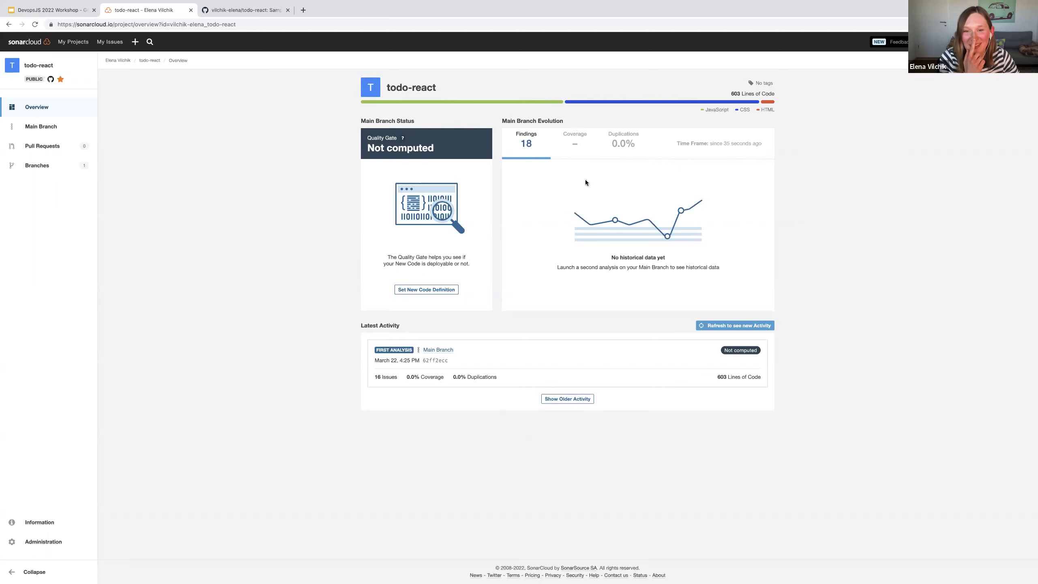
Open the bug reported on the main branch of todo-react in its source code
{"action": "left_click", "coordinate": [33, 132]}
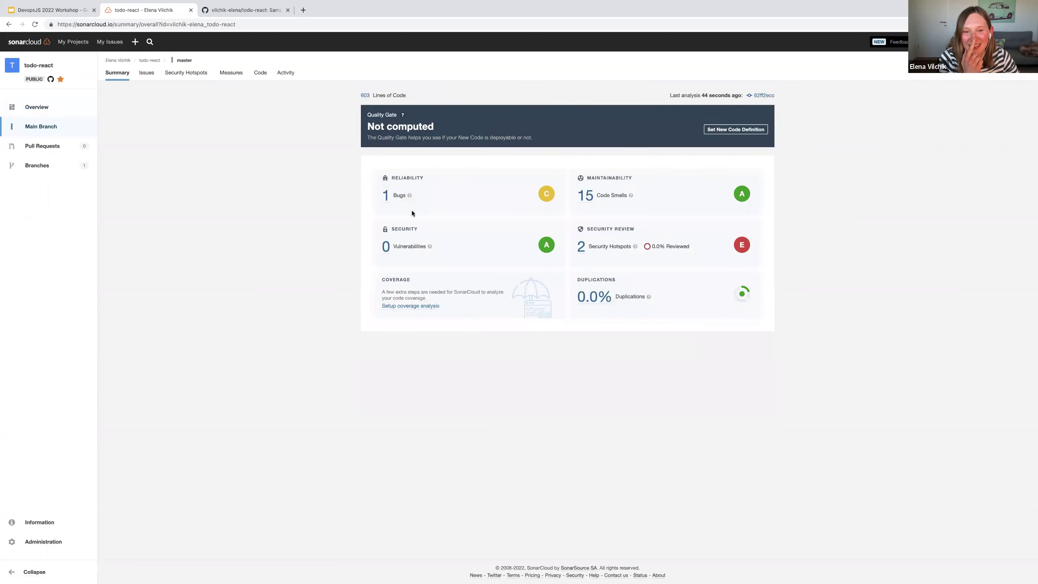
{"action": "left_click", "coordinate": [385, 199]}
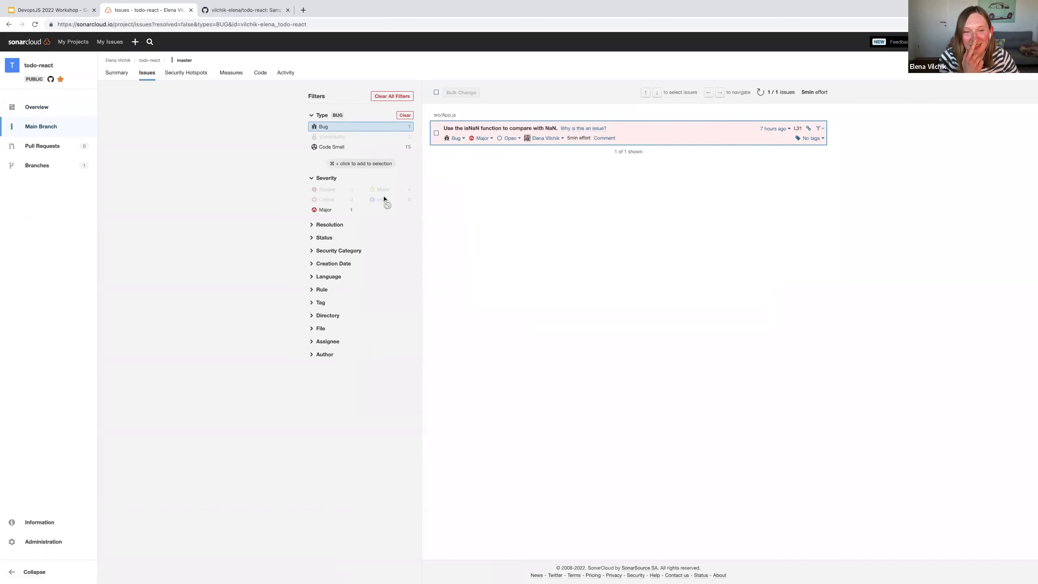
{"action": "left_click", "coordinate": [499, 129]}
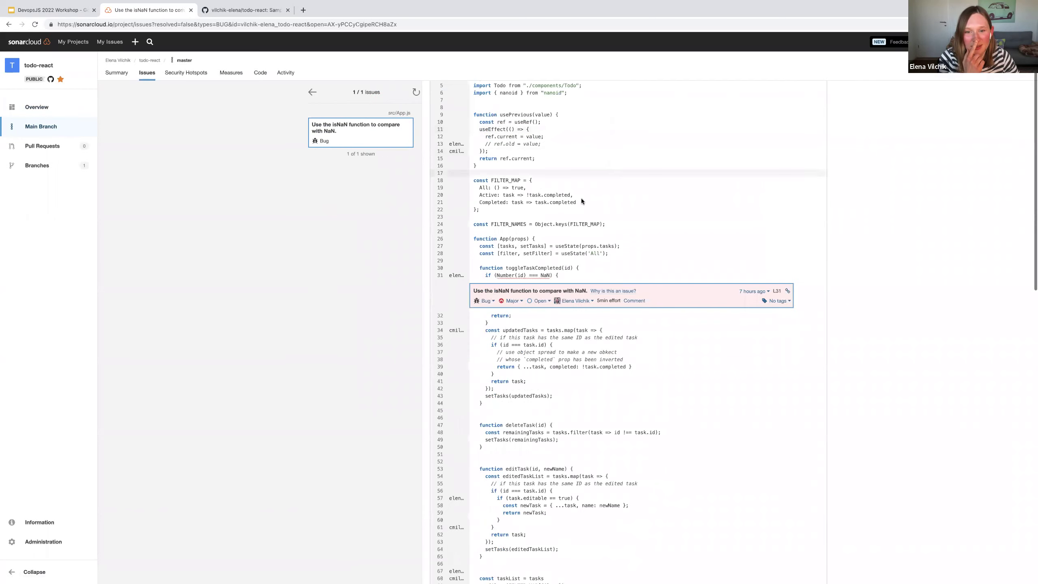
Examine the App.js code around the NaN comparison bug and the functions that follow it
{"action": "left_click", "coordinate": [454, 276]}
{"action": "left_click_drag", "start_coordinate": [550, 287], "coordinate": [463, 288]}
{"action": "left_click", "coordinate": [463, 287]}
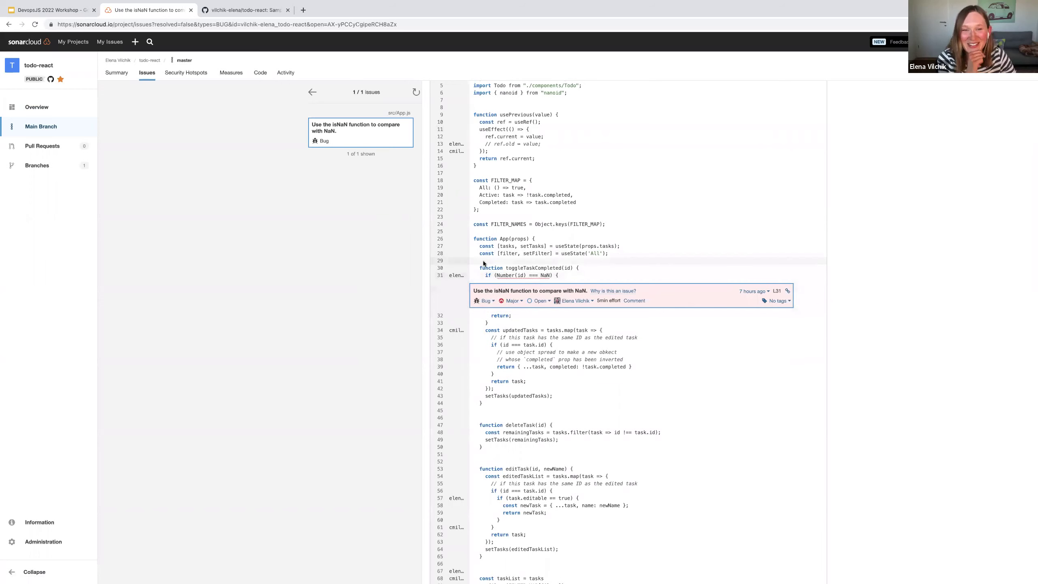
{"action": "scroll", "coordinate": [483, 263], "scroll_direction": "up", "scroll_amount": 1}
{"action": "scroll", "coordinate": [589, 233], "scroll_direction": "down", "scroll_amount": 5}
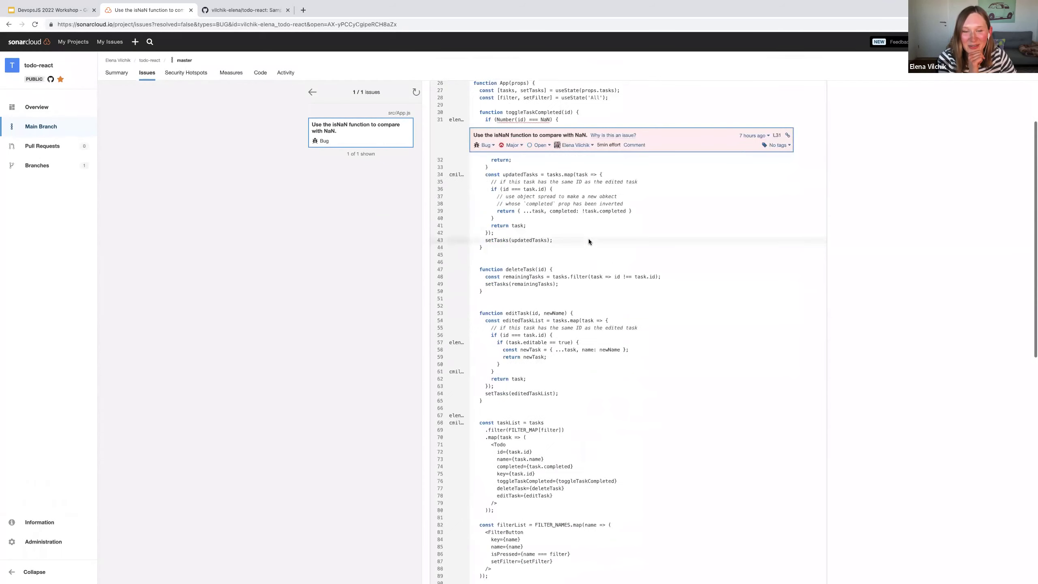
{"action": "scroll", "coordinate": [589, 242], "scroll_direction": "down", "scroll_amount": 2}
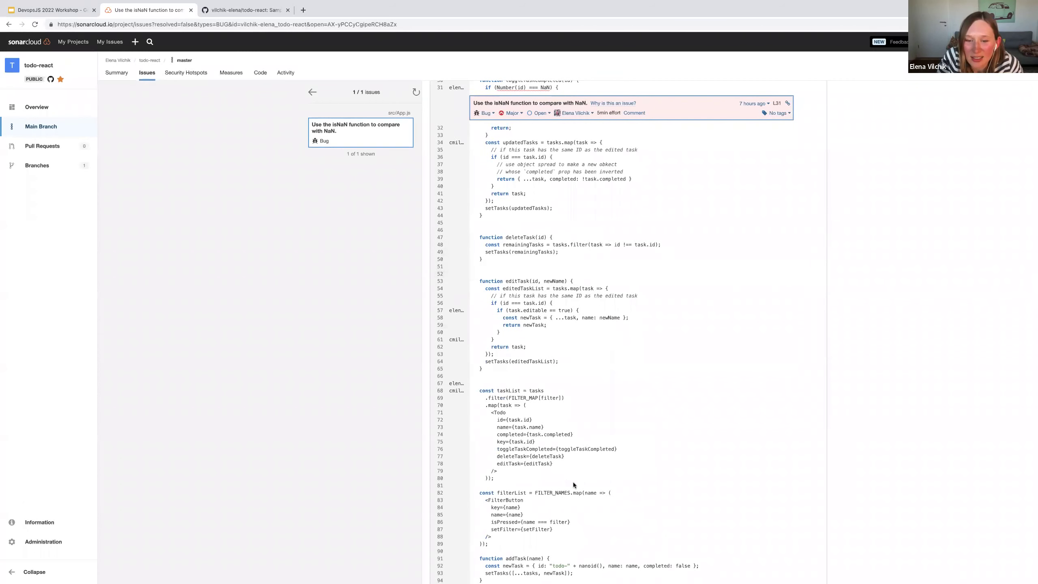
{"action": "scroll", "coordinate": [496, 343], "scroll_direction": "up", "scroll_amount": 6}
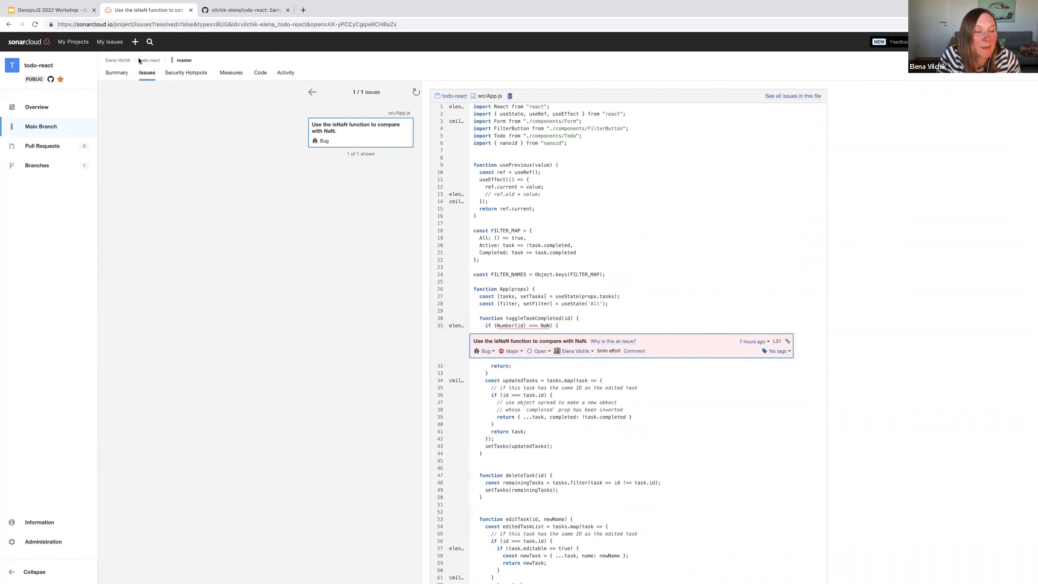
Open the main branch's unfiltered issues in code view and select the second issue, about commented-out code in src/App.js
{"action": "left_click", "coordinate": [140, 60]}
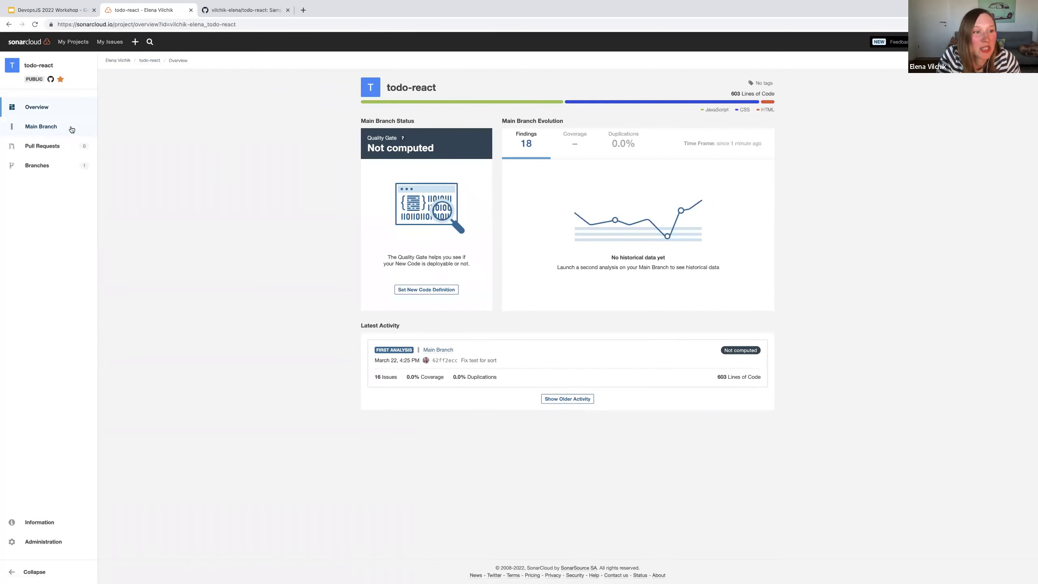
{"action": "left_click", "coordinate": [56, 130]}
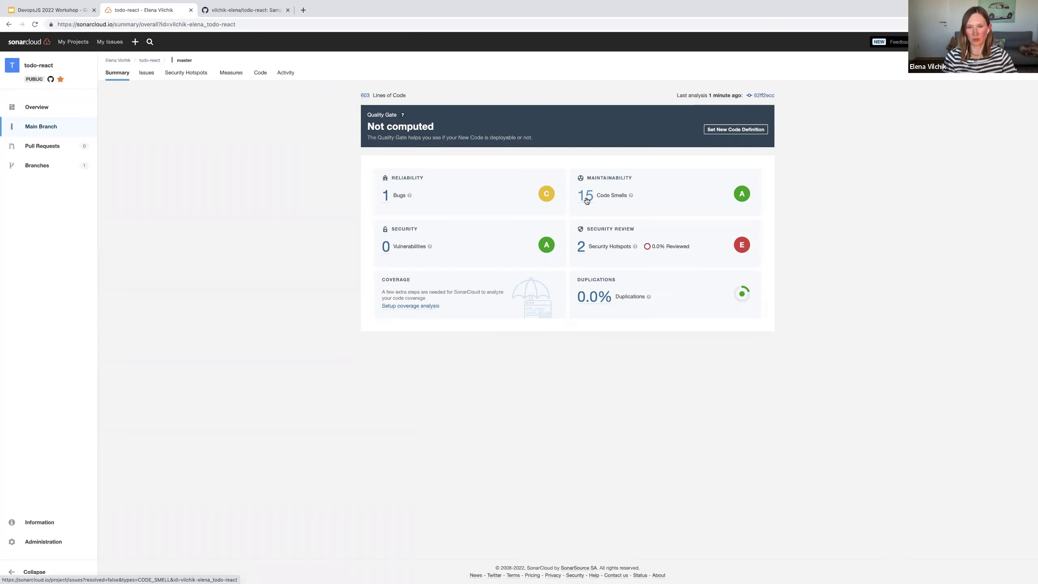
{"action": "left_click", "coordinate": [154, 76]}
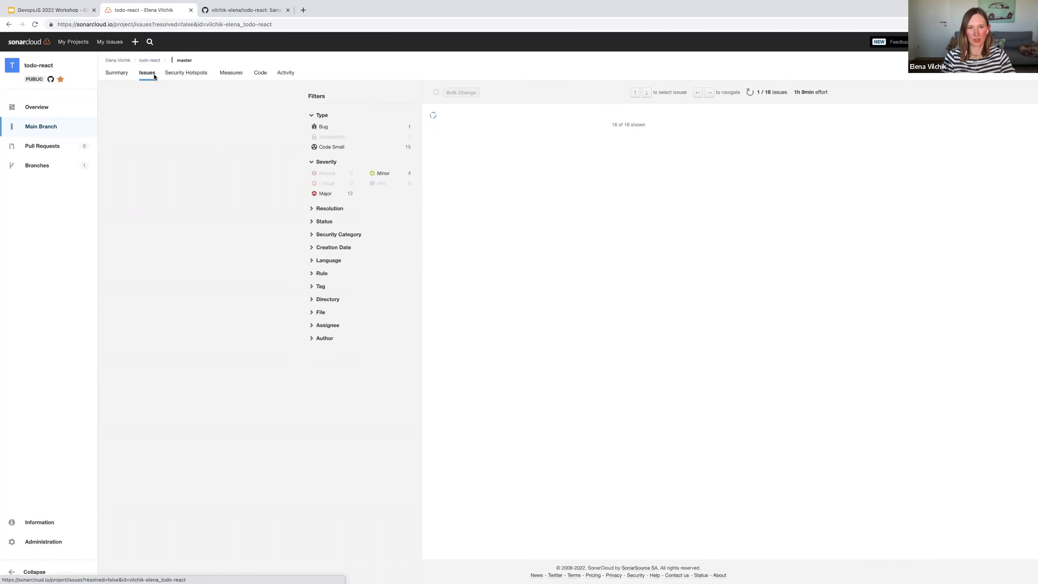
{"action": "left_click", "coordinate": [563, 135]}
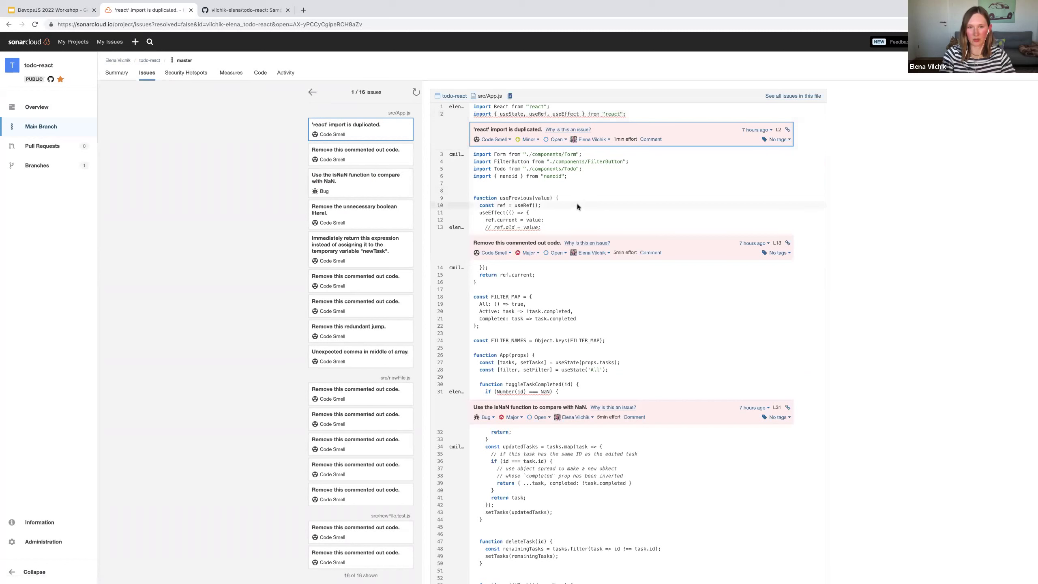
{"action": "key", "text": "Down"}
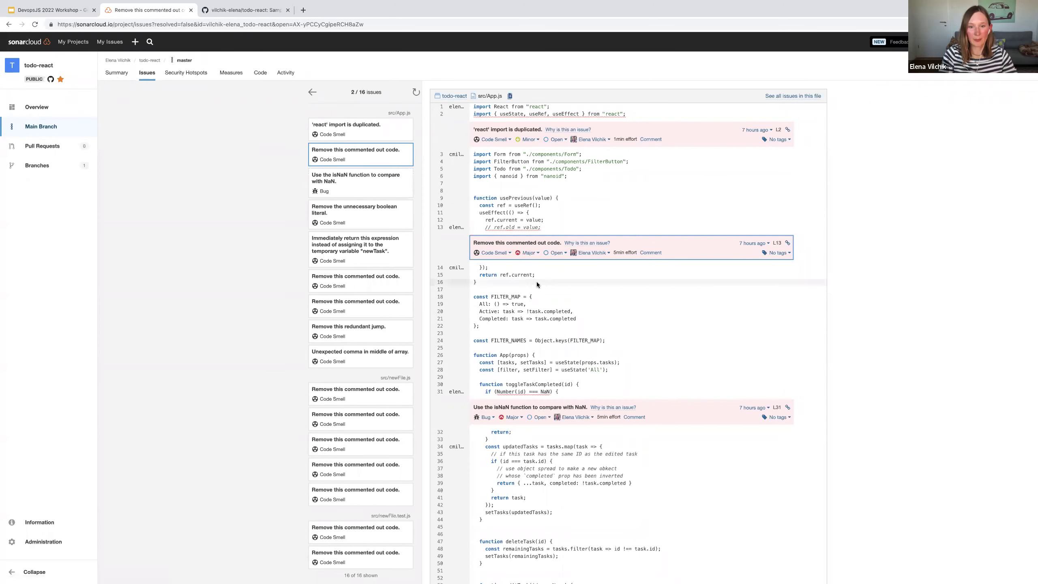
Look through the remaining issues flagged in the App.js source, including the newTask line in addTask
{"action": "scroll", "coordinate": [537, 282], "scroll_direction": "down", "scroll_amount": 2}
{"action": "scroll", "coordinate": [573, 242], "scroll_direction": "down", "scroll_amount": 6}
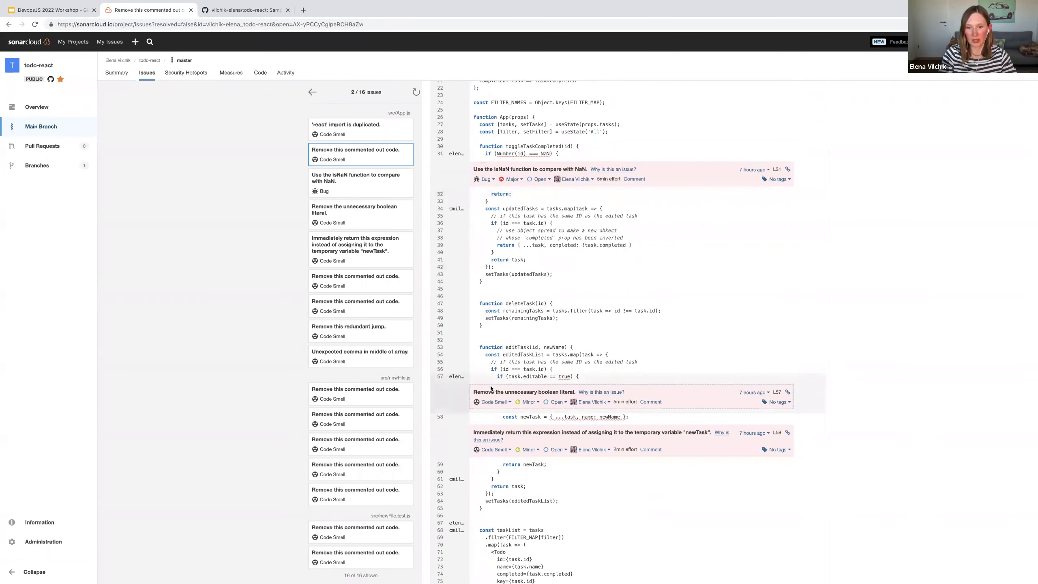
{"action": "scroll", "coordinate": [492, 384], "scroll_direction": "down", "scroll_amount": 7}
{"action": "scroll", "coordinate": [491, 384], "scroll_direction": "down", "scroll_amount": 3}
{"action": "left_click_drag", "start_coordinate": [639, 406], "coordinate": [609, 406]}
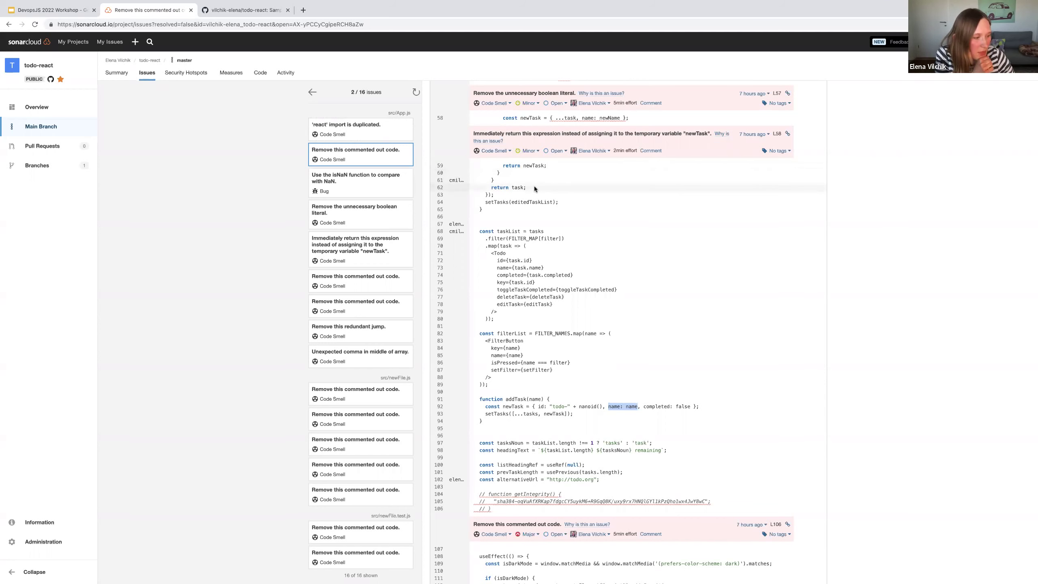
{"action": "scroll", "coordinate": [534, 189], "scroll_direction": "up", "scroll_amount": 10}
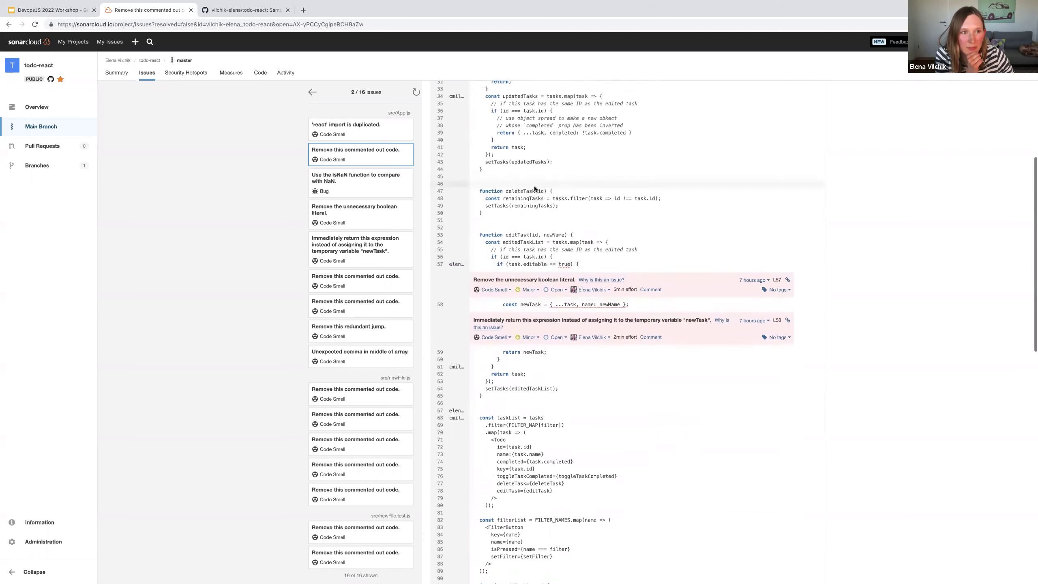
{"action": "scroll", "coordinate": [534, 186], "scroll_direction": "up", "scroll_amount": 3}
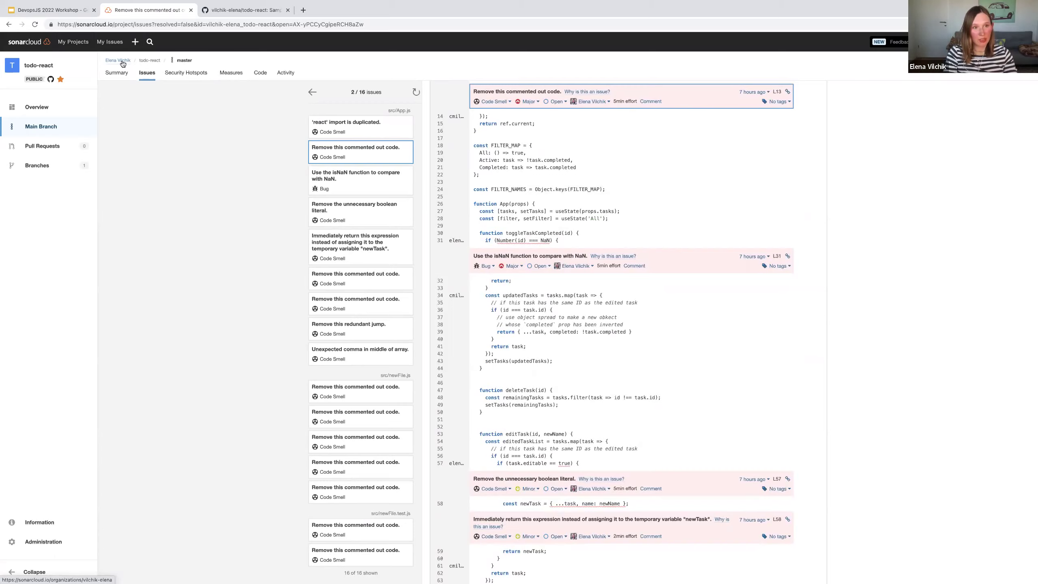
Open the organization's quality profiles and look through the built-in profiles for each language
{"action": "left_click", "coordinate": [123, 61]}
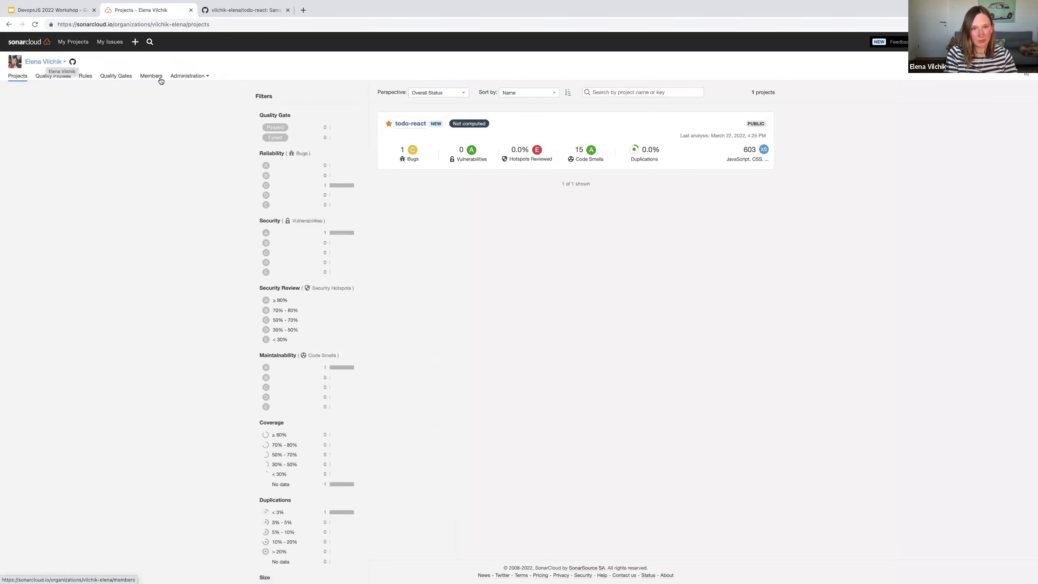
{"action": "left_click", "coordinate": [50, 78]}
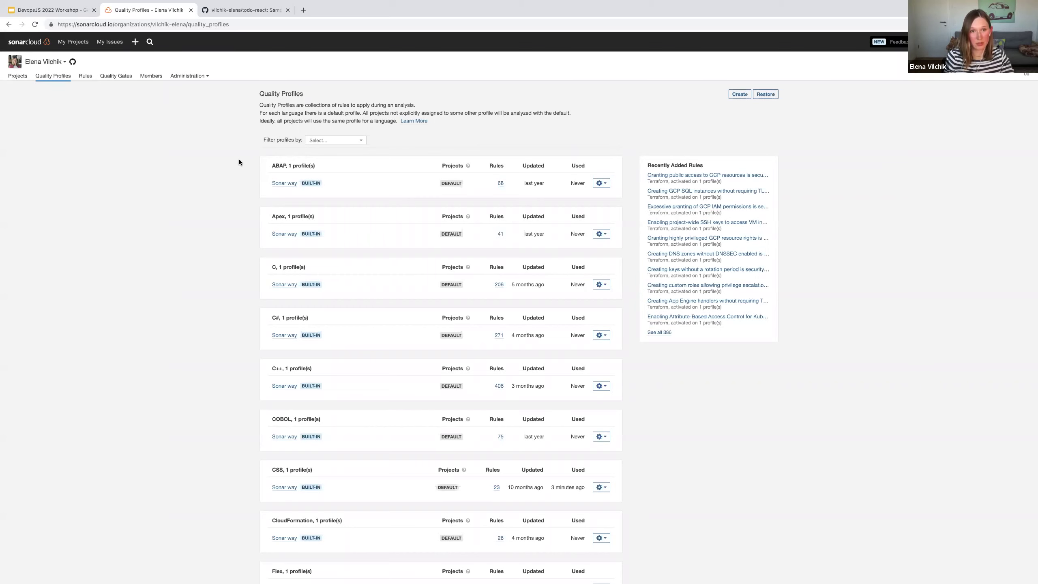
{"action": "scroll", "coordinate": [240, 160], "scroll_direction": "down", "scroll_amount": 15}
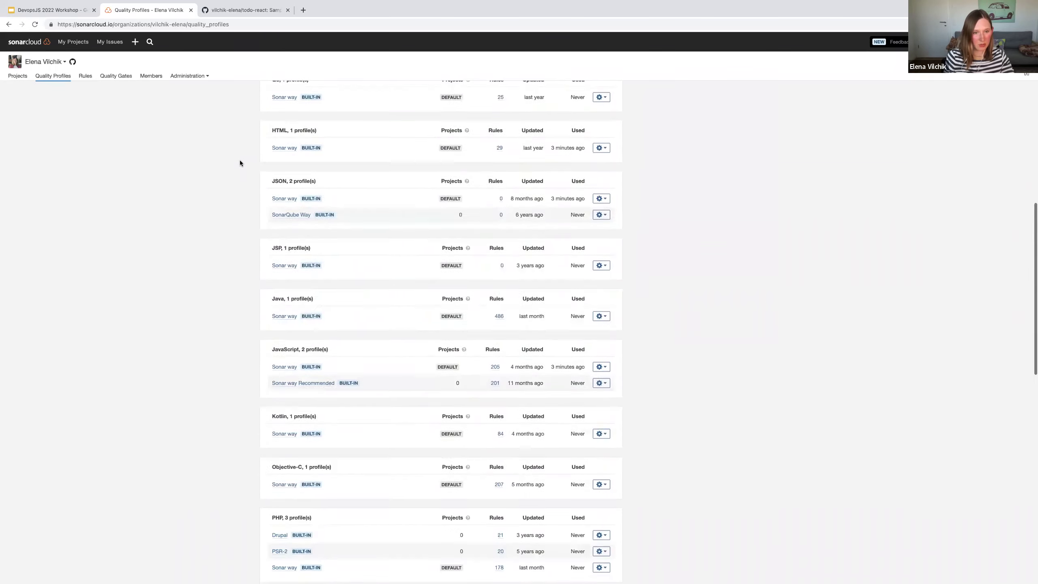
{"action": "scroll", "coordinate": [240, 161], "scroll_direction": "down", "scroll_amount": 10}
{"action": "scroll", "coordinate": [241, 161], "scroll_direction": "up", "scroll_amount": 6}
{"action": "scroll", "coordinate": [240, 161], "scroll_direction": "up", "scroll_amount": 12}
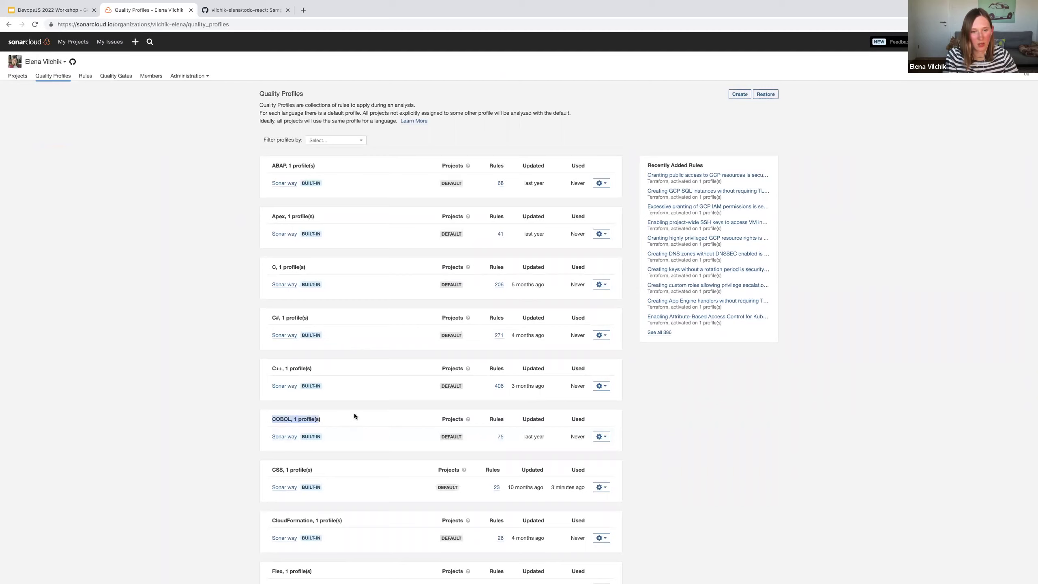
{"action": "scroll", "coordinate": [247, 385], "scroll_direction": "down", "scroll_amount": 3}
{"action": "scroll", "coordinate": [247, 386], "scroll_direction": "down", "scroll_amount": 6}
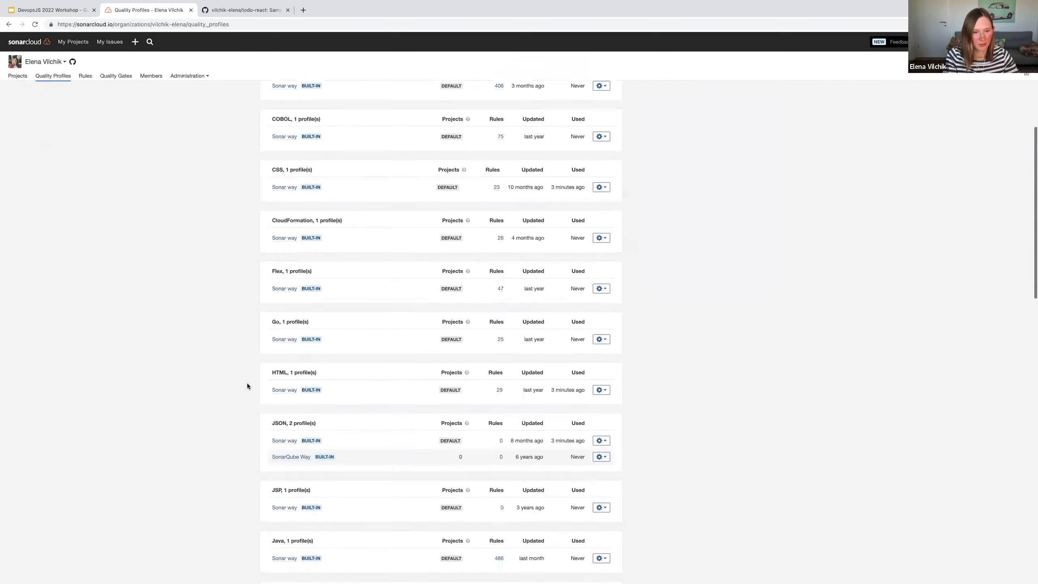
{"action": "scroll", "coordinate": [246, 385], "scroll_direction": "down", "scroll_amount": 4}
{"action": "scroll", "coordinate": [246, 385], "scroll_direction": "up", "scroll_amount": 12}
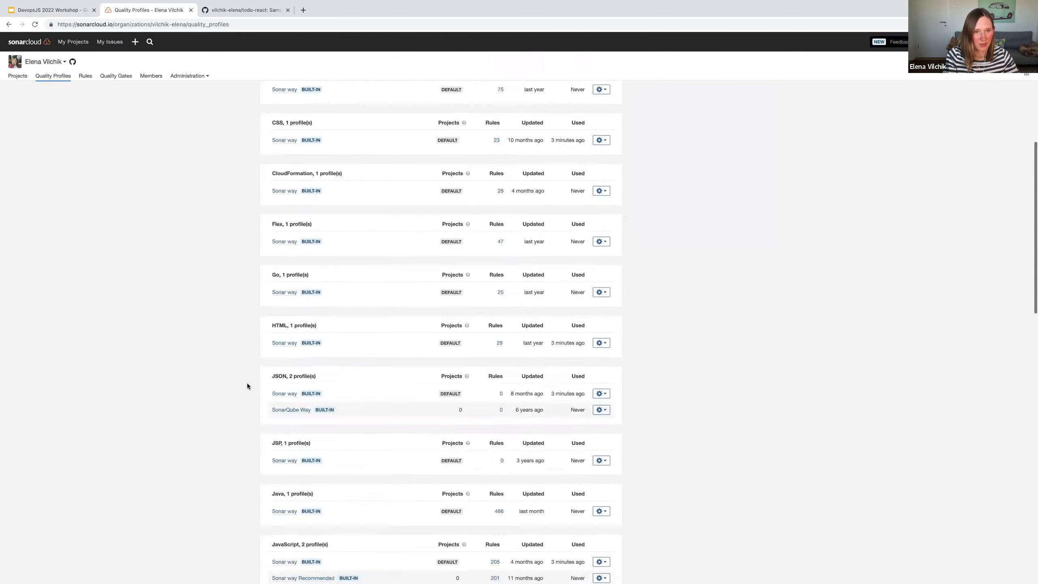
{"action": "left_click", "coordinate": [277, 172]}
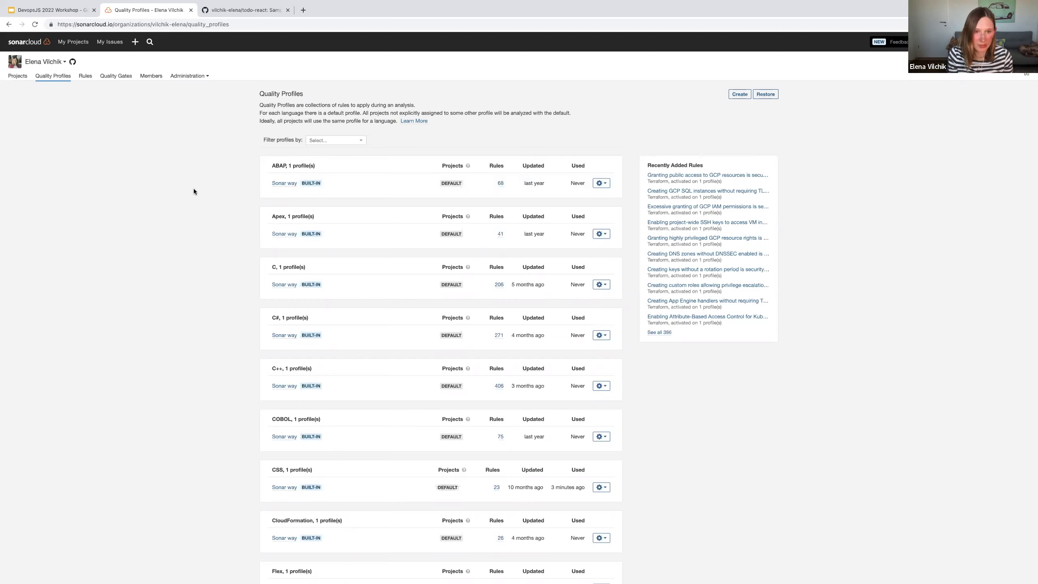
Start a new quality profile and name it "DevOpsJS Profile"
{"action": "left_click", "coordinate": [740, 95]}
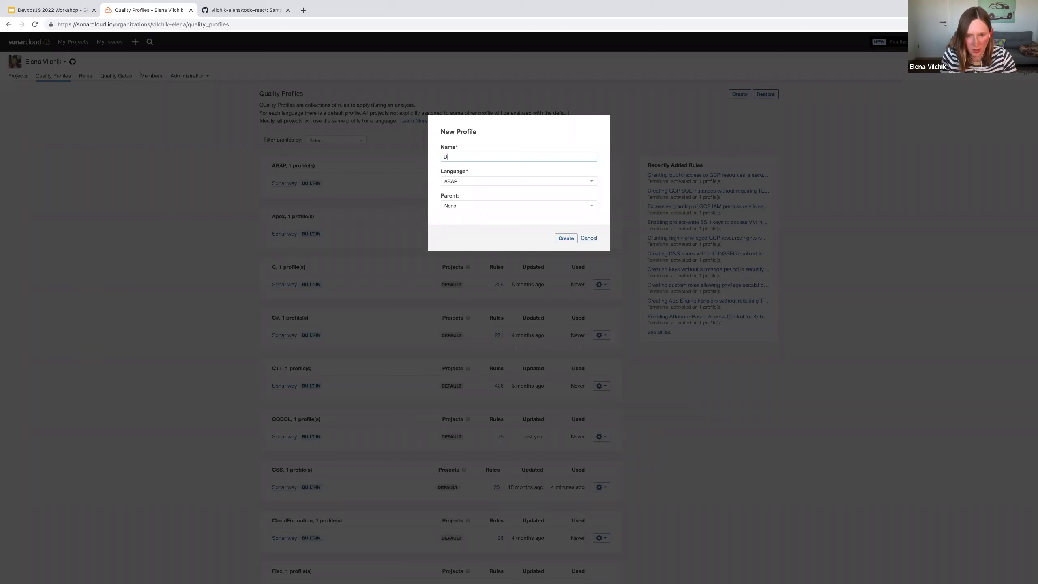
{"action": "type", "text": "DevopsJS"}
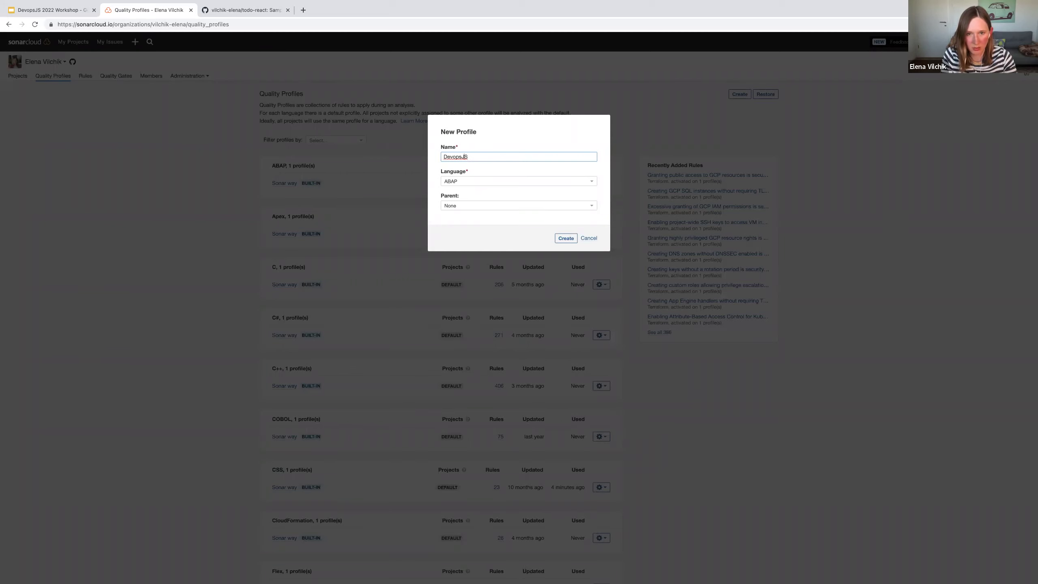
{"action": "key", "text": "BackSpace"}
{"action": "type", "text": "OpsJS "}
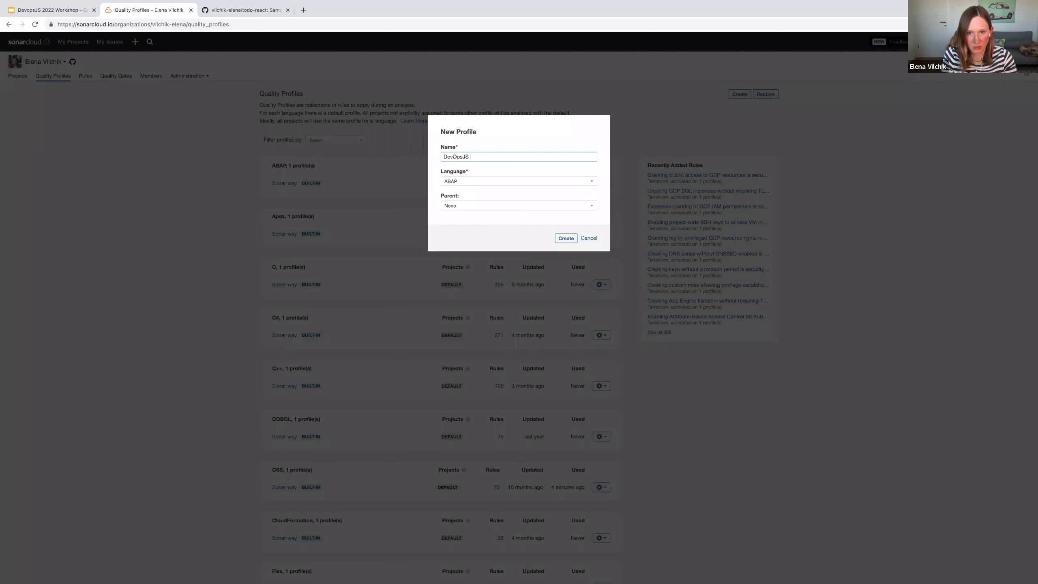
{"action": "type", "text": "Profile"}
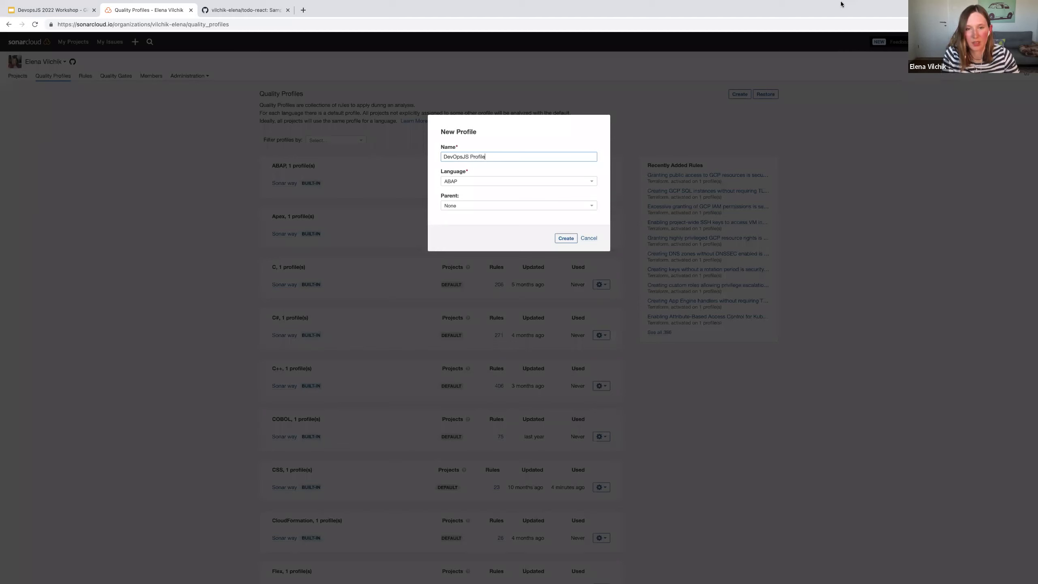
Set the new profile's language to JavaScript and its parent to Sonar way (Built-in), and create it
{"action": "left_click", "coordinate": [557, 181]}
{"action": "type", "text": "n"}
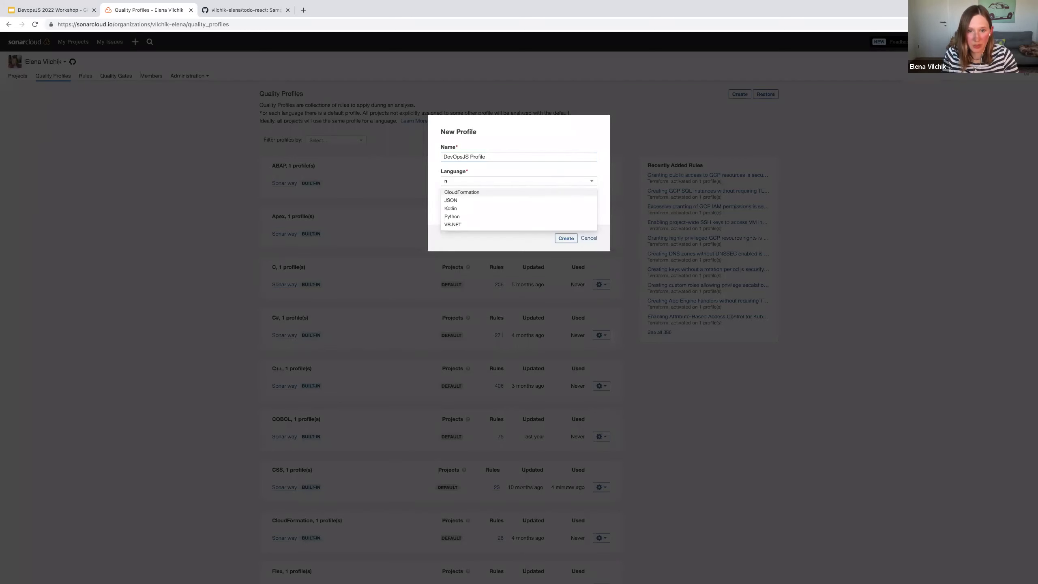
{"action": "key", "text": "BackSpace"}
{"action": "type", "text": "ja"}
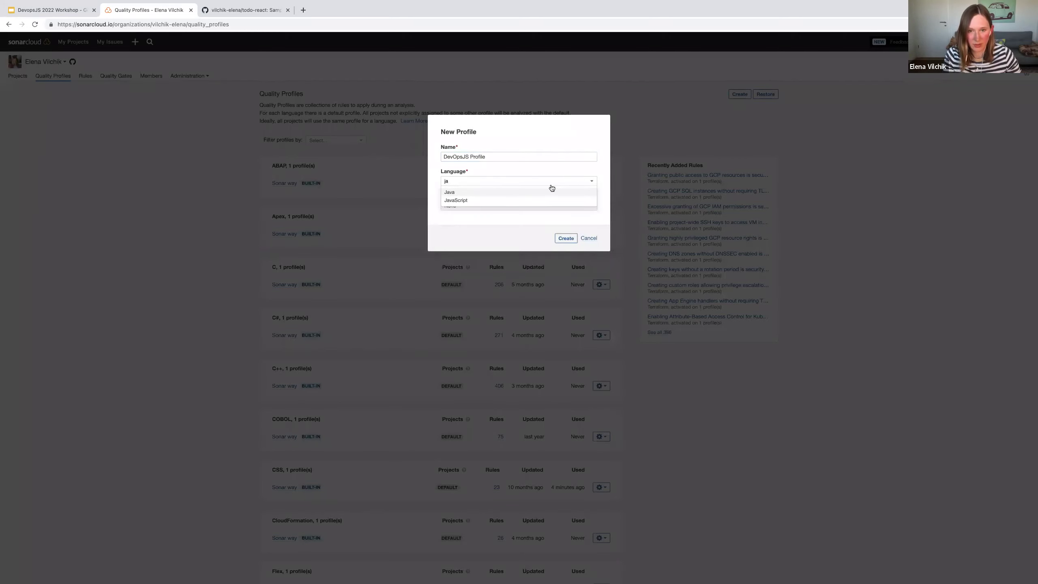
{"action": "left_click", "coordinate": [526, 203]}
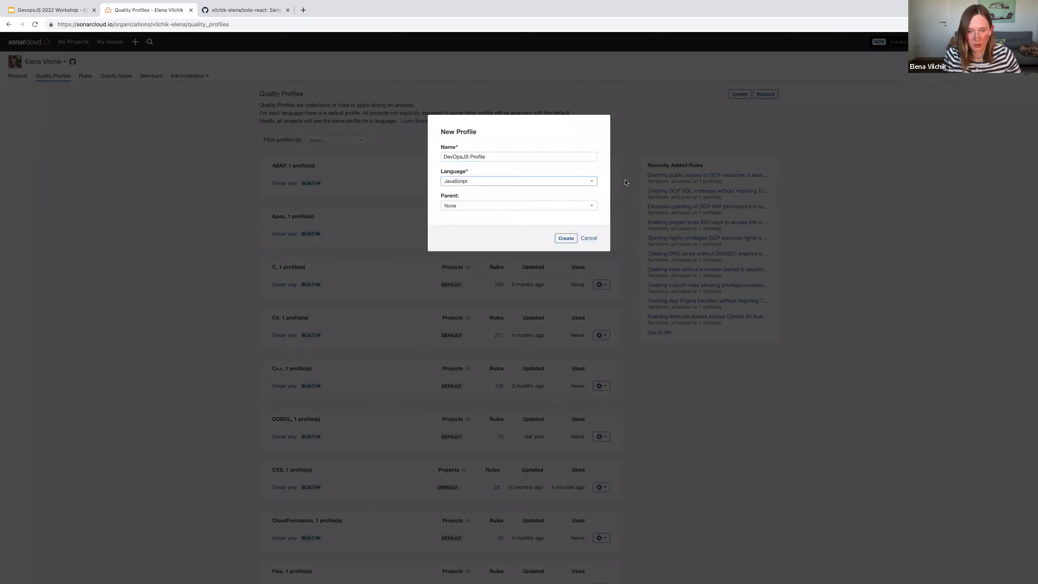
{"action": "left_click", "coordinate": [493, 207]}
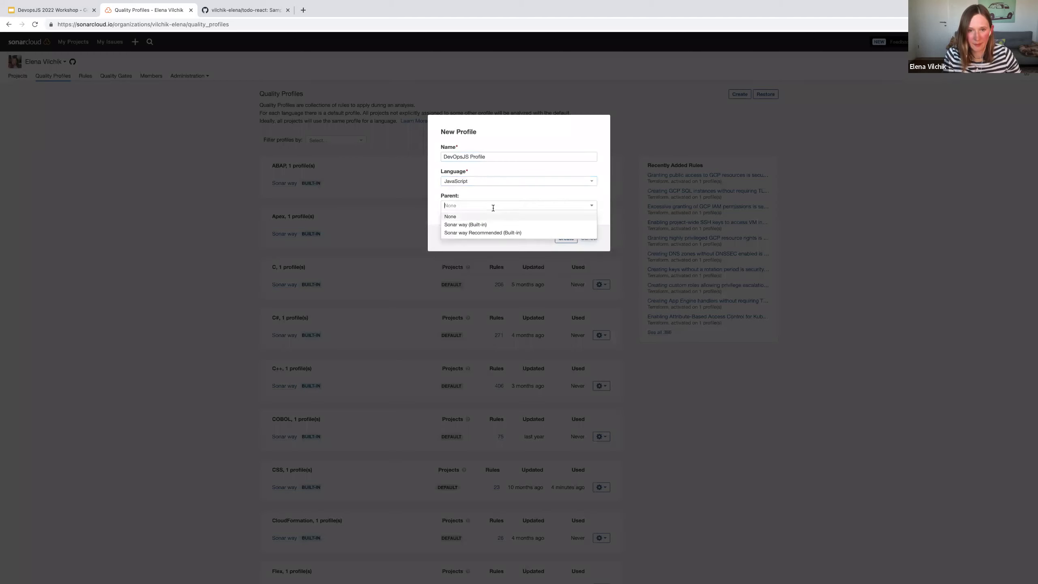
{"action": "left_click", "coordinate": [470, 226]}
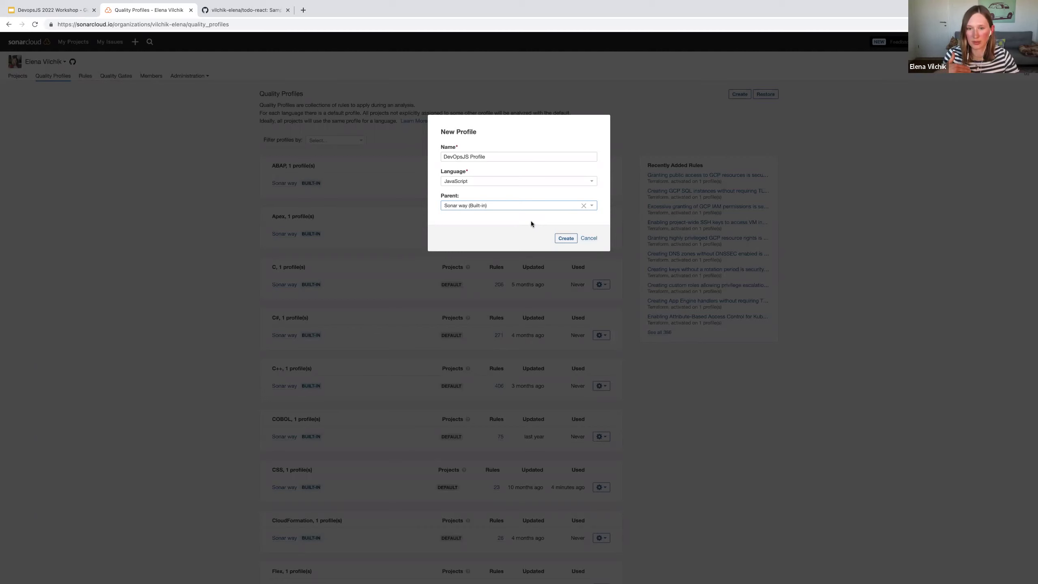
{"action": "left_click", "coordinate": [562, 239]}
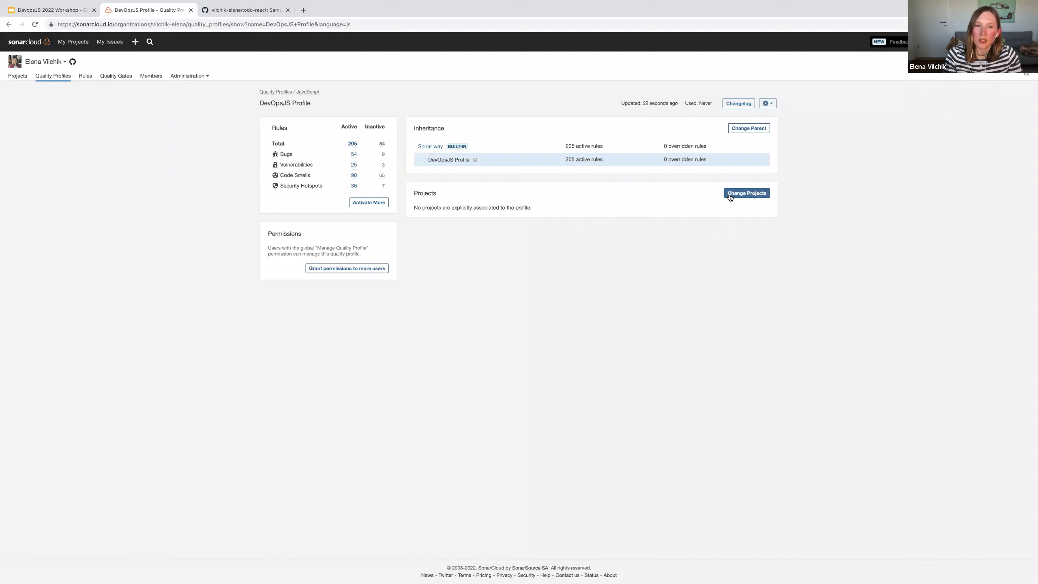
{"action": "left_click_drag", "start_coordinate": [536, 208], "coordinate": [408, 208]}
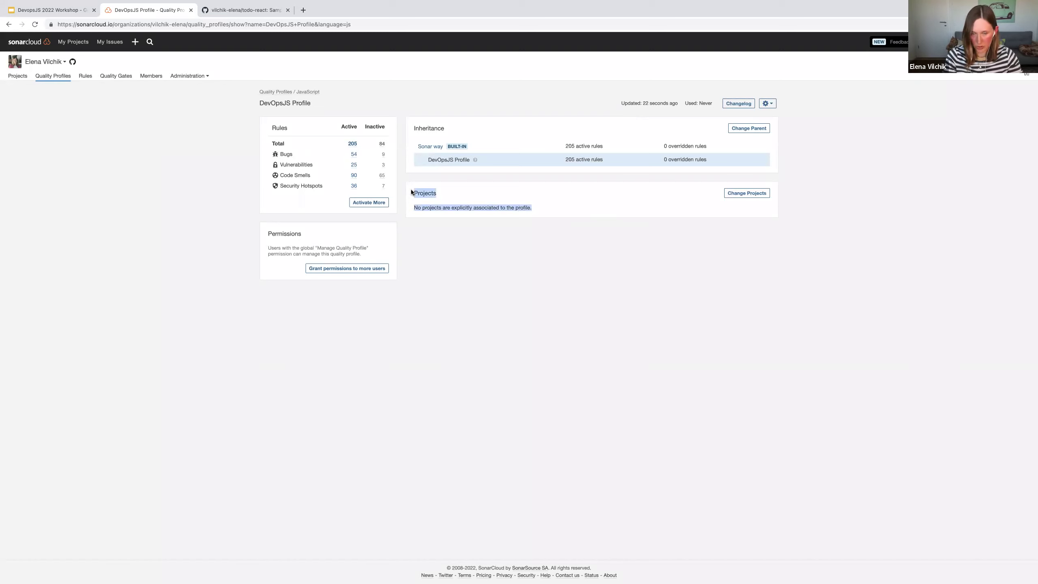
{"action": "left_click", "coordinate": [565, 213]}
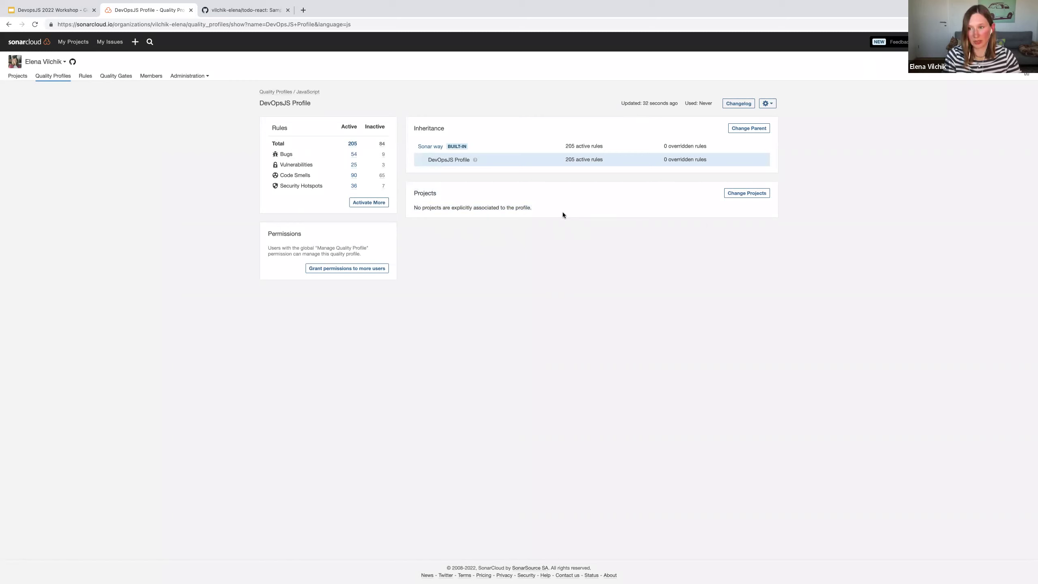
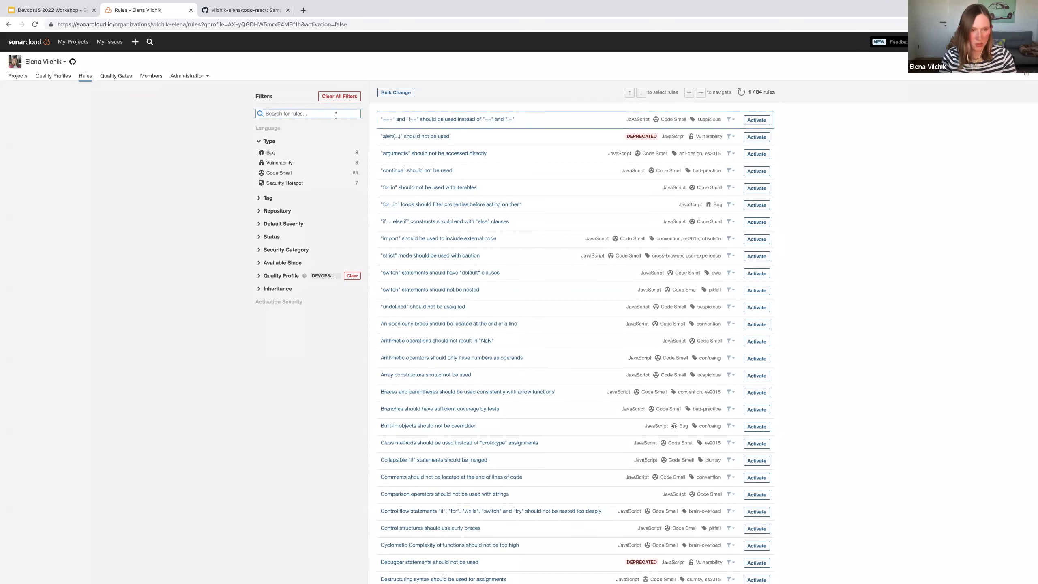
Search the profile's inactive rules for the rule key javascript:S1066
{"action": "type", "text": "java"}
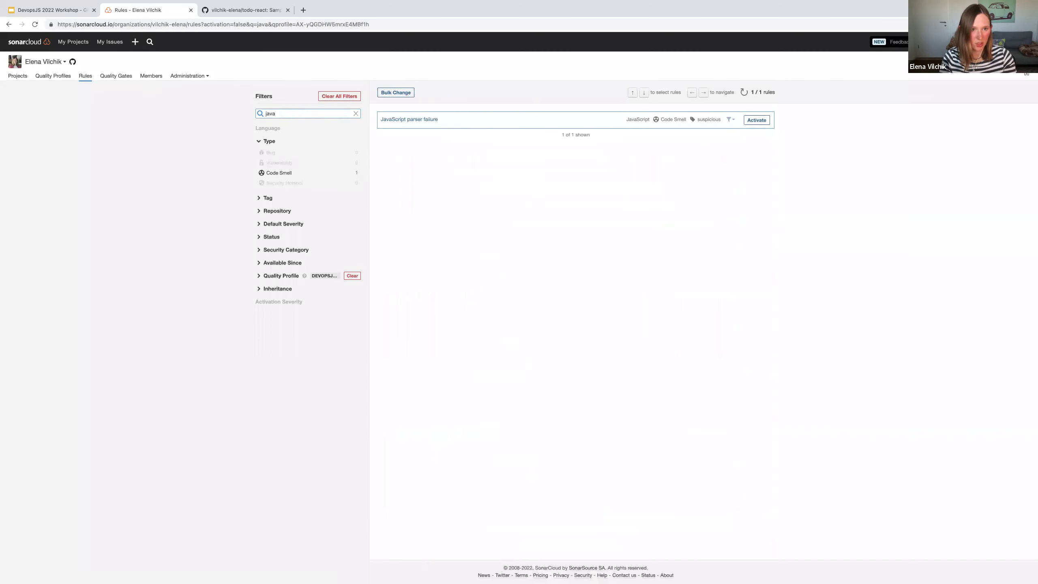
{"action": "key", "text": "BackSpace"}
{"action": "type", "text": "as"}
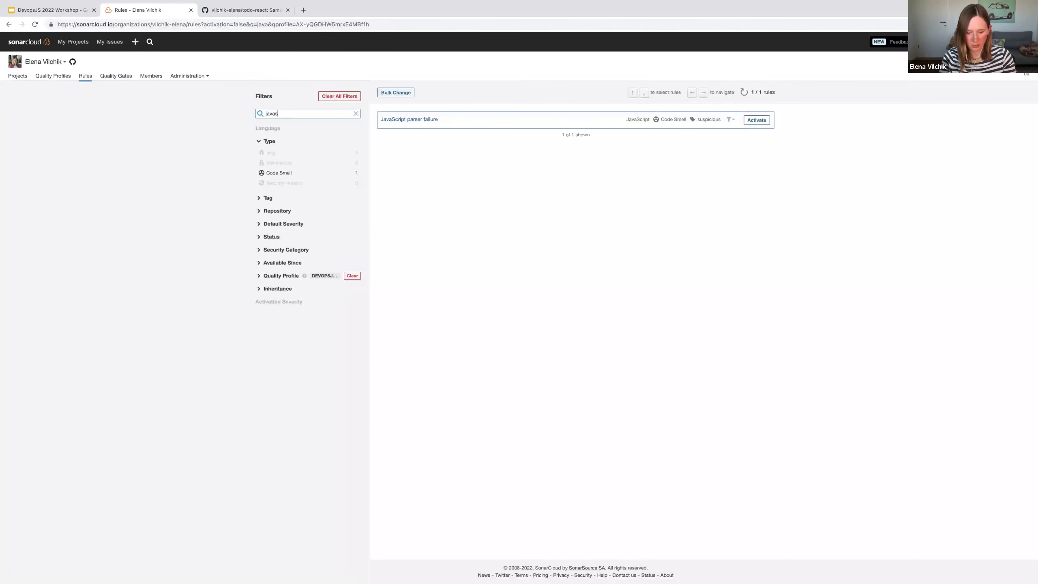
{"action": "type", "text": "cript:S"}
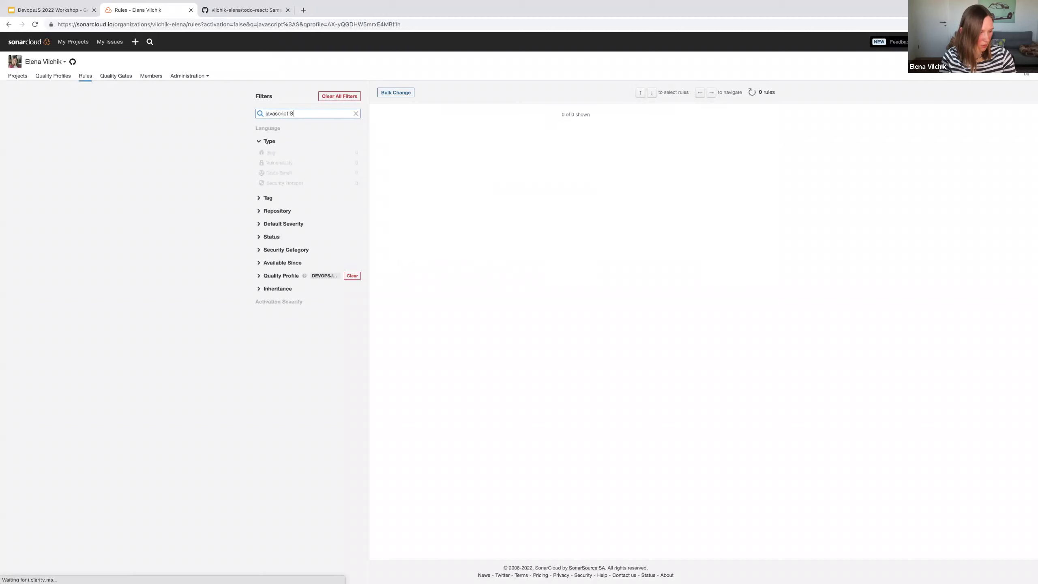
{"action": "type", "text": "1066"}
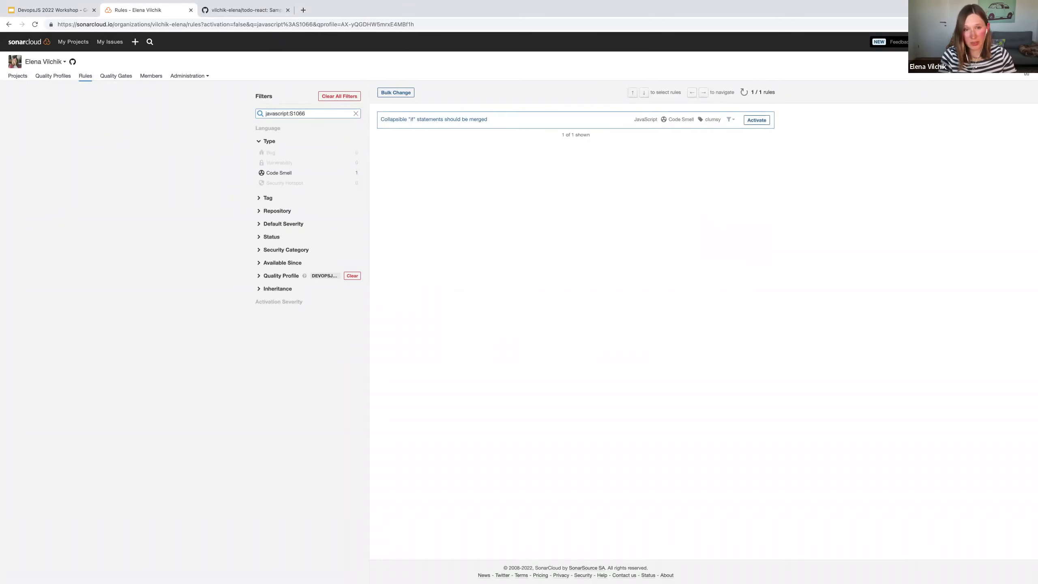
Read the description and code examples of the Collapsible "if" statements rule, and return to the rule list
{"action": "left_click", "coordinate": [447, 120]}
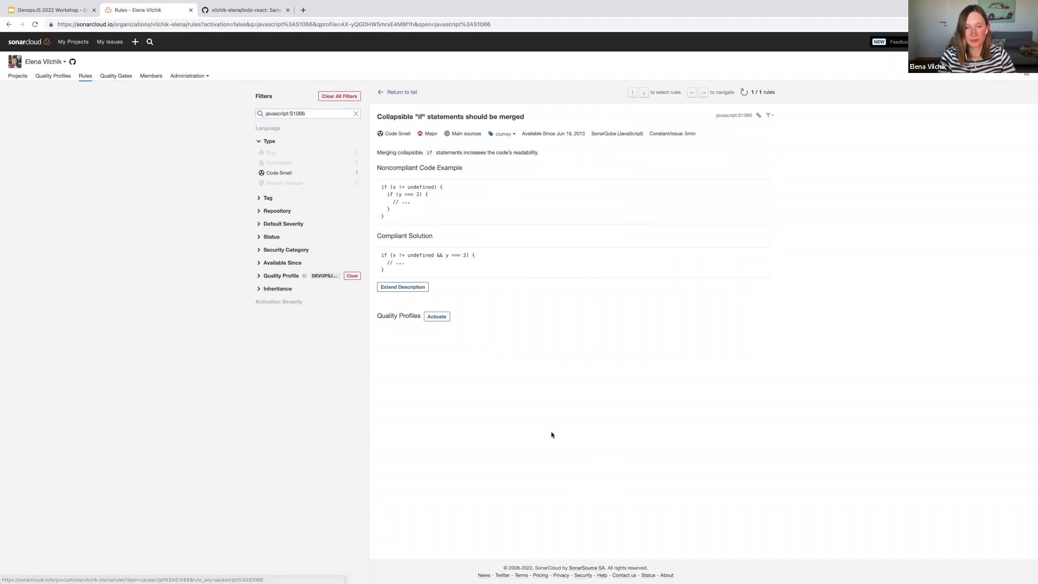
{"action": "left_click_drag", "start_coordinate": [382, 186], "coordinate": [447, 221]}
{"action": "left_click_drag", "start_coordinate": [475, 255], "coordinate": [381, 256]}
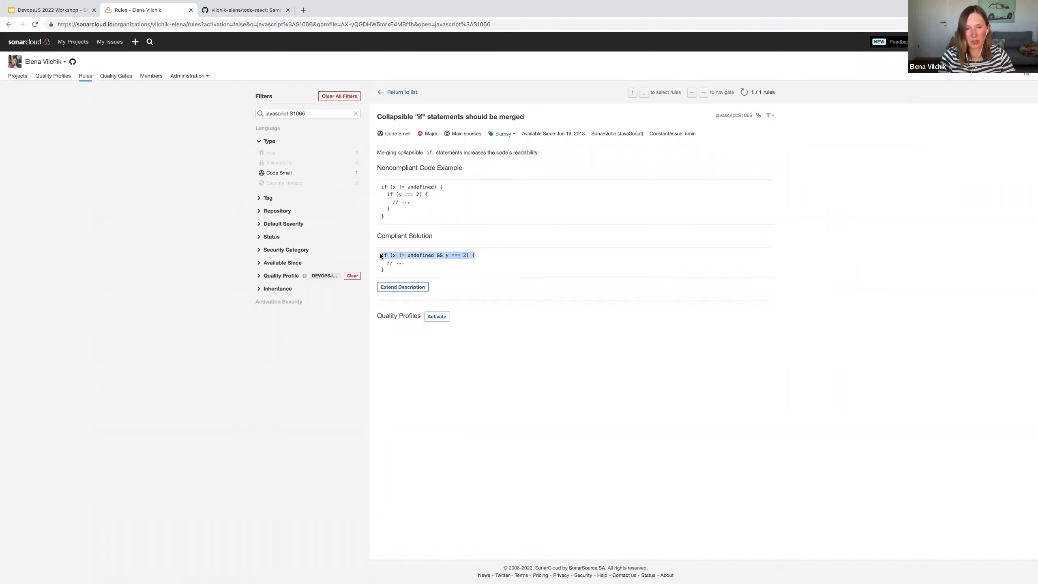
{"action": "left_click", "coordinate": [540, 270]}
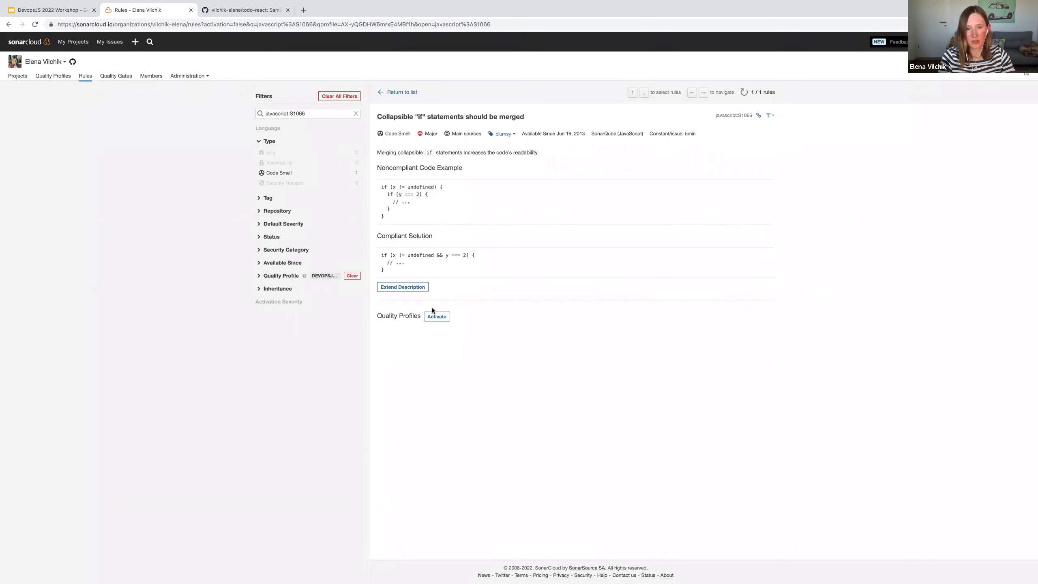
{"action": "left_click", "coordinate": [379, 90]}
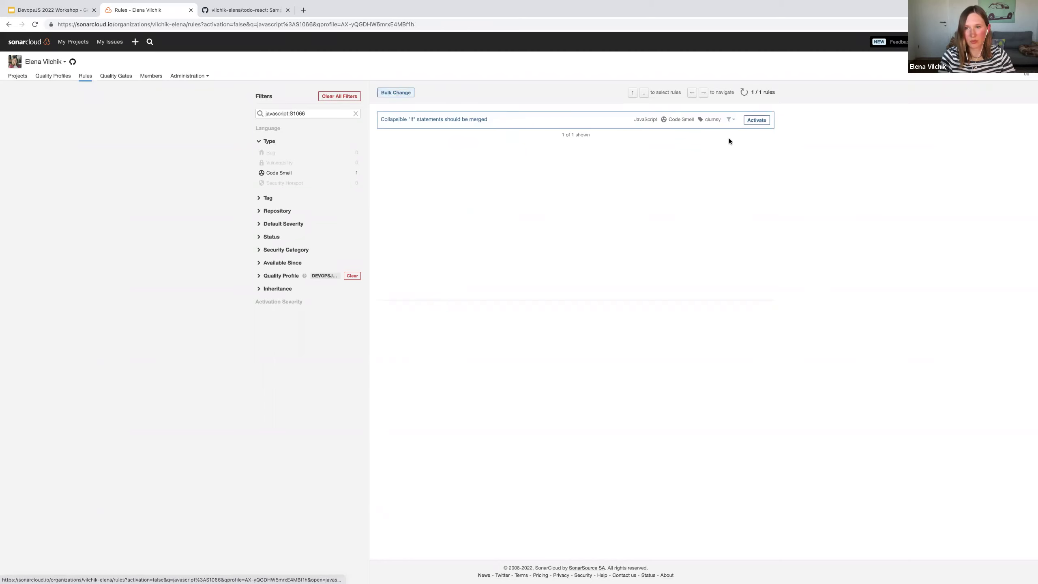
Activate the Collapsible "if" statements rule in DevOpsJS Profile with Major severity
{"action": "left_click", "coordinate": [756, 121]}
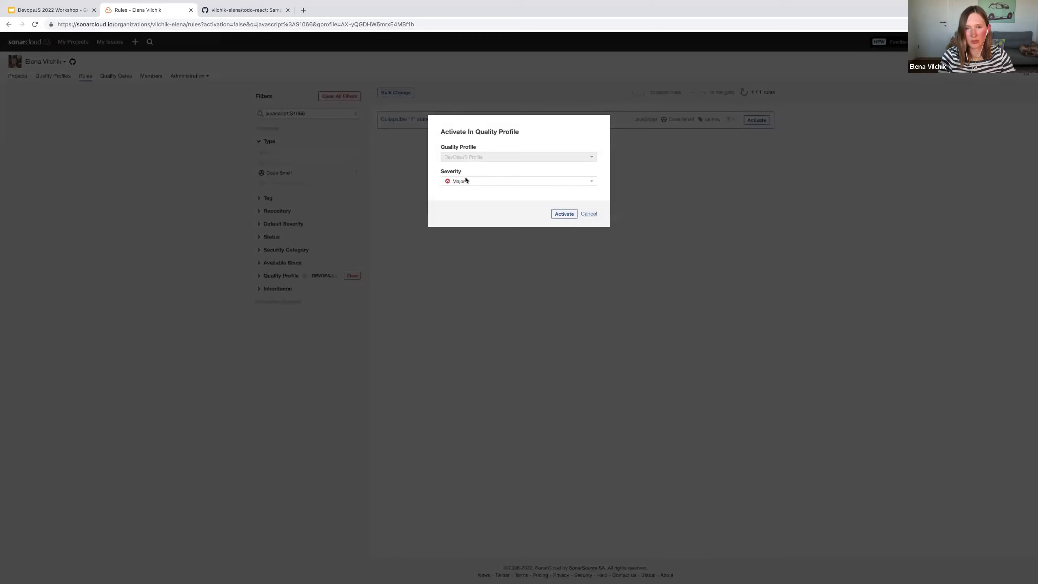
{"action": "left_click", "coordinate": [446, 183]}
{"action": "left_click", "coordinate": [544, 205]}
{"action": "left_click", "coordinate": [559, 215]}
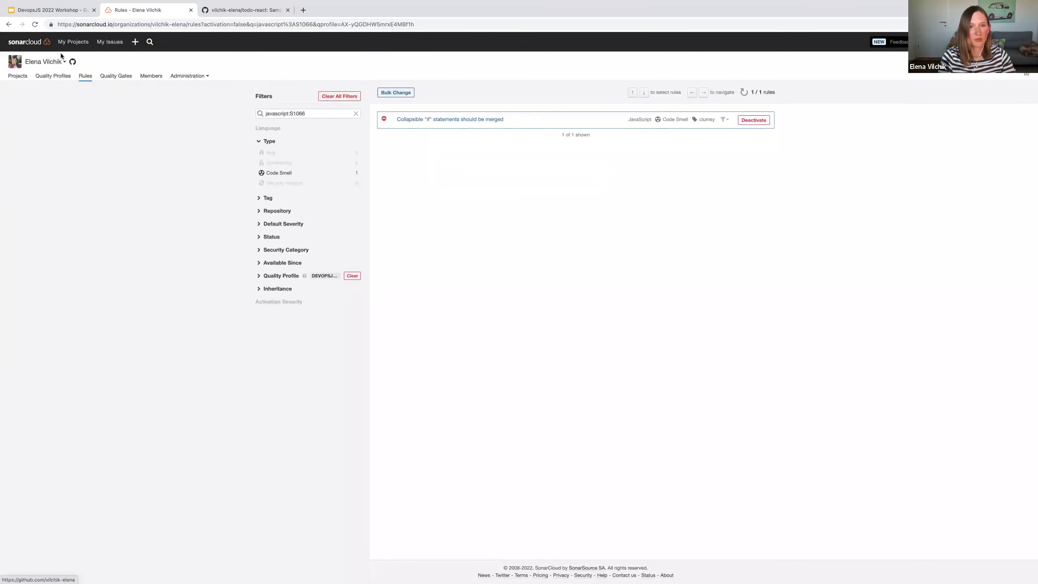
Go back to the DevOpsJS Profile page to check its active rules, and open the todo-react project overview
{"action": "left_click", "coordinate": [9, 24]}
{"action": "left_click", "coordinate": [8, 25]}
{"action": "left_click", "coordinate": [9, 25]}
{"action": "left_click", "coordinate": [9, 24]}
{"action": "left_click", "coordinate": [9, 25]}
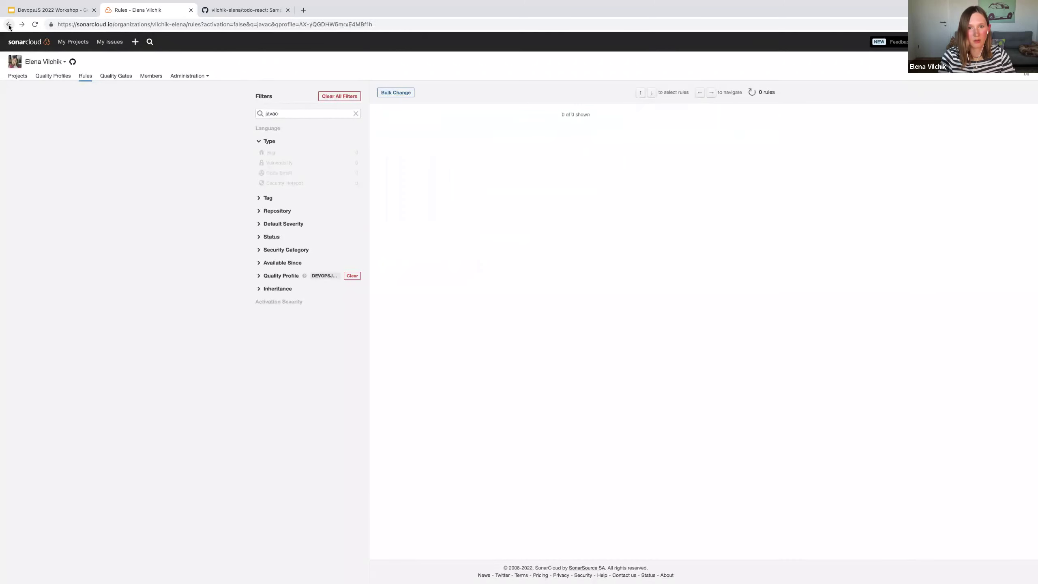
{"action": "left_click", "coordinate": [9, 25]}
{"action": "left_click", "coordinate": [9, 25]}
{"action": "left_click", "coordinate": [8, 25]}
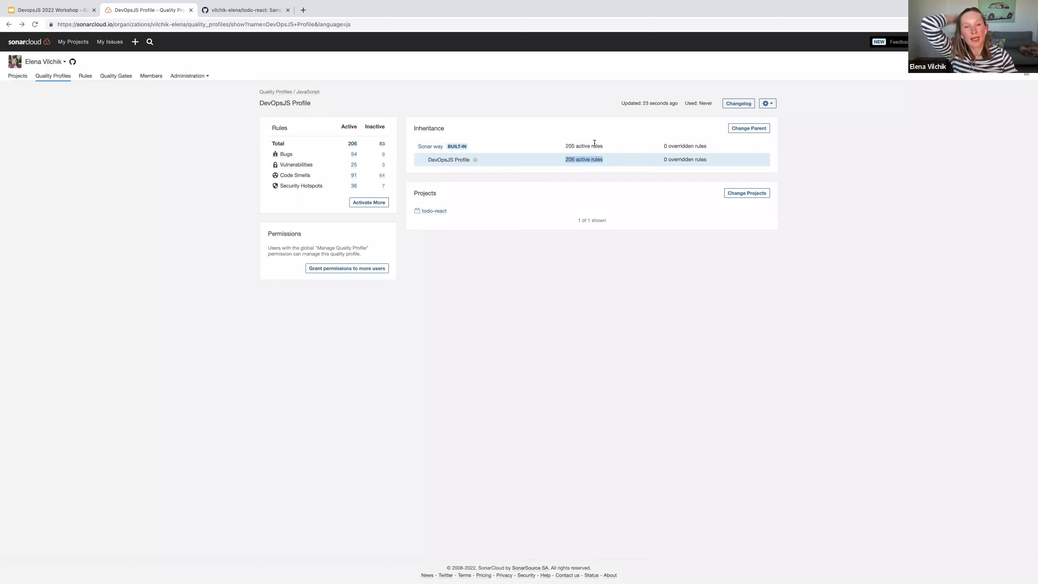
{"action": "left_click", "coordinate": [21, 76]}
{"action": "left_click", "coordinate": [406, 124]}
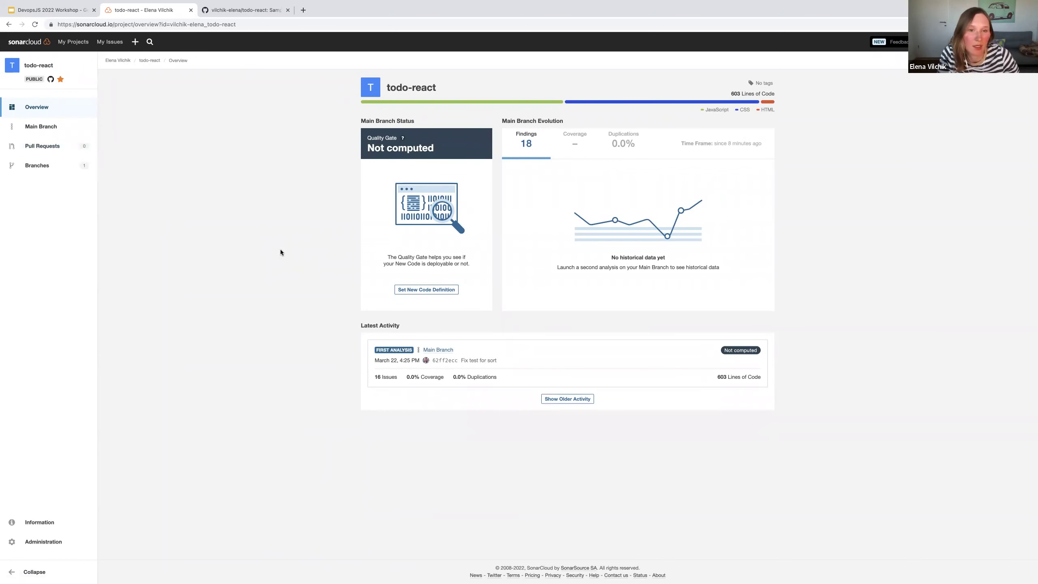
Switch to VS Code and merge App.js's duplicate react imports into one line: import React, { useState, useRef, useEffect } from "react"
{"action": "key", "text": "ctrl+Left"}
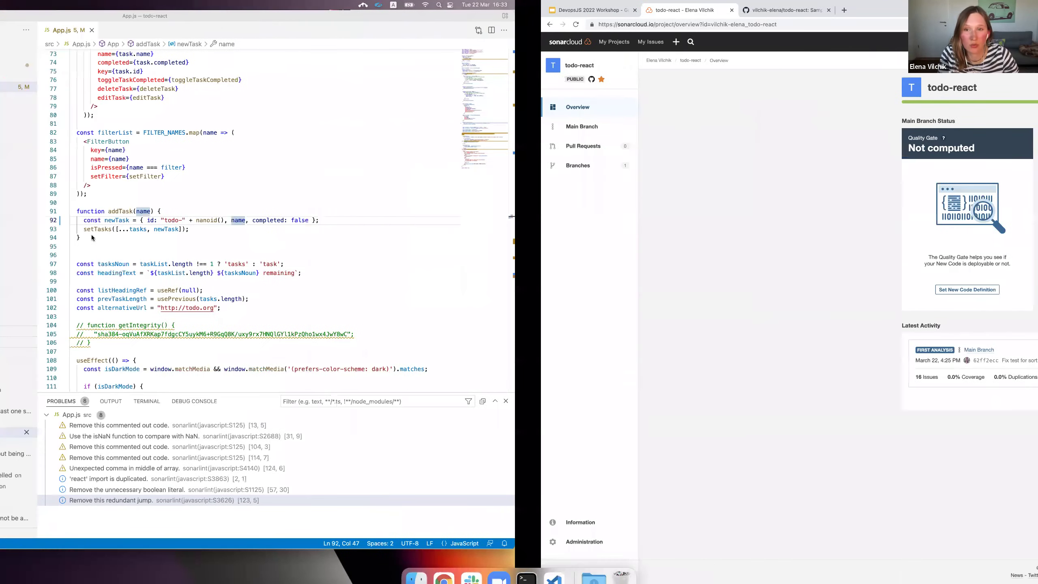
{"action": "left_click", "coordinate": [731, 170]}
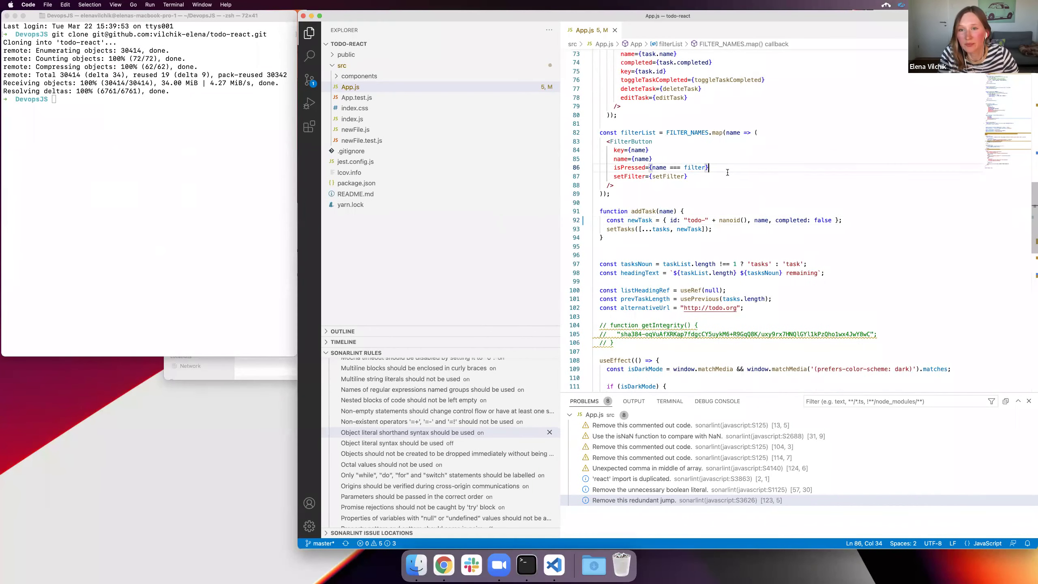
{"action": "scroll", "coordinate": [732, 174], "scroll_direction": "up", "scroll_amount": 8}
{"action": "scroll", "coordinate": [731, 174], "scroll_direction": "up", "scroll_amount": 10}
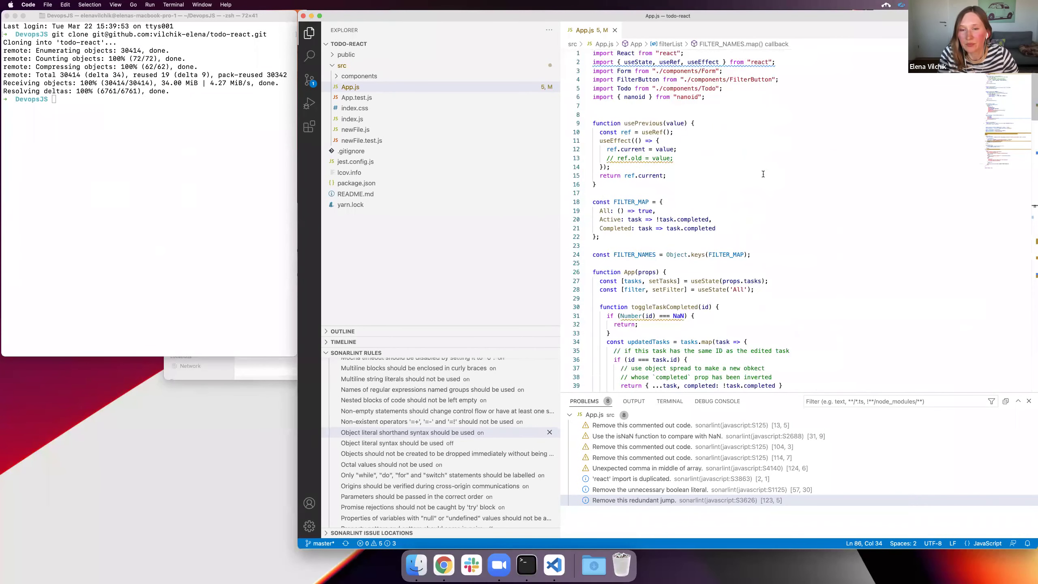
{"action": "left_click", "coordinate": [678, 107]}
{"action": "left_click", "coordinate": [742, 62]}
{"action": "left_click", "coordinate": [746, 63]}
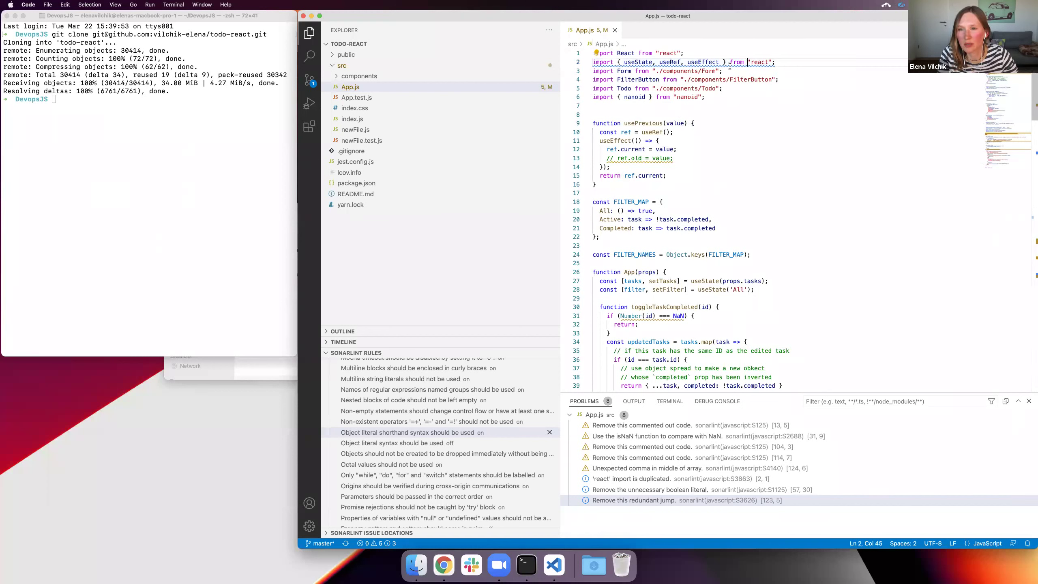
{"action": "double_click", "coordinate": [624, 52]}
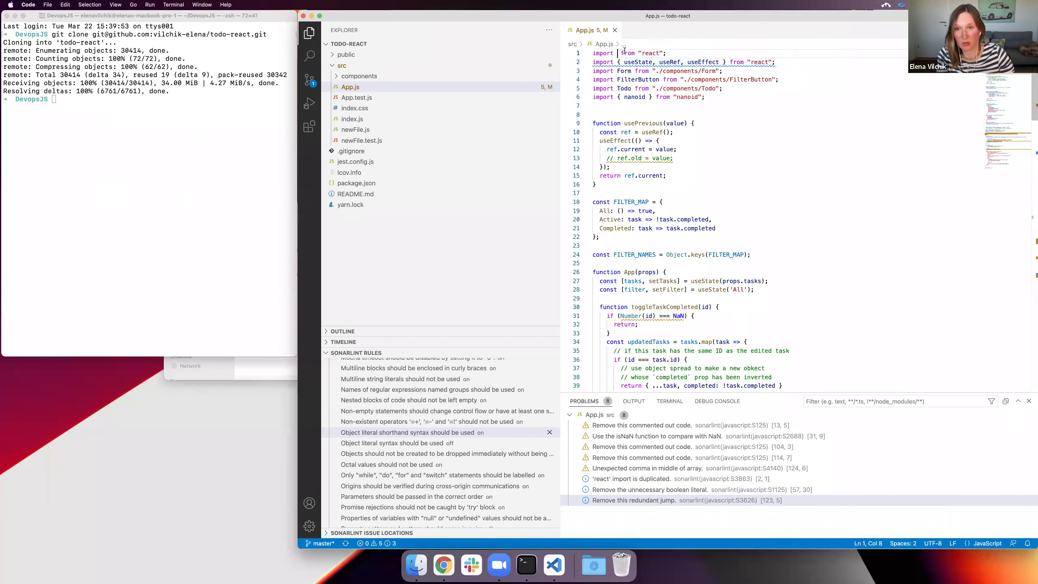
{"action": "key", "text": "BackSpace"}
{"action": "left_click", "coordinate": [618, 62]}
{"action": "type", "text": "React,"}
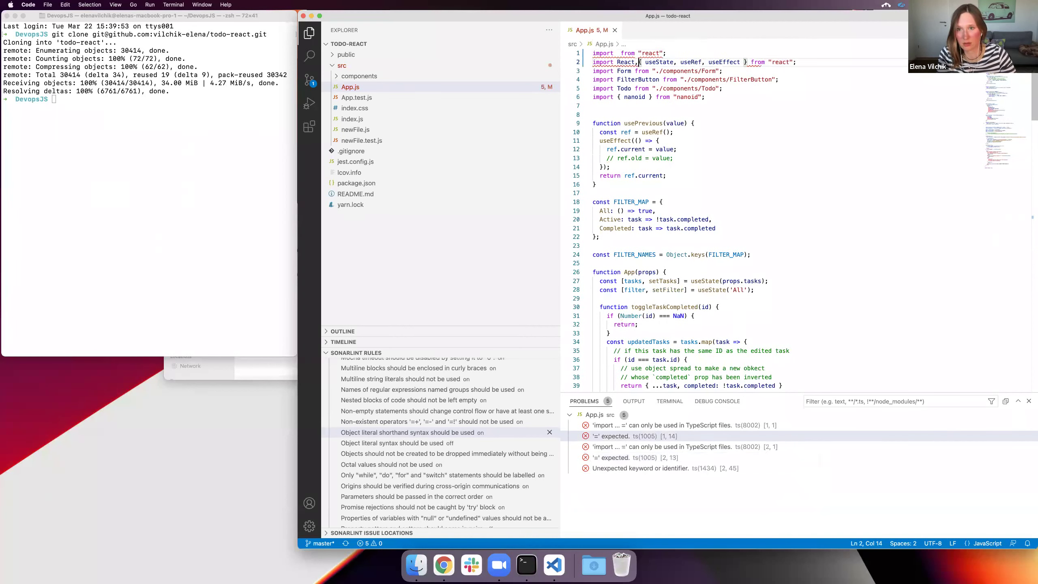
{"action": "left_click", "coordinate": [566, 53]}
{"action": "key", "text": "BackSpace"}
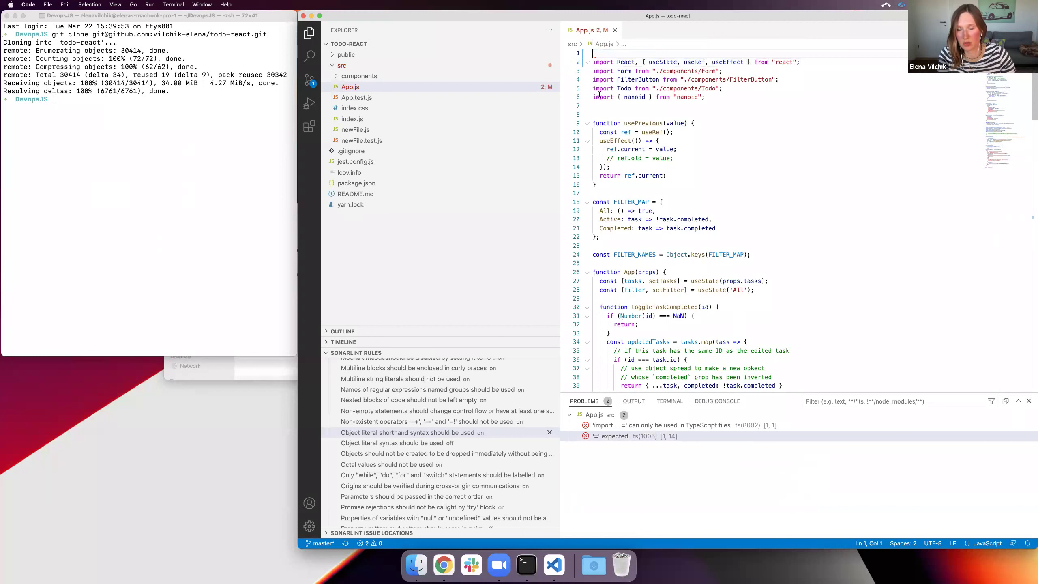
Switch to Terminal, change into the todo-react directory and check the repository's git status
{"action": "left_click", "coordinate": [203, 160]}
{"action": "type", "text": "git st"}
{"action": "key", "text": "Return"}
{"action": "type", "text": "g"}
{"action": "key", "text": "BackSpace"}
{"action": "type", "text": "cd todo-react"}
{"action": "key", "text": "Return"}
{"action": "type", "text": "git "}
{"action": "type", "text": "st"}
{"action": "key", "text": "Return"}
Commit all modified files with the message "Fix import duplicate" and push the commit
{"action": "type", "text": "git "}
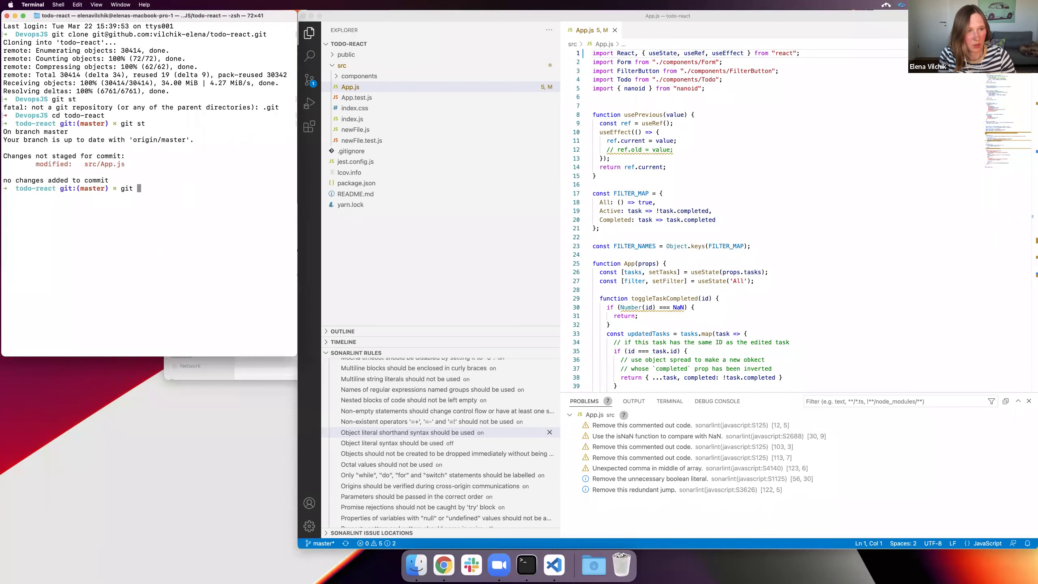
{"action": "type", "text": "commit -am \"\""}
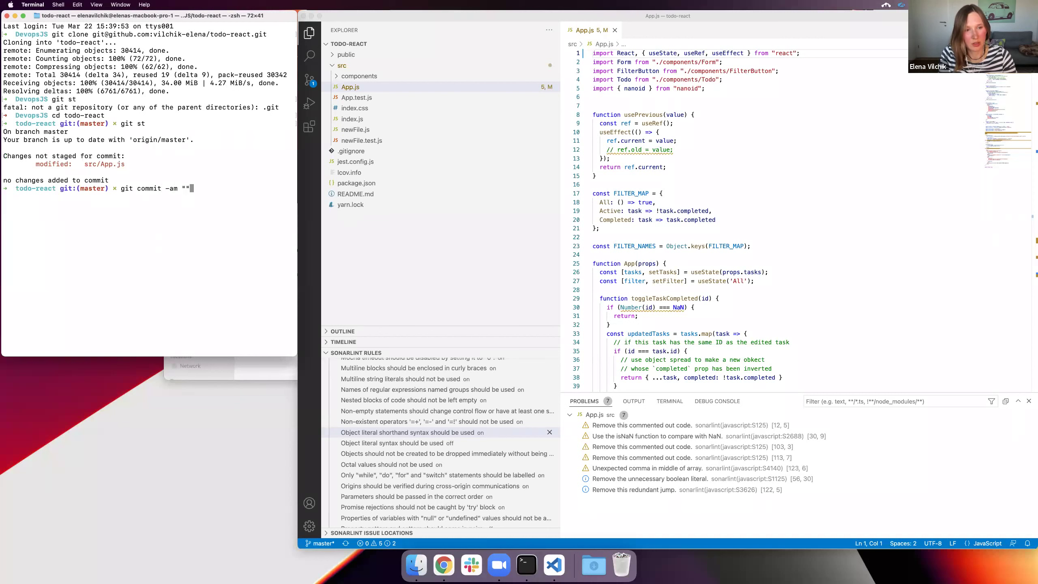
{"action": "key", "text": "Left"}
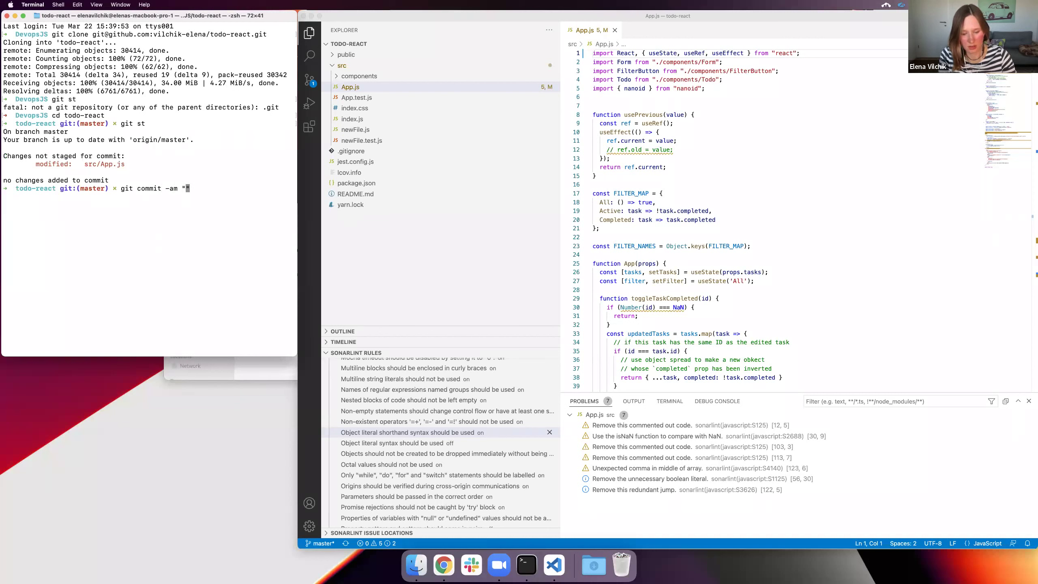
{"action": "type", "text": "Fix import duplicate"}
{"action": "key", "text": "Return"}
{"action": "type", "text": "git push"}
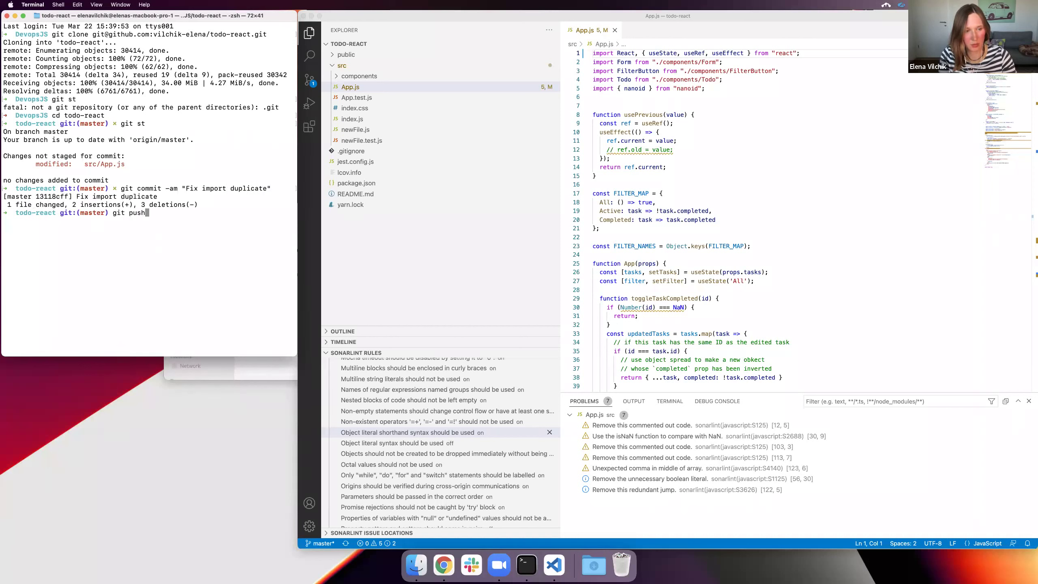
{"action": "key", "text": "Return"}
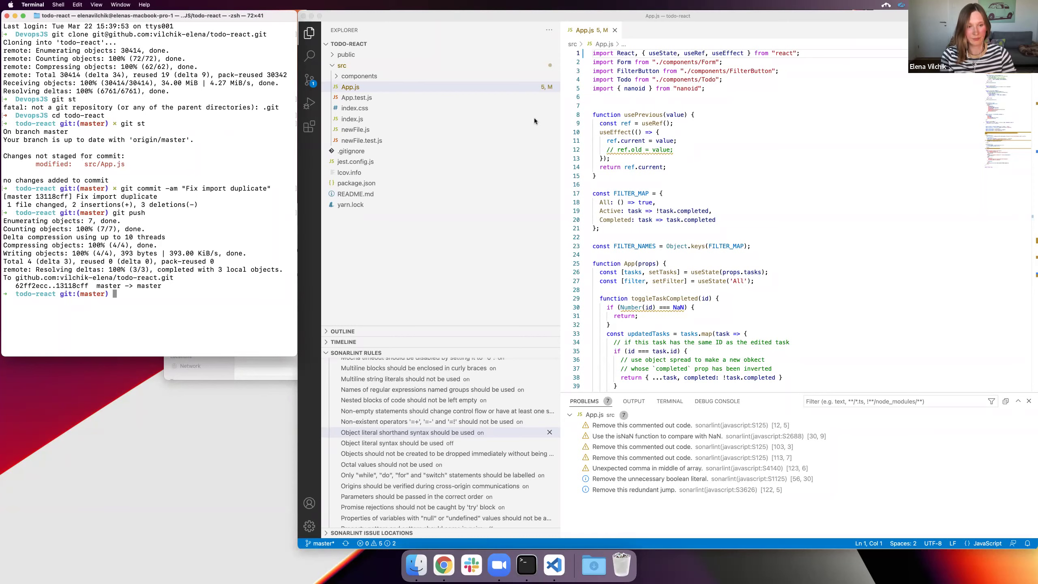
Switch back to SonarCloud in the browser and check the progress of the todo-react analysis
{"action": "key", "text": "ctrl+Right"}
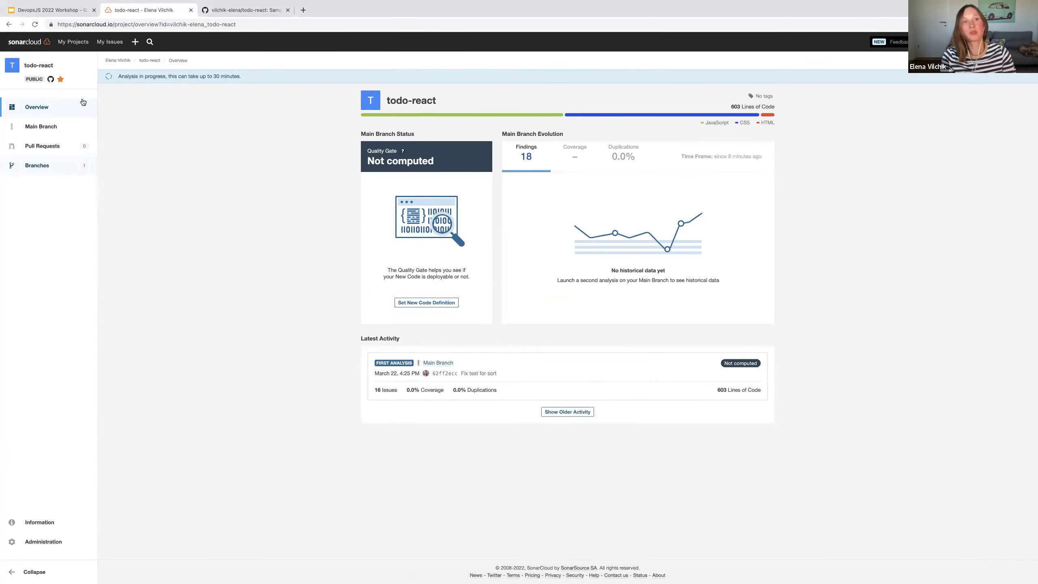
{"action": "left_click_drag", "start_coordinate": [123, 77], "coordinate": [262, 205]}
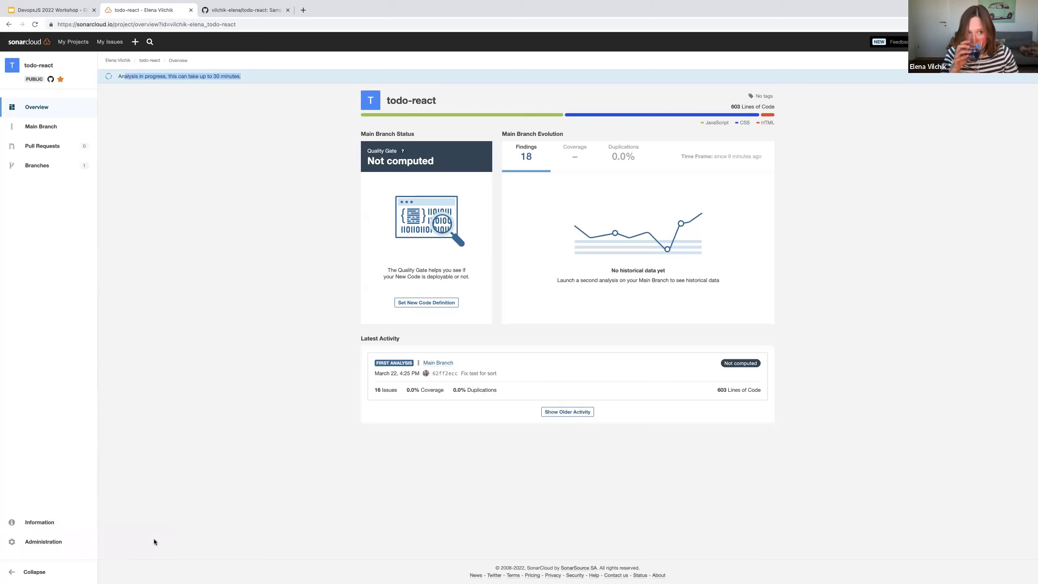
{"action": "left_click", "coordinate": [170, 431]}
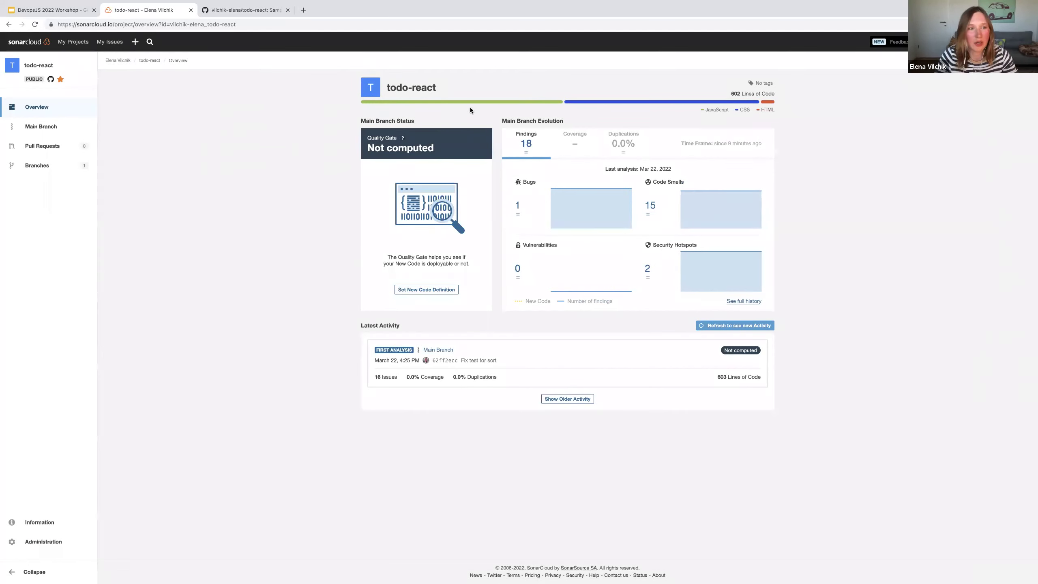
Examine the main branch's code smell "Merge this if statement with the nested one" and open its rule explanation
{"action": "left_click", "coordinate": [48, 126]}
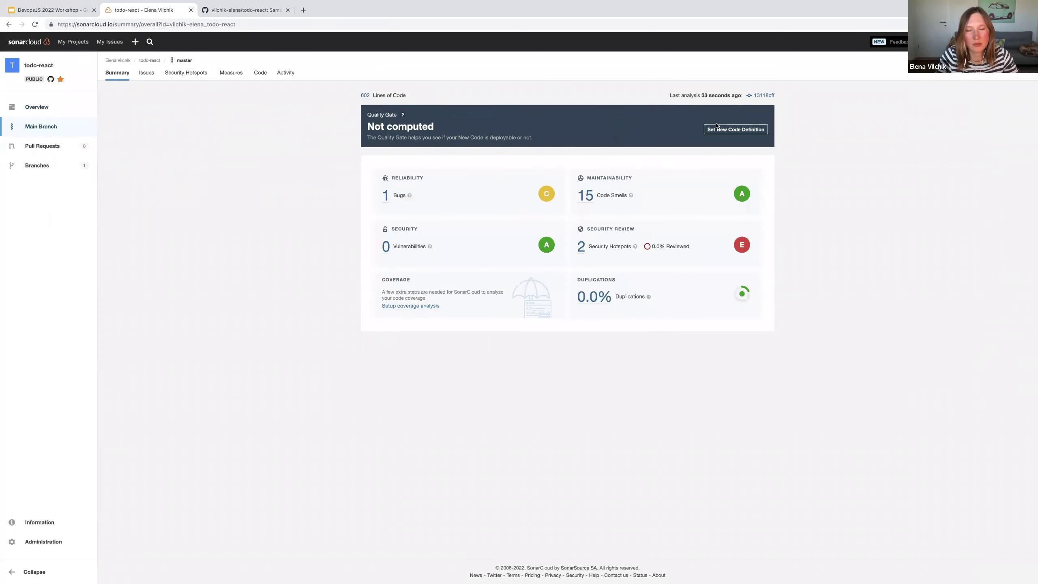
{"action": "left_click", "coordinate": [585, 196]}
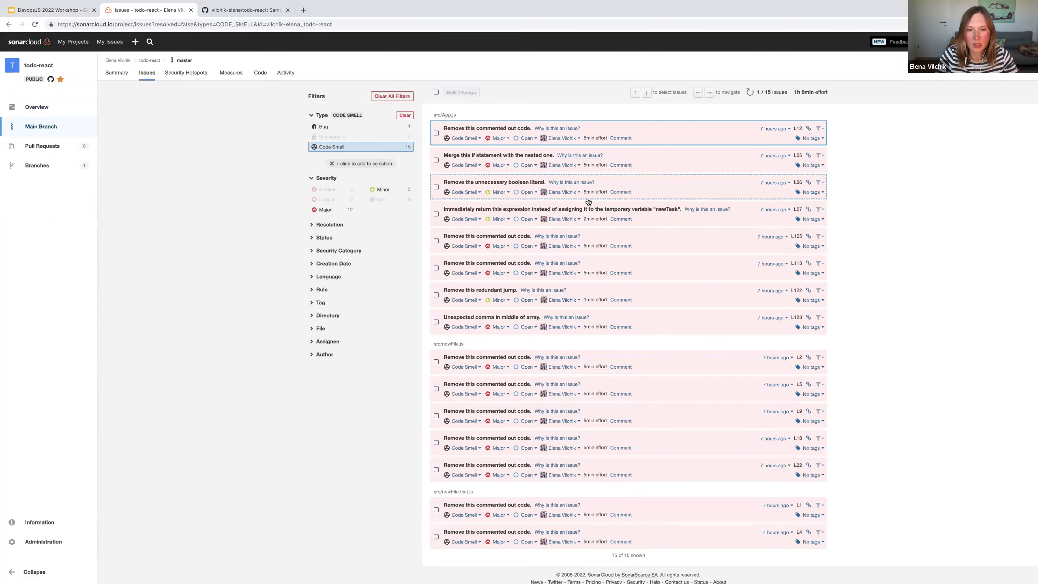
{"action": "left_click", "coordinate": [630, 161]}
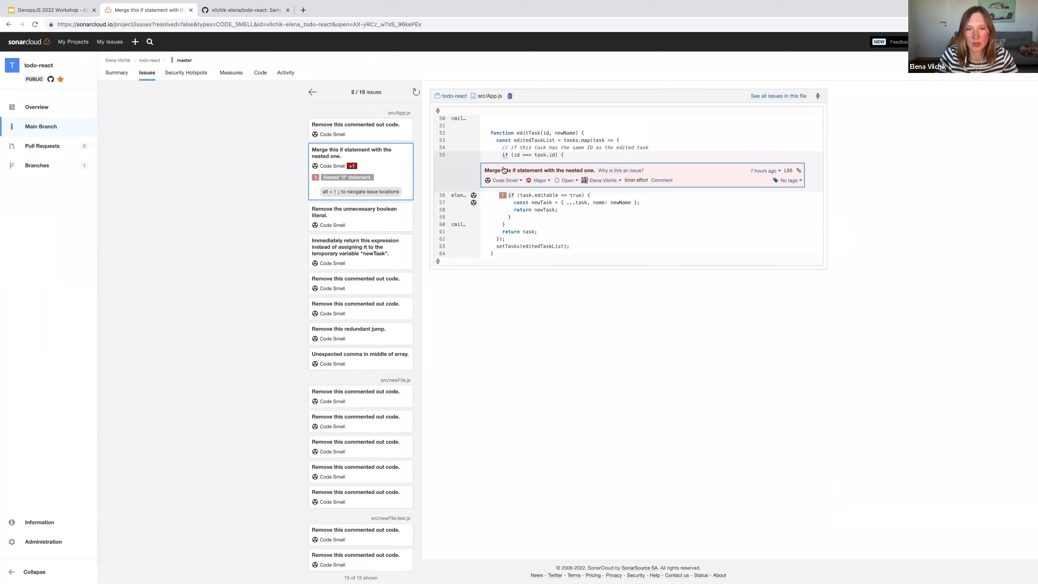
{"action": "left_click_drag", "start_coordinate": [489, 170], "coordinate": [583, 173]}
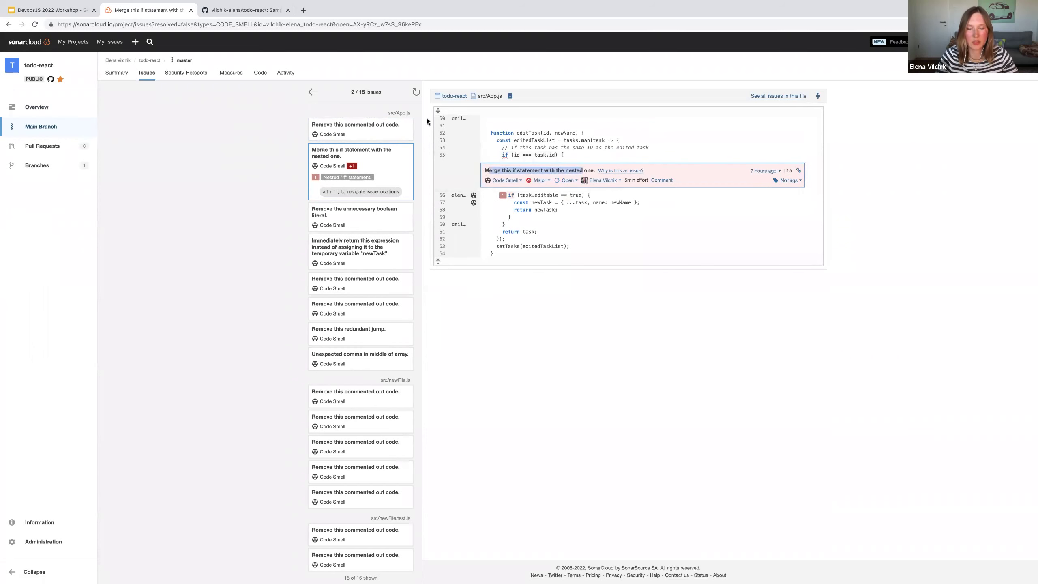
{"action": "left_click", "coordinate": [610, 335]}
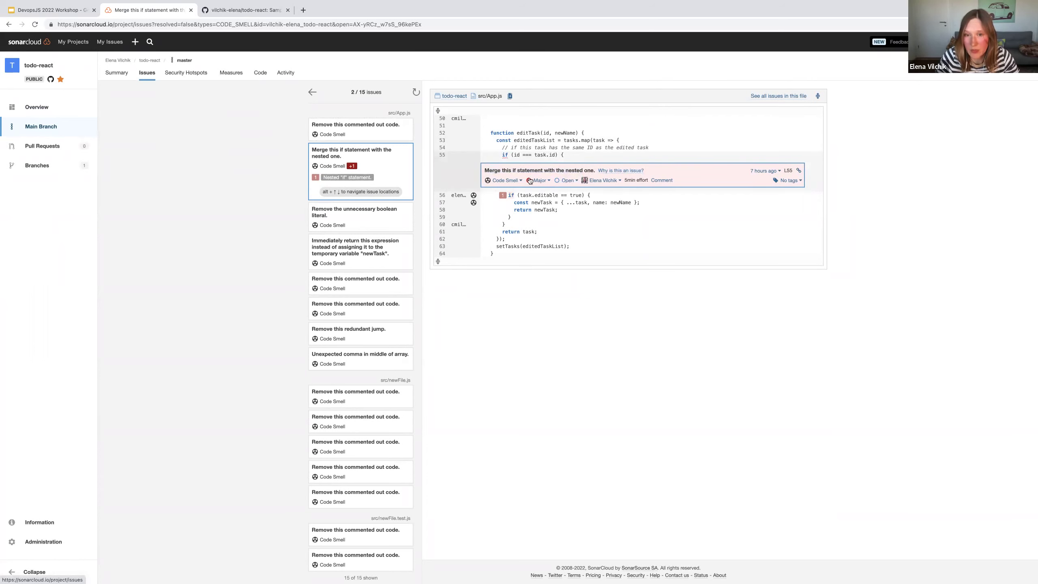
{"action": "left_click", "coordinate": [626, 171]}
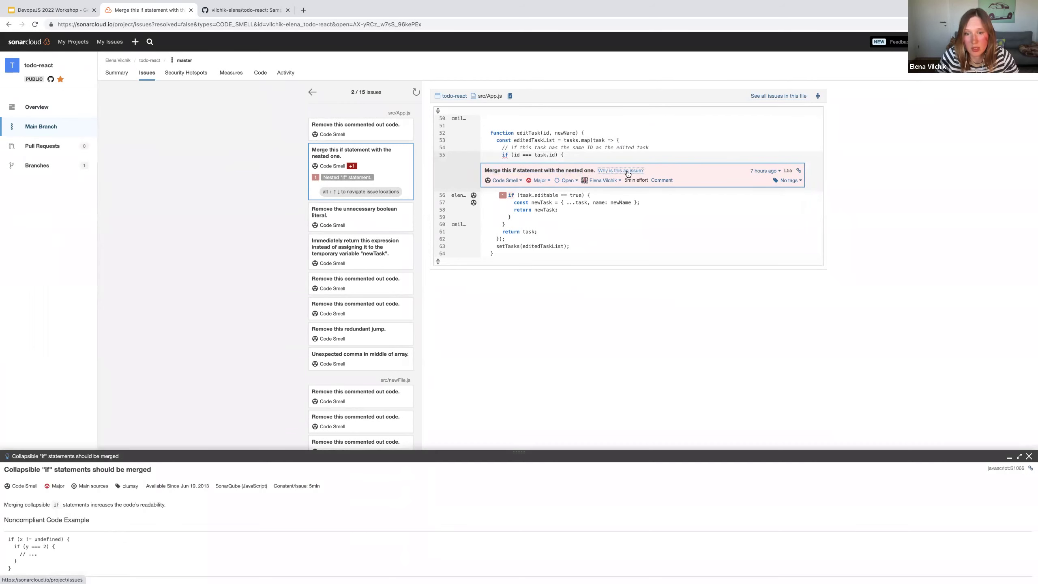
Read the merged-if rule's noncompliant and compliant code examples in an enlarged explanation pane, and close the explanation
{"action": "left_click_drag", "start_coordinate": [518, 457], "coordinate": [503, 342]}
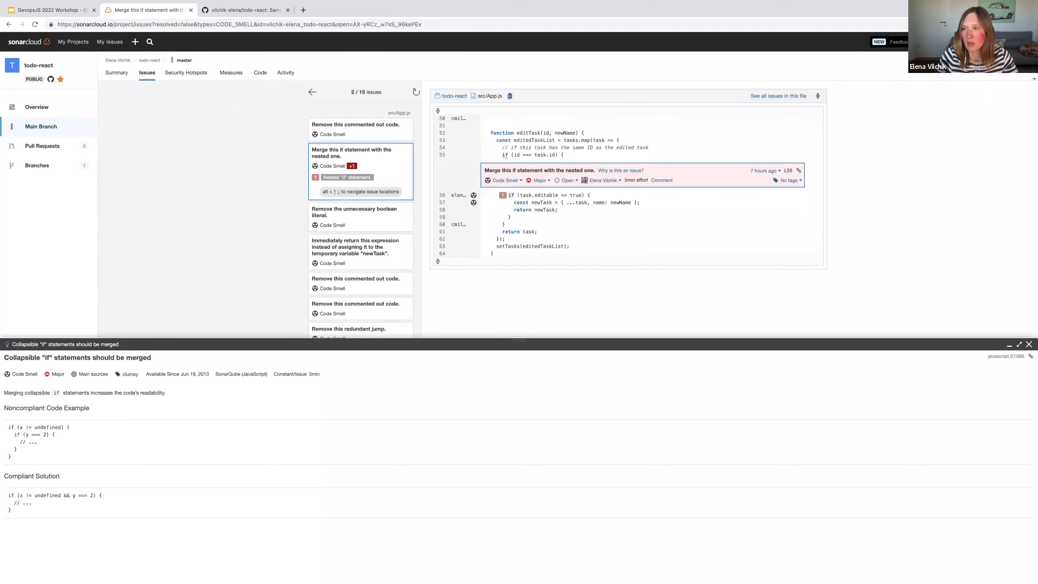
{"action": "left_click", "coordinate": [1029, 345]}
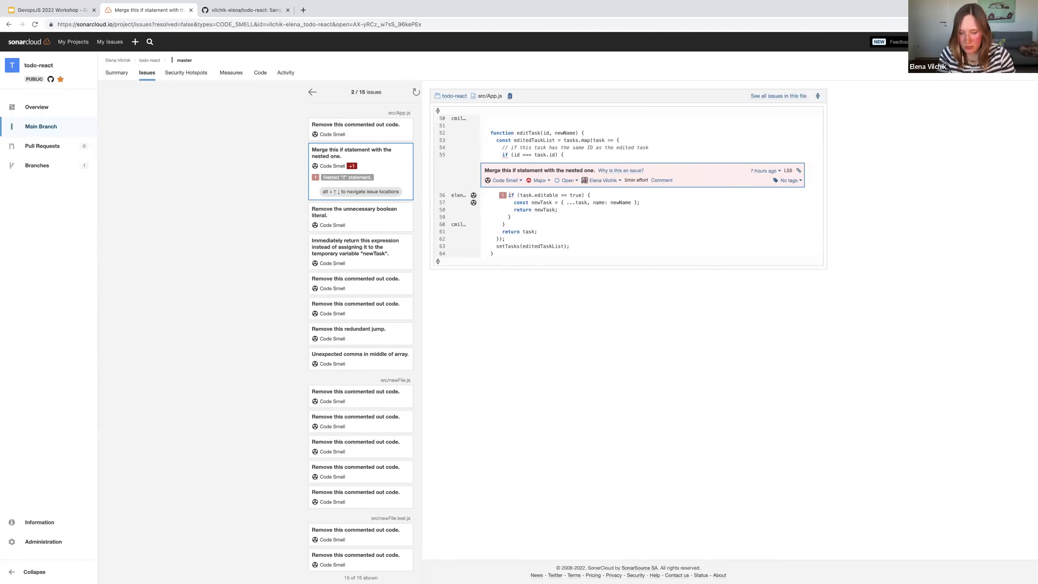
{"action": "key", "text": "super+plus"}
{"action": "key", "text": "super+plus"}
{"action": "key", "text": "super+plus"}
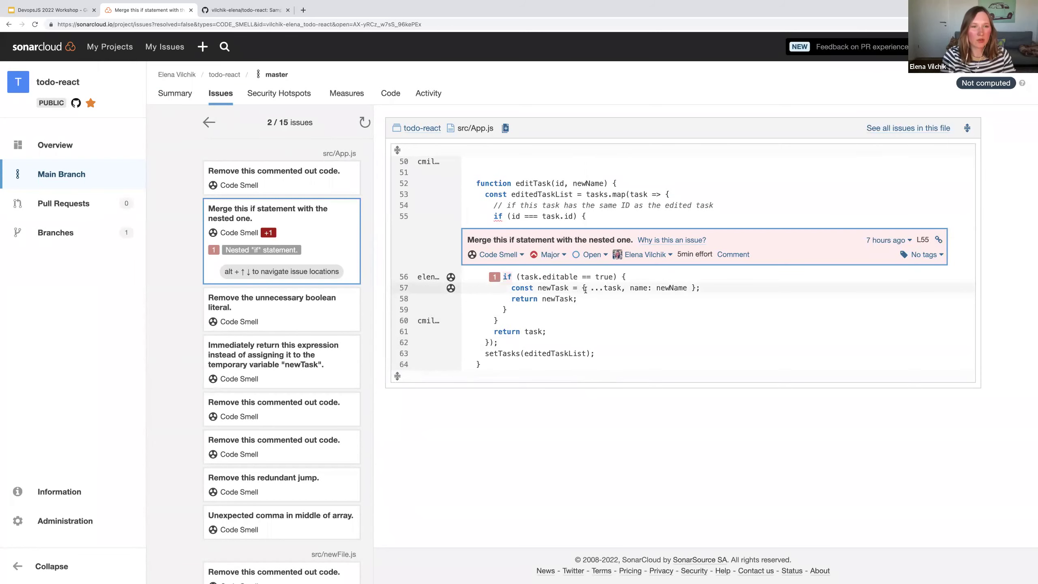
Check the todo-react repository page on GitHub, and return to SonarCloud to open the todo-react project overview
{"action": "key", "text": "ctrl+Left"}
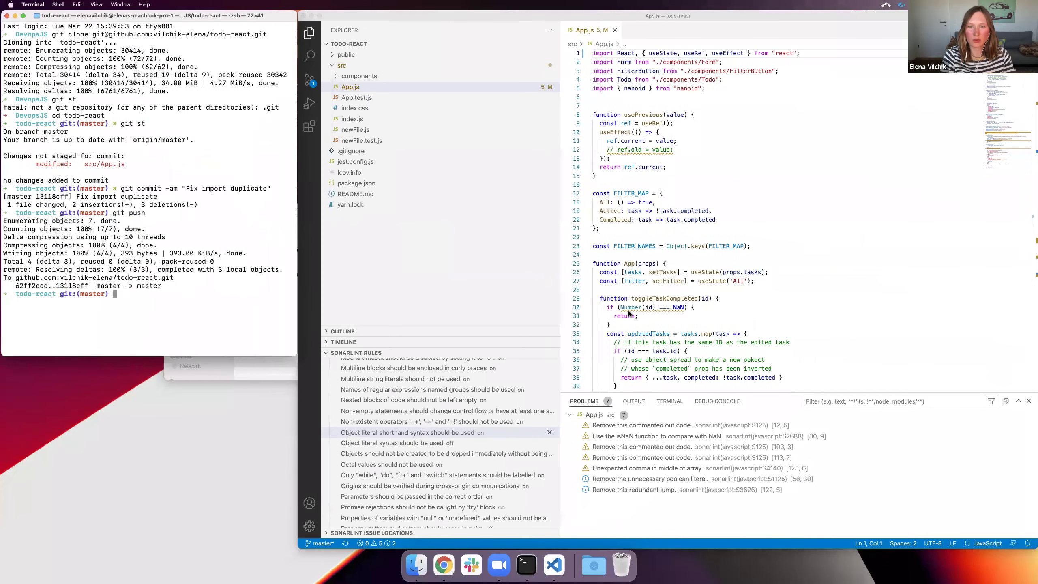
{"action": "key", "text": "ctrl+Right"}
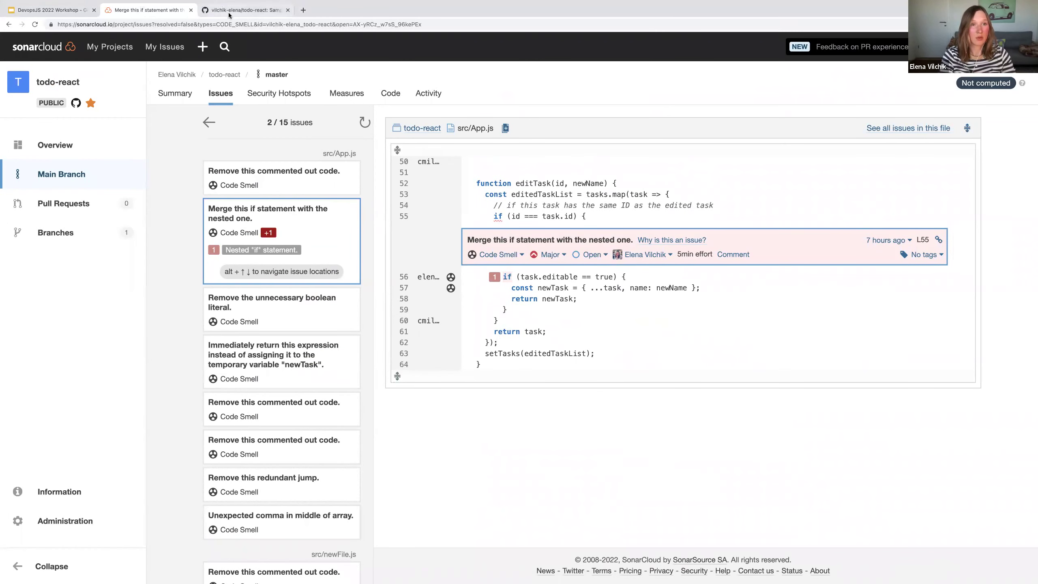
{"action": "key", "text": "ctrl+Tab"}
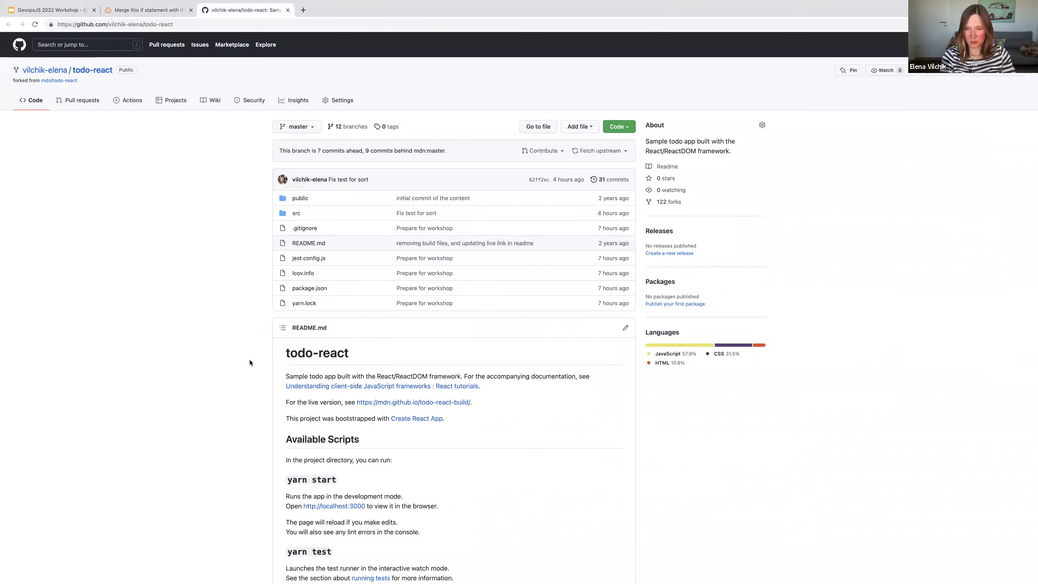
{"action": "key", "text": "ctrl+plus"}
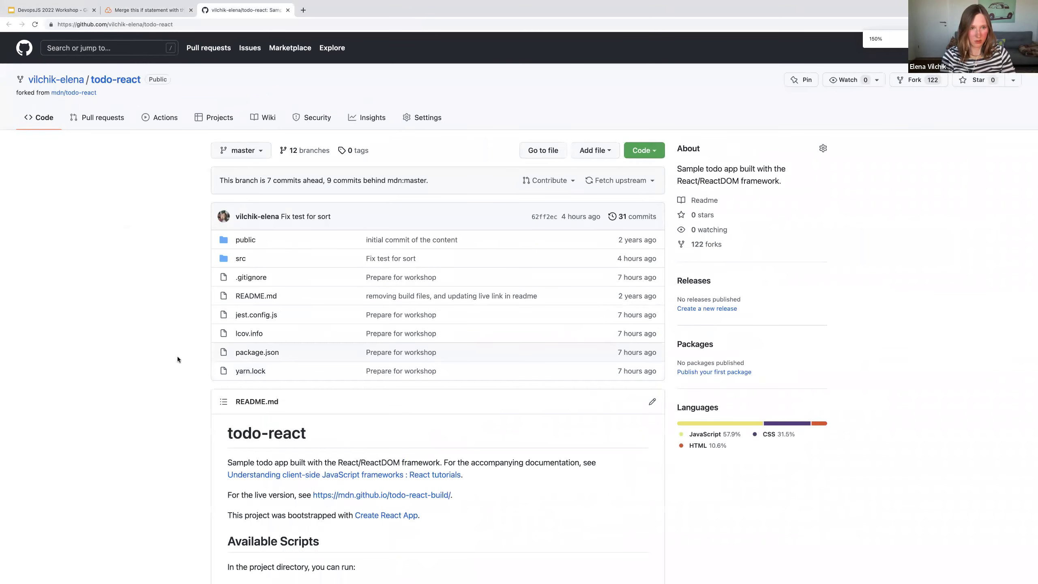
{"action": "key", "text": "ctrl+plus"}
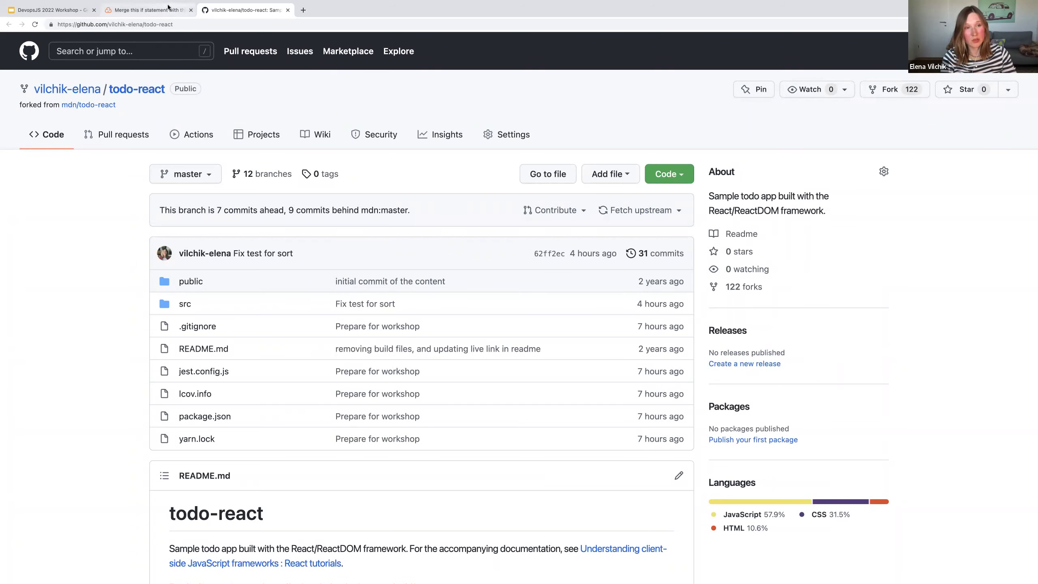
{"action": "left_click", "coordinate": [144, 9]}
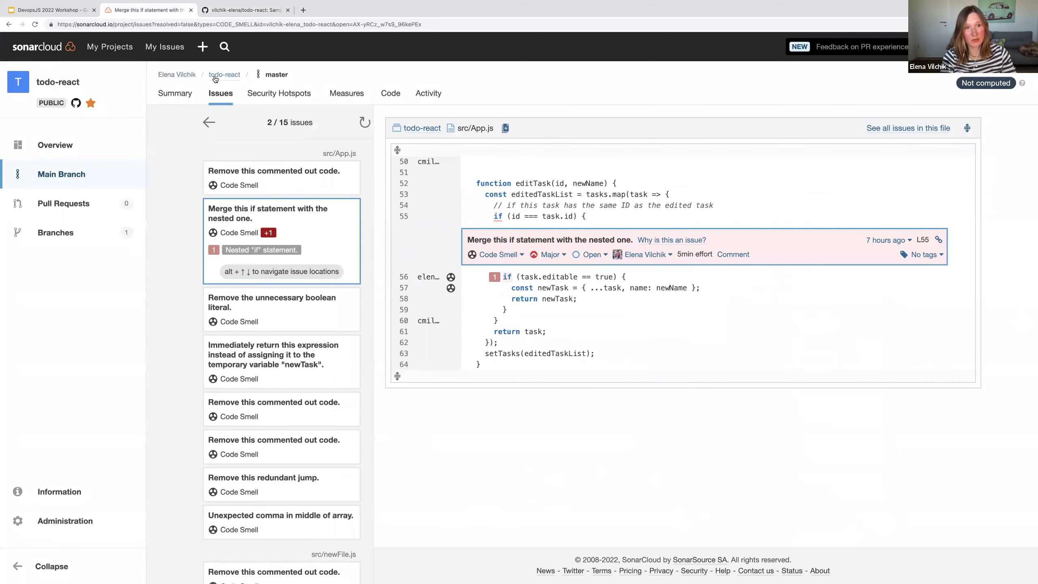
{"action": "left_click", "coordinate": [221, 75]}
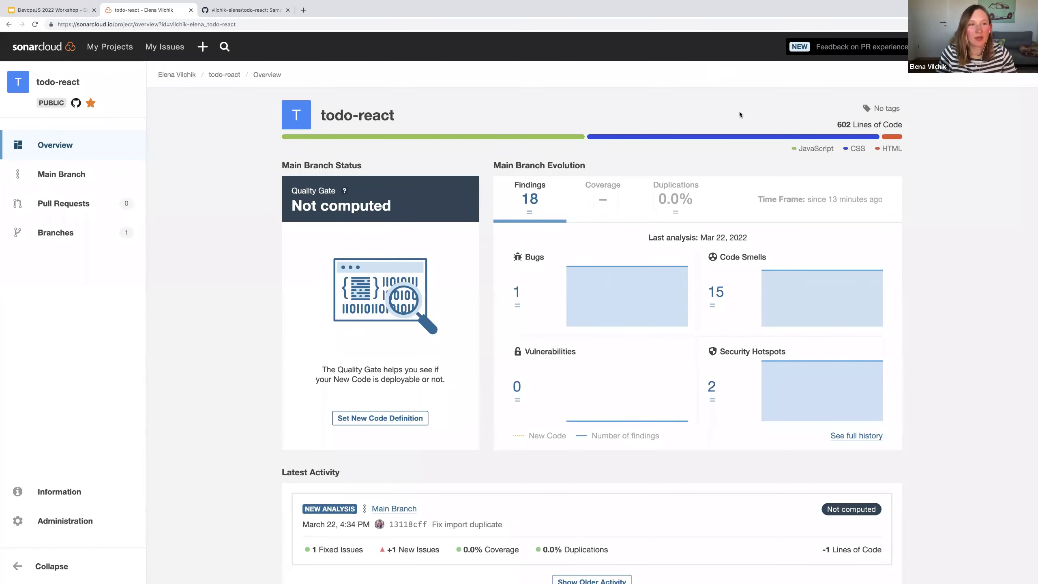
Switch to Visual Studio Code and locate the nested if statements in the editTask function of App.js
{"action": "key", "text": "ctrl+Left"}
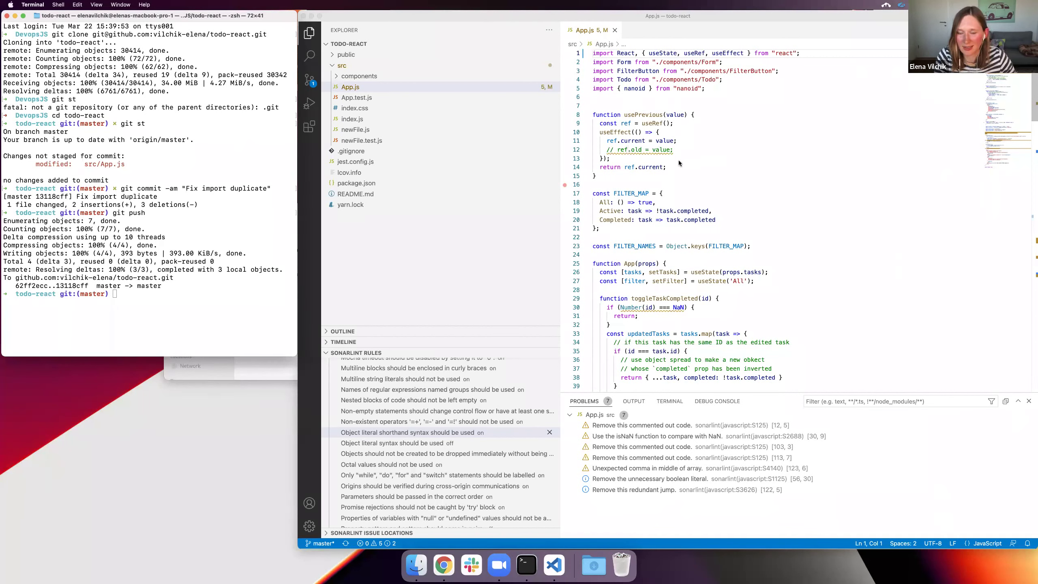
{"action": "left_click", "coordinate": [644, 158]}
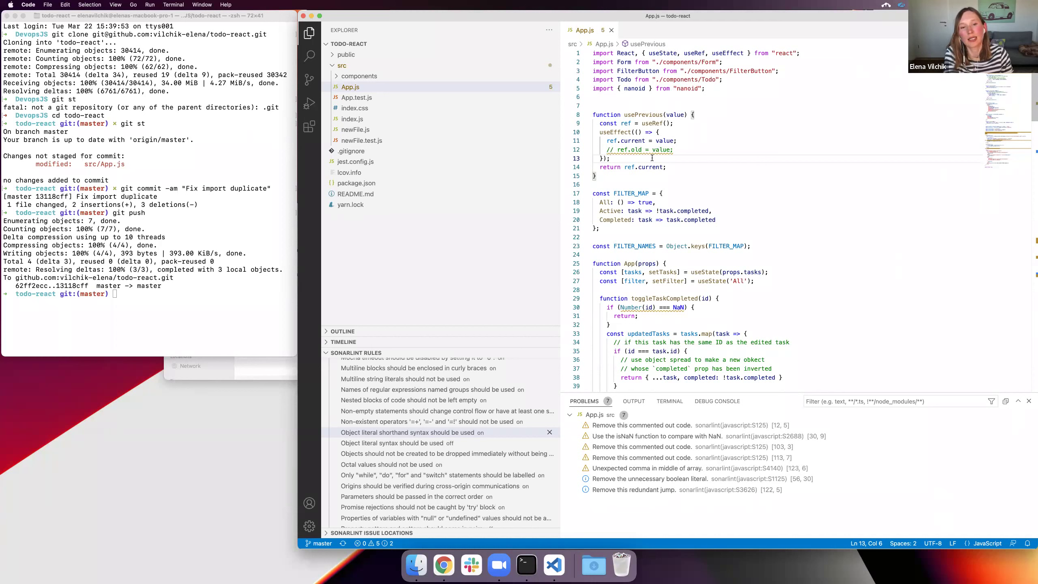
{"action": "left_click", "coordinate": [489, 271]}
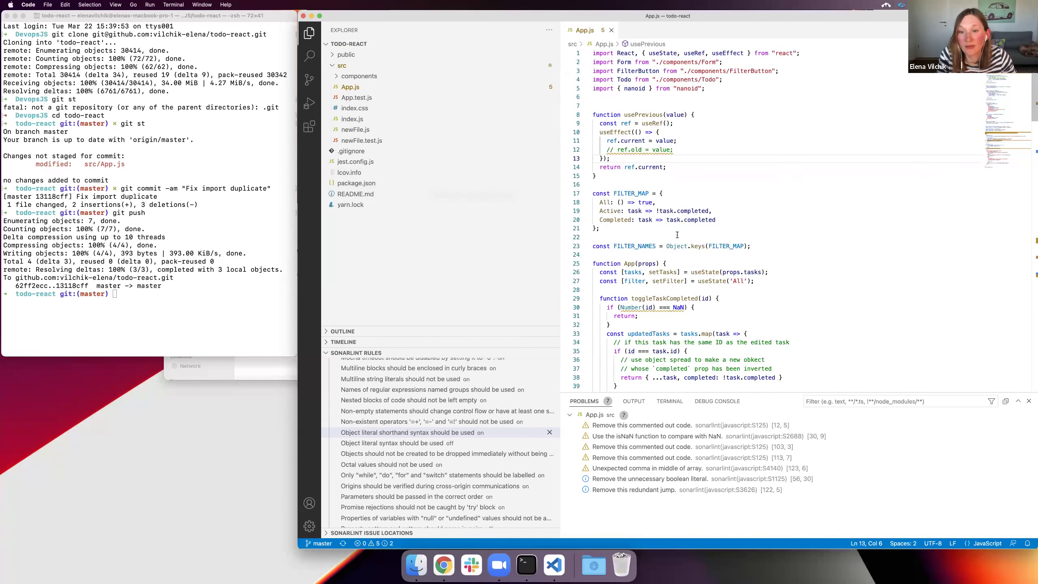
{"action": "scroll", "coordinate": [679, 235], "scroll_direction": "down", "scroll_amount": 5}
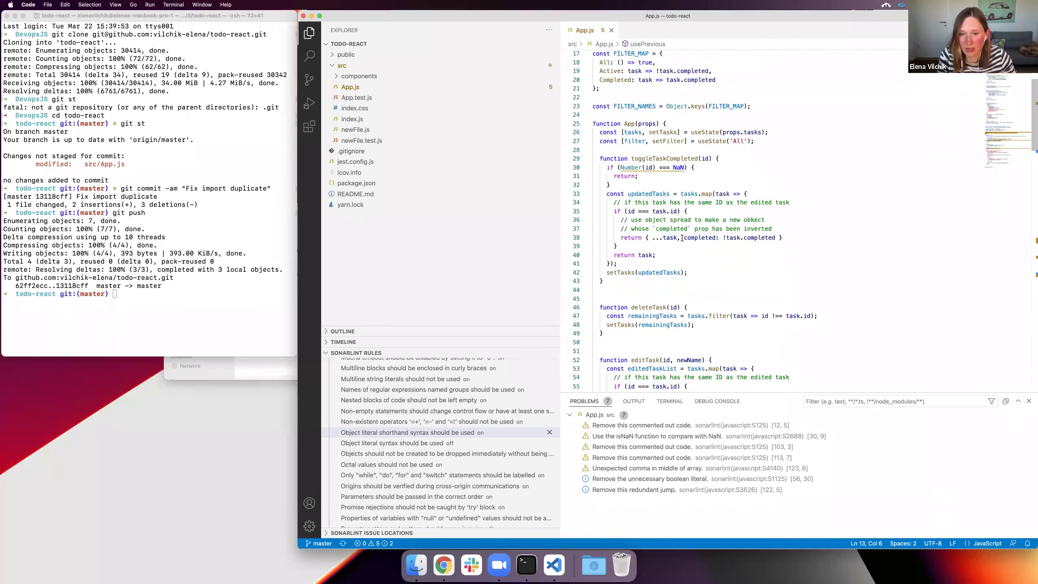
{"action": "scroll", "coordinate": [670, 298], "scroll_direction": "down", "scroll_amount": 5}
{"action": "left_click", "coordinate": [730, 248]}
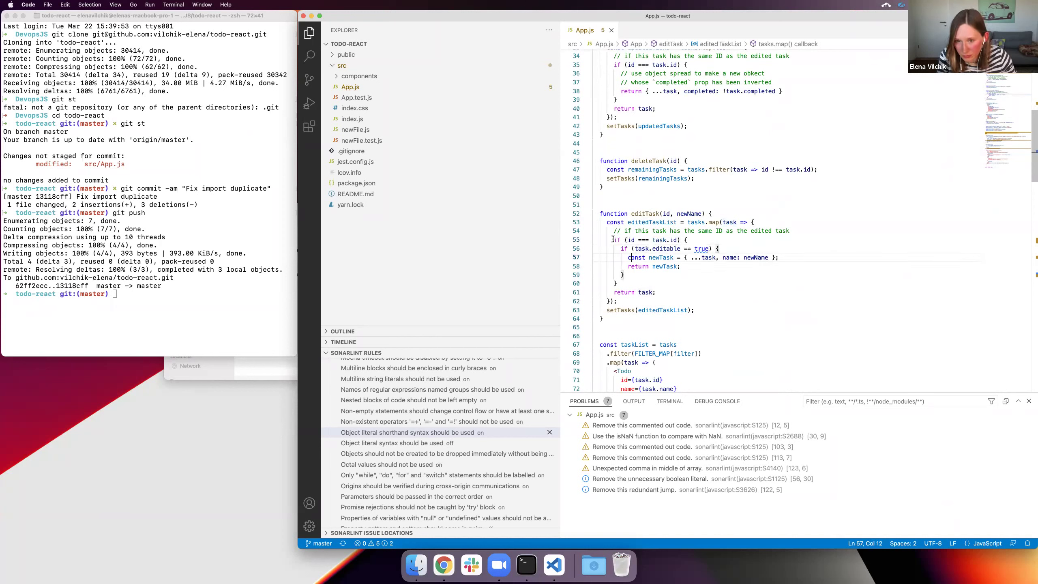
{"action": "left_click_drag", "start_coordinate": [617, 240], "coordinate": [697, 238]}
{"action": "left_click", "coordinate": [697, 238]}
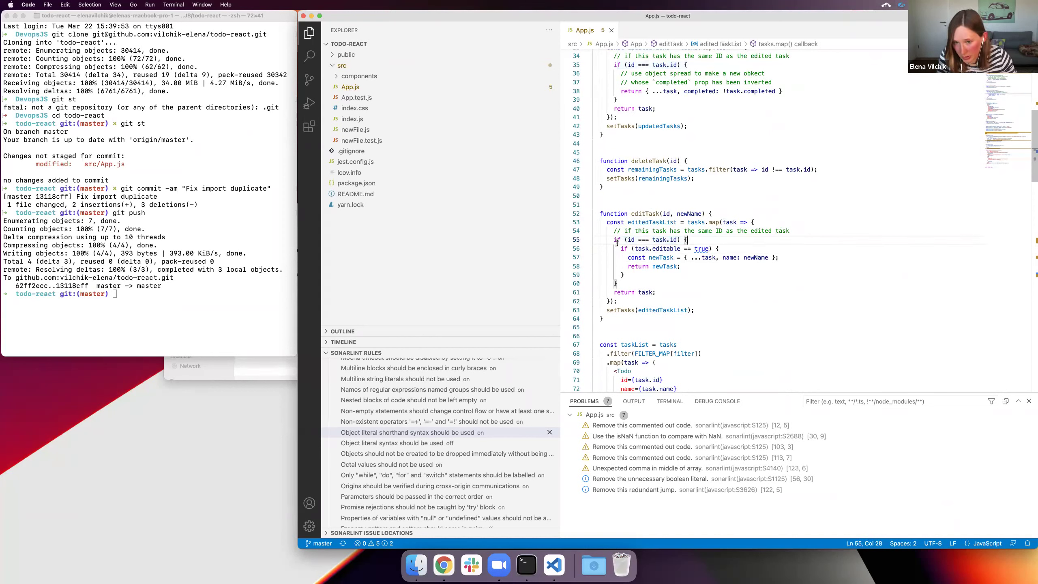
{"action": "left_click", "coordinate": [618, 243]}
{"action": "left_click", "coordinate": [625, 241]}
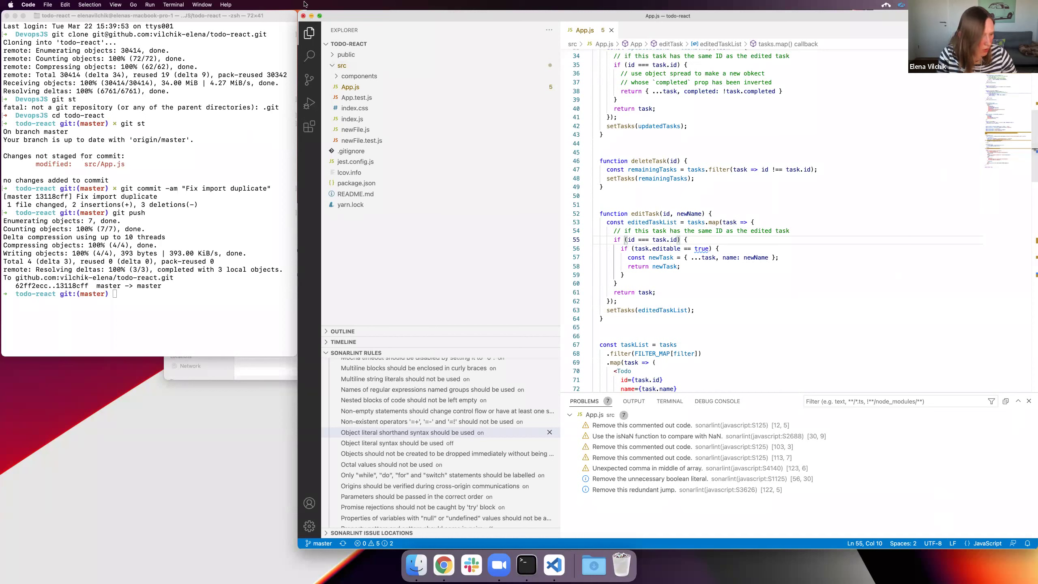
Open the Visual Studio Code user settings, search for "sonarlint" and restrict the results to the SonarLint extension
{"action": "left_click", "coordinate": [30, 5]}
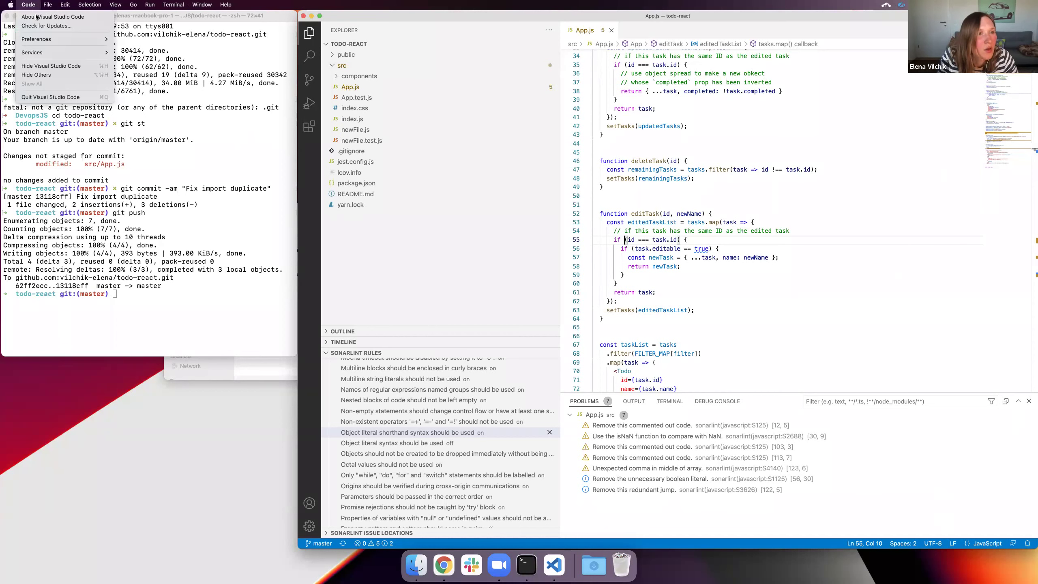
{"action": "mouse_move", "coordinate": [73, 39]}
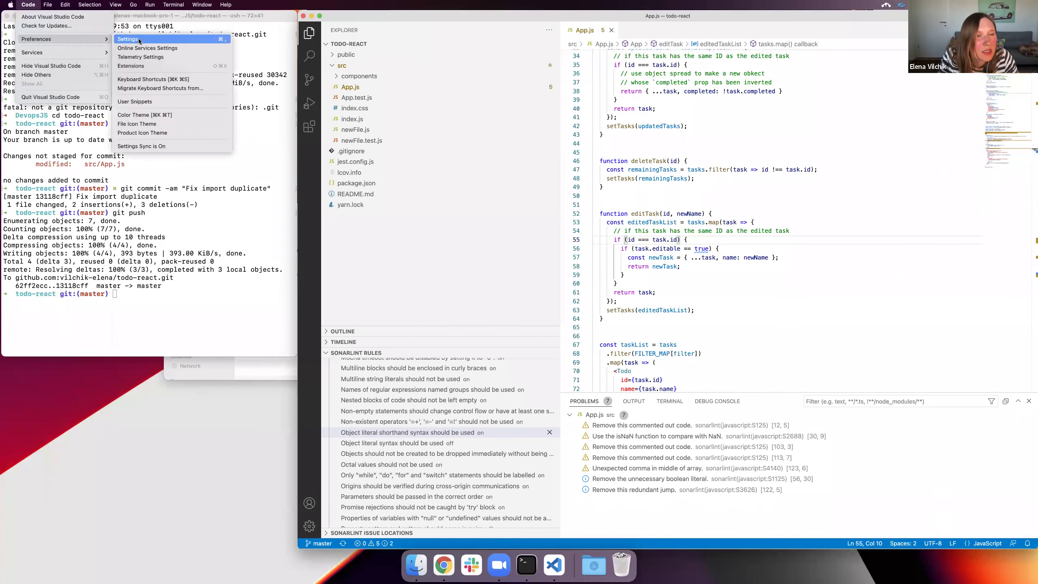
{"action": "left_click", "coordinate": [199, 39]}
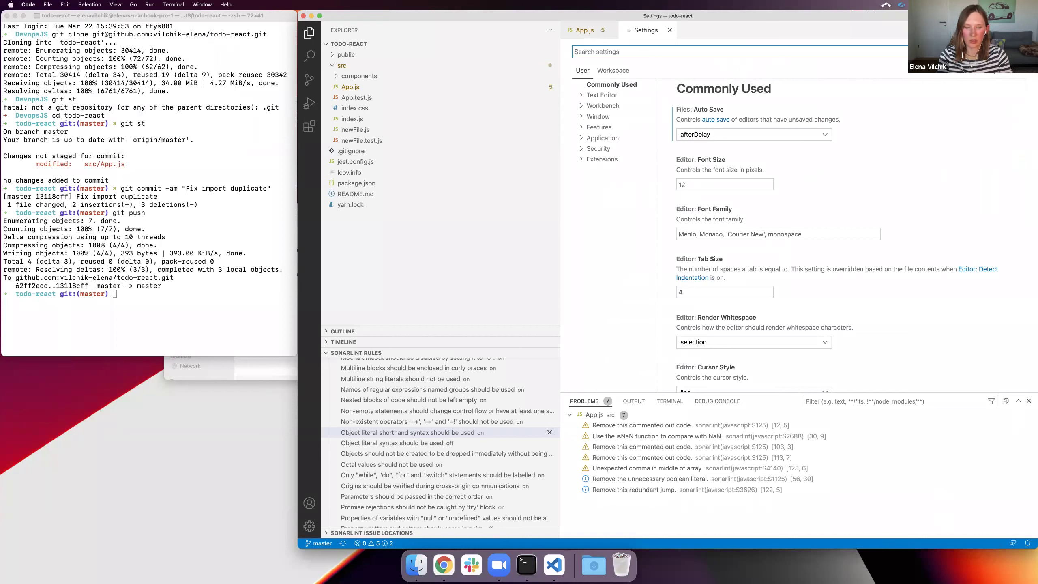
{"action": "type", "text": "sonarli"}
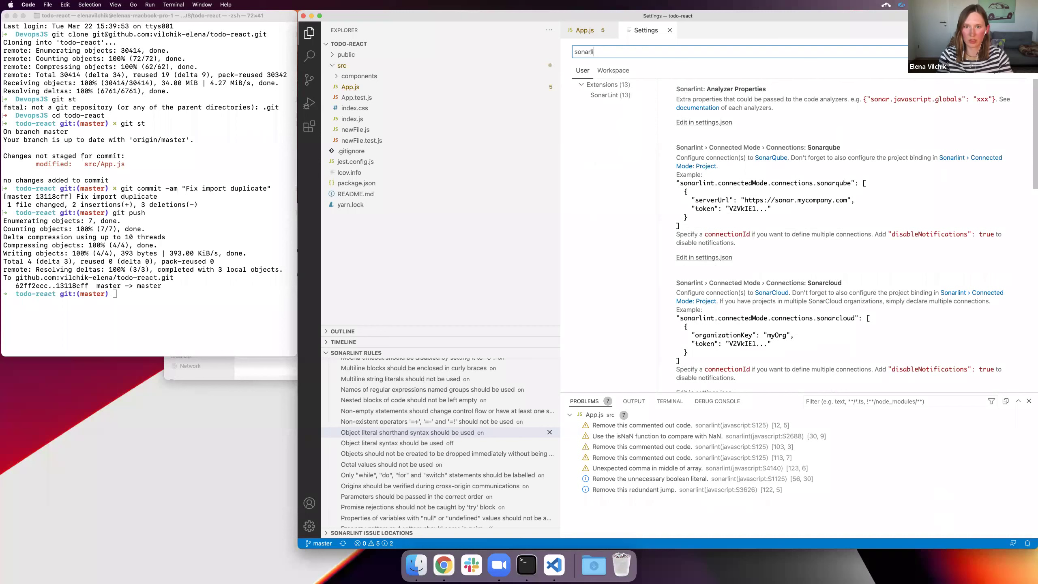
{"action": "type", "text": "nt"}
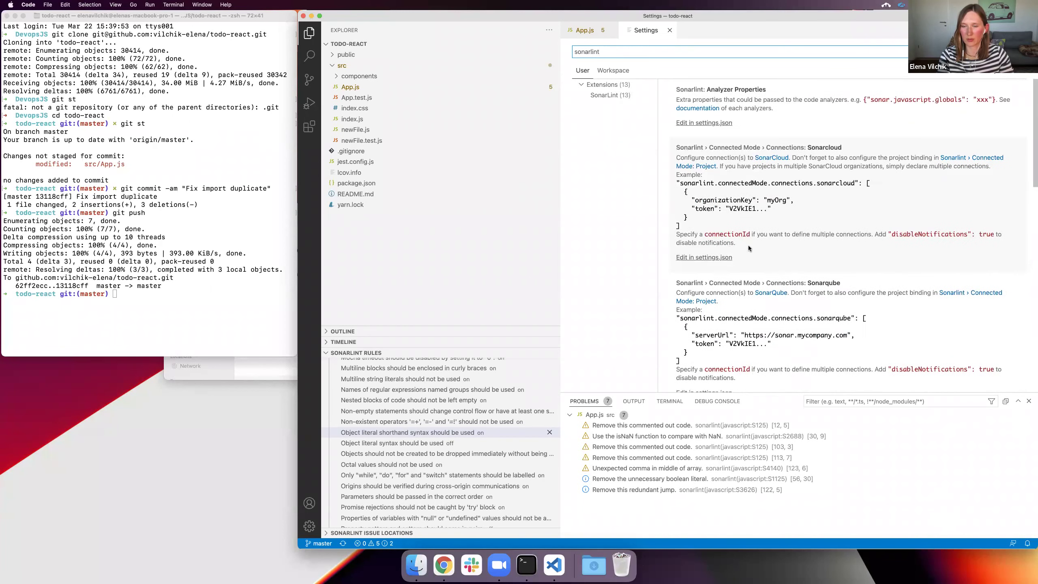
{"action": "left_click", "coordinate": [608, 99]}
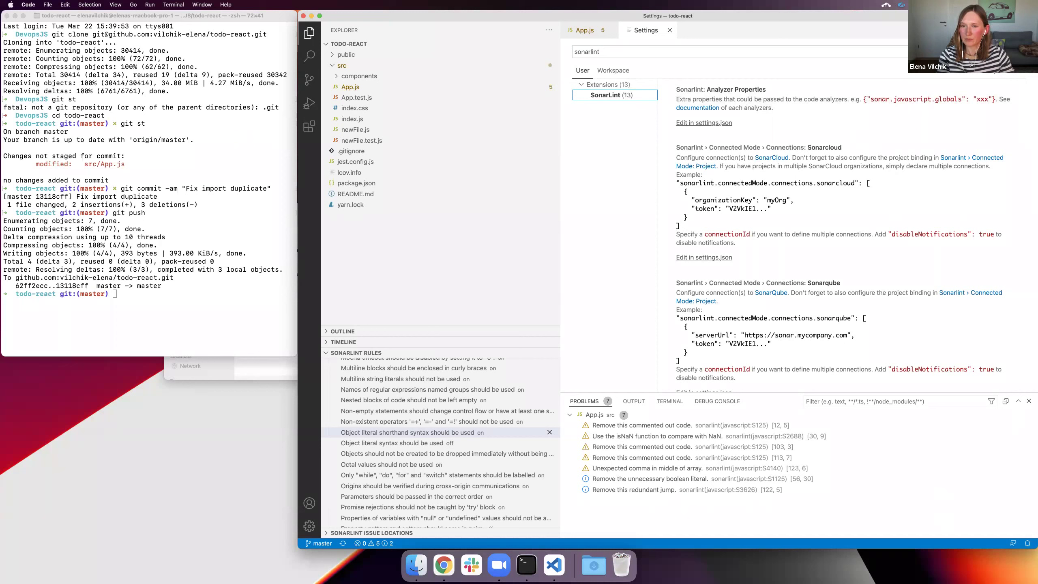
Open settings.json from the SonarLint Connected Mode setting for Sonarcloud connections
{"action": "scroll", "coordinate": [830, 174], "scroll_direction": "down", "scroll_amount": 1}
{"action": "scroll", "coordinate": [830, 176], "scroll_direction": "down", "scroll_amount": 1}
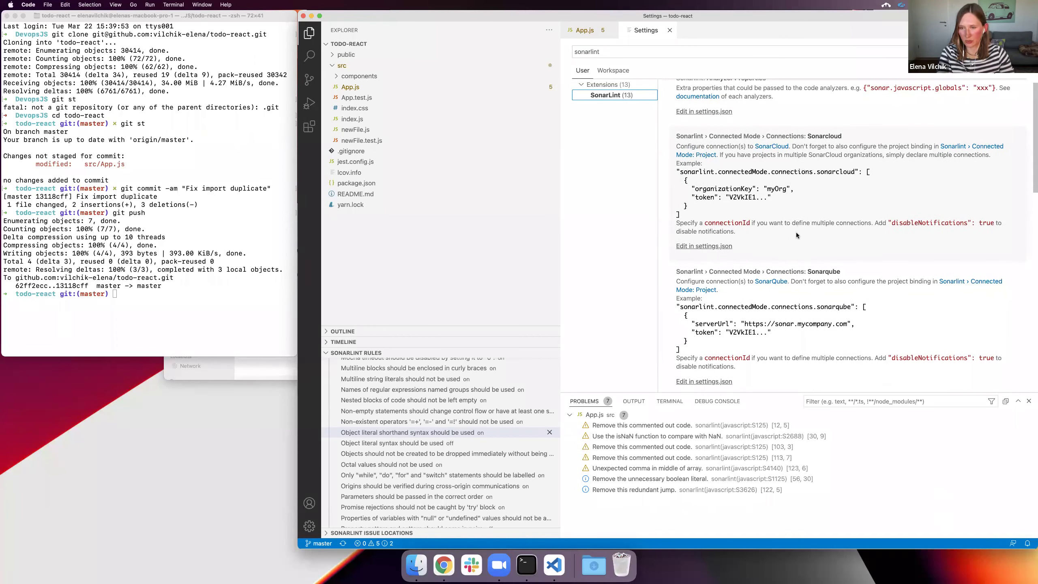
{"action": "left_click", "coordinate": [782, 138]}
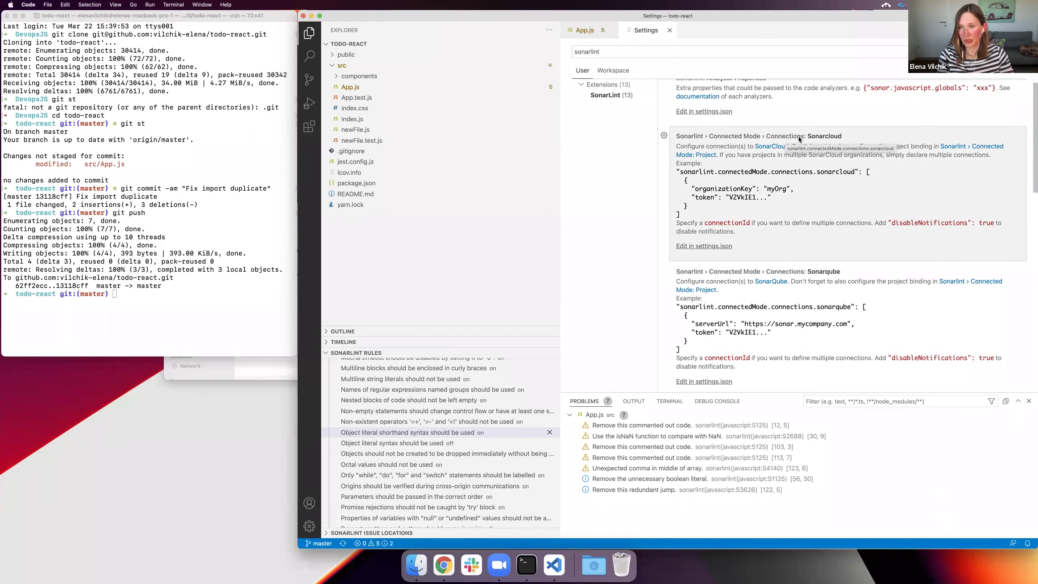
{"action": "left_click", "coordinate": [711, 247]}
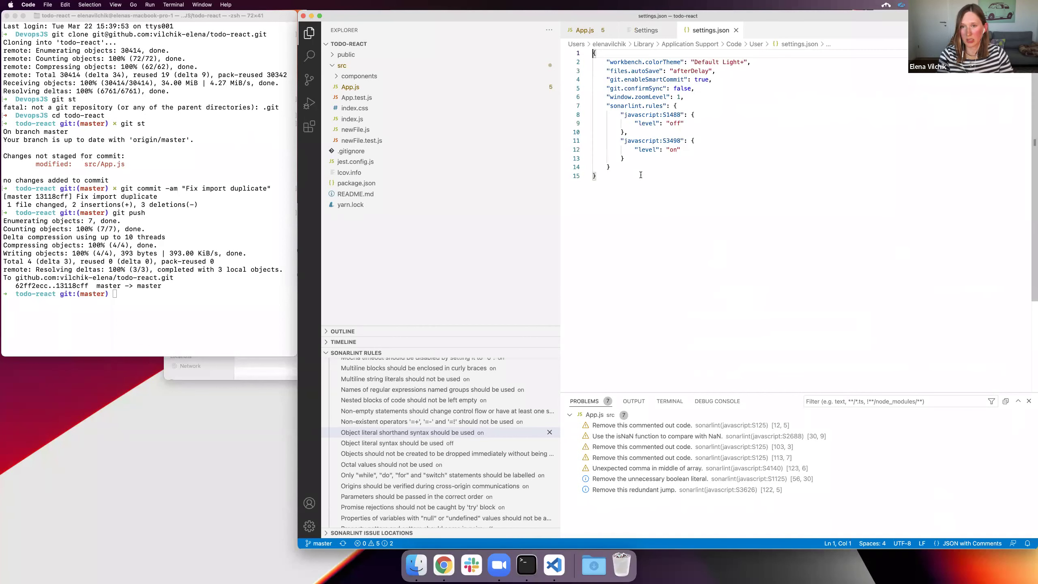
Add a "sonarlint.connectedMode.connections.sonarcloud" property after the "sonarlint.rules" block in settings.json
{"action": "left_click", "coordinate": [640, 168]}
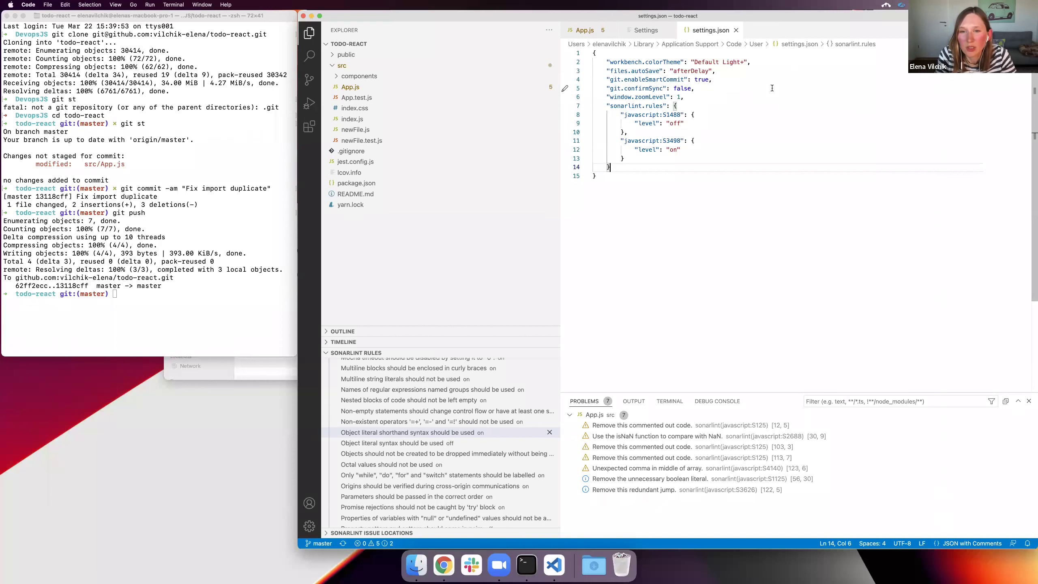
{"action": "type", "text": ","}
{"action": "key", "text": "Return"}
{"action": "left_click_drag", "start_coordinate": [623, 165], "coordinate": [581, 106]}
{"action": "left_click", "coordinate": [623, 167]}
{"action": "left_click", "coordinate": [621, 176]}
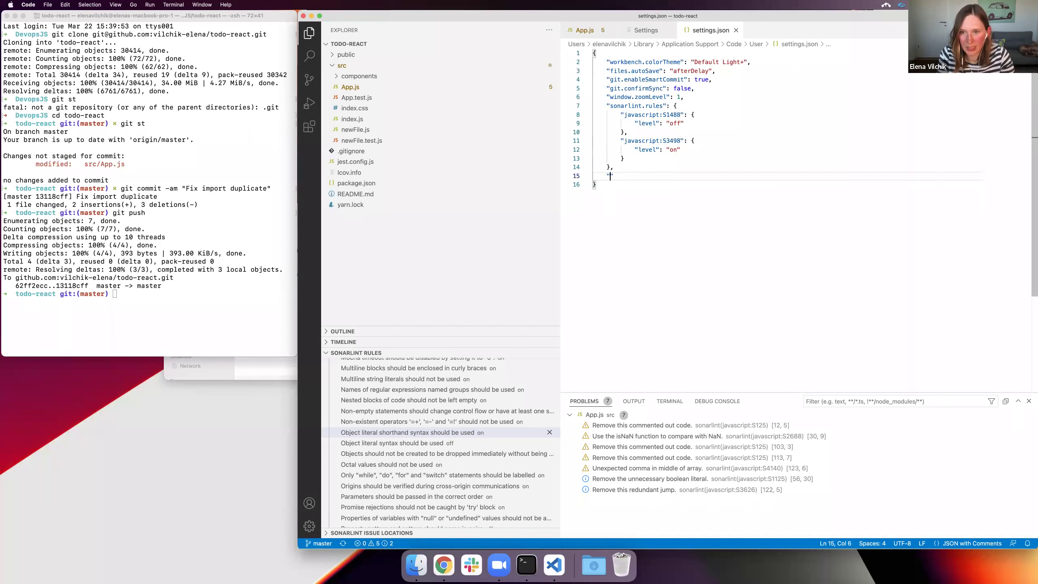
{"action": "type", "text": "\"sonarlint"}
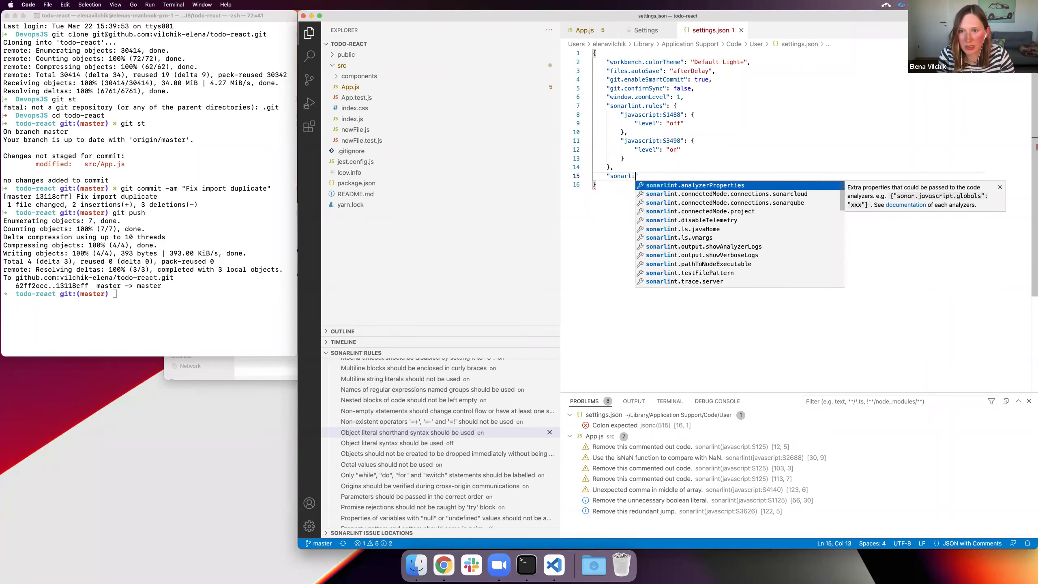
{"action": "key", "text": "Down"}
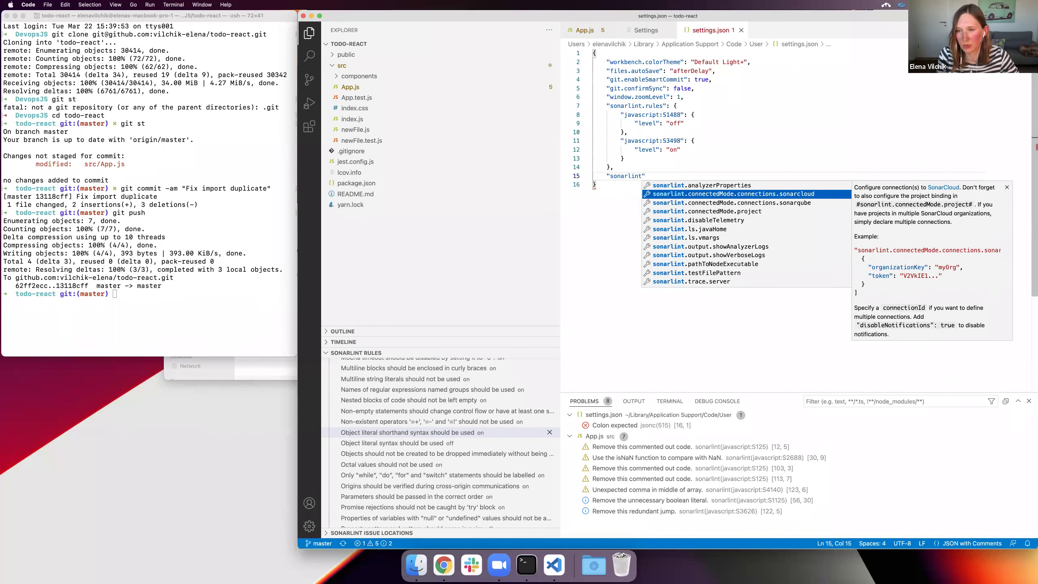
{"action": "key", "text": "Return"}
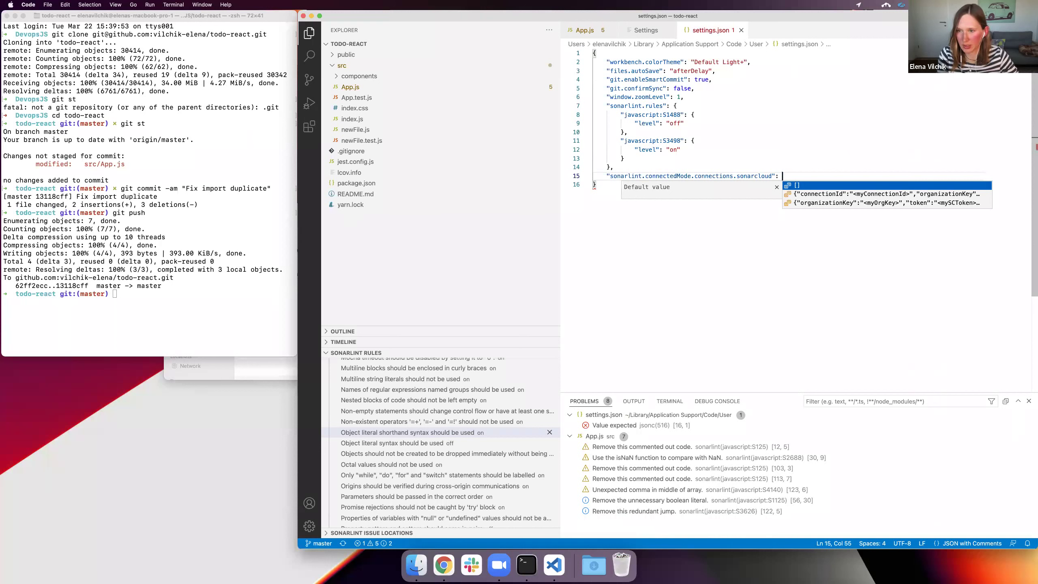
Insert the suggested connection template containing only organizationKey and token placeholders, and wrap the object in array brackets
{"action": "key", "text": "Down"}
{"action": "key", "text": "Down"}
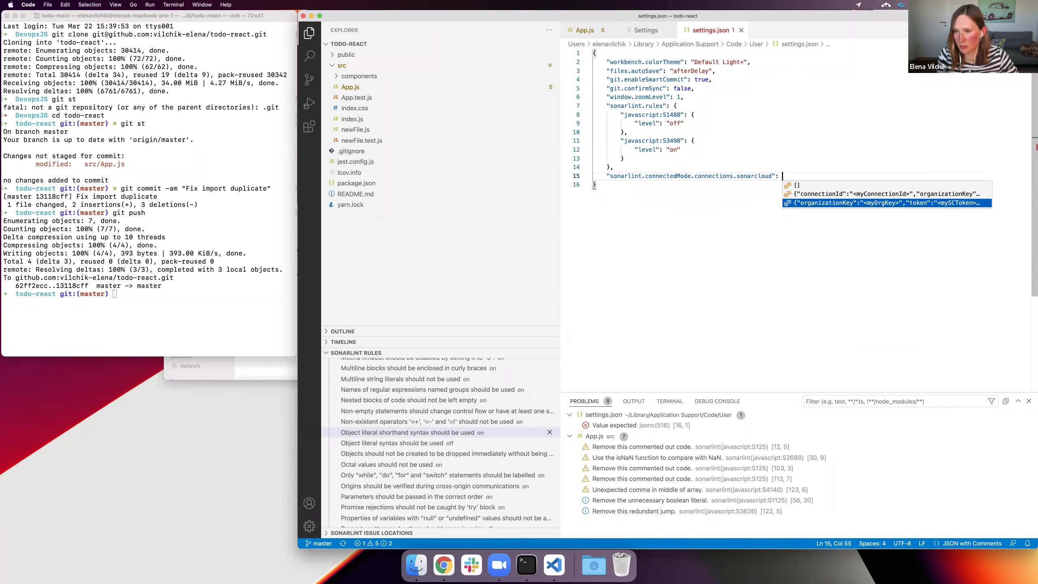
{"action": "key", "text": "Return"}
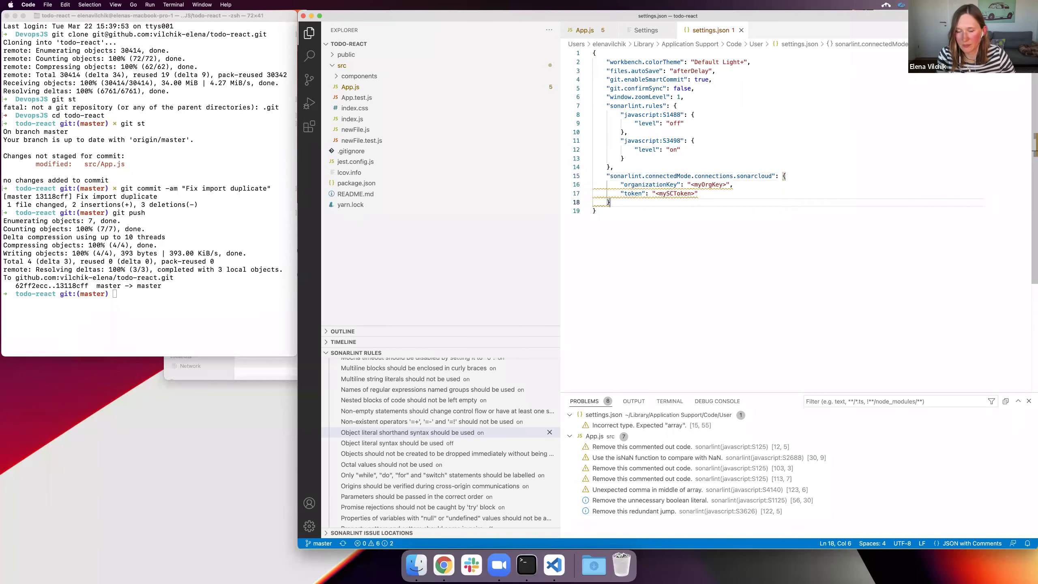
{"action": "type", "text": "]"}
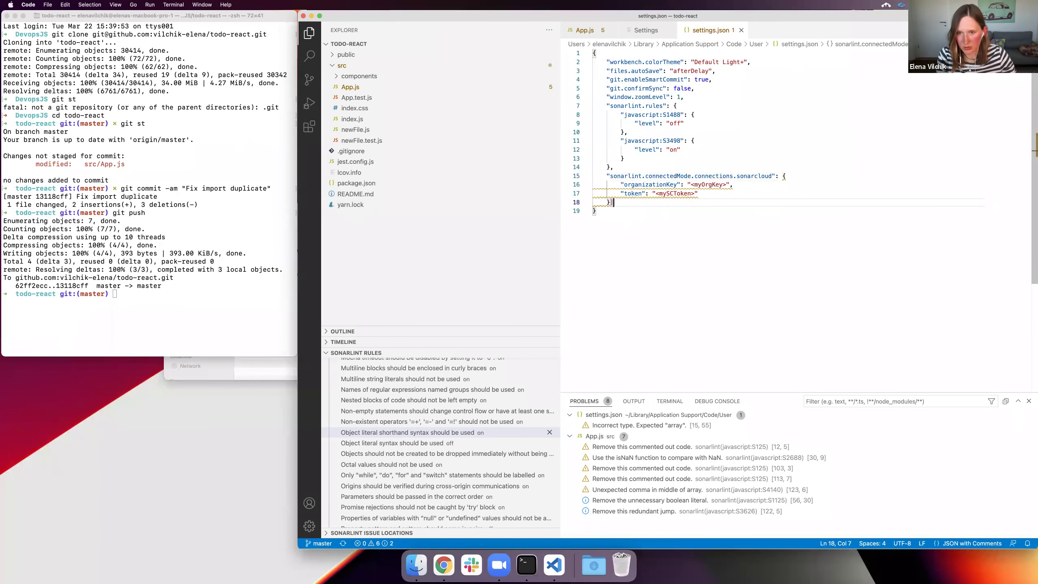
{"action": "left_click", "coordinate": [782, 175]}
{"action": "left_click", "coordinate": [760, 202]}
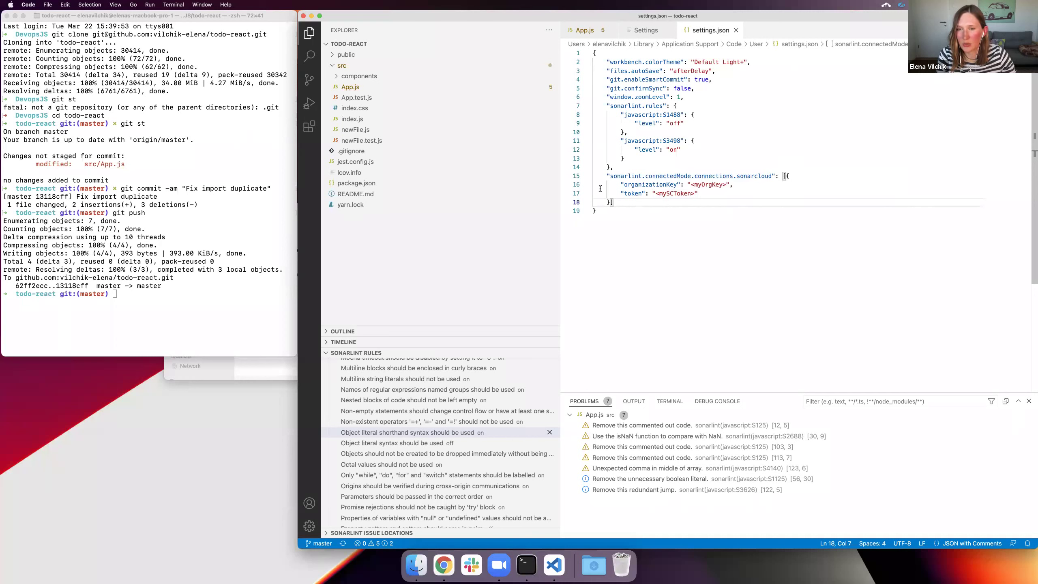
Examine the organizationKey and token entries in the new SonarCloud connection block of settings.json
{"action": "key", "text": "ctrl+shift+super+Right"}
{"action": "left_click", "coordinate": [652, 185]}
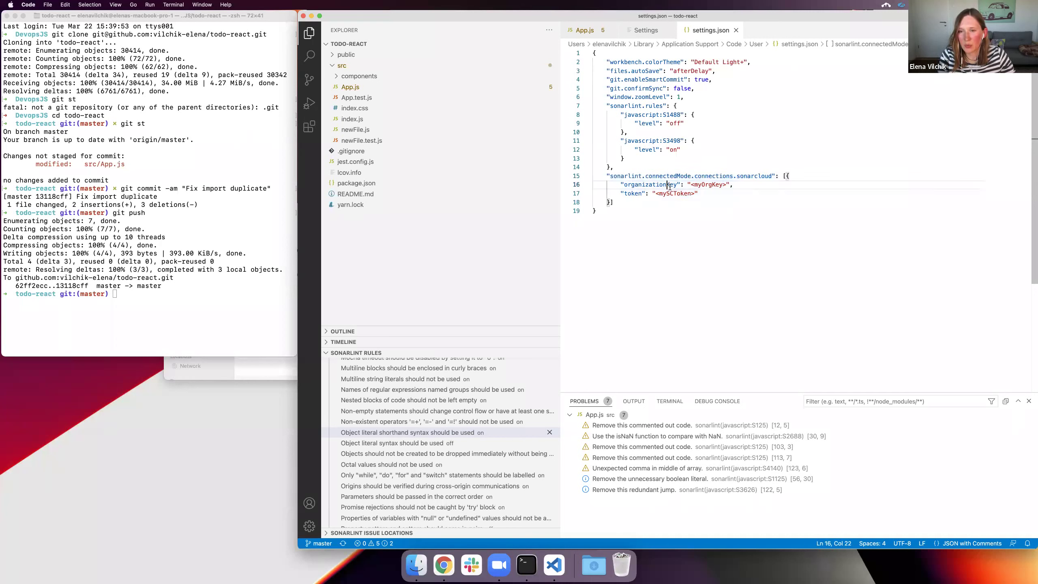
{"action": "key", "text": "Down"}
{"action": "key", "text": "Right"}
{"action": "key", "text": "Right"}
{"action": "key", "text": "Right"}
{"action": "left_click", "coordinate": [709, 185]}
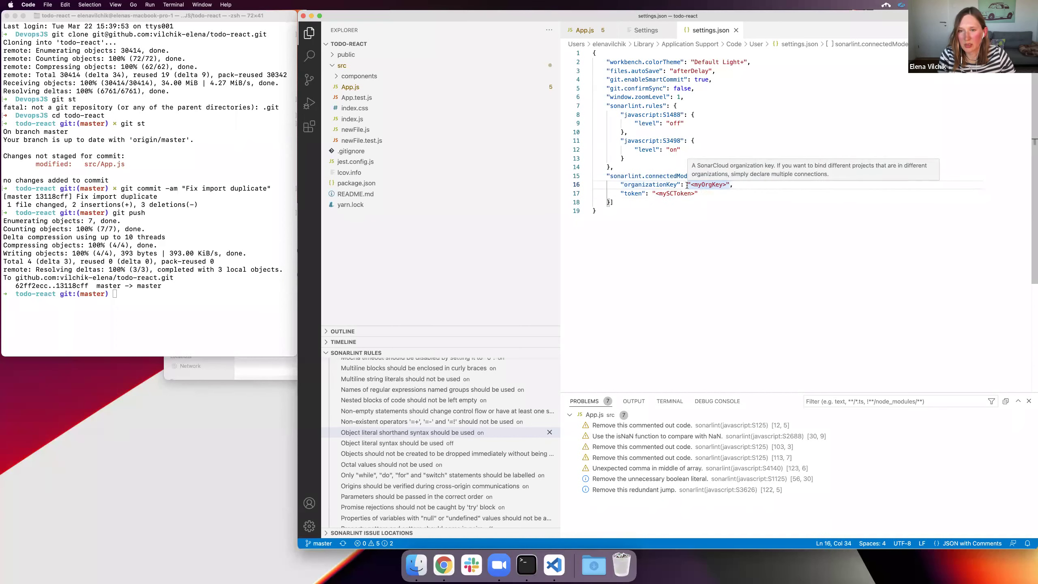
{"action": "key", "text": "Down"}
{"action": "key", "text": "alt+Left"}
{"action": "key", "text": "alt+Left"}
{"action": "key", "text": "alt+Left"}
{"action": "key", "text": "alt+Left"}
{"action": "key", "text": "alt+Left"}
{"action": "key", "text": "alt+shift+Right"}
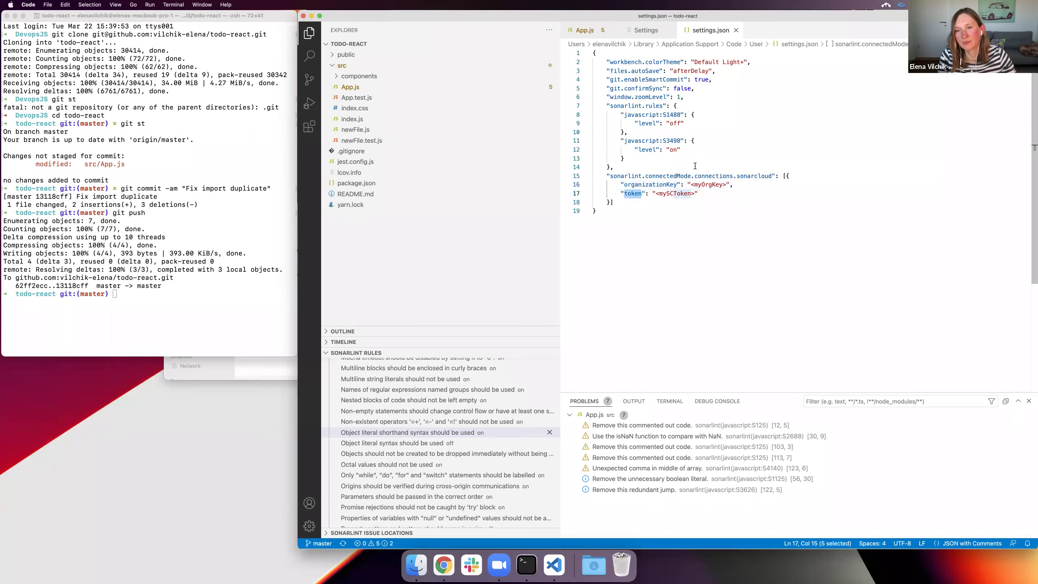
Copy the organization key from todo-react's organization page in SonarCloud and replace the <myOrgKey> placeholder in Visual Studio Code's settings.json with it
{"action": "key", "text": "ctrl+Right"}
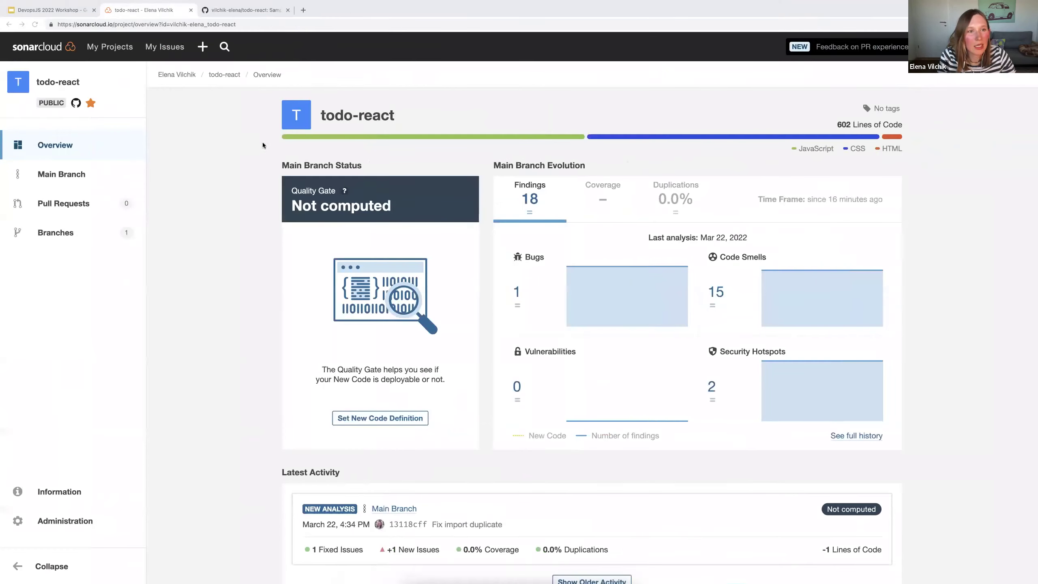
{"action": "left_click", "coordinate": [175, 77]}
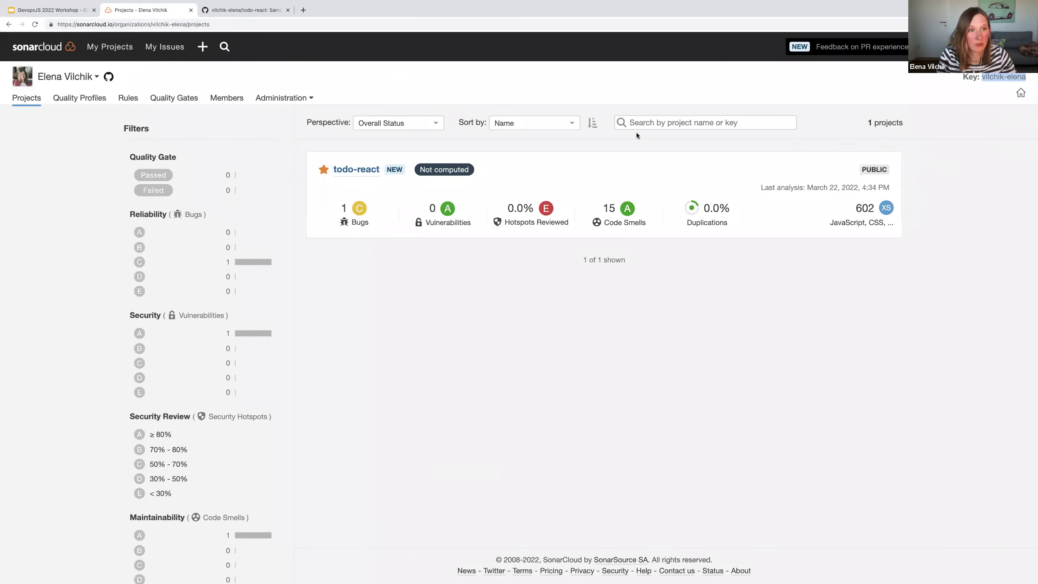
{"action": "key", "text": "ctrl+Left"}
{"action": "left_click_drag", "start_coordinate": [690, 184], "coordinate": [729, 185]}
{"action": "key", "text": "super+v"}
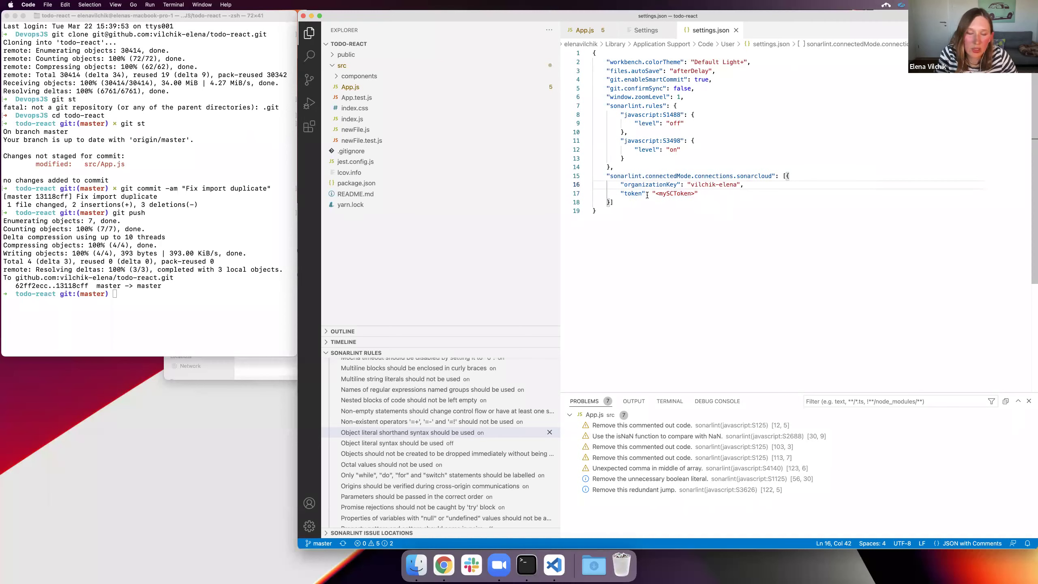
{"action": "mouse_move", "coordinate": [636, 183]}
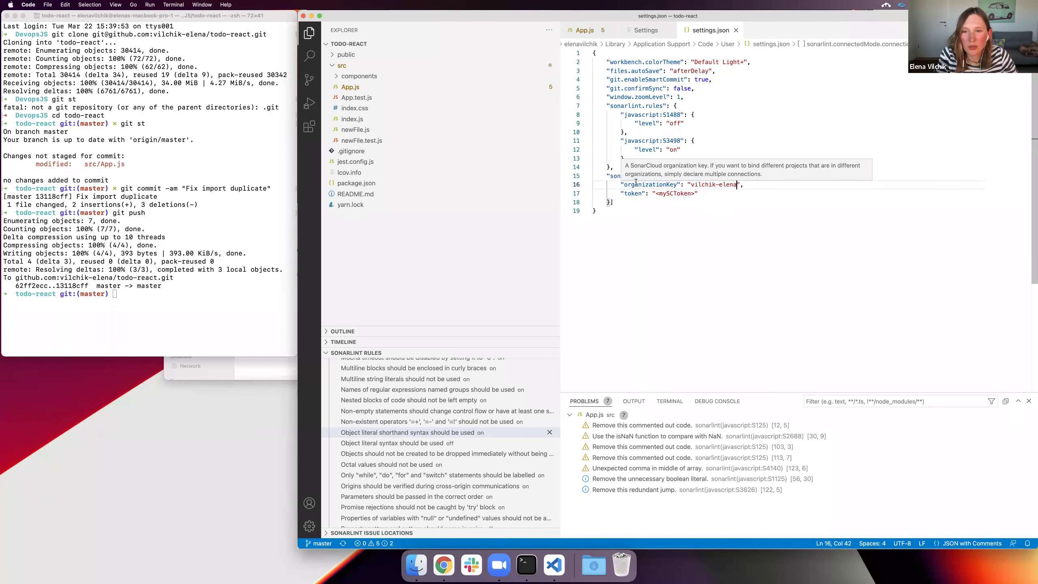
Open the SonarCloud account security page from the link on slide 9, "Connect IDE to SonarCloud", of the workshop presentation
{"action": "key", "text": "ctrl+Right"}
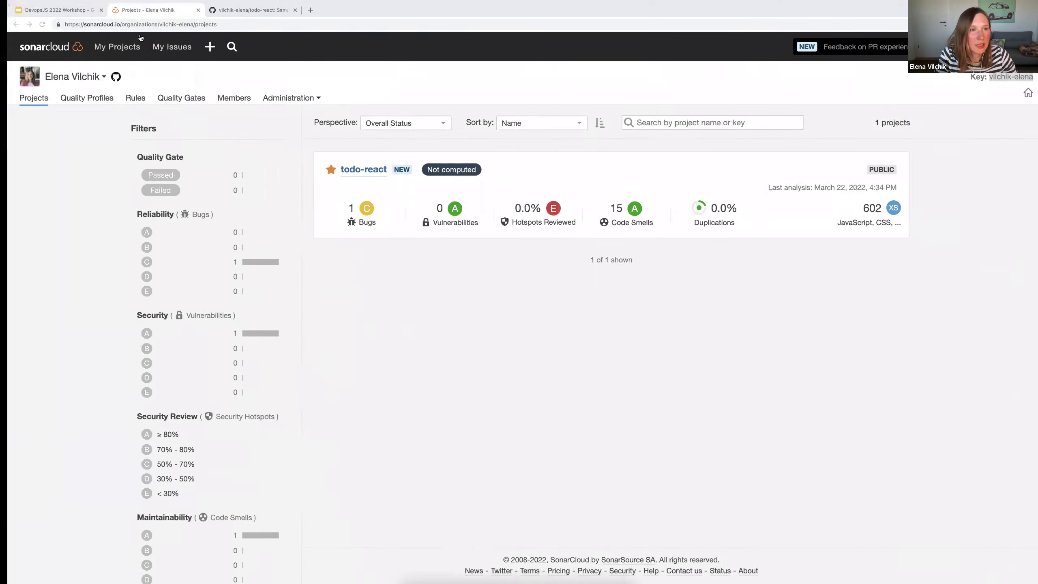
{"action": "key", "text": "super+1"}
{"action": "scroll", "coordinate": [45, 336], "scroll_direction": "down", "scroll_amount": 2}
{"action": "left_click", "coordinate": [62, 323]}
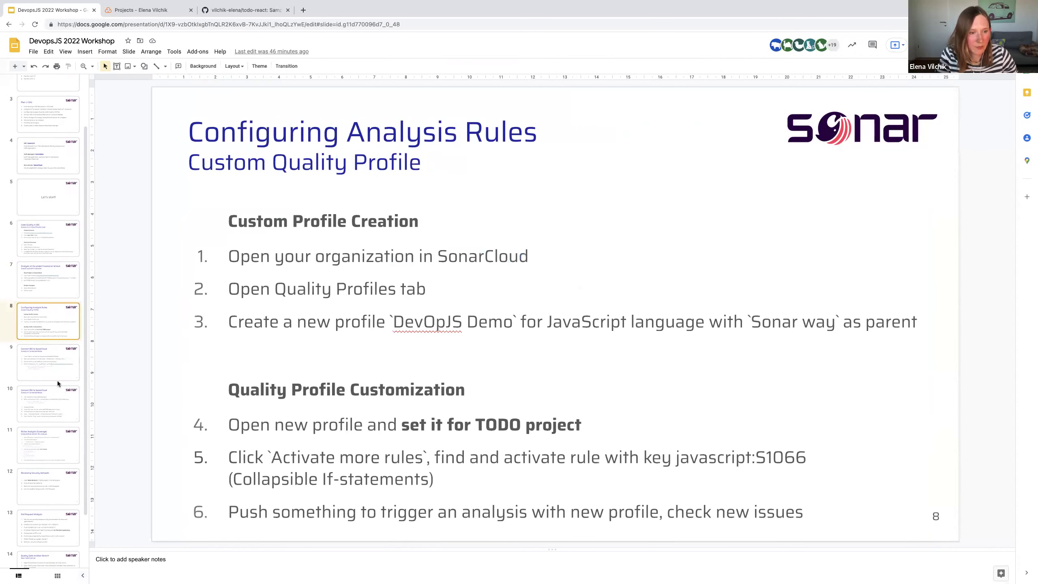
{"action": "left_click", "coordinate": [57, 364]}
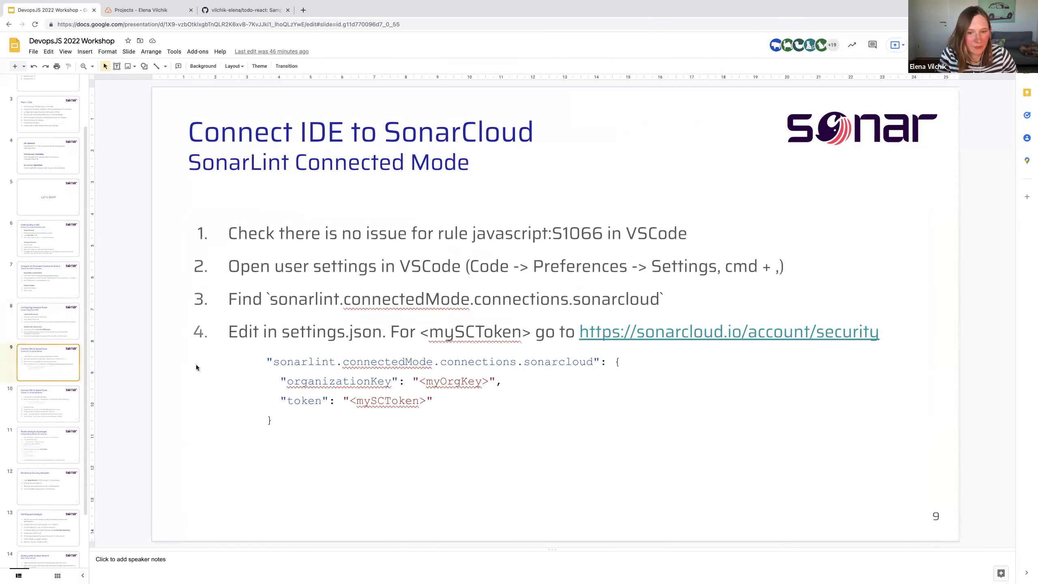
{"action": "left_click", "coordinate": [657, 329]}
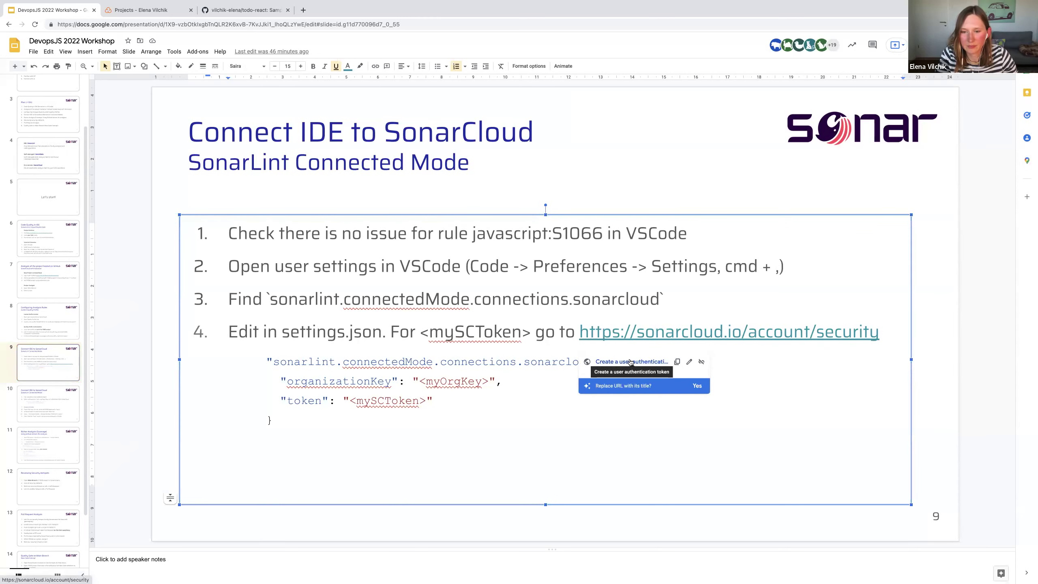
{"action": "left_click", "coordinate": [629, 363]}
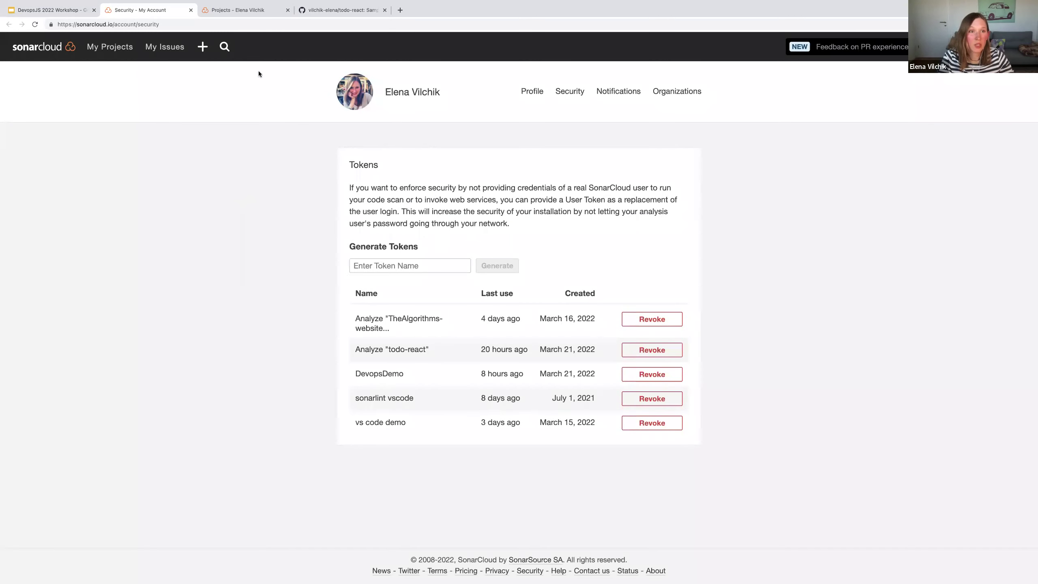
Reach the Security page through My Account from the organization's projects page, and close the duplicate Security page
{"action": "left_click", "coordinate": [242, 12]}
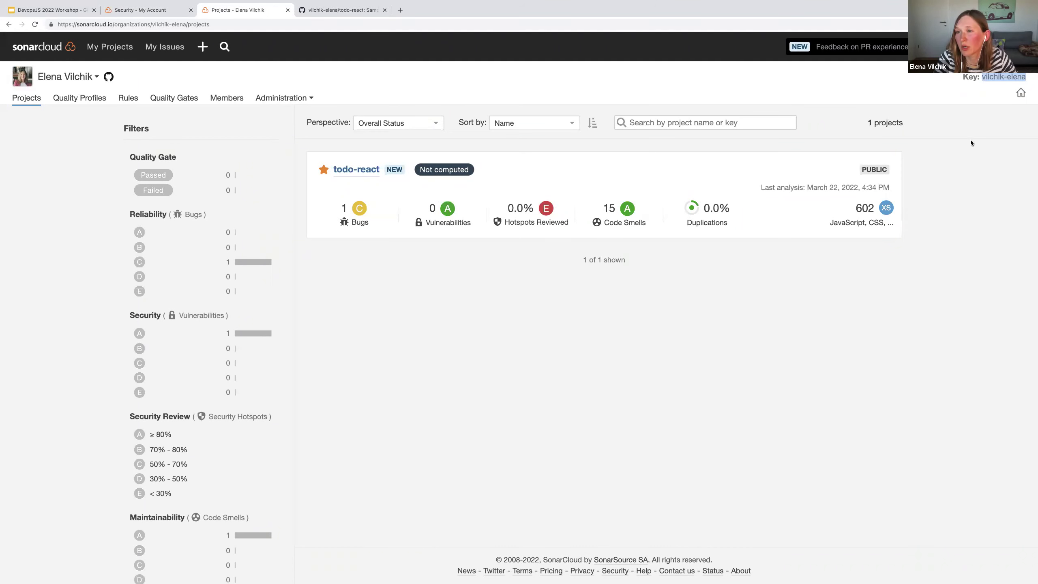
{"action": "left_click", "coordinate": [1022, 46]}
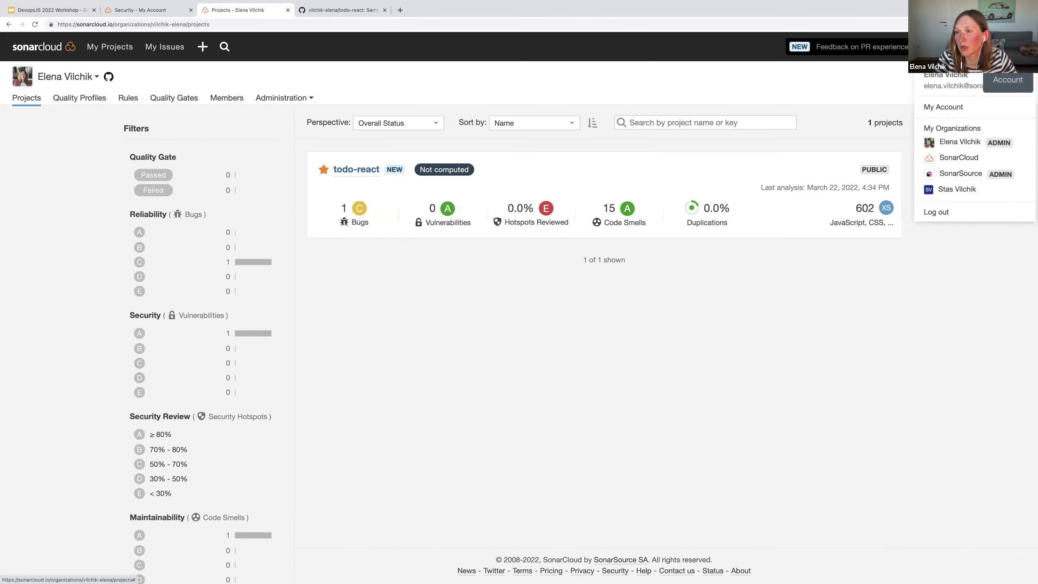
{"action": "left_click", "coordinate": [948, 107]}
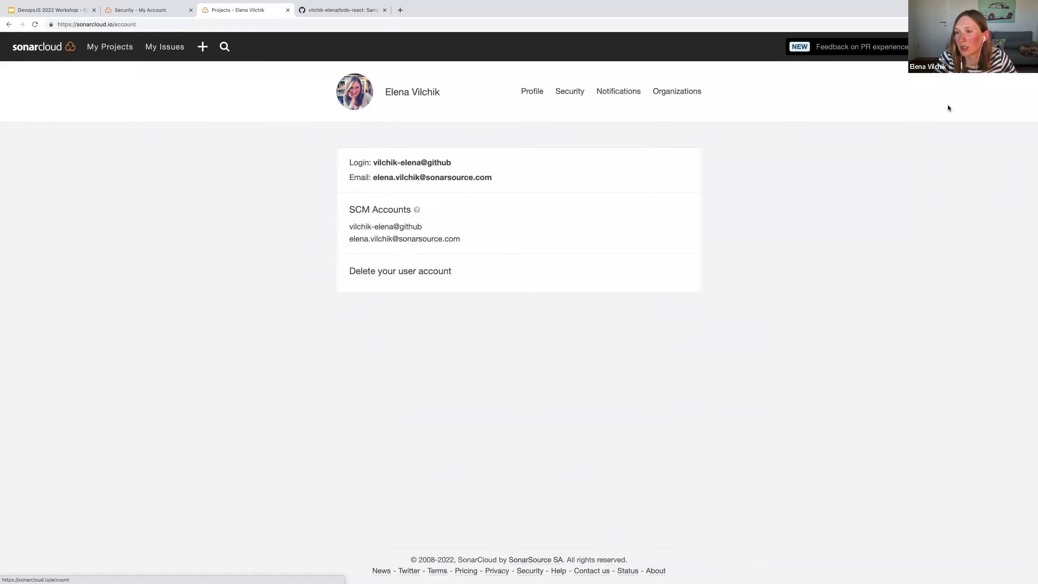
{"action": "left_click", "coordinate": [575, 93]}
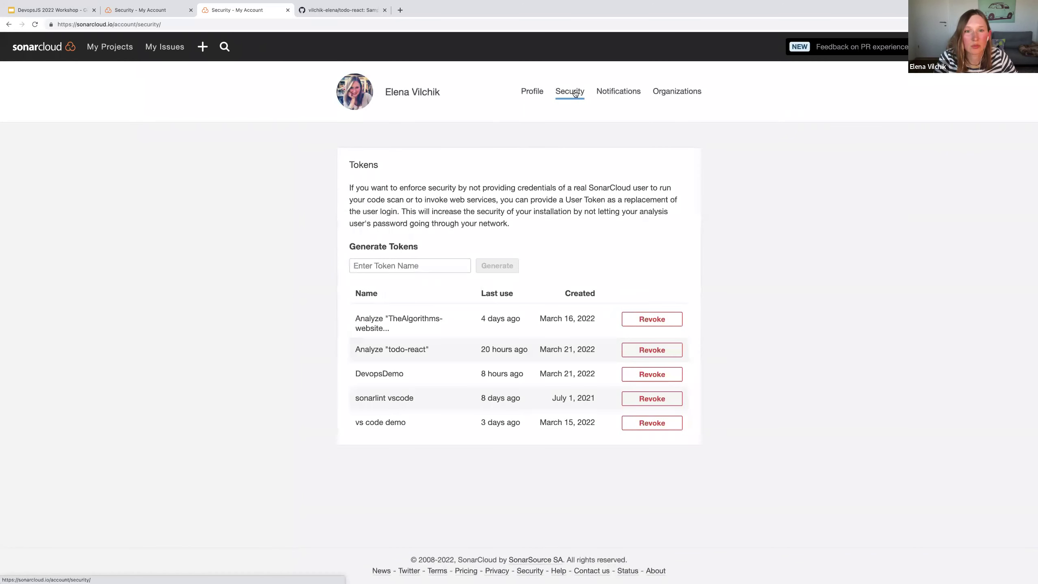
{"action": "left_click", "coordinate": [191, 10]}
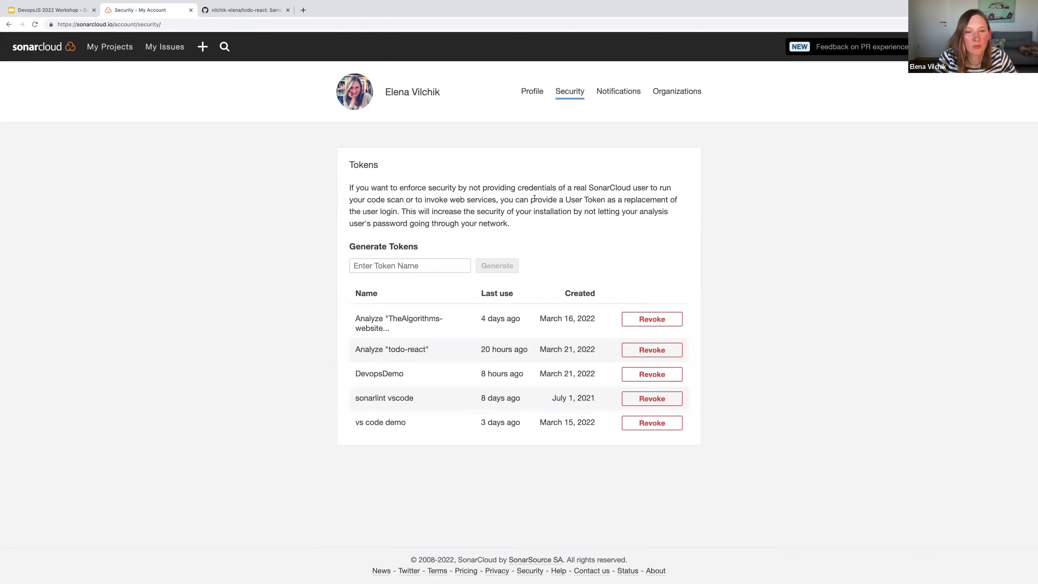
Generate a SonarCloud user token named "DevopsJS Workshop SonarLint"
{"action": "left_click", "coordinate": [404, 265]}
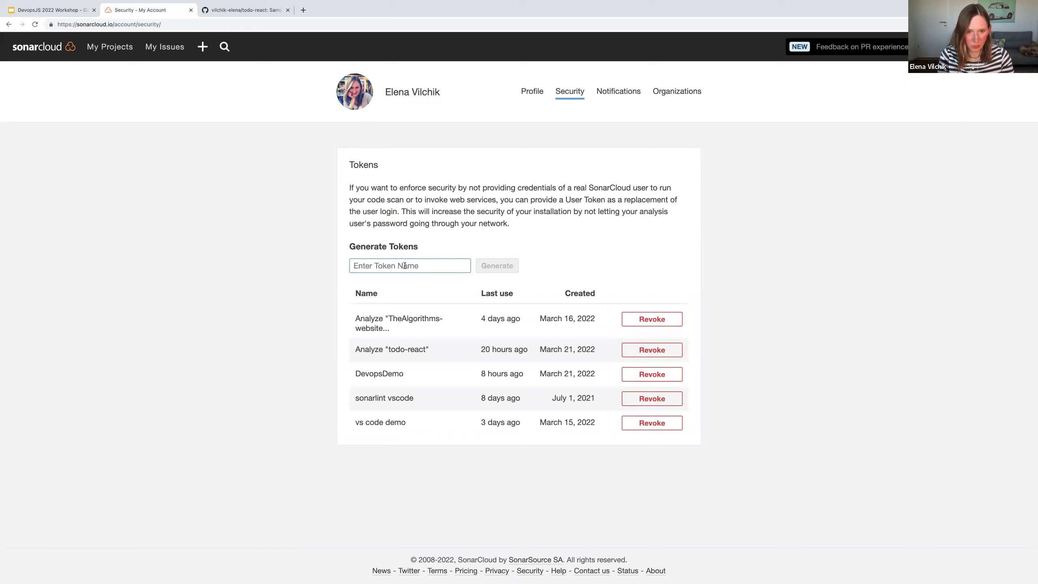
{"action": "type", "text": "D"}
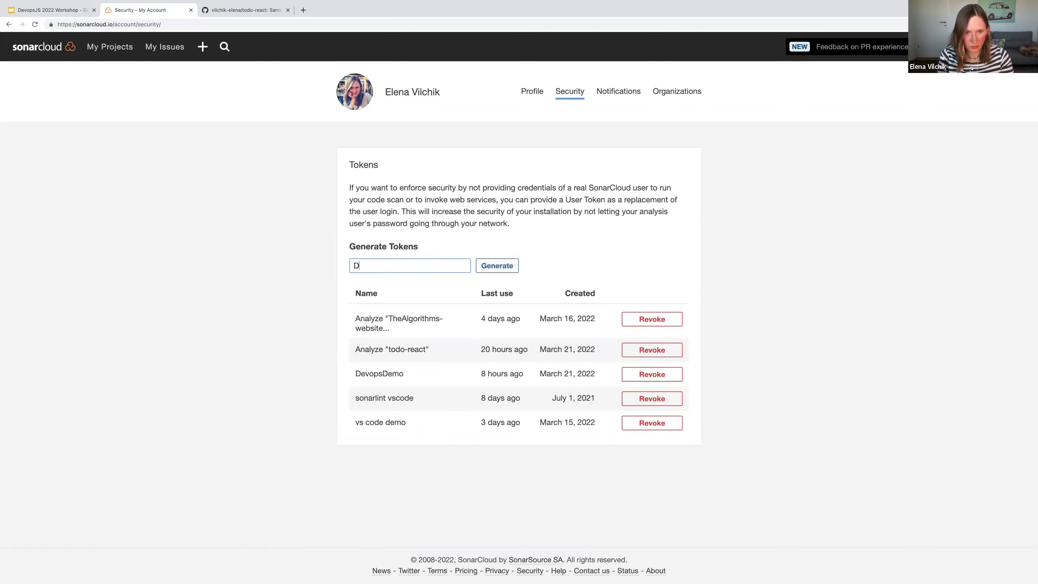
{"action": "type", "text": "evopsJS"}
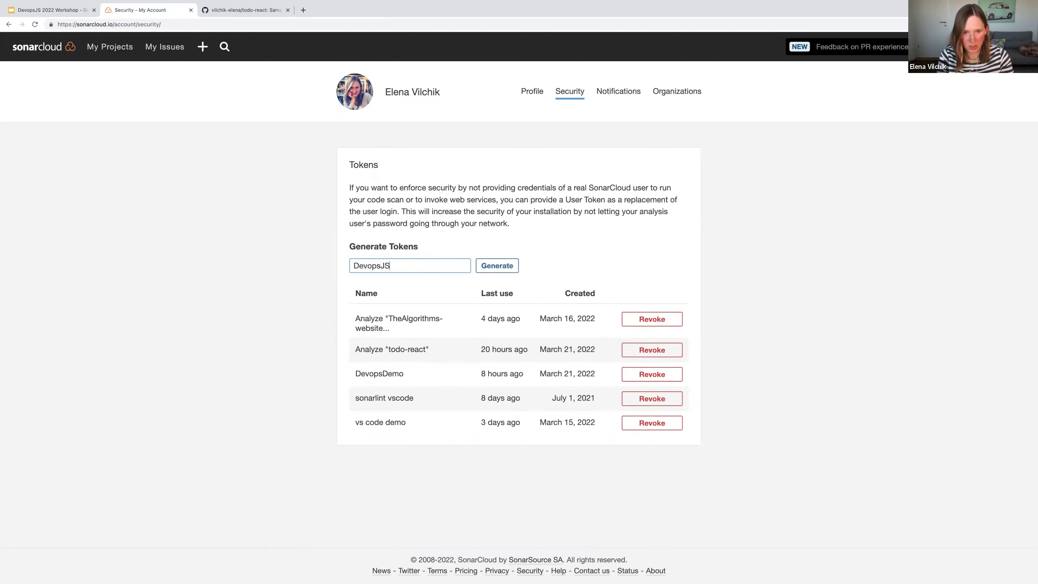
{"action": "type", "text": " Work"}
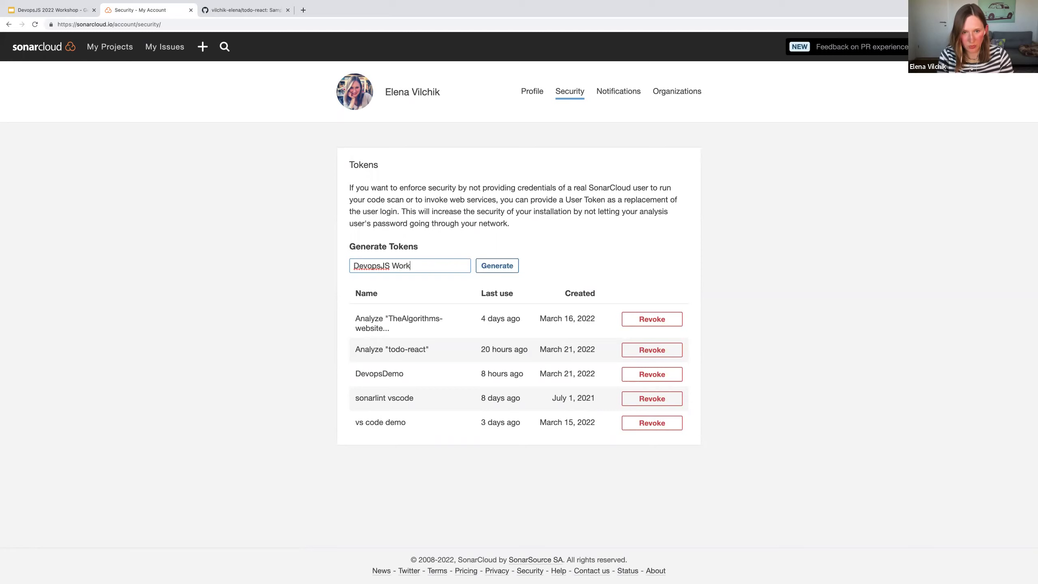
{"action": "type", "text": "shop SonarLint"}
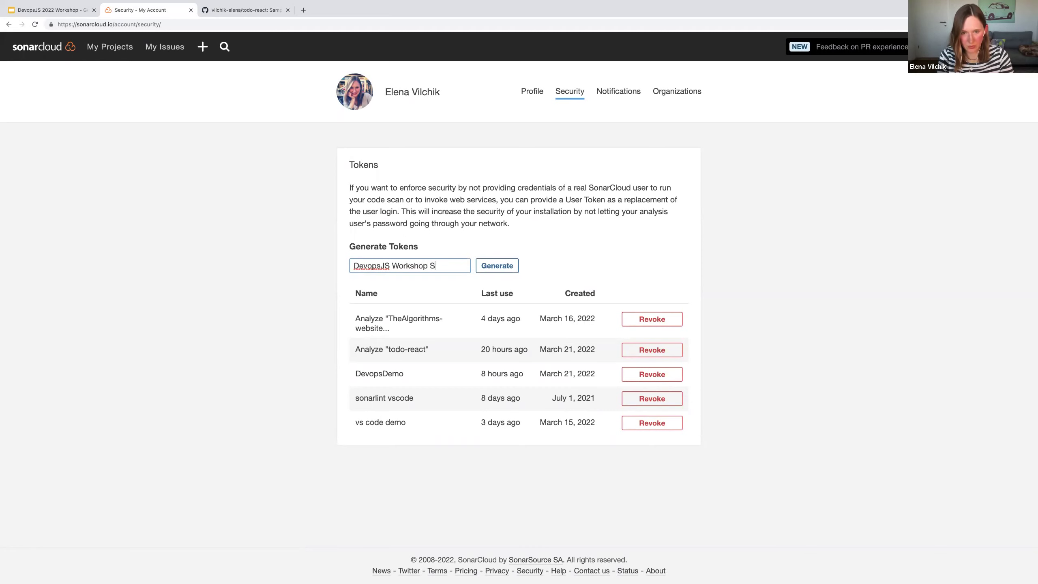
{"action": "left_click", "coordinate": [498, 266]}
Copy the newly generated SonarCloud token and replace the <mySCToken> placeholder in Visual Studio Code's settings.json with it
{"action": "left_click", "coordinate": [383, 337]}
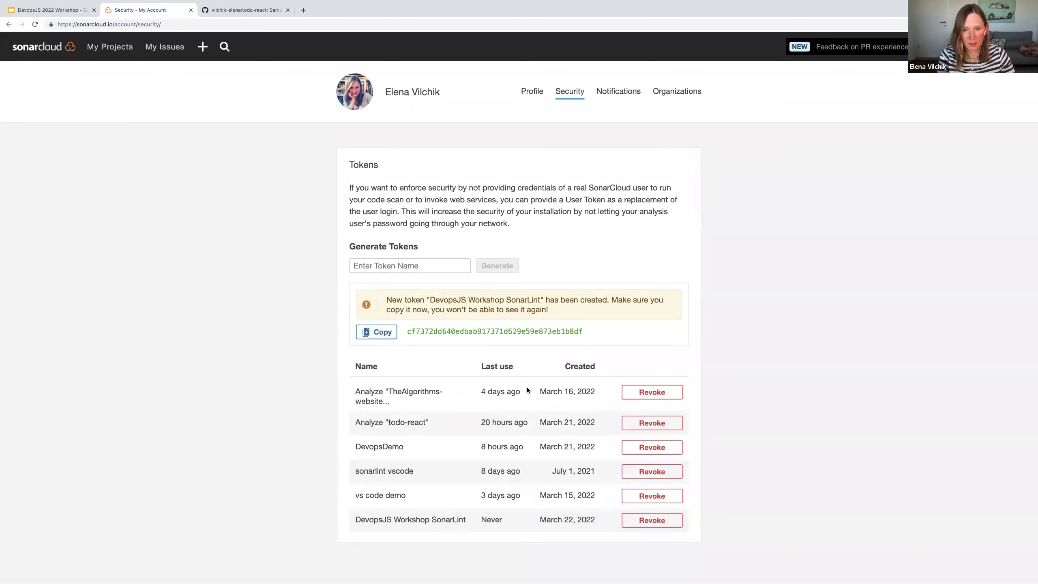
{"action": "left_click_drag", "start_coordinate": [395, 365], "coordinate": [104, 389]}
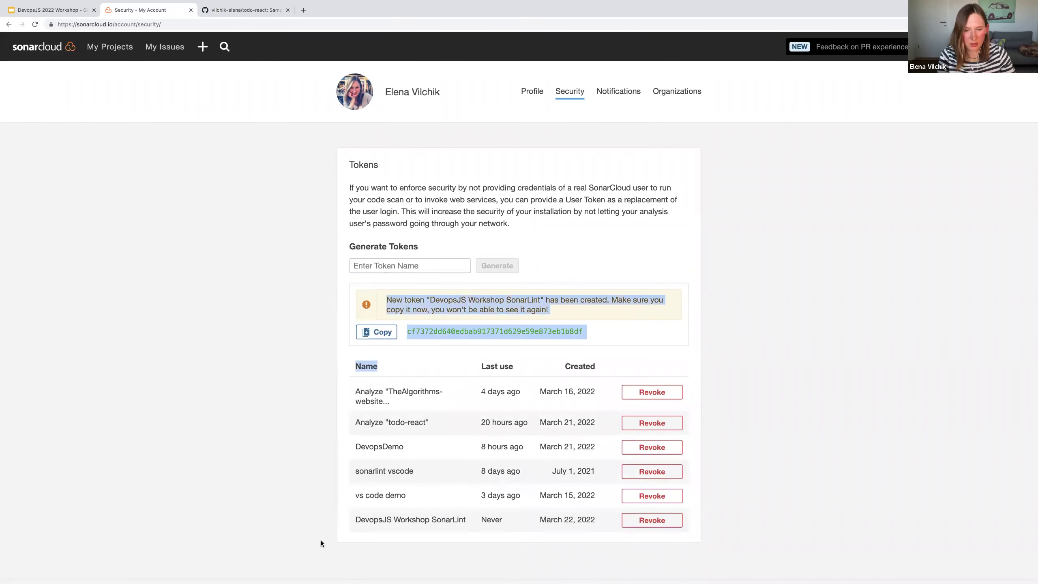
{"action": "left_click_drag", "start_coordinate": [358, 527], "coordinate": [592, 522]}
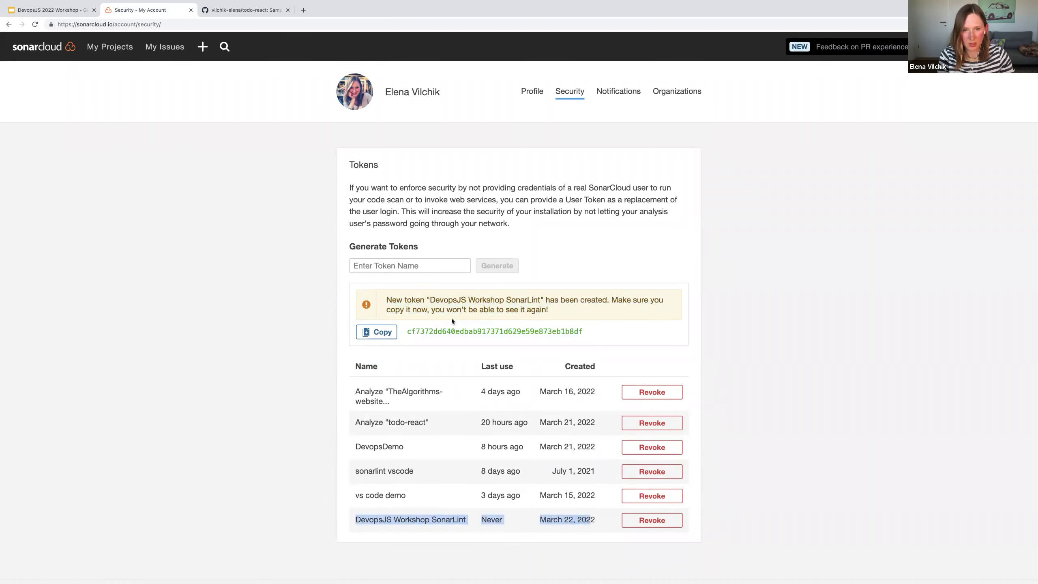
{"action": "left_click", "coordinate": [382, 332]}
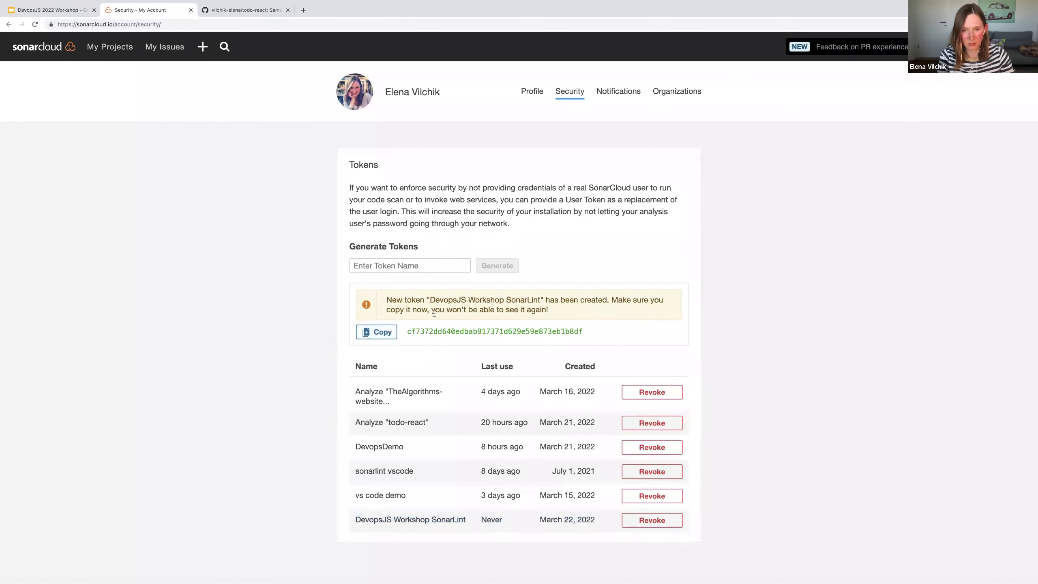
{"action": "key", "text": "ctrl+Left"}
{"action": "double_click", "coordinate": [675, 196]}
{"action": "key", "text": "BackSpace"}
{"action": "key", "text": "BackSpace"}
{"action": "key", "text": "Delete"}
{"action": "key", "text": "super+v"}
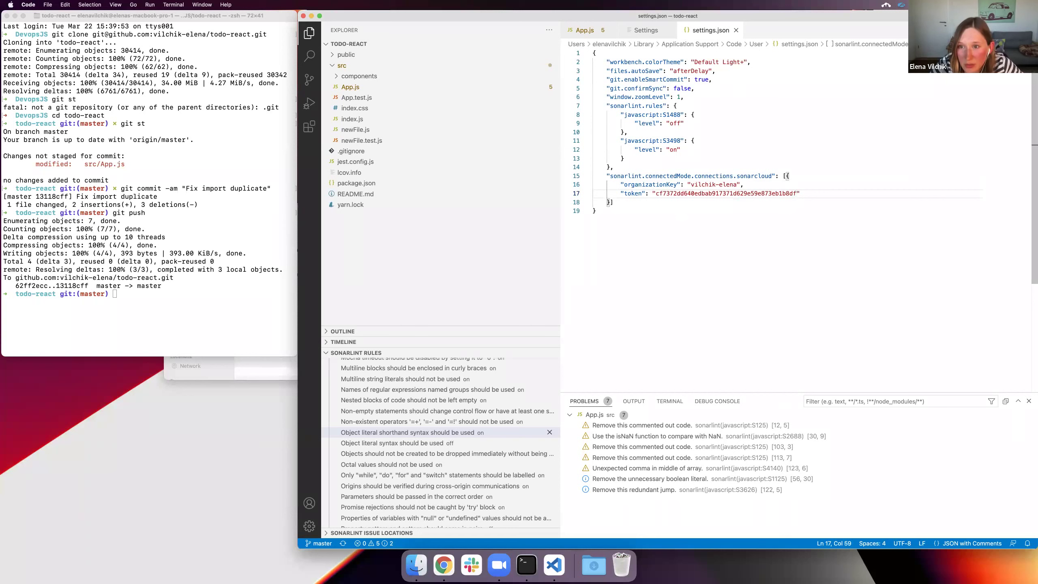
Add a "sonarlint.connectedMode.project" property after the SonarCloud connections array in settings.json
{"action": "left_click", "coordinate": [657, 203]}
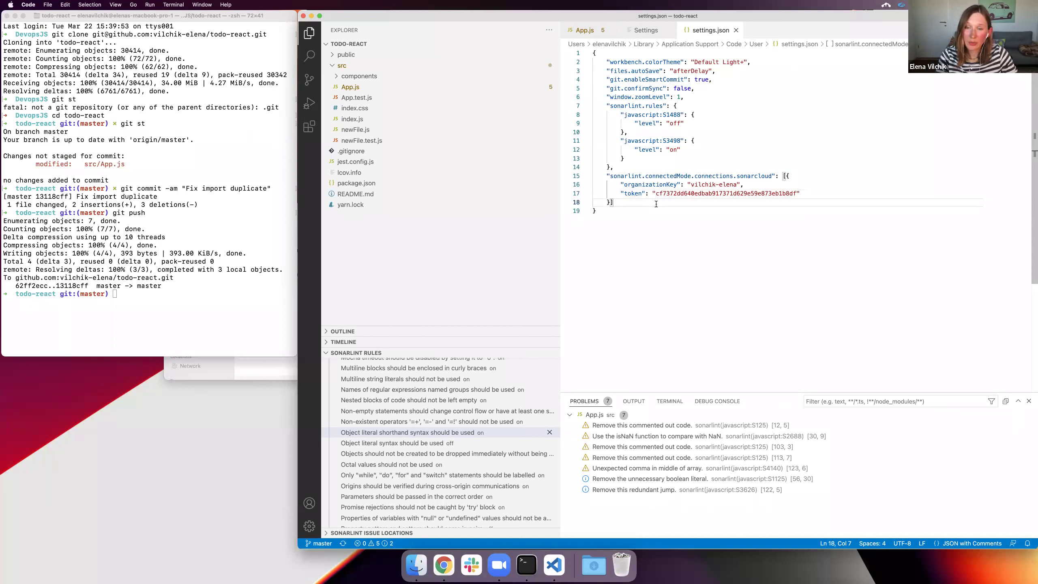
{"action": "type", "text": ","}
{"action": "key", "text": "Return"}
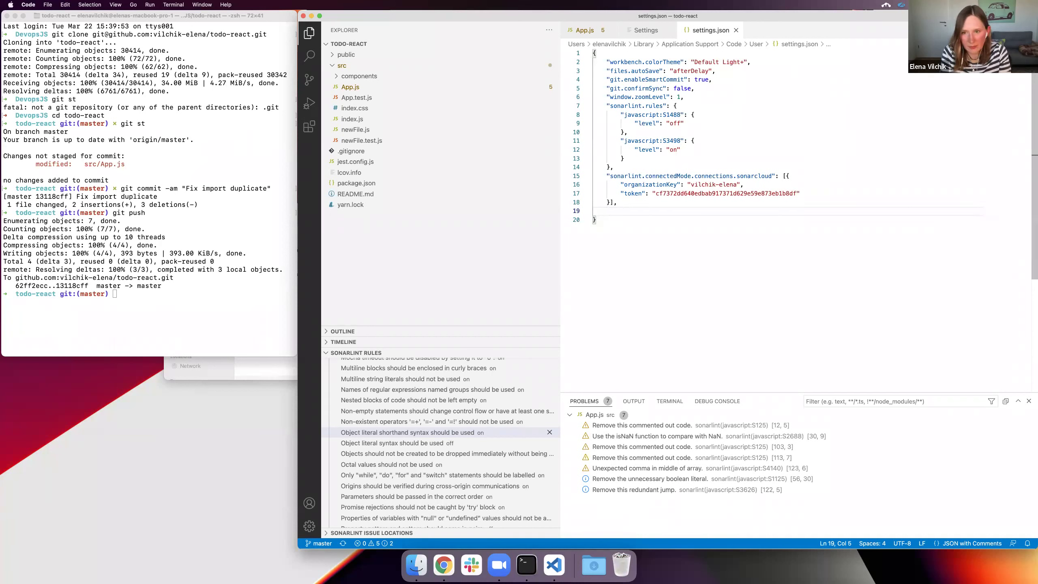
{"action": "type", "text": "\""}
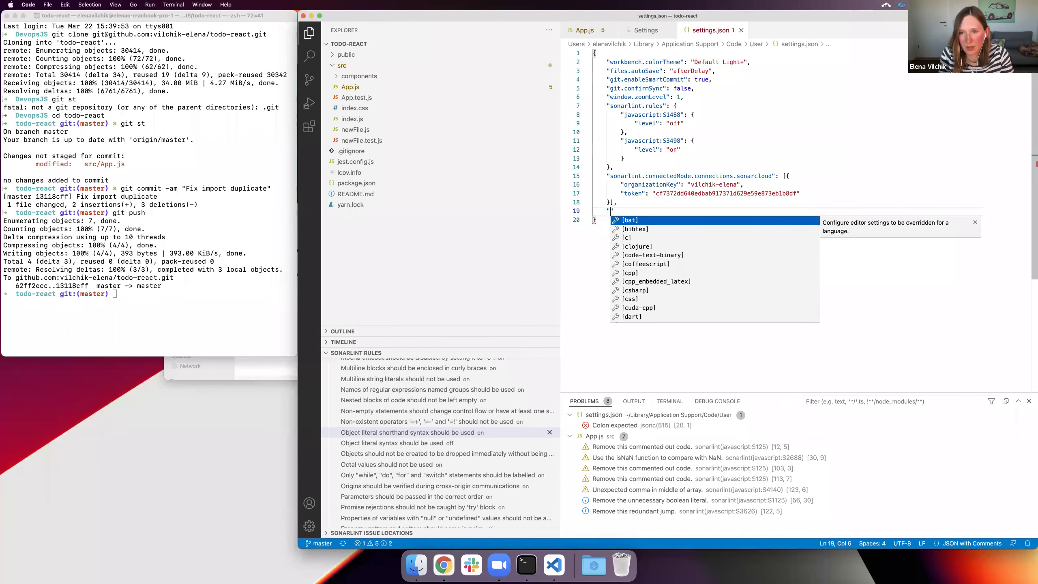
{"action": "type", "text": "sonarlint"}
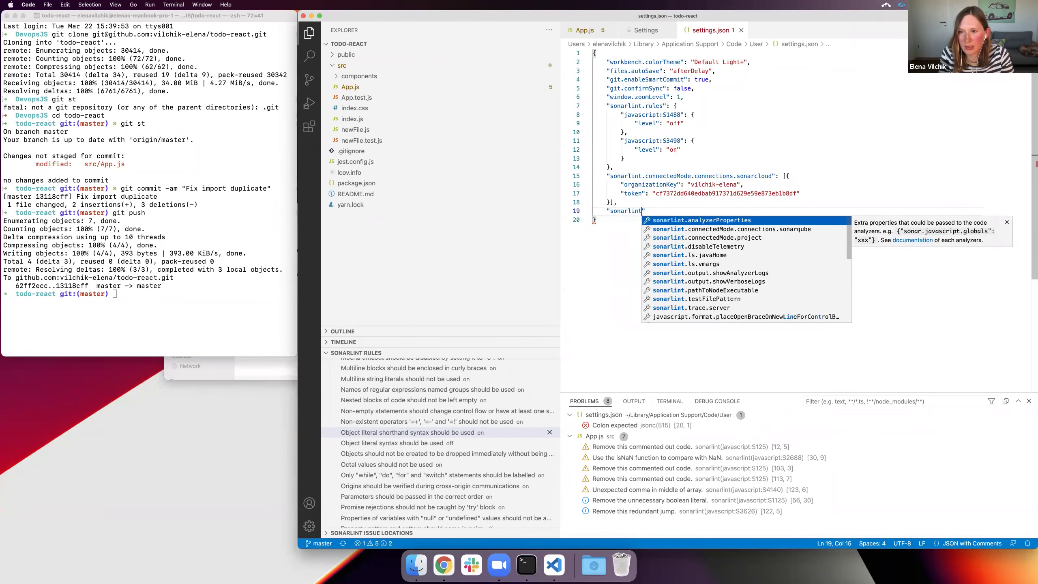
{"action": "key", "text": "Down"}
{"action": "key", "text": "Down"}
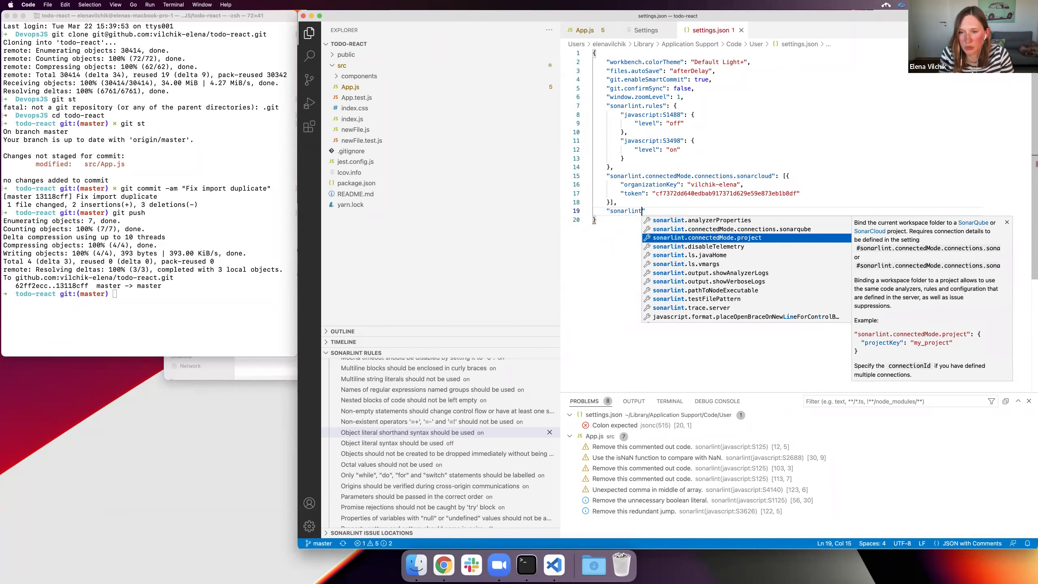
{"action": "key", "text": "Return"}
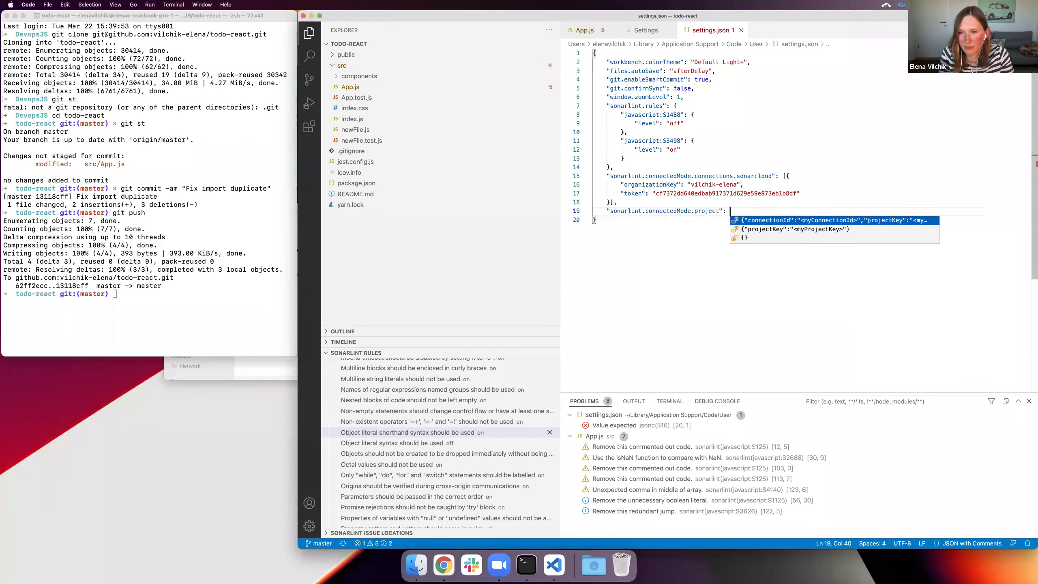
Insert the suggested template containing only the projectKey placeholder as the connected mode project's value and select the projectKey name
{"action": "key", "text": "Down"}
{"action": "key", "text": "Return"}
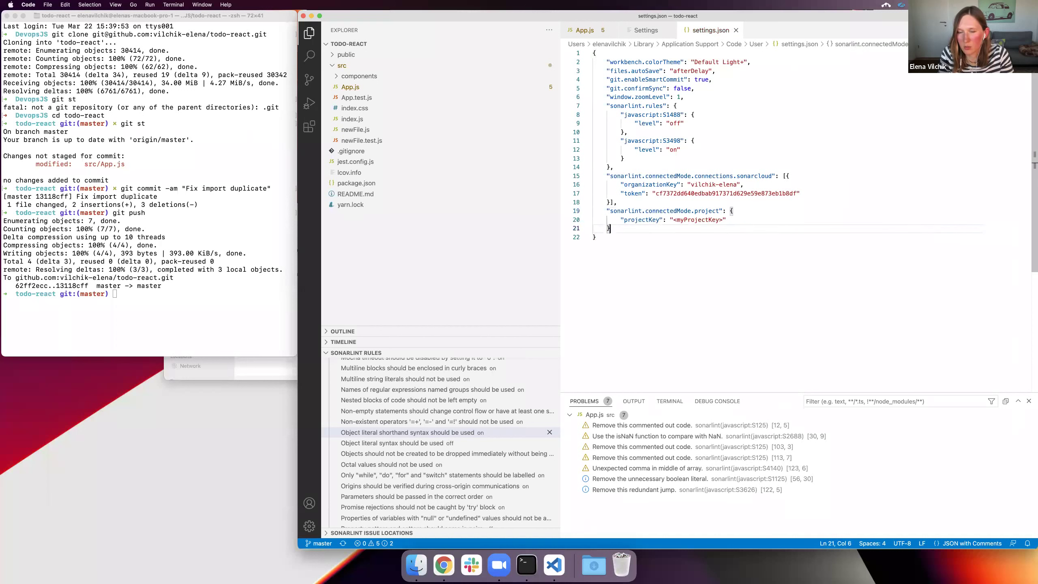
{"action": "double_click", "coordinate": [658, 220]}
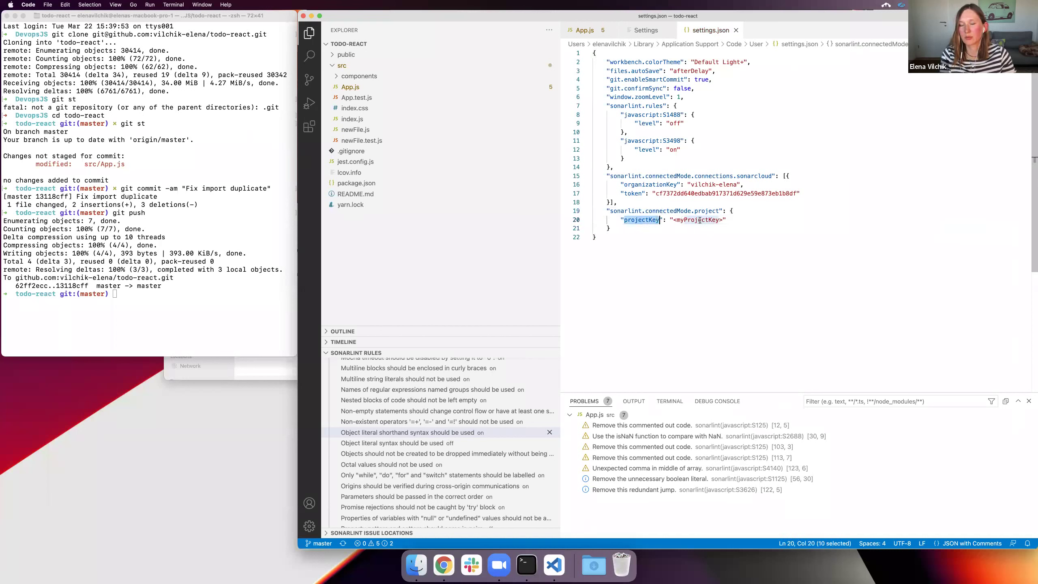
Switch to SonarCloud in the browser, open the todo-react project's information page and copy its project key
{"action": "left_click", "coordinate": [657, 241]}
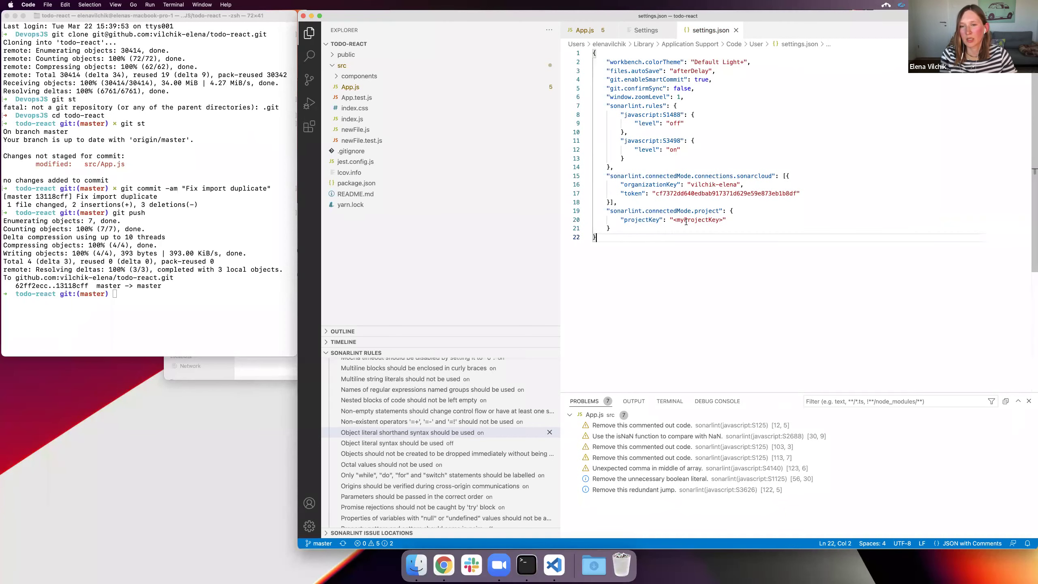
{"action": "key", "text": "ctrl+Right"}
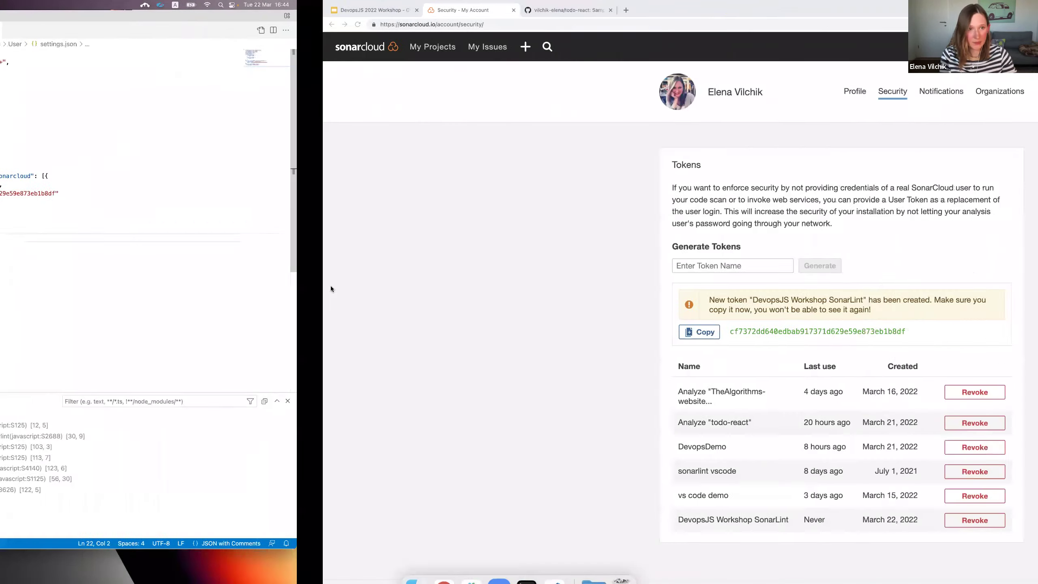
{"action": "left_click", "coordinate": [118, 53]}
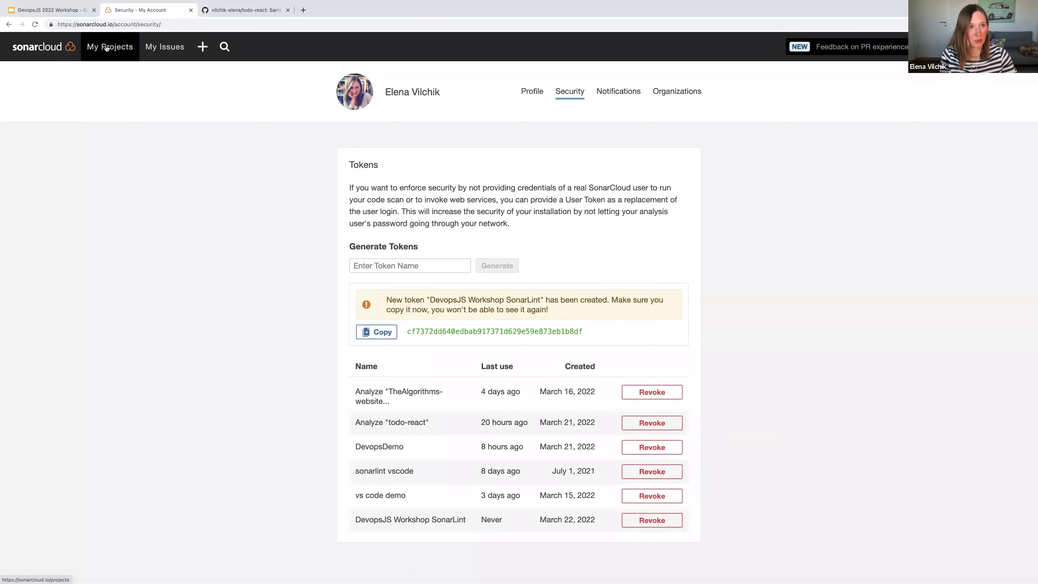
{"action": "left_click", "coordinate": [416, 166]}
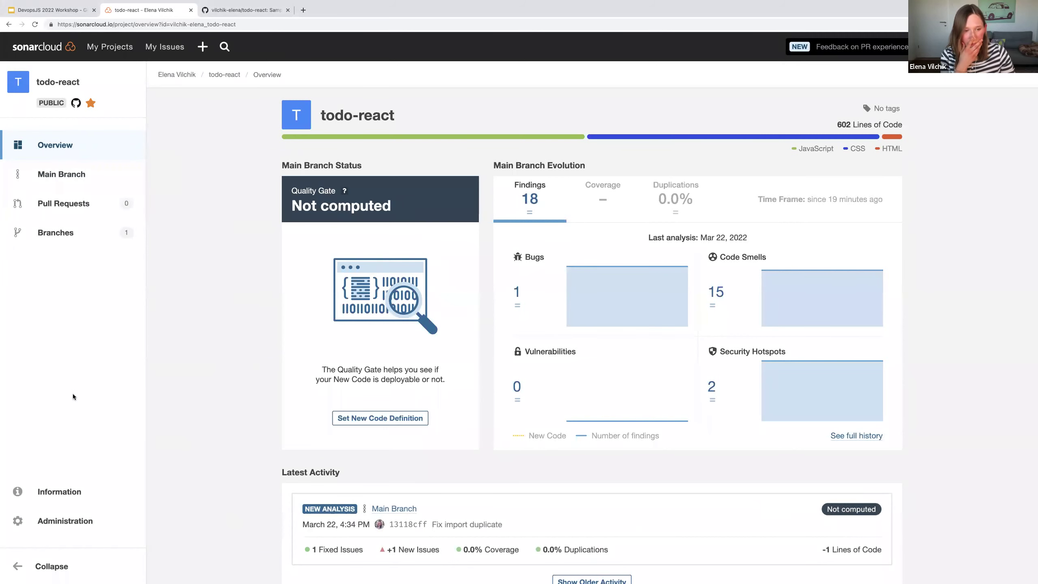
{"action": "left_click", "coordinate": [65, 495]}
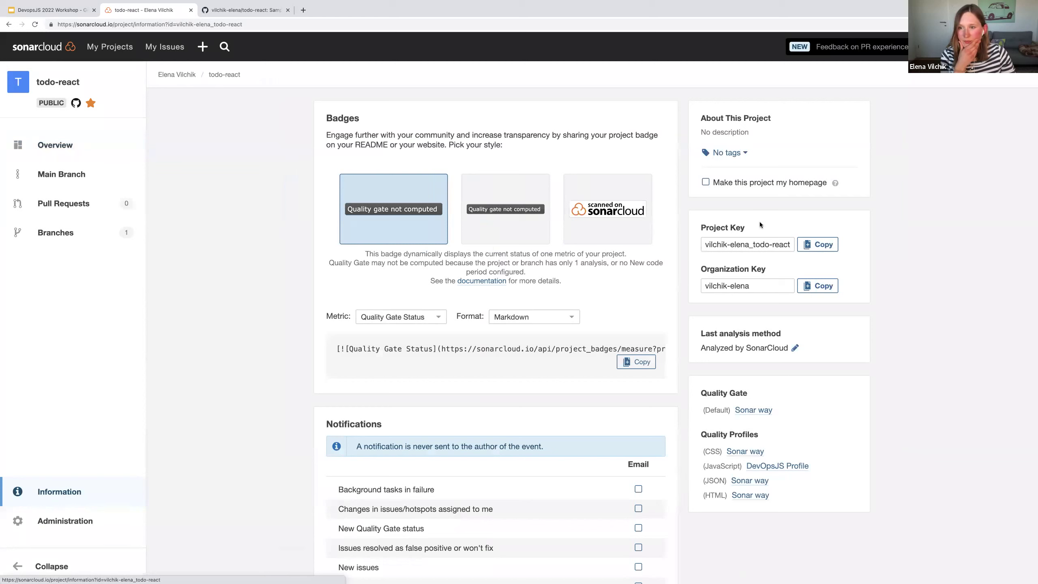
{"action": "left_click", "coordinate": [802, 249]}
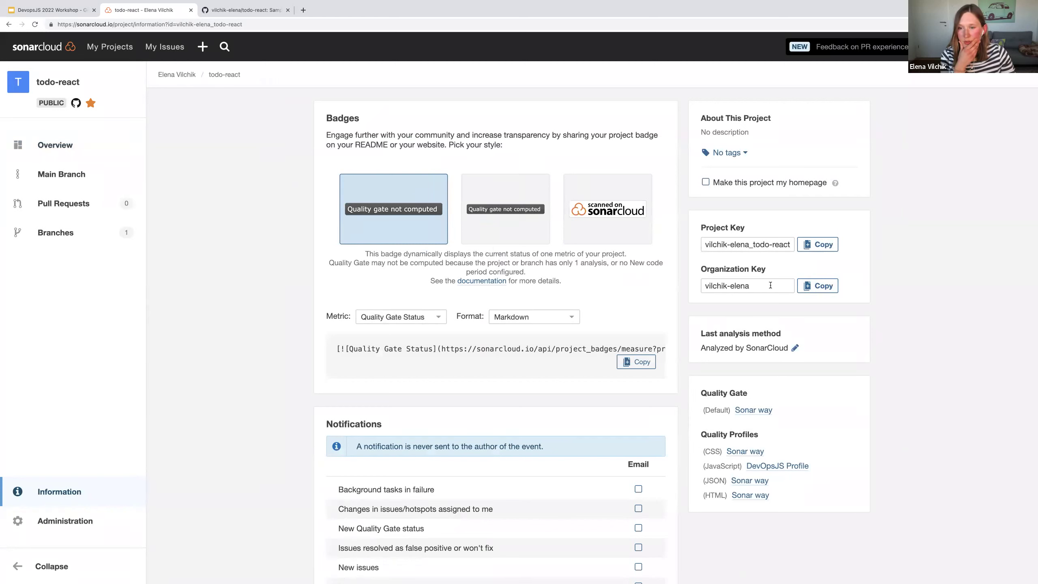
{"action": "left_click", "coordinate": [820, 247]}
Switch to Visual Studio Code and replace the <myProjectKey> placeholder in settings.json with the copied project key
{"action": "key", "text": "ctrl+Left"}
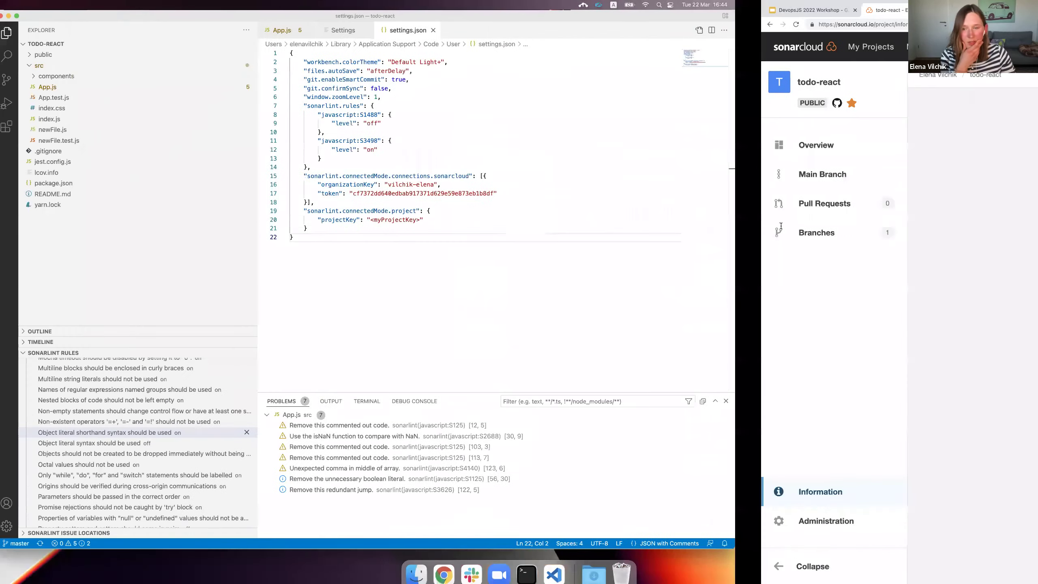
{"action": "left_click_drag", "start_coordinate": [722, 220], "coordinate": [675, 221]}
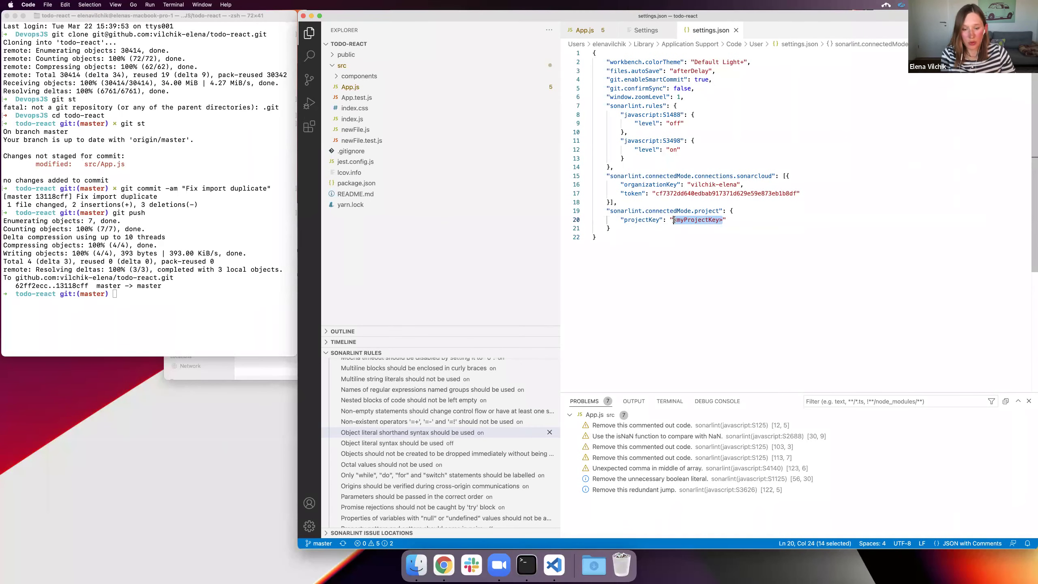
{"action": "key", "text": "super+v"}
Highlight the project key inside the SonarCloud page's URL, and return to the connected mode project block in Visual Studio Code's settings.json
{"action": "key", "text": "ctrl+Right"}
{"action": "left_click_drag", "start_coordinate": [243, 24], "coordinate": [174, 23]}
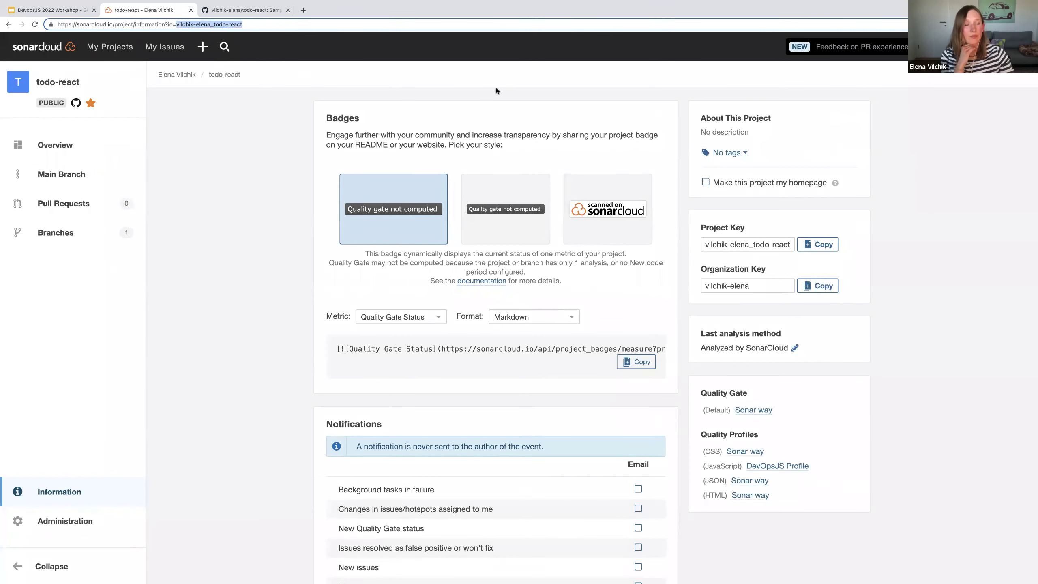
{"action": "key", "text": "ctrl+Left"}
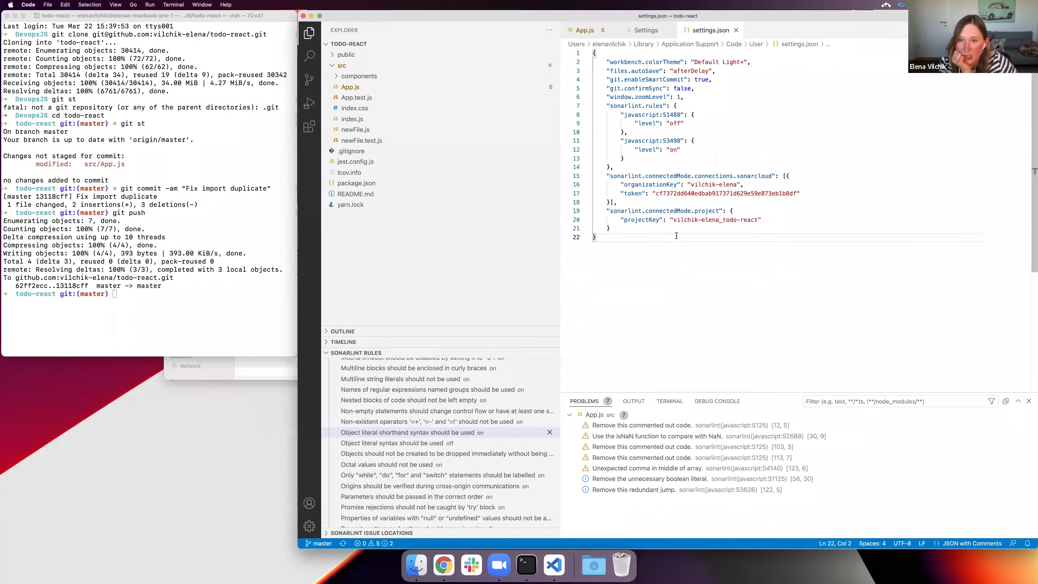
{"action": "left_click", "coordinate": [675, 228]}
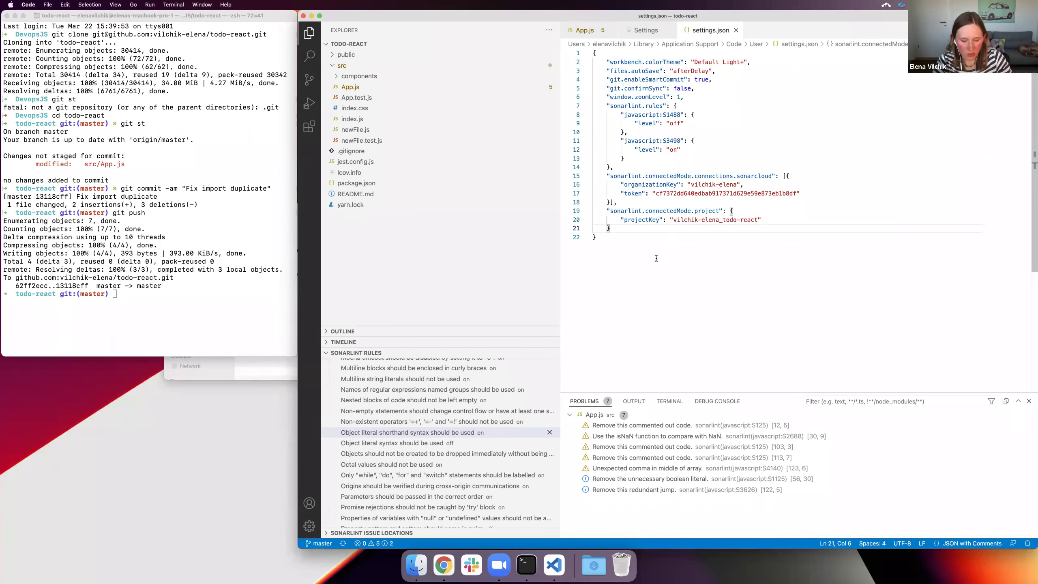
Run the Developer: Reload Window command
{"action": "key", "text": "super+shift+p"}
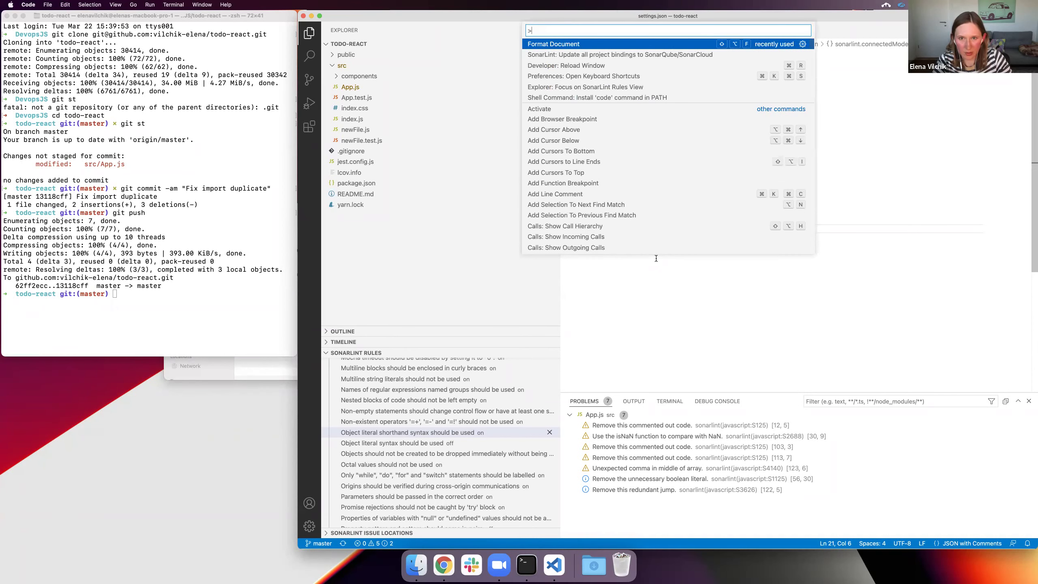
{"action": "type", "text": "re"}
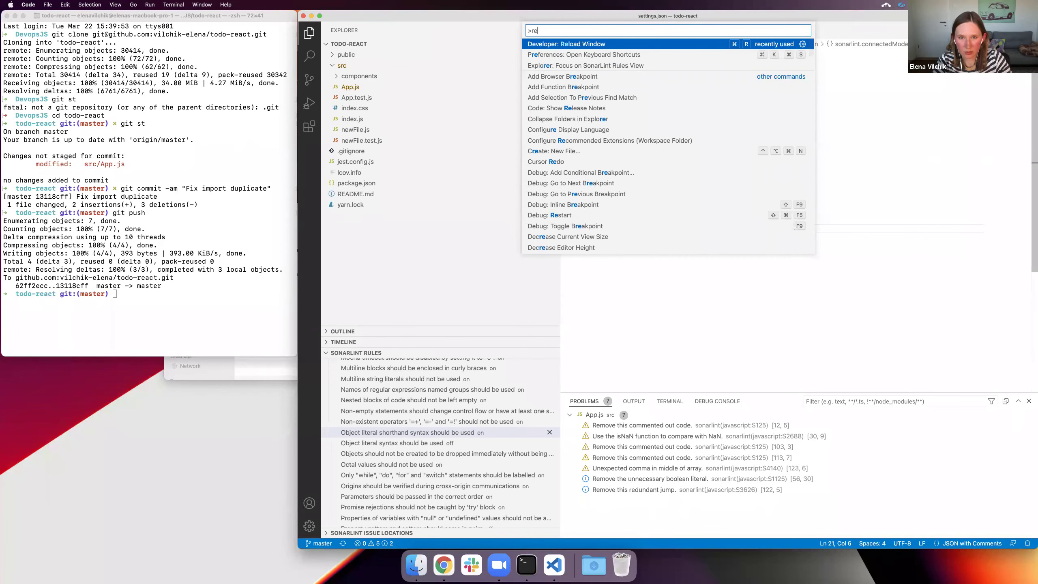
{"action": "key", "text": "Return"}
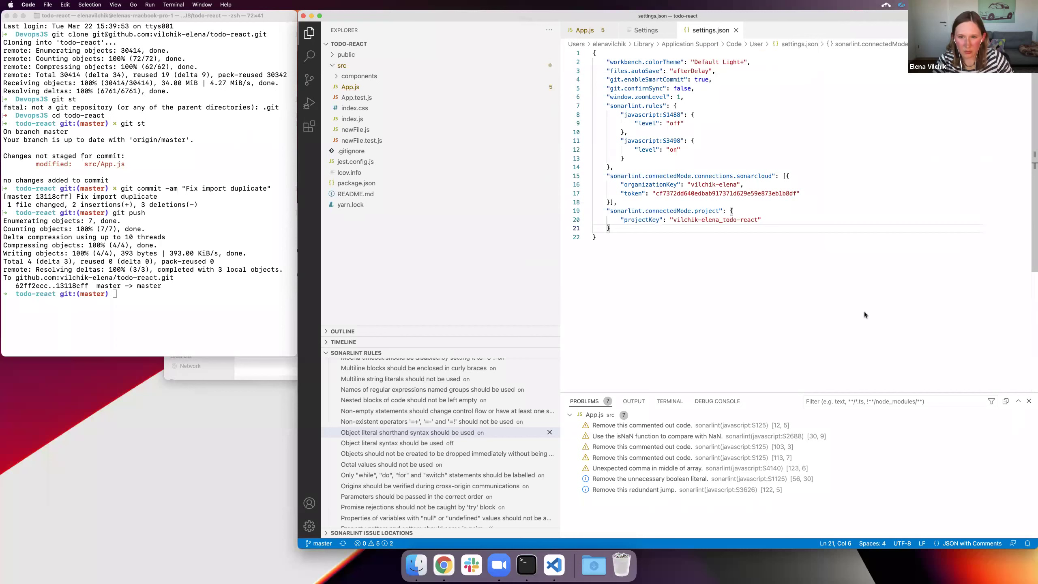
Quit Visual Studio Code and launch it again
{"action": "key", "text": "super+q"}
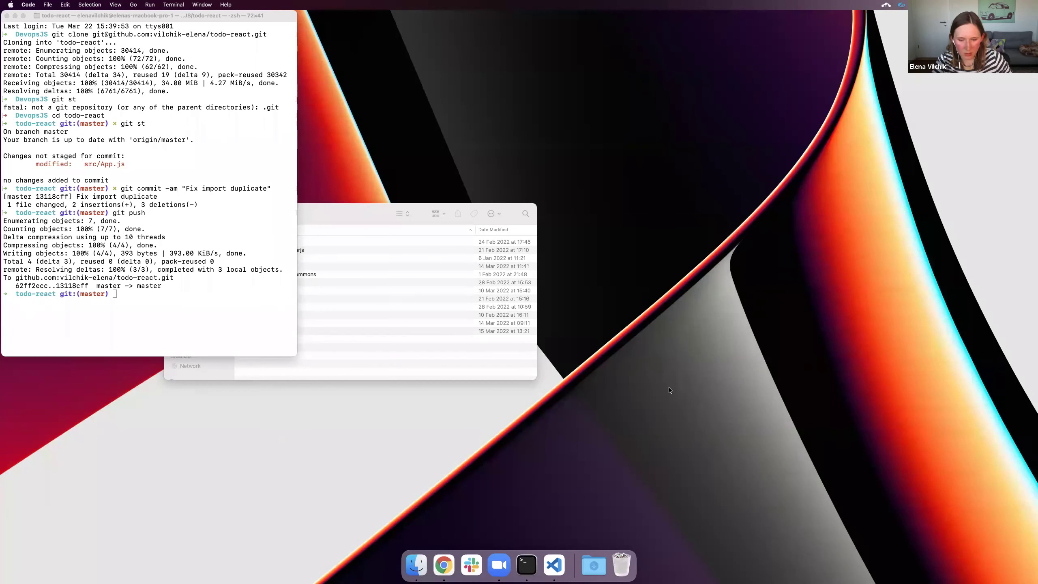
{"action": "key", "text": "super+space"}
{"action": "type", "text": "vsc"}
{"action": "key", "text": "Return"}
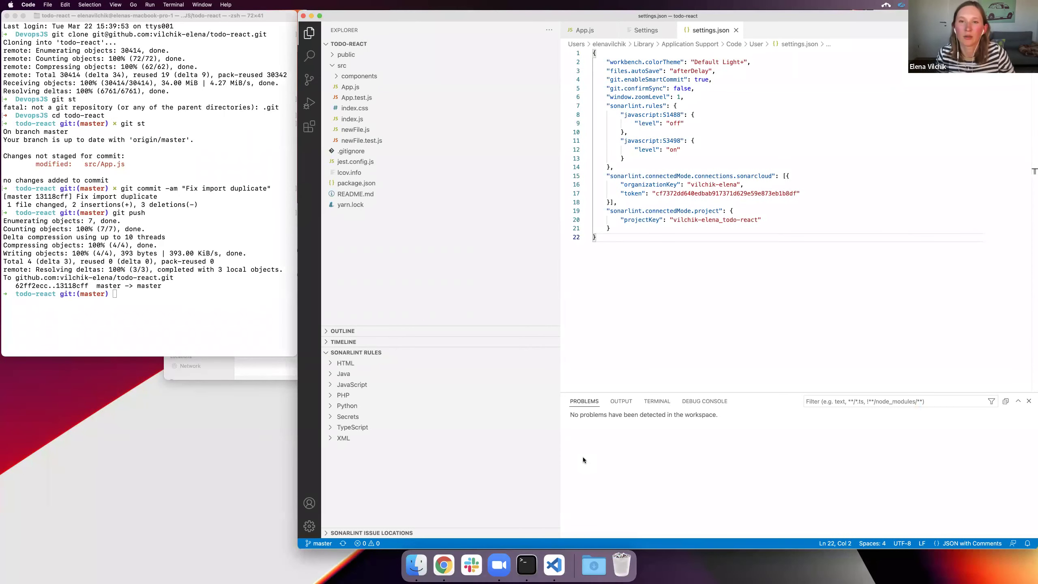
Open App.js and examine the SonarLint findings in the editTask function
{"action": "left_click", "coordinate": [588, 30]}
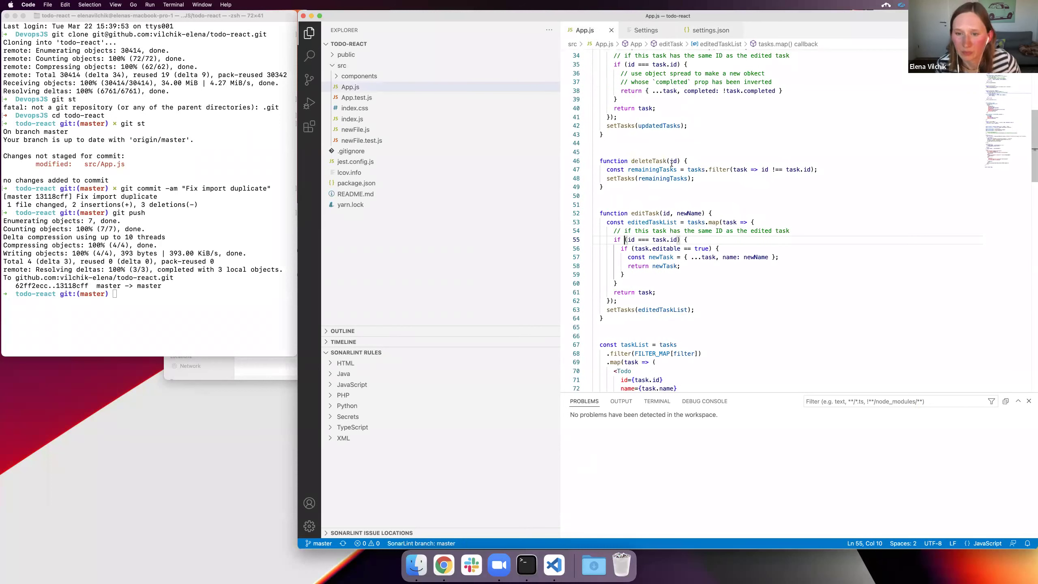
{"action": "left_click", "coordinate": [751, 214]}
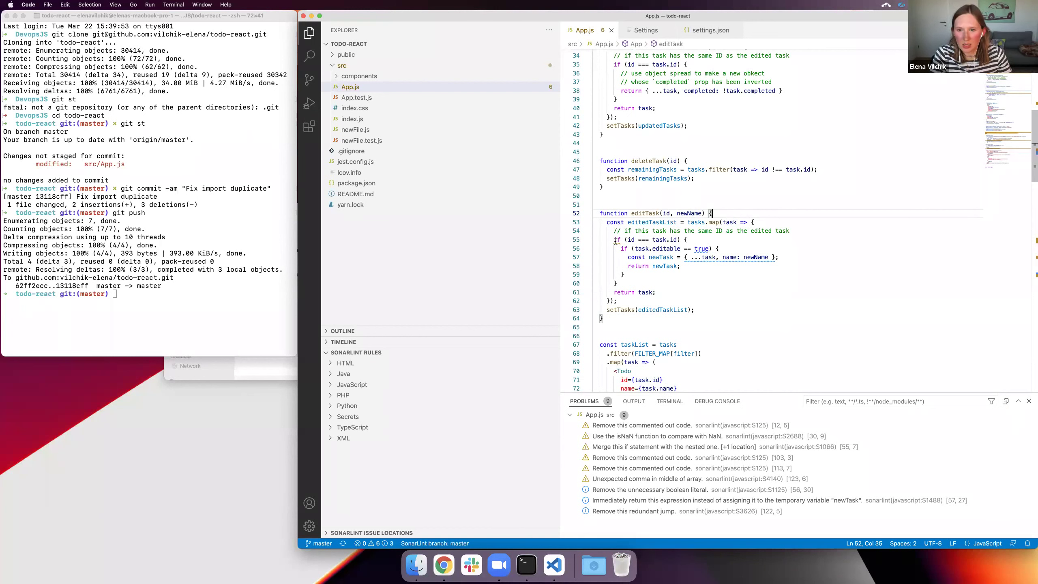
{"action": "mouse_move", "coordinate": [616, 241]}
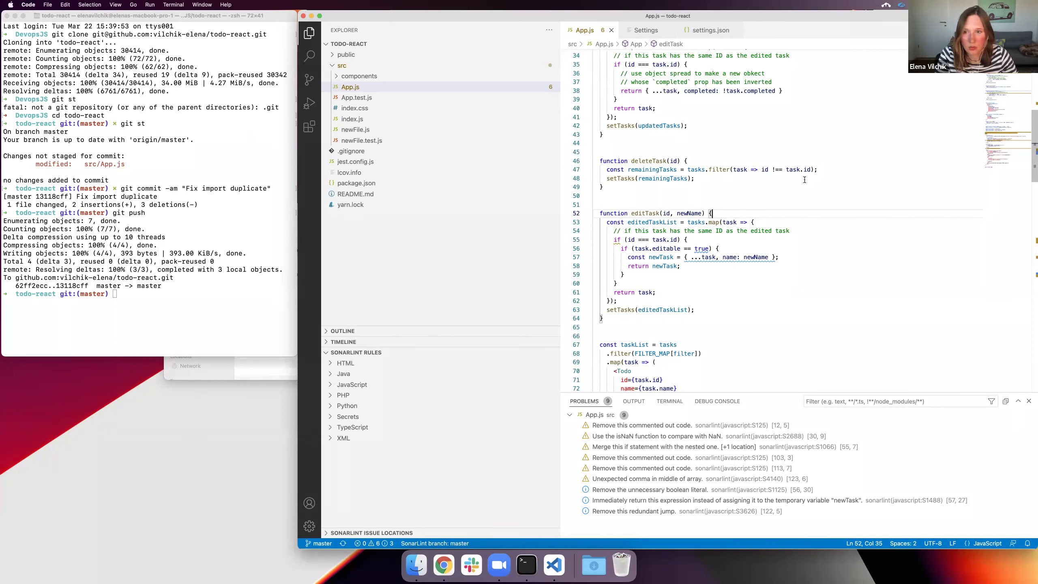
In SonarCloud, open the first code smell of todo-react's main branch and highlight the commented-out code on line 12 of App.js
{"action": "key", "text": "ctrl+Right"}
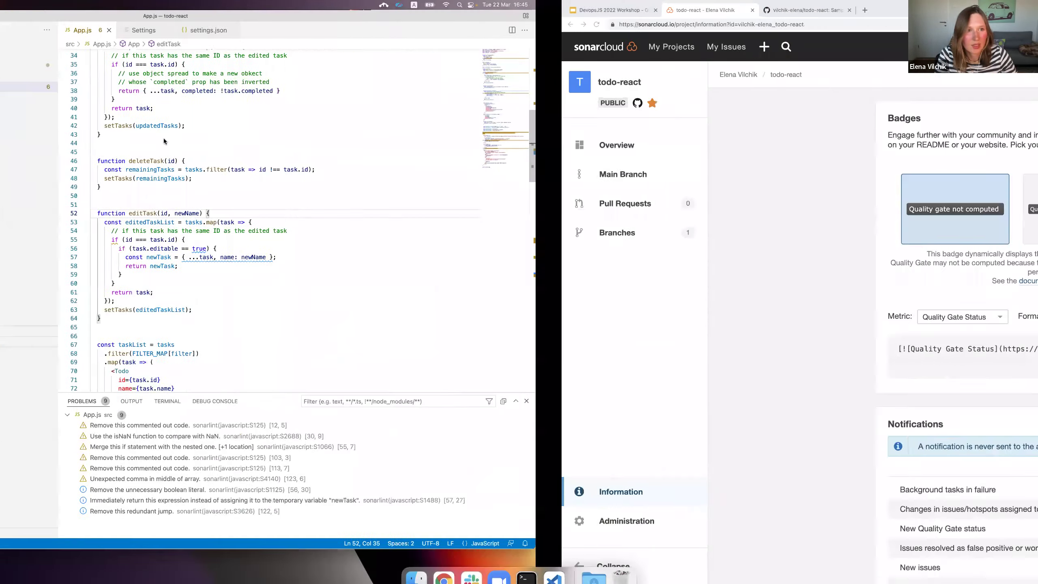
{"action": "left_click", "coordinate": [225, 75]}
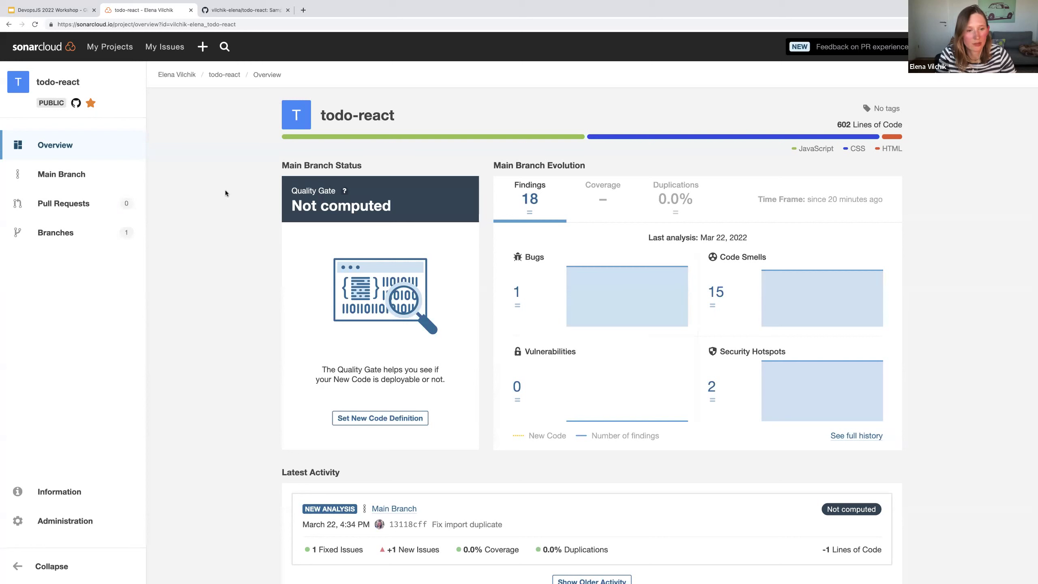
{"action": "left_click", "coordinate": [52, 183]}
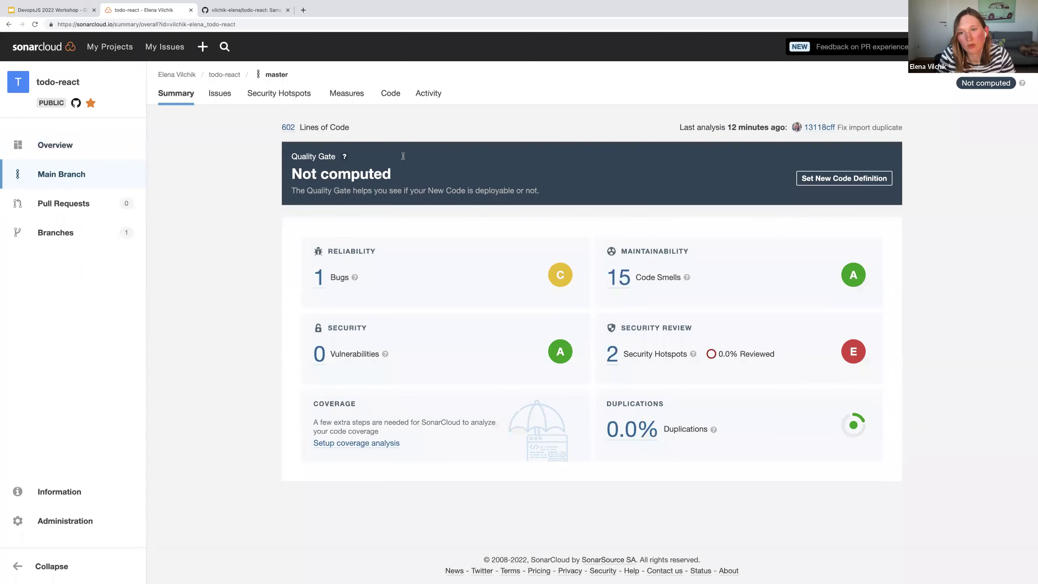
{"action": "left_click", "coordinate": [601, 278]}
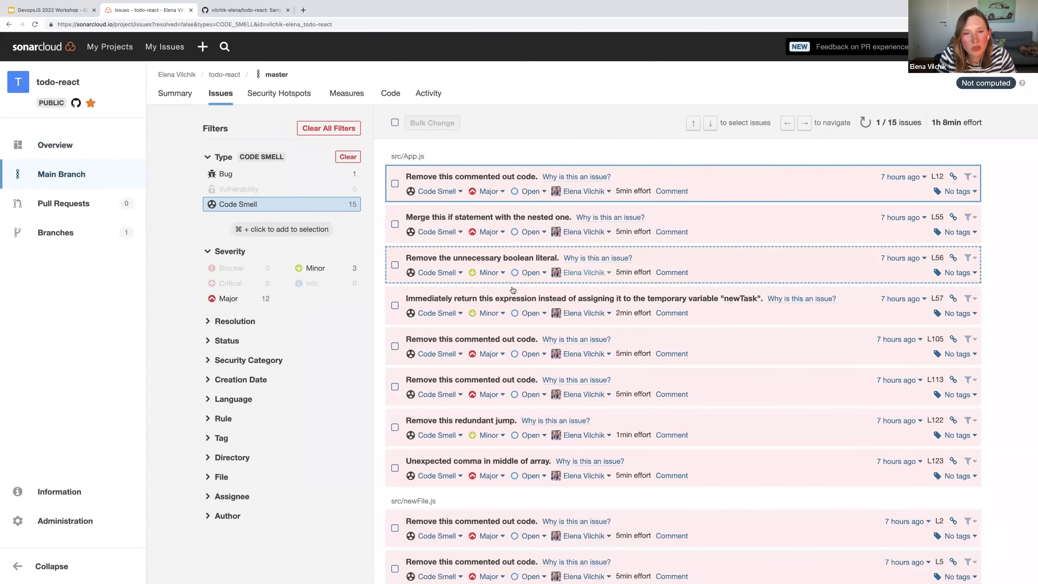
{"action": "left_click", "coordinate": [462, 177]}
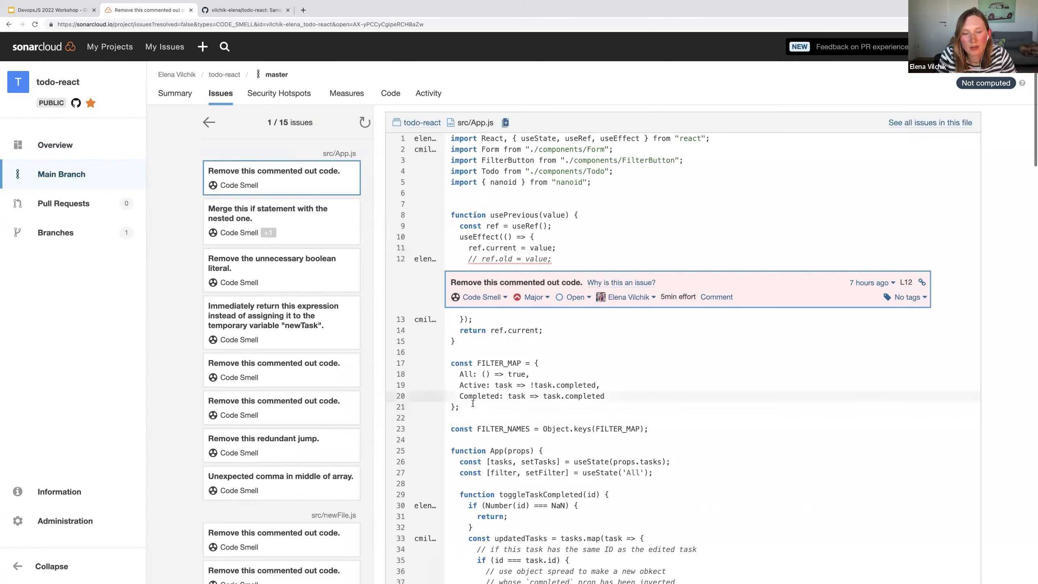
{"action": "left_click_drag", "start_coordinate": [556, 259], "coordinate": [458, 259]}
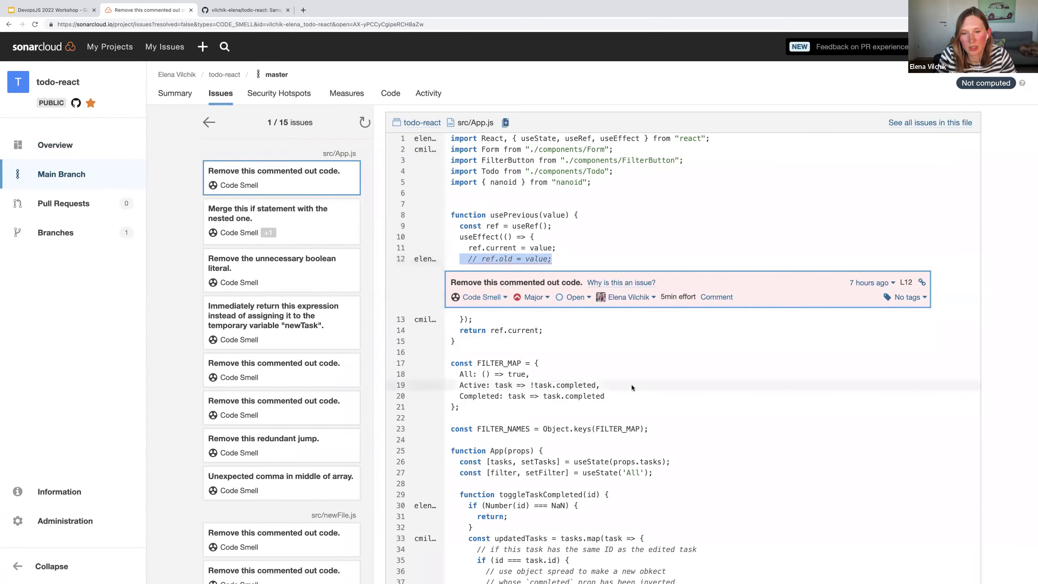
Switch to Visual Studio Code and select the same commented-out code "// ref.old = value;" on line 12 of App.js
{"action": "key", "text": "ctrl+Left"}
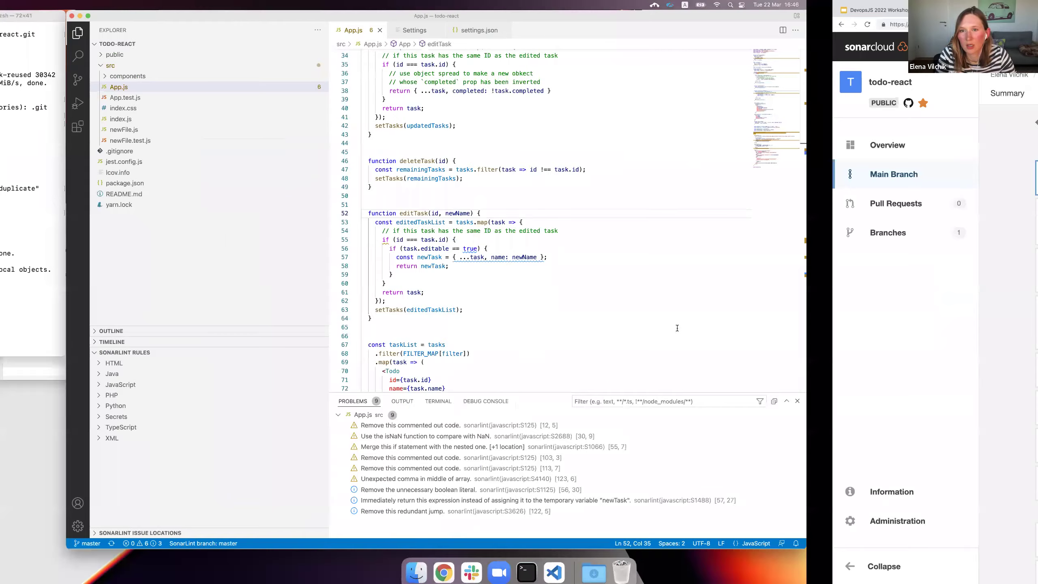
{"action": "scroll", "coordinate": [668, 176], "scroll_direction": "up", "scroll_amount": 10}
{"action": "left_click_drag", "start_coordinate": [673, 150], "coordinate": [607, 150]}
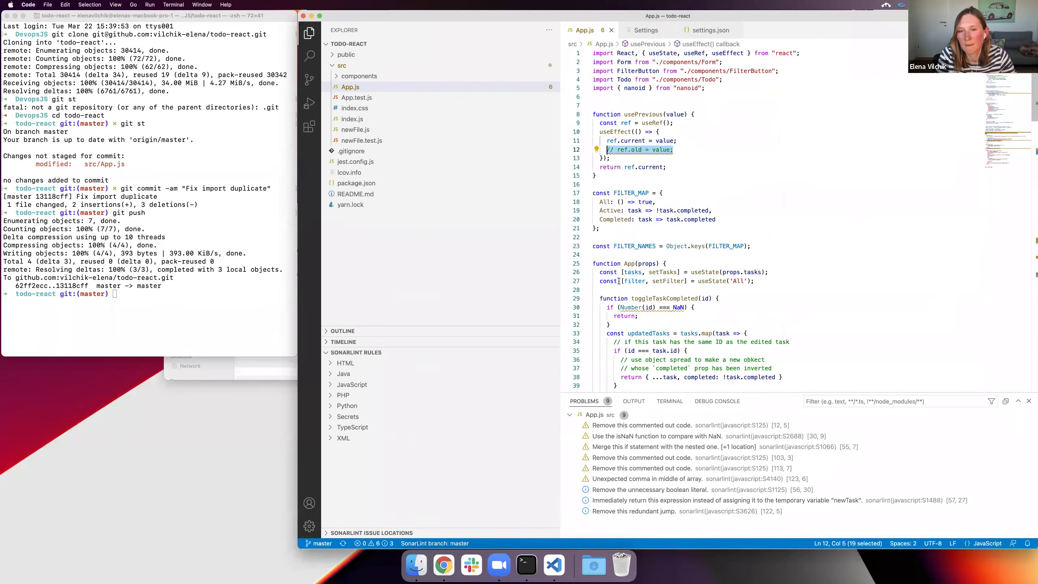
In SonarCloud, resolve the line 12 commented-out code issue as won't fix and add the comment "I like this comment"
{"action": "key", "text": "ctrl+Right"}
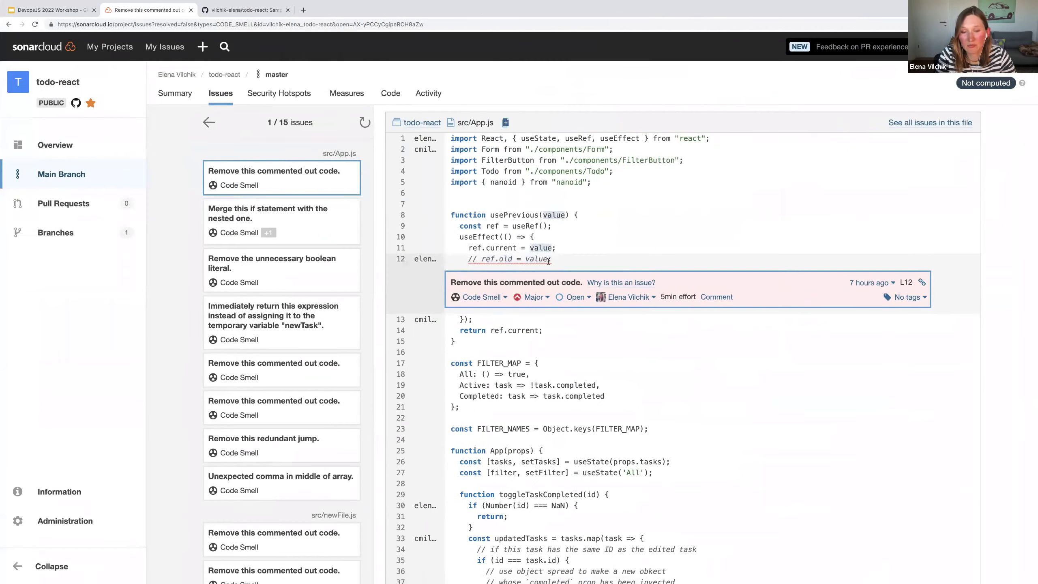
{"action": "left_click", "coordinate": [569, 296]}
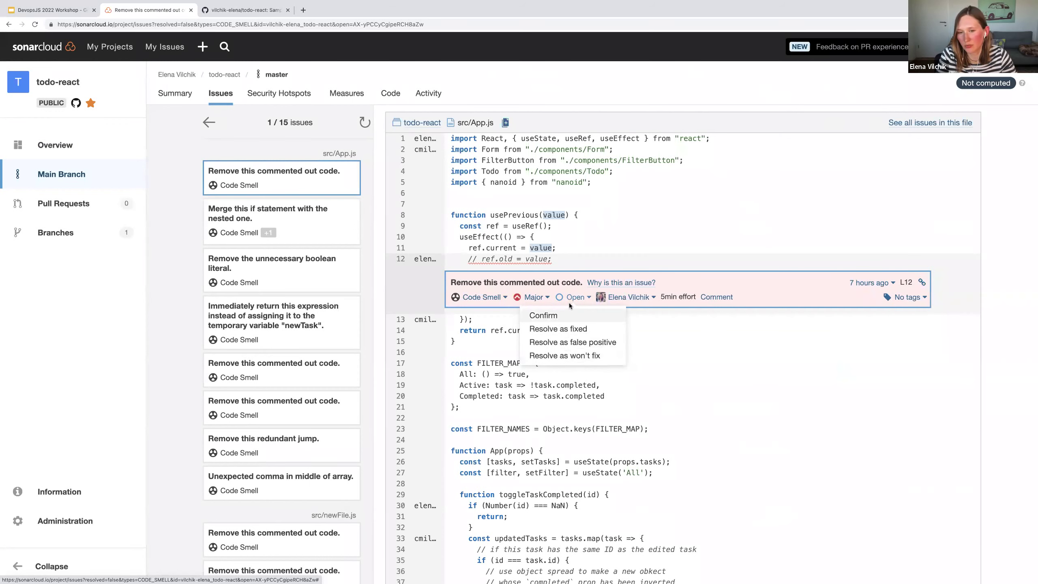
{"action": "left_click", "coordinate": [571, 357]}
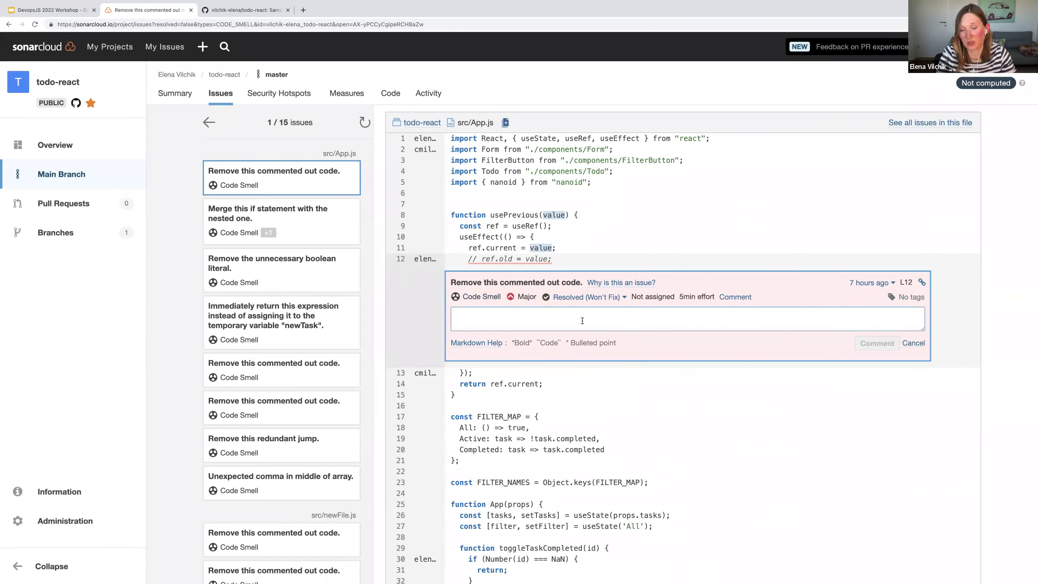
{"action": "type", "text": "I like this comment"}
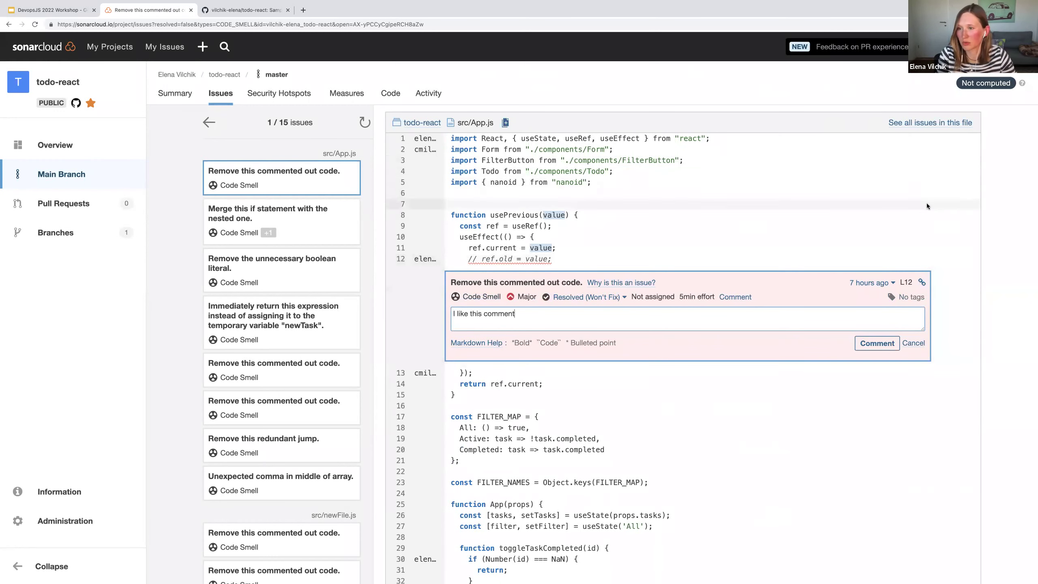
{"action": "left_click", "coordinate": [875, 343]}
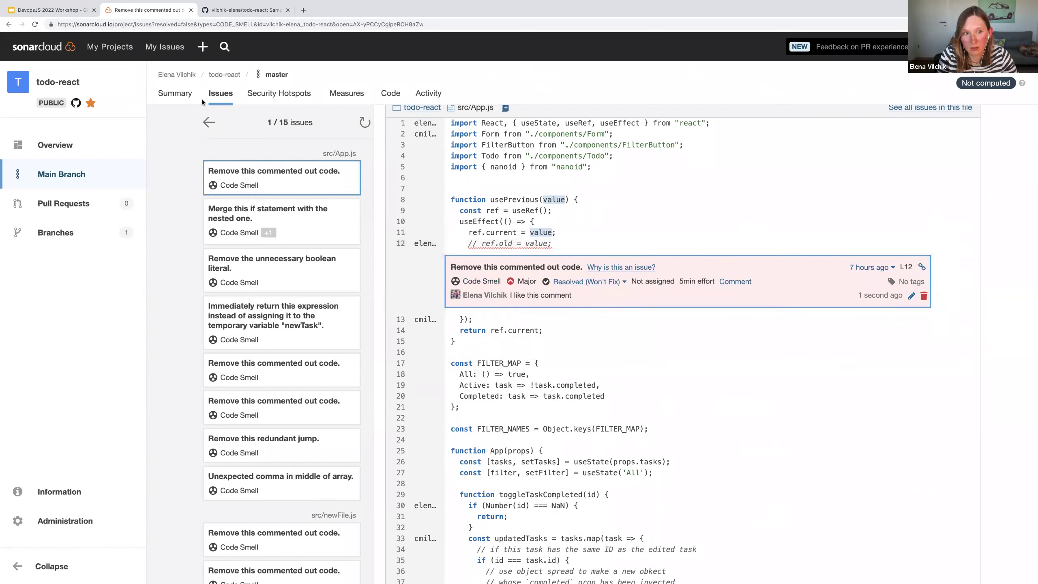
Check the code smells on SonarCloud's main branch summary, and return to App.js in Visual Studio Code with the cursor on line 14
{"action": "left_click", "coordinate": [185, 99]}
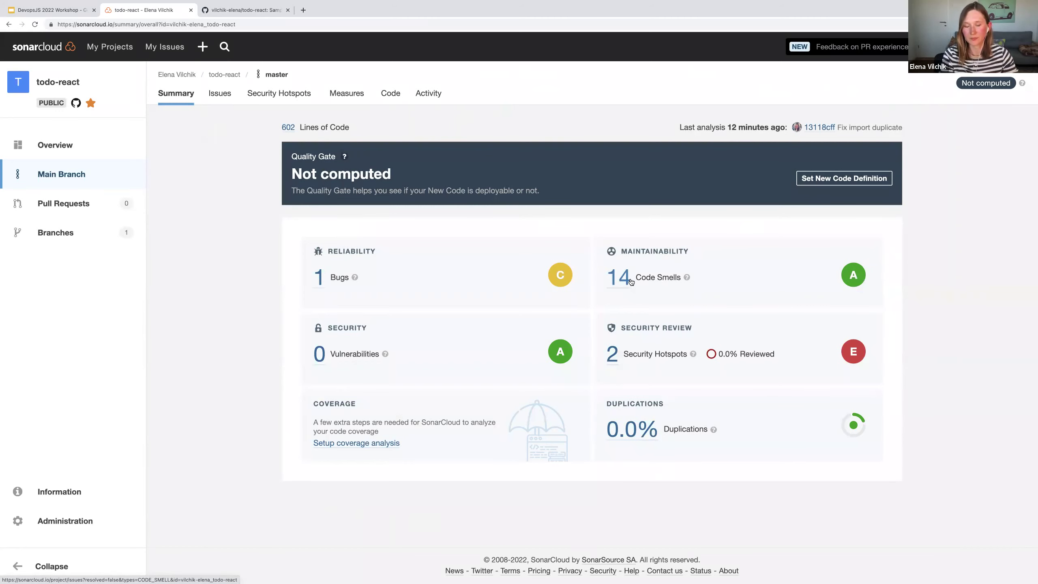
{"action": "key", "text": "ctrl+Left"}
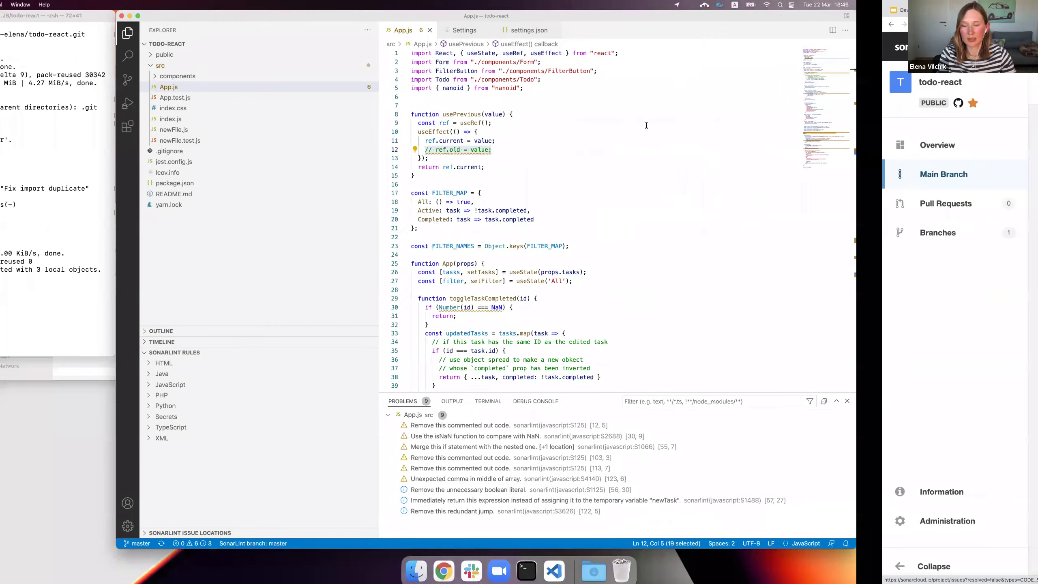
{"action": "key", "text": "Down"}
{"action": "key", "text": "Down"}
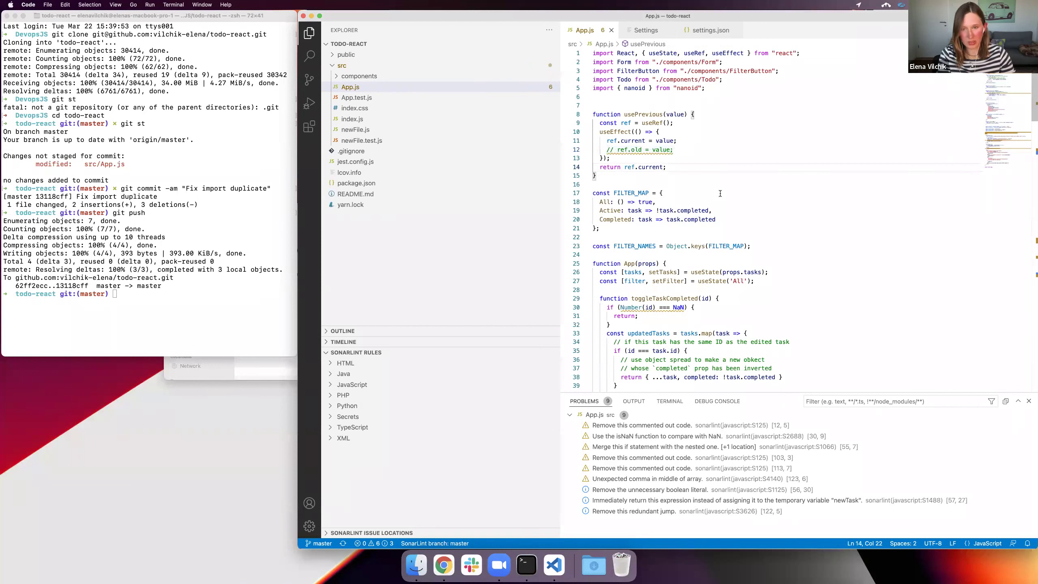
Highlight the commented-out code "// ref.old = value;" on line 12 of App.js
{"action": "left_click_drag", "start_coordinate": [676, 150], "coordinate": [607, 150]}
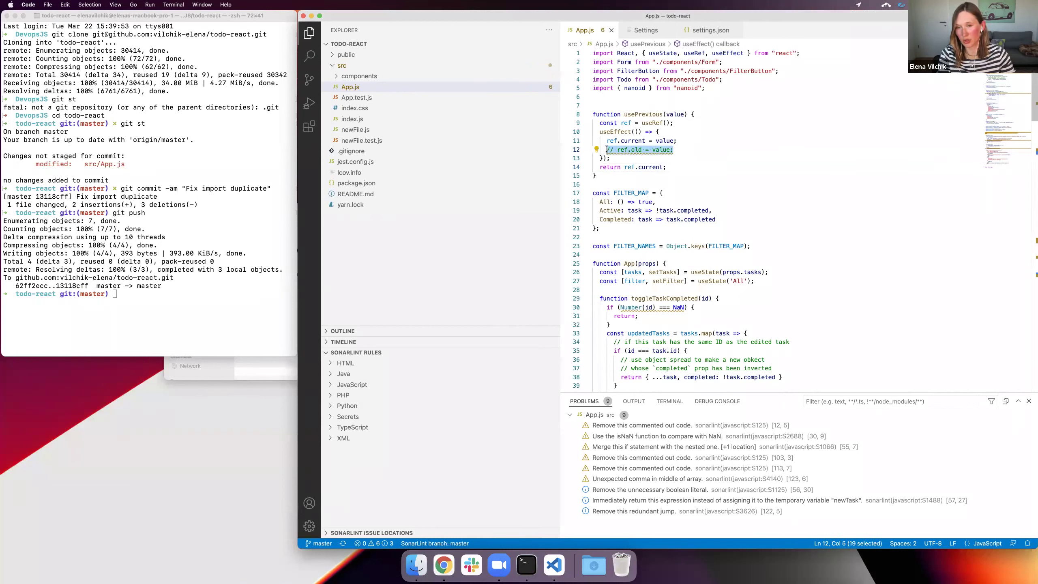
{"action": "left_click", "coordinate": [632, 168]}
{"action": "left_click", "coordinate": [653, 124]}
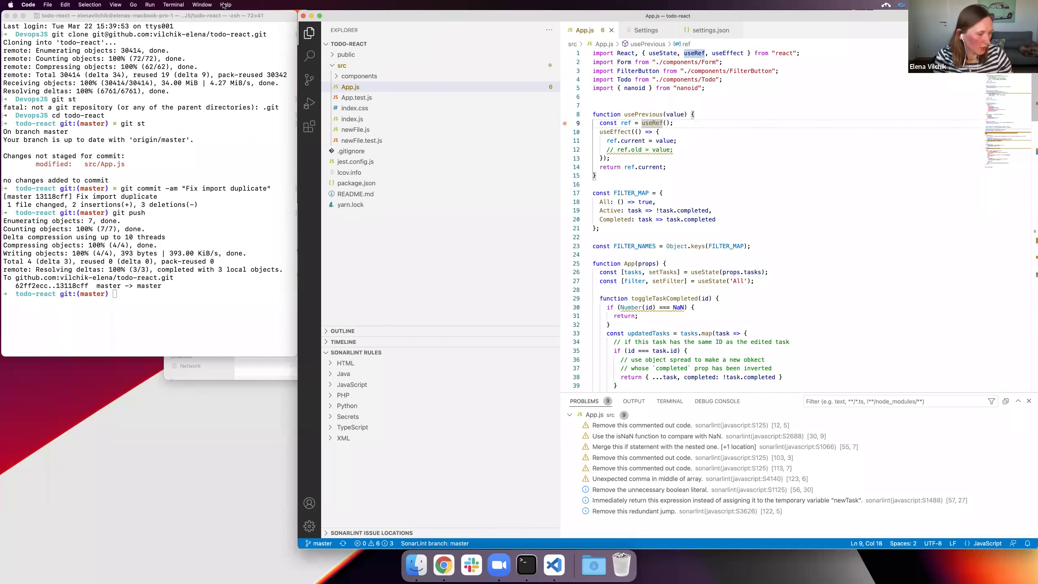
Run the command "SonarLint: Update all project bindings to SonarQube/SonarCloud"
{"action": "left_click", "coordinate": [115, 5]}
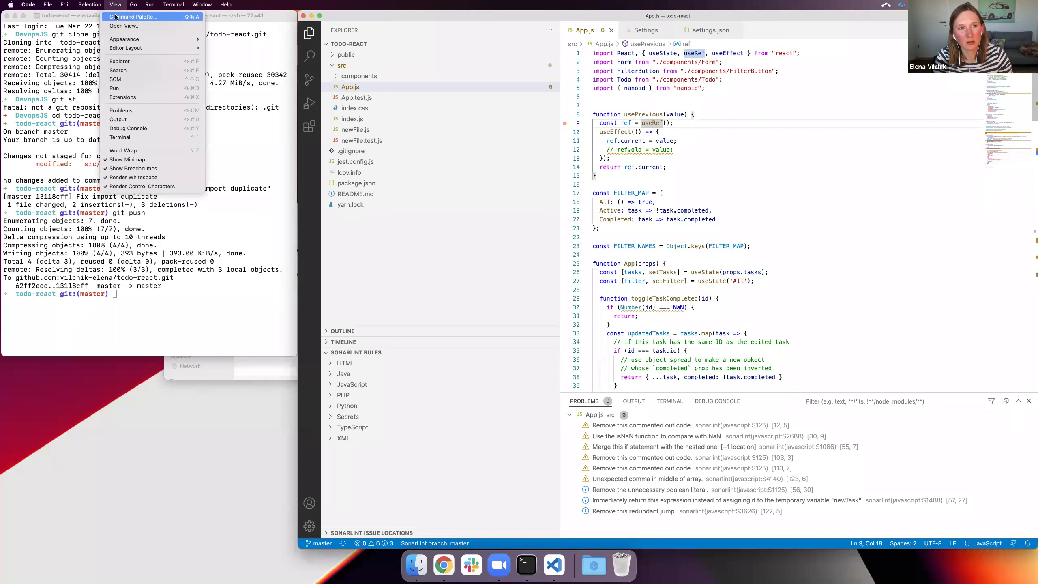
{"action": "left_click", "coordinate": [116, 17]}
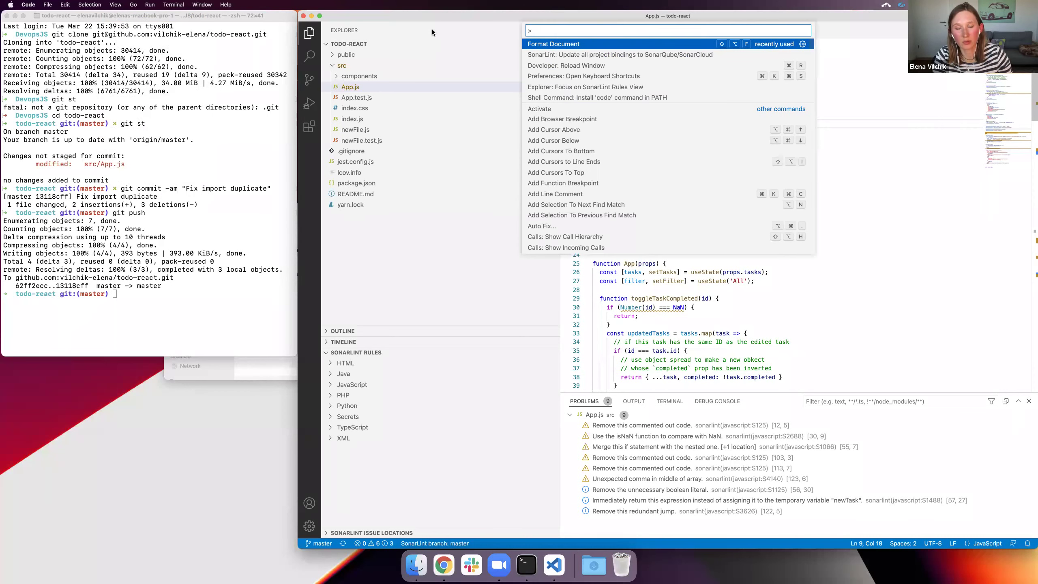
{"action": "type", "text": "sonarlint"}
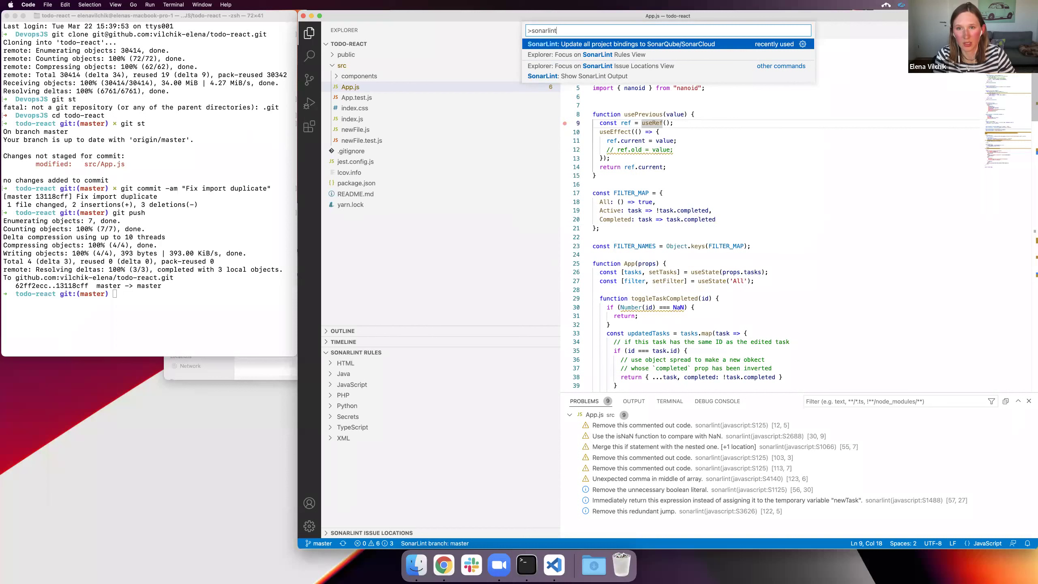
{"action": "key", "text": "Return"}
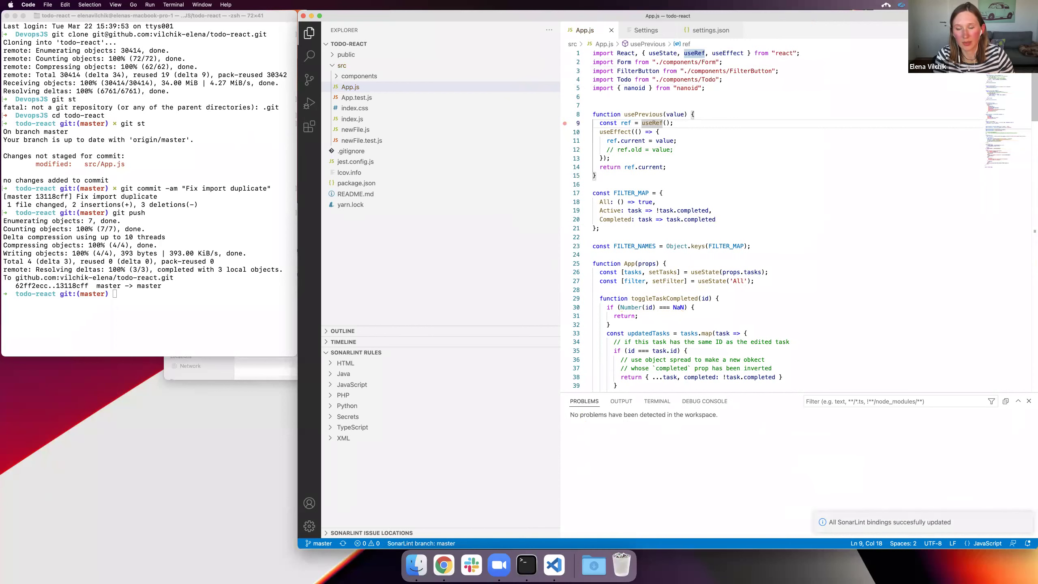
Try to retrigger SonarLint's analysis of App.js by adding and removing blank lines around the FILTER_MAP block
{"action": "left_click", "coordinate": [724, 178]}
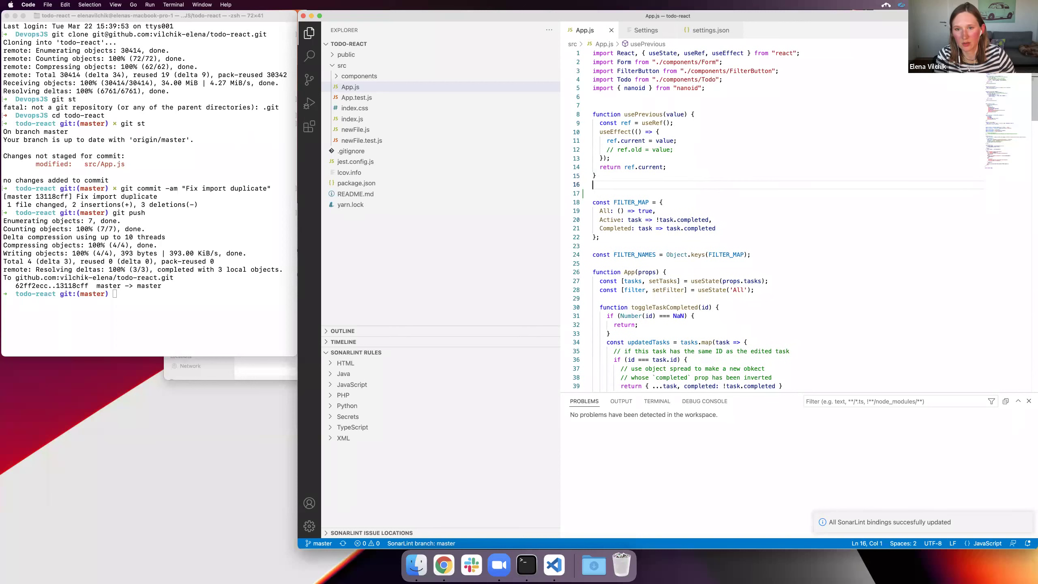
{"action": "left_click", "coordinate": [671, 228]}
{"action": "left_click", "coordinate": [695, 169]}
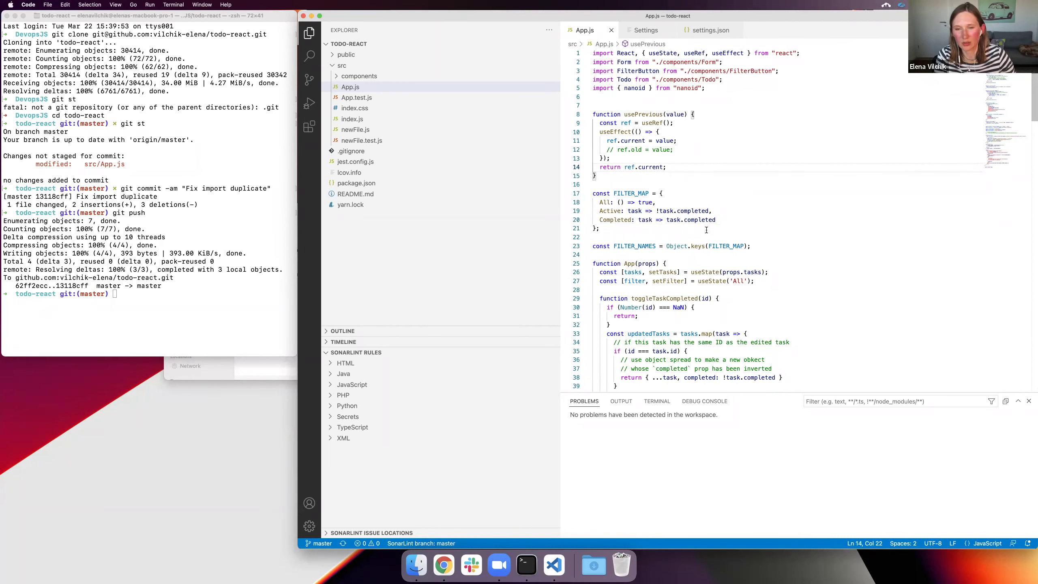
{"action": "left_click", "coordinate": [715, 218]}
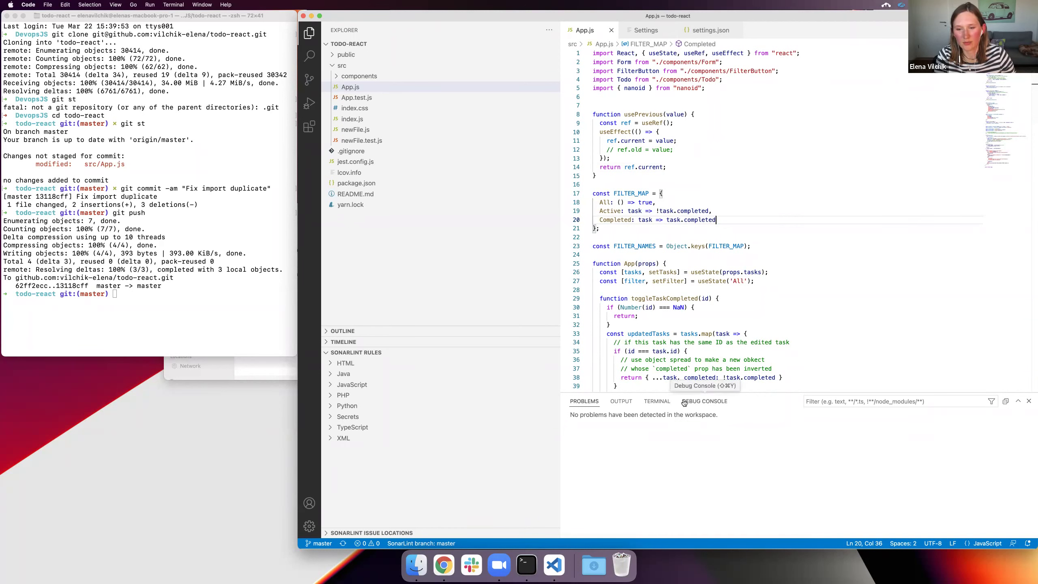
{"action": "left_click", "coordinate": [606, 230]}
{"action": "key", "text": "Return"}
{"action": "key", "text": "BackSpace"}
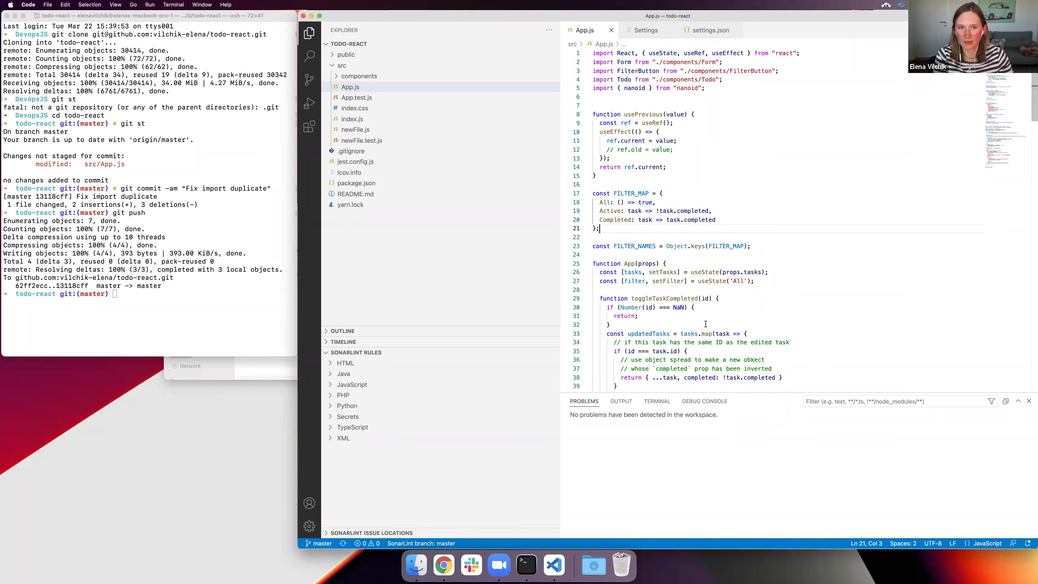
Display the SonarLint log in the output view
{"action": "left_click", "coordinate": [621, 401]}
{"action": "left_click", "coordinate": [907, 403]}
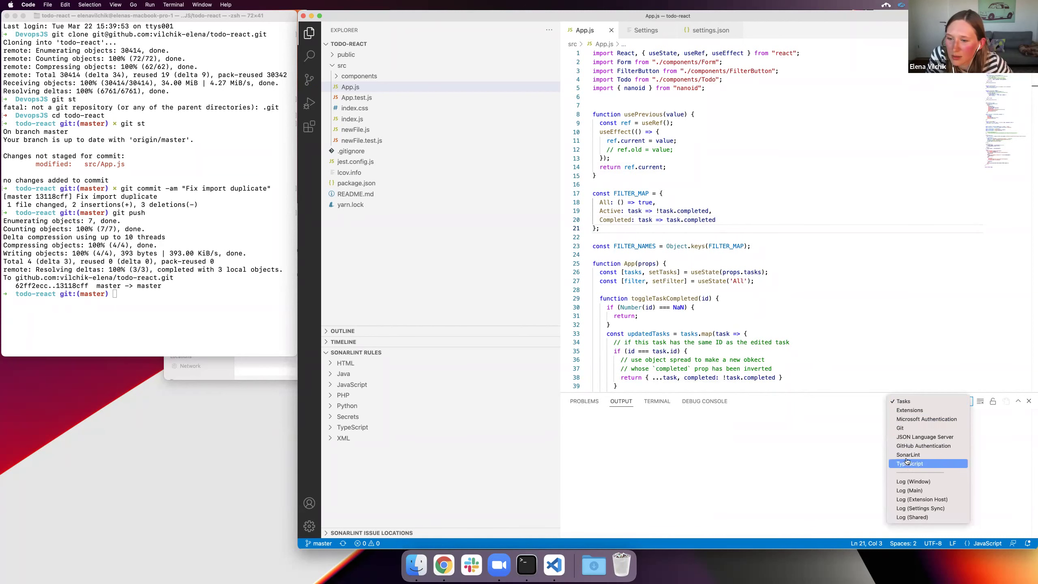
{"action": "left_click", "coordinate": [905, 454]}
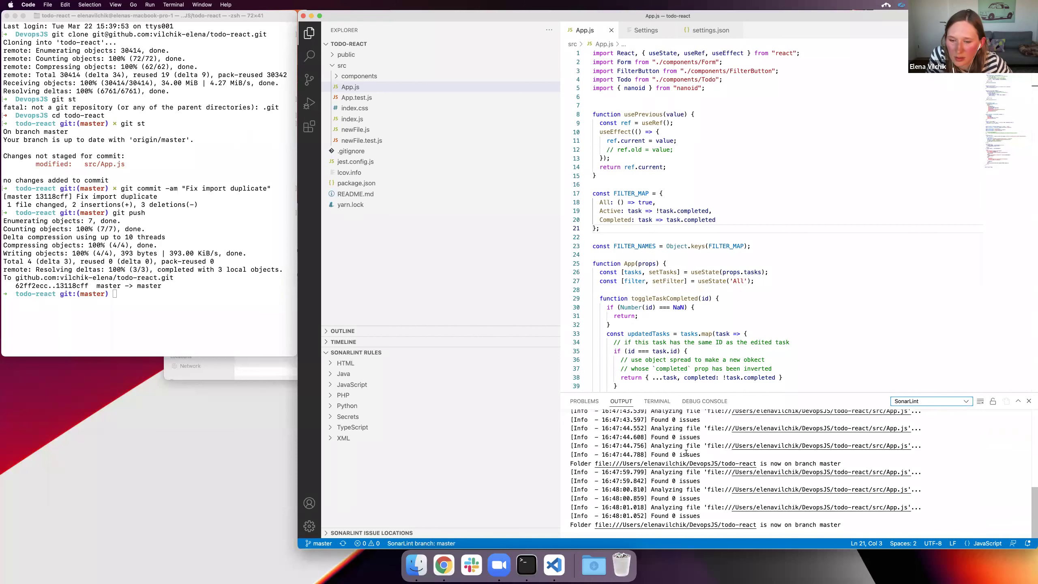
{"action": "left_click", "coordinate": [659, 281]}
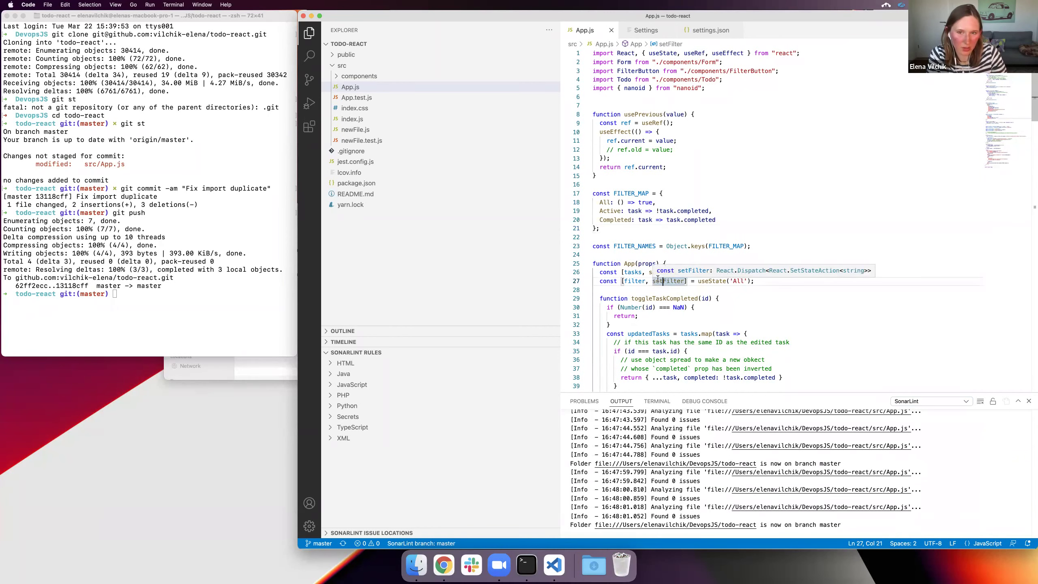
{"action": "key", "text": "super+a"}
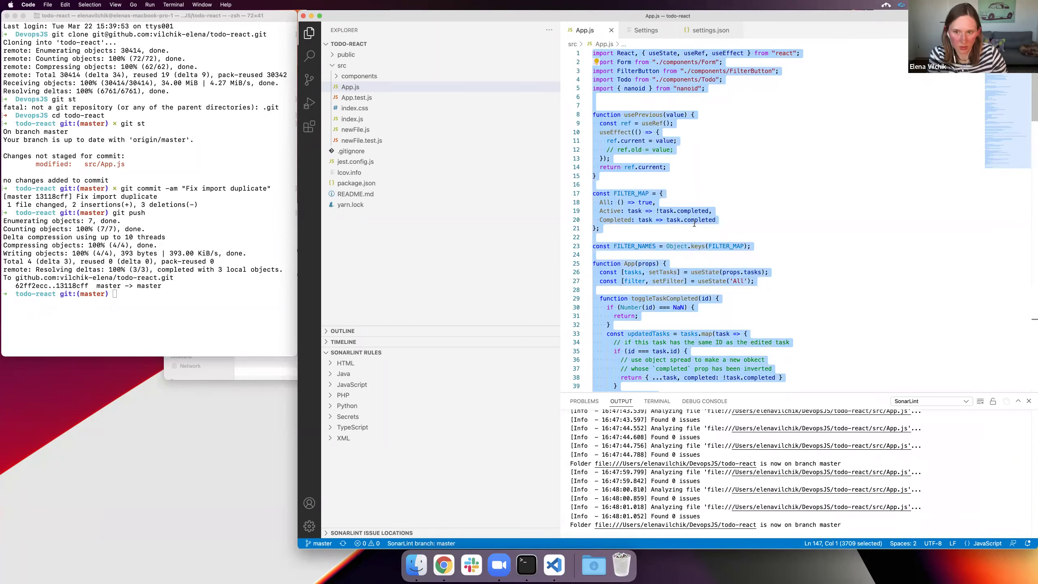
{"action": "left_click", "coordinate": [681, 193]}
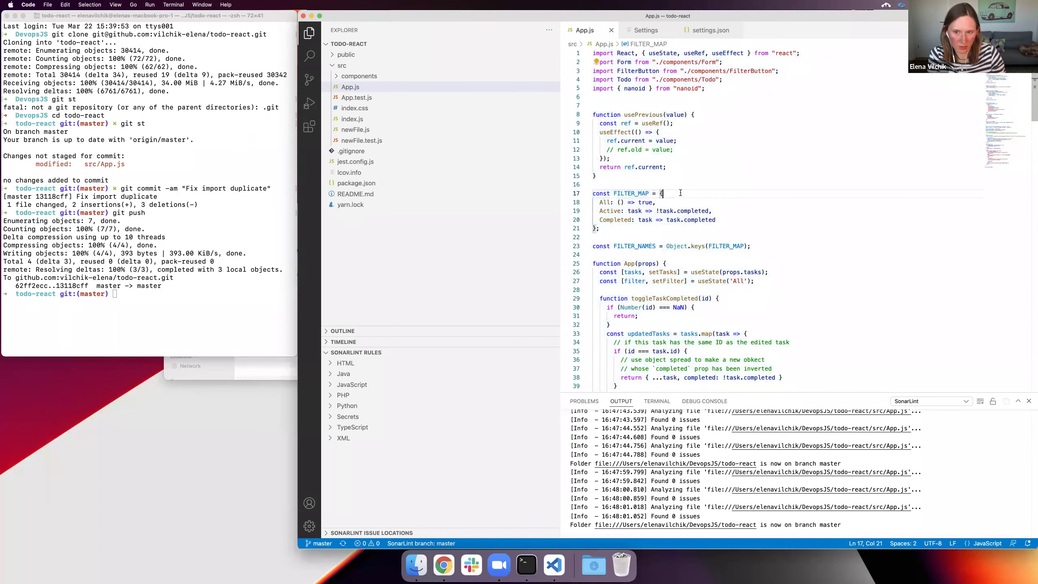
{"action": "key", "text": "super+a"}
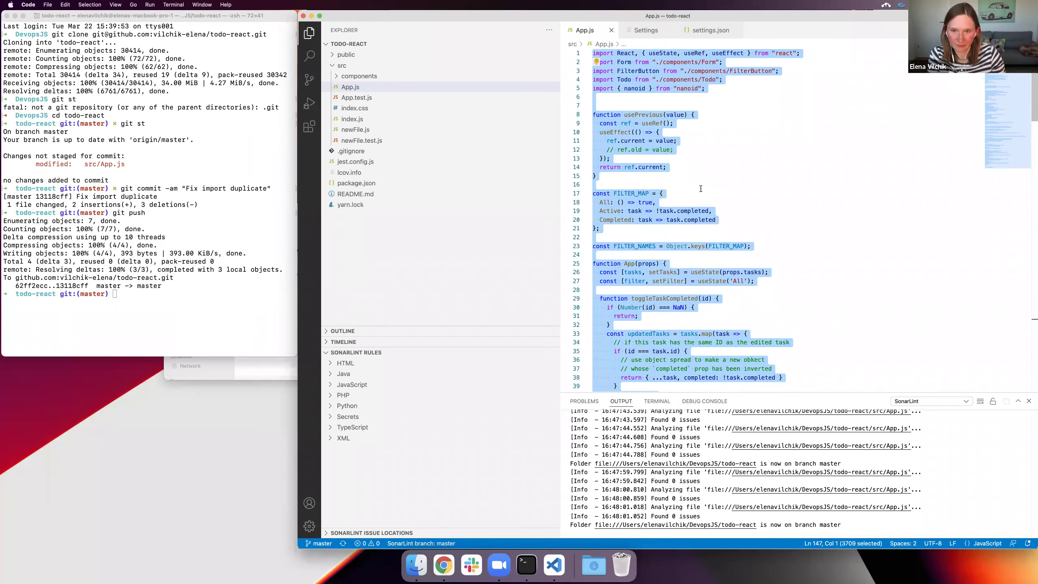
Reload the Visual Studio Code window to restart SonarLint, and follow the App.js analysis in its log
{"action": "left_click", "coordinate": [701, 188]}
{"action": "key", "text": "super+shift+p"}
{"action": "type", "text": "re"}
{"action": "key", "text": "Return"}
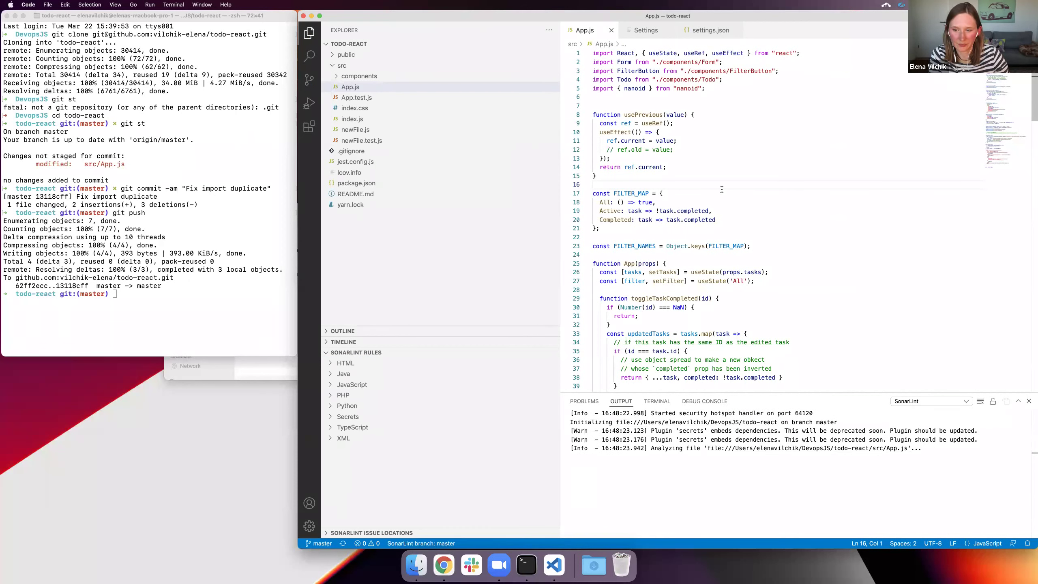
{"action": "left_click", "coordinate": [722, 190]}
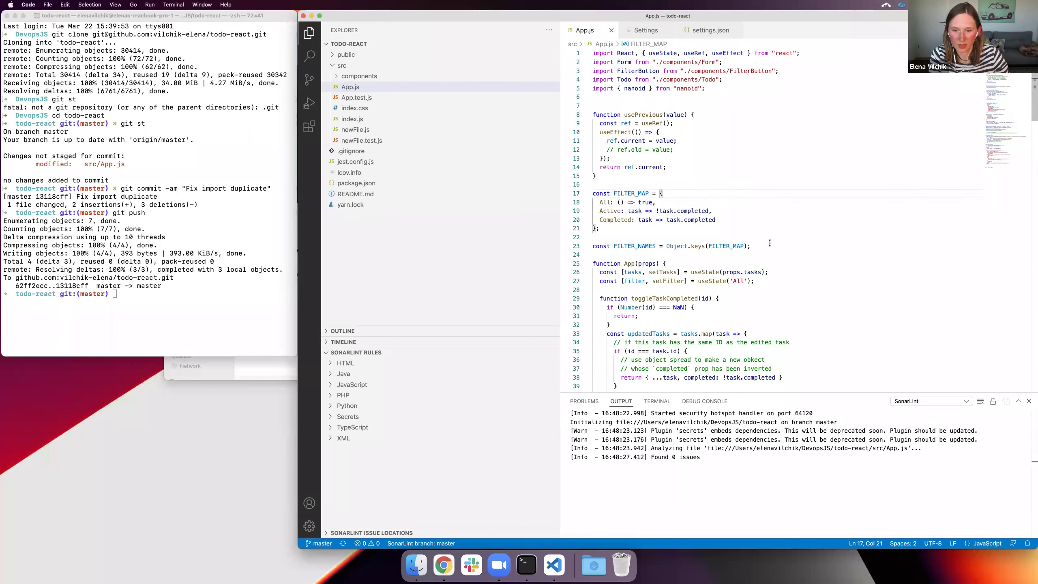
{"action": "left_click", "coordinate": [698, 118]}
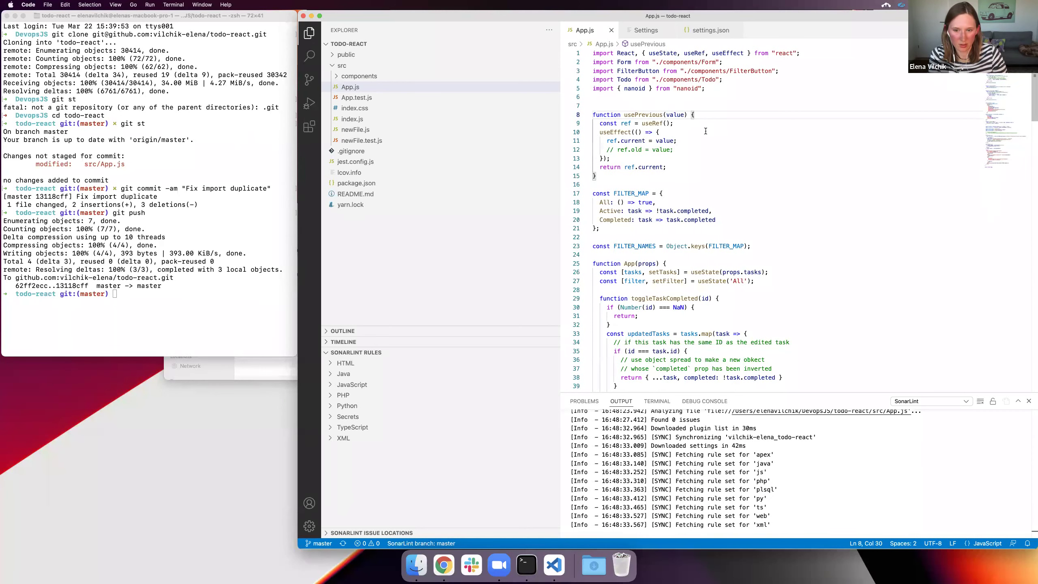
Close the todo-react window and restart Visual Studio Code so that SonarLint analyzes App.js again
{"action": "key", "text": "super+shift+w"}
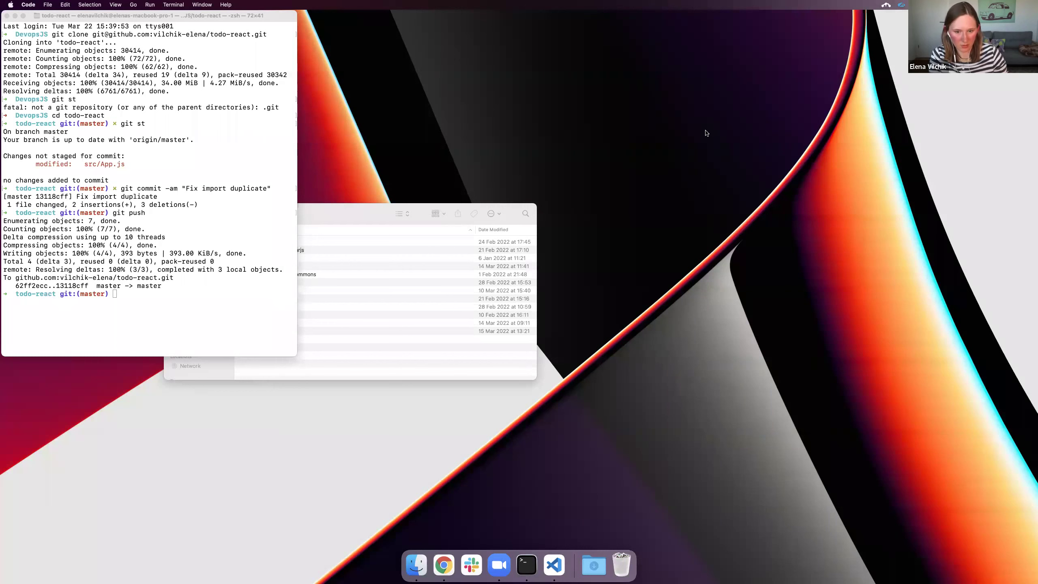
{"action": "left_click", "coordinate": [554, 567]}
{"action": "key", "text": "super+q"}
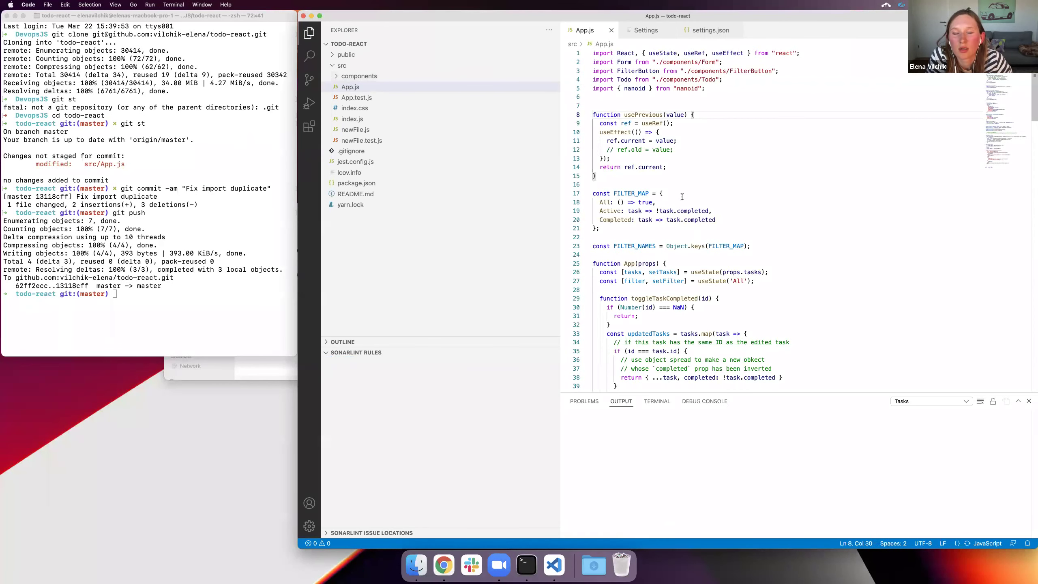
{"action": "left_click", "coordinate": [694, 176]}
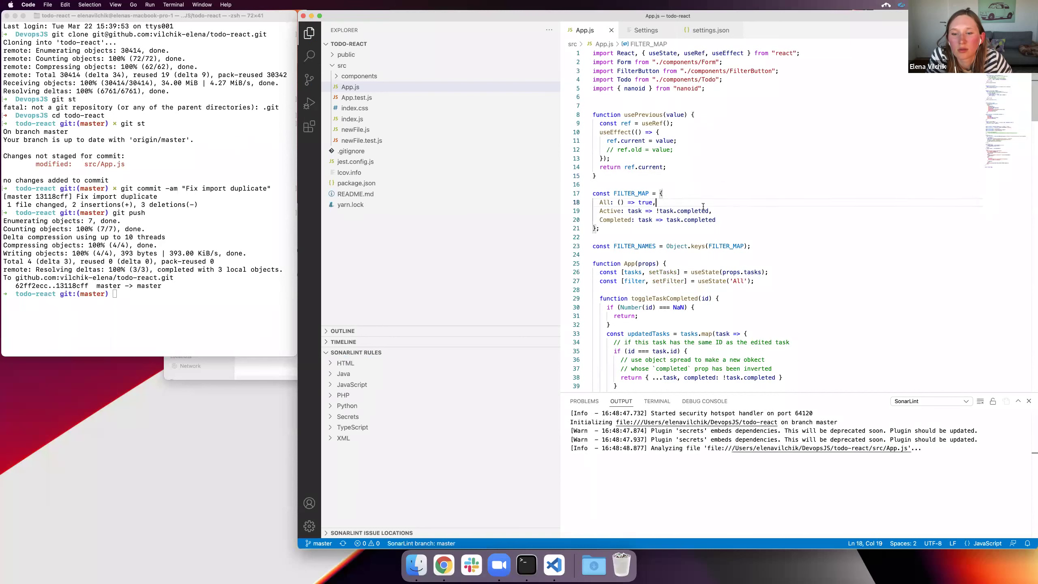
{"action": "left_click", "coordinate": [694, 193]}
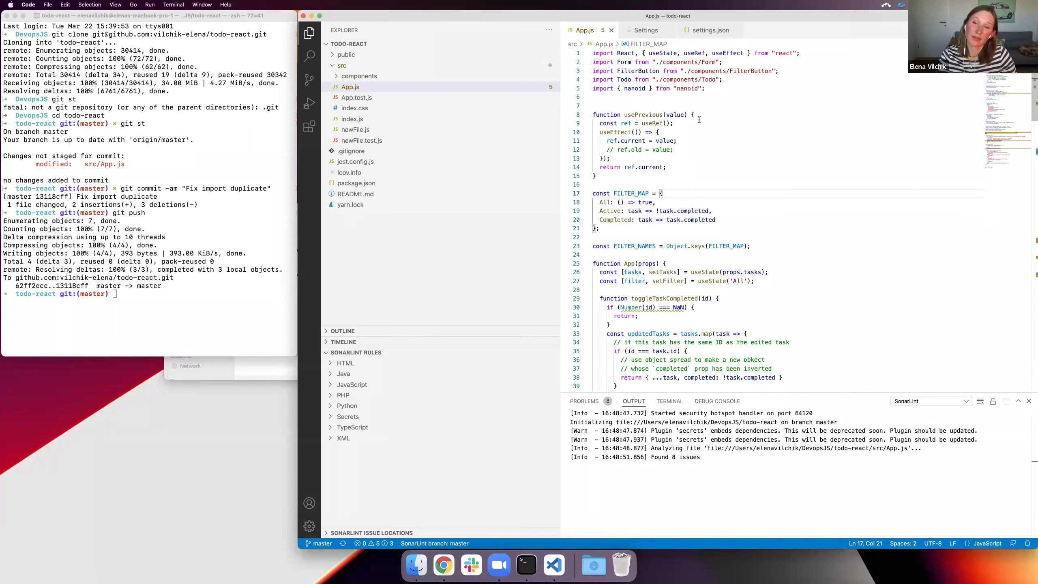
Check the commented-out code on line 12 of App.js for a SonarLint warning
{"action": "left_click", "coordinate": [679, 131]}
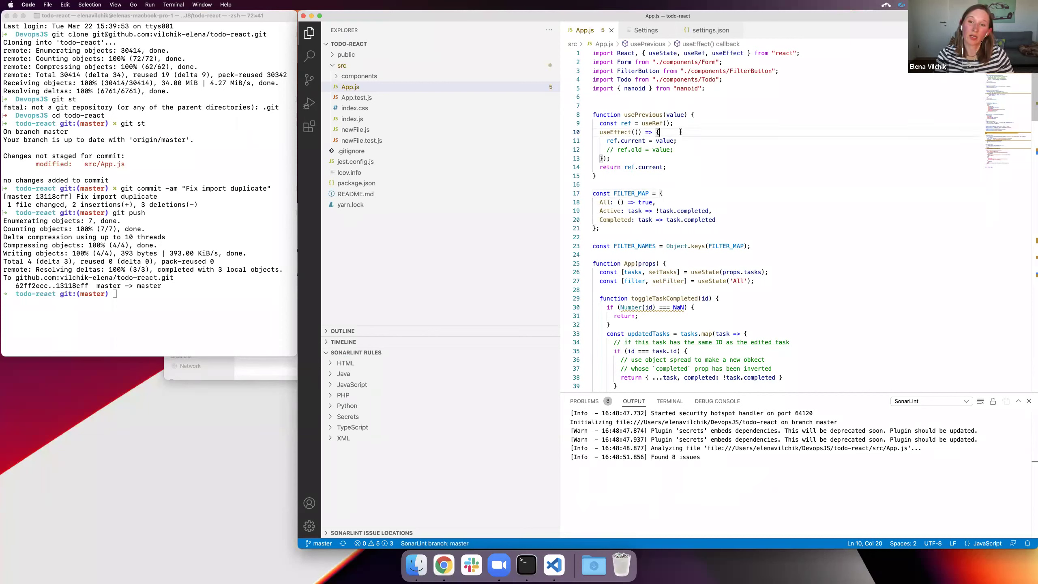
{"action": "left_click_drag", "start_coordinate": [674, 150], "coordinate": [610, 151]}
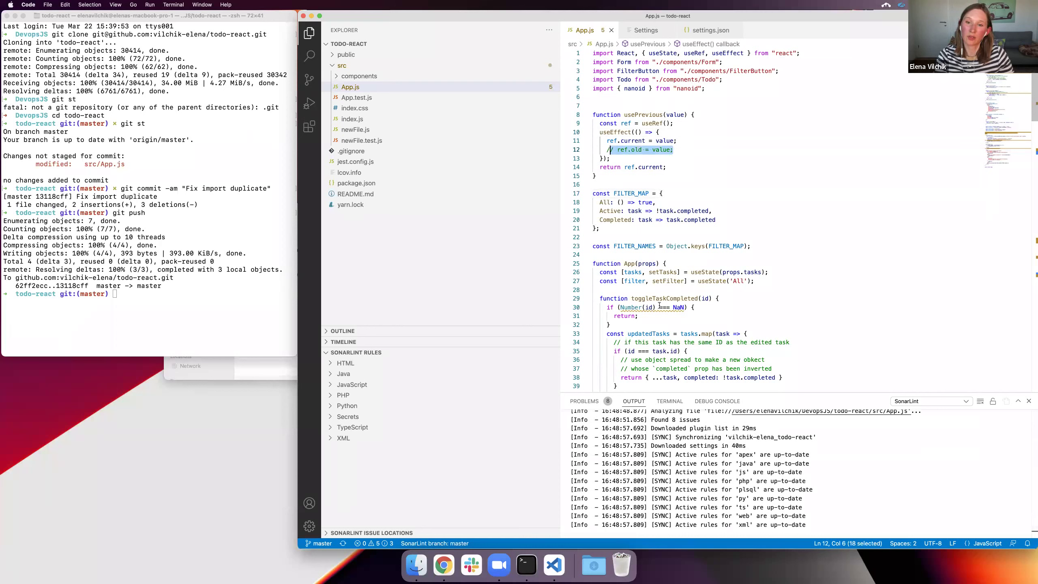
{"action": "left_click_drag", "start_coordinate": [676, 150], "coordinate": [607, 150]}
{"action": "left_click", "coordinate": [617, 151]}
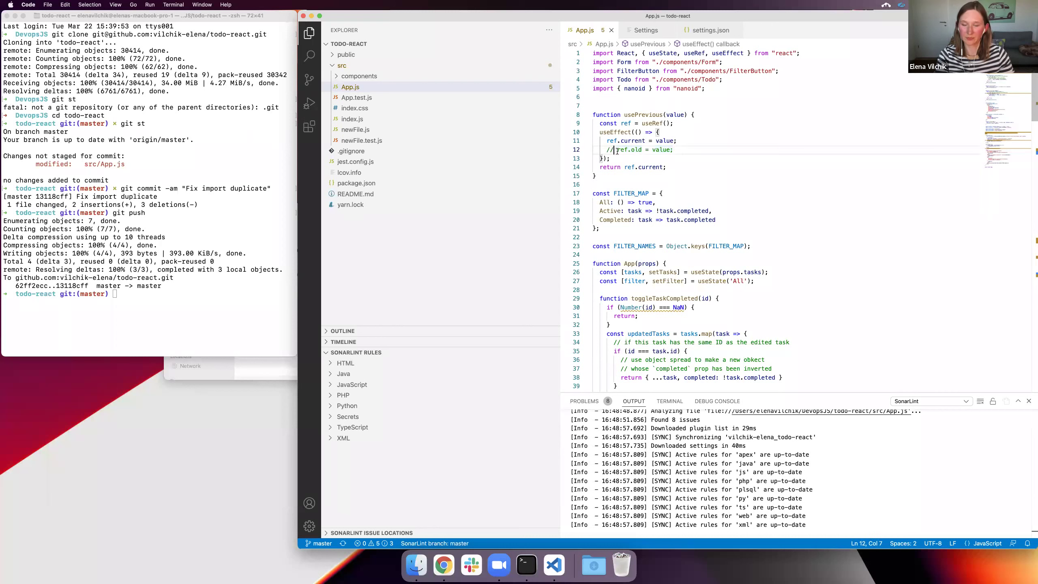
Start an eslint comment above the commented-out code on line 12 of App.js, and remove it again
{"action": "left_click", "coordinate": [676, 148]}
{"action": "key", "text": "super+Left"}
{"action": "key", "text": "Return"}
{"action": "key", "text": "Up"}
{"action": "type", "text": "// eslint-"}
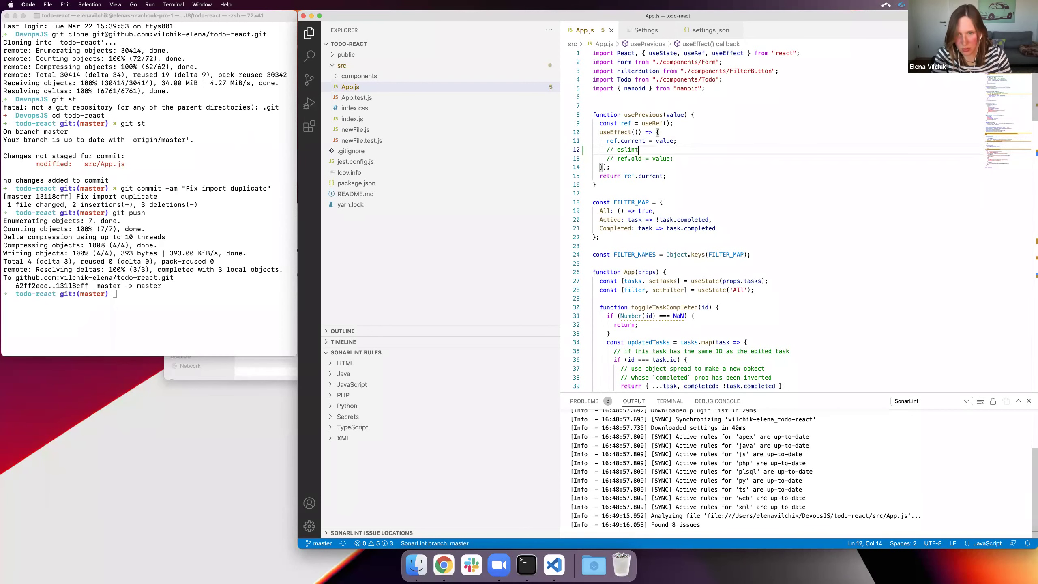
{"action": "key", "text": "BackSpace"}
{"action": "type", "text": ":"}
{"action": "key", "text": "BackSpace"}
{"action": "key", "text": "BackSpace"}
{"action": "key", "text": "BackSpace"}
{"action": "key", "text": "BackSpace"}
{"action": "key", "text": "BackSpace"}
{"action": "key", "text": "BackSpace"}
{"action": "key", "text": "BackSpace"}
{"action": "key", "text": "BackSpace"}
{"action": "key", "text": "BackSpace"}
{"action": "key", "text": "BackSpace"}
{"action": "key", "text": "BackSpace"}
{"action": "key", "text": "BackSpace"}
{"action": "key", "text": "BackSpace"}
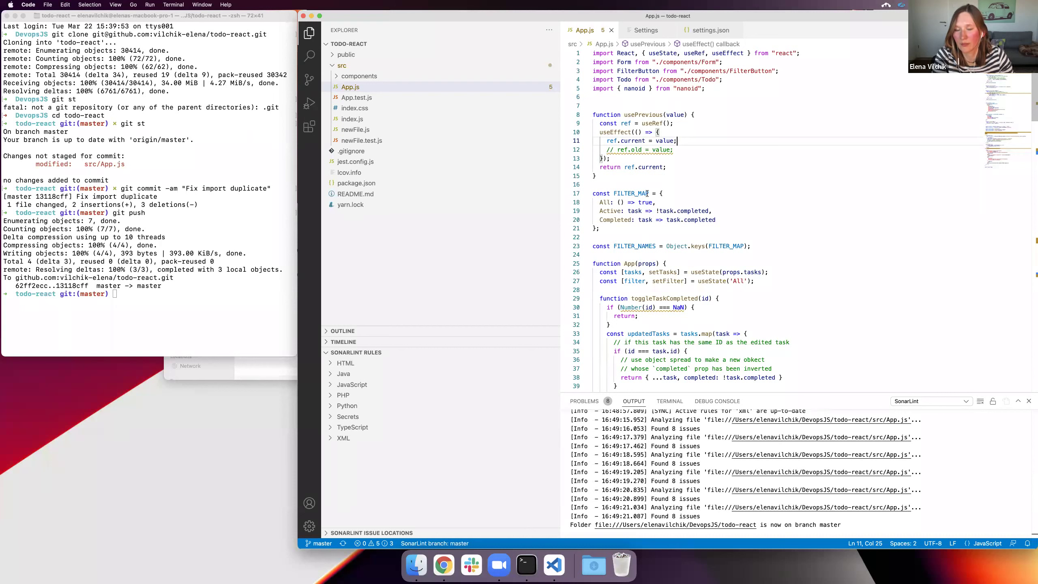
Open the user settings.json to review the SonarLint rules and connected mode settings
{"action": "left_click", "coordinate": [690, 183]}
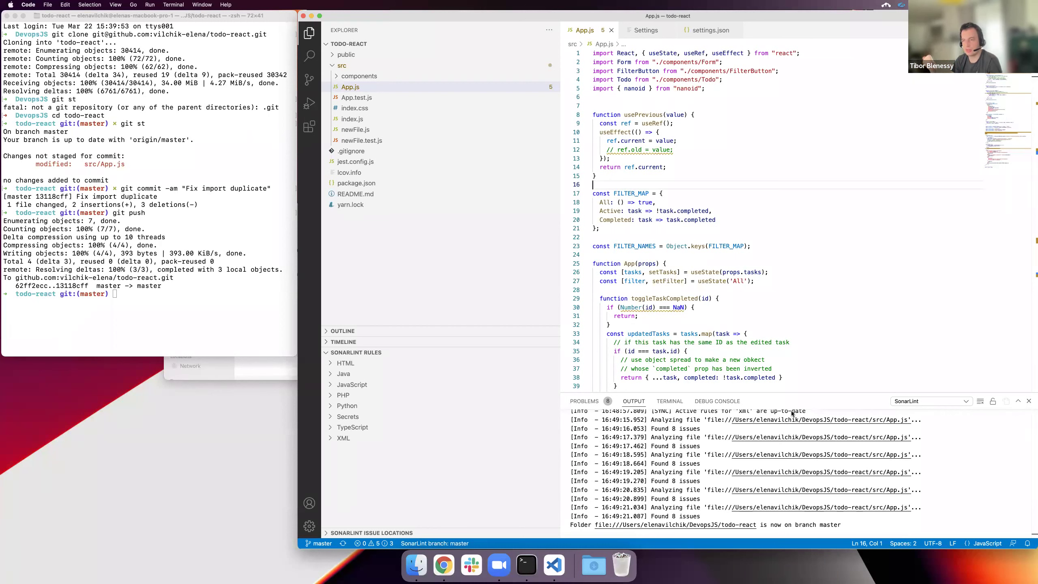
{"action": "left_click", "coordinate": [711, 31]}
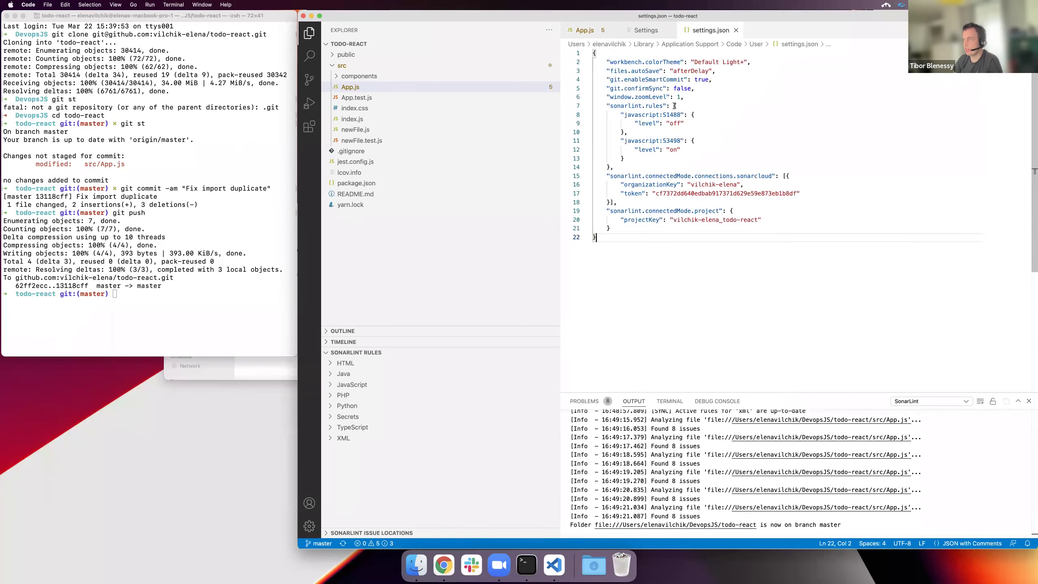
{"action": "mouse_move", "coordinate": [672, 72]}
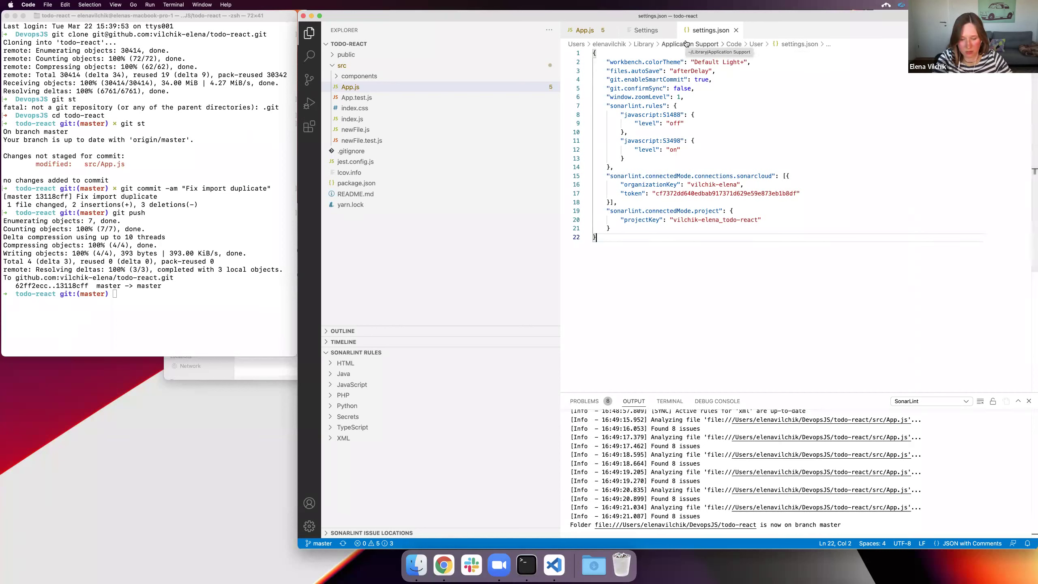
Switch the settings editor to the workspace scope and open the workspace settings.json in the .vscode folder
{"action": "left_click", "coordinate": [647, 30]}
{"action": "left_click", "coordinate": [624, 71]}
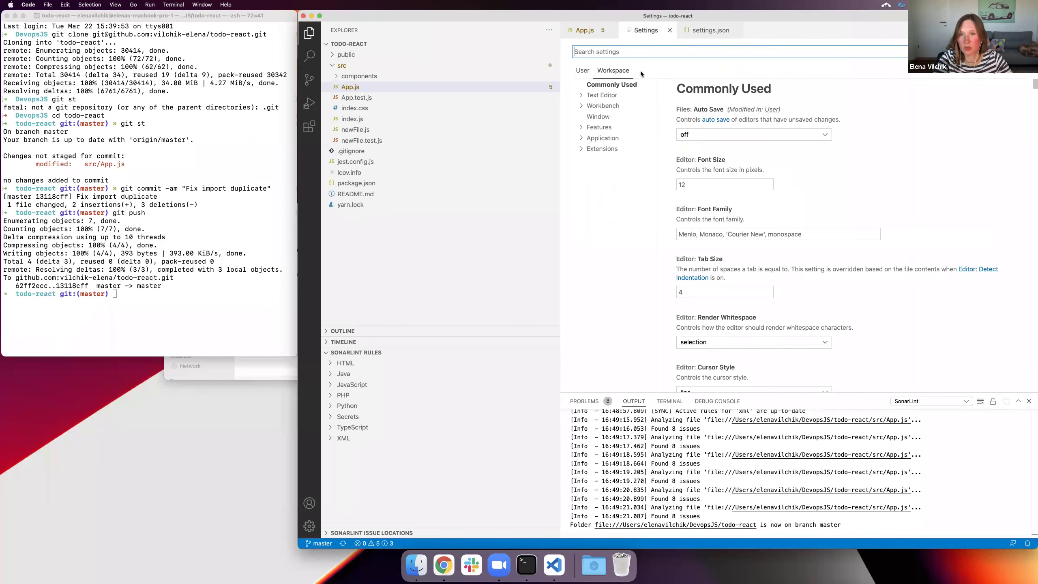
{"action": "left_click", "coordinate": [999, 31]}
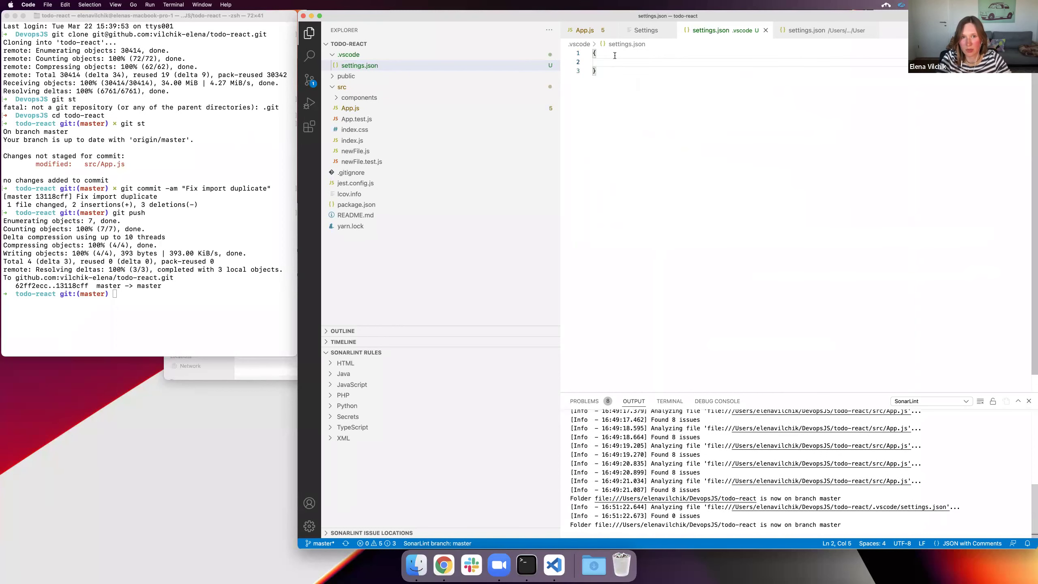
Delete the .vscode folder with its workspace settings.json from the todo-react project
{"action": "left_click", "coordinate": [353, 66]}
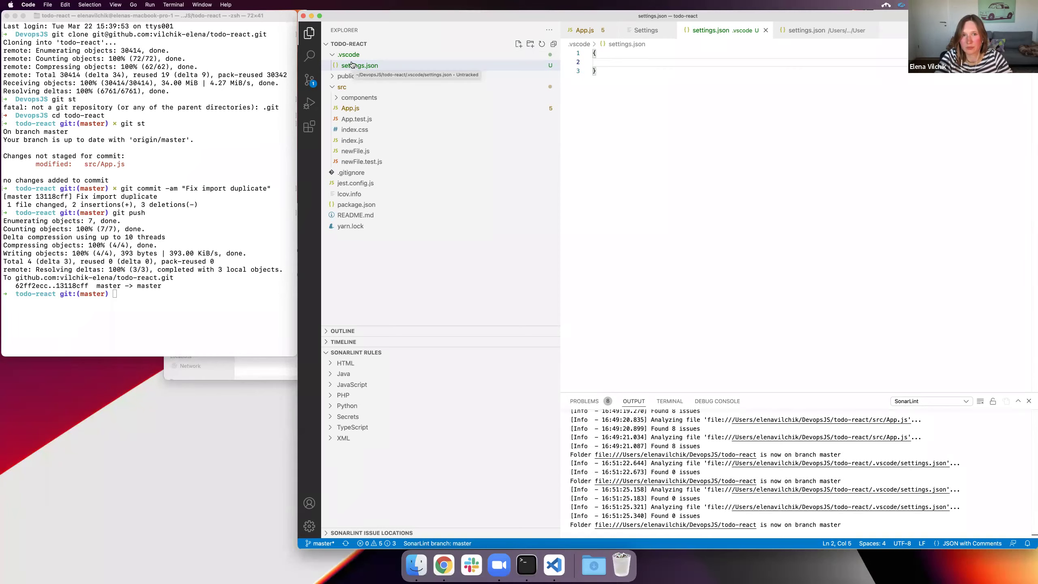
{"action": "left_click", "coordinate": [349, 55]}
{"action": "key", "text": "super+BackSpace"}
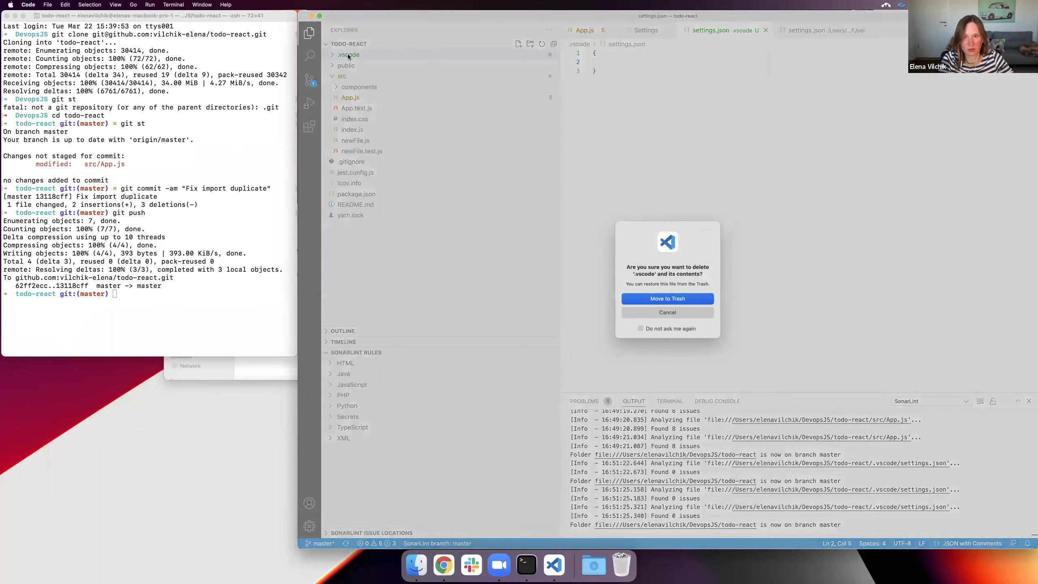
{"action": "key", "text": "Return"}
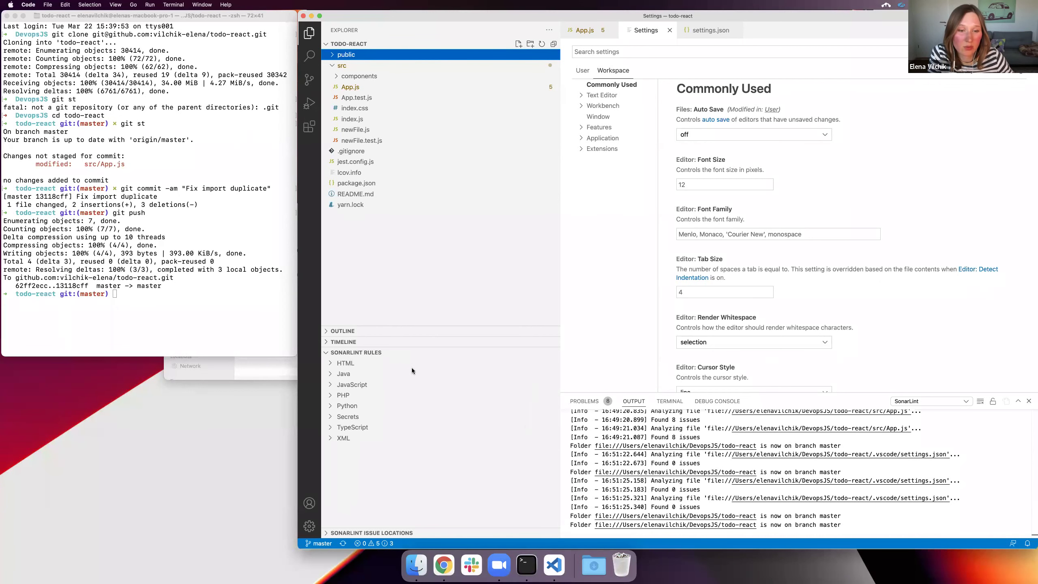
Check the SonarLint quick fixes offered in App.js for the commented-out code on line 12 and the NaN comparison on line 30
{"action": "left_click", "coordinate": [588, 30]}
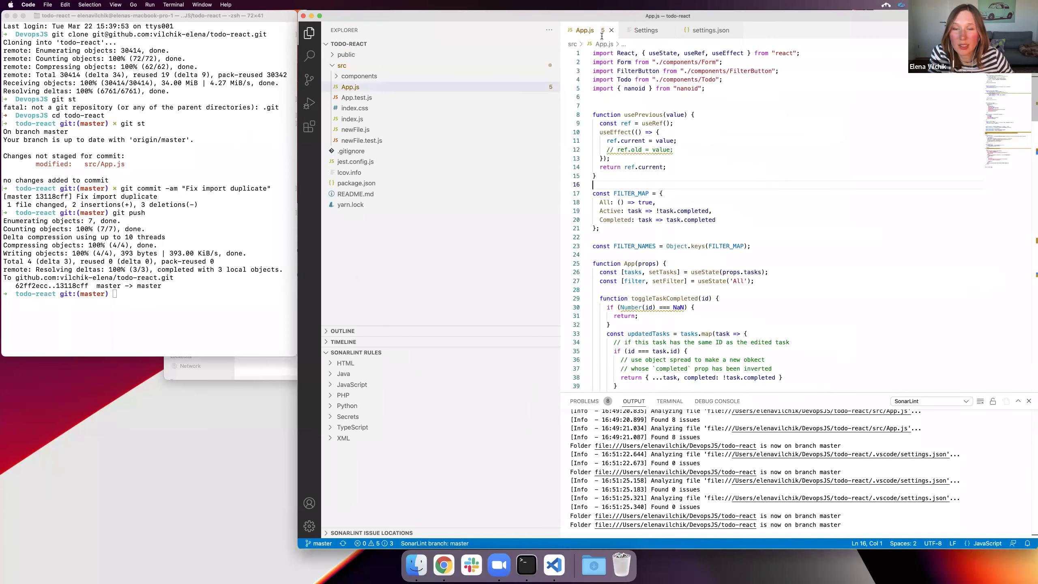
{"action": "left_click", "coordinate": [649, 193]}
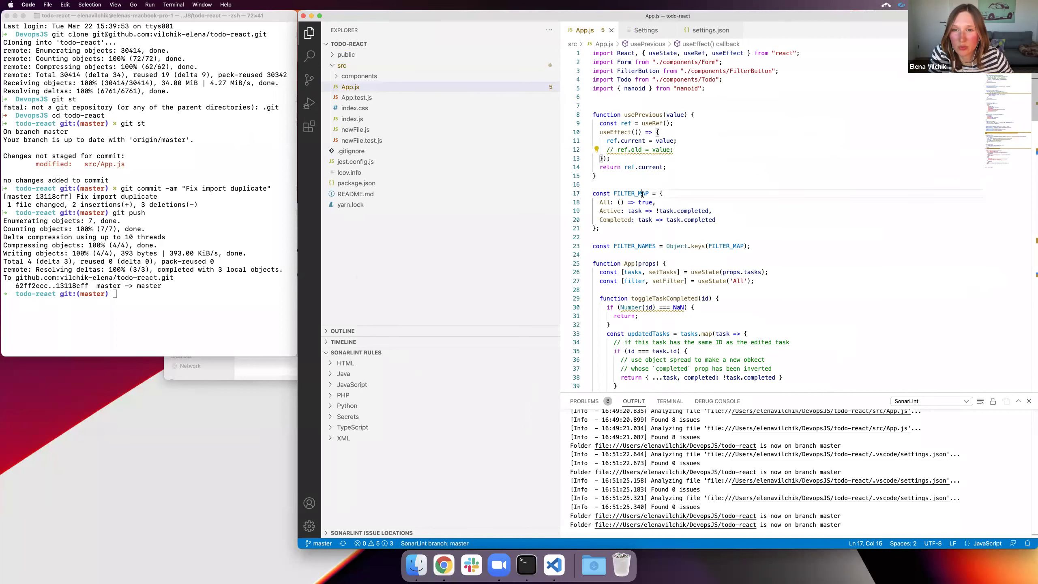
{"action": "scroll", "coordinate": [647, 174], "scroll_direction": "down", "scroll_amount": 2}
{"action": "scroll", "coordinate": [648, 172], "scroll_direction": "up", "scroll_amount": 2}
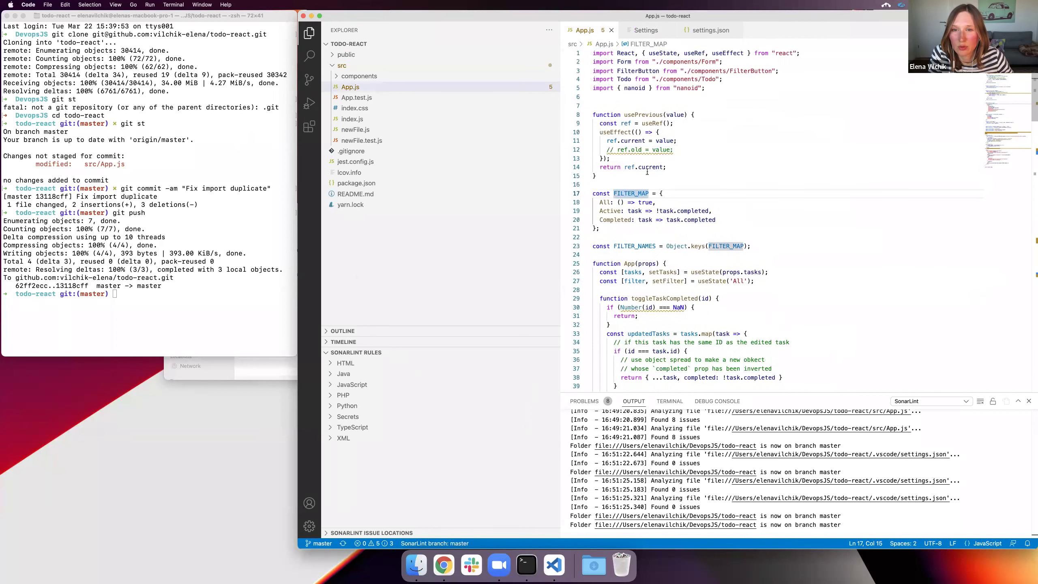
{"action": "left_click", "coordinate": [615, 149]}
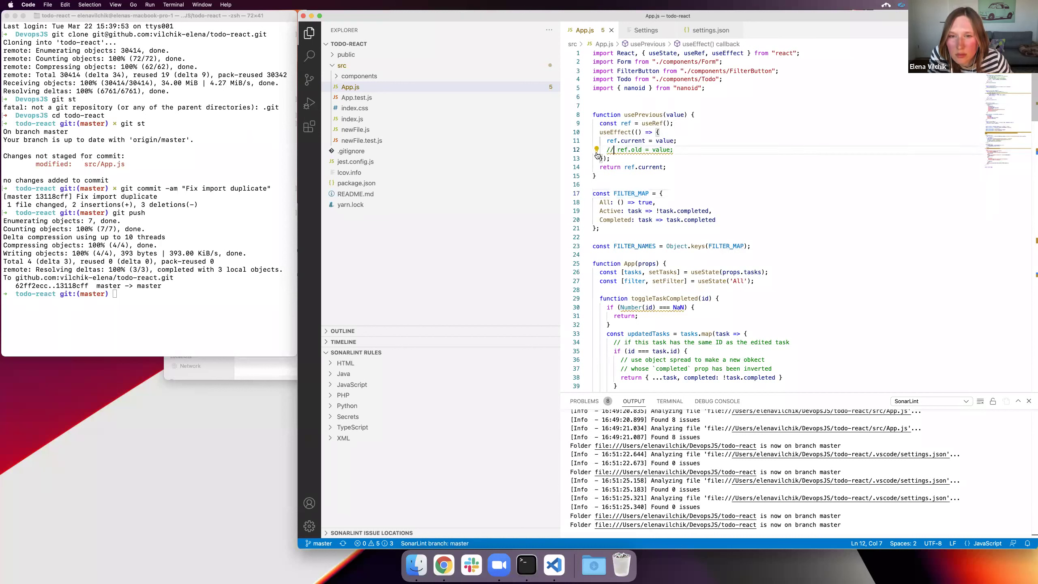
{"action": "left_click", "coordinate": [597, 150]}
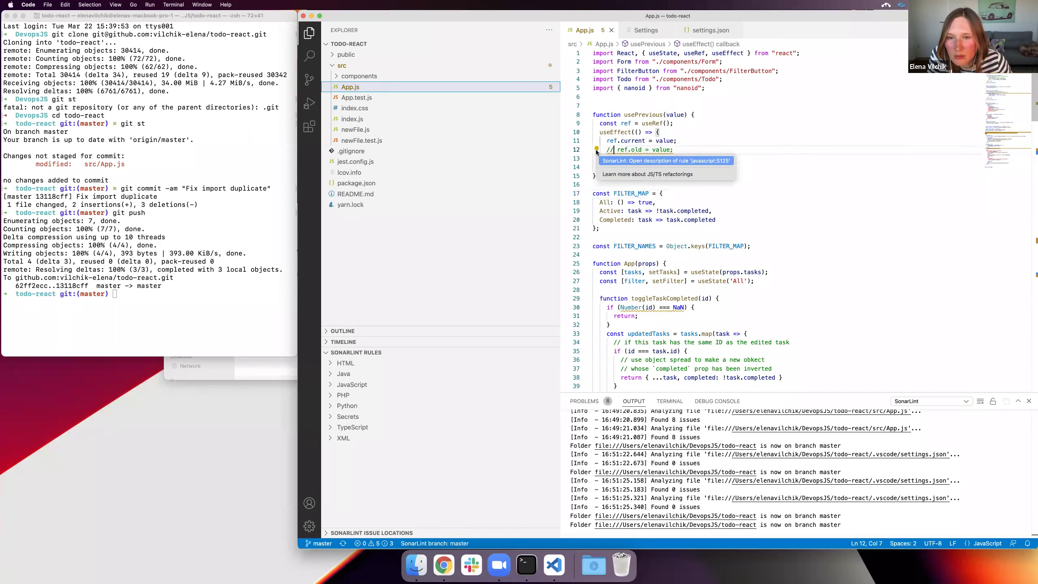
{"action": "left_click", "coordinate": [628, 307]}
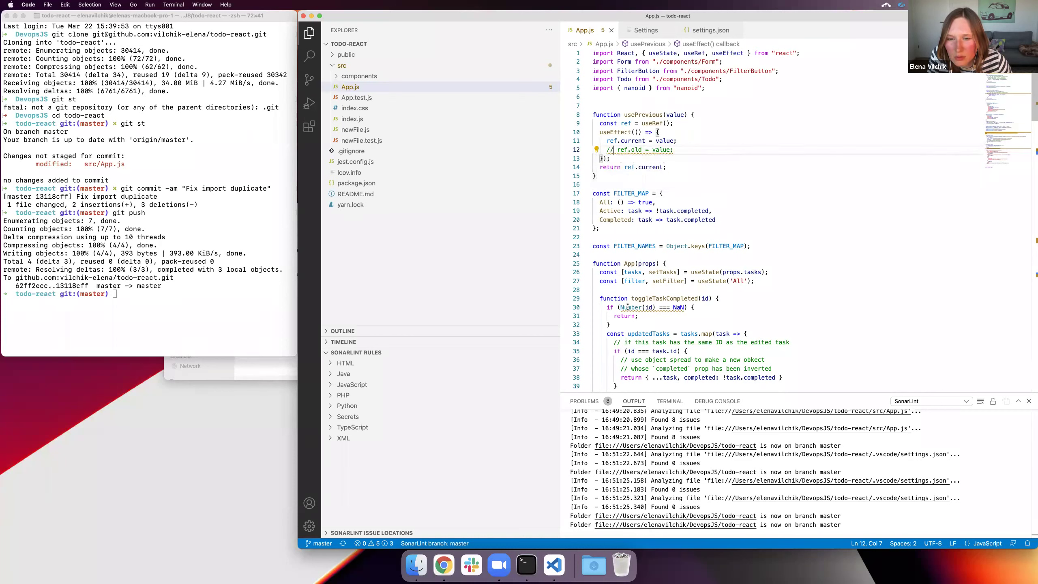
{"action": "left_click", "coordinate": [595, 307]}
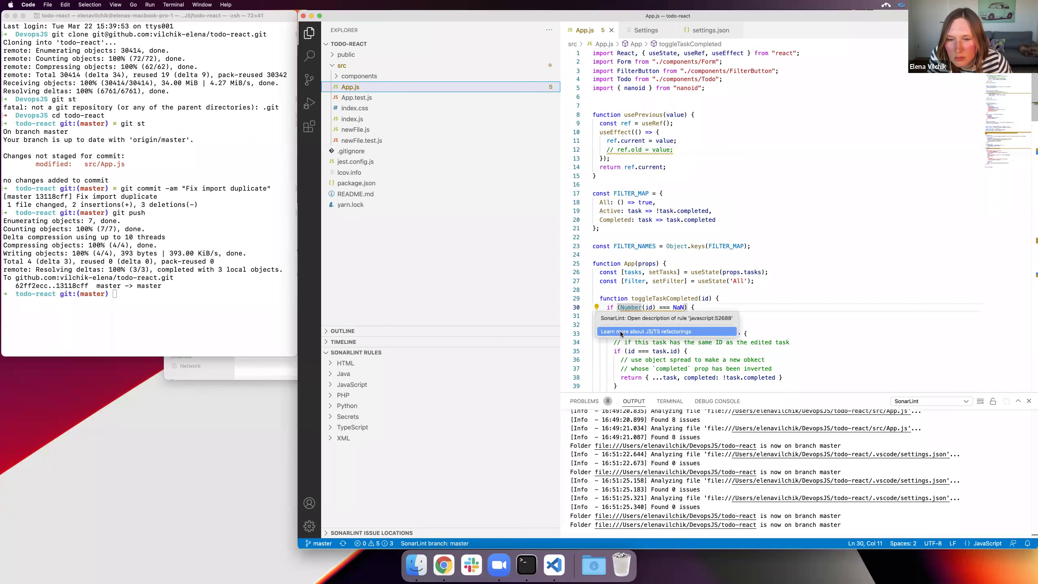
{"action": "key", "text": "Escape"}
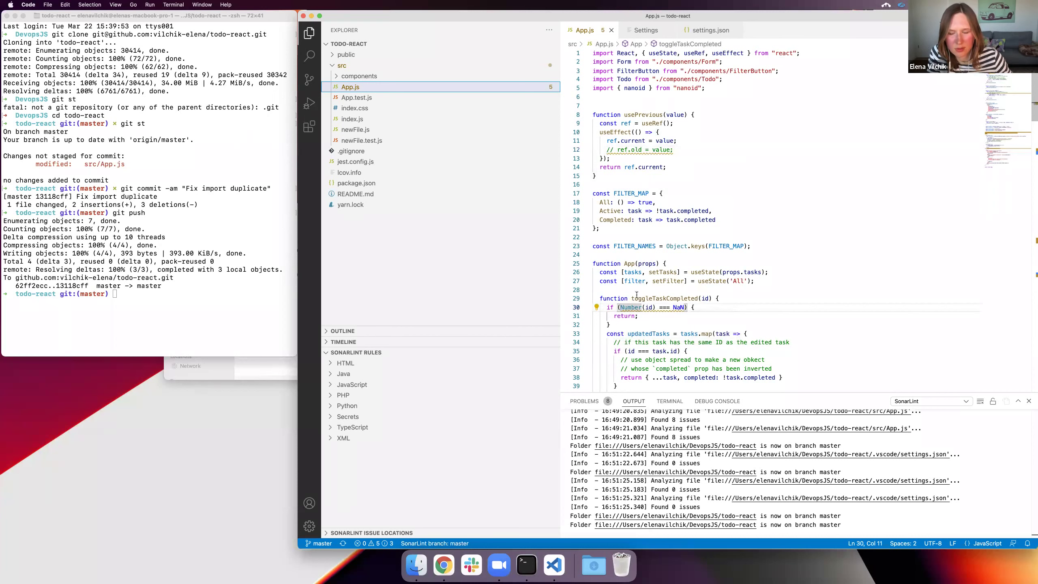
Expand the JavaScript group of the SonarLint rules and examine which rules are on or off
{"action": "scroll", "coordinate": [637, 296], "scroll_direction": "down", "scroll_amount": 5}
{"action": "scroll", "coordinate": [636, 297], "scroll_direction": "down", "scroll_amount": 5}
{"action": "scroll", "coordinate": [637, 296], "scroll_direction": "up", "scroll_amount": 2}
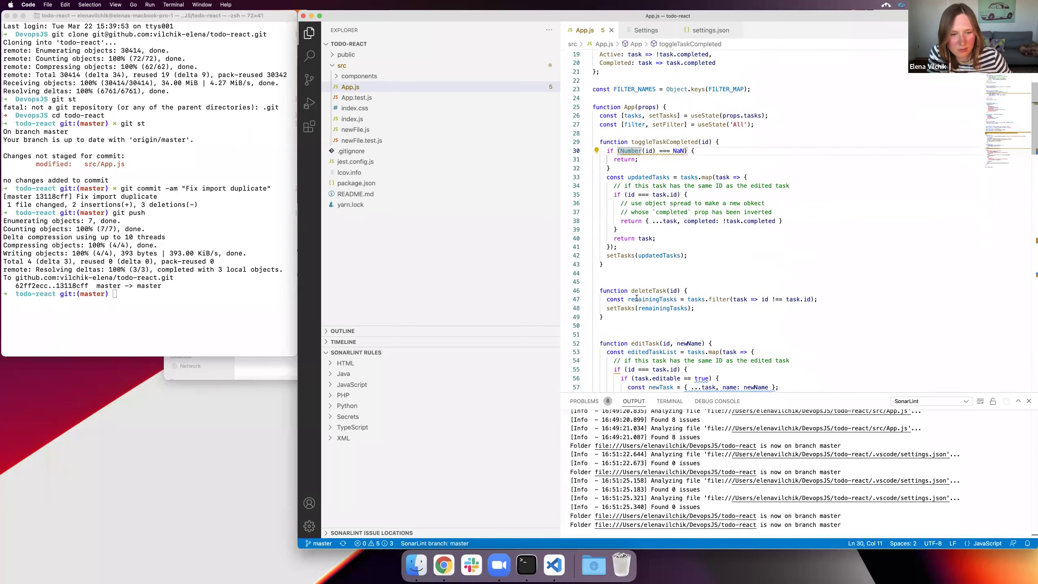
{"action": "left_click", "coordinate": [344, 387]}
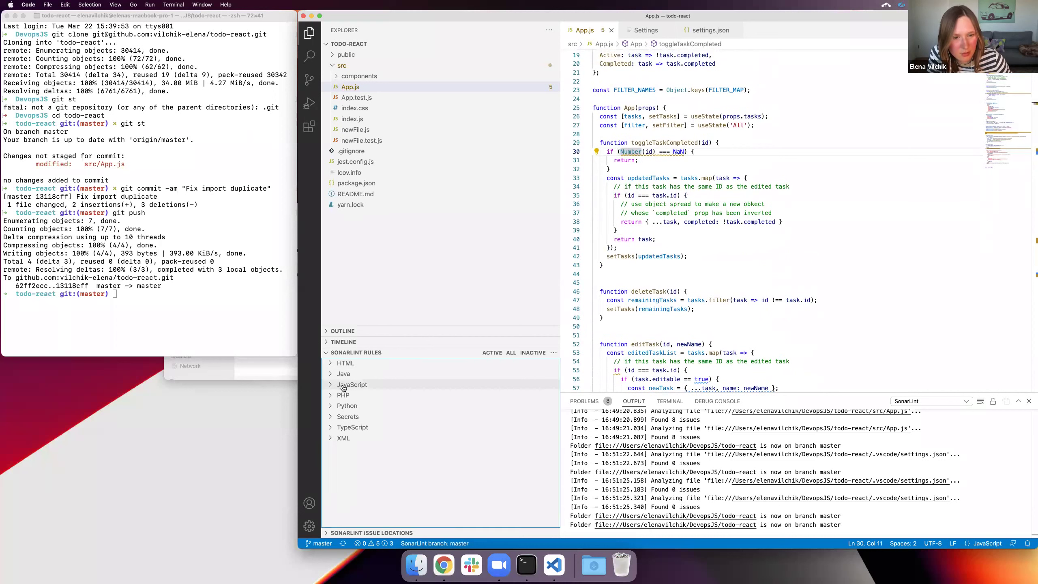
{"action": "mouse_move", "coordinate": [511, 399]}
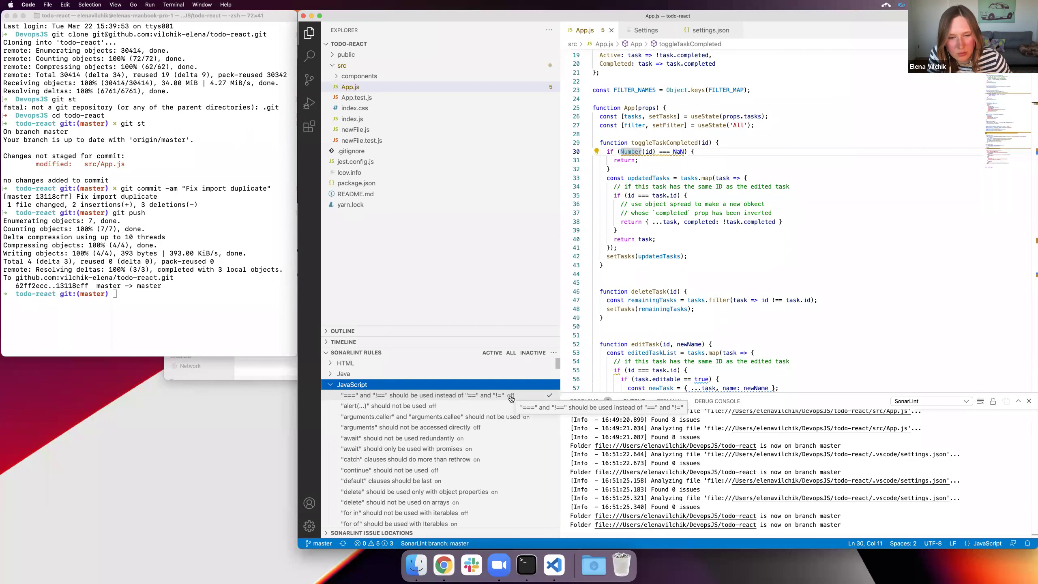
{"action": "scroll", "coordinate": [512, 409], "scroll_direction": "down", "scroll_amount": 5}
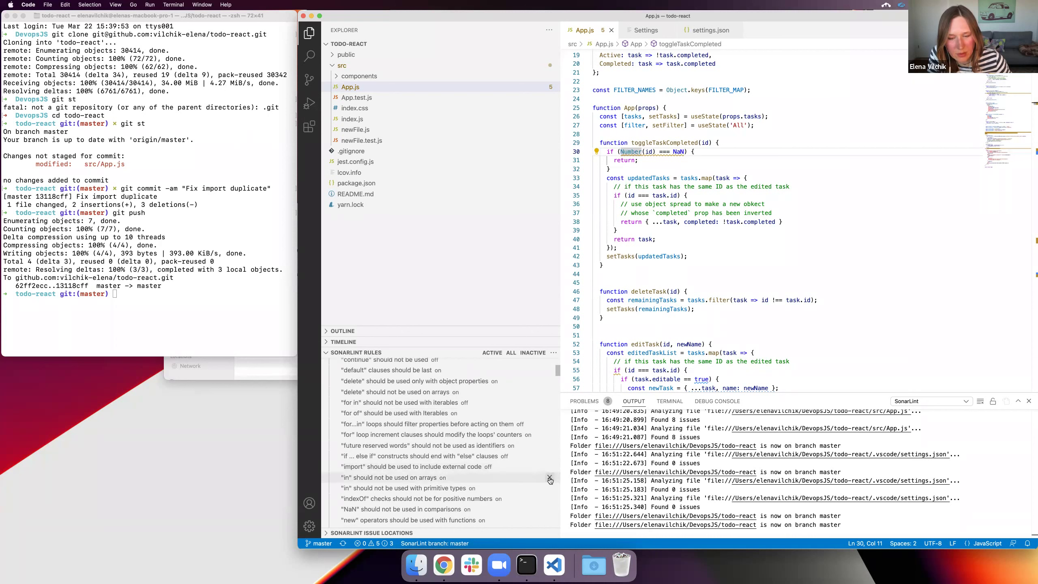
{"action": "scroll", "coordinate": [550, 481], "scroll_direction": "up", "scroll_amount": 1}
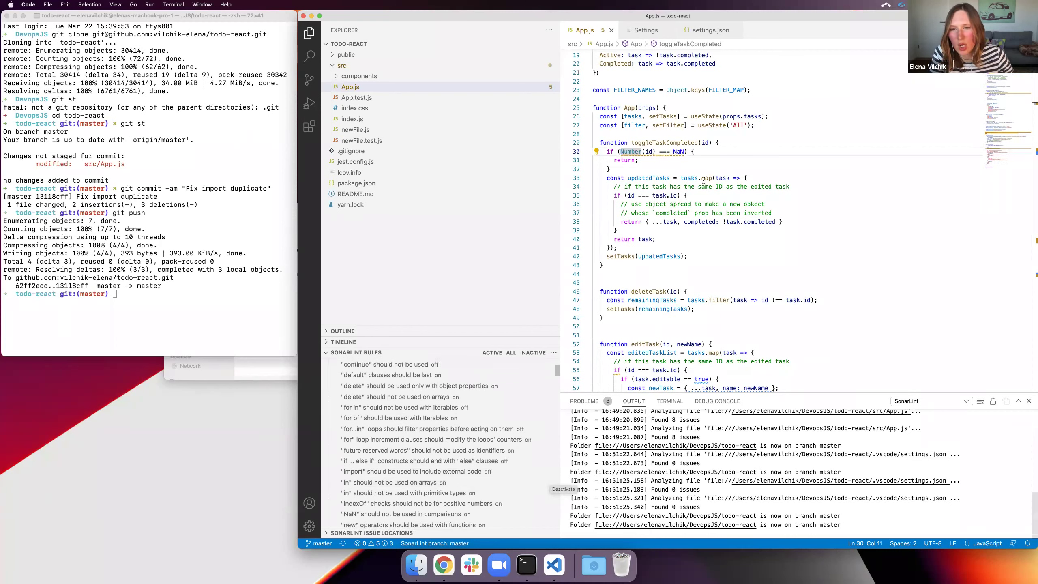
{"action": "scroll", "coordinate": [664, 138], "scroll_direction": "down", "scroll_amount": 1}
Recheck the quick fixes offered for the Number(id) === NaN condition in toggleTaskCompleted
{"action": "left_click", "coordinate": [664, 138]}
{"action": "scroll", "coordinate": [639, 181], "scroll_direction": "up", "scroll_amount": 5}
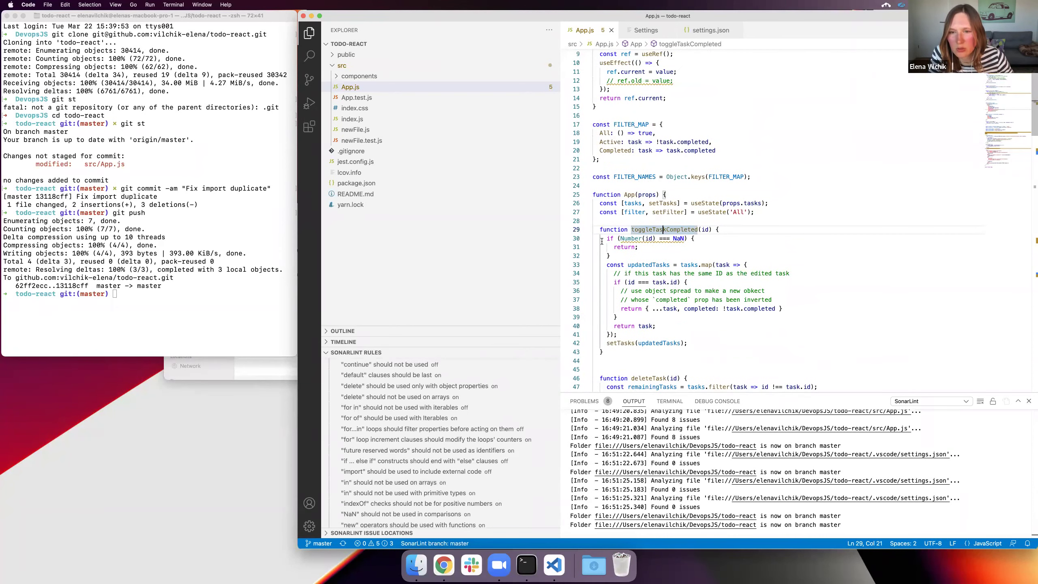
{"action": "left_click", "coordinate": [635, 239]}
{"action": "scroll", "coordinate": [630, 230], "scroll_direction": "down", "scroll_amount": 2}
{"action": "left_click", "coordinate": [597, 202]}
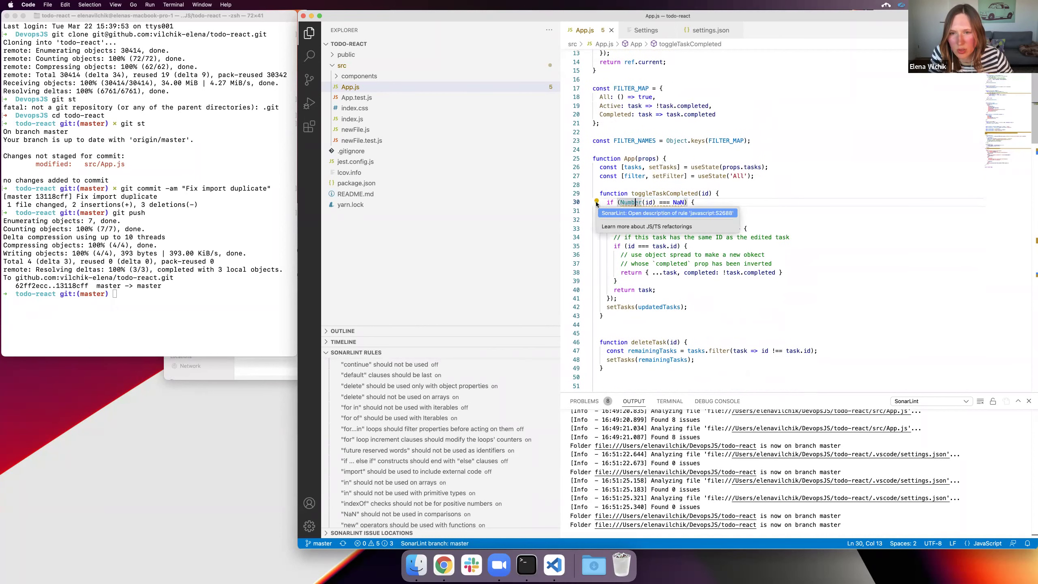
{"action": "key", "text": "Escape"}
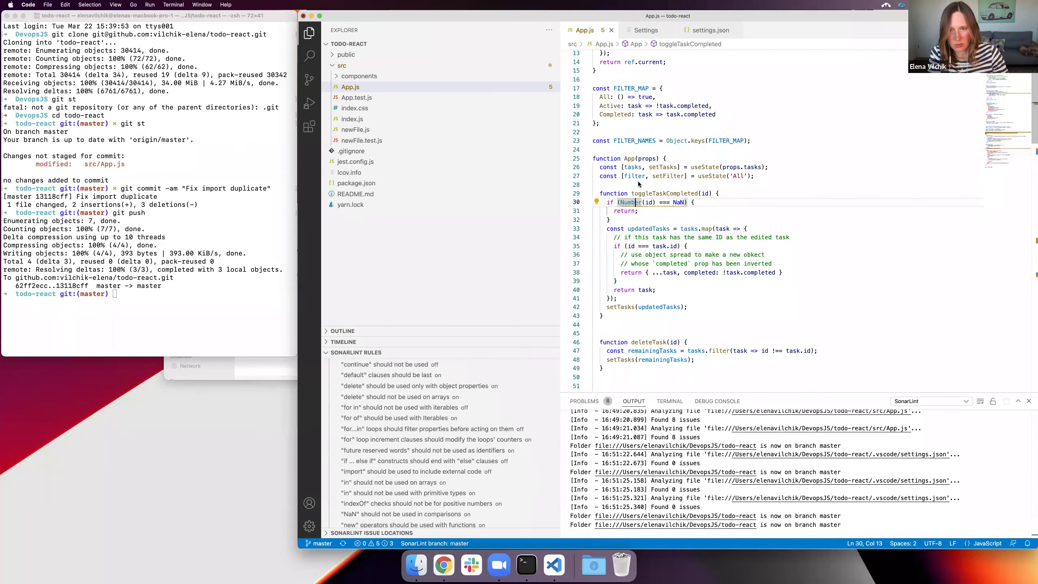
Quit Visual Studio Code and try to relaunch it with a system search for "vscode"
{"action": "key", "text": "cmd+m"}
{"action": "key", "text": "super+space"}
{"action": "type", "text": "vscode"}
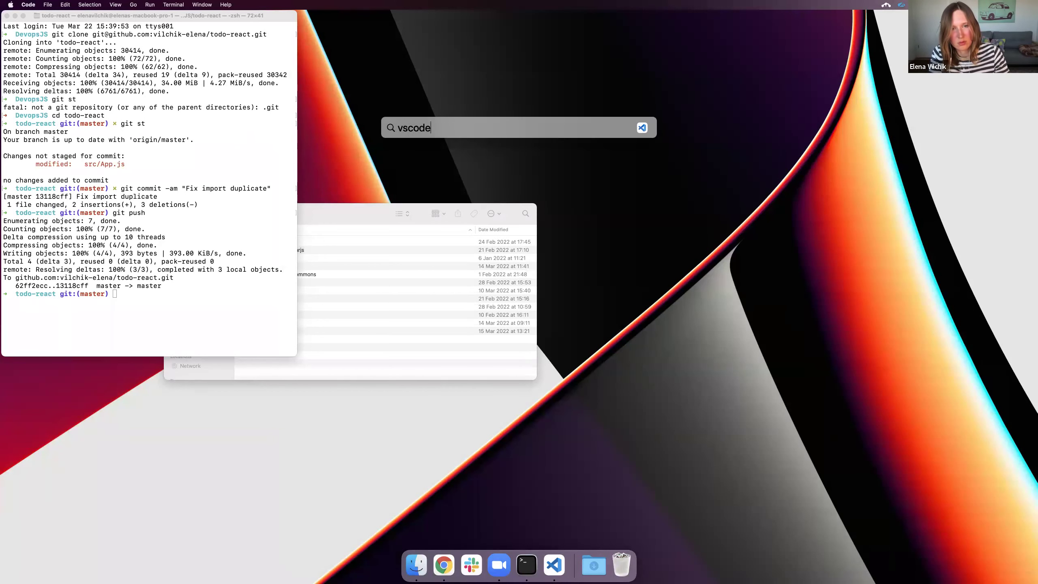
{"action": "key", "text": "Return"}
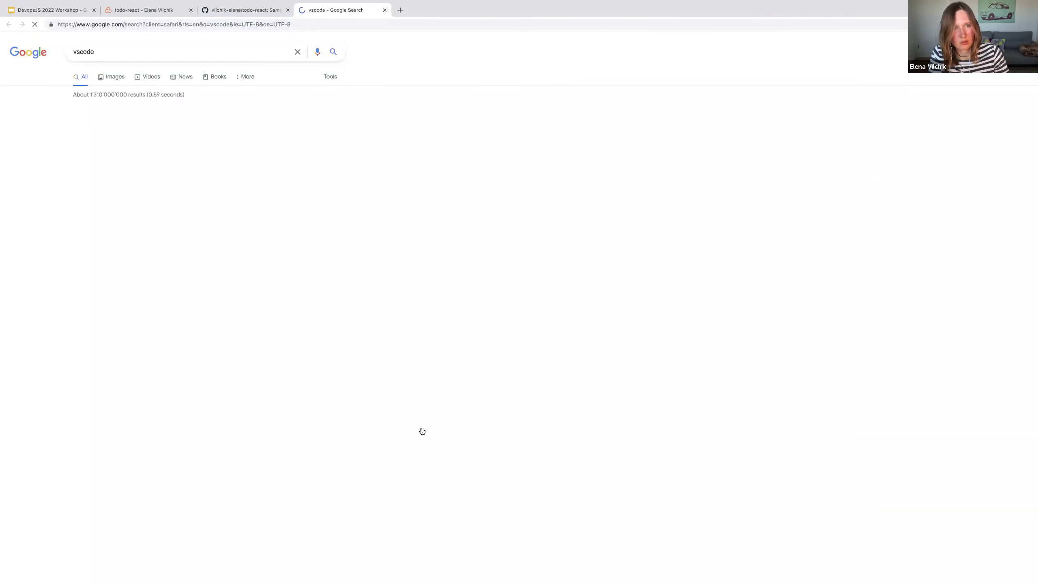
{"action": "key", "text": "super+w"}
{"action": "key", "text": "ctrl+Left"}
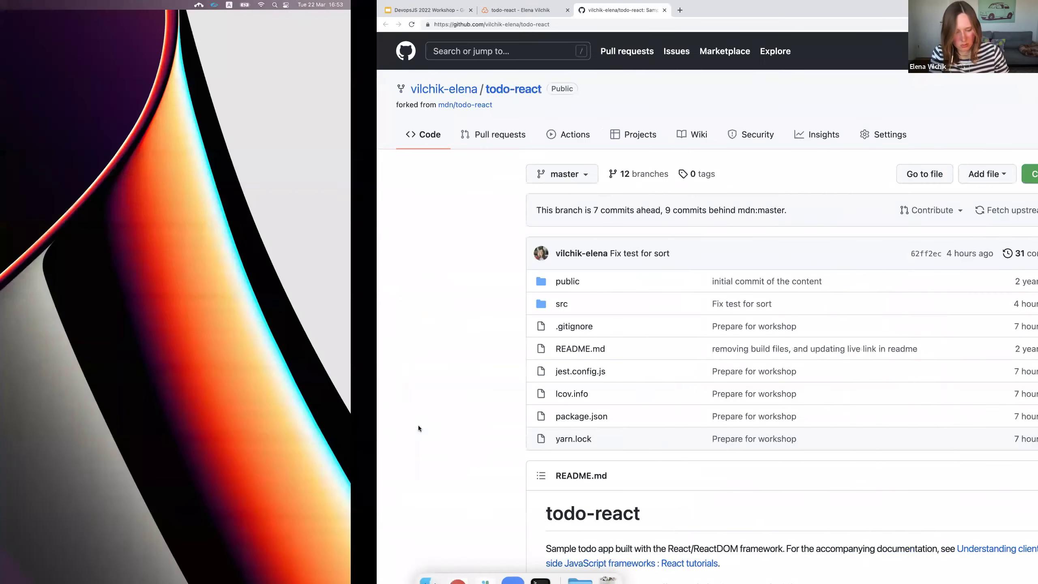
{"action": "key", "text": "super+space"}
{"action": "type", "text": "vscode"}
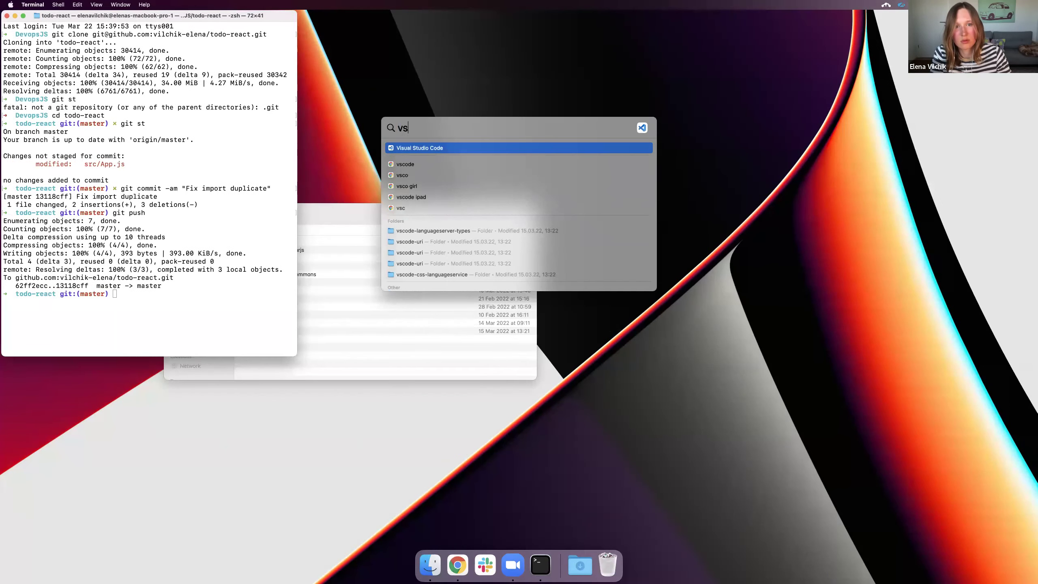
{"action": "key", "text": "Return"}
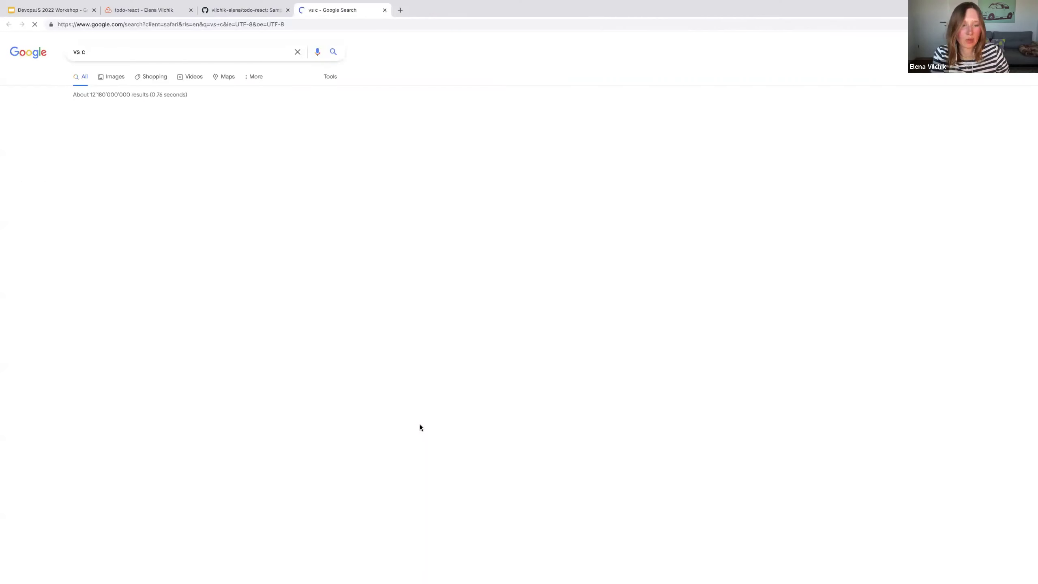
{"action": "key", "text": "super+w"}
{"action": "key", "text": "ctrl+Left"}
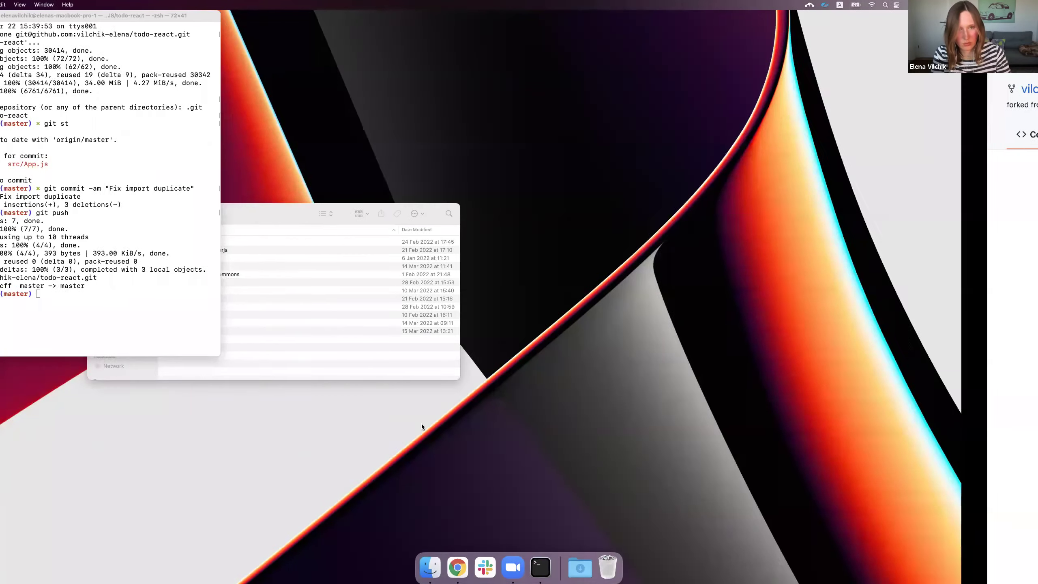
Relaunch Visual Studio Code through a system search for "vis"
{"action": "key", "text": "super+space"}
{"action": "type", "text": "vs"}
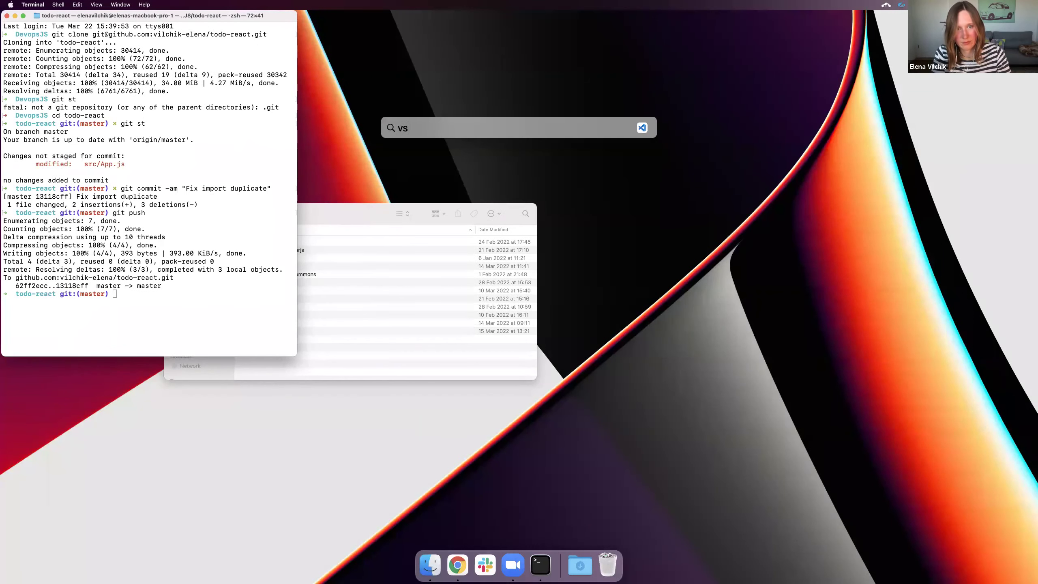
{"action": "key", "text": "Down"}
{"action": "key", "text": "Down"}
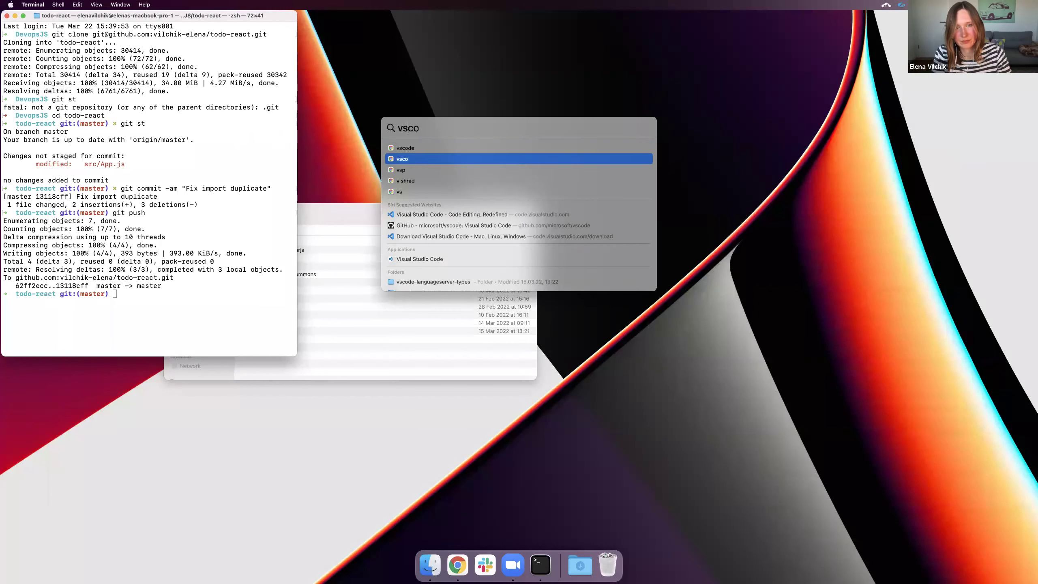
{"action": "key", "text": "BackSpace"}
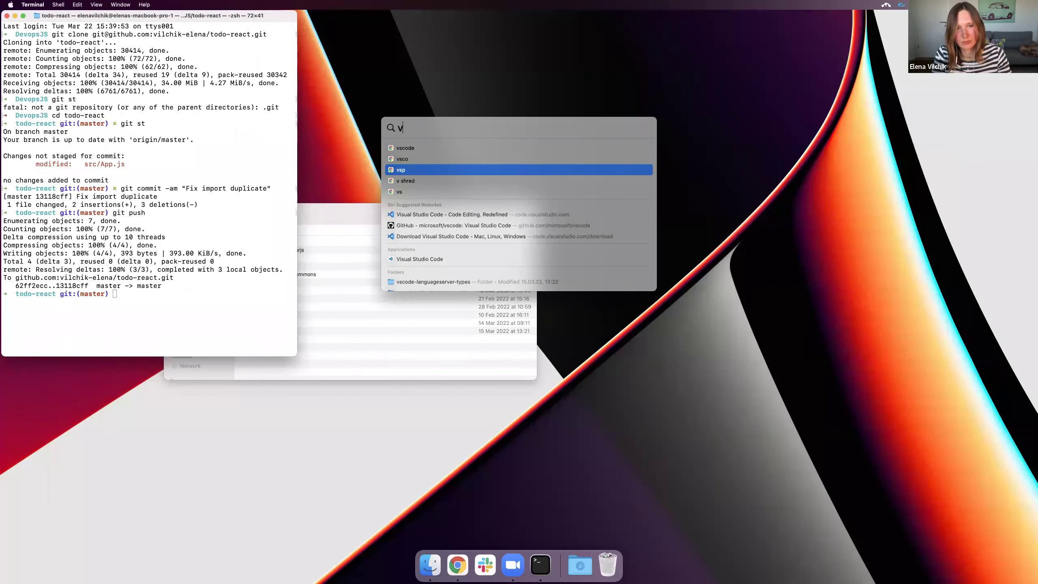
{"action": "type", "text": "is"}
{"action": "key", "text": "Return"}
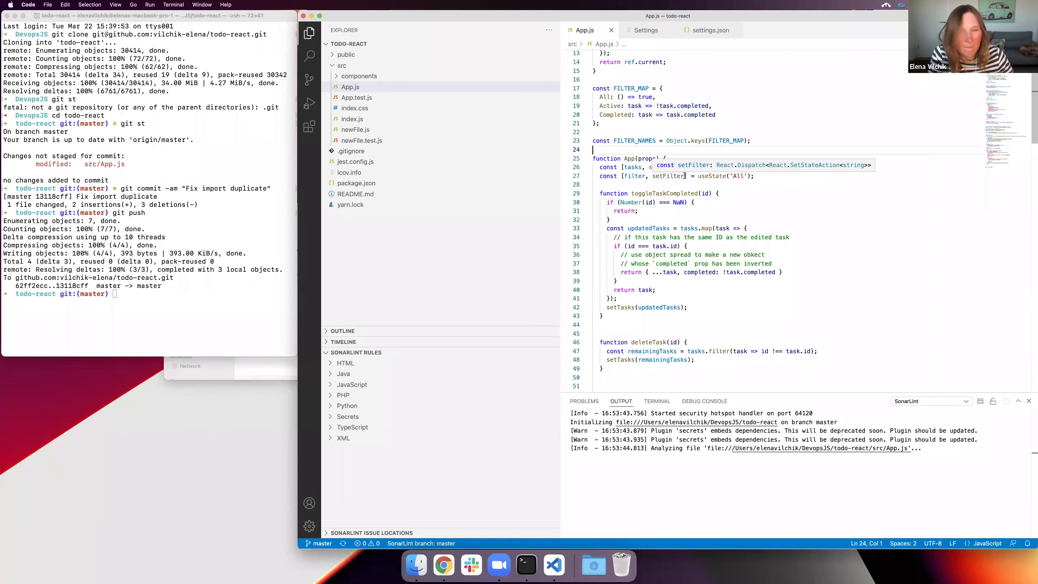
Check the SonarLint actions for the NaN comparison on line 30 of App.js after the restart
{"action": "scroll", "coordinate": [641, 165], "scroll_direction": "down", "scroll_amount": 2}
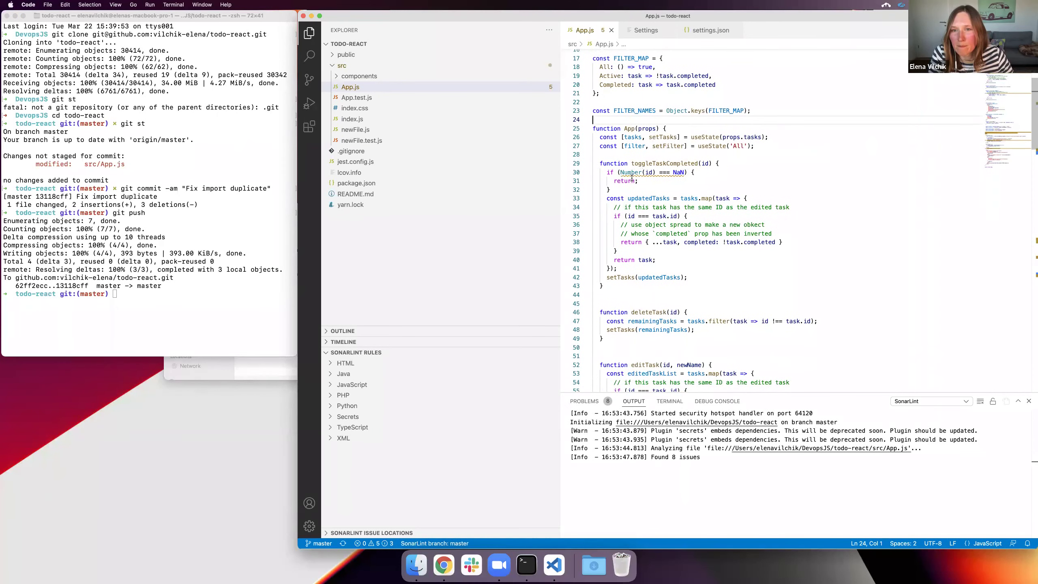
{"action": "left_click", "coordinate": [628, 172]}
{"action": "left_click", "coordinate": [597, 172]}
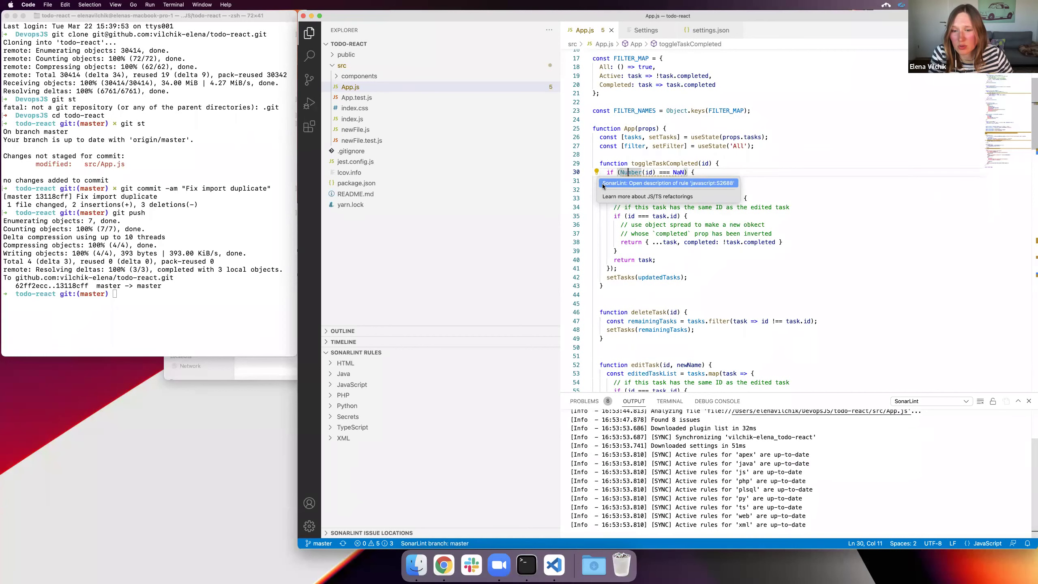
{"action": "left_click", "coordinate": [619, 183]}
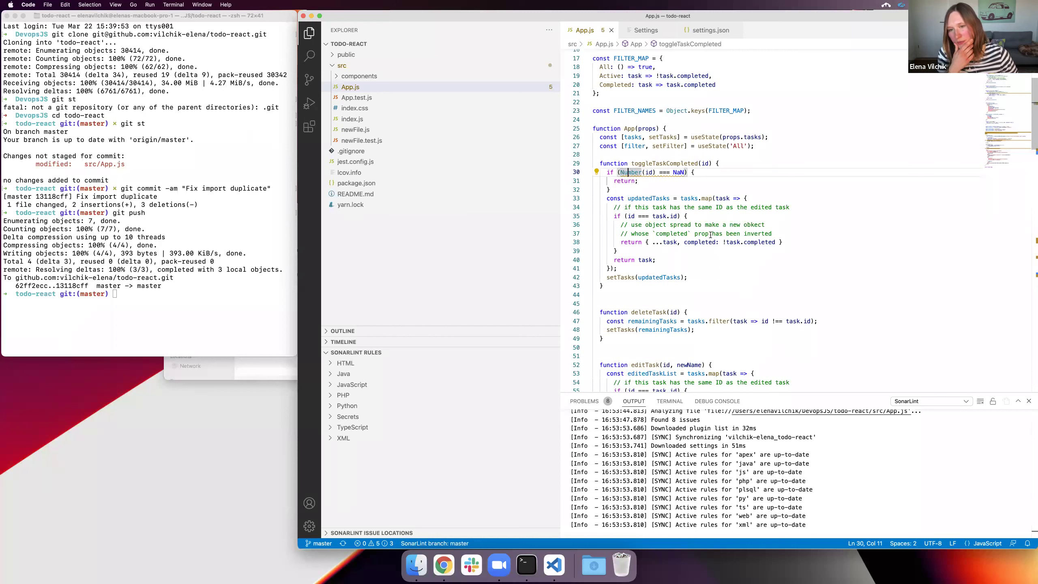
{"action": "left_click", "coordinate": [671, 269]}
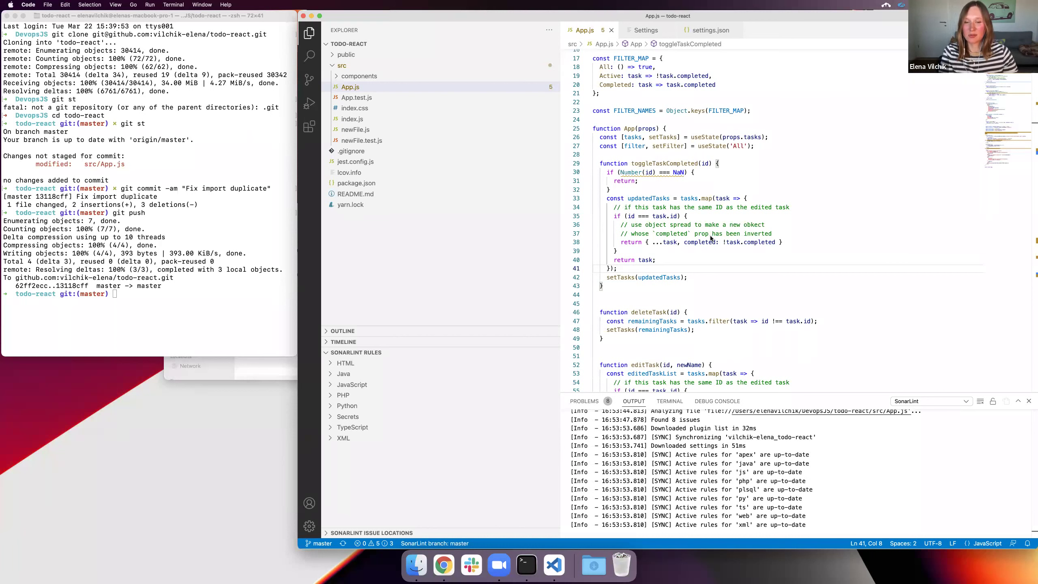
{"action": "left_click", "coordinate": [713, 283]}
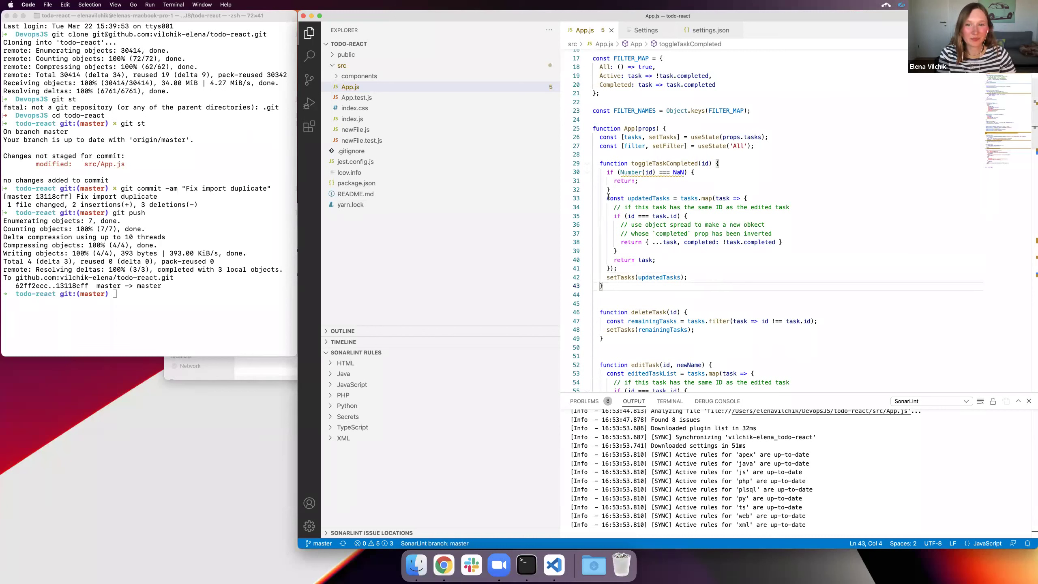
{"action": "scroll", "coordinate": [735, 208], "scroll_direction": "up", "scroll_amount": 5}
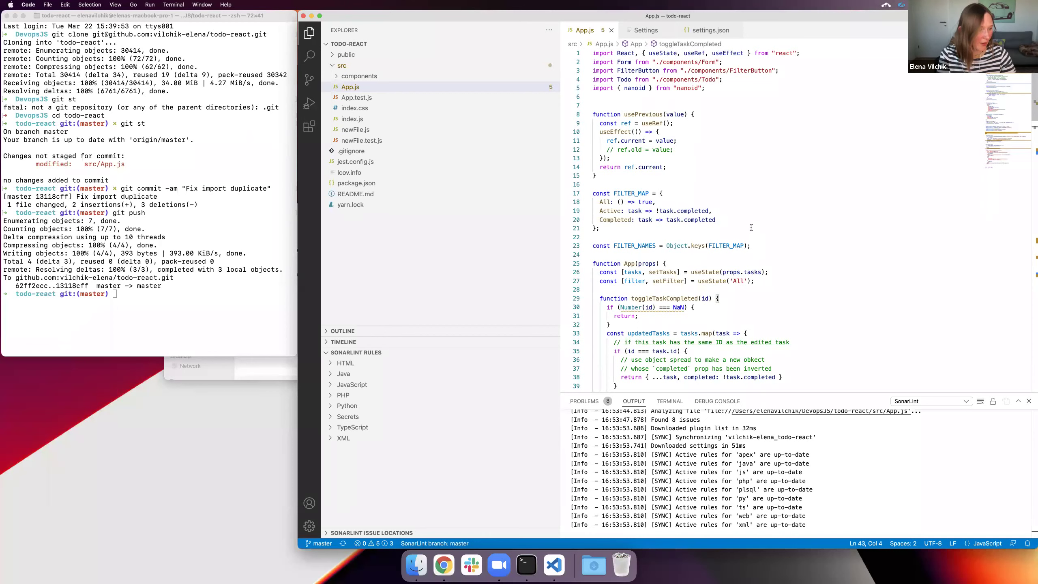
Switch to the browser and inspect the coverage section of the todo-react project summary in SonarCloud
{"action": "key", "text": "ctrl+Right"}
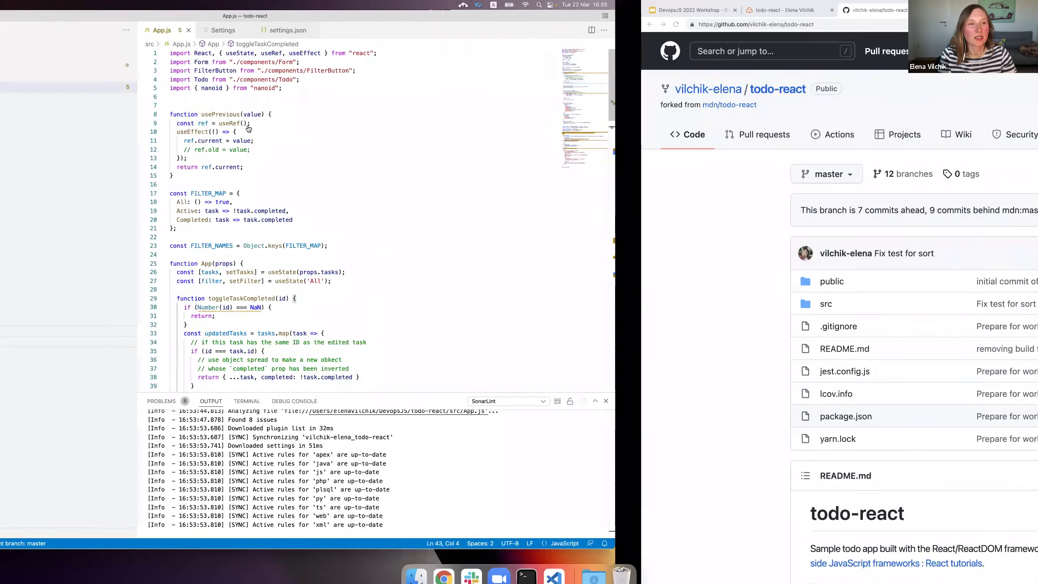
{"action": "left_click", "coordinate": [126, 12]}
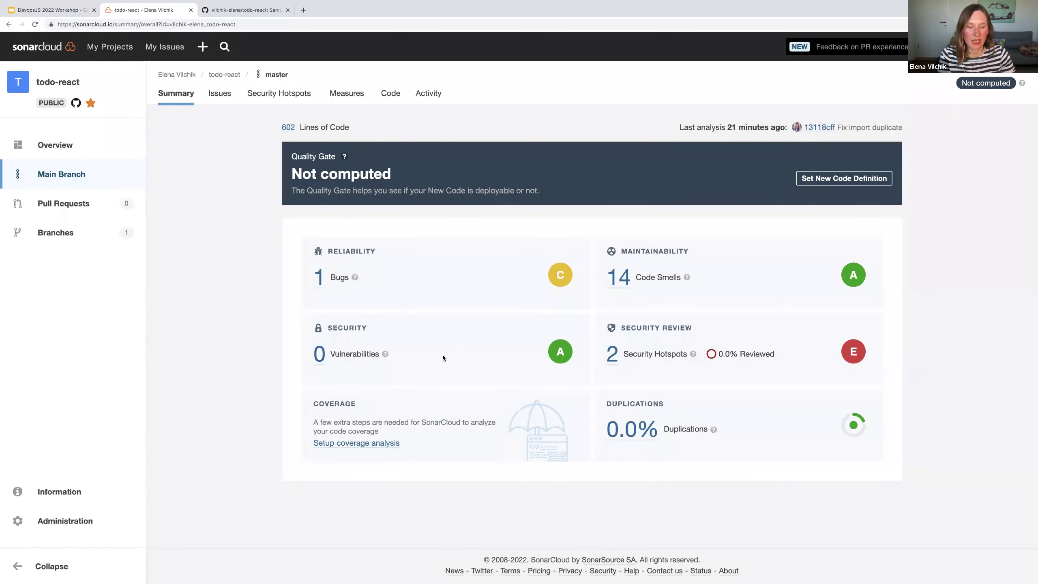
{"action": "left_click_drag", "start_coordinate": [313, 404], "coordinate": [420, 444]}
{"action": "left_click", "coordinate": [507, 429]}
{"action": "left_click", "coordinate": [312, 405]}
{"action": "left_click", "coordinate": [419, 426]}
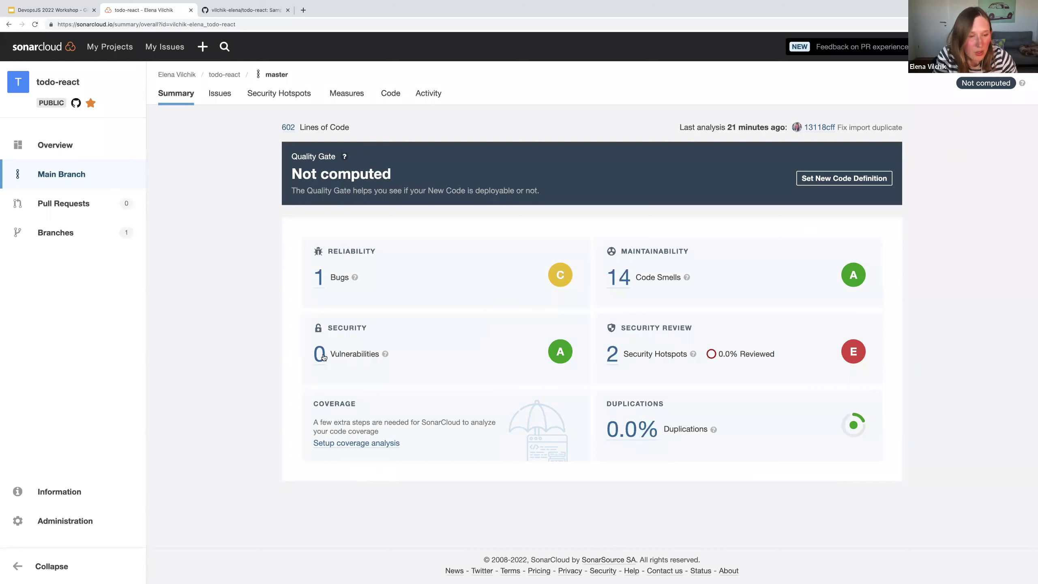
Open the Analysis Method administration page of todo-react and turn off SonarCloud Automatic Analysis
{"action": "left_click", "coordinate": [68, 522]}
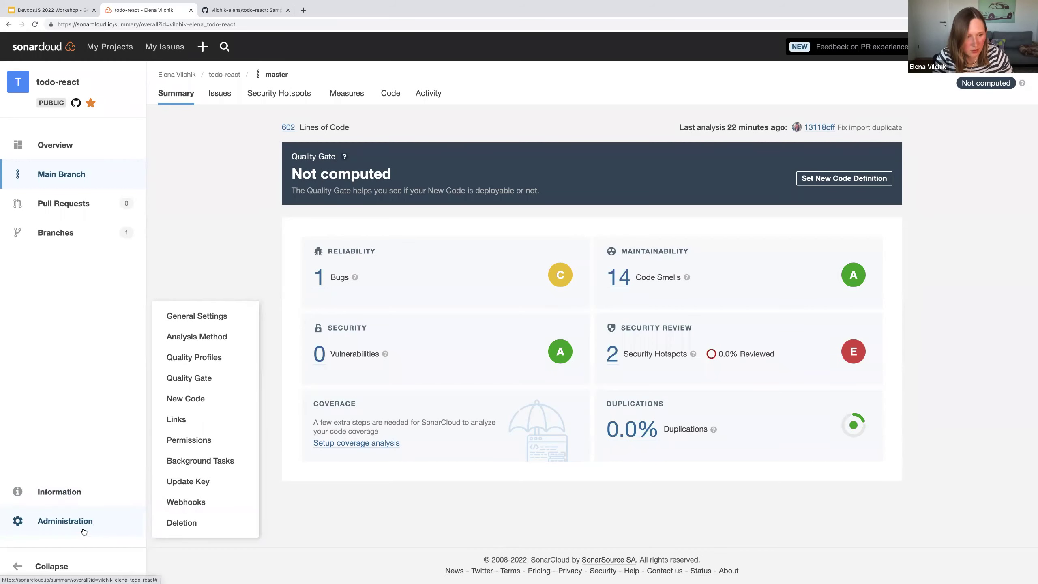
{"action": "left_click", "coordinate": [91, 469]}
{"action": "left_click", "coordinate": [118, 519]}
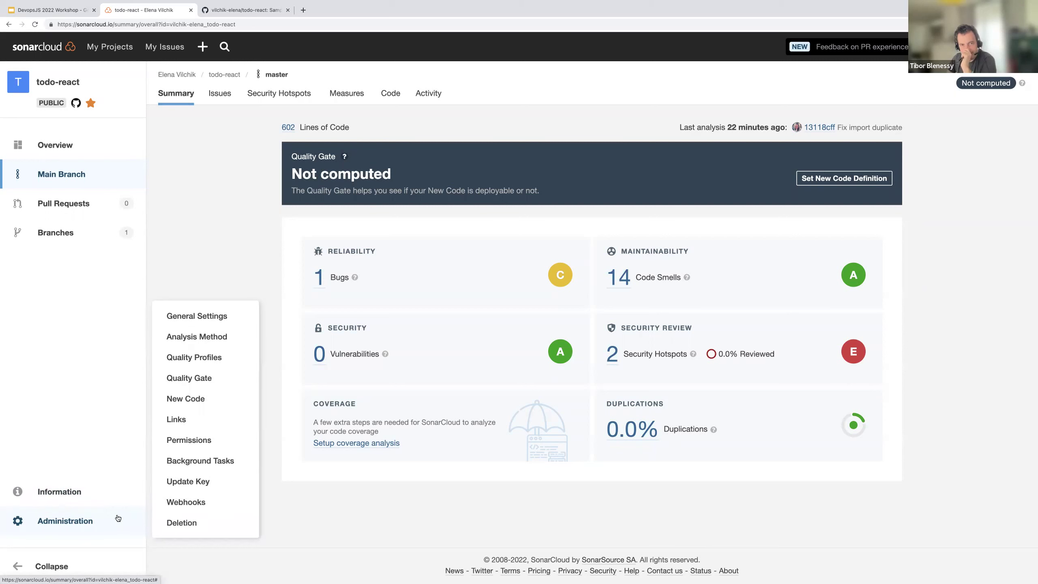
{"action": "left_click", "coordinate": [214, 338]}
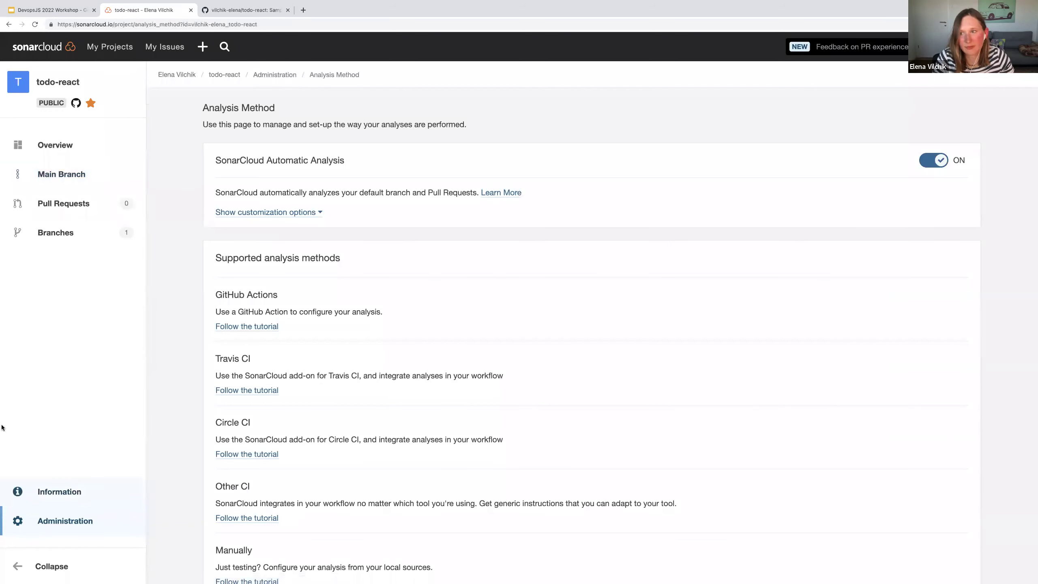
{"action": "left_click_drag", "start_coordinate": [399, 165], "coordinate": [183, 160]}
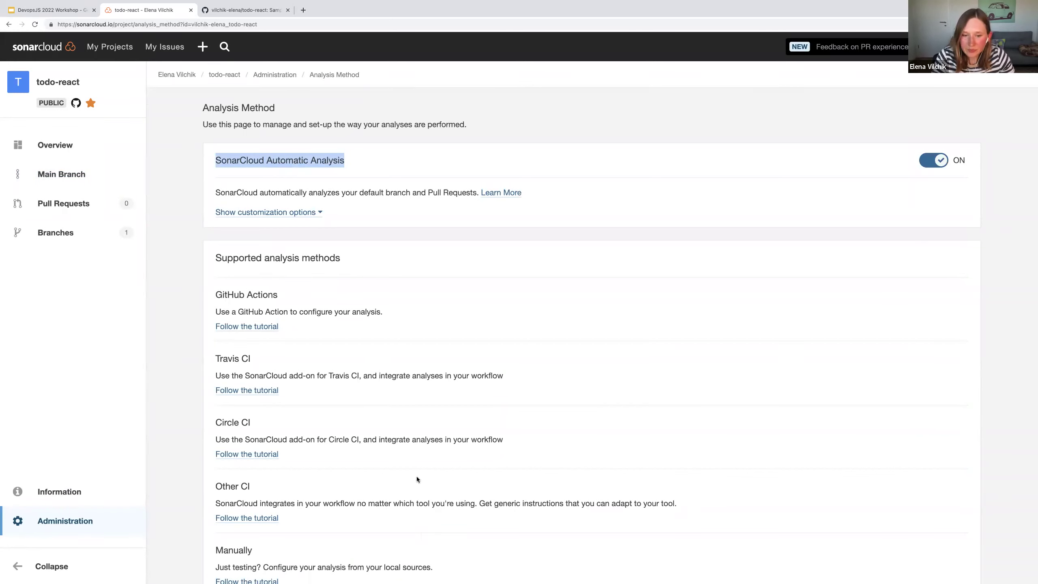
{"action": "left_click", "coordinate": [934, 160]}
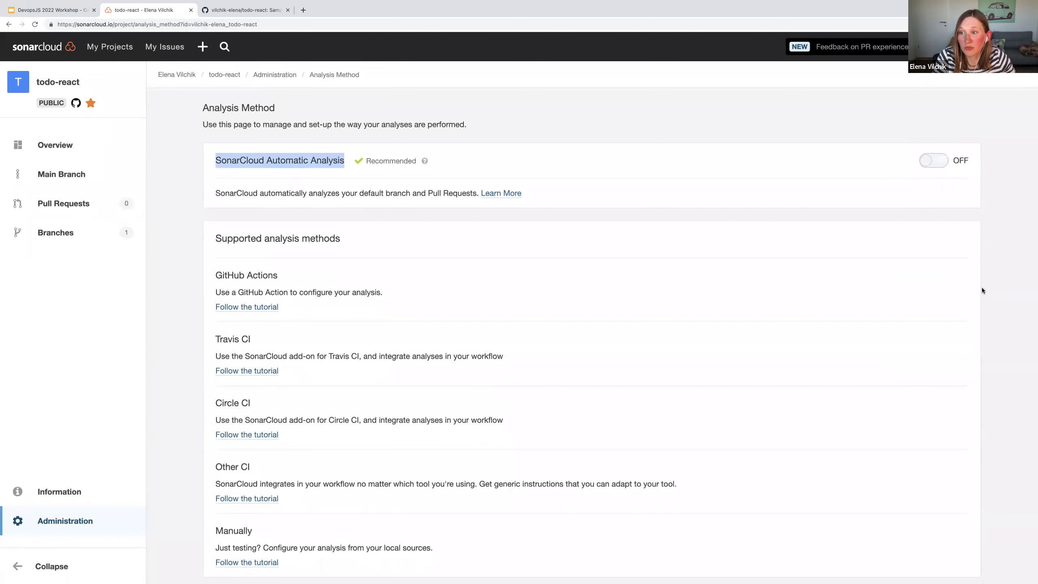
{"action": "left_click", "coordinate": [746, 221]}
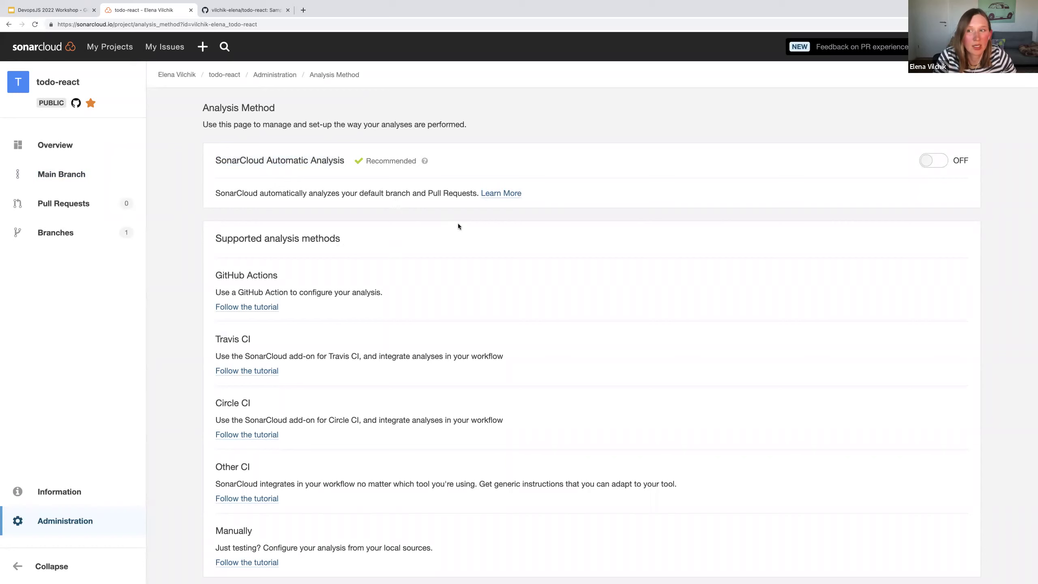
Review the supported analysis methods and open the tutorial for GitHub Actions
{"action": "scroll", "coordinate": [462, 225], "scroll_direction": "down", "scroll_amount": 2}
{"action": "left_click_drag", "start_coordinate": [210, 213], "coordinate": [334, 248]}
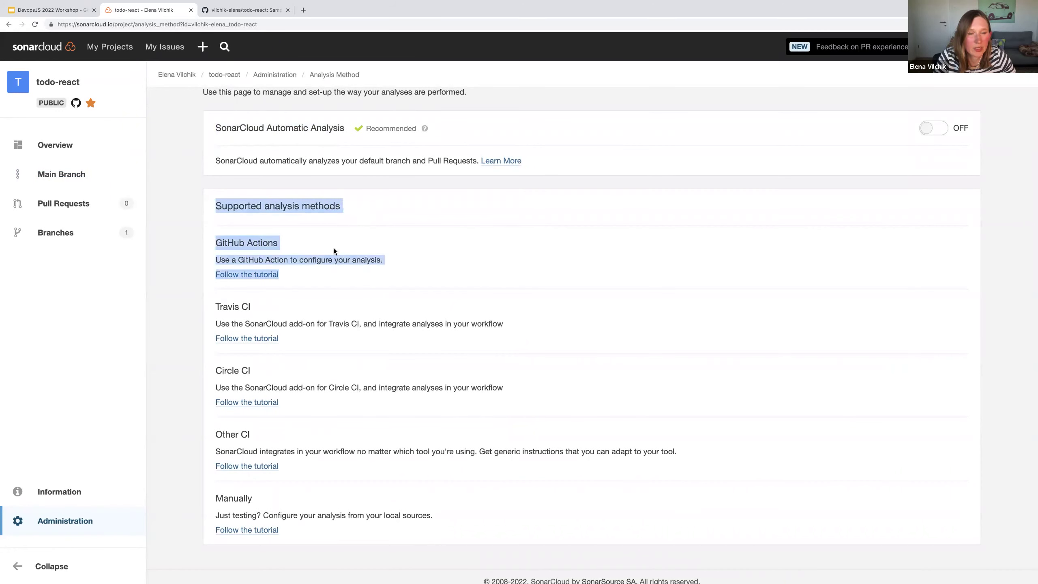
{"action": "left_click", "coordinate": [334, 249]}
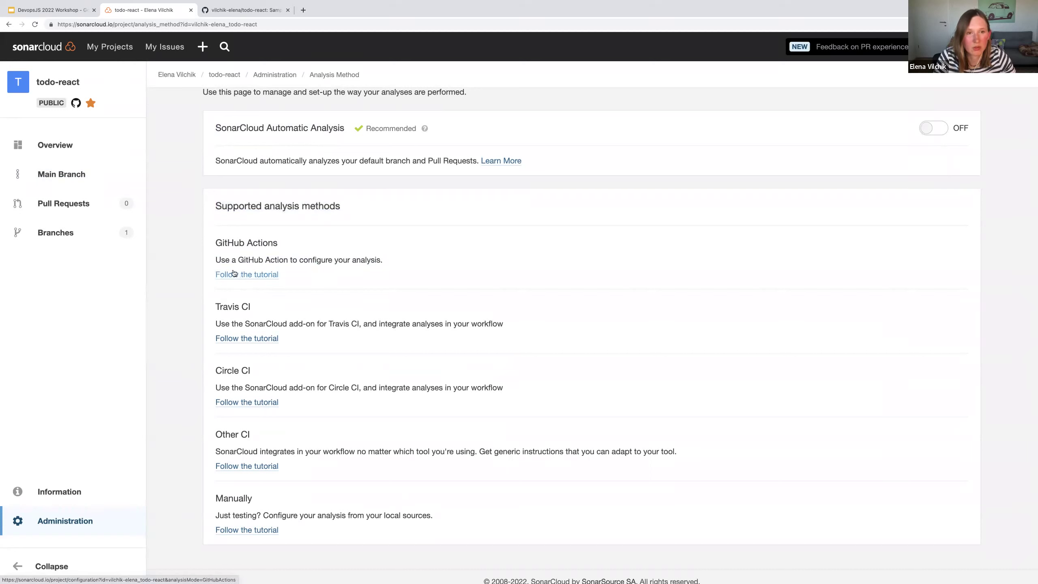
{"action": "left_click_drag", "start_coordinate": [216, 128], "coordinate": [345, 129]}
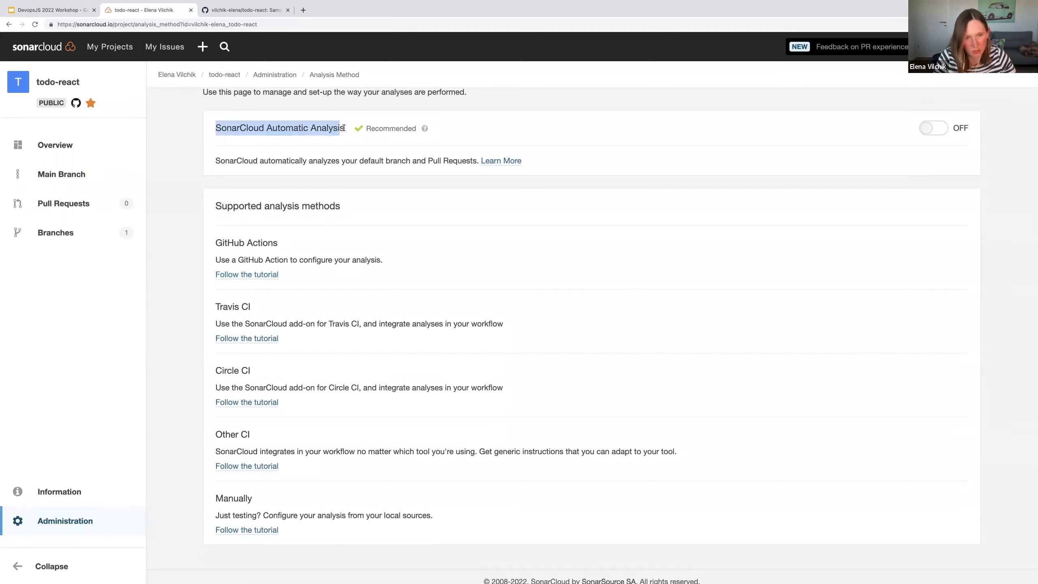
{"action": "left_click", "coordinate": [249, 276]}
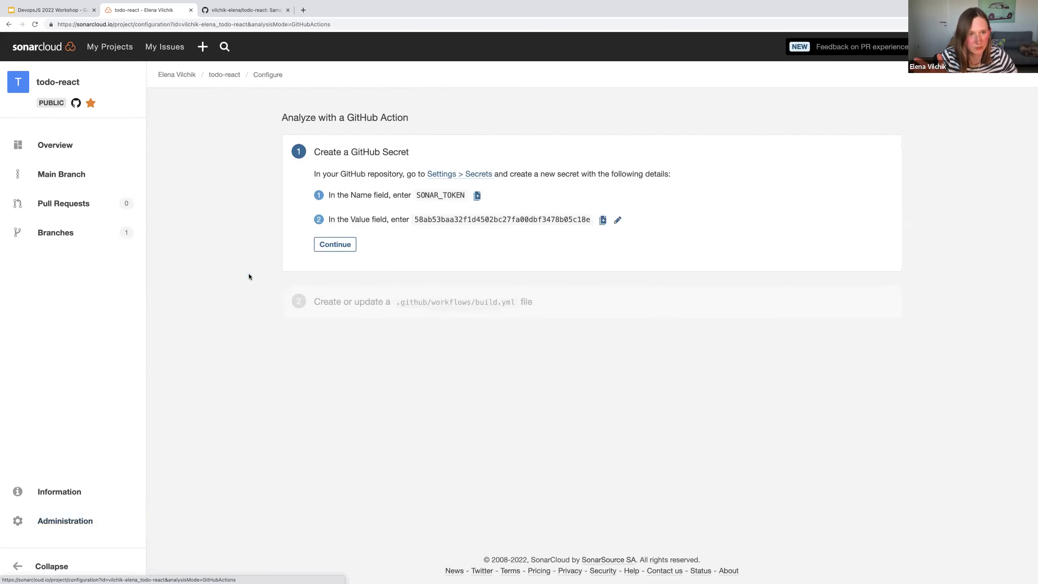
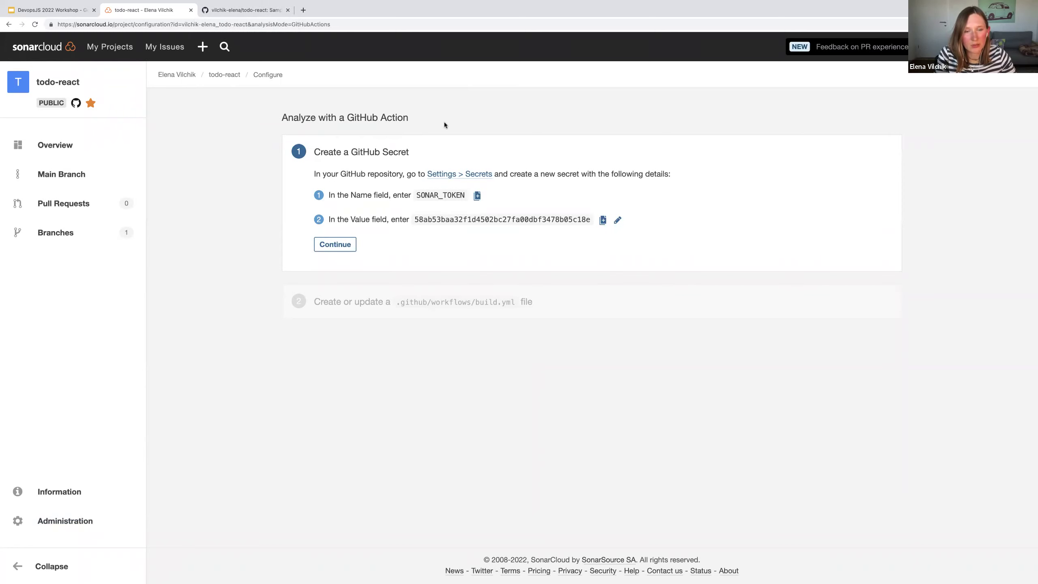
Open the GitHub repository's Actions secrets page in a separate browser tab and start a new repository secret
{"action": "left_click_drag", "start_coordinate": [313, 175], "coordinate": [410, 174]}
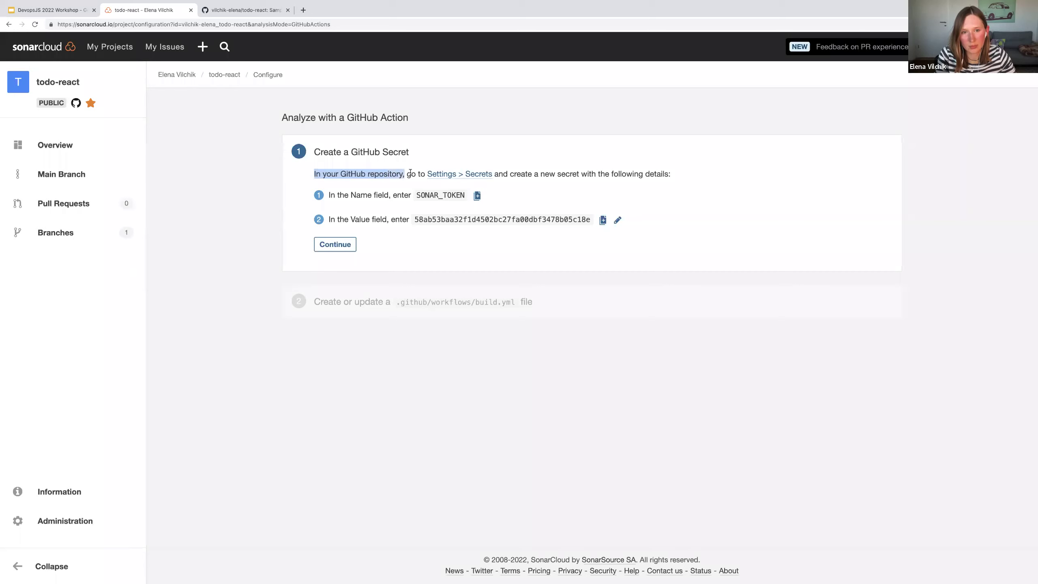
{"action": "left_click", "coordinate": [449, 176], "text": "super"}
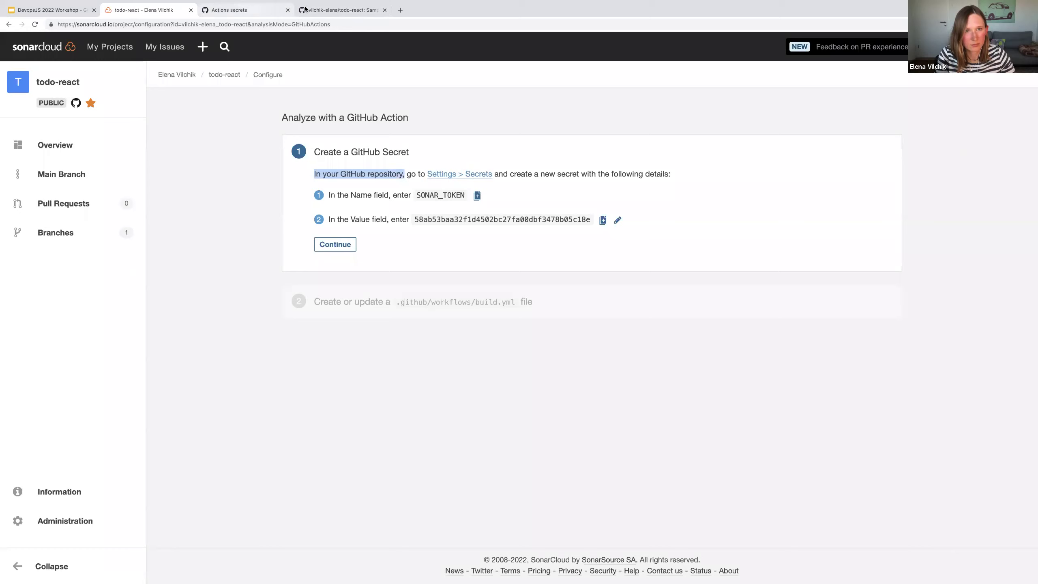
{"action": "left_click", "coordinate": [241, 10]}
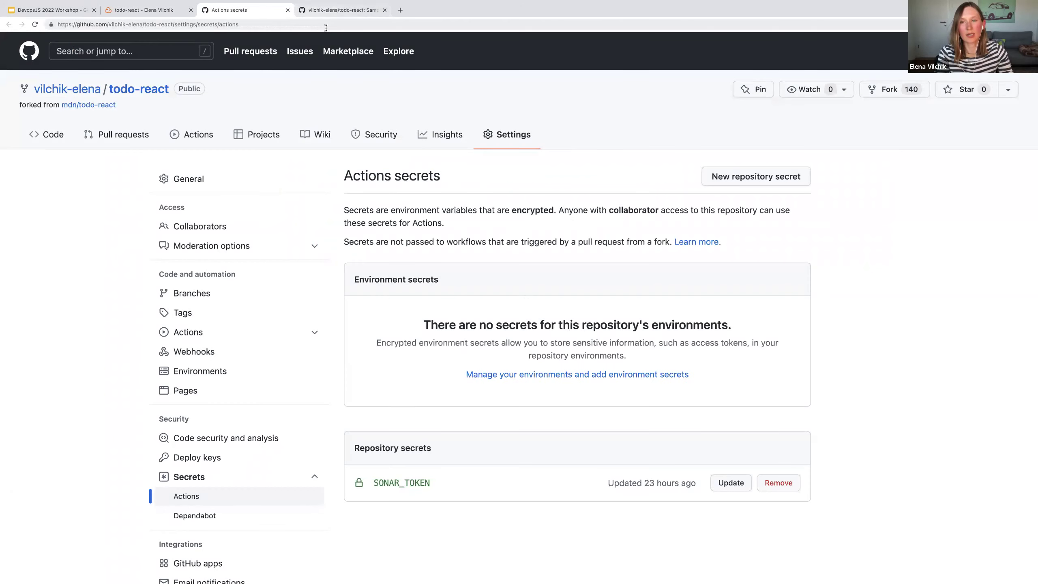
{"action": "scroll", "coordinate": [732, 175], "scroll_direction": "down", "scroll_amount": 1}
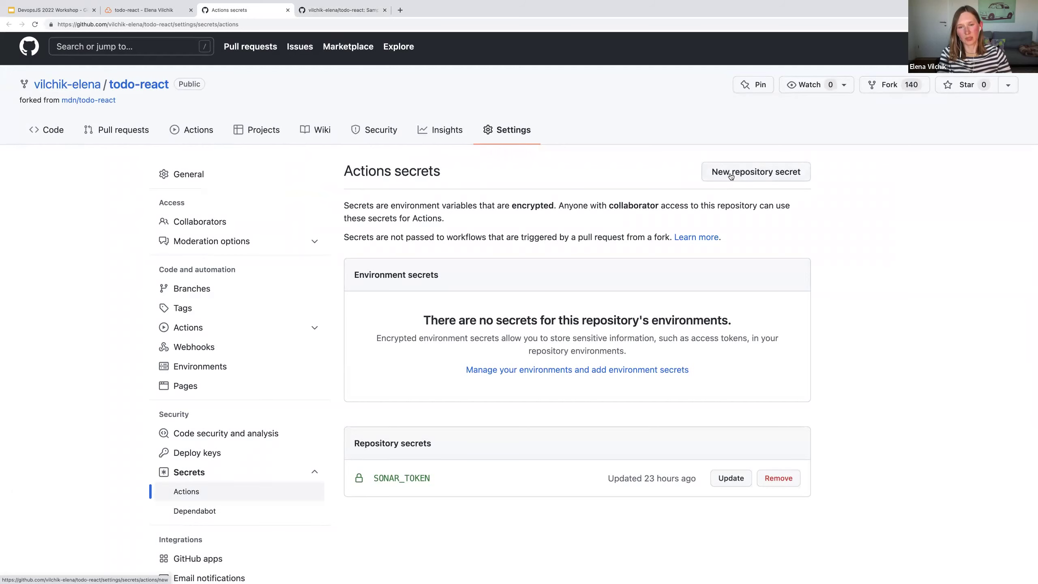
{"action": "left_click", "coordinate": [731, 175]}
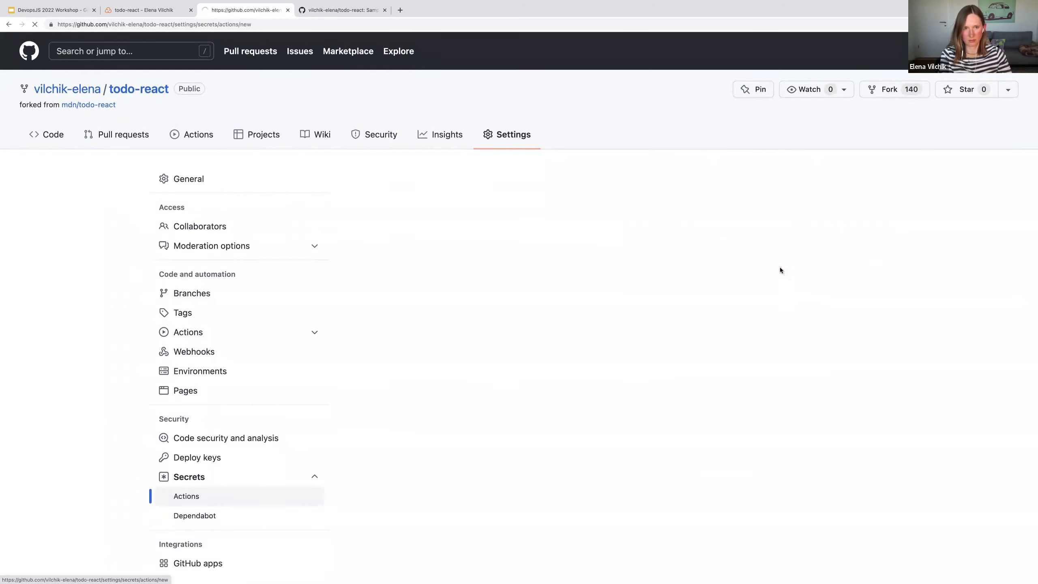
Copy the token value from the SonarCloud tutorial, name the new GitHub secret SONAR_TOKEN and paste the token as its value
{"action": "left_click", "coordinate": [165, 15]}
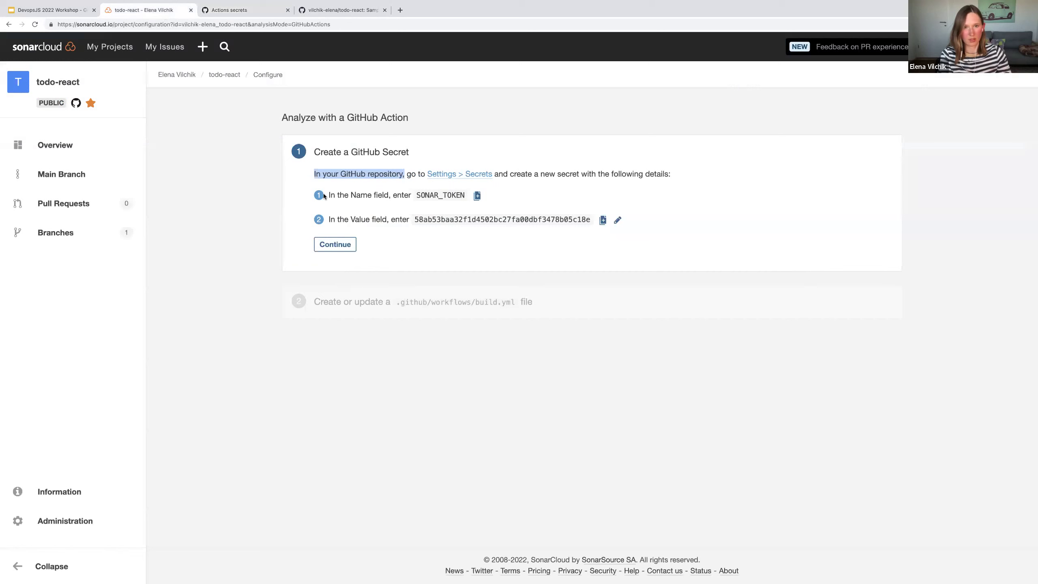
{"action": "left_click", "coordinate": [603, 220]}
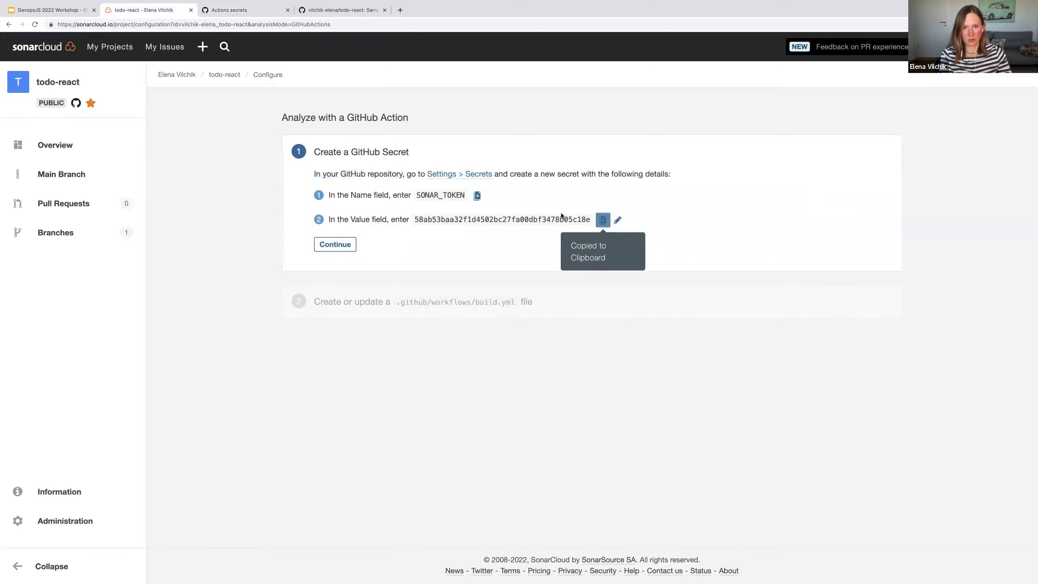
{"action": "left_click", "coordinate": [244, 12]}
{"action": "left_click", "coordinate": [360, 225]}
{"action": "type", "text": "SONAR_TOKEN"}
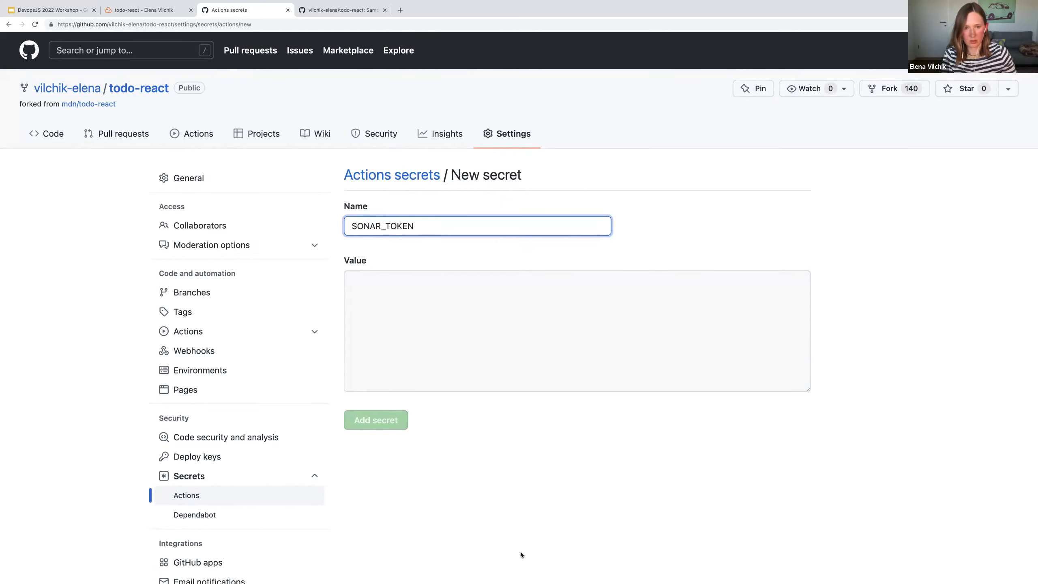
{"action": "left_click", "coordinate": [378, 355]}
{"action": "key", "text": "super+v"}
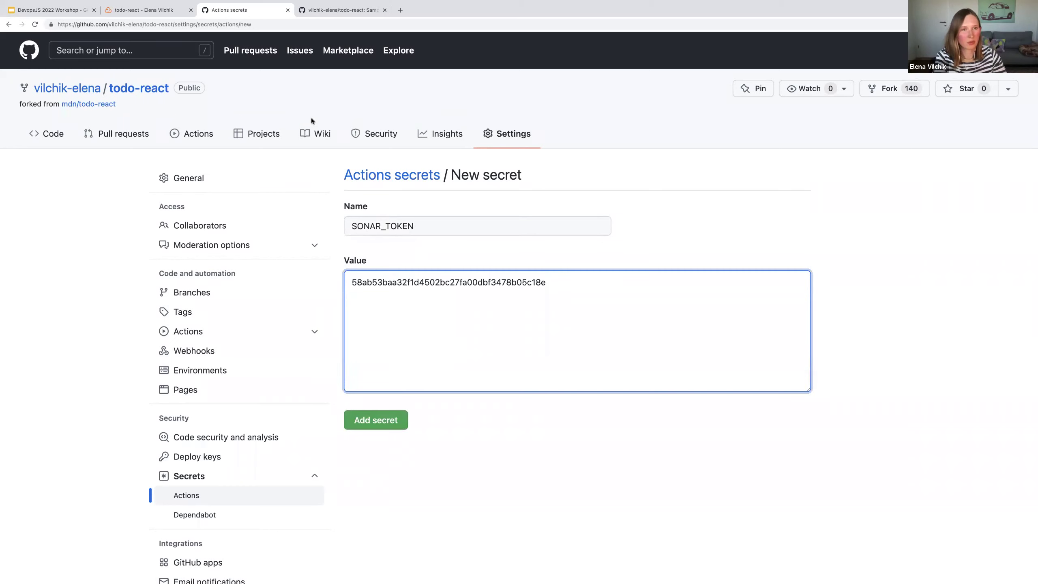
Add the SONAR_TOKEN secret to the repository and check its entry among the repository secrets
{"action": "left_click", "coordinate": [141, 12]}
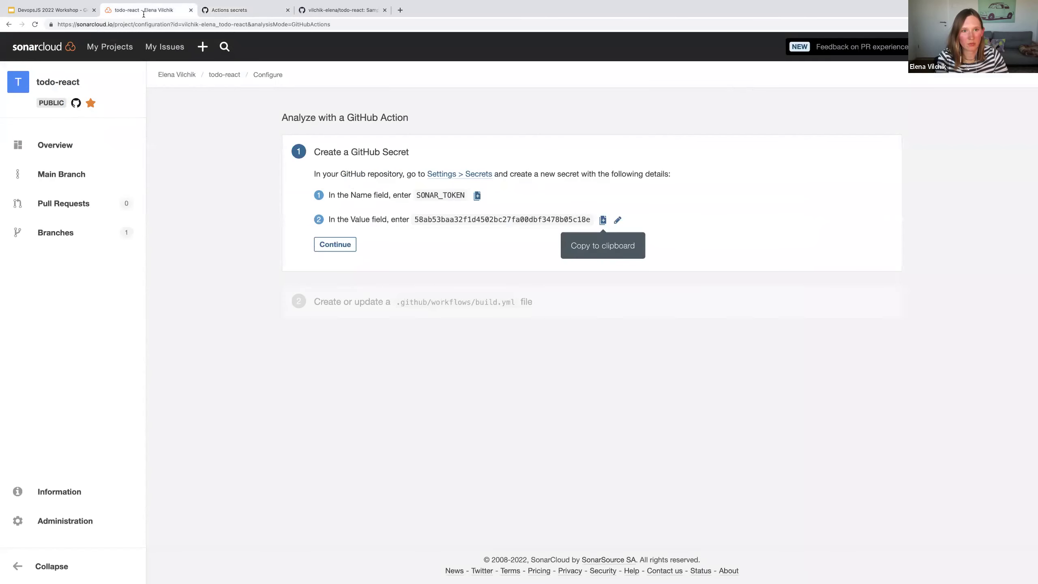
{"action": "left_click", "coordinate": [241, 11]}
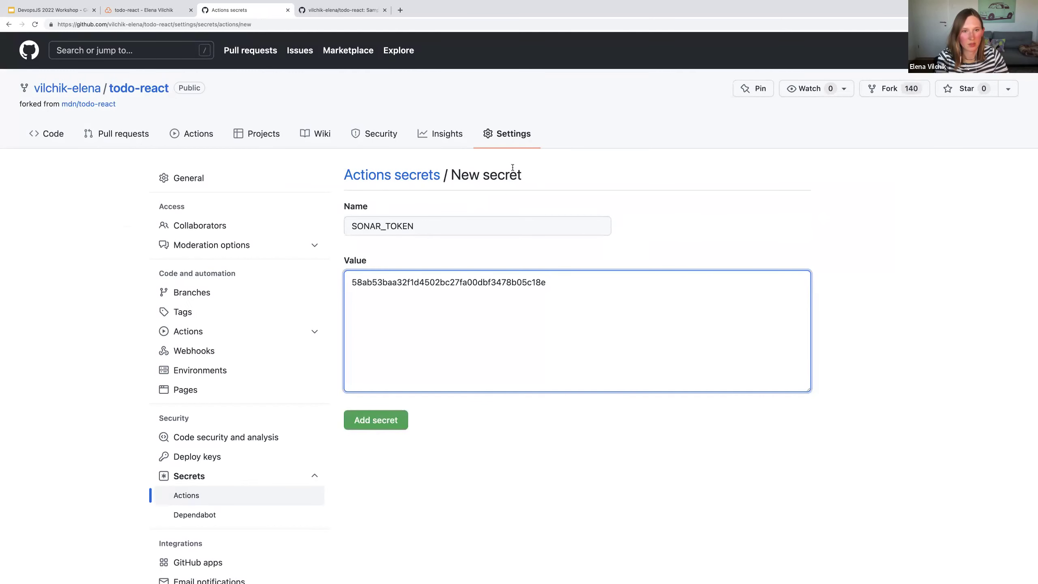
{"action": "scroll", "coordinate": [457, 328], "scroll_direction": "down", "scroll_amount": 3}
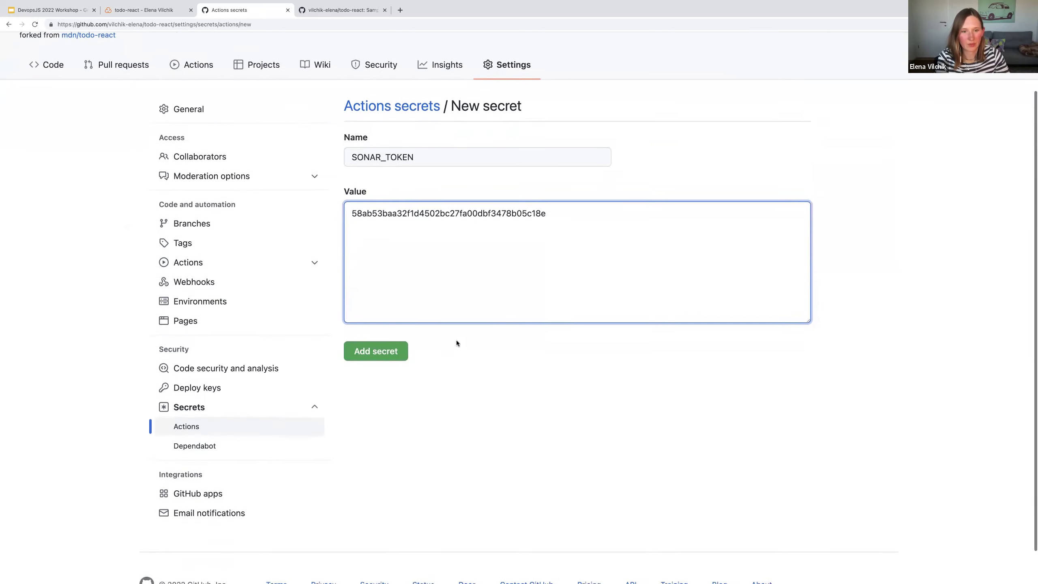
{"action": "left_click", "coordinate": [374, 370]}
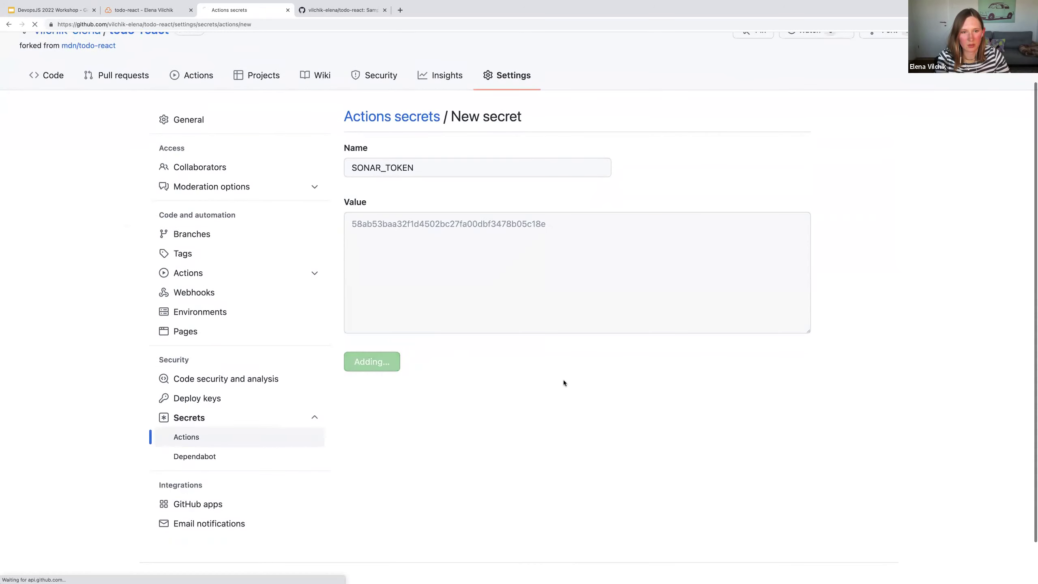
{"action": "scroll", "coordinate": [563, 380], "scroll_direction": "down", "scroll_amount": 5}
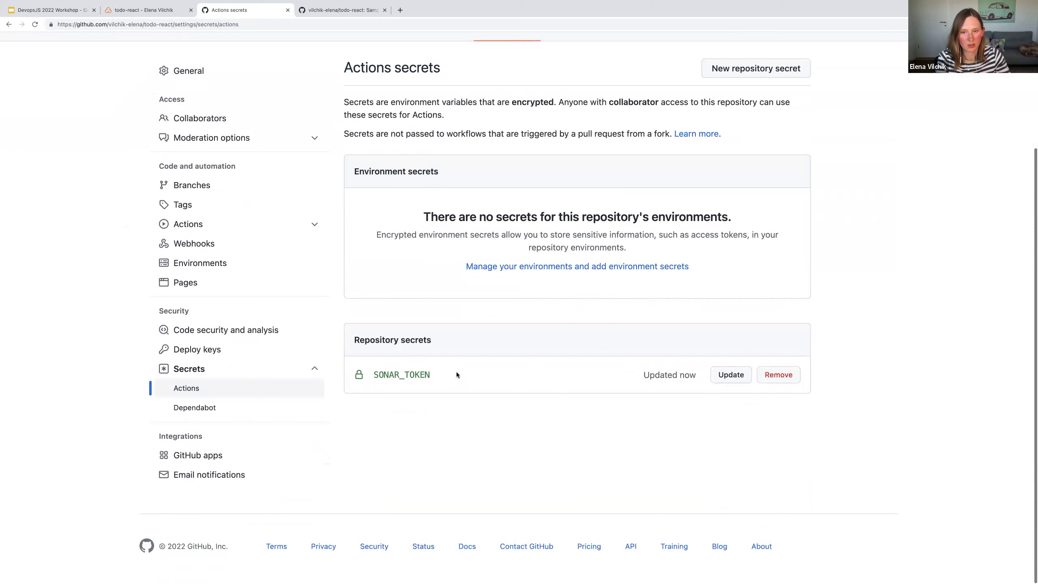
{"action": "left_click_drag", "start_coordinate": [443, 374], "coordinate": [374, 385]}
{"action": "left_click", "coordinate": [486, 417]}
{"action": "scroll", "coordinate": [503, 412], "scroll_direction": "up", "scroll_amount": 3}
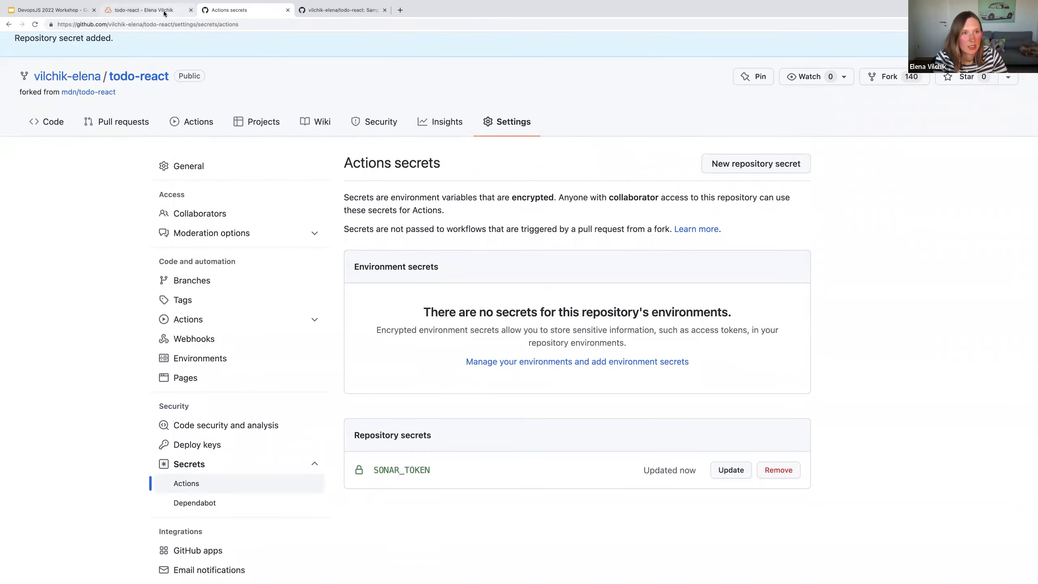
Continue the SonarCloud tutorial to the .github/workflows/build.yml stage and choose the Other (for JS, TS, Go, Python, PHP, ...) build option
{"action": "left_click", "coordinate": [144, 9]}
{"action": "left_click", "coordinate": [344, 244]}
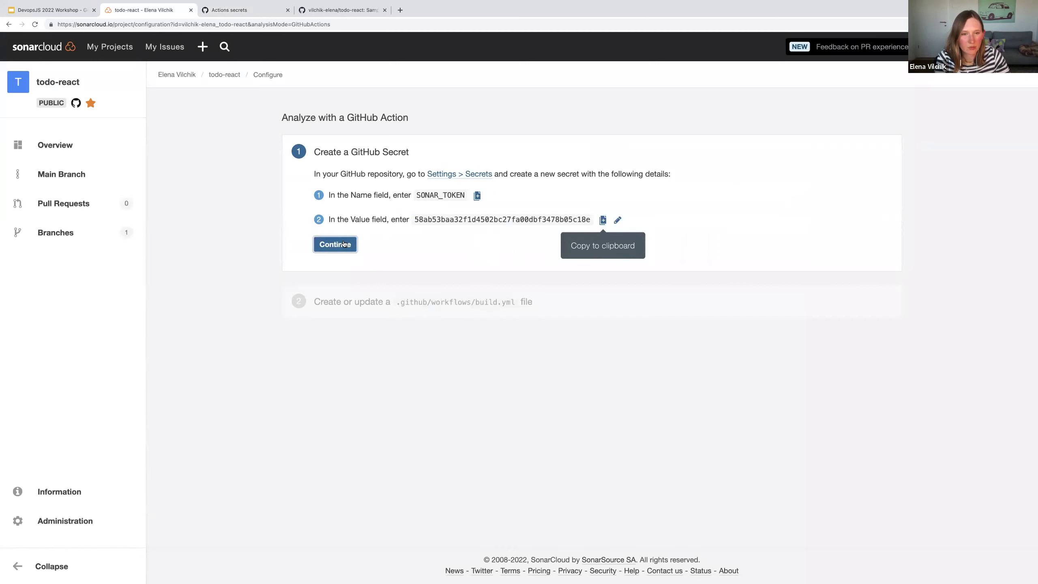
{"action": "left_click", "coordinate": [344, 244]}
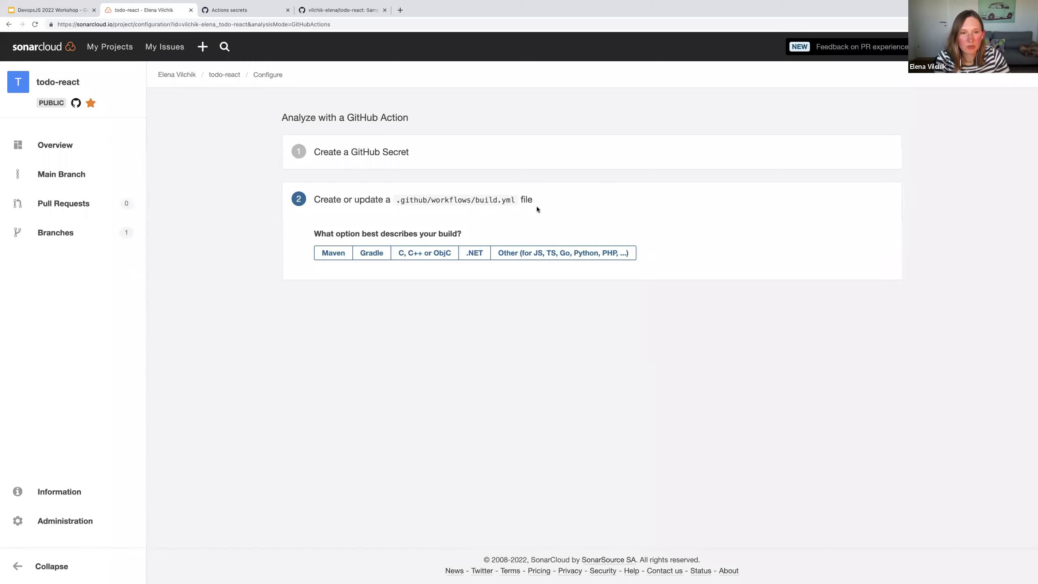
{"action": "left_click_drag", "start_coordinate": [514, 199], "coordinate": [396, 201]}
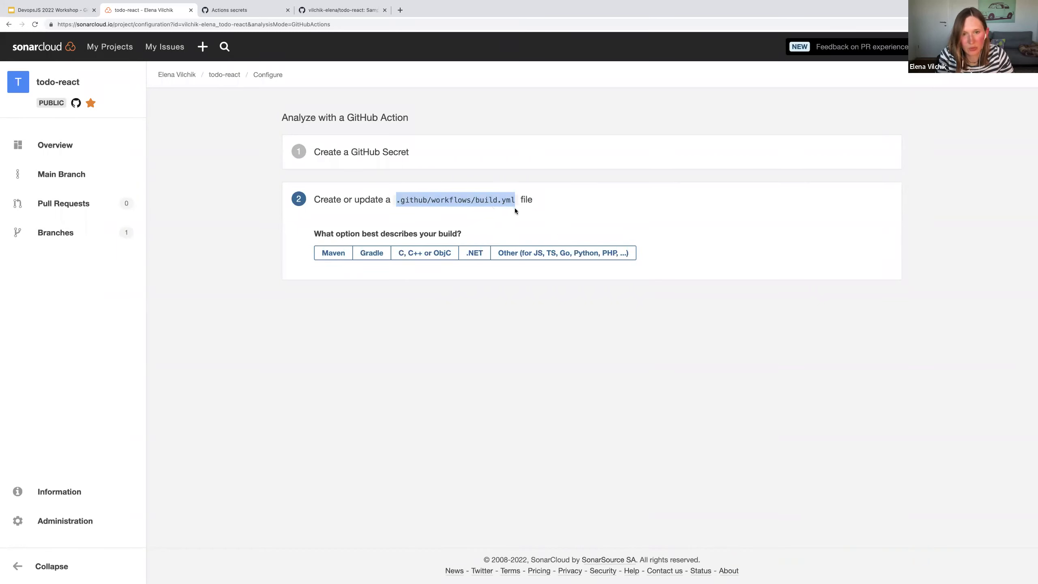
{"action": "left_click", "coordinate": [527, 225]}
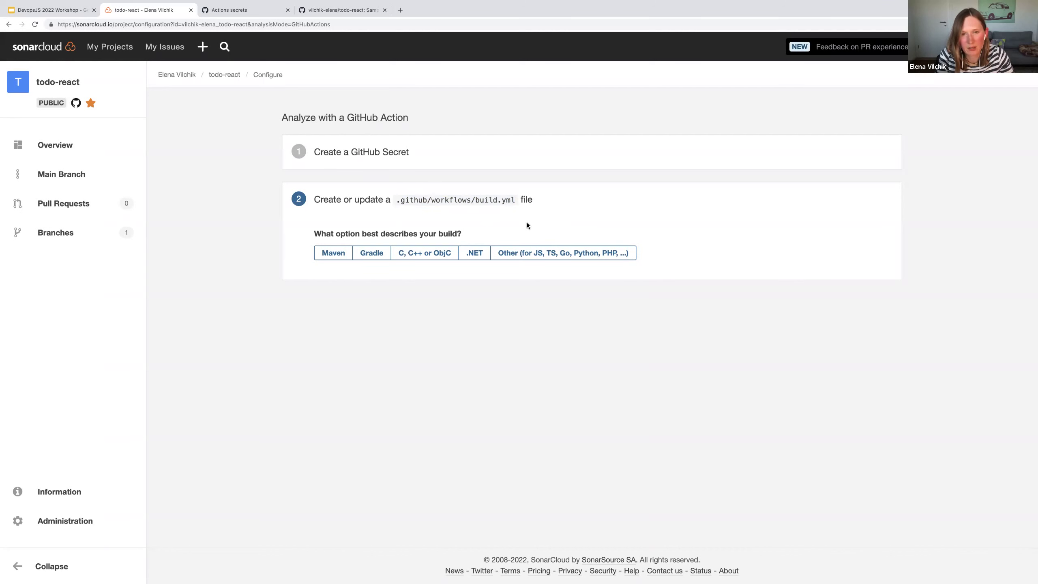
{"action": "left_click", "coordinate": [533, 254]}
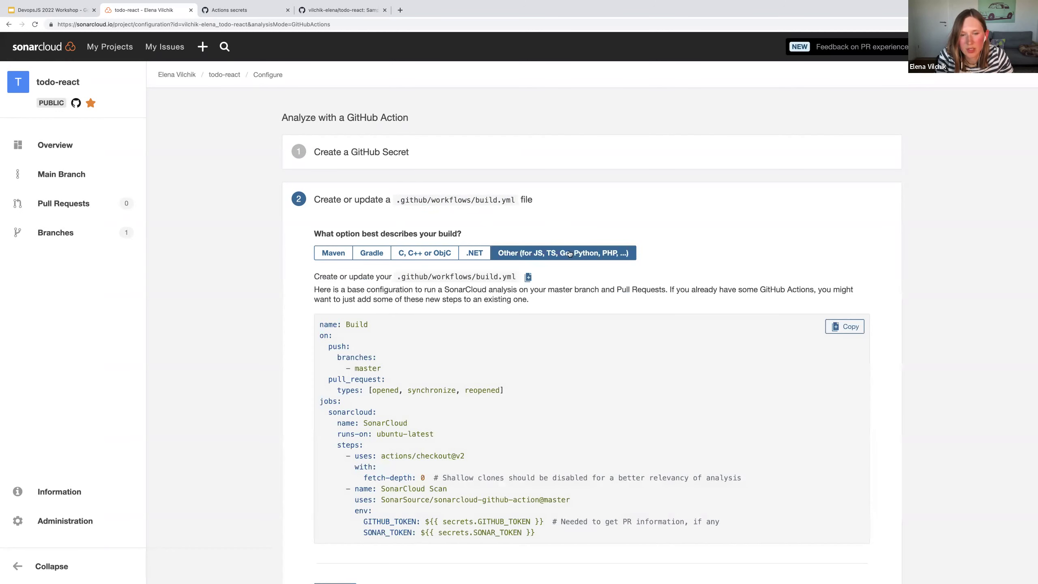
{"action": "scroll", "coordinate": [533, 241], "scroll_direction": "down", "scroll_amount": 1}
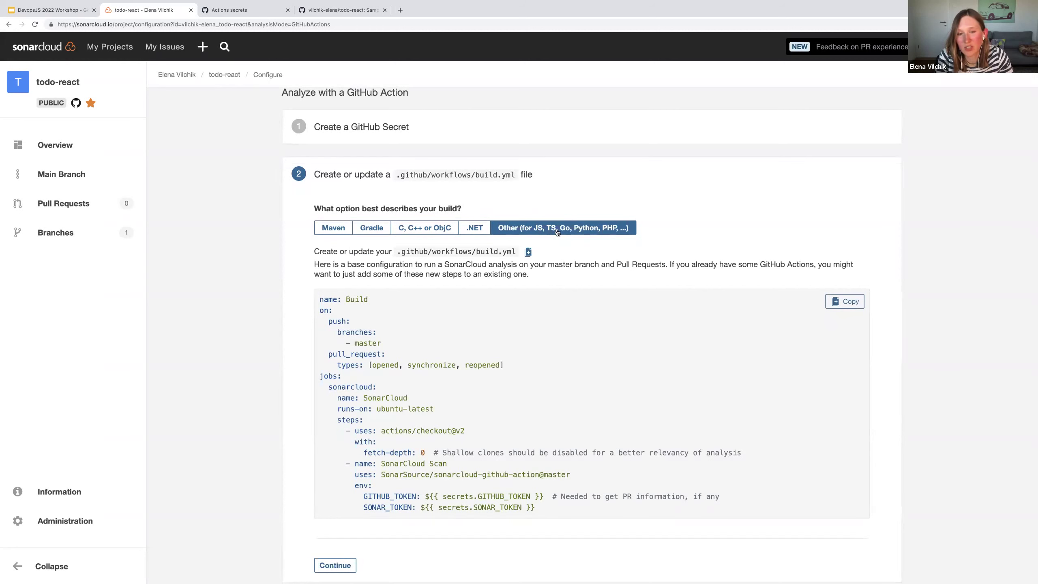
Copy the workflow file path from the SonarCloud tutorial and create .github/workflows/build.yml in the todo-react project in VS Code
{"action": "scroll", "coordinate": [557, 232], "scroll_direction": "down", "scroll_amount": 2}
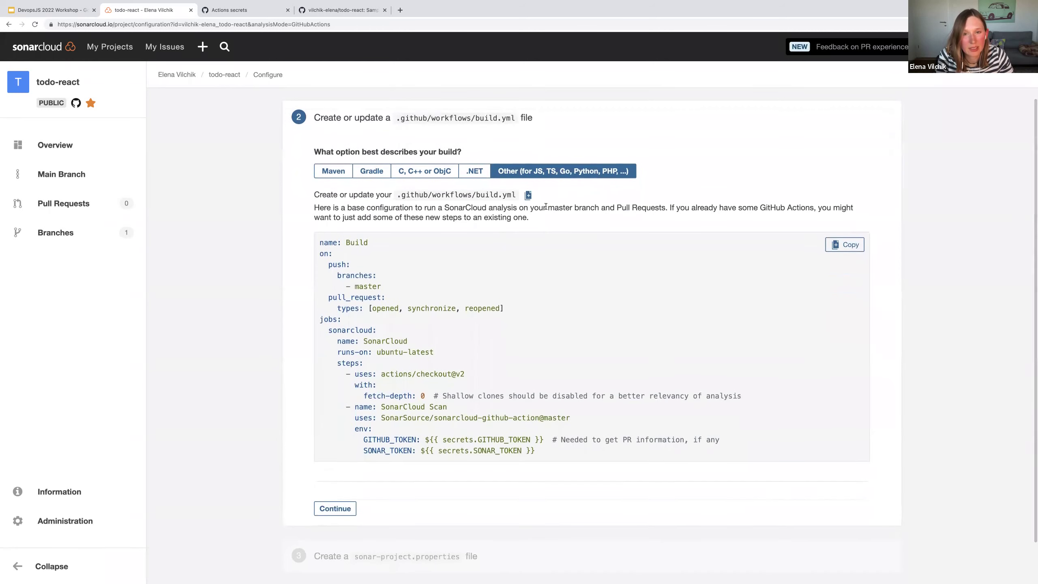
{"action": "left_click", "coordinate": [528, 197]}
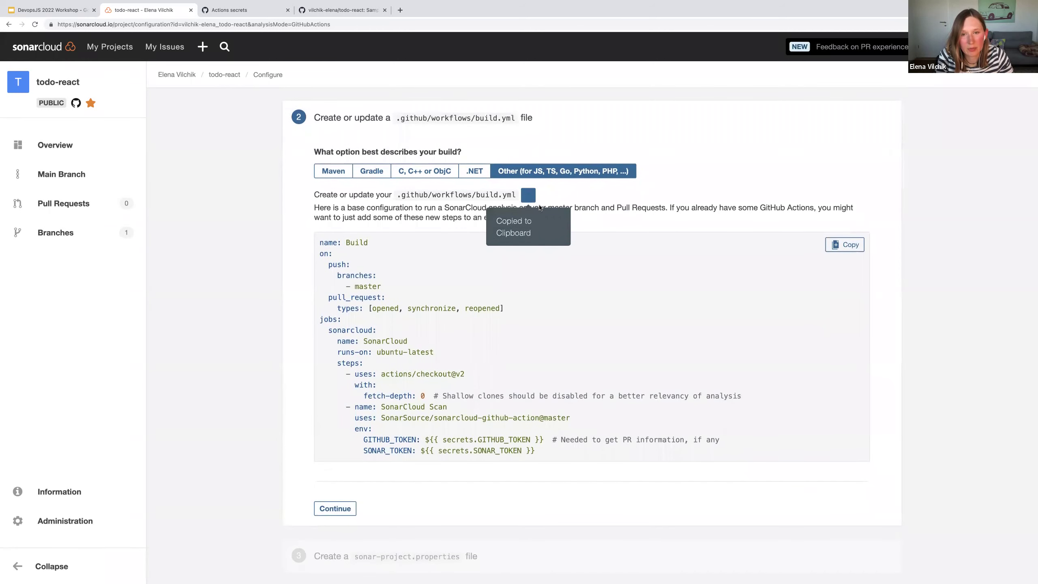
{"action": "key", "text": "ctrl+Left"}
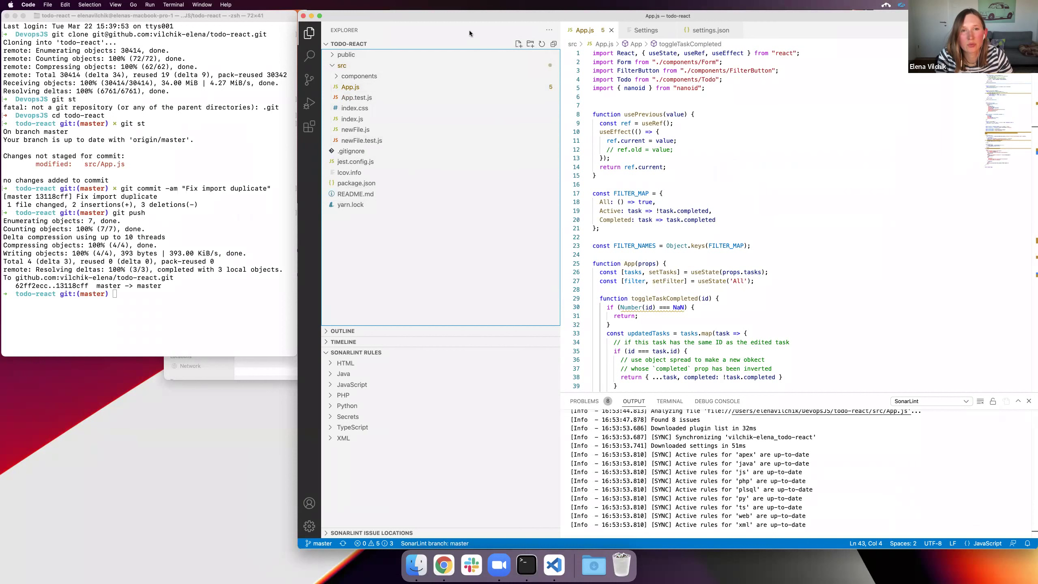
{"action": "left_click", "coordinate": [519, 44]}
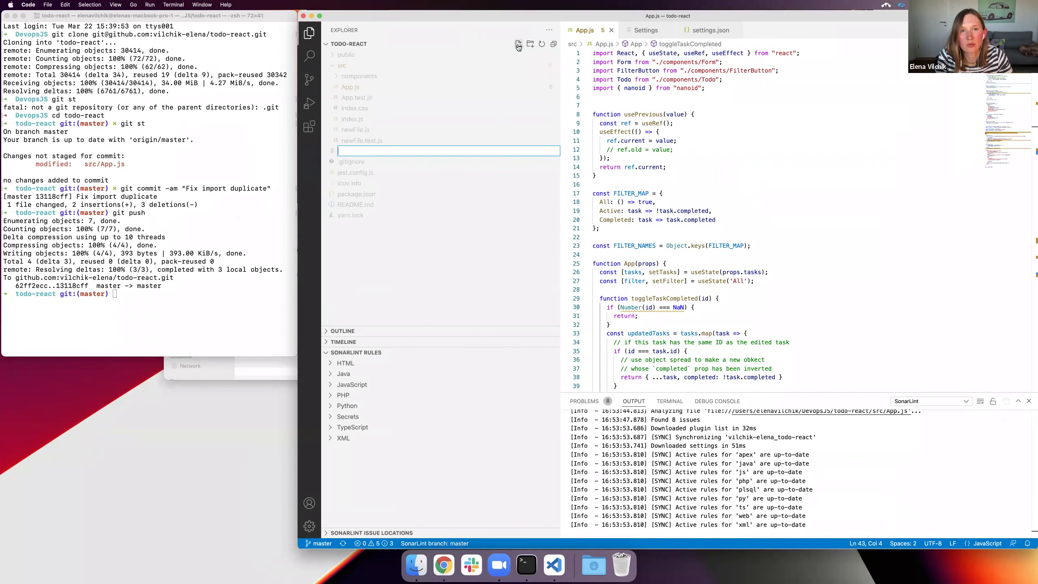
{"action": "key", "text": "super+v"}
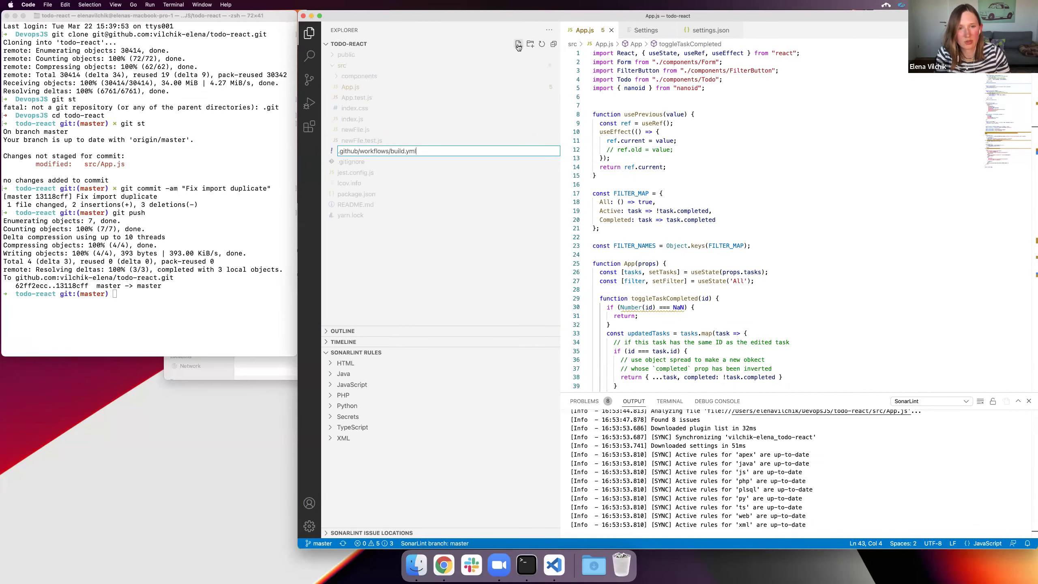
{"action": "key", "text": "Return"}
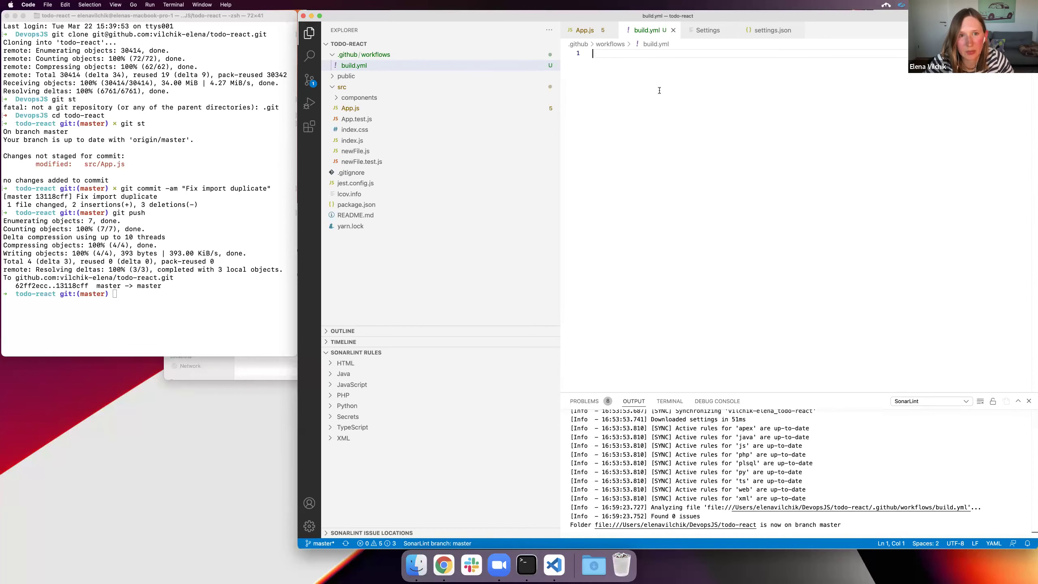
Copy the base SonarCloud workflow configuration from the tutorial into the empty build.yml file in VS Code
{"action": "key", "text": "ctrl+Right"}
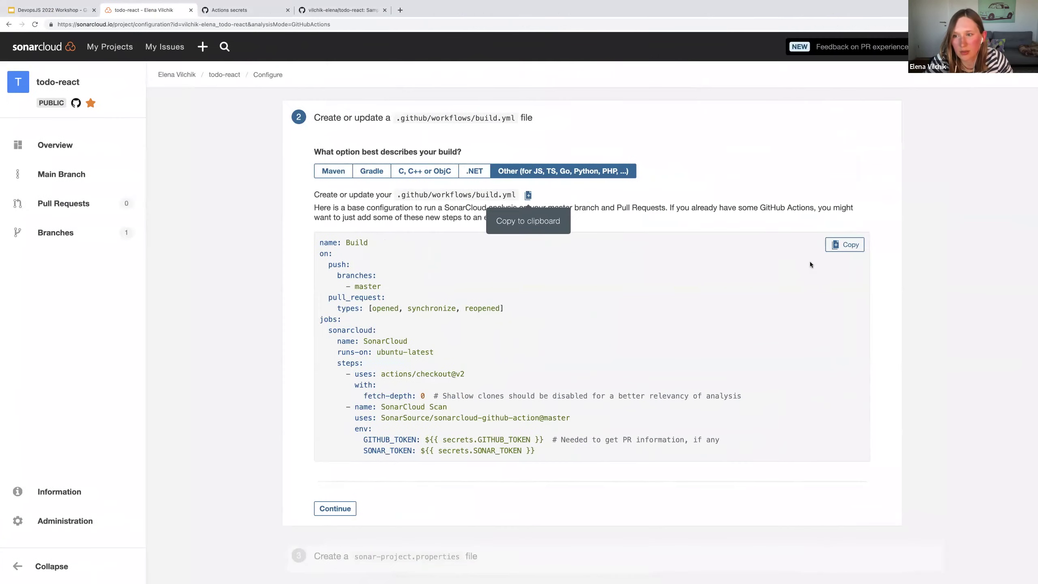
{"action": "left_click", "coordinate": [832, 245]}
{"action": "key", "text": "ctrl+Left"}
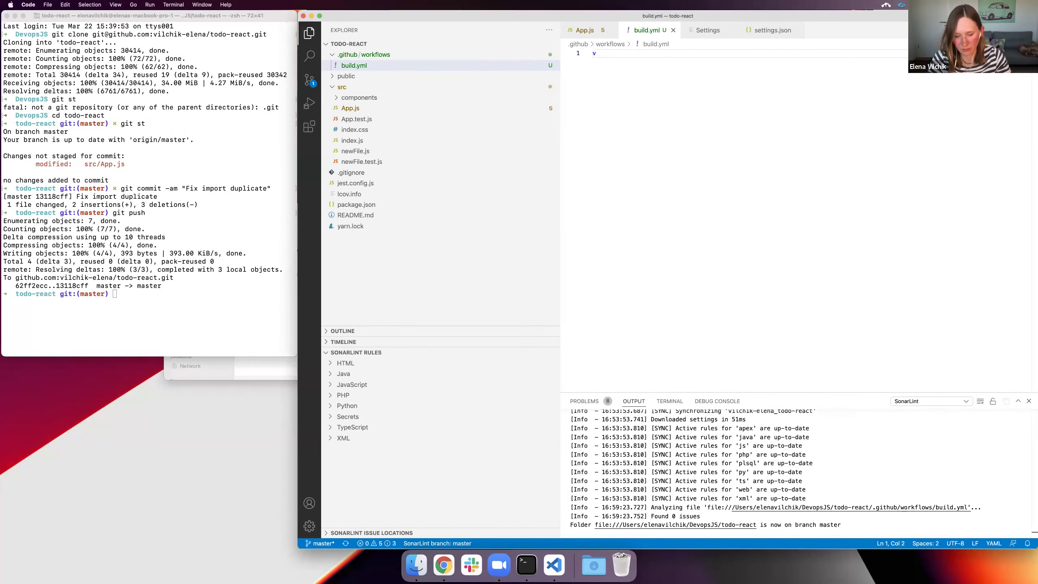
{"action": "key", "text": "super+v"}
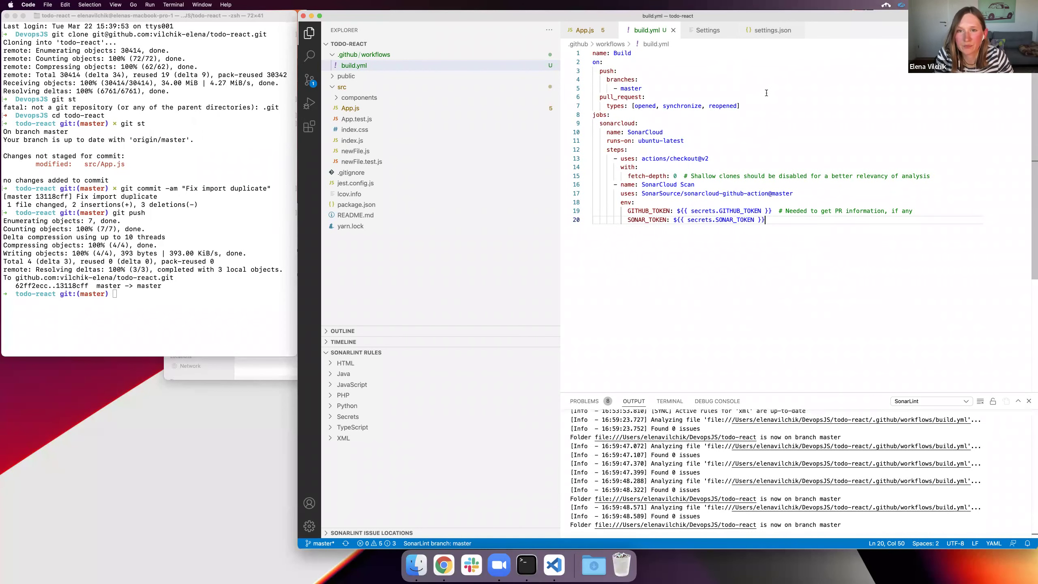
Continue the SonarCloud tutorial to its third stage and create sonar-project.properties in the root of the VS Code project
{"action": "key", "text": "ctrl+Right"}
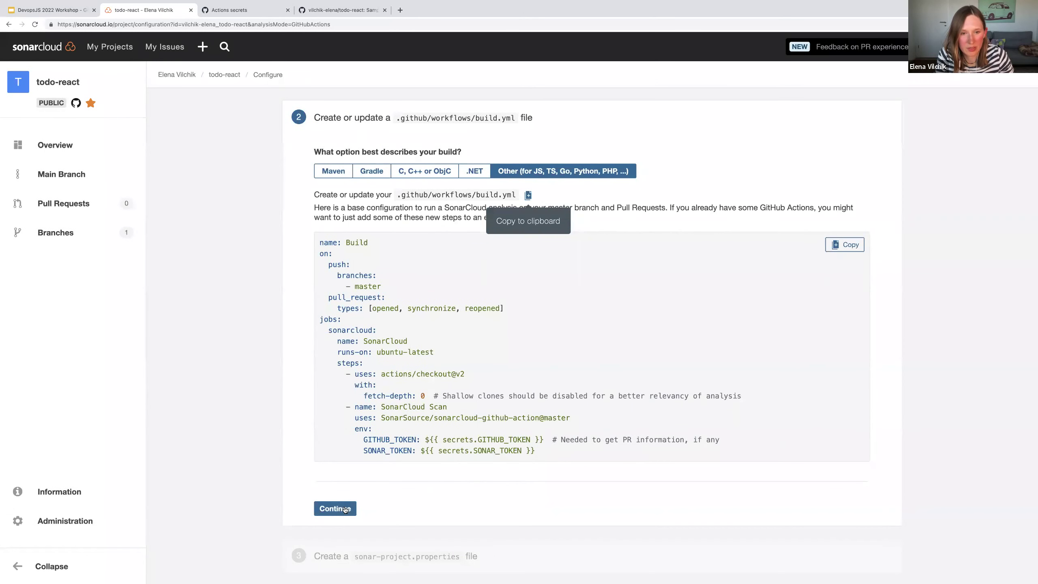
{"action": "left_click", "coordinate": [335, 509]}
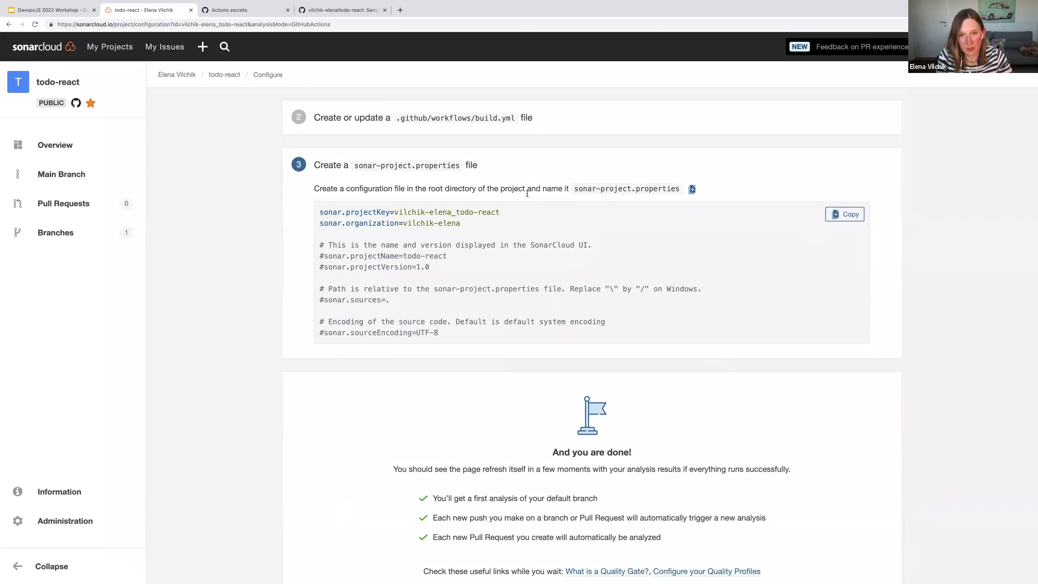
{"action": "left_click", "coordinate": [691, 189]}
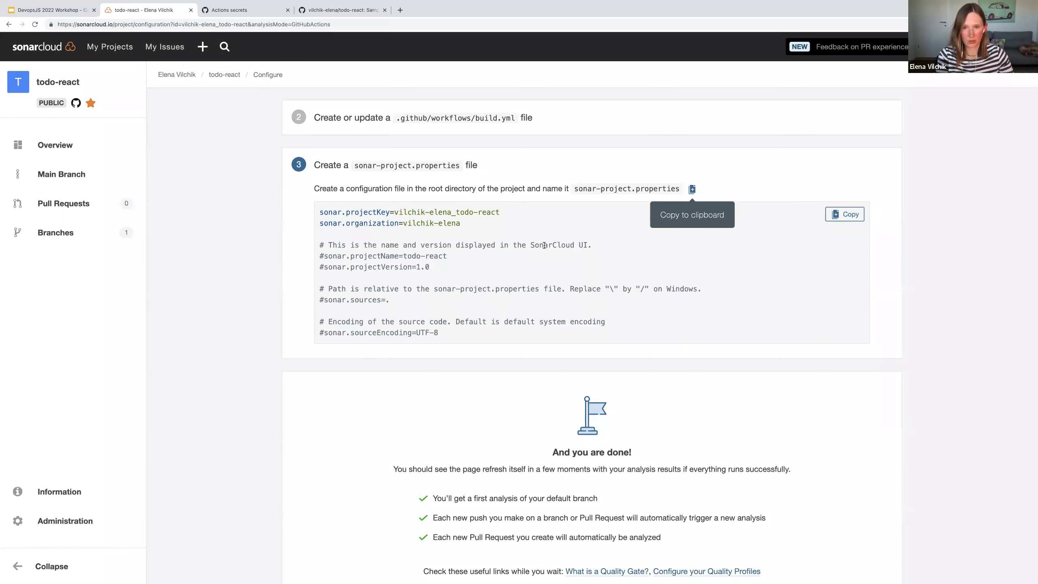
{"action": "key", "text": "ctrl+Left"}
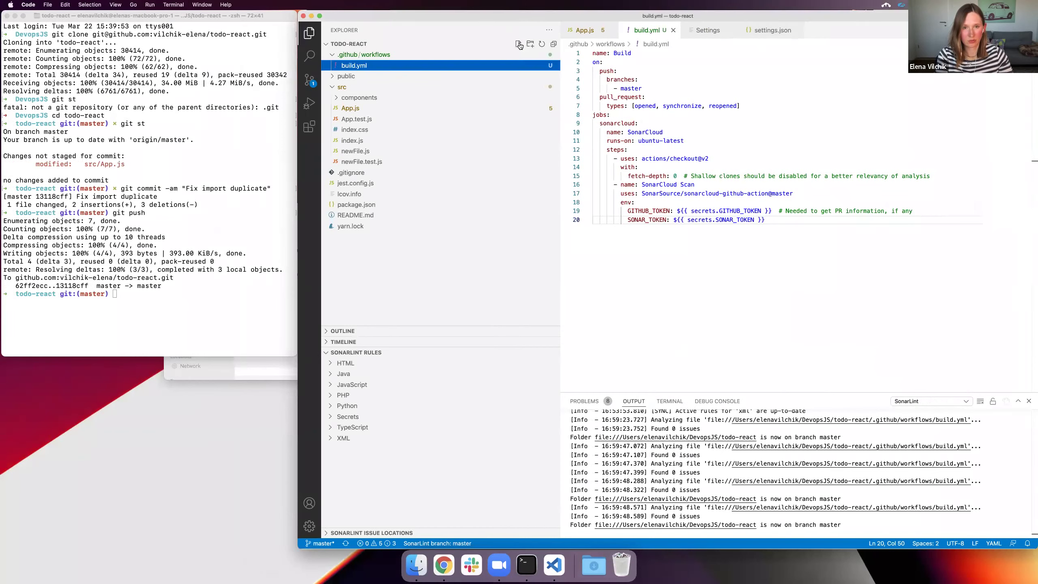
{"action": "left_click", "coordinate": [519, 44]}
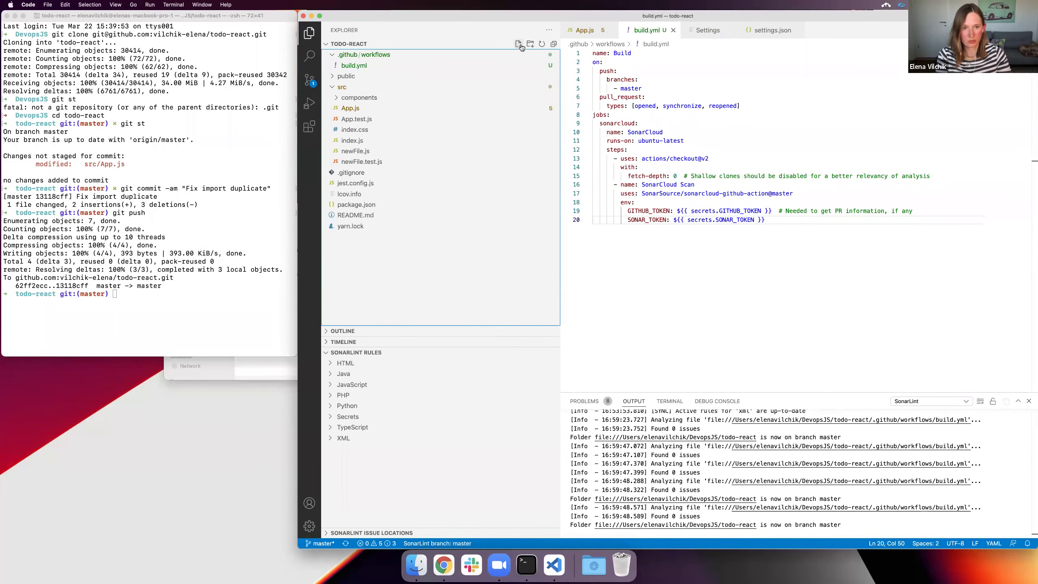
{"action": "key", "text": "super+v"}
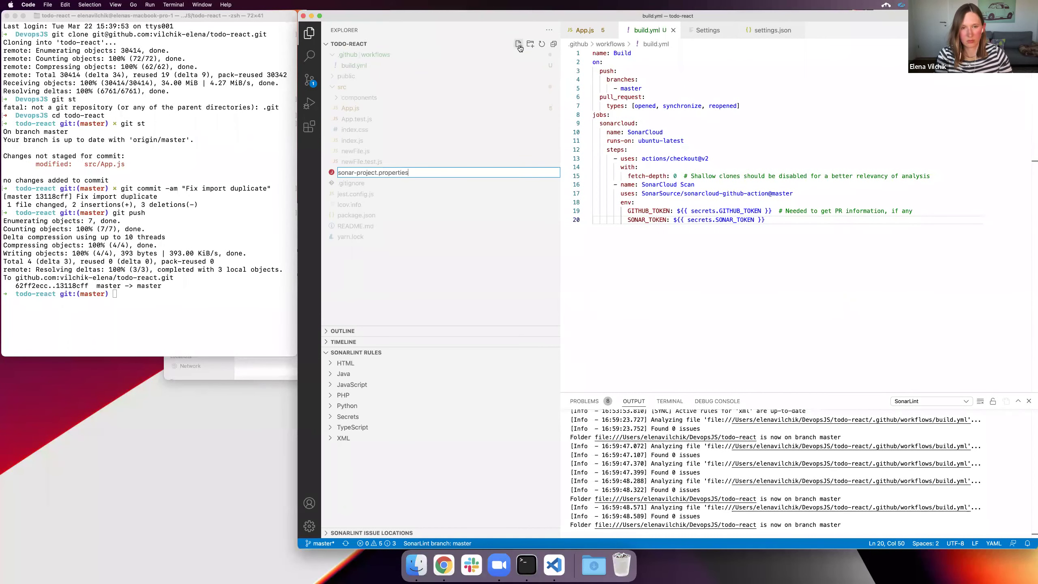
{"action": "key", "text": "Return"}
Fill sonar-project.properties with the tutorial's configuration and delete everything below the sonar.organization line
{"action": "key", "text": "ctrl+Right"}
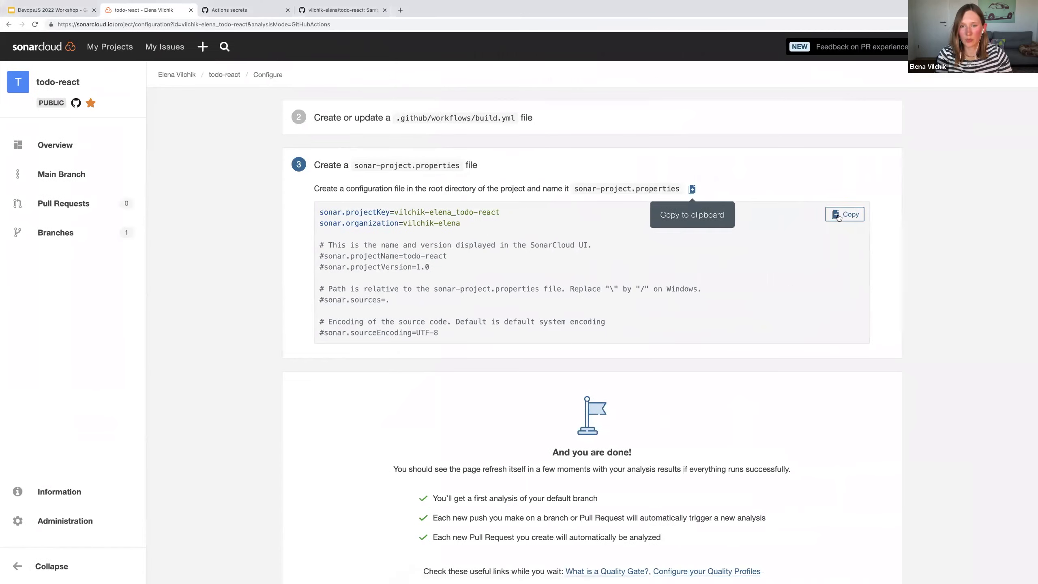
{"action": "left_click", "coordinate": [838, 214]}
{"action": "key", "text": "ctrl+Left"}
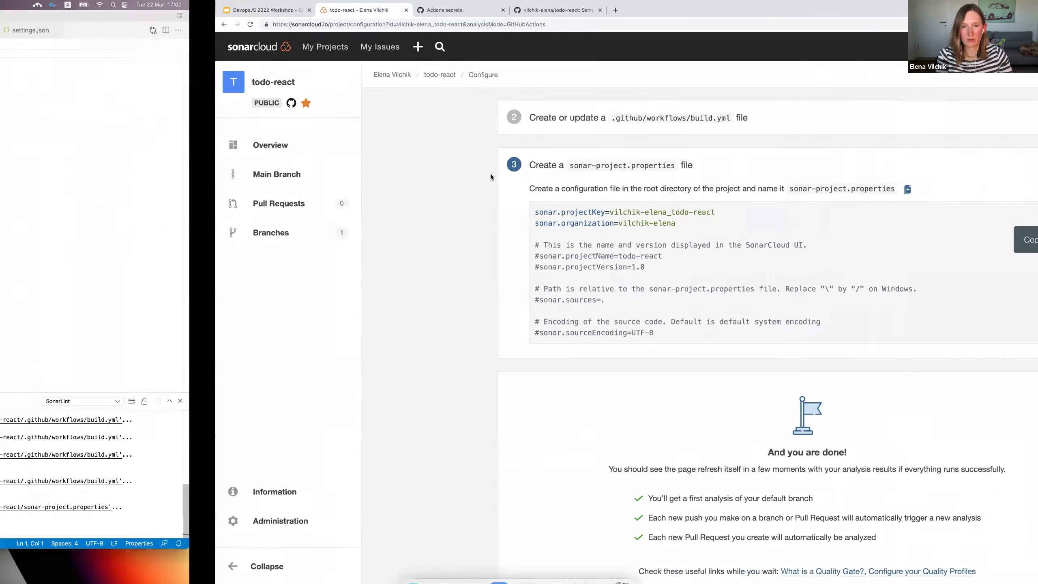
{"action": "key", "text": "super+v"}
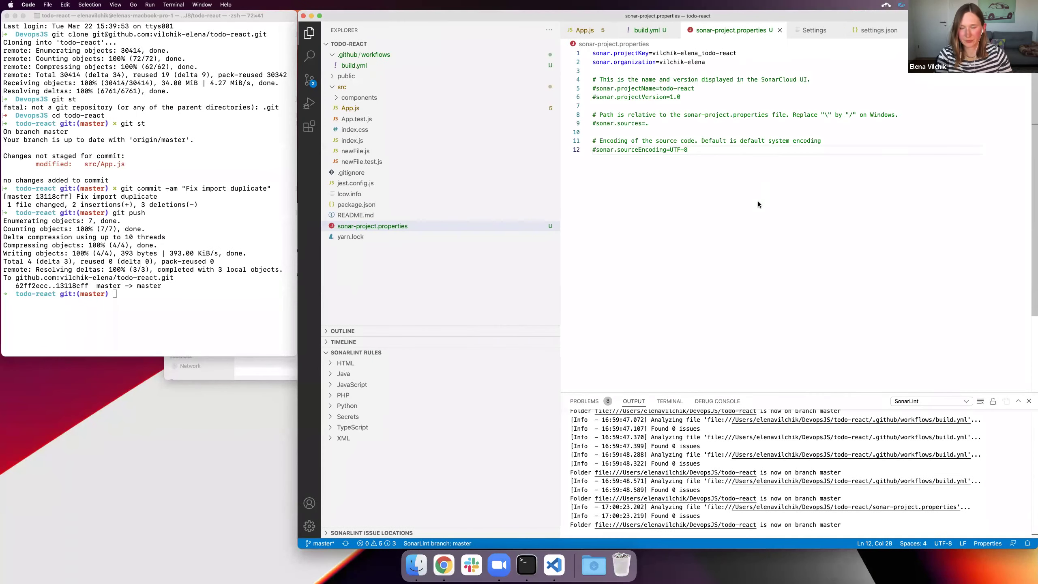
{"action": "left_click_drag", "start_coordinate": [753, 170], "coordinate": [591, 69]}
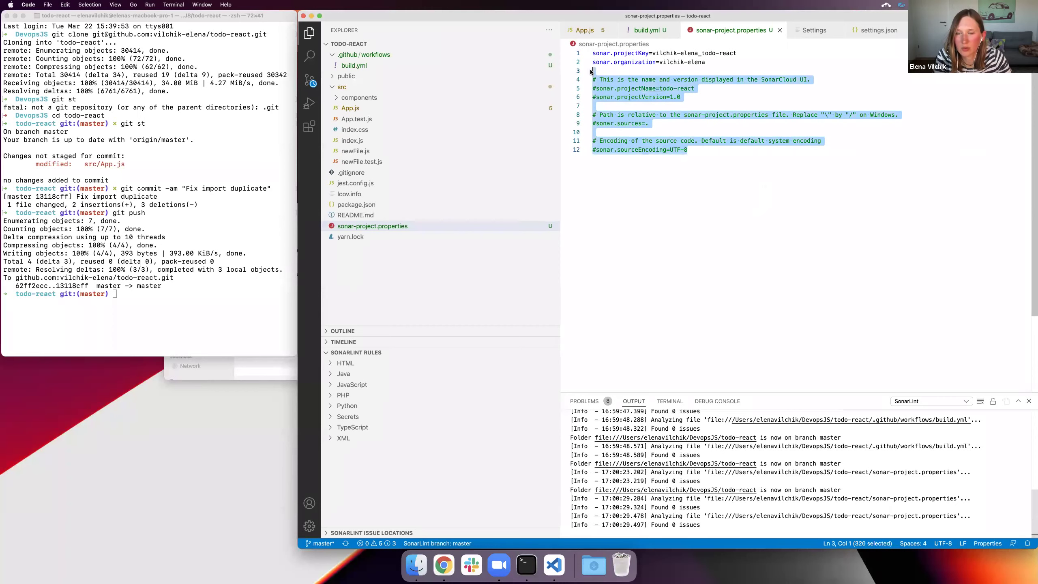
{"action": "key", "text": "BackSpace"}
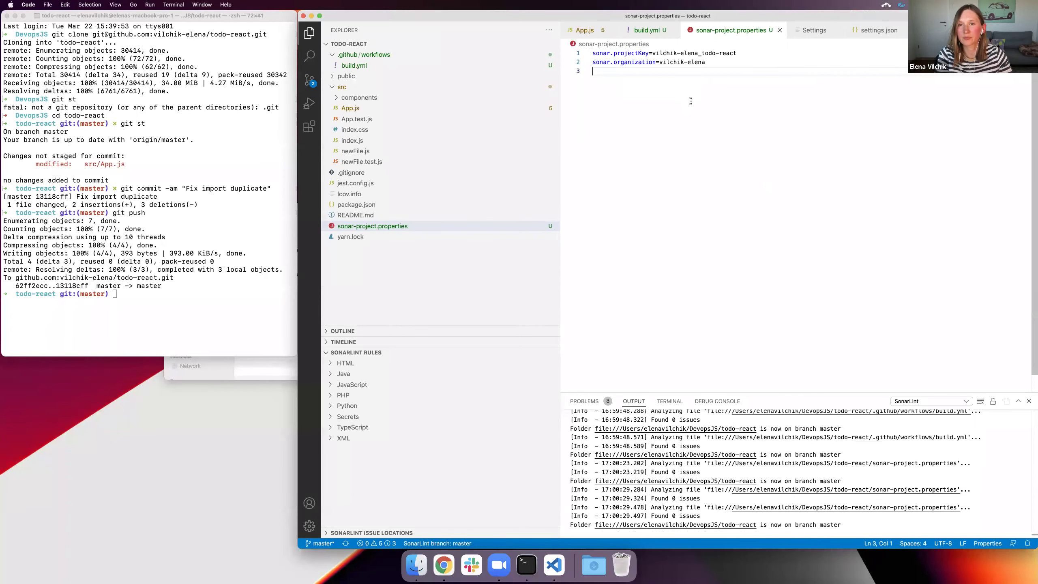
Review the end of the SonarCloud tutorial in Chrome and open the workshop slide "Richer Analysis (Coverage)" in Google Slides
{"action": "key", "text": "ctrl+Right"}
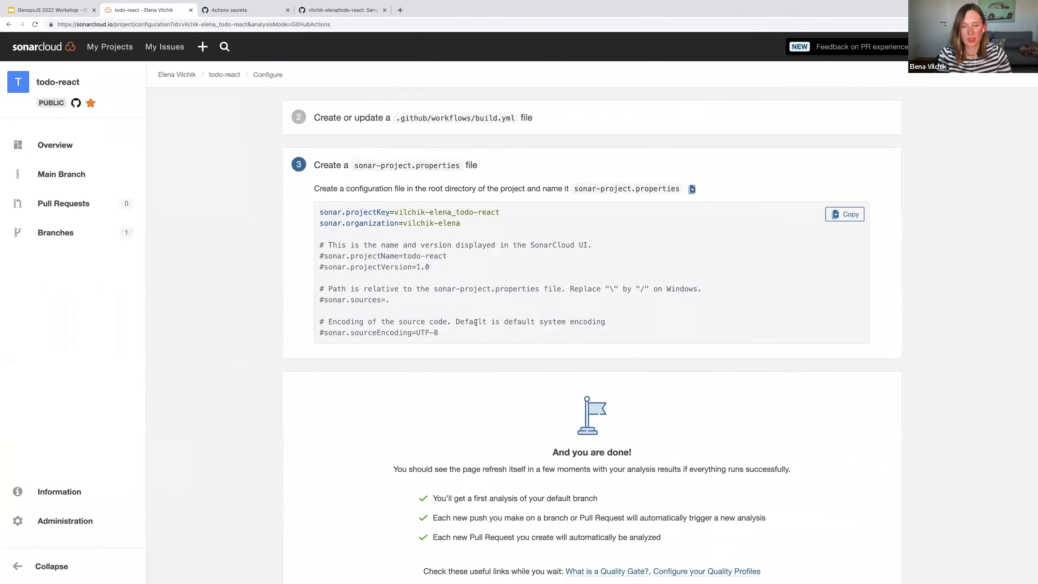
{"action": "scroll", "coordinate": [476, 322], "scroll_direction": "down", "scroll_amount": 3}
{"action": "scroll", "coordinate": [542, 440], "scroll_direction": "up", "scroll_amount": 3}
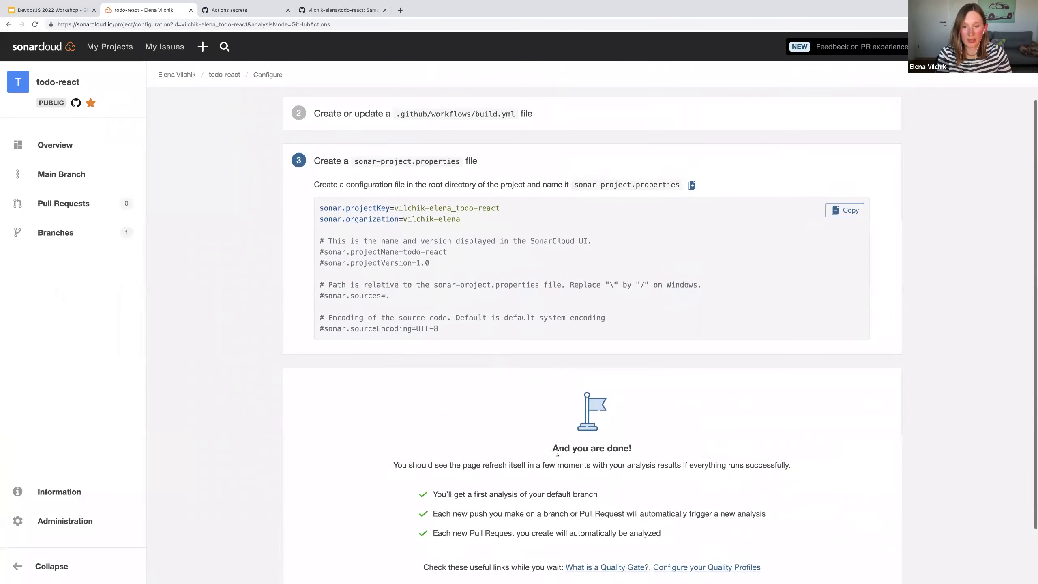
{"action": "left_click_drag", "start_coordinate": [556, 450], "coordinate": [662, 447]}
{"action": "left_click", "coordinate": [440, 405]}
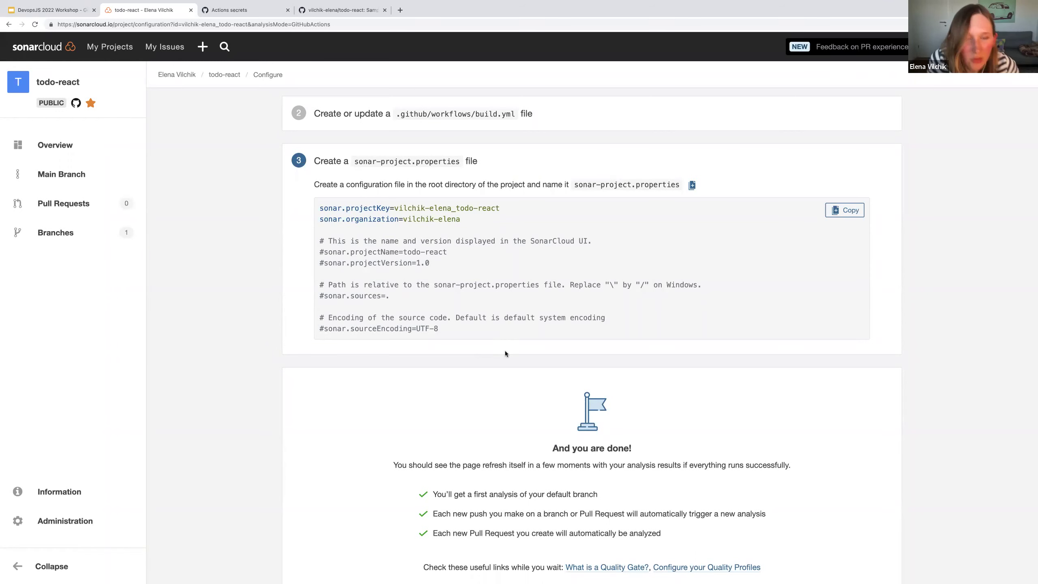
{"action": "mouse_move", "coordinate": [81, 1]}
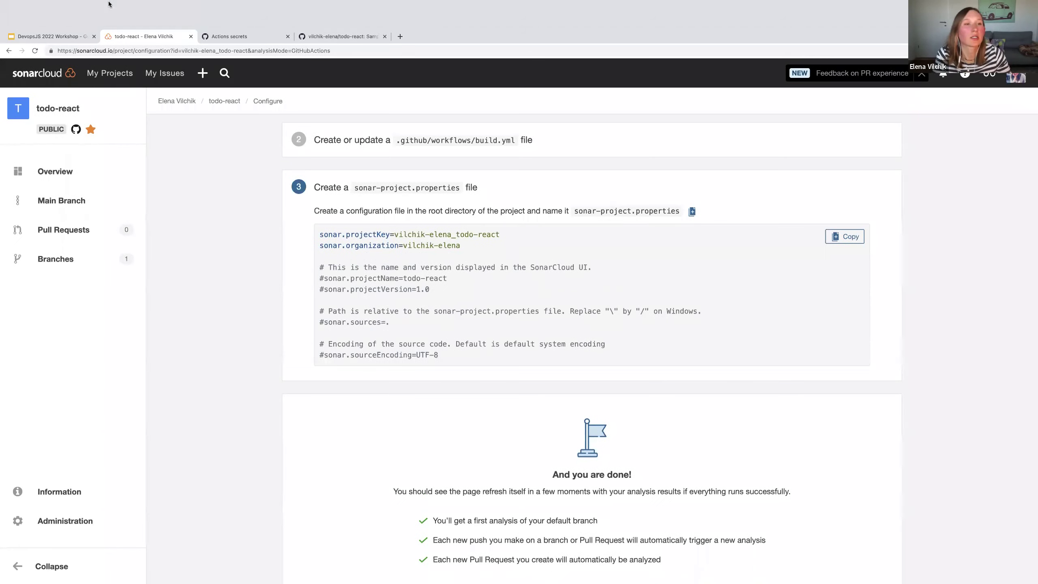
{"action": "left_click", "coordinate": [57, 36]}
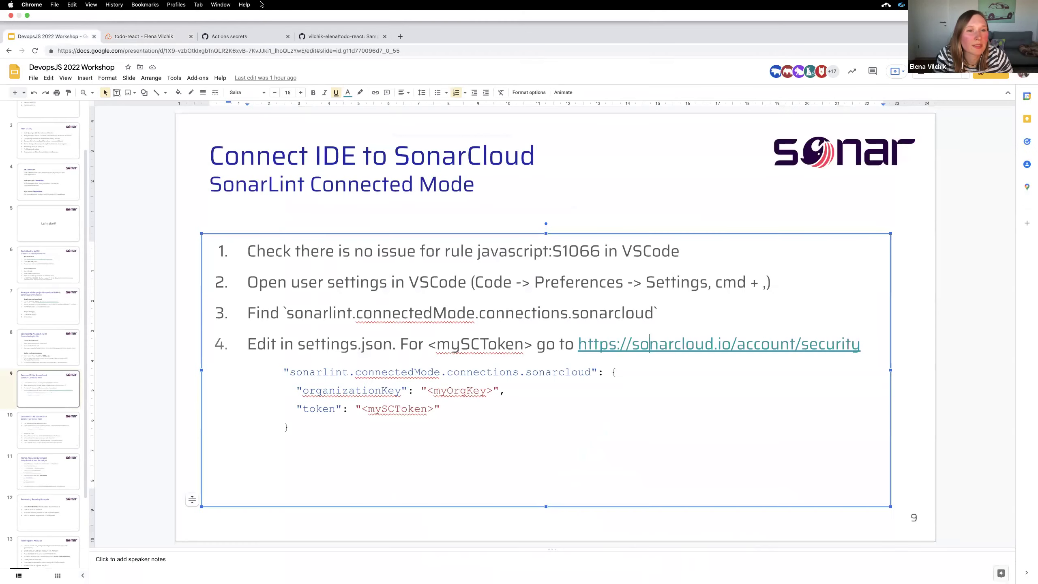
{"action": "left_click", "coordinate": [55, 397]}
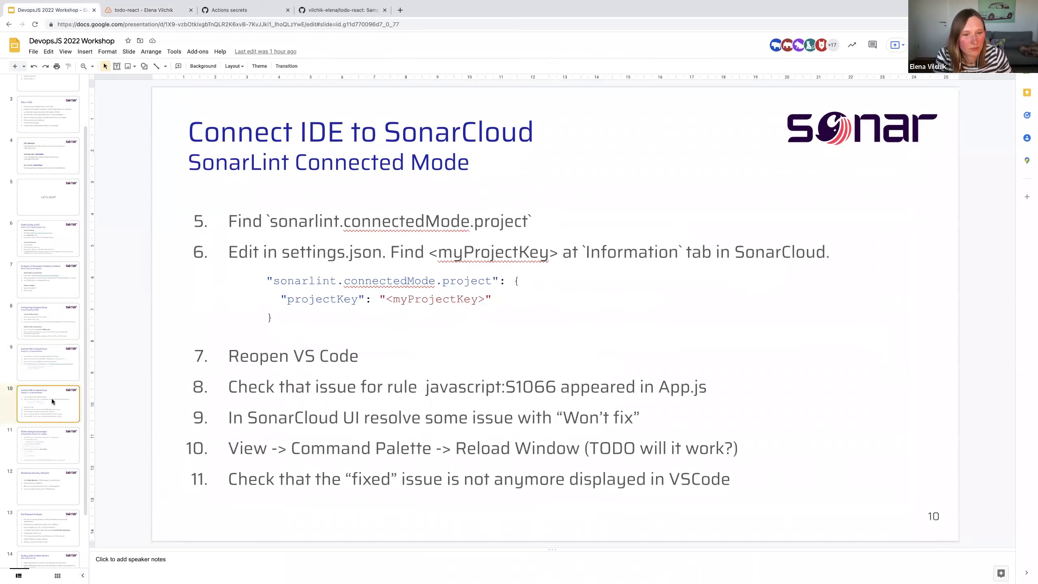
{"action": "left_click", "coordinate": [40, 444]}
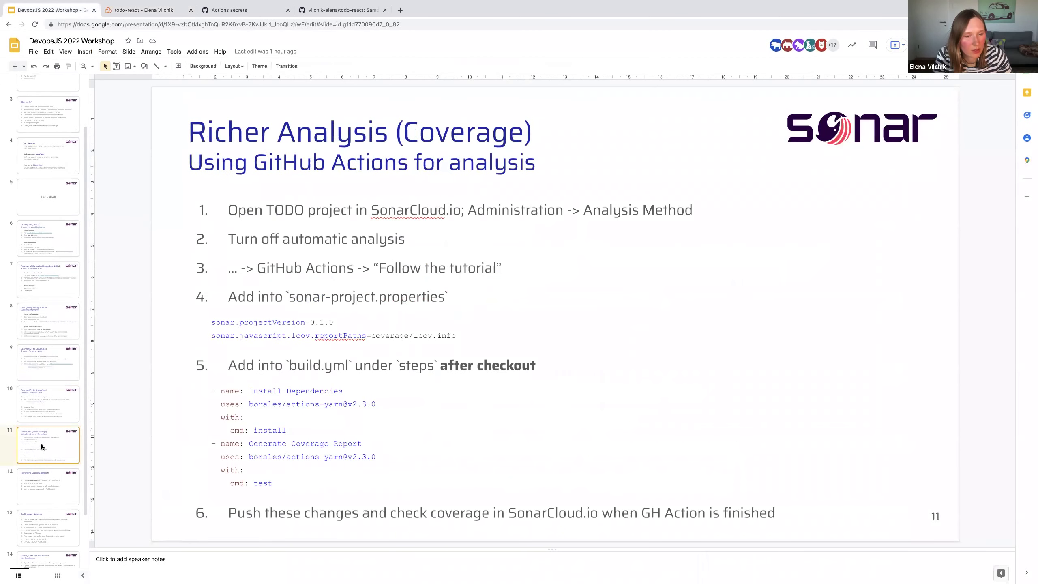
Copy the slide's sonar.projectVersion=0.1.0 and sonar.javascript.lcov.reportPaths=coverage/lcov.info lines to the end of sonar-project.properties in VS Code
{"action": "left_click", "coordinate": [458, 336]}
{"action": "left_click_drag", "start_coordinate": [461, 336], "coordinate": [209, 327]}
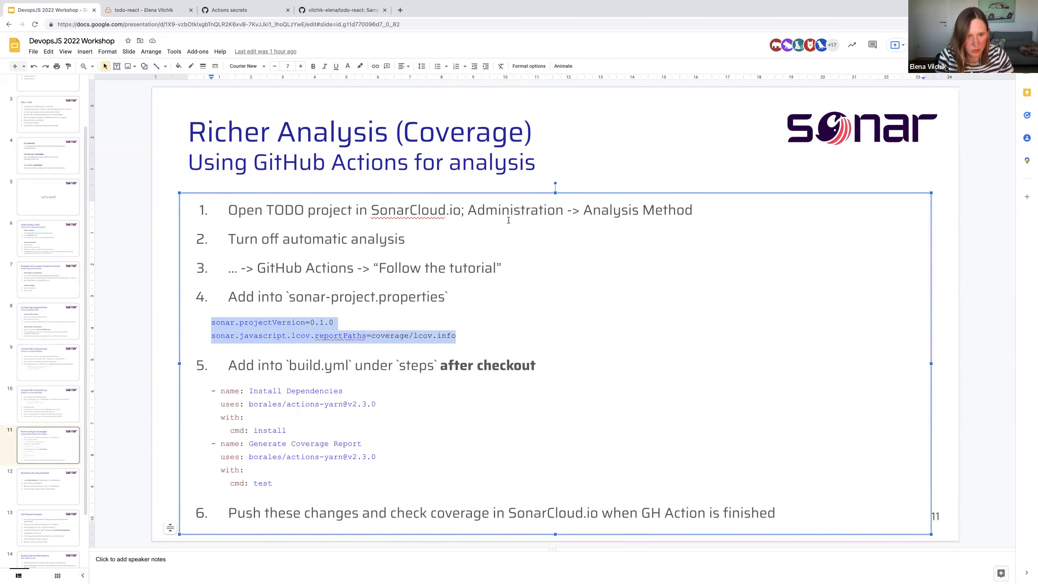
{"action": "key", "text": "ctrl+Left"}
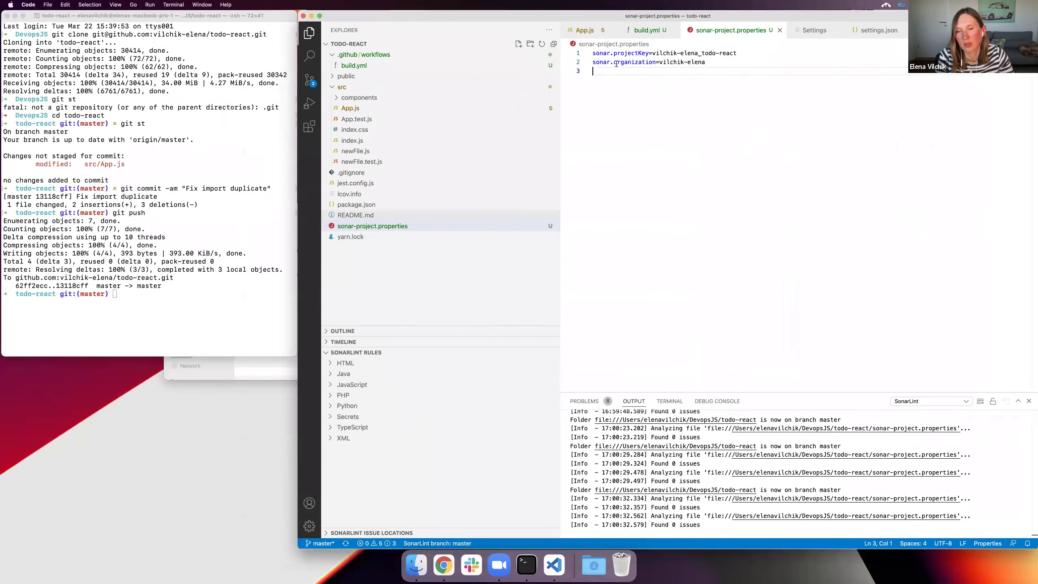
{"action": "key", "text": "super+v"}
Examine the project version and lcov report path properties, and the testResultsProcessor setting in jest.config.js
{"action": "left_click_drag", "start_coordinate": [684, 70], "coordinate": [569, 70]}
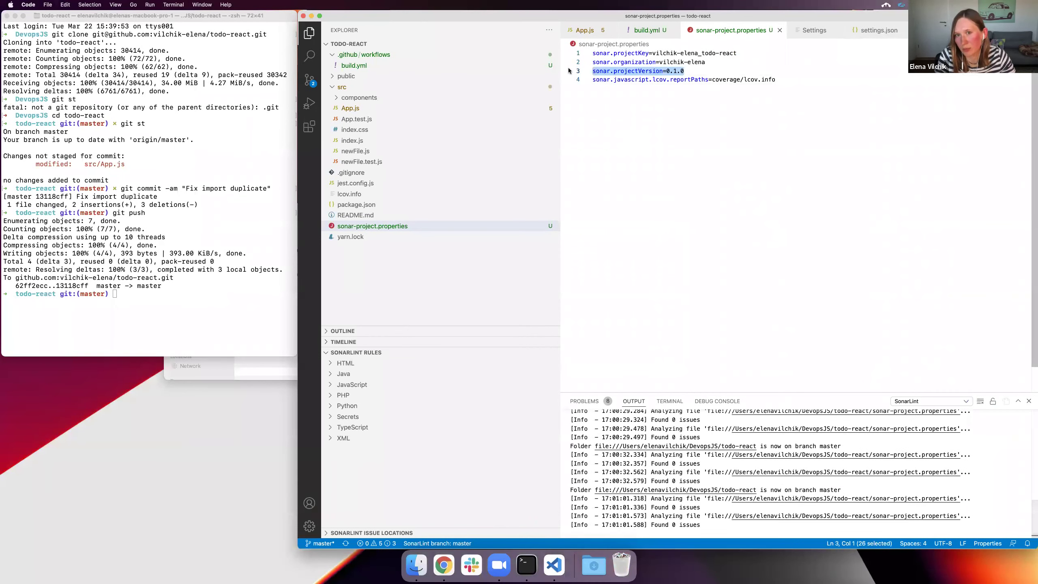
{"action": "left_click_drag", "start_coordinate": [779, 79], "coordinate": [596, 80]}
{"action": "left_click_drag", "start_coordinate": [772, 80], "coordinate": [715, 80]}
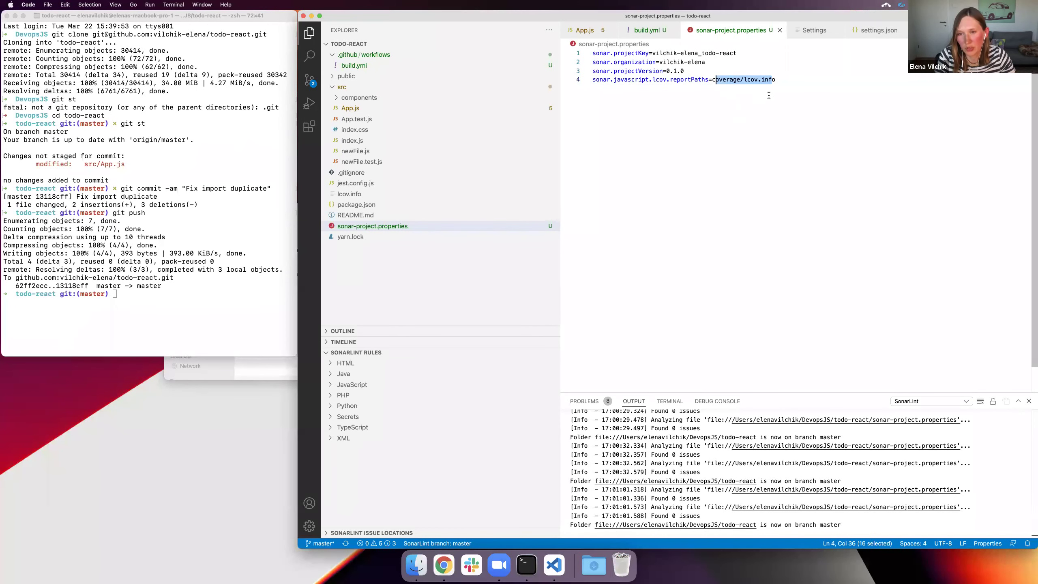
{"action": "left_click", "coordinate": [761, 80]}
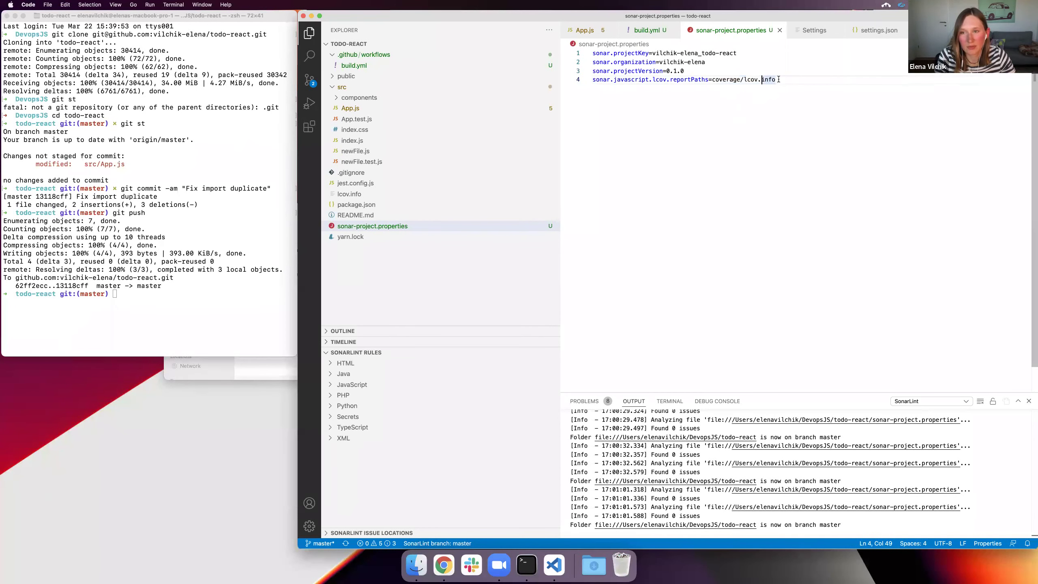
{"action": "left_click_drag", "start_coordinate": [778, 80], "coordinate": [746, 78]}
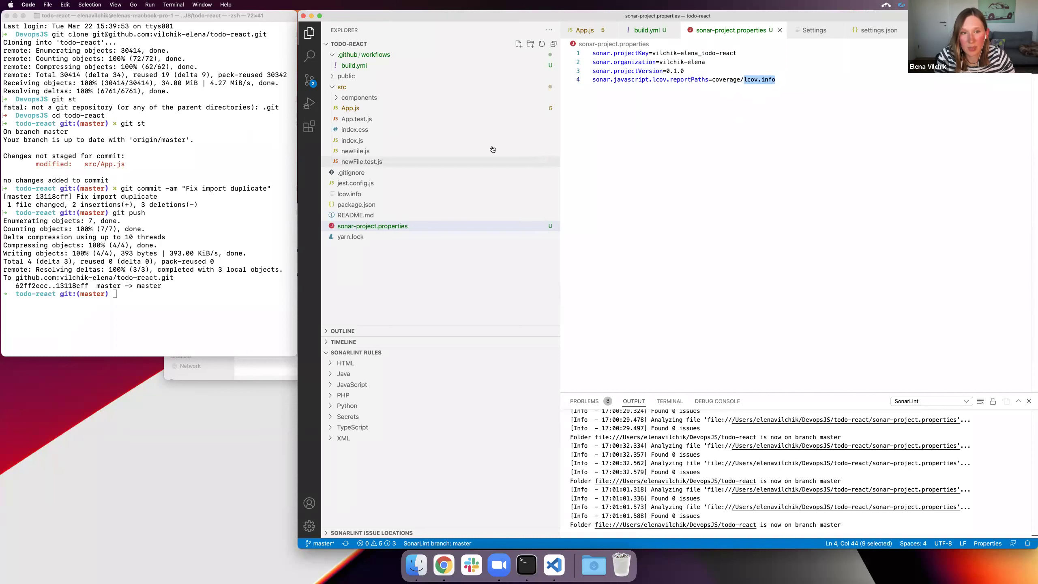
{"action": "left_click", "coordinate": [373, 186]}
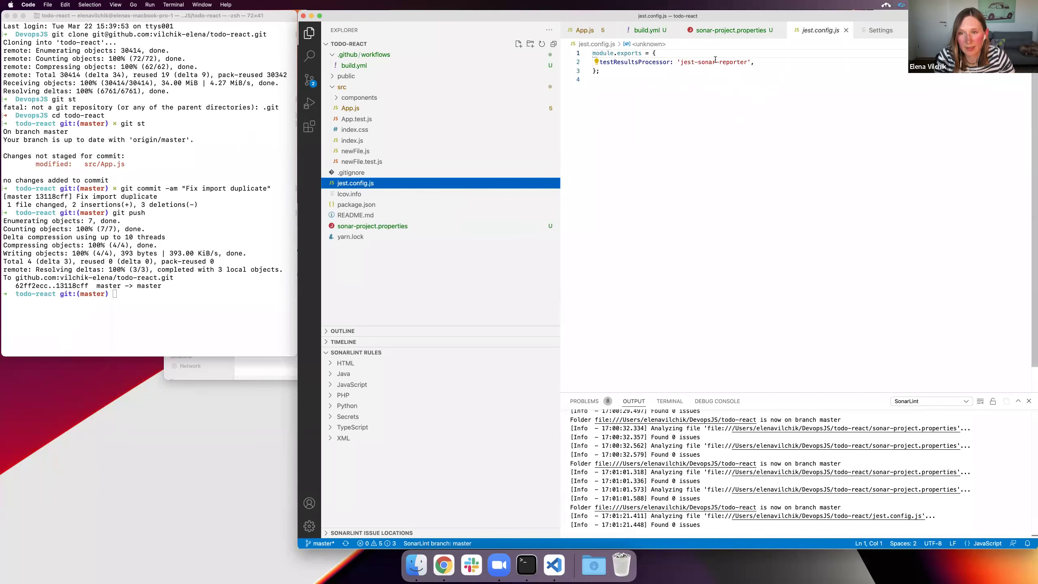
{"action": "left_click_drag", "start_coordinate": [759, 63], "coordinate": [678, 61]}
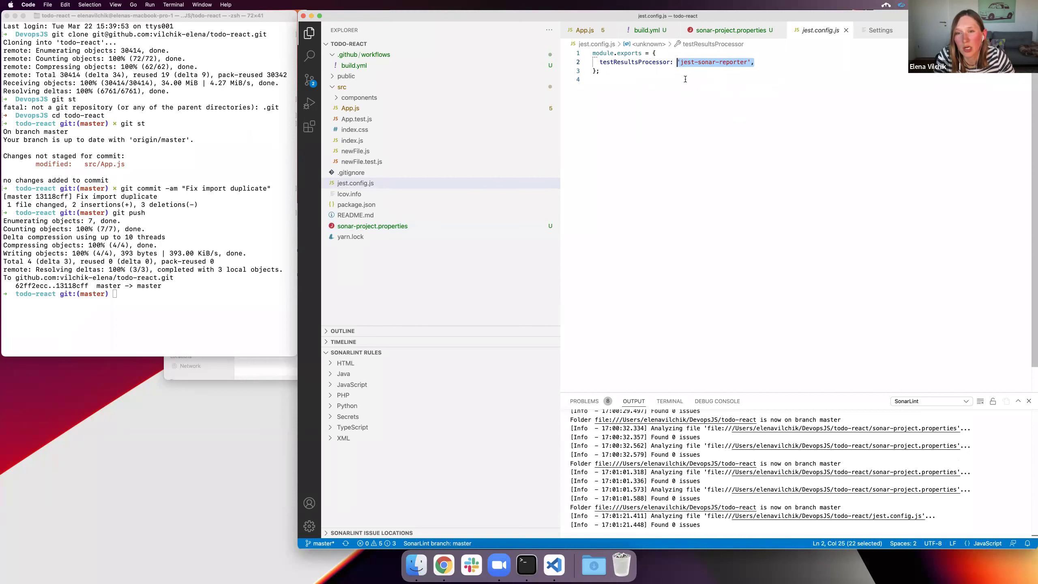
Copy the Install Dependencies and Generate Coverage Report steps from the "Richer Analysis (Coverage)" slide in Google Slides and return to VS Code
{"action": "left_click", "coordinate": [685, 79]}
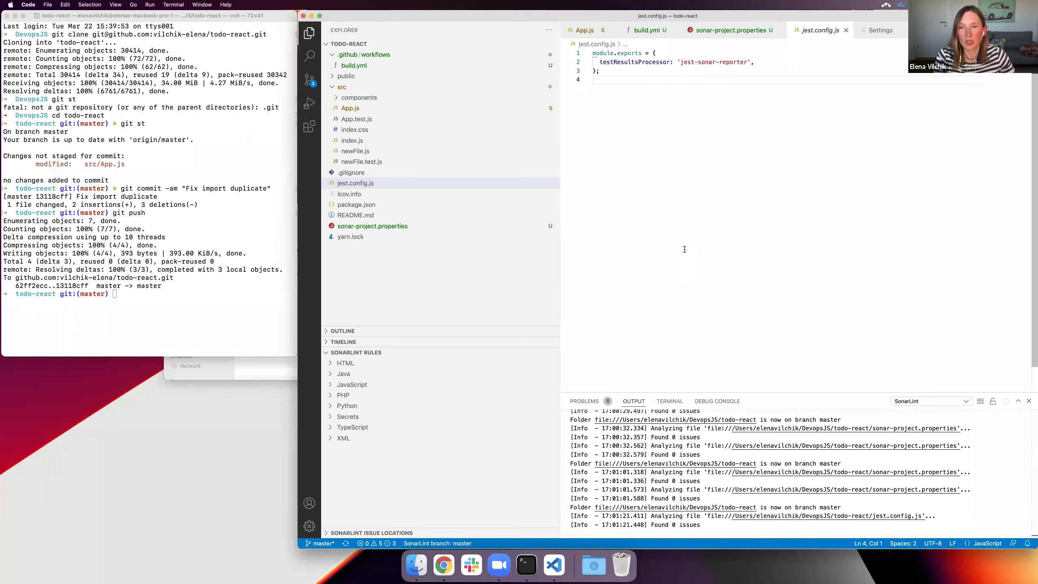
{"action": "key", "text": "ctrl+Right"}
{"action": "left_click_drag", "start_coordinate": [274, 484], "coordinate": [186, 389]}
{"action": "key", "text": "super+c"}
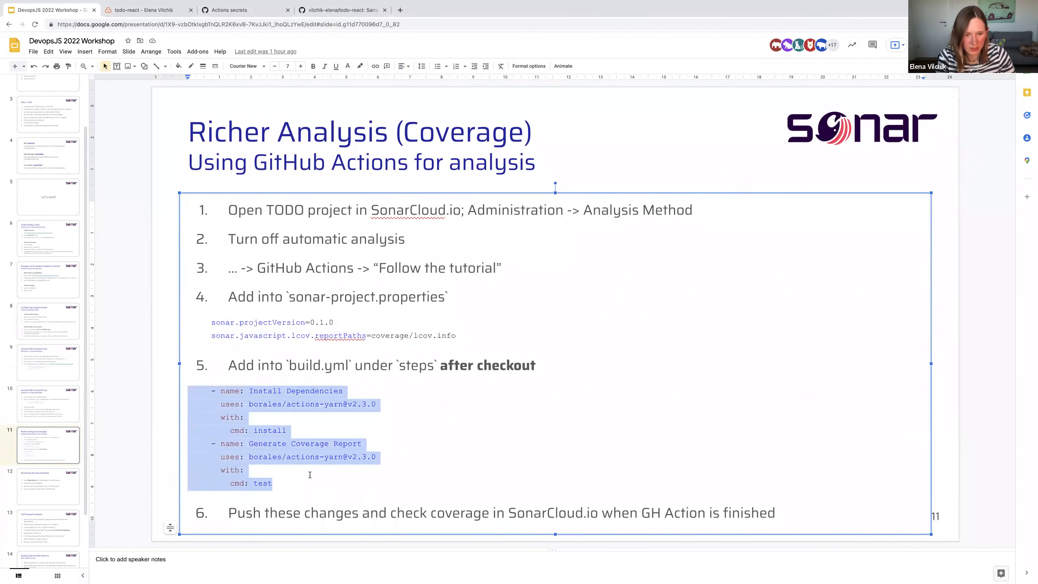
{"action": "key", "text": "ctrl+Left"}
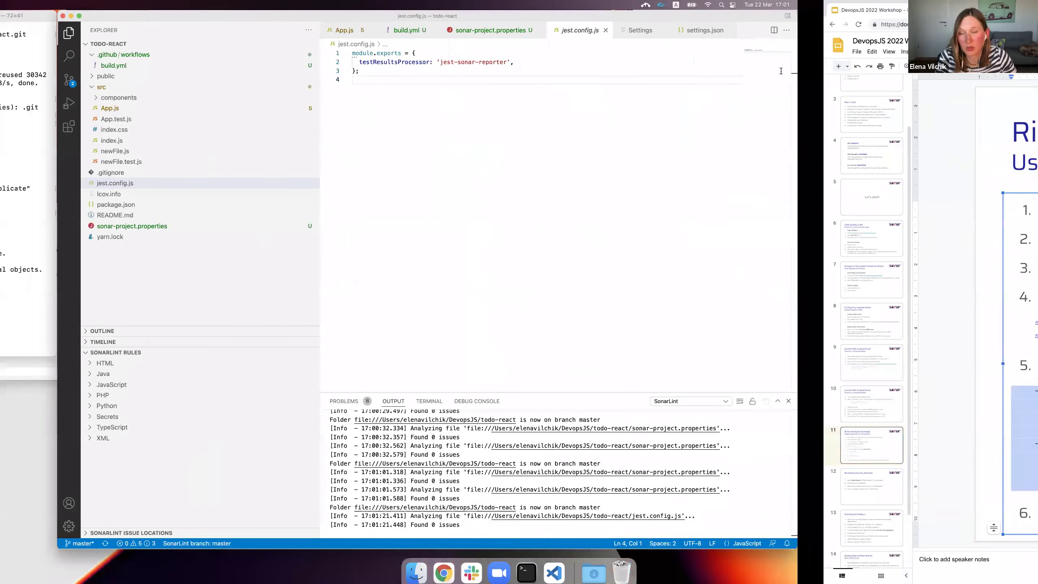
Insert the copied Install Dependencies and Generate Coverage Report steps into build.yml between the checkout and SonarCloud Scan steps
{"action": "left_click", "coordinate": [645, 30]}
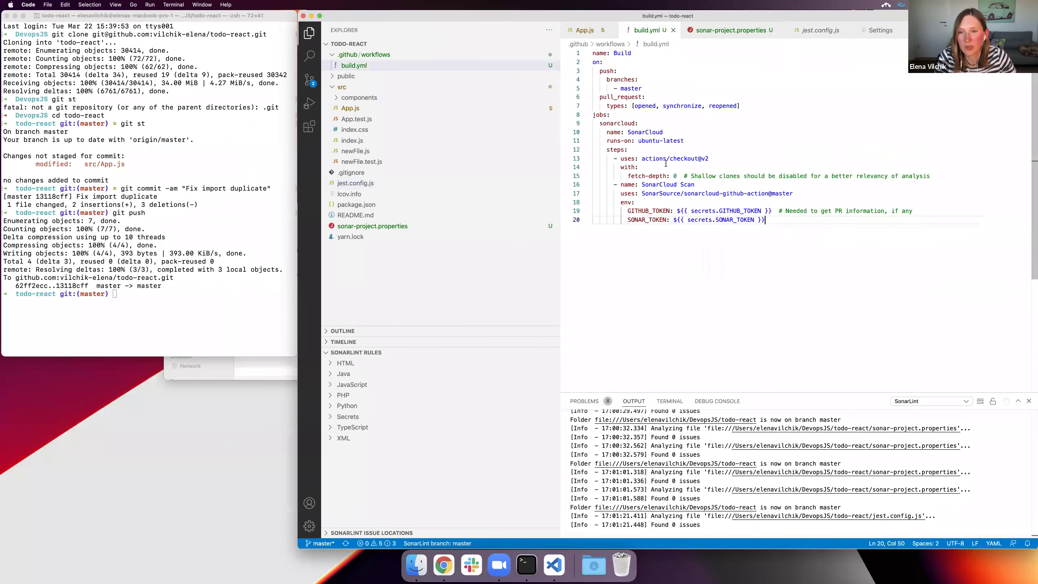
{"action": "left_click", "coordinate": [611, 185]}
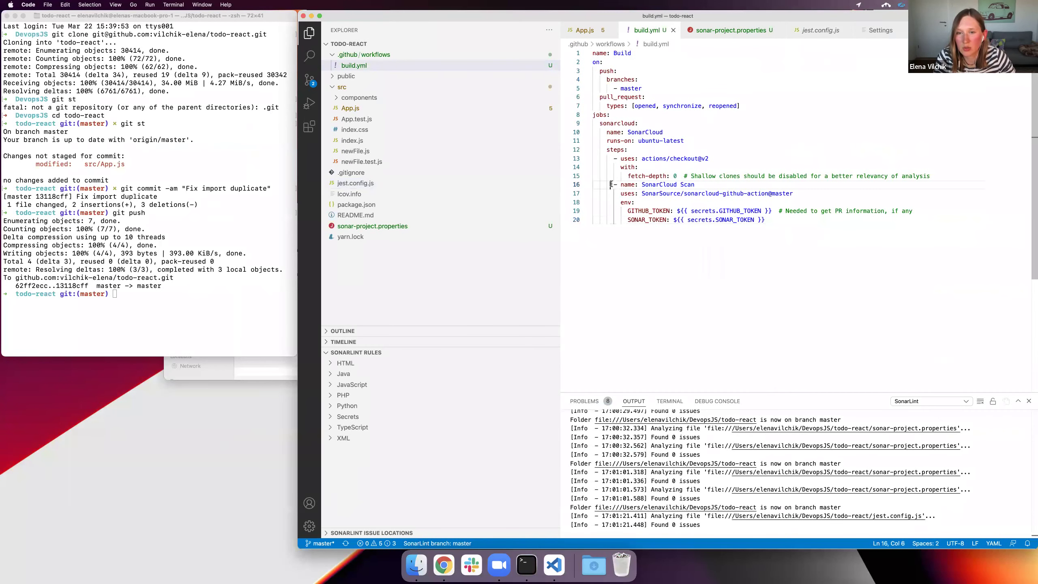
{"action": "key", "text": "Right"}
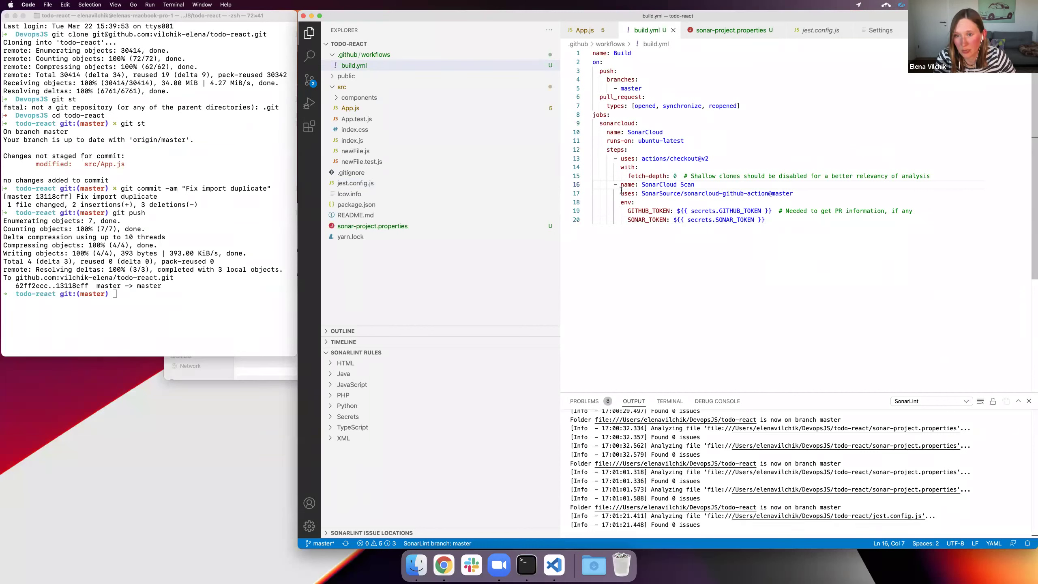
{"action": "key", "text": "Return"}
{"action": "key", "text": "Up"}
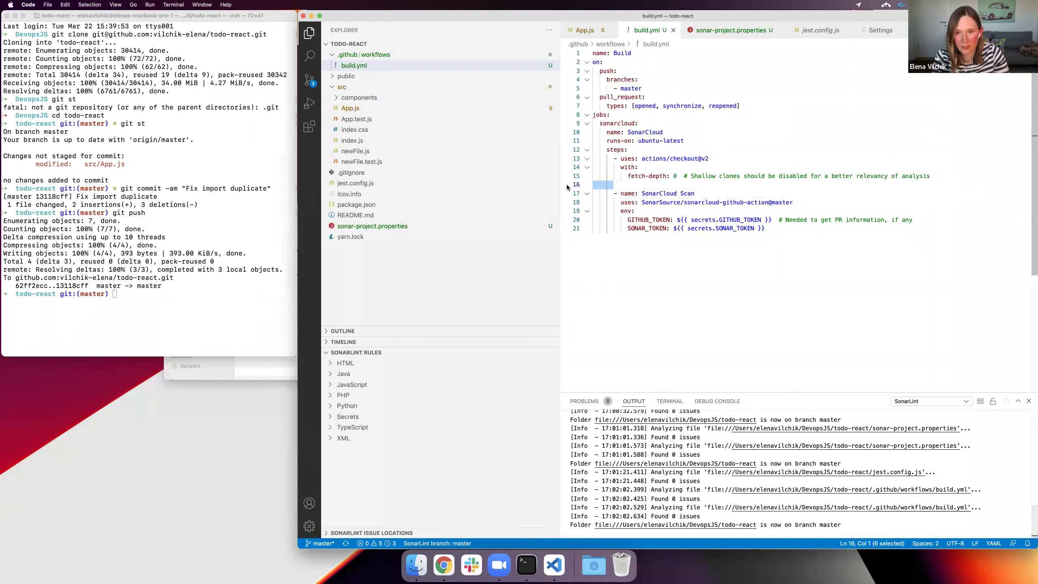
{"action": "key", "text": "super+v"}
Correct the indentation of the inserted yarn steps in build.yml so they line up with the checkout and SonarCloud Scan steps
{"action": "left_click", "coordinate": [608, 185]}
{"action": "key", "text": "Tab"}
{"action": "key", "text": "Down"}
{"action": "key", "text": "Tab"}
{"action": "left_click", "coordinate": [615, 202]}
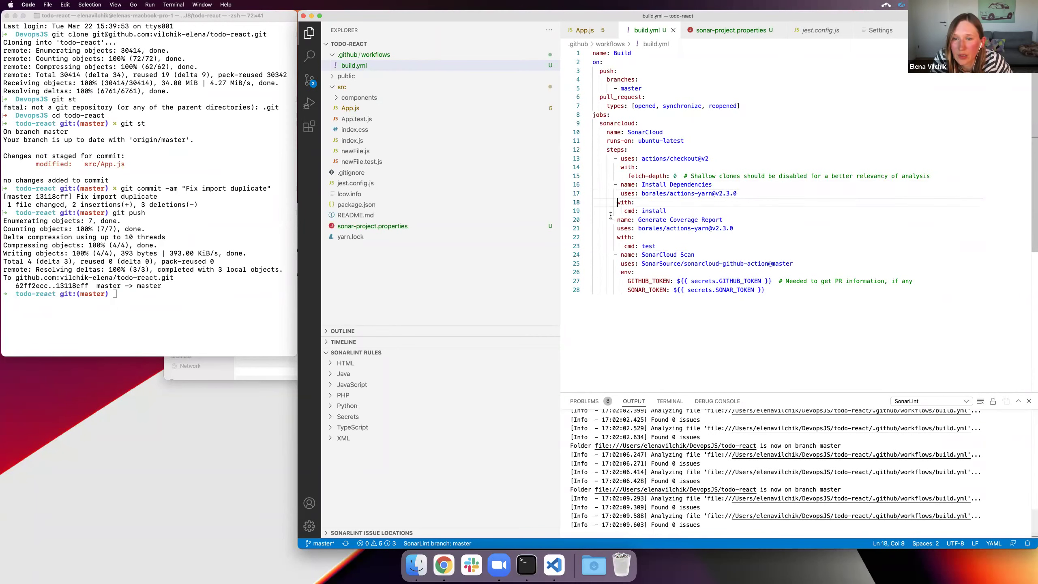
{"action": "left_click", "coordinate": [625, 211]}
{"action": "left_click", "coordinate": [607, 221]}
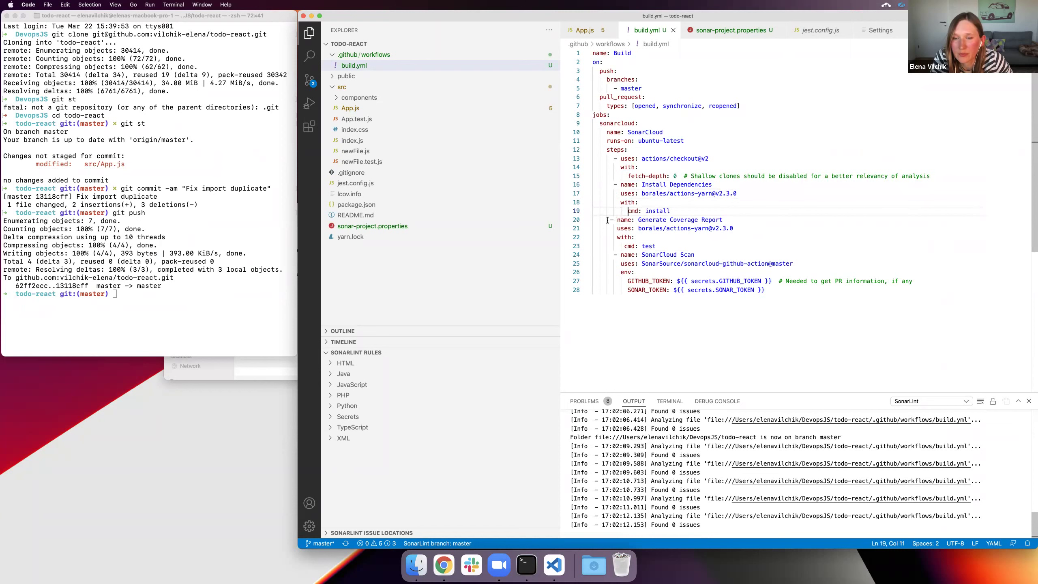
{"action": "left_click", "coordinate": [616, 229]}
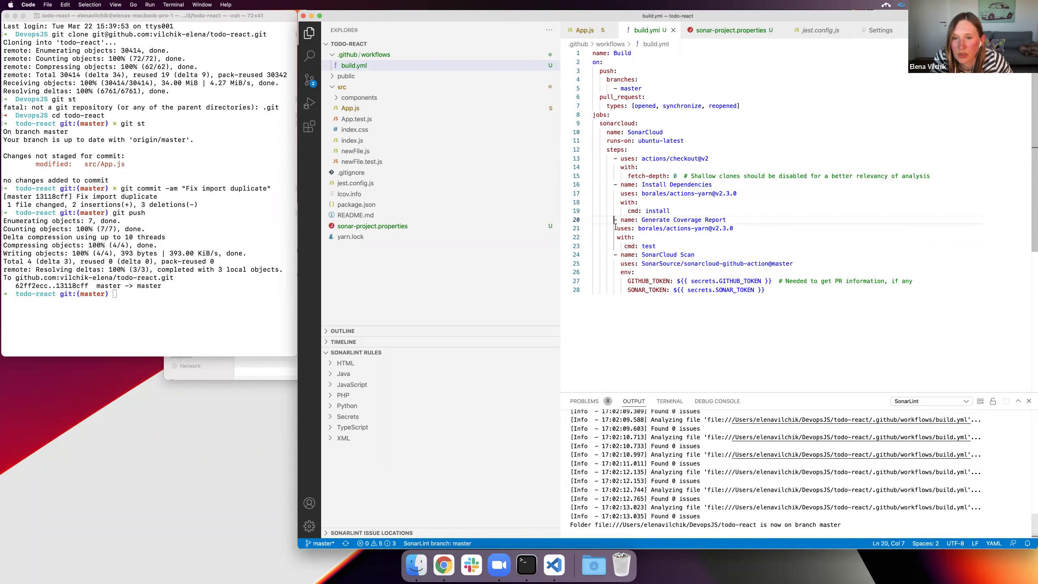
{"action": "left_click", "coordinate": [617, 238]}
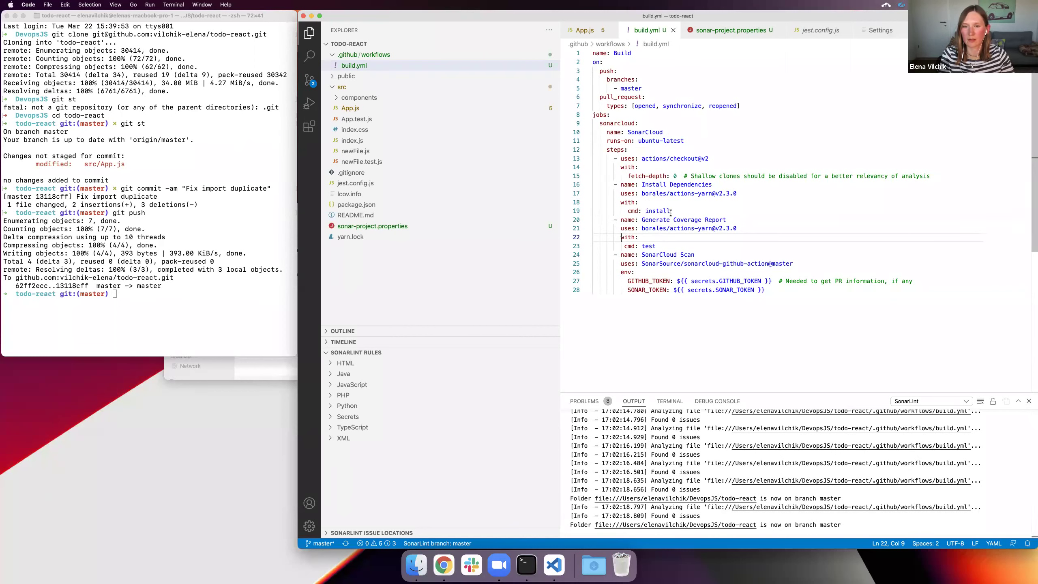
{"action": "left_click_drag", "start_coordinate": [670, 211], "coordinate": [572, 191]}
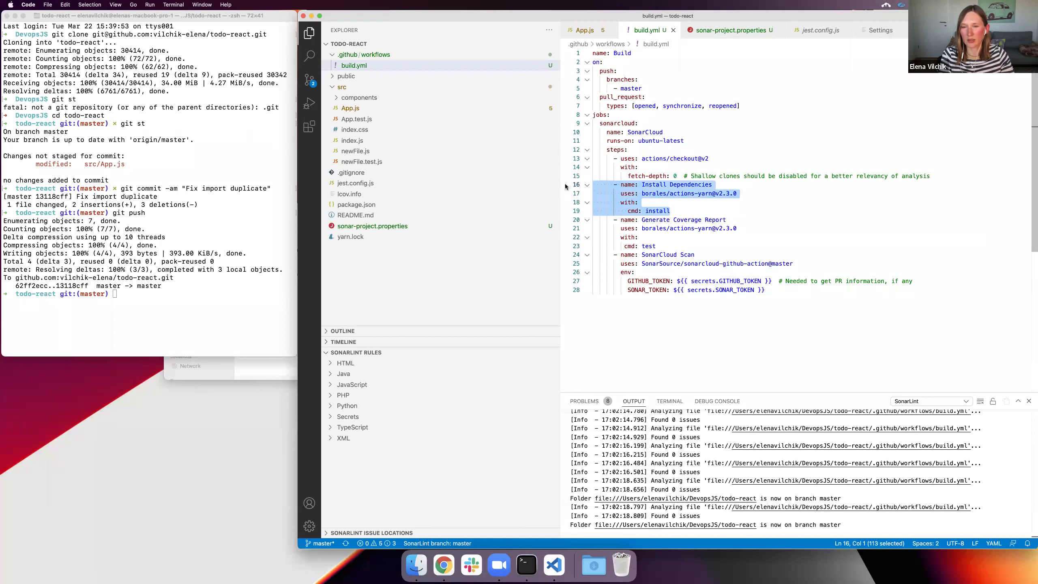
{"action": "left_click", "coordinate": [711, 192]}
{"action": "key", "text": "End"}
{"action": "key", "text": "Down"}
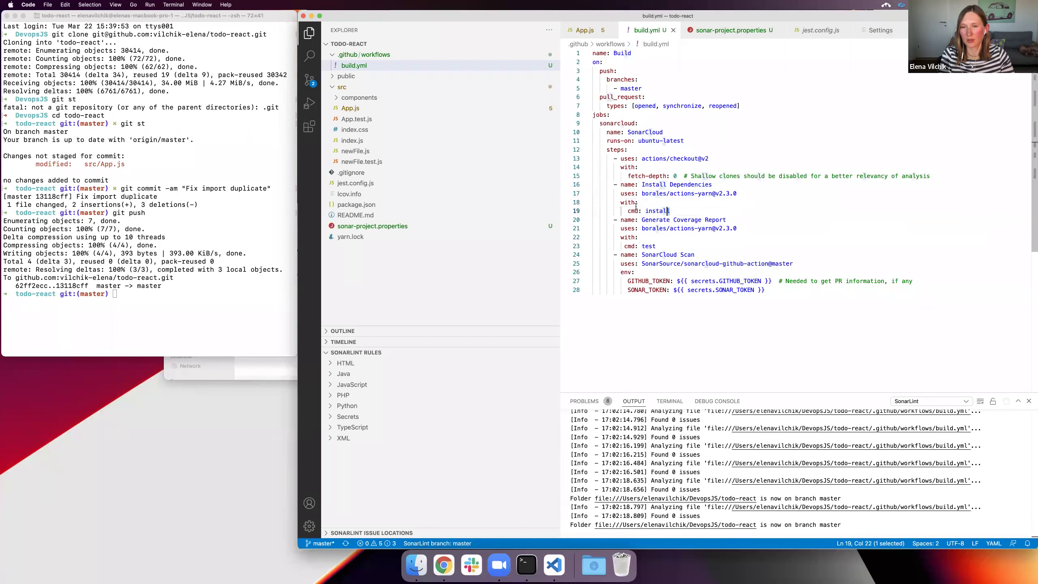
{"action": "left_click_drag", "start_coordinate": [671, 210], "coordinate": [593, 184]}
{"action": "left_click_drag", "start_coordinate": [671, 254], "coordinate": [589, 221]}
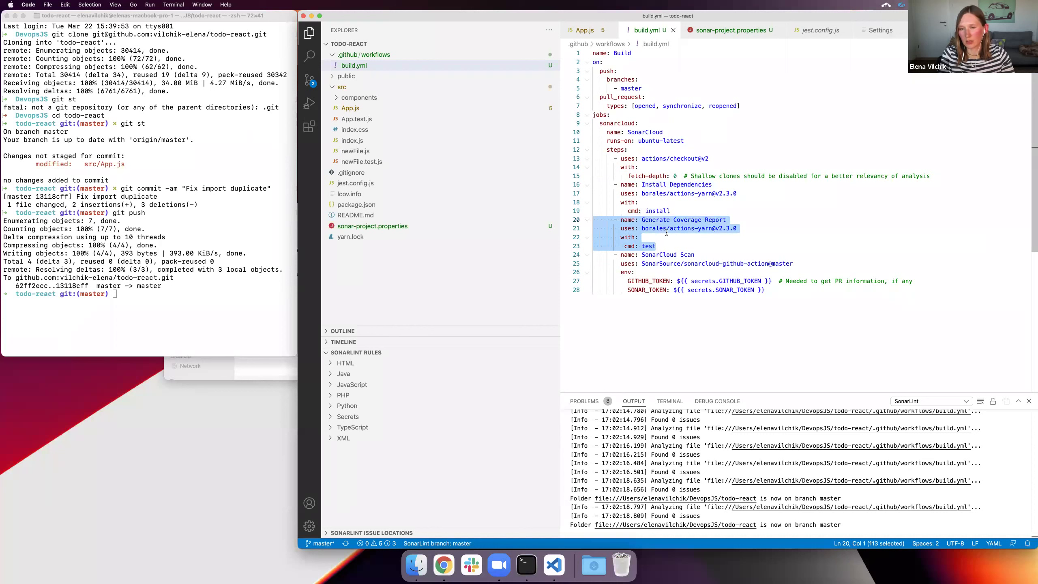
{"action": "left_click", "coordinate": [667, 228]}
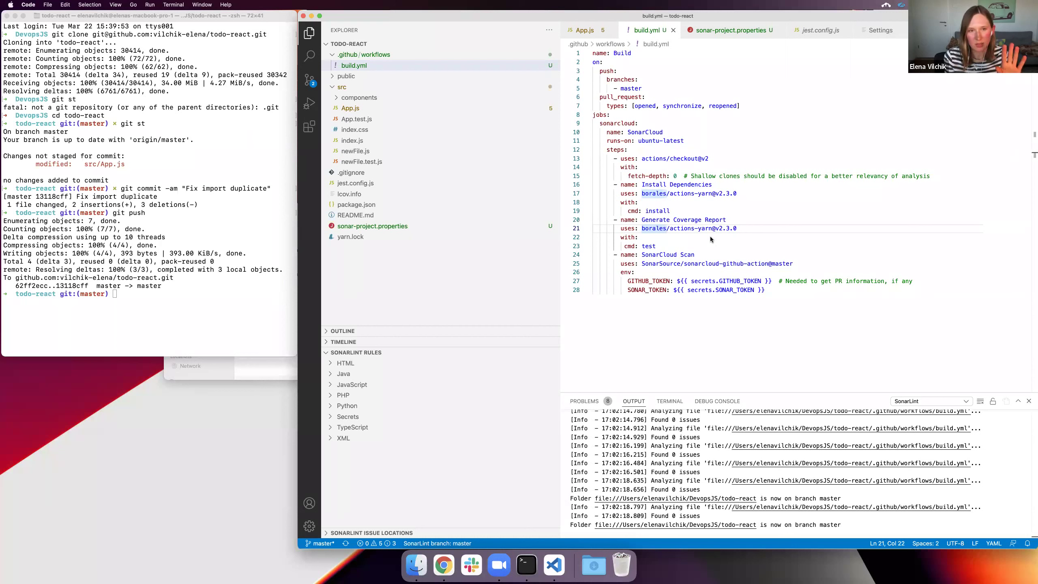
Open sonar-project.properties and review its project key, organization, project version and lcov report path properties
{"action": "left_click", "coordinate": [355, 66]}
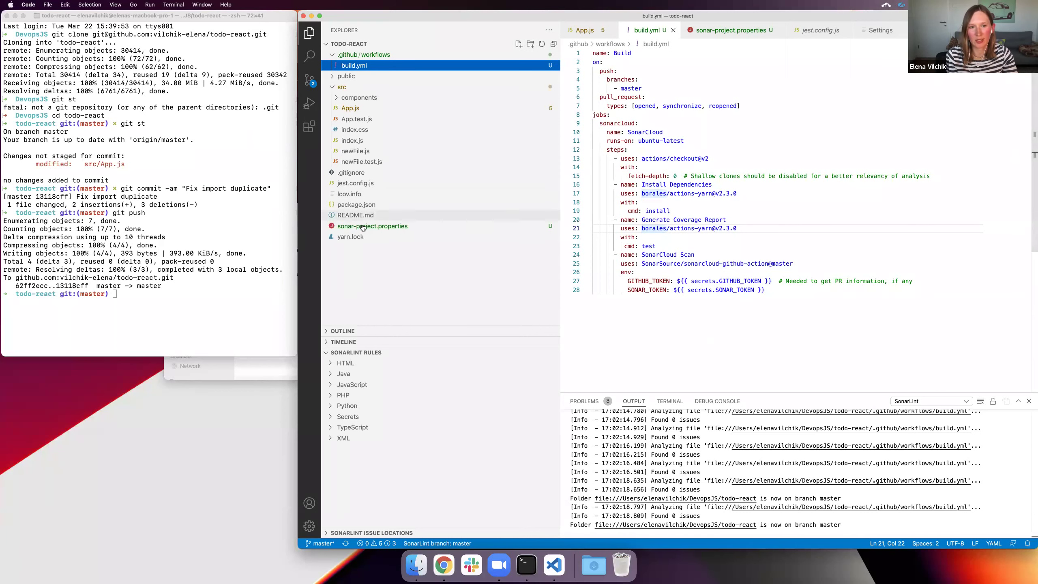
{"action": "left_click", "coordinate": [380, 226]}
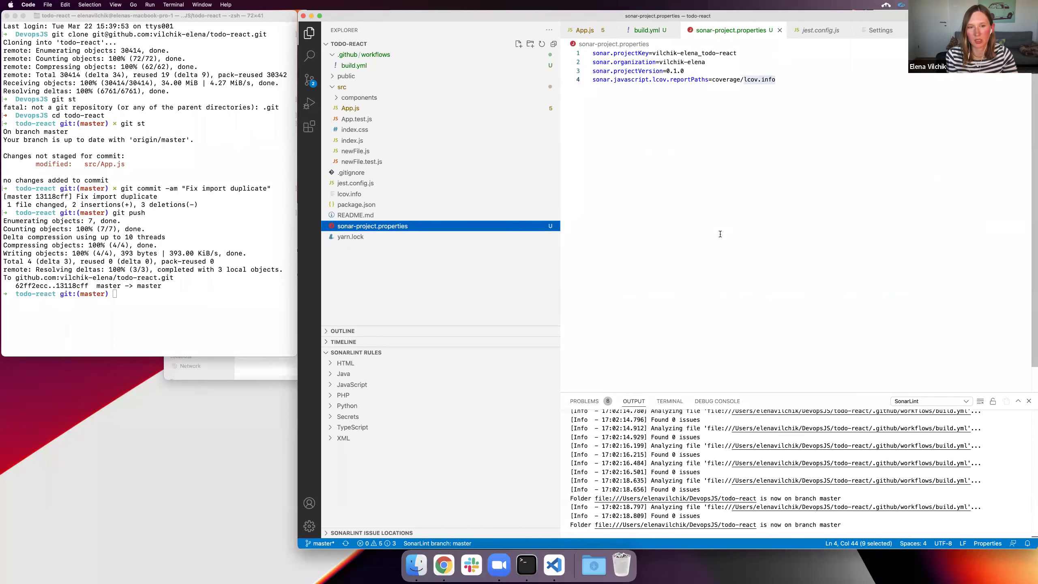
{"action": "left_click_drag", "start_coordinate": [789, 84], "coordinate": [591, 51]}
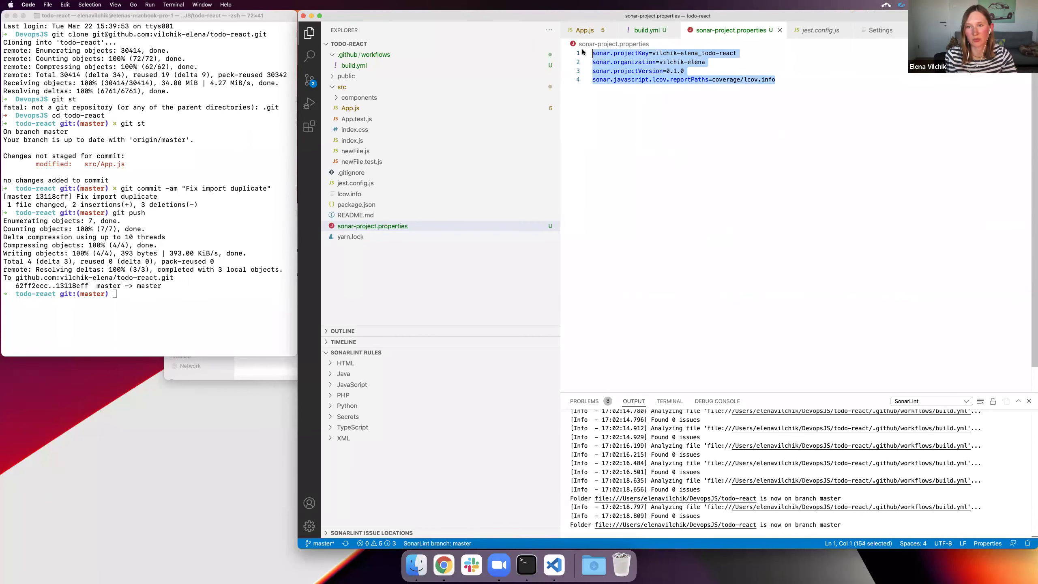
{"action": "left_click", "coordinate": [656, 80]}
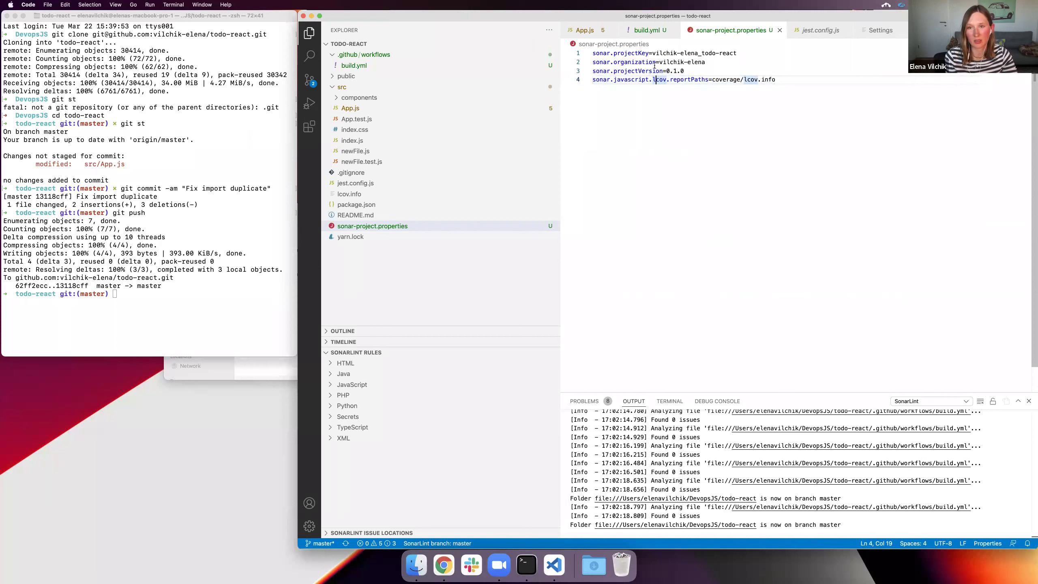
{"action": "left_click", "coordinate": [626, 53]}
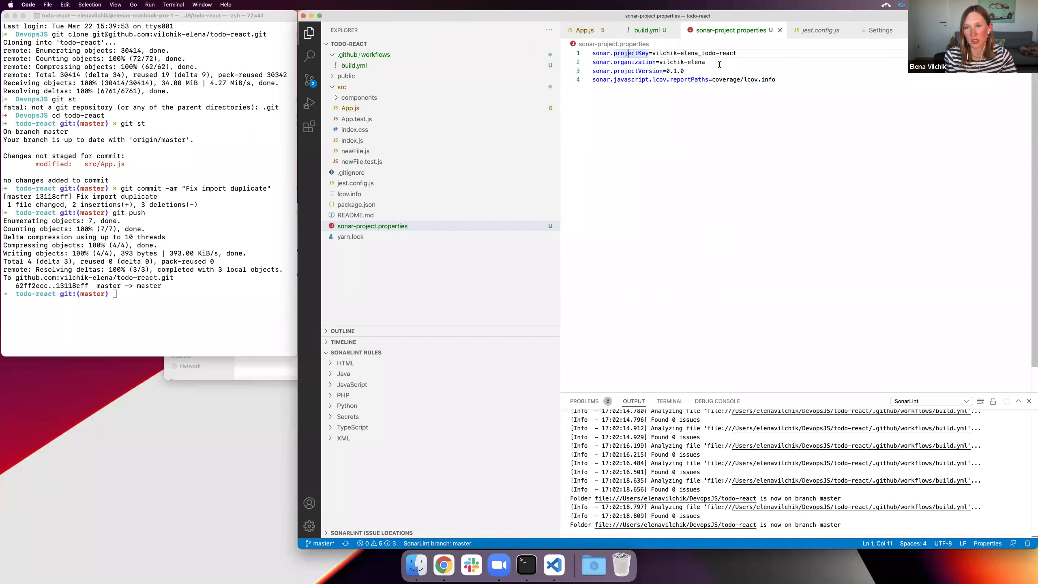
Examine the project key, organization, project version and lcov report path settings in sonar-project.properties
{"action": "left_click_drag", "start_coordinate": [706, 62], "coordinate": [593, 53]}
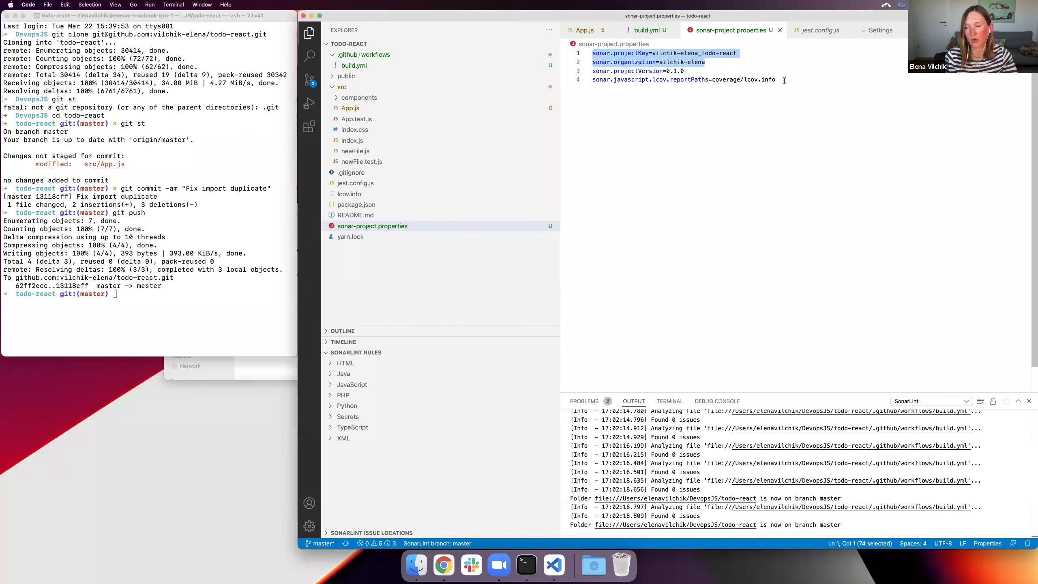
{"action": "left_click_drag", "start_coordinate": [784, 80], "coordinate": [594, 71]}
{"action": "left_click", "coordinate": [685, 70]}
{"action": "left_click_drag", "start_coordinate": [684, 70], "coordinate": [593, 71]}
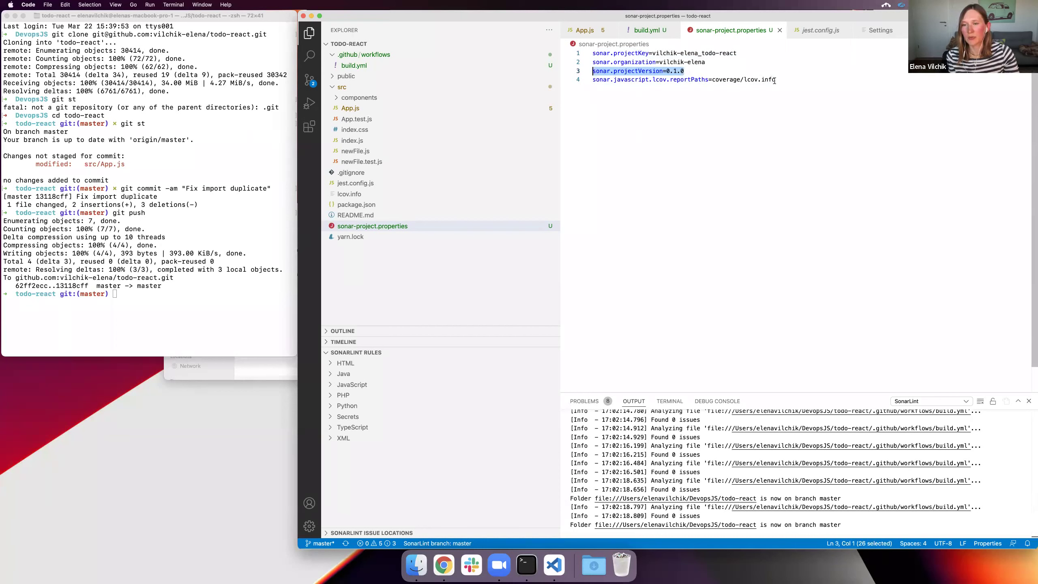
{"action": "left_click_drag", "start_coordinate": [780, 80], "coordinate": [582, 81]}
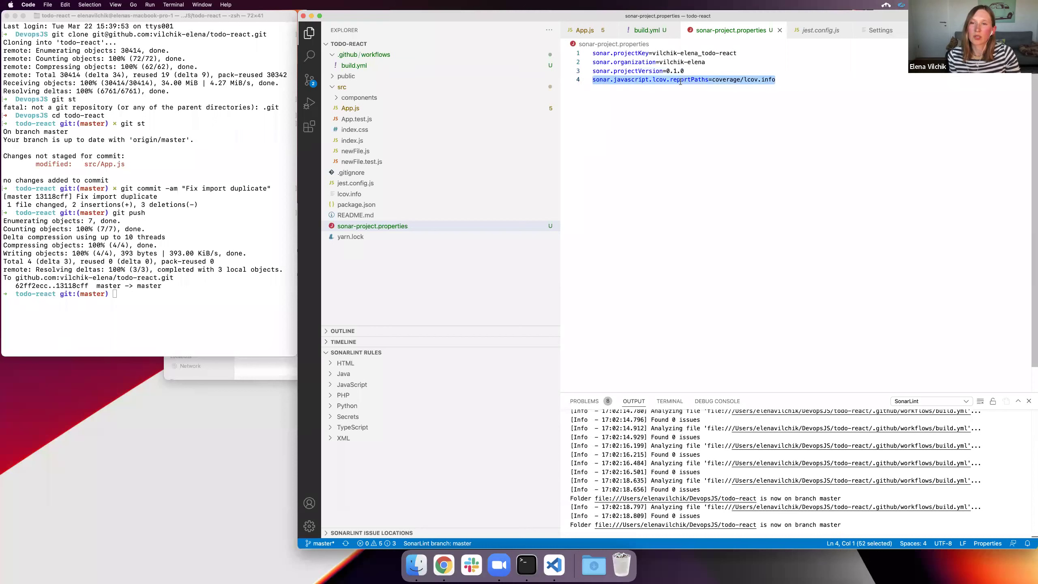
{"action": "left_click", "coordinate": [714, 80]}
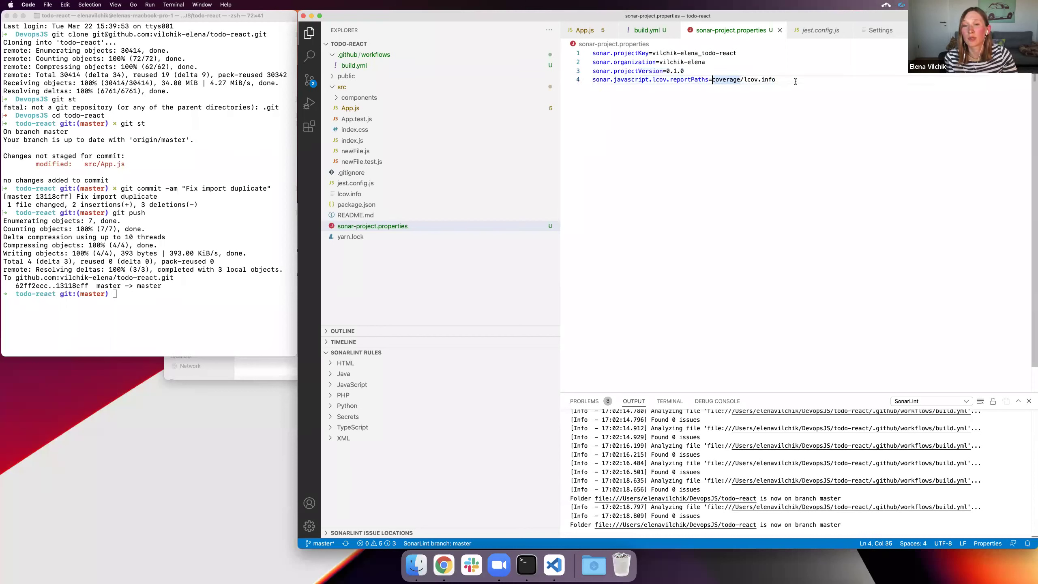
{"action": "left_click_drag", "start_coordinate": [795, 82], "coordinate": [712, 80]}
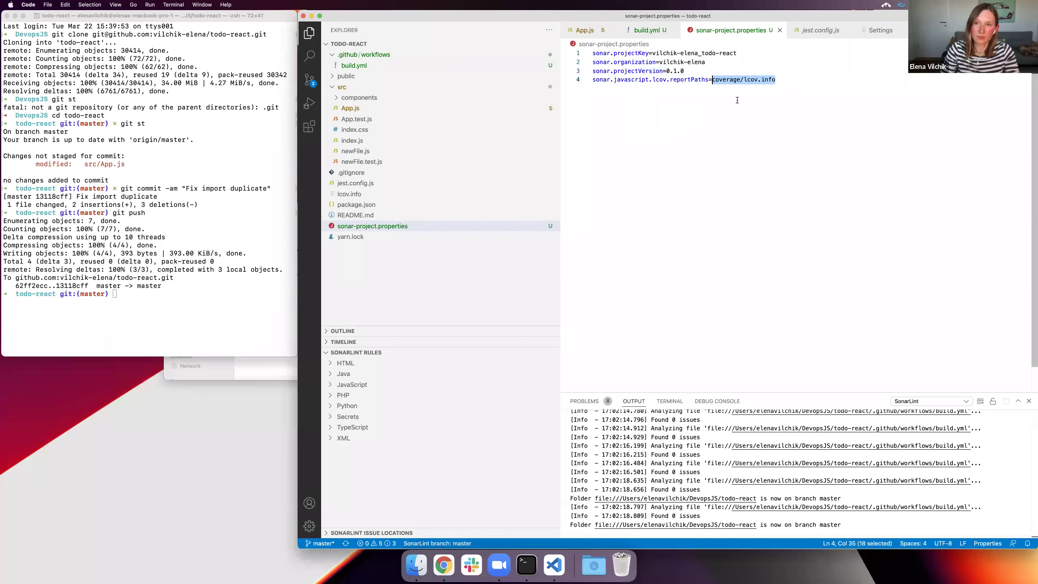
{"action": "left_click", "coordinate": [761, 81]}
{"action": "left_click_drag", "start_coordinate": [776, 79], "coordinate": [713, 80]}
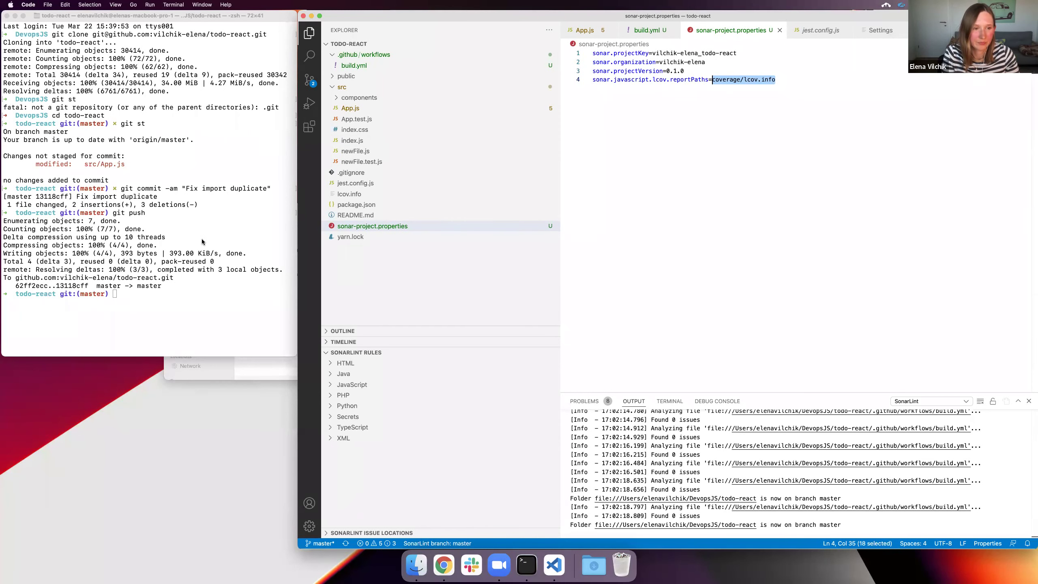
Switch to Terminal, check the git status of the todo-react repository and stage all changes
{"action": "left_click", "coordinate": [216, 269]}
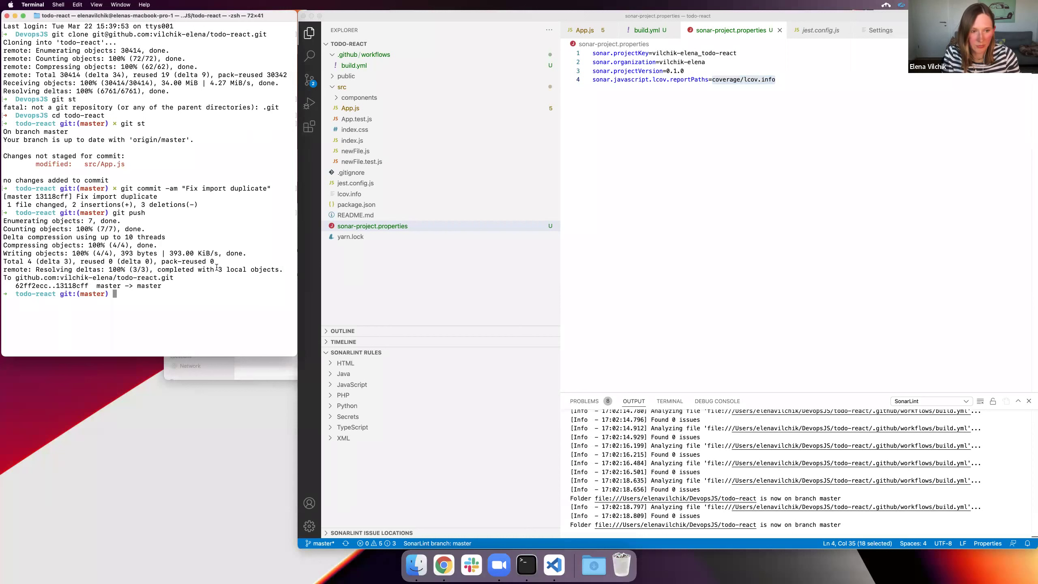
{"action": "type", "text": "git st"}
{"action": "key", "text": "Return"}
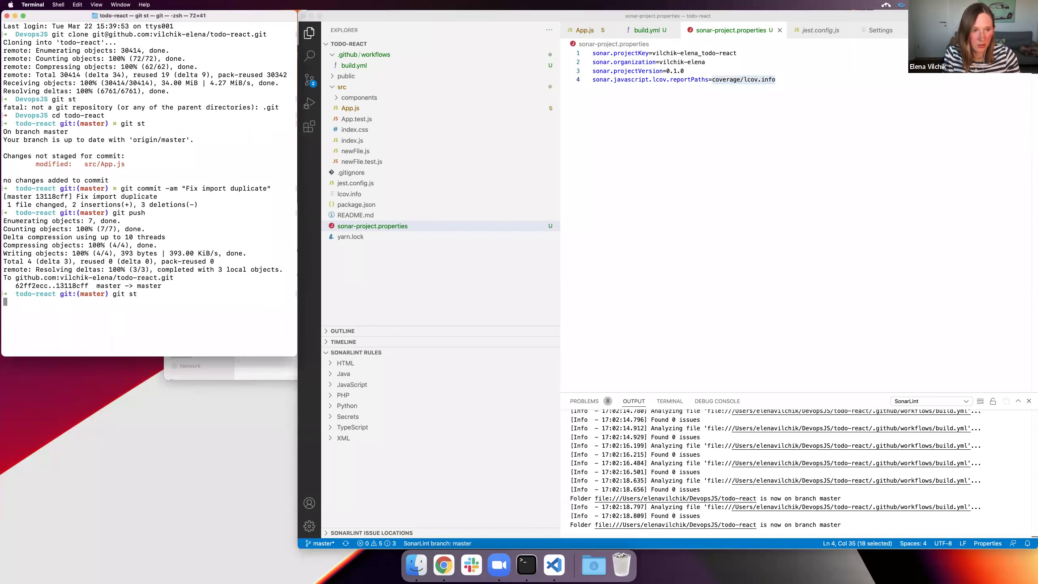
{"action": "type", "text": "git add ."}
{"action": "key", "text": "Return"}
Commit the staged files with the message "Set up SonarCloud analysis" and check the repository status again
{"action": "type", "text": "git commit -am \""}
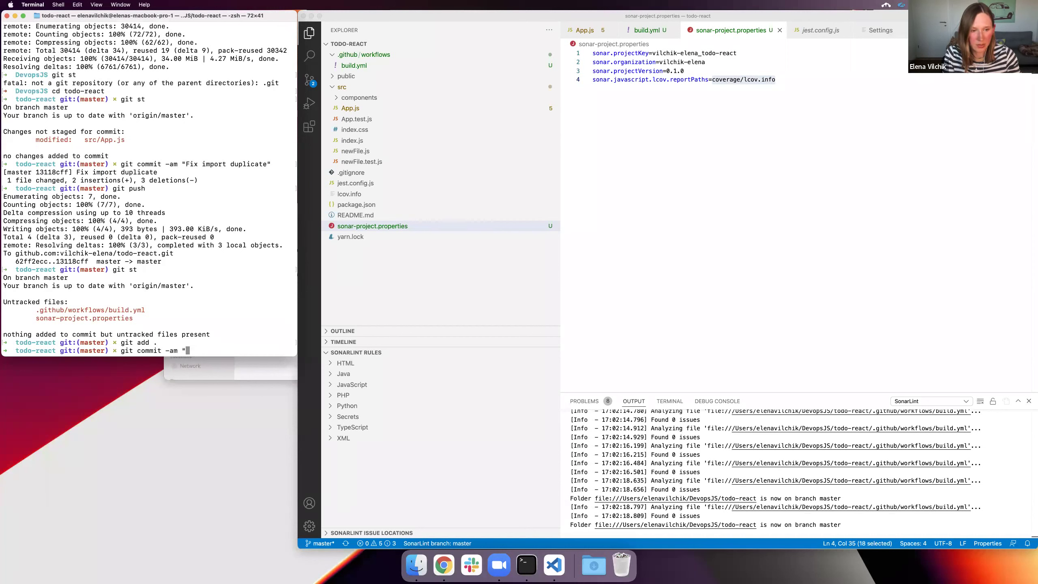
{"action": "type", "text": "Set up Son"}
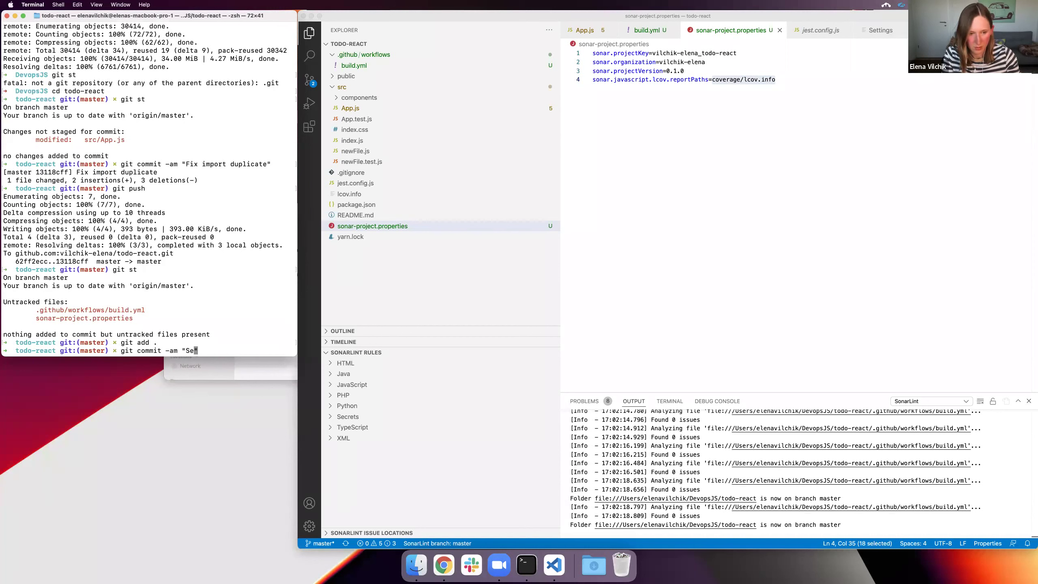
{"action": "type", "text": "arCloud analysis"}
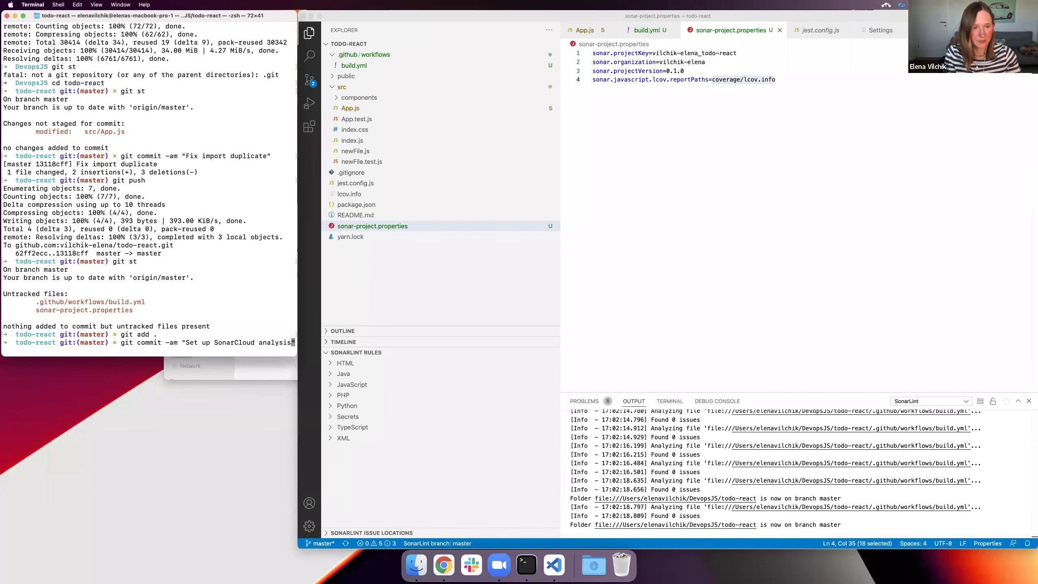
{"action": "type", "text": "\""}
{"action": "key", "text": "Return"}
{"action": "type", "text": "git st"}
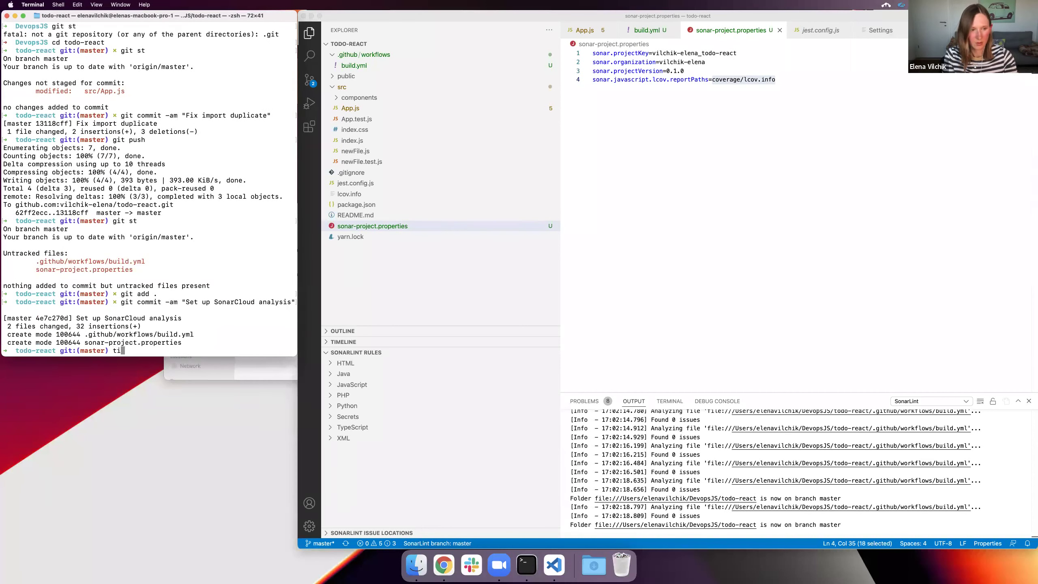
{"action": "key", "text": "Return"}
Review the todo-react workflow runs on GitHub Actions in the browser and try to push the commit from Terminal
{"action": "type", "text": "git push"}
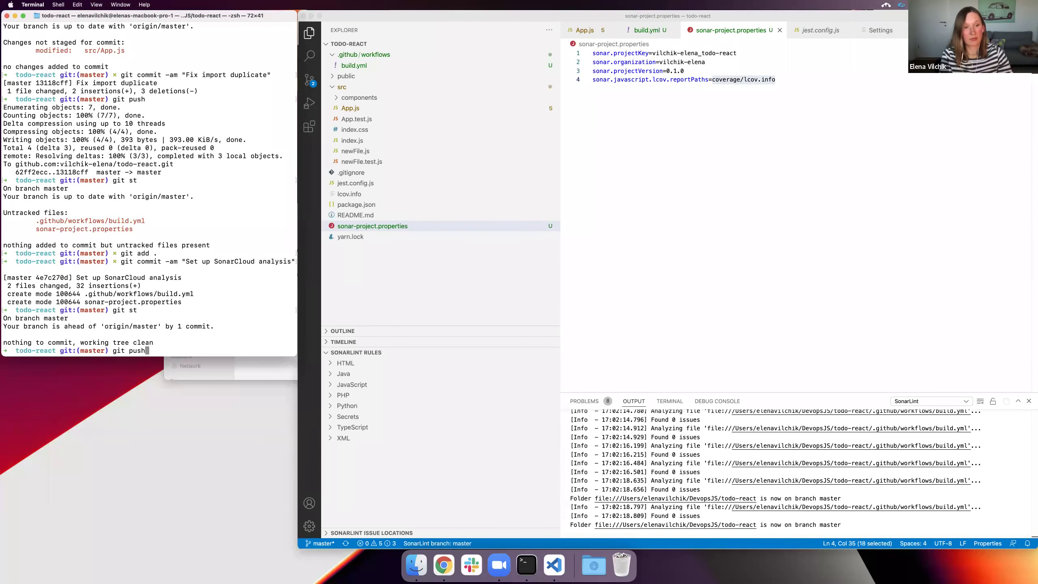
{"action": "key", "text": "ctrl+Right"}
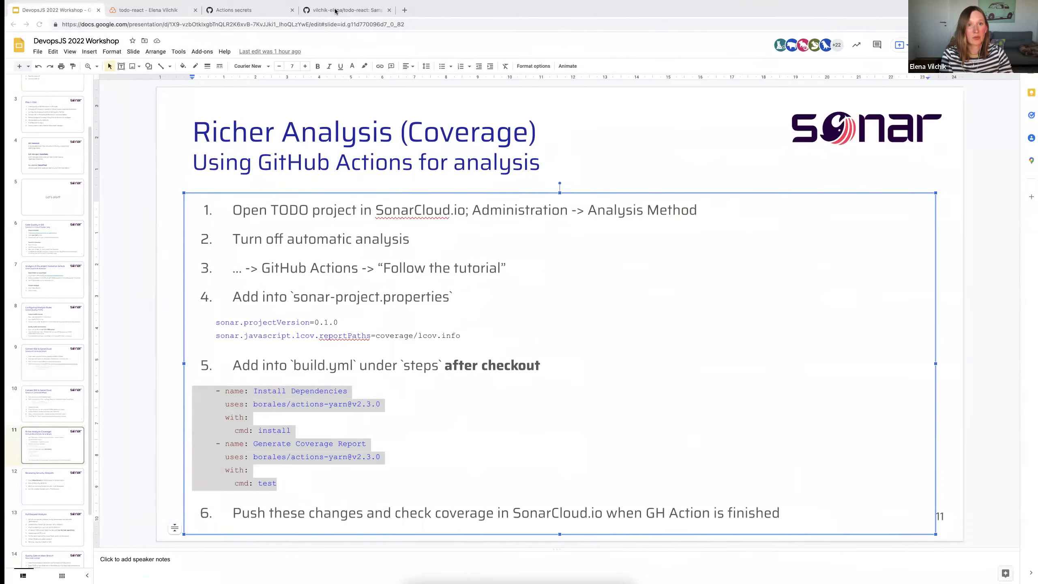
{"action": "left_click", "coordinate": [335, 11]}
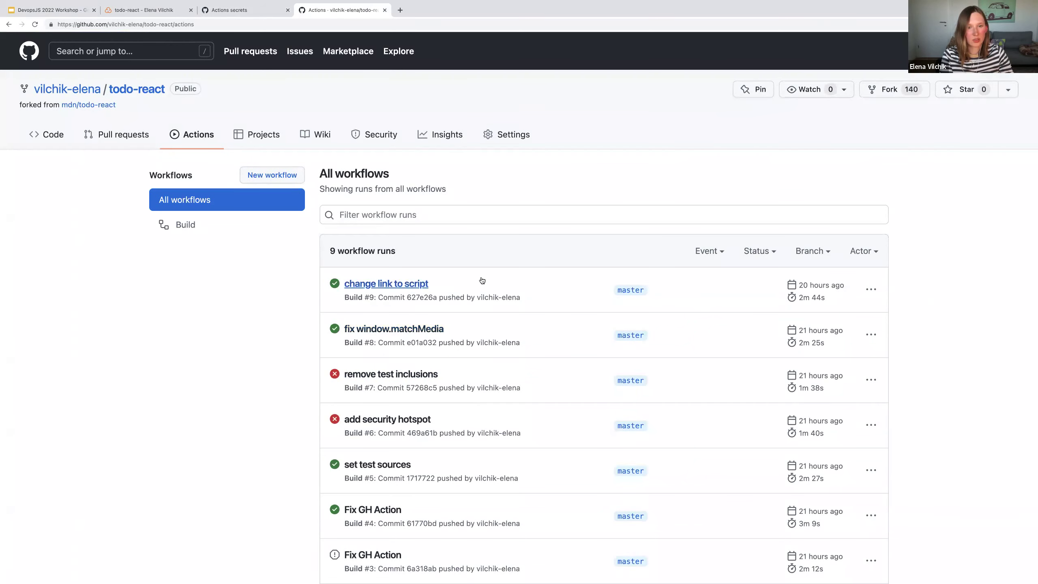
{"action": "scroll", "coordinate": [446, 368], "scroll_direction": "down", "scroll_amount": 1}
{"action": "scroll", "coordinate": [382, 367], "scroll_direction": "up", "scroll_amount": 1}
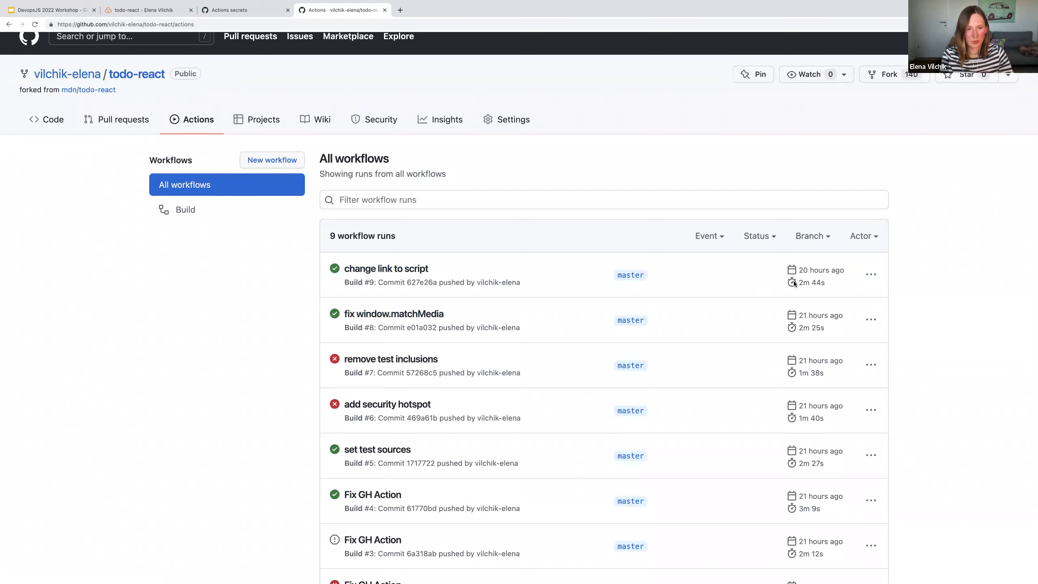
{"action": "key", "text": "ctrl+Left"}
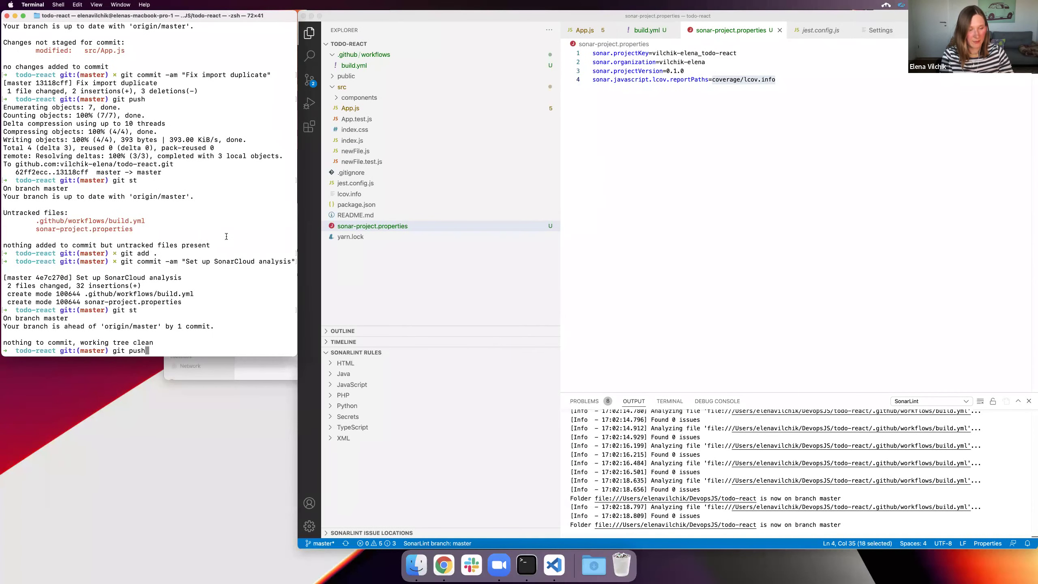
{"action": "key", "text": "Return"}
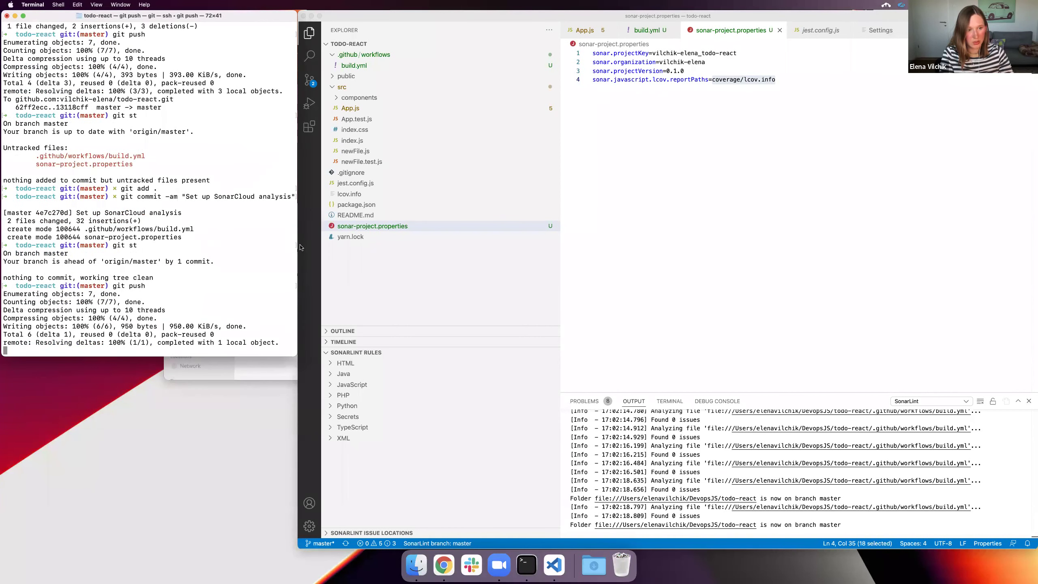
Switch to the browser, reload the GitHub Actions workflow runs for todo-react and return to Terminal
{"action": "key", "text": "ctrl+Right"}
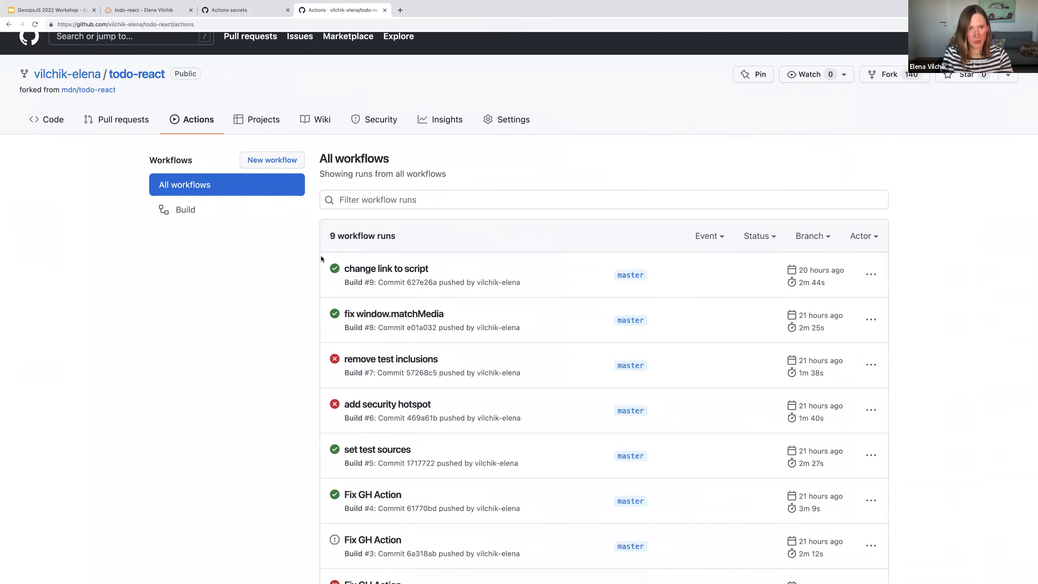
{"action": "key", "text": "super+r"}
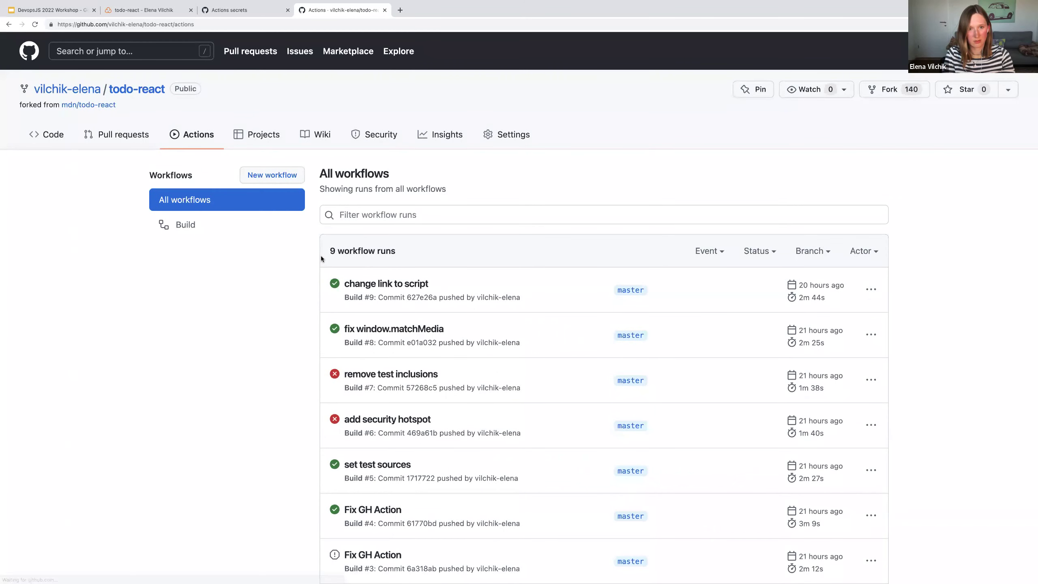
{"action": "key", "text": "ctrl+Left"}
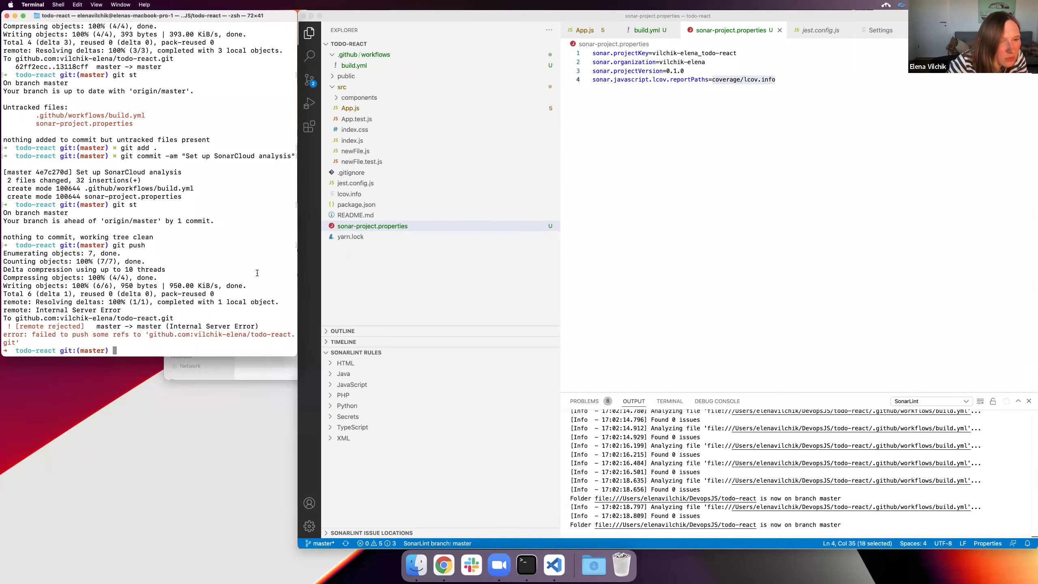
{"action": "type", "text": "git p"}
{"action": "key", "text": "BackSpace"}
{"action": "key", "text": "BackSpace"}
{"action": "key", "text": "BackSpace"}
{"action": "key", "text": "BackSpace"}
{"action": "key", "text": "BackSpace"}
{"action": "type", "text": "git s t"}
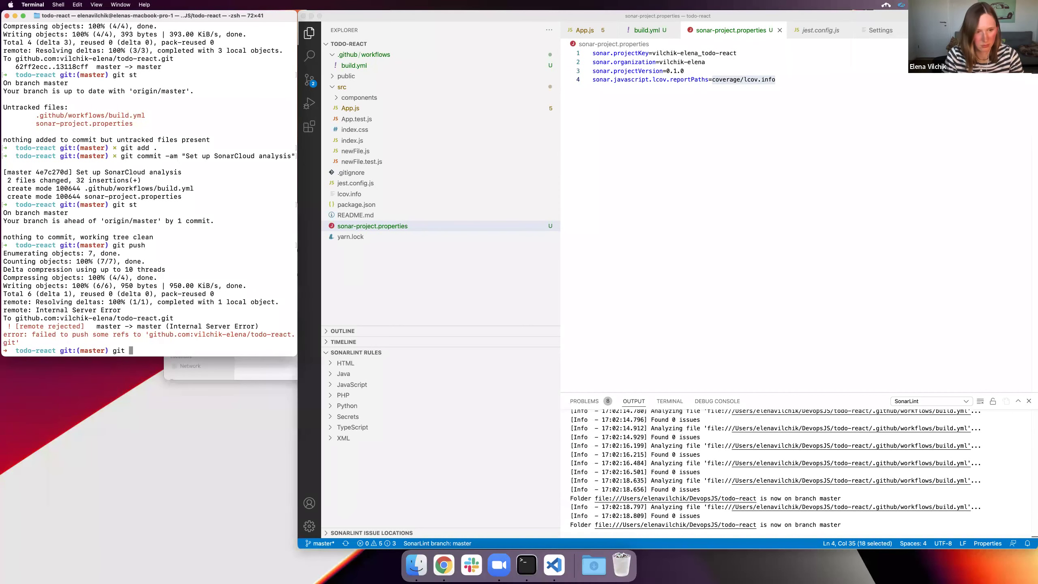
{"action": "key", "text": "Return"}
Check the git status of the repository and try again to push the commit to the remote
{"action": "type", "text": "git st"}
{"action": "key", "text": "Return"}
{"action": "type", "text": "git push"}
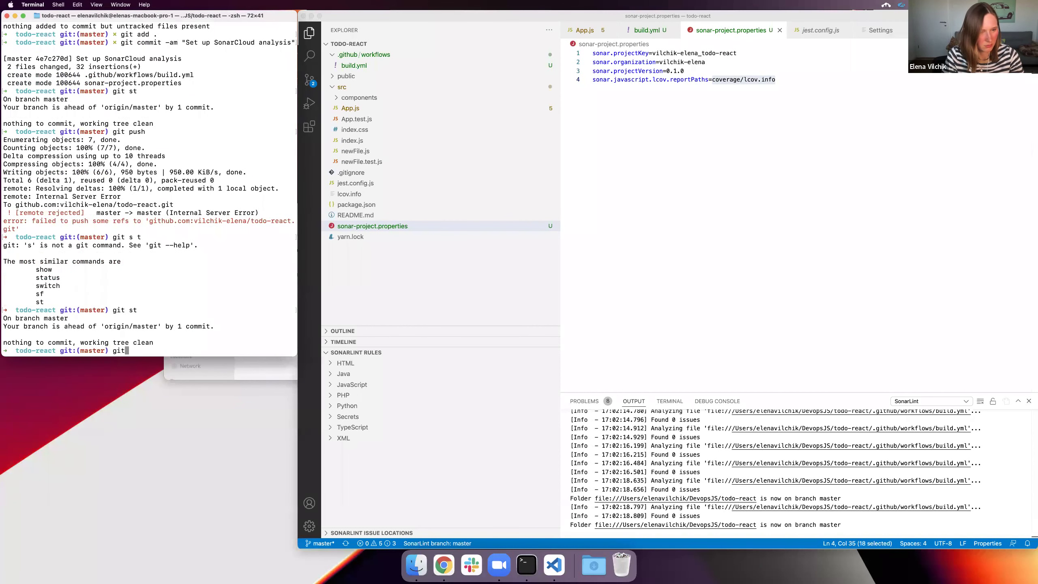
{"action": "key", "text": "Return"}
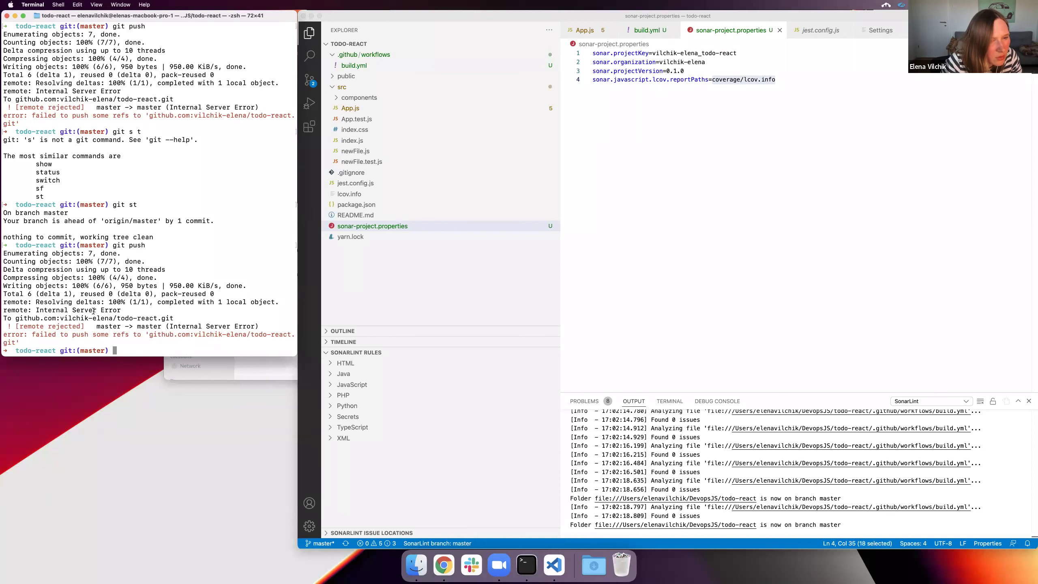
{"action": "type", "text": "g"}
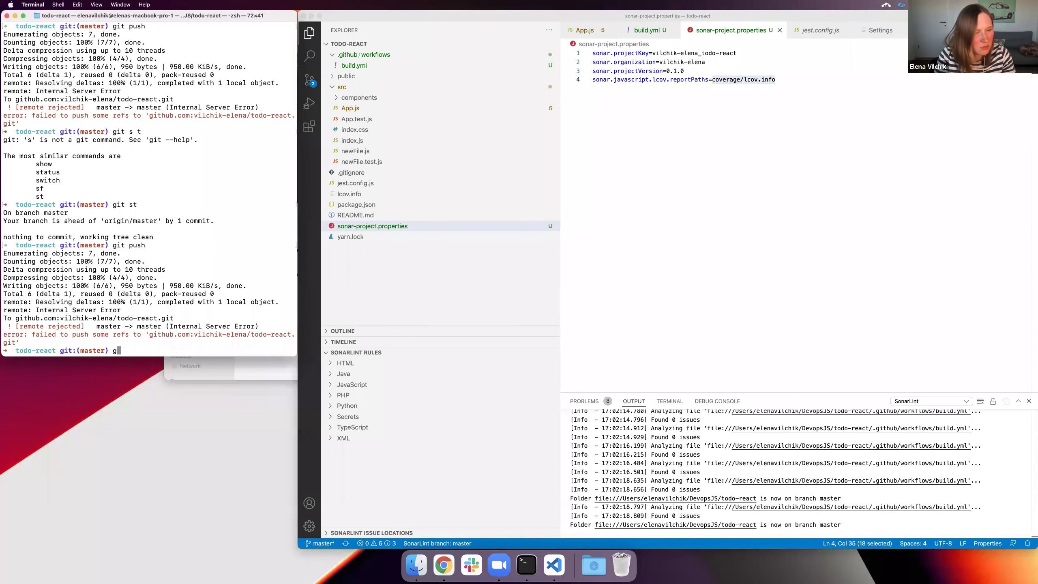
{"action": "key", "text": "BackSpace"}
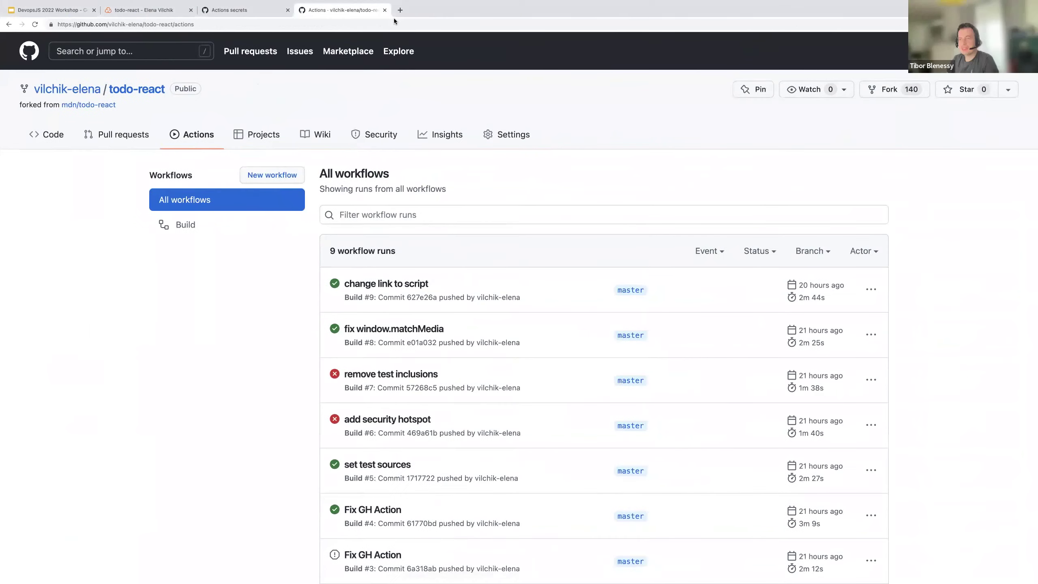
Search the web for "github status" in a new browser tab, read the GitHub Status page and close it
{"action": "left_click", "coordinate": [841, 10]}
{"action": "type", "text": "github"}
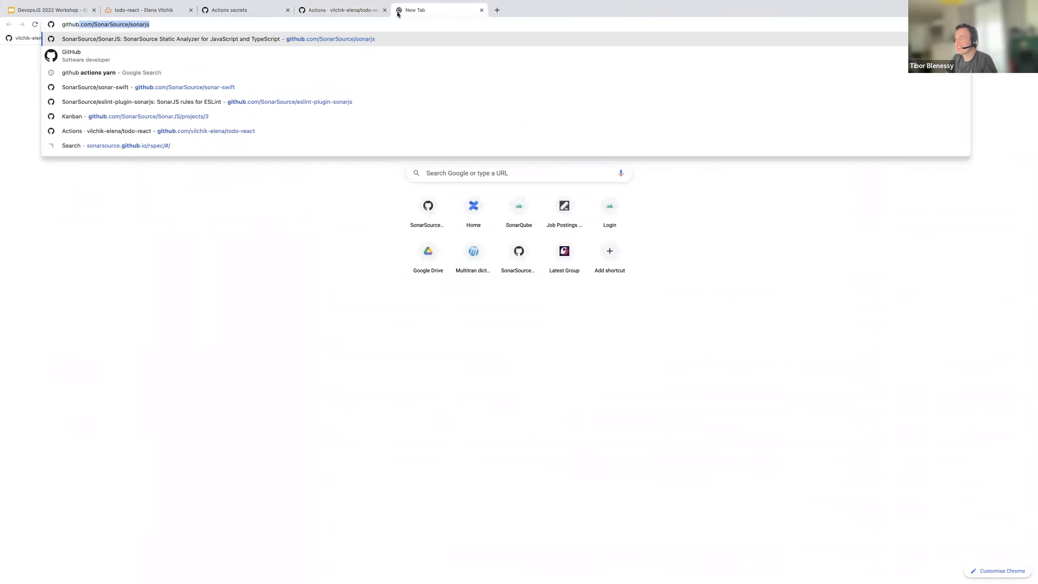
{"action": "type", "text": " status"}
{"action": "key", "text": "Return"}
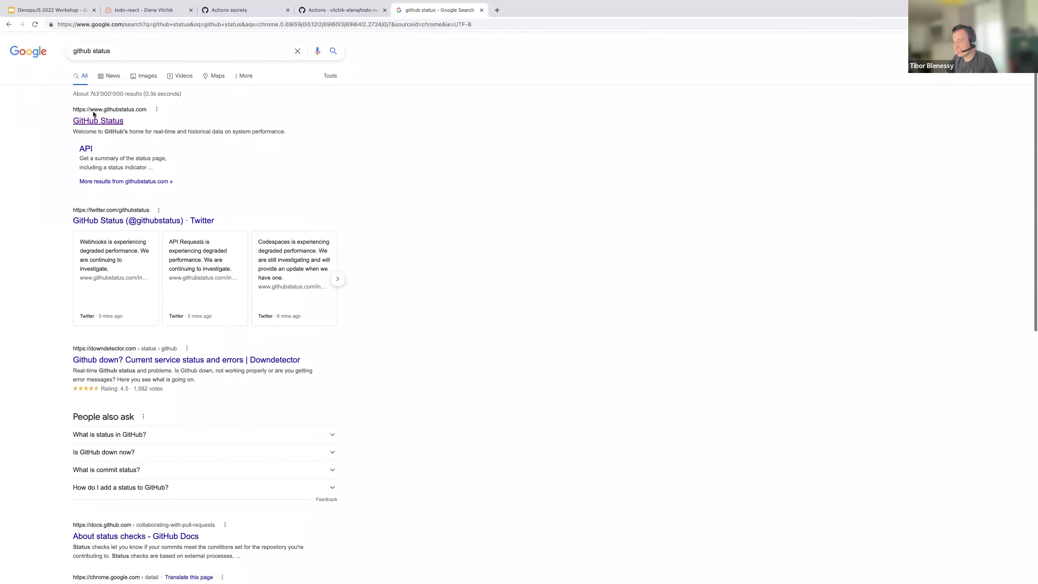
{"action": "left_click", "coordinate": [93, 115]}
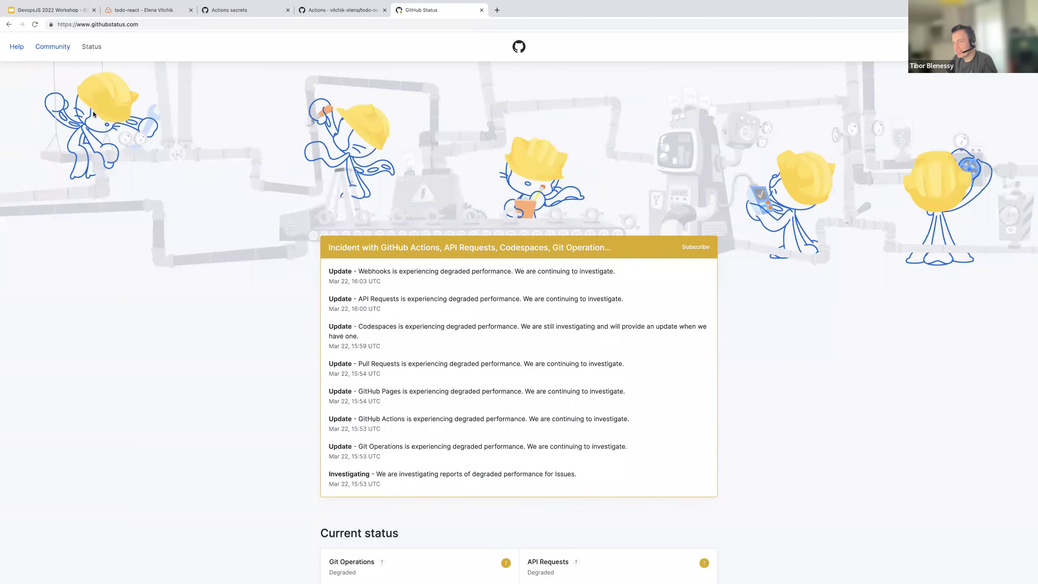
{"action": "key", "text": "super+w"}
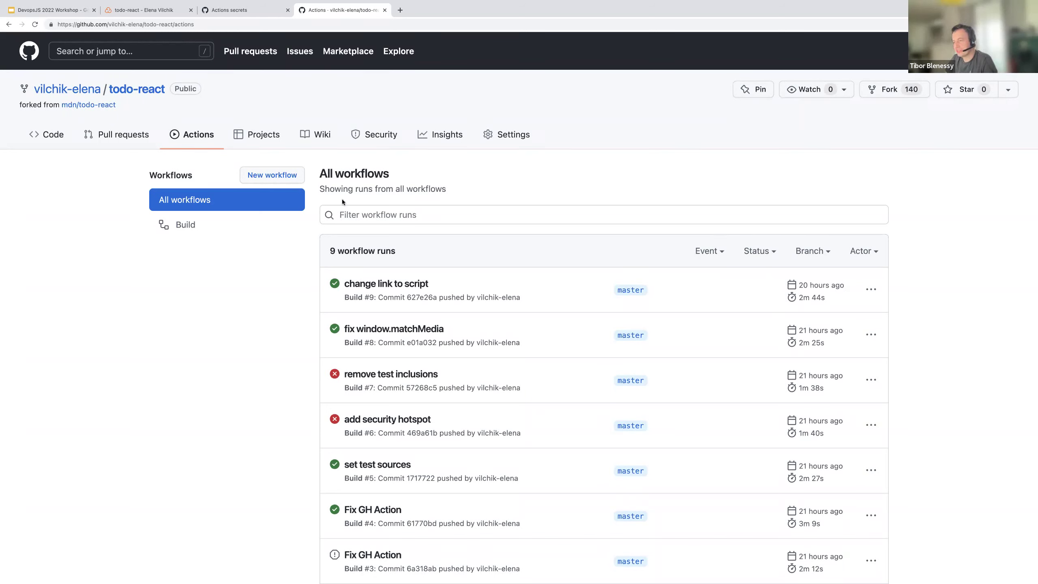
{"action": "key", "text": "ctrl+Left"}
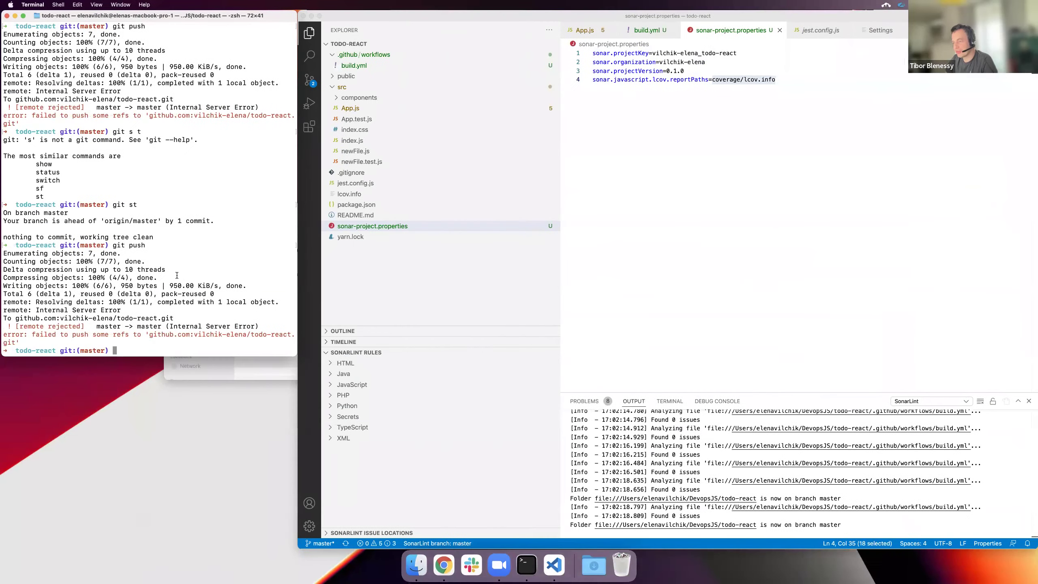
{"action": "type", "text": "git st"}
{"action": "key", "text": "BackSpace"}
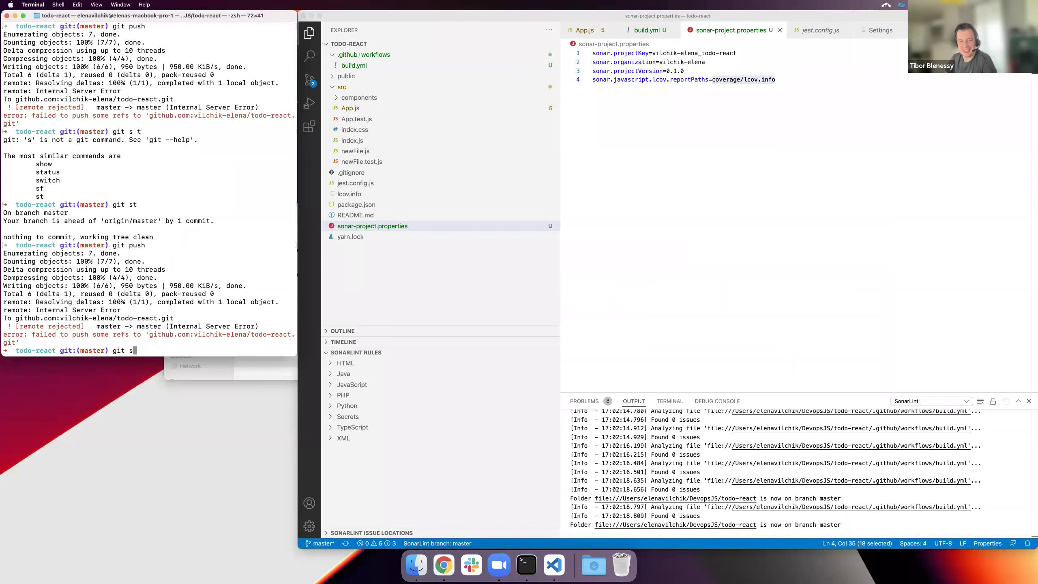
{"action": "key", "text": "BackSpace"}
{"action": "key", "text": "BackSpace"}
{"action": "key", "text": "BackSpace"}
{"action": "key", "text": "BackSpace"}
{"action": "key", "text": "BackSpace"}
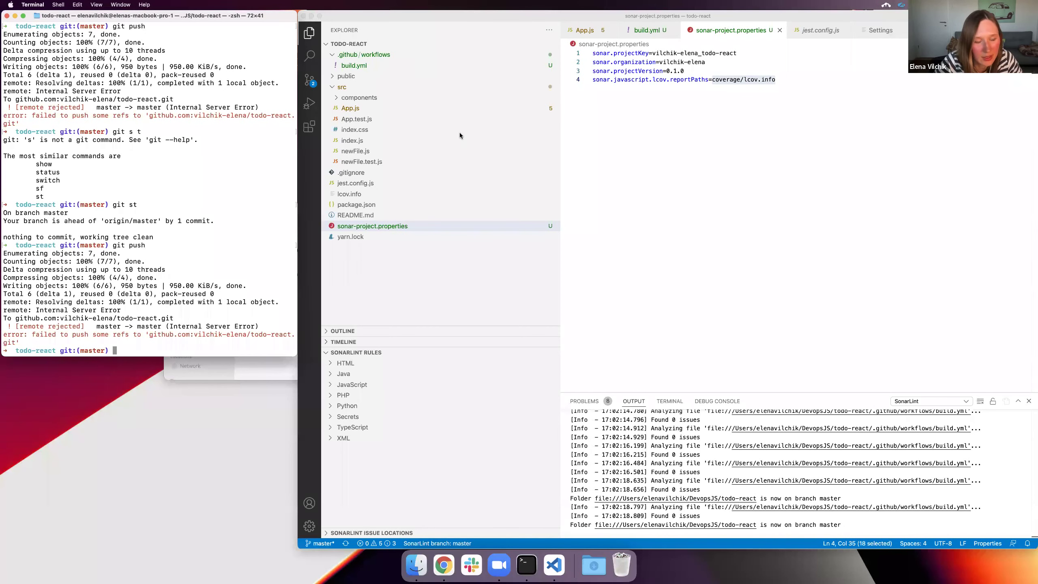
Return to the browser and look through the earlier workflow runs of todo-react on GitHub Actions
{"action": "key", "text": "ctrl+Right"}
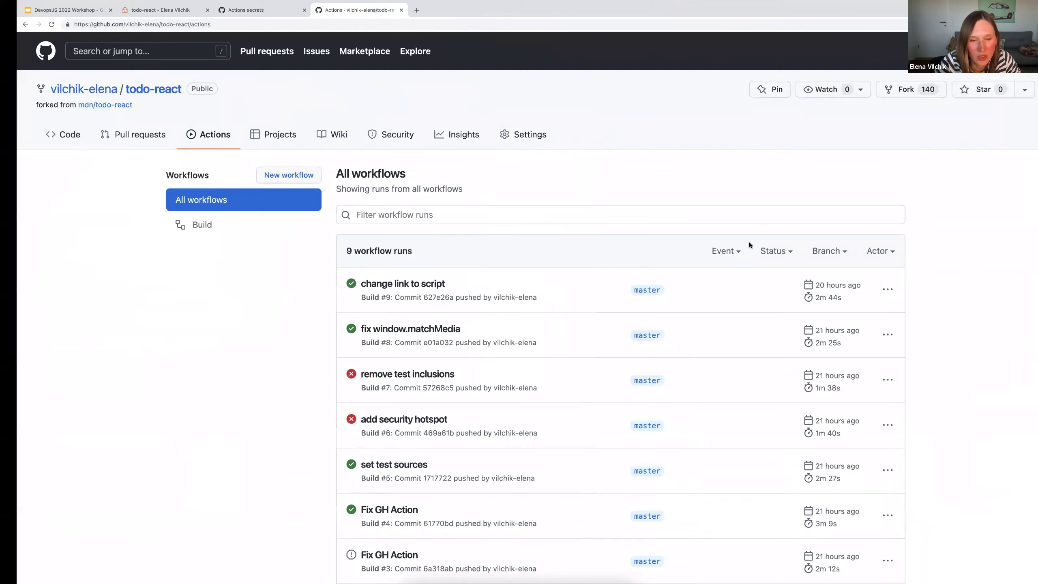
{"action": "scroll", "coordinate": [433, 361], "scroll_direction": "down", "scroll_amount": 3}
{"action": "scroll", "coordinate": [555, 359], "scroll_direction": "up", "scroll_amount": 1}
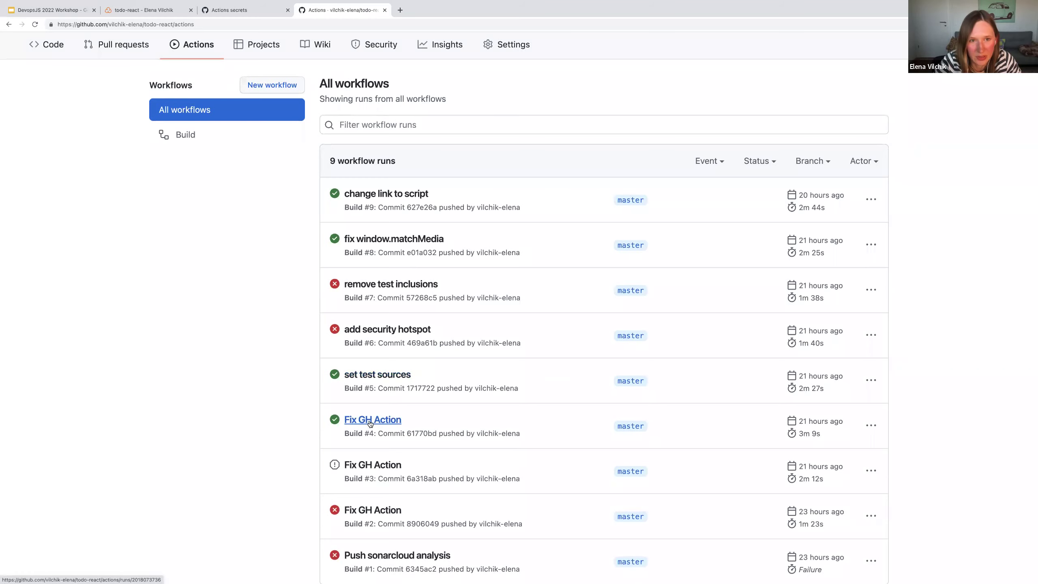
Open the "Fix GH Action" Build #4 workflow run and display its SonarCloud job
{"action": "scroll", "coordinate": [370, 419], "scroll_direction": "up", "scroll_amount": 2}
{"action": "scroll", "coordinate": [370, 417], "scroll_direction": "up", "scroll_amount": 1}
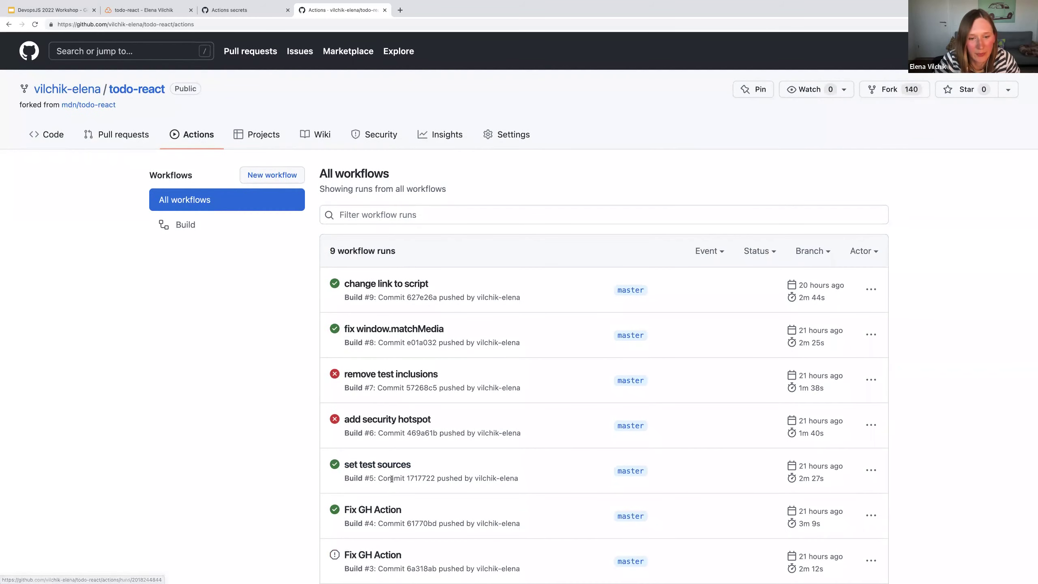
{"action": "scroll", "coordinate": [380, 470], "scroll_direction": "down", "scroll_amount": 2}
{"action": "left_click", "coordinate": [362, 461]}
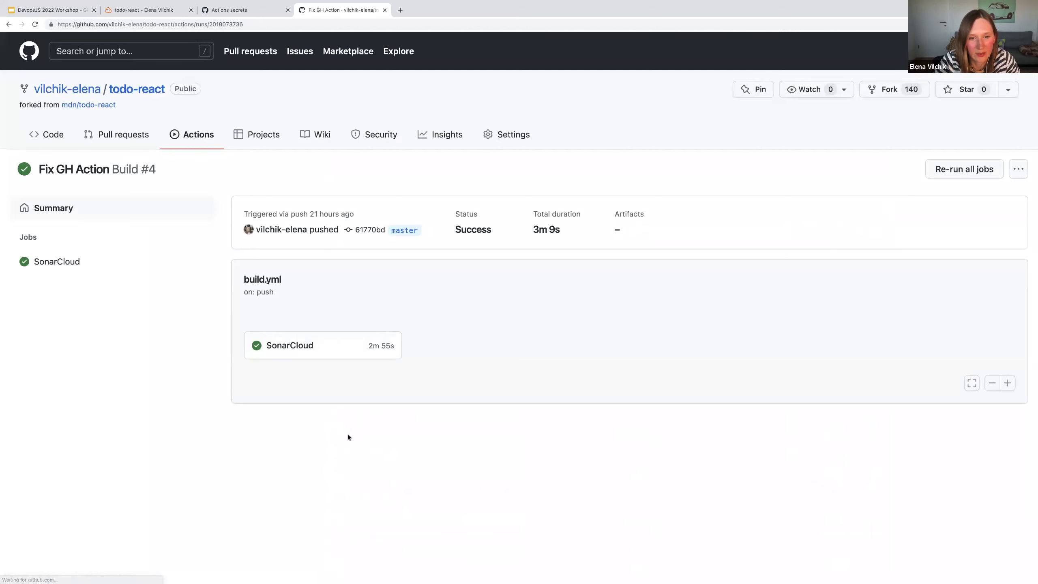
{"action": "left_click", "coordinate": [299, 350]}
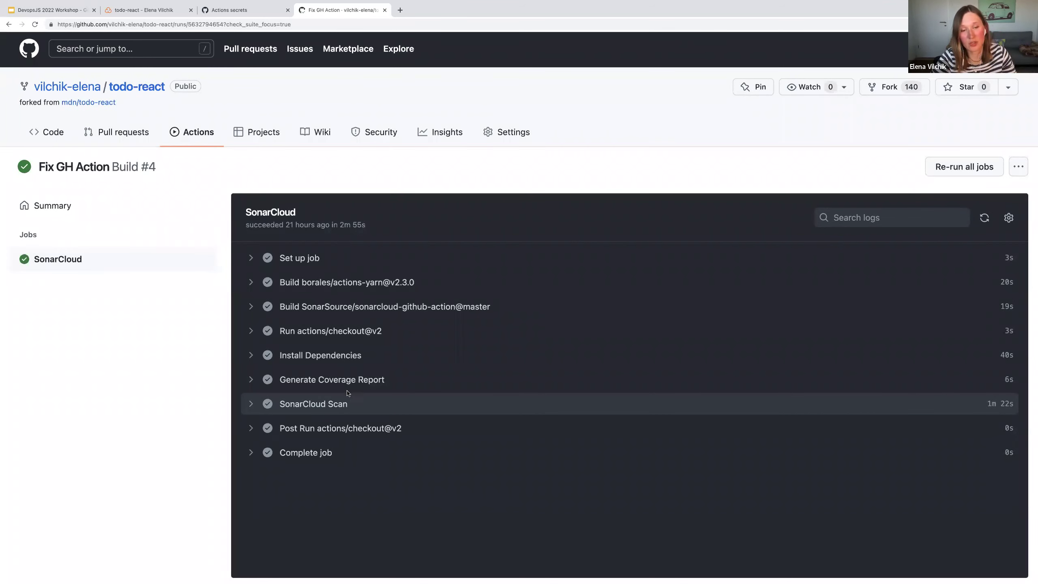
Examine the log of the SonarCloud Scan step through to the analysis results, and collapse it again
{"action": "left_click", "coordinate": [336, 403]}
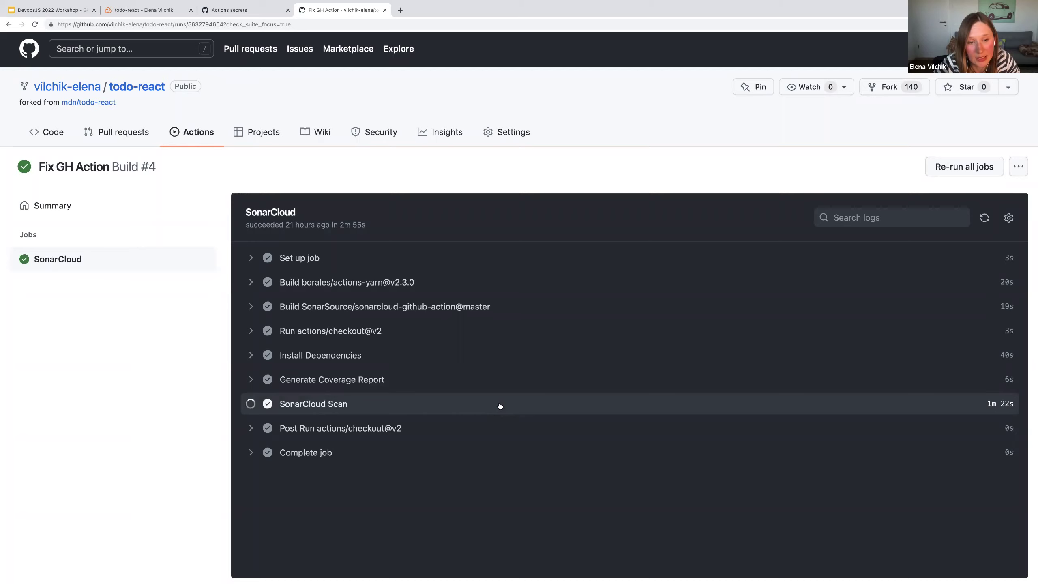
{"action": "scroll", "coordinate": [501, 405], "scroll_direction": "down", "scroll_amount": 2}
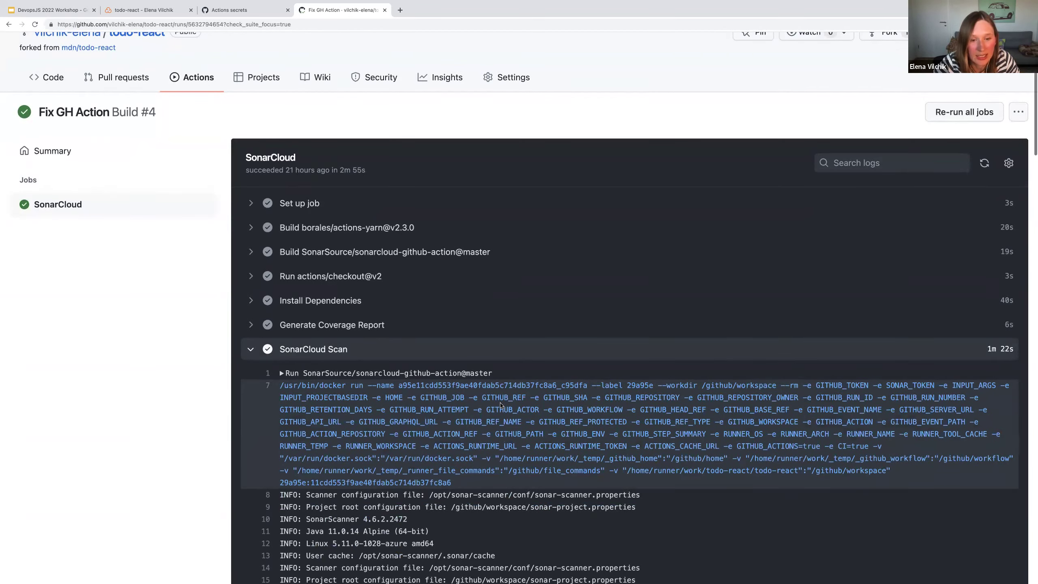
{"action": "scroll", "coordinate": [500, 405], "scroll_direction": "down", "scroll_amount": 20}
{"action": "scroll", "coordinate": [502, 405], "scroll_direction": "down", "scroll_amount": 20}
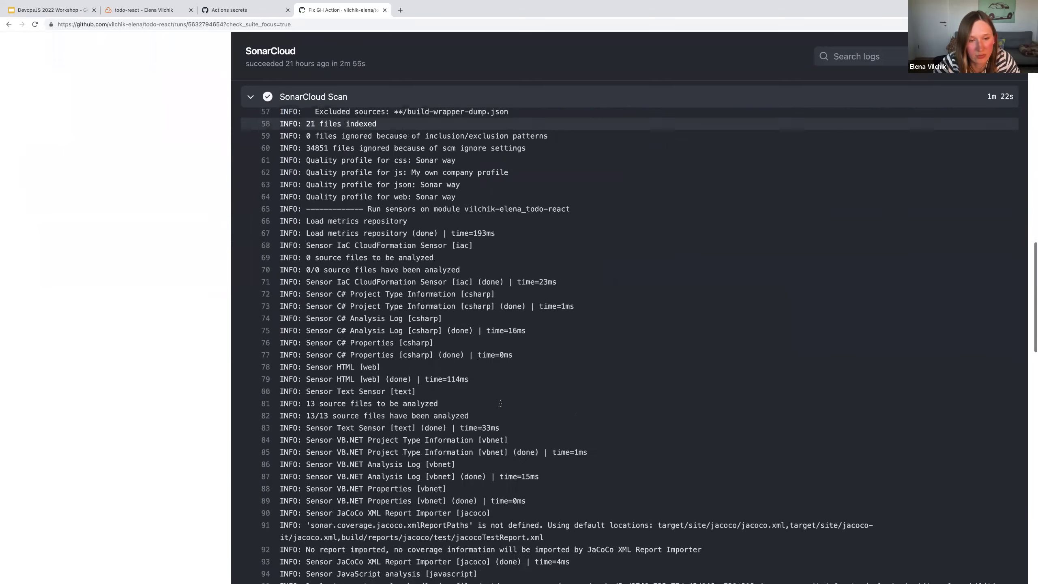
{"action": "scroll", "coordinate": [502, 405], "scroll_direction": "down", "scroll_amount": 10}
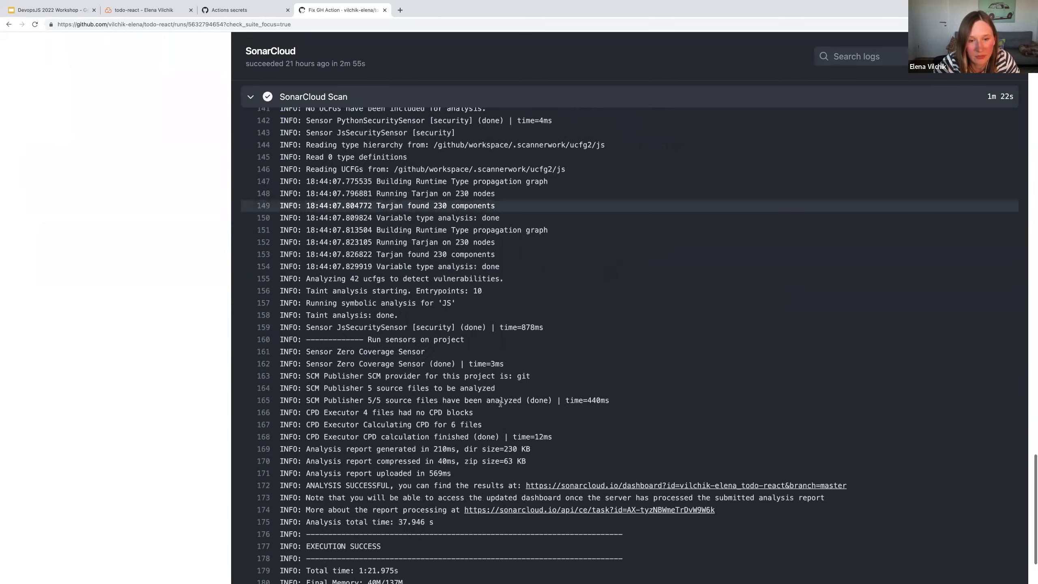
{"action": "scroll", "coordinate": [501, 404], "scroll_direction": "up", "scroll_amount": 4}
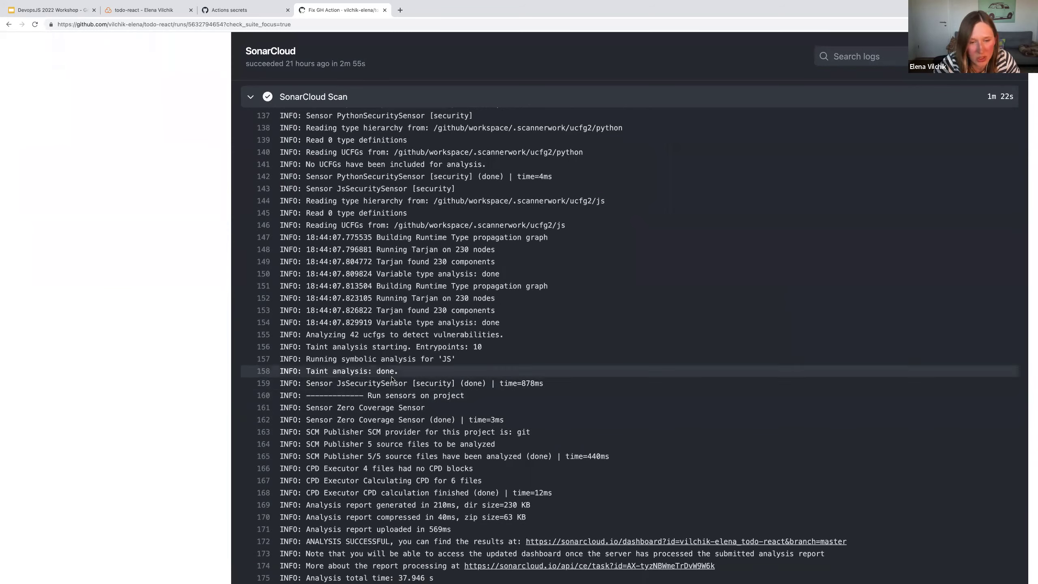
{"action": "scroll", "coordinate": [409, 380], "scroll_direction": "down", "scroll_amount": 4}
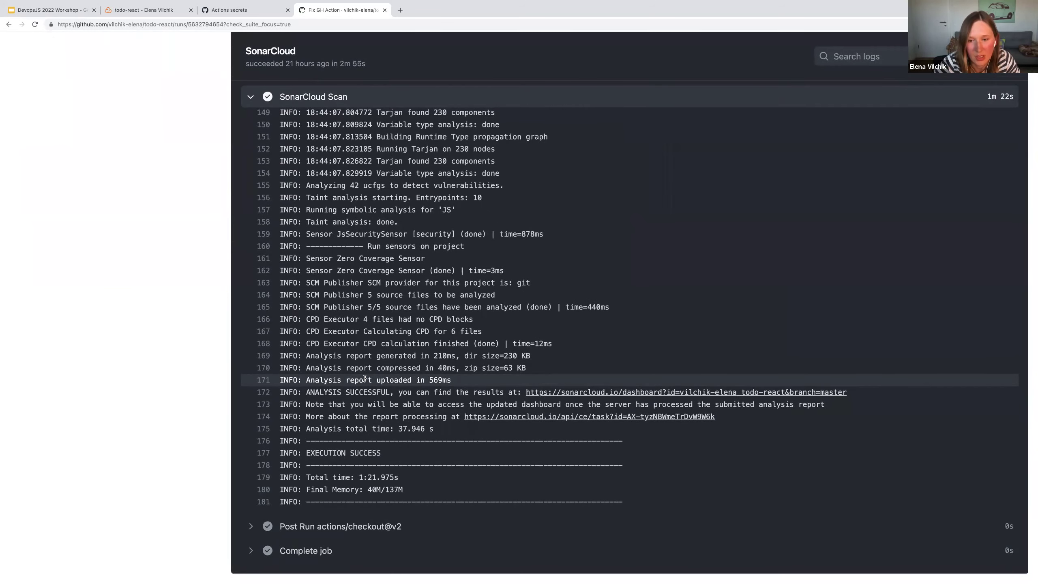
{"action": "scroll", "coordinate": [366, 378], "scroll_direction": "up", "scroll_amount": 20}
{"action": "scroll", "coordinate": [399, 390], "scroll_direction": "up", "scroll_amount": 10}
{"action": "left_click", "coordinate": [833, 406]}
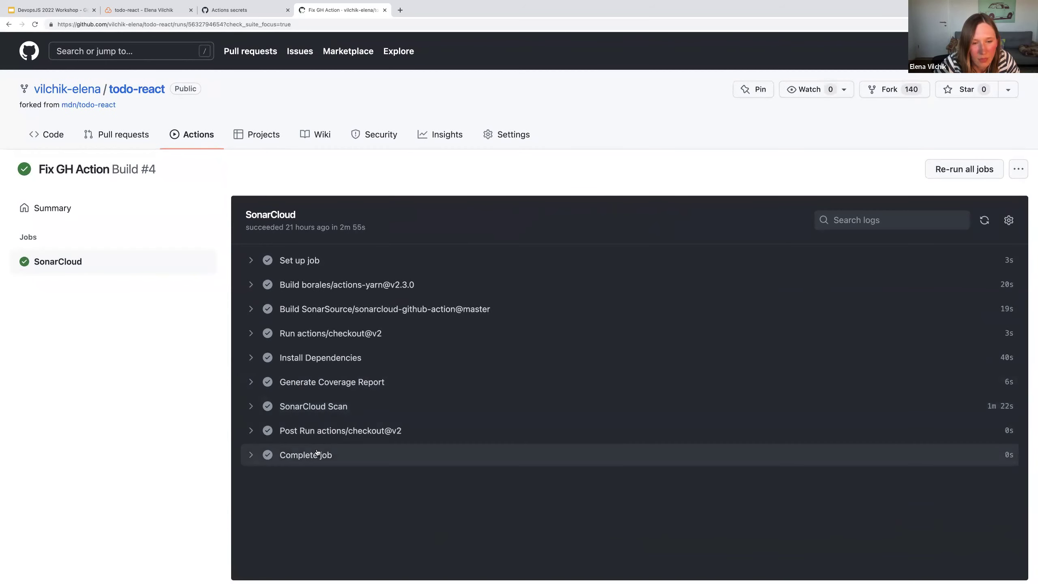
Switch to Terminal, run git push again for todo-react and return to the browser
{"action": "key", "text": "super+Tab"}
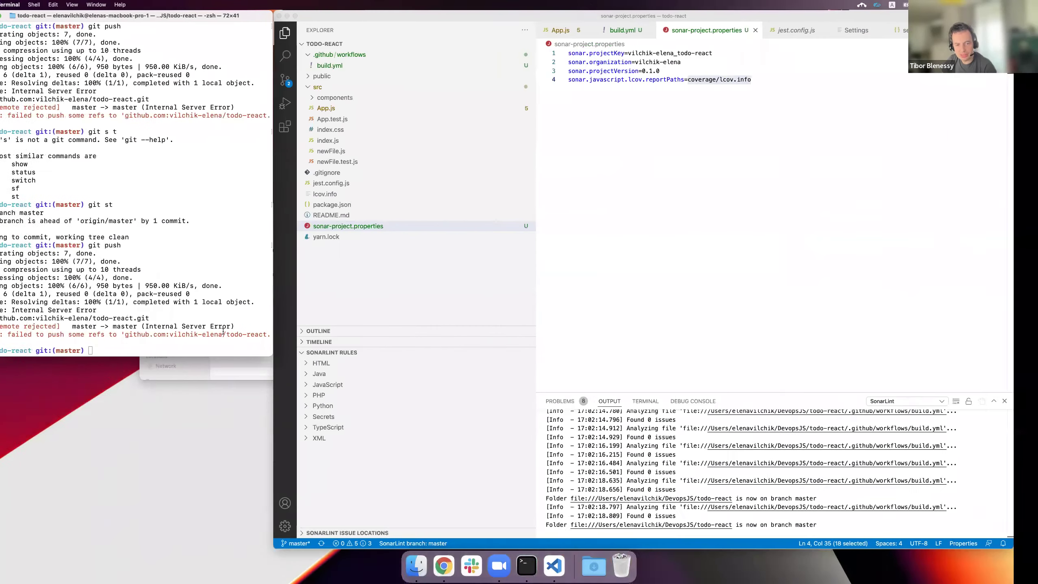
{"action": "key", "text": "Up"}
{"action": "key", "text": "Return"}
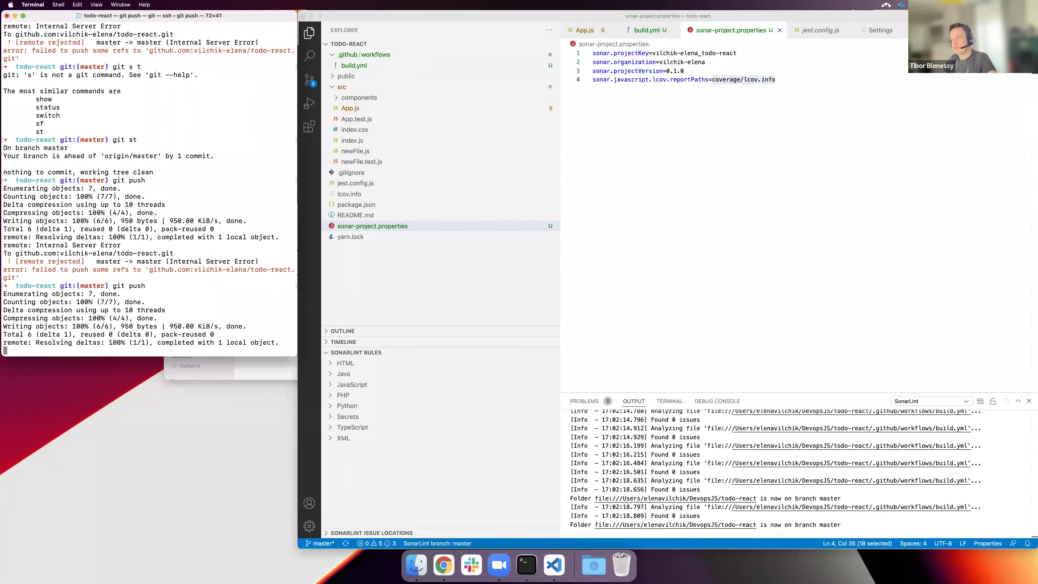
{"action": "key", "text": "super+Tab"}
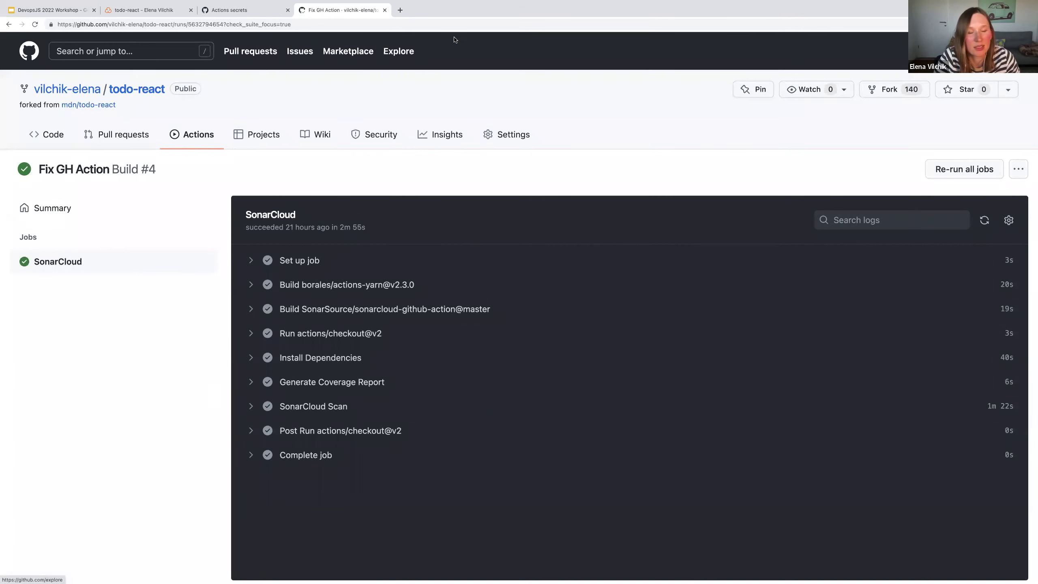
Open the todo-react repository page on GitHub and view the checks of the latest commit
{"action": "mouse_move", "coordinate": [463, 55]}
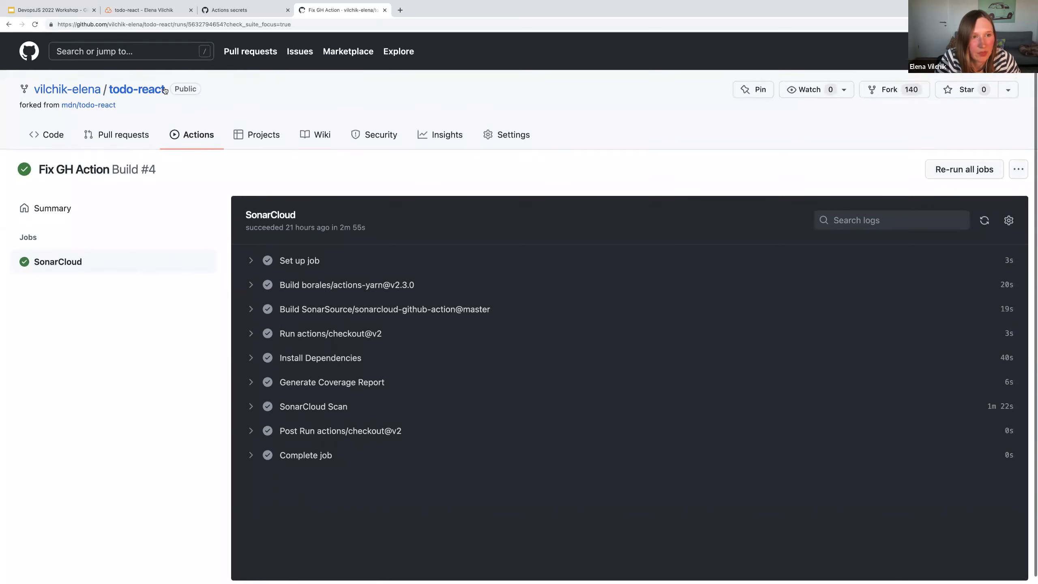
{"action": "left_click", "coordinate": [139, 91]}
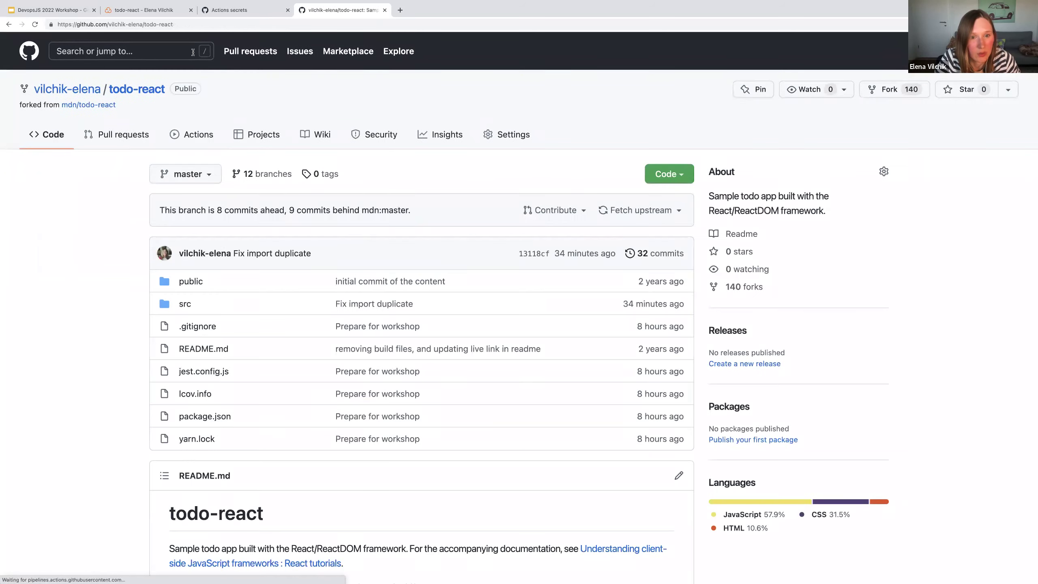
{"action": "left_click", "coordinate": [510, 254]}
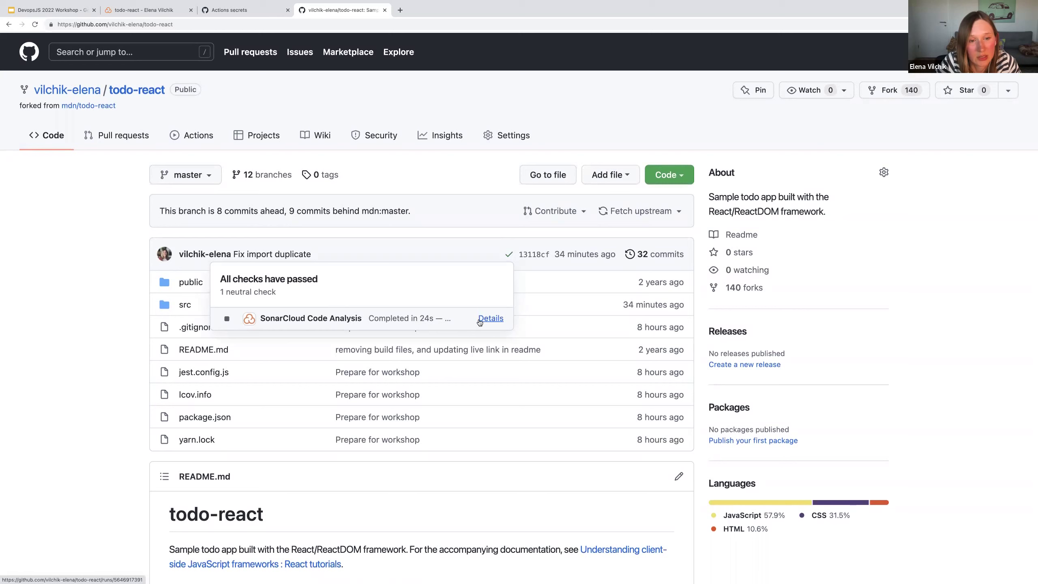
{"action": "left_click", "coordinate": [433, 236]}
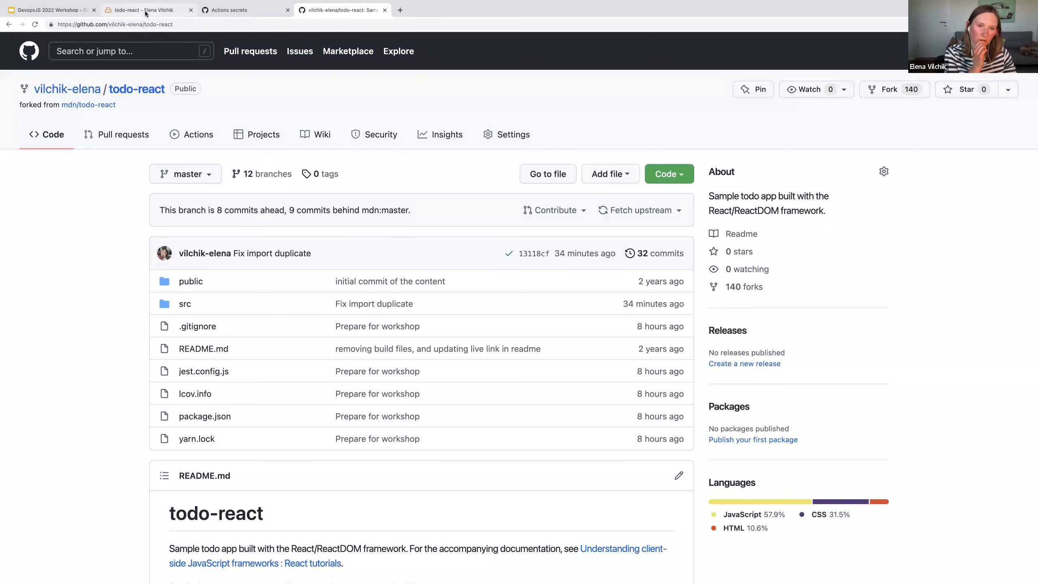
Switch to SonarCloud and review its GitHub Action setup instructions for the build.yml and sonar-project.properties files
{"action": "left_click", "coordinate": [157, 12]}
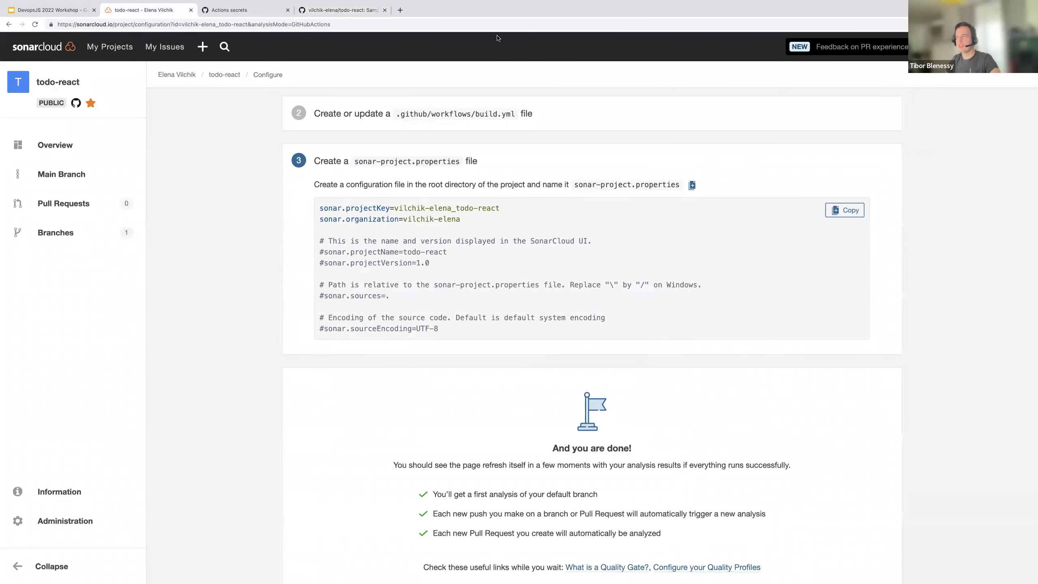
{"action": "left_click", "coordinate": [1024, 47]}
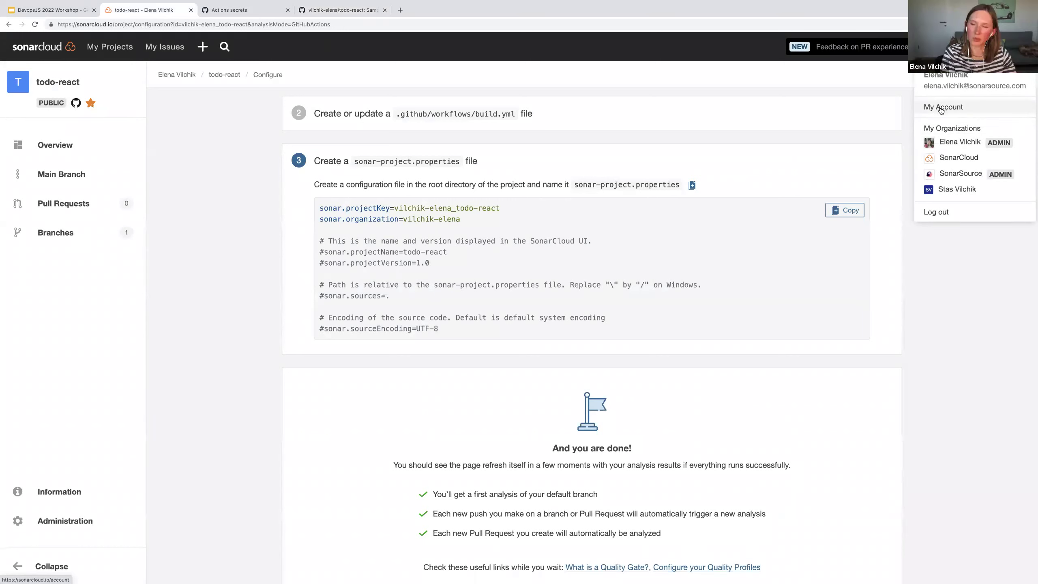
{"action": "left_click", "coordinate": [889, 105]}
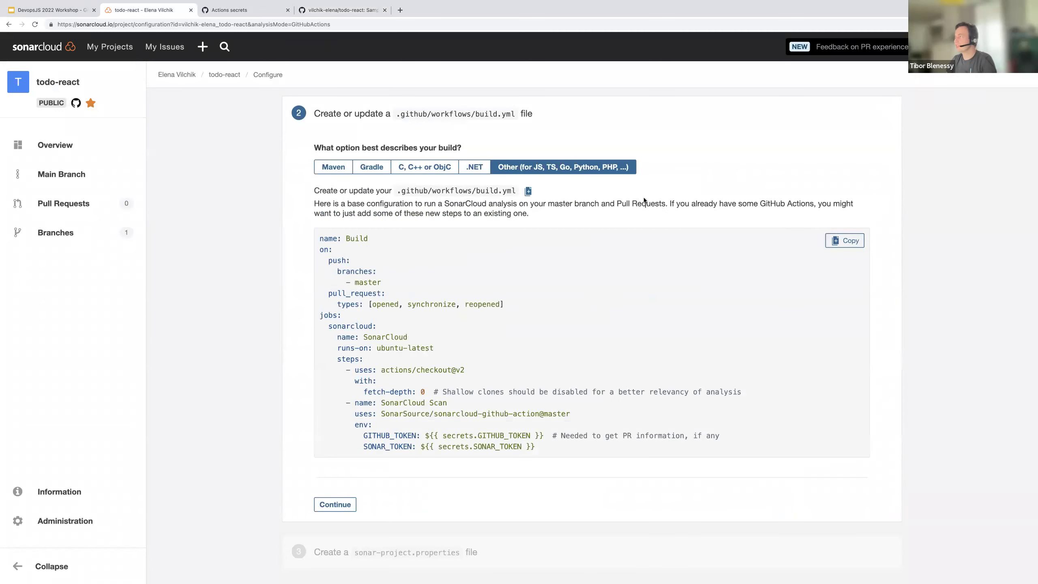
{"action": "scroll", "coordinate": [546, 216], "scroll_direction": "down", "scroll_amount": 2}
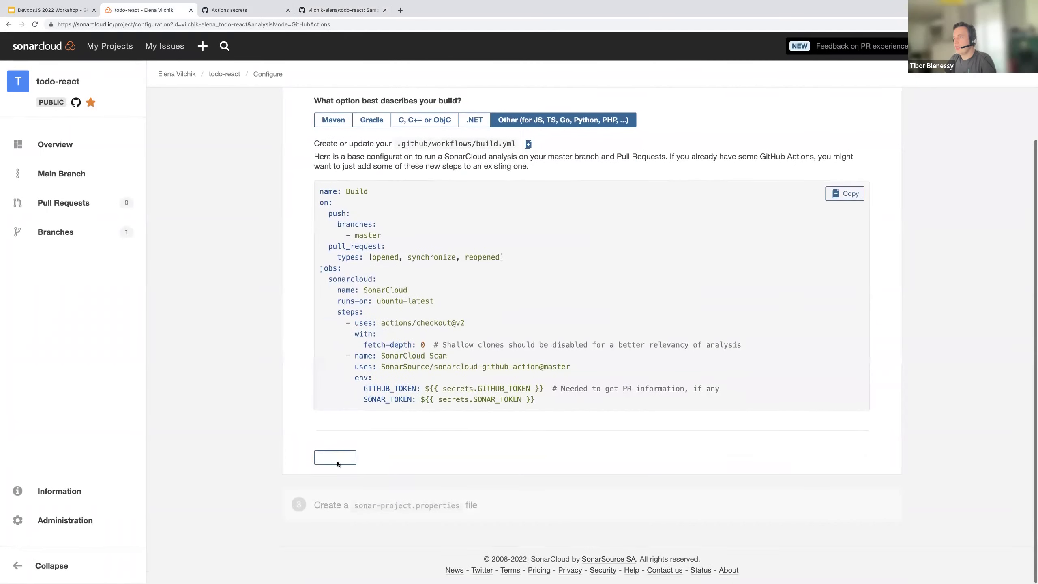
{"action": "left_click", "coordinate": [343, 458]}
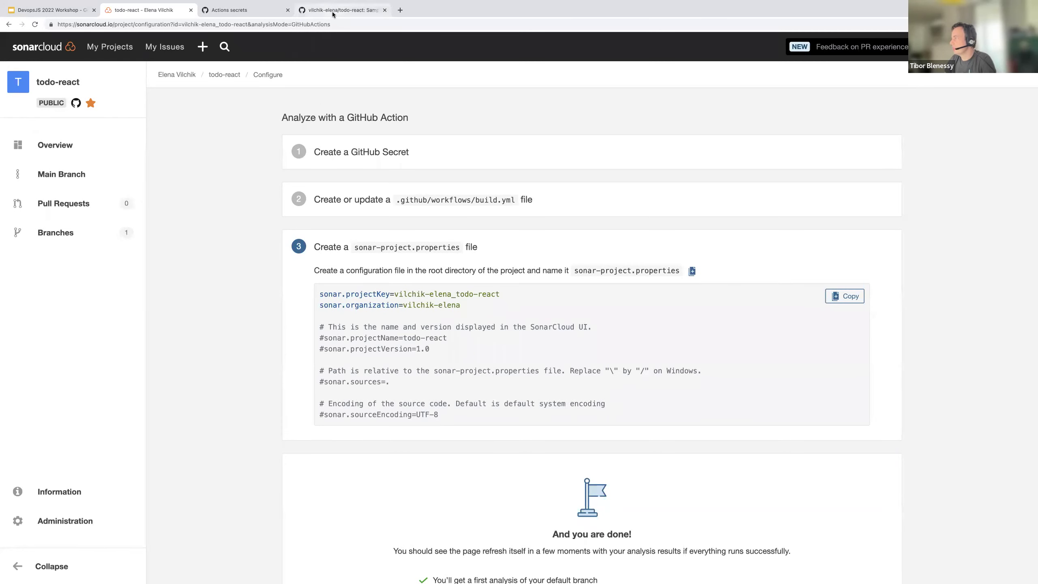
Return to Terminal and repeat the last git push once more
{"action": "key", "text": "ctrl+Left"}
{"action": "key", "text": "Up"}
{"action": "key", "text": "Return"}
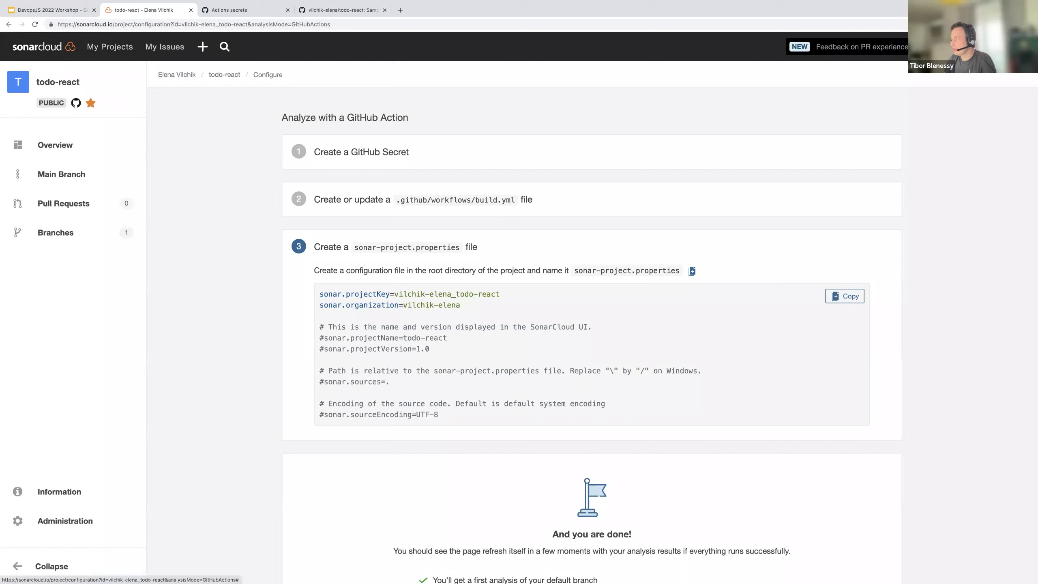
List the account's SonarCloud organizations and open the todo-react project of the last organization listed
{"action": "left_click", "coordinate": [1022, 46]}
{"action": "left_click", "coordinate": [946, 127]}
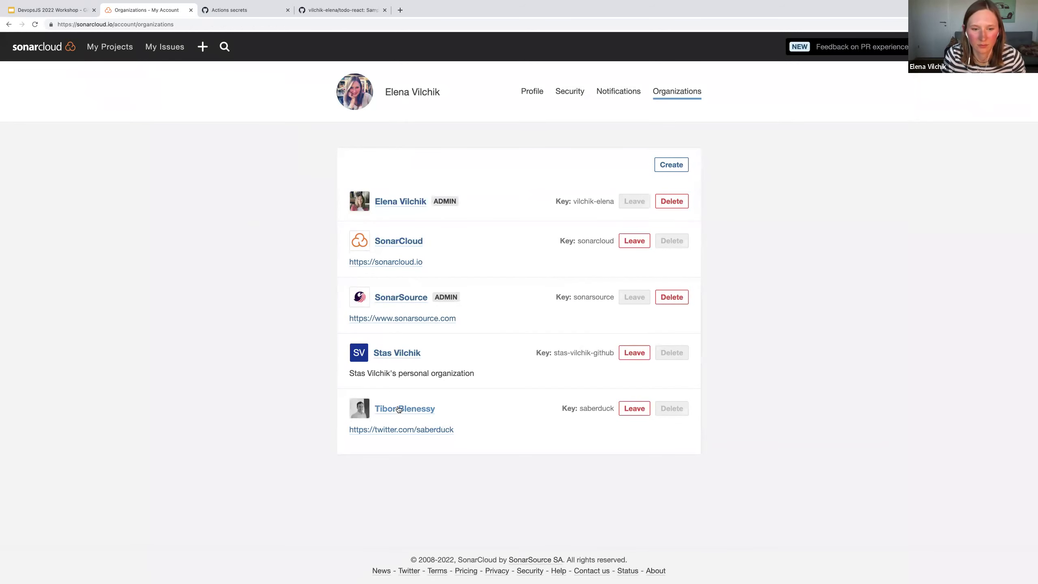
{"action": "left_click", "coordinate": [430, 409]}
{"action": "left_click", "coordinate": [349, 170]}
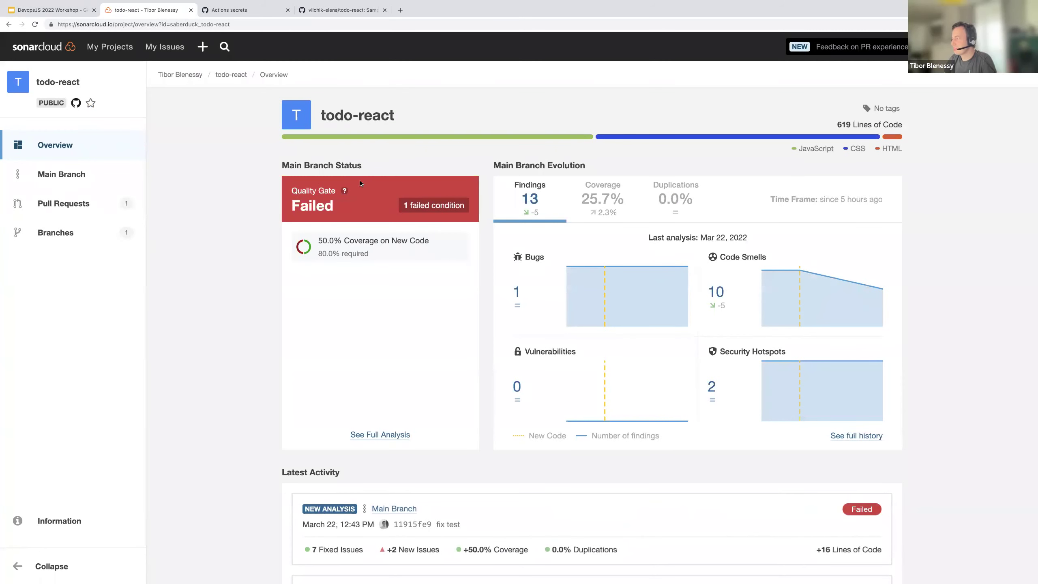
Show the main branch's overall code summary and highlight its coverage percentage
{"action": "left_click", "coordinate": [60, 175]}
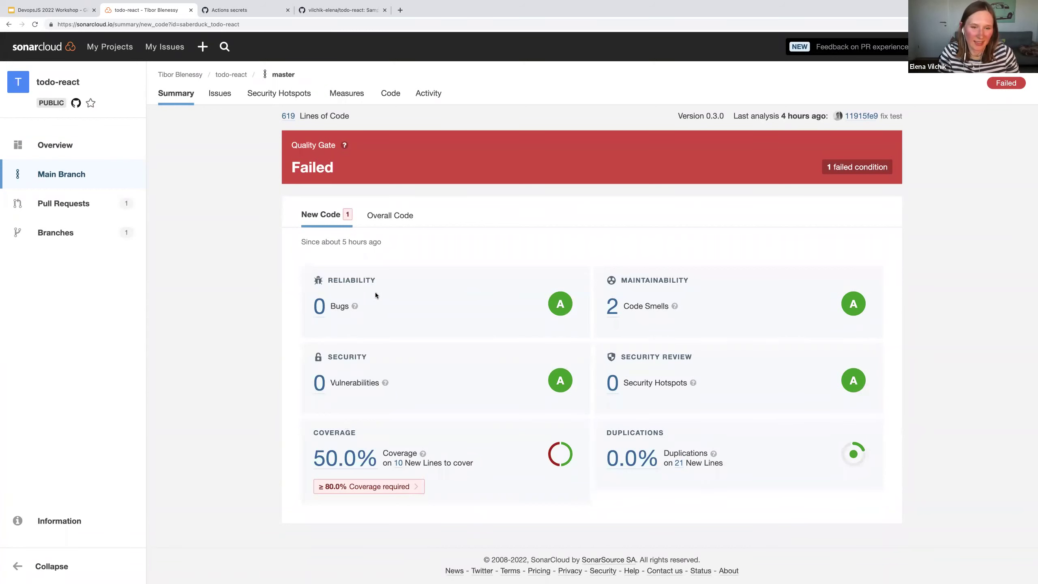
{"action": "left_click", "coordinate": [387, 213]}
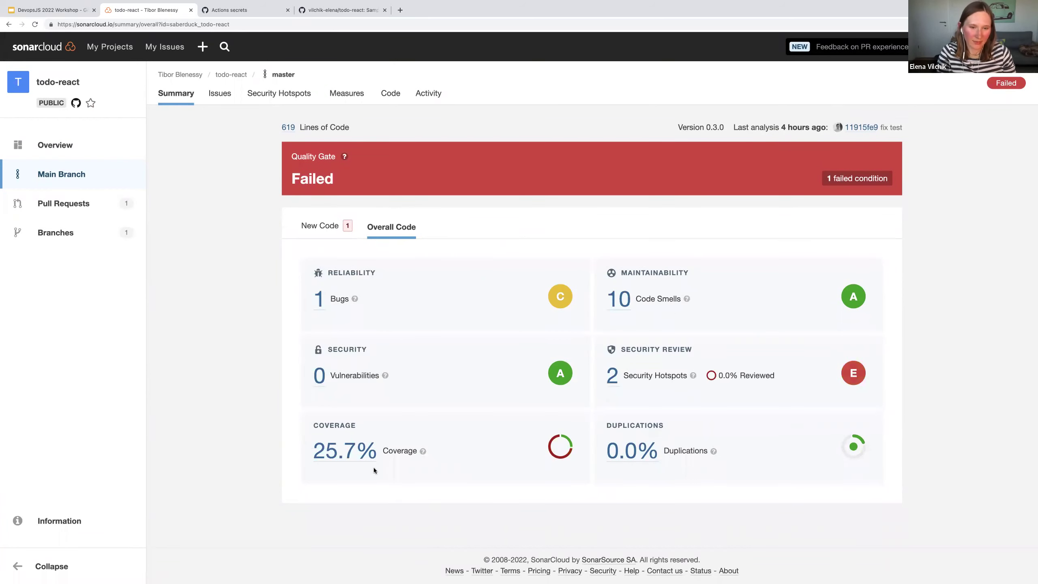
{"action": "left_click_drag", "start_coordinate": [297, 448], "coordinate": [386, 451]}
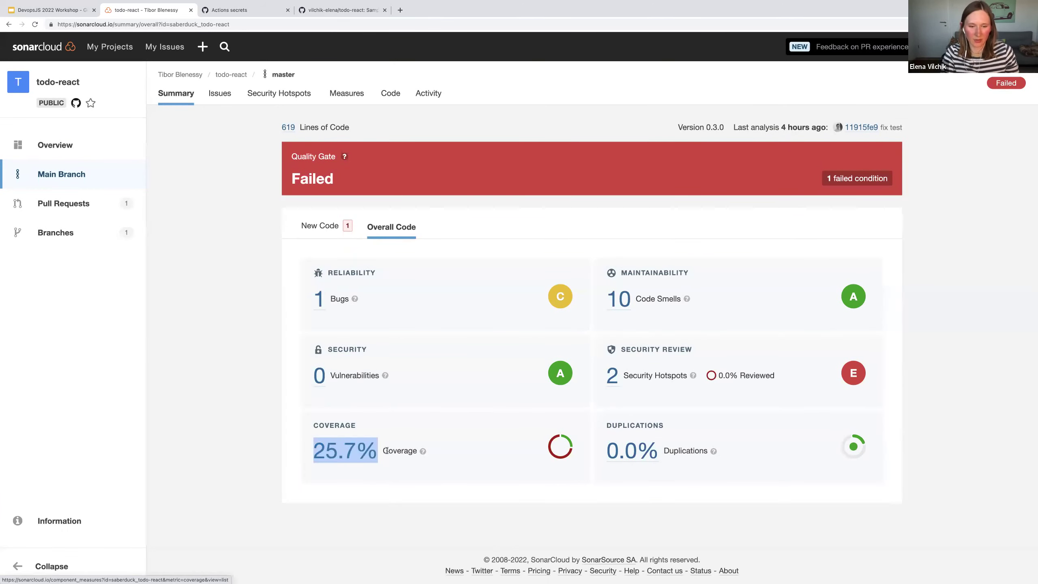
{"action": "left_click", "coordinate": [432, 449]}
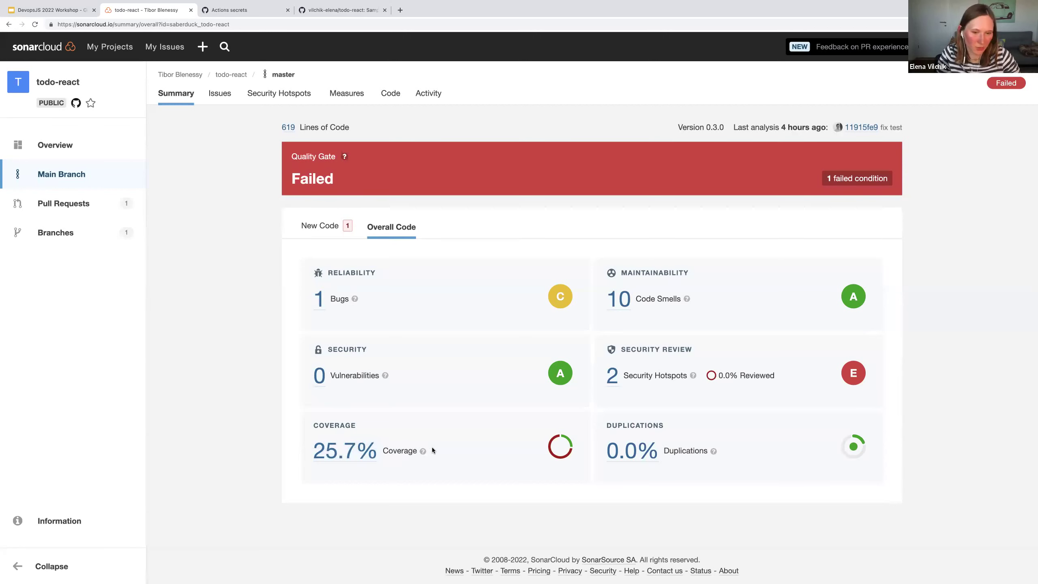
{"action": "left_click_drag", "start_coordinate": [312, 449], "coordinate": [397, 450]}
{"action": "left_click", "coordinate": [438, 450]}
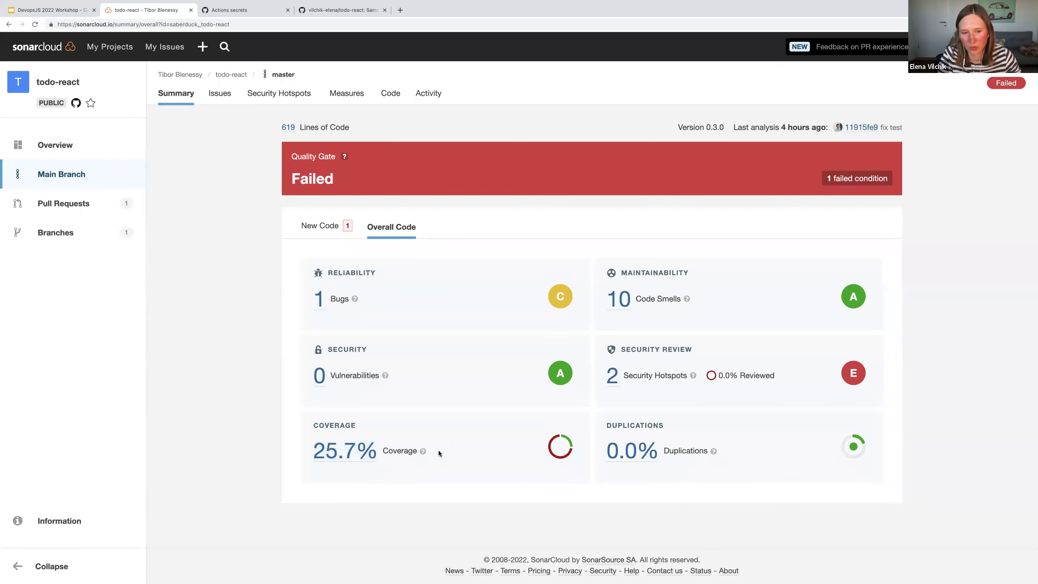
Open the overall coverage measures, examine the covered and uncovered lines in src/App.js and return to the file list
{"action": "left_click", "coordinate": [347, 454]}
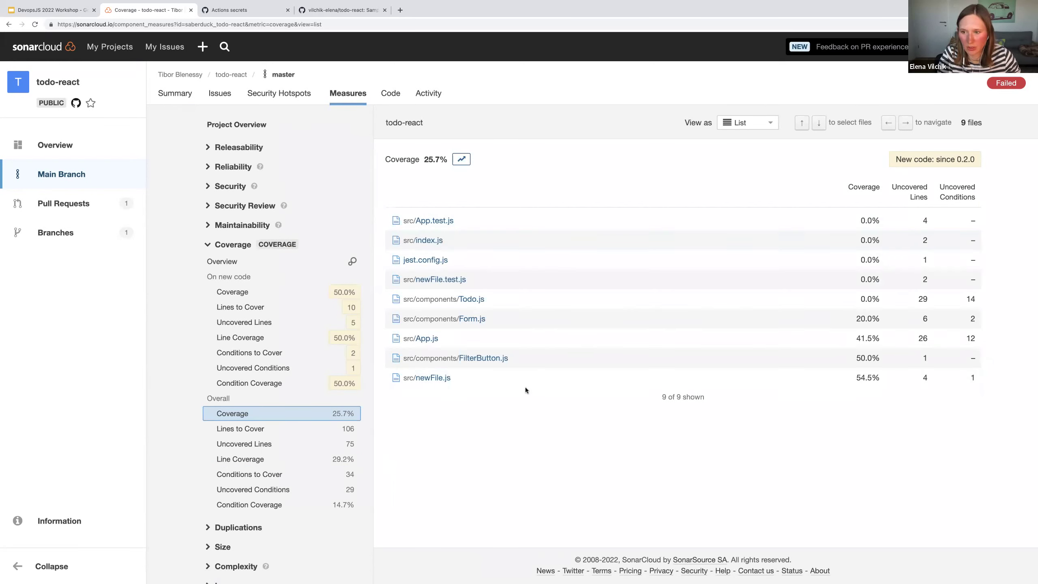
{"action": "left_click", "coordinate": [436, 344]}
{"action": "scroll", "coordinate": [693, 359], "scroll_direction": "down", "scroll_amount": 2}
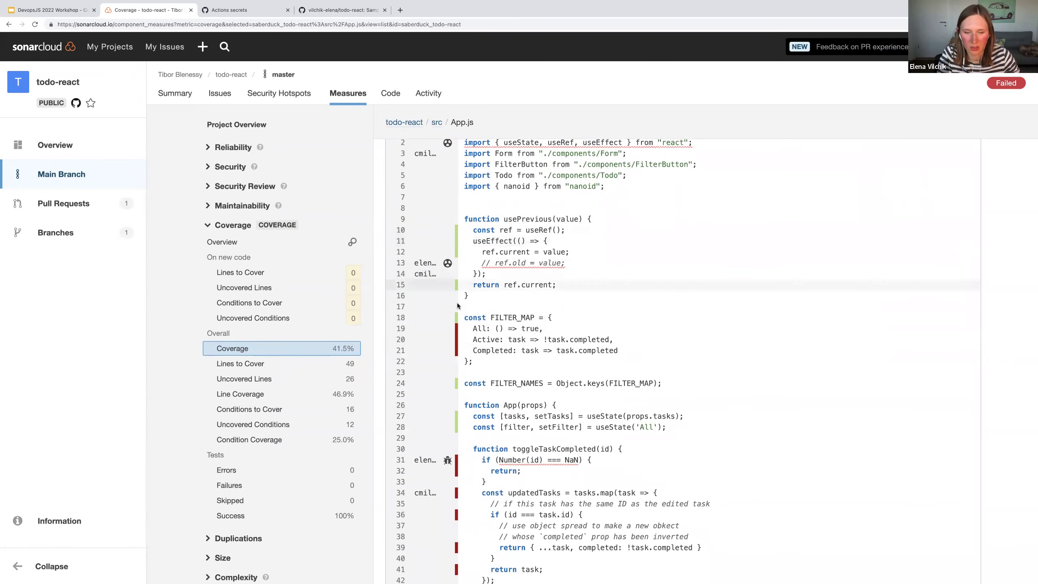
{"action": "scroll", "coordinate": [511, 330], "scroll_direction": "down", "scroll_amount": 2}
{"action": "scroll", "coordinate": [511, 330], "scroll_direction": "down", "scroll_amount": 12}
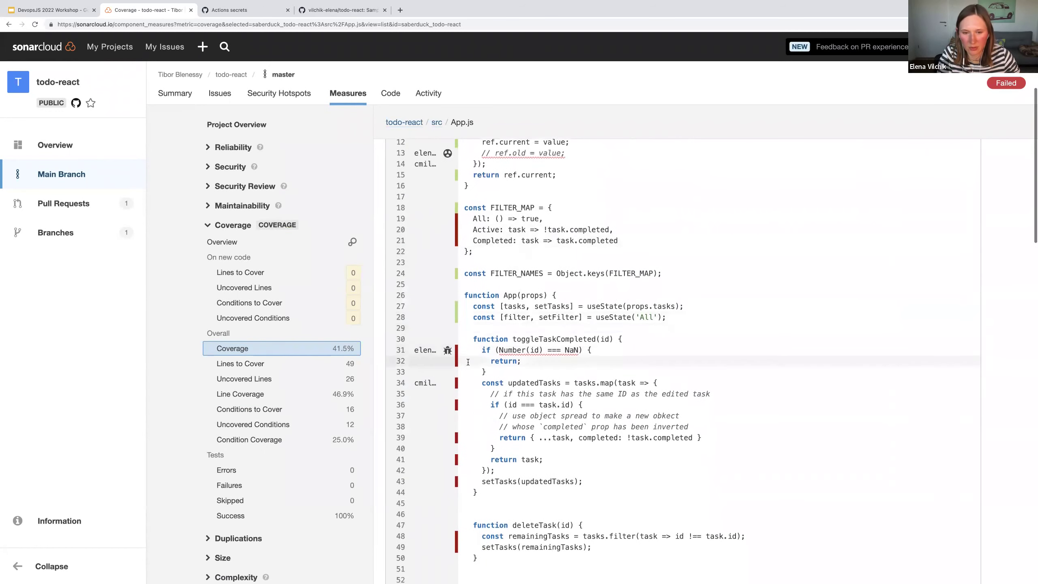
{"action": "scroll", "coordinate": [495, 356], "scroll_direction": "down", "scroll_amount": 10}
{"action": "scroll", "coordinate": [563, 356], "scroll_direction": "up", "scroll_amount": 20}
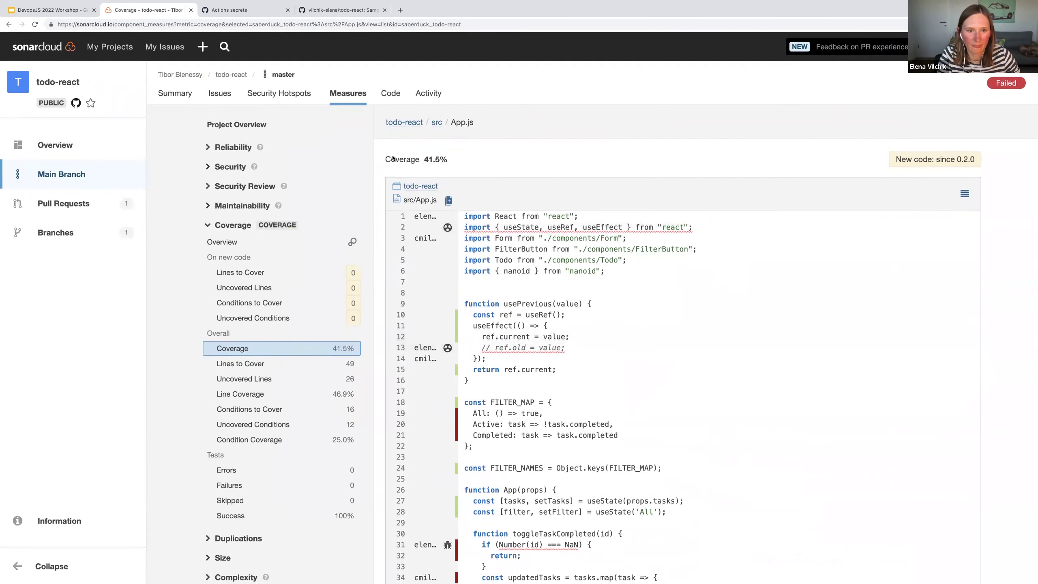
{"action": "left_click", "coordinate": [9, 25]}
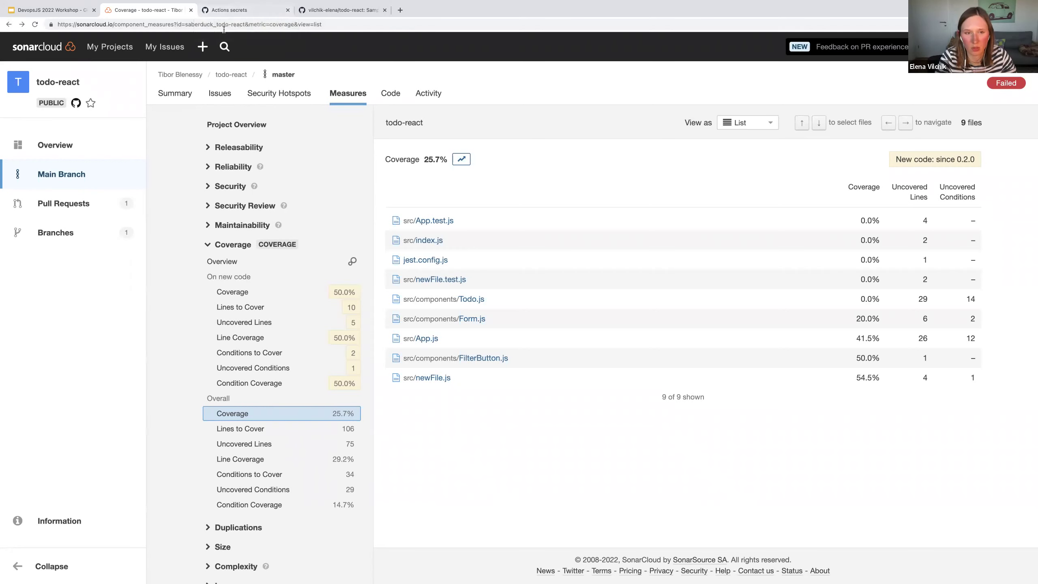
Switch to the code editor and review the build.yml workflow and the sonar-project.properties file
{"action": "left_click", "coordinate": [215, 12]}
{"action": "key", "text": "ctrl+Left"}
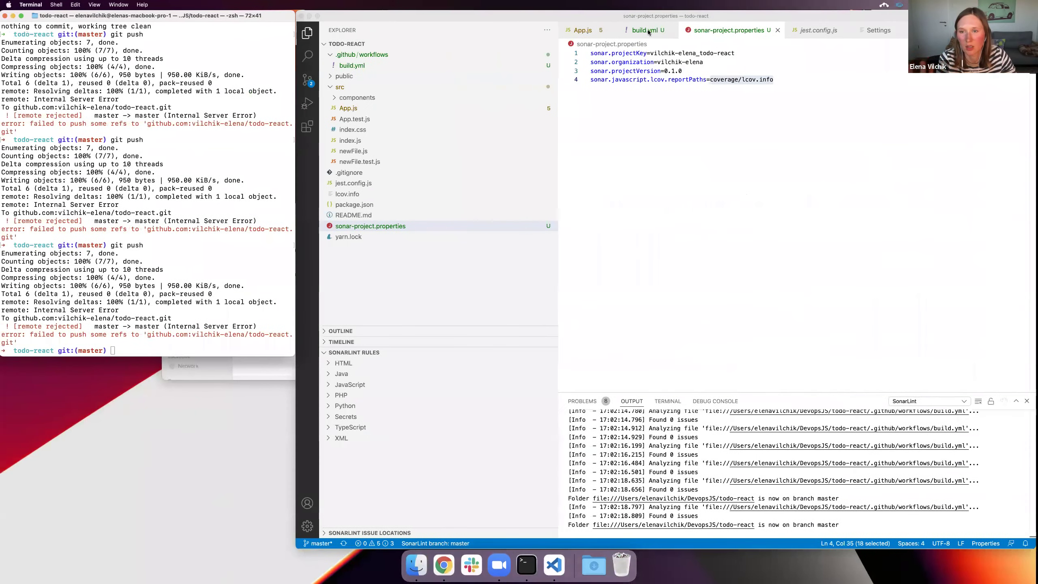
{"action": "left_click", "coordinate": [648, 31]}
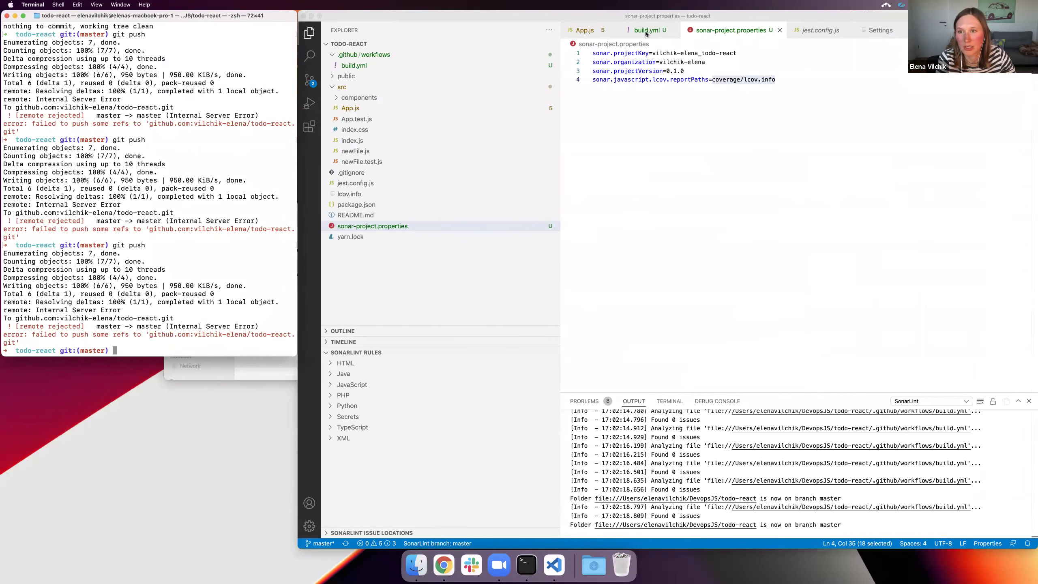
{"action": "left_click", "coordinate": [647, 30]}
{"action": "left_click", "coordinate": [658, 246]}
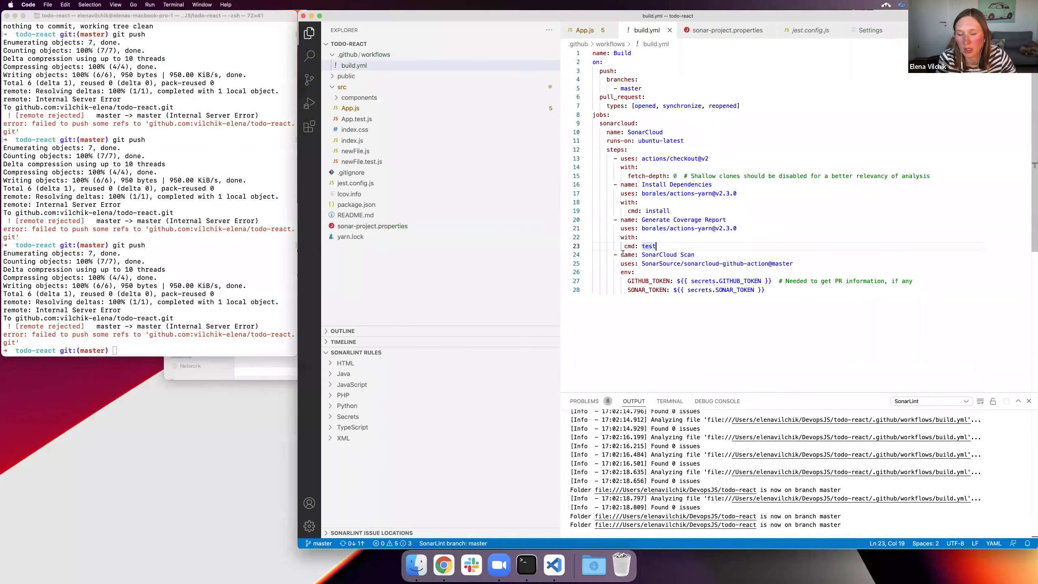
{"action": "left_click", "coordinate": [711, 31]}
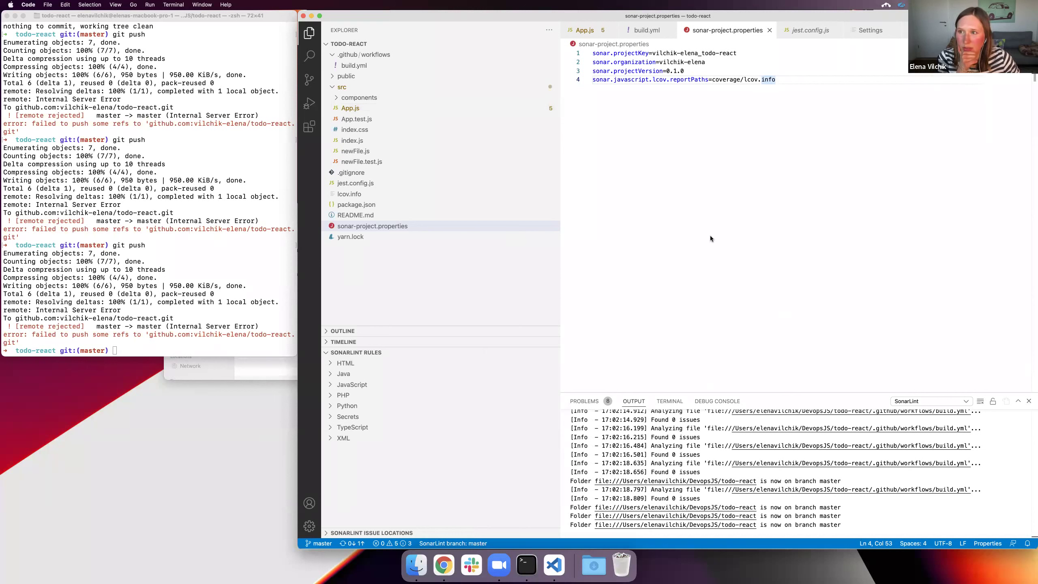
Retry the git push of the master branch in Terminal
{"action": "left_click", "coordinate": [163, 247]}
{"action": "key", "text": "Up"}
{"action": "key", "text": "Return"}
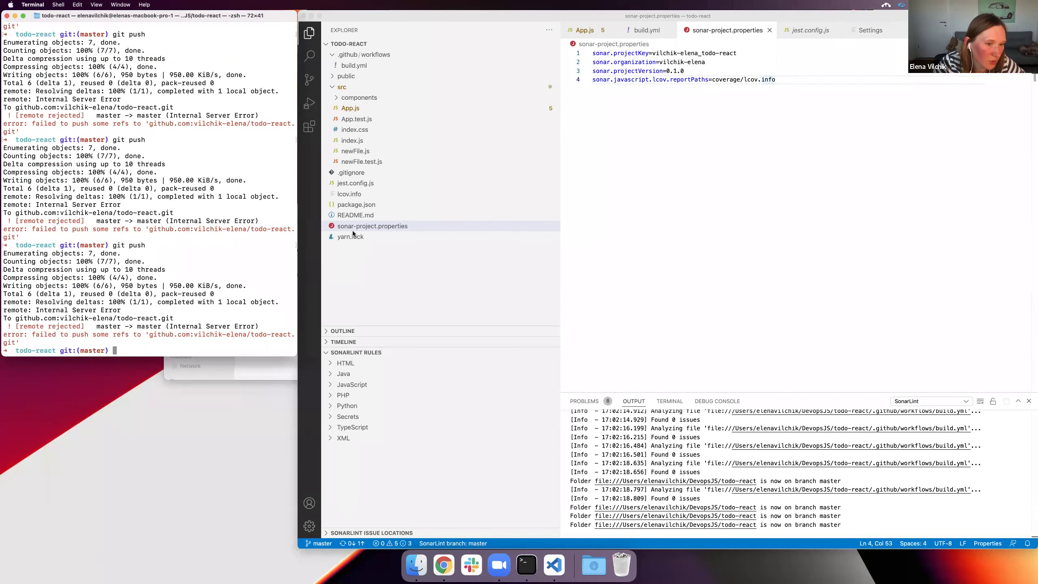
Return to SonarCloud in the browser and open the main branch summary of the favorite todo-react project
{"action": "key", "text": "ctrl+Right"}
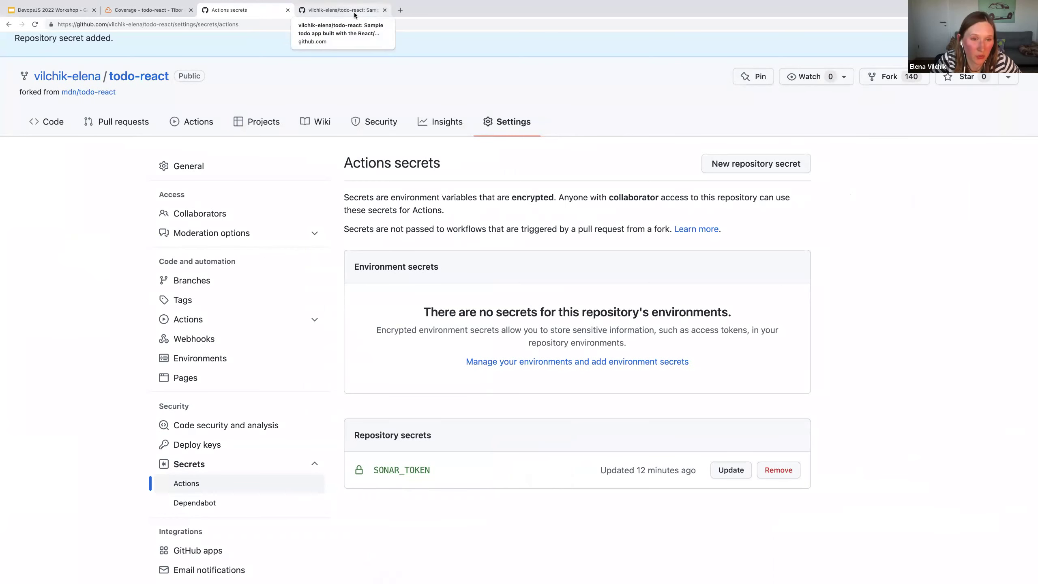
{"action": "left_click", "coordinate": [141, 11]}
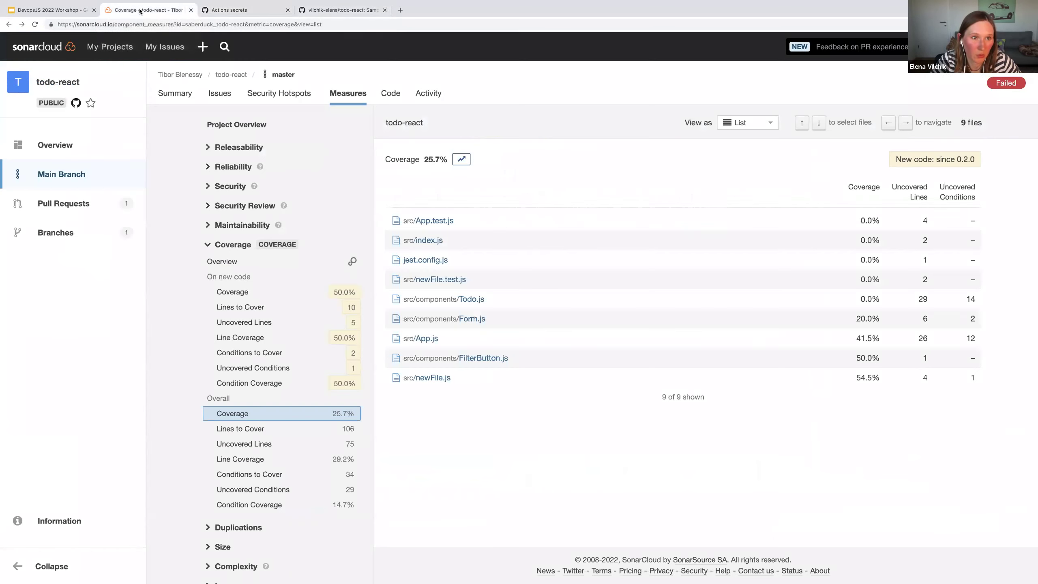
{"action": "left_click", "coordinate": [130, 60]}
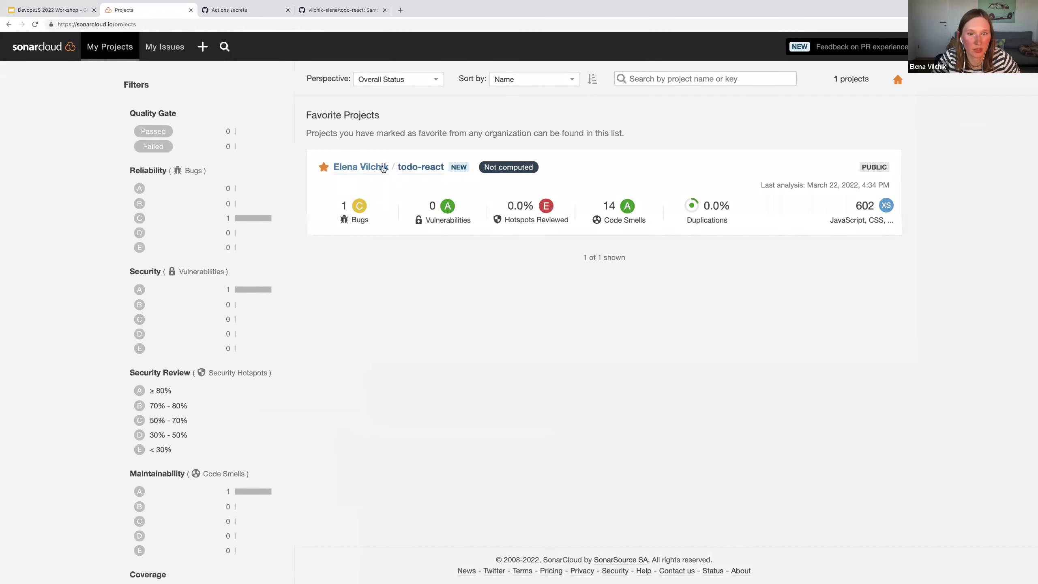
{"action": "left_click", "coordinate": [408, 167]}
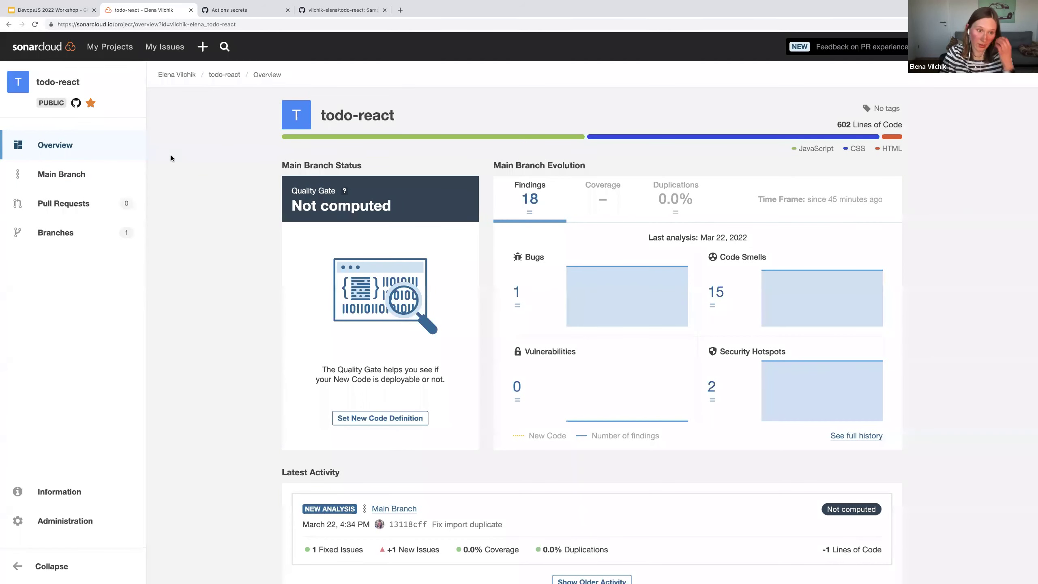
{"action": "left_click", "coordinate": [88, 175]}
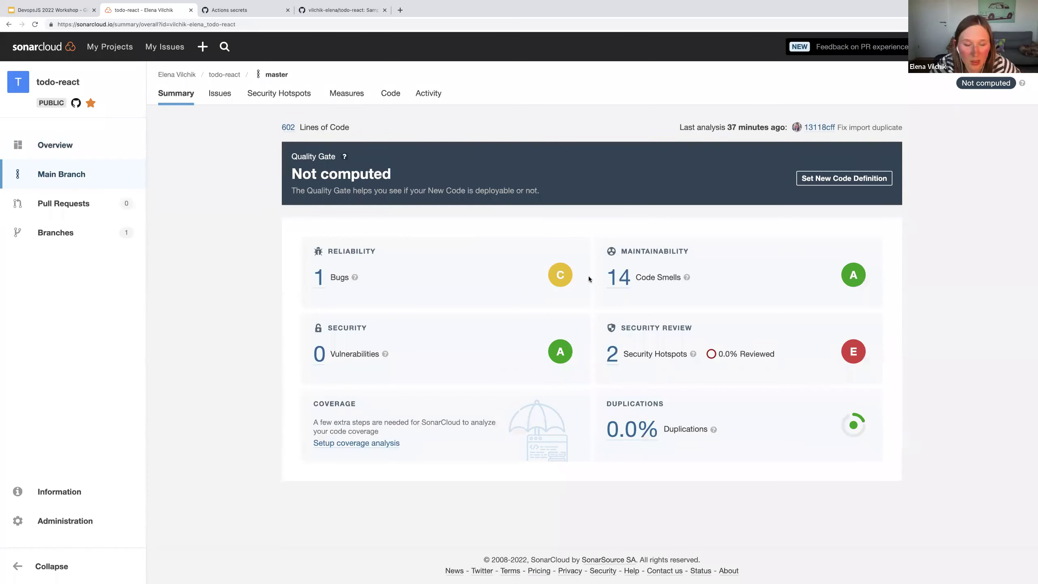
Point out the vulnerabilities and security hotspots on the summary, and open the list of security hotspots
{"action": "left_click_drag", "start_coordinate": [327, 354], "coordinate": [312, 354]}
{"action": "left_click", "coordinate": [421, 350]}
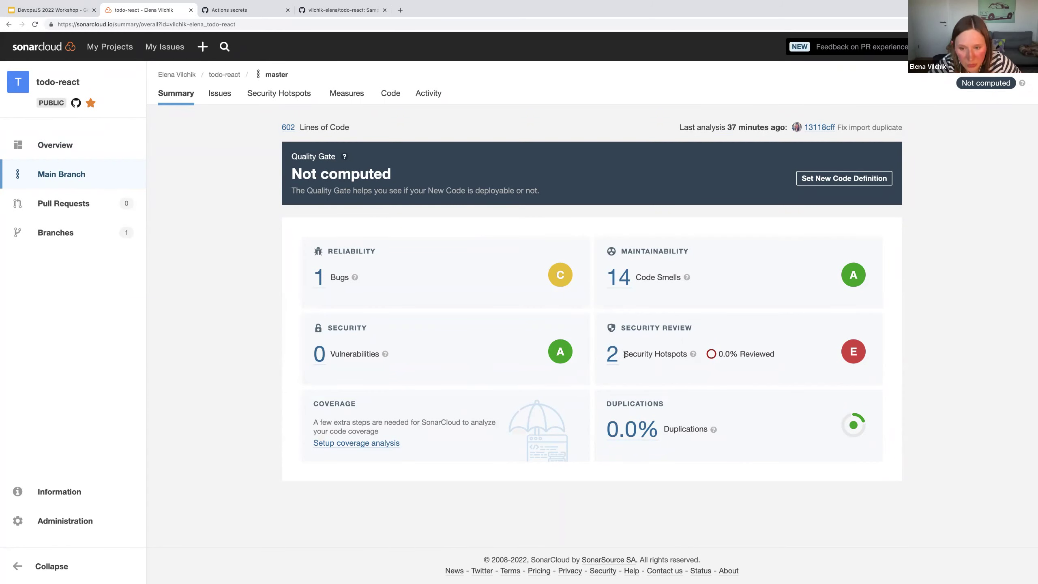
{"action": "left_click_drag", "start_coordinate": [624, 354], "coordinate": [690, 354]}
{"action": "left_click", "coordinate": [681, 340]}
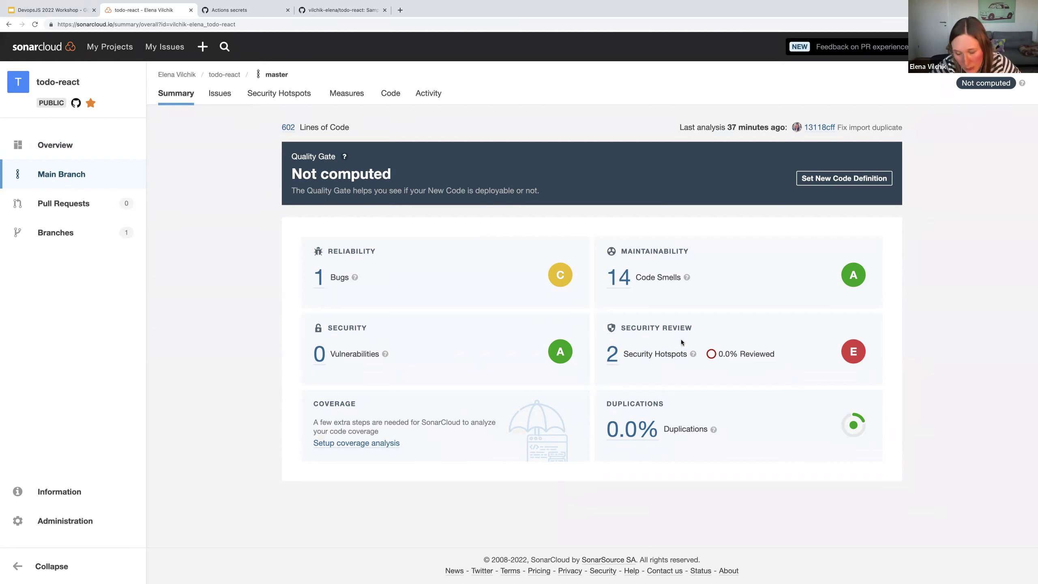
{"action": "left_click", "coordinate": [614, 354]}
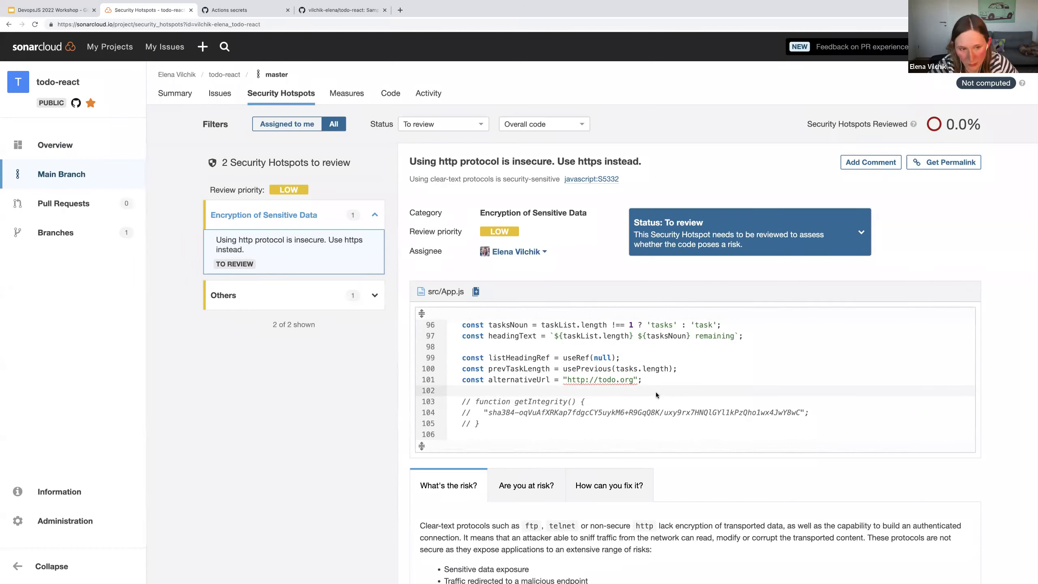
View the resource integrity hotspot under Others, return to the insecure http protocol hotspot and look at its available review statuses
{"action": "left_click", "coordinate": [357, 307]}
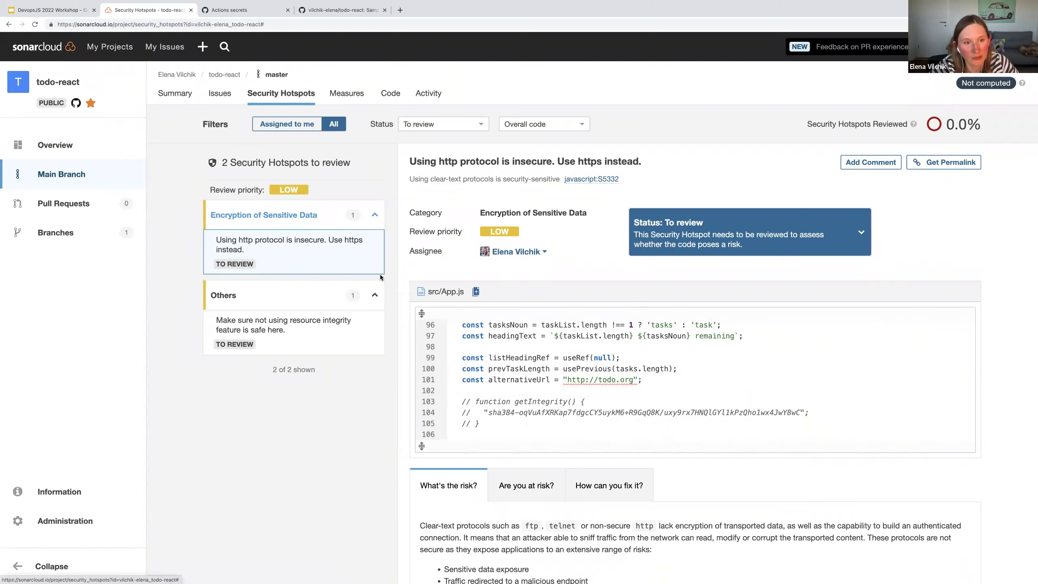
{"action": "left_click", "coordinate": [318, 333]}
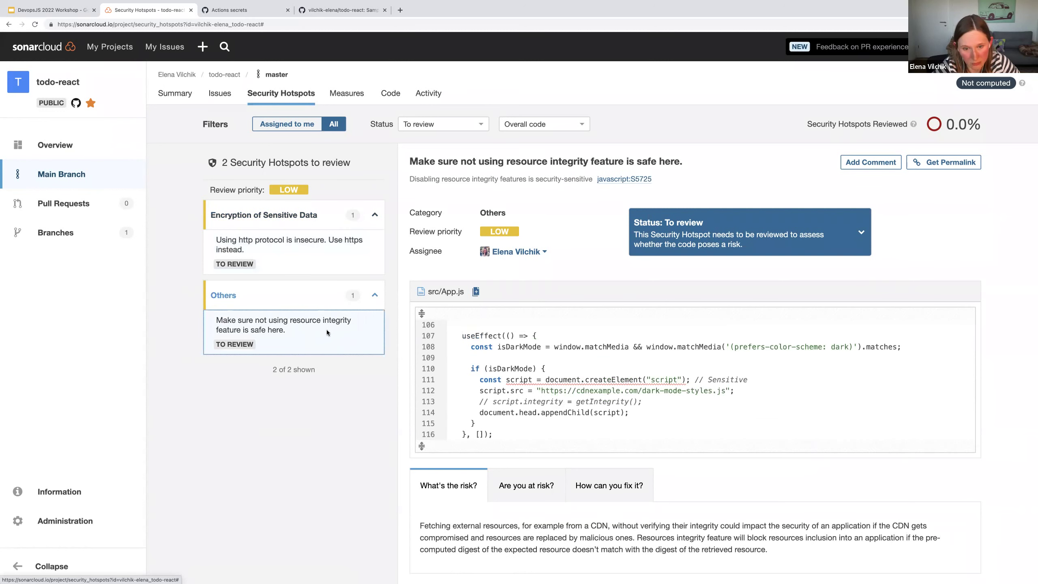
{"action": "left_click", "coordinate": [318, 273]}
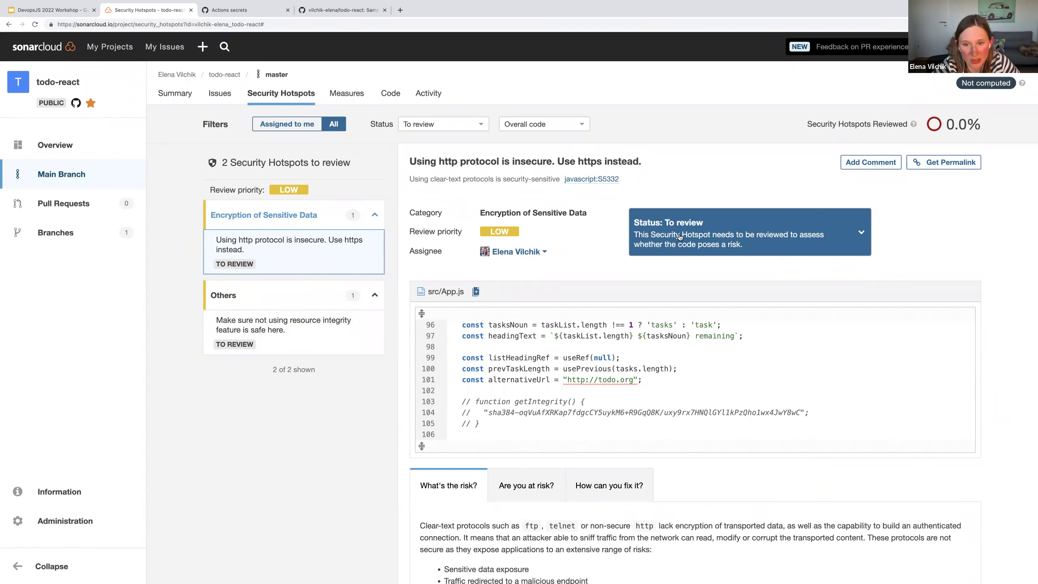
{"action": "left_click", "coordinate": [702, 230]}
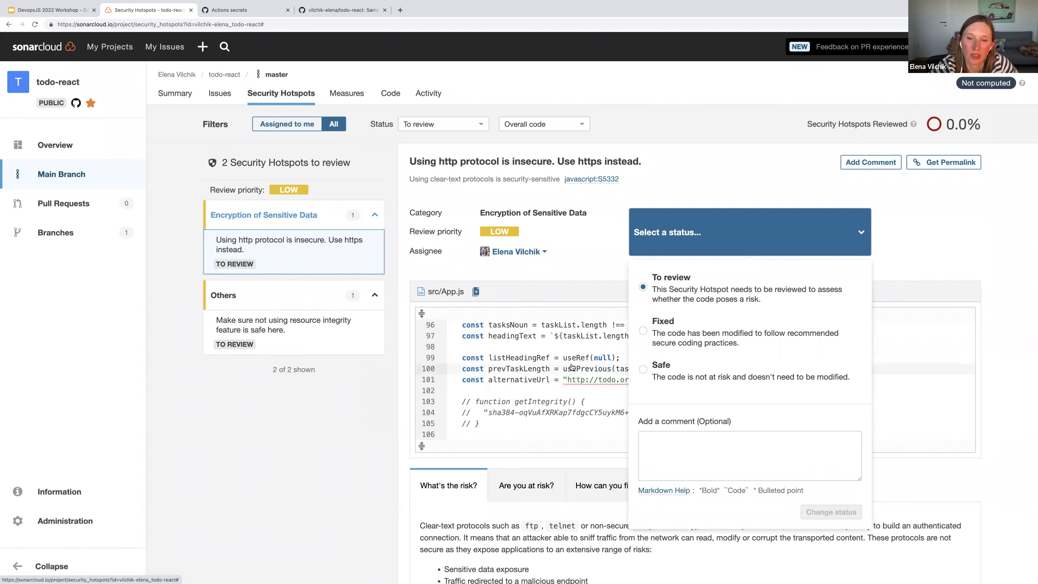
{"action": "left_click", "coordinate": [330, 432]}
Read through the risk description of the insecure http protocol hotspot
{"action": "scroll", "coordinate": [450, 418], "scroll_direction": "down", "scroll_amount": 5}
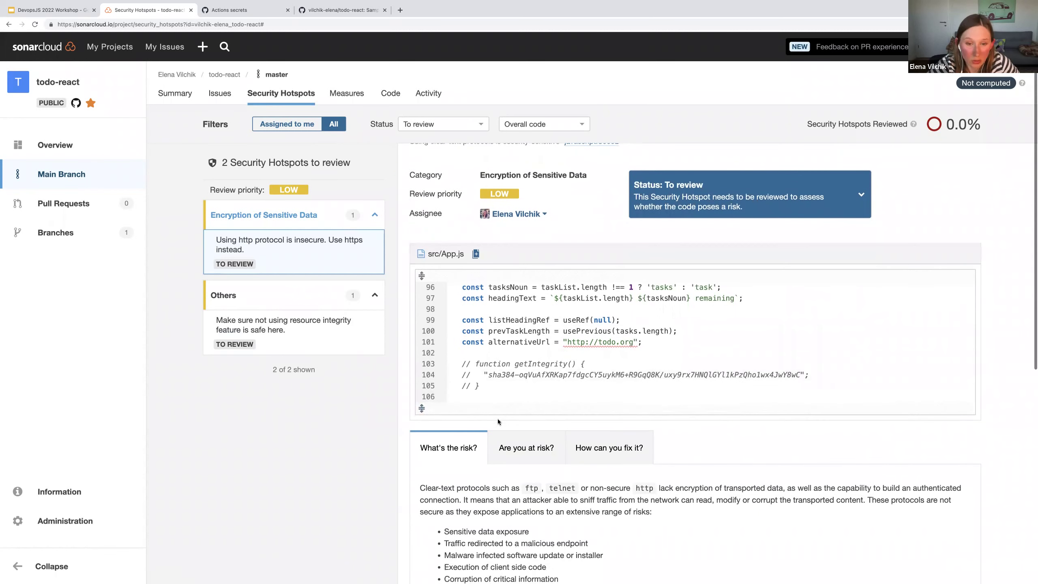
{"action": "scroll", "coordinate": [576, 413], "scroll_direction": "down", "scroll_amount": 5}
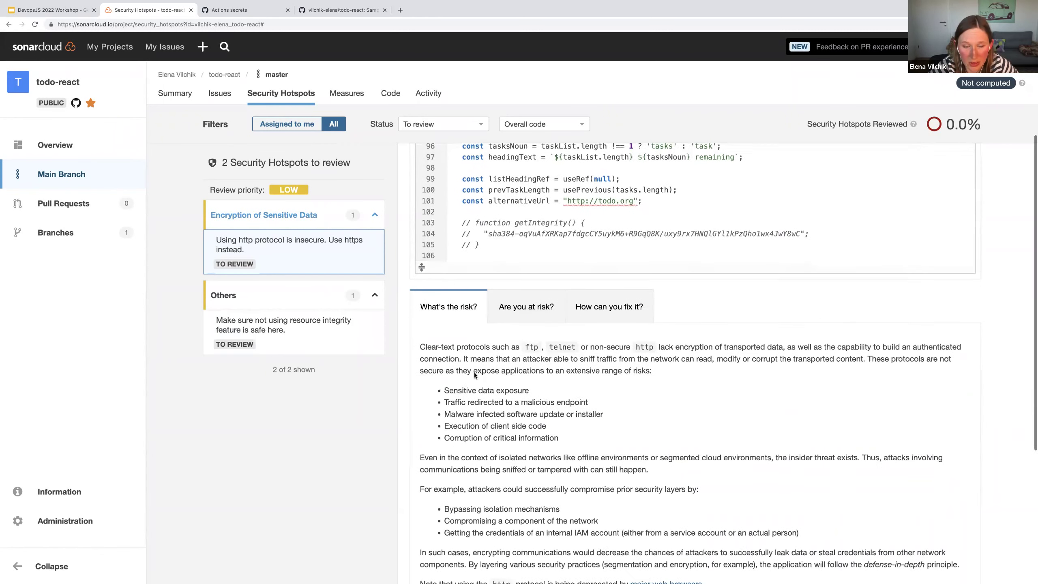
{"action": "scroll", "coordinate": [537, 401], "scroll_direction": "down", "scroll_amount": 5}
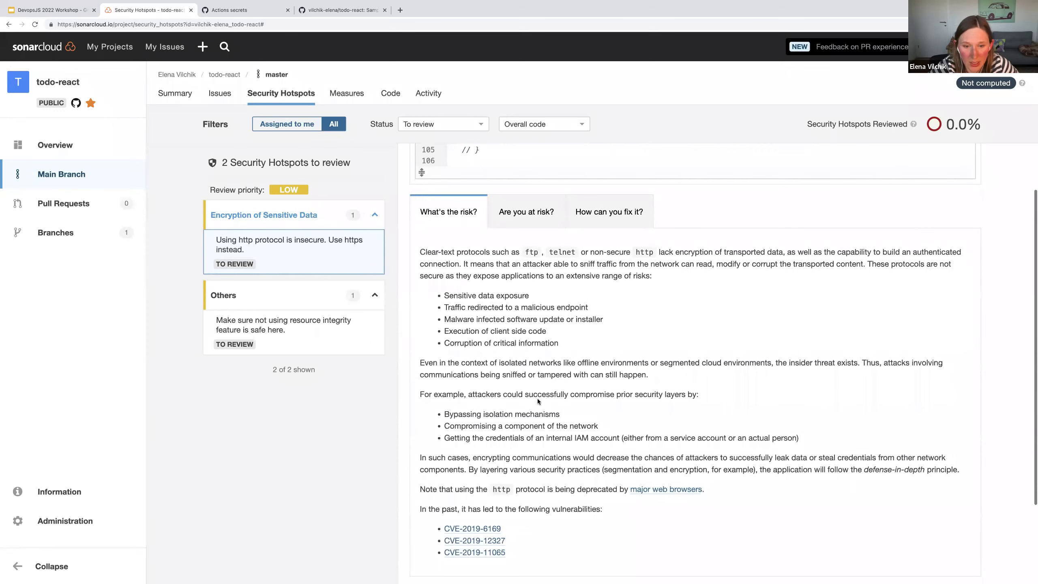
{"action": "scroll", "coordinate": [537, 399], "scroll_direction": "down", "scroll_amount": 3}
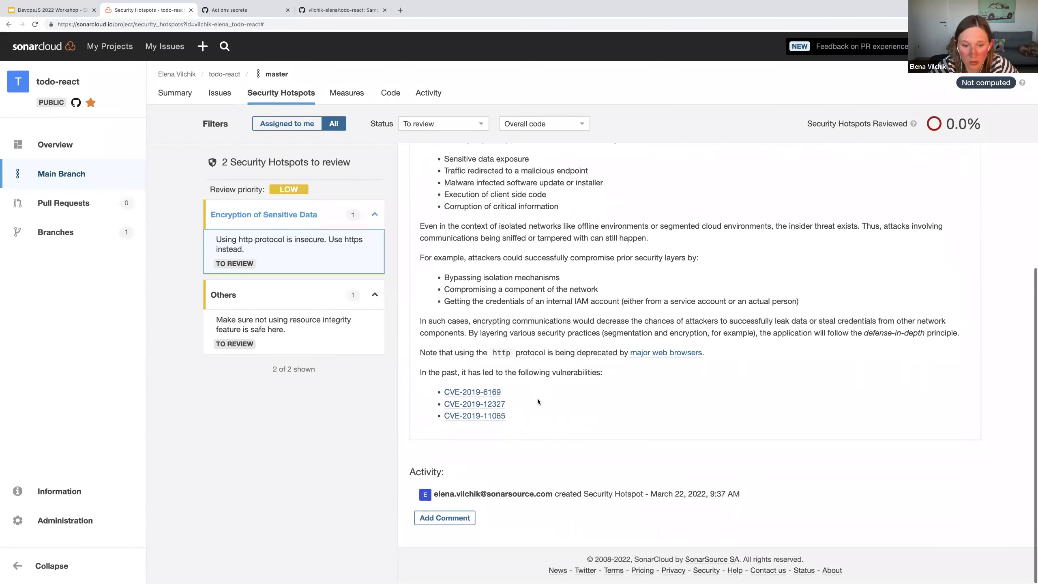
{"action": "scroll", "coordinate": [537, 399], "scroll_direction": "up", "scroll_amount": 15}
{"action": "scroll", "coordinate": [540, 403], "scroll_direction": "down", "scroll_amount": 2}
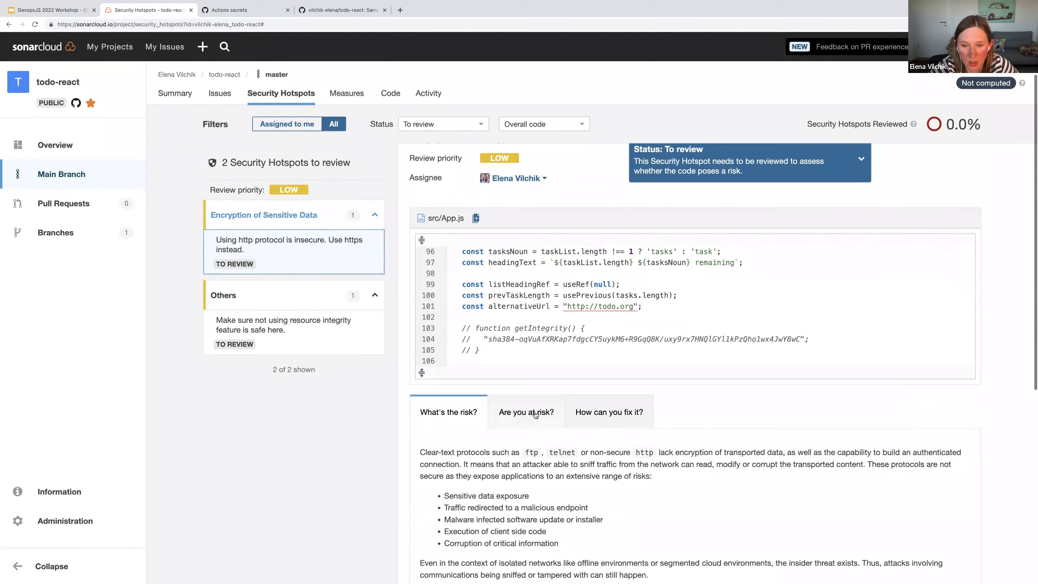
Examine the http hotspot's at-risk questions and its recommended secure coding practices
{"action": "left_click", "coordinate": [526, 412]}
{"action": "scroll", "coordinate": [536, 415], "scroll_direction": "down", "scroll_amount": 2}
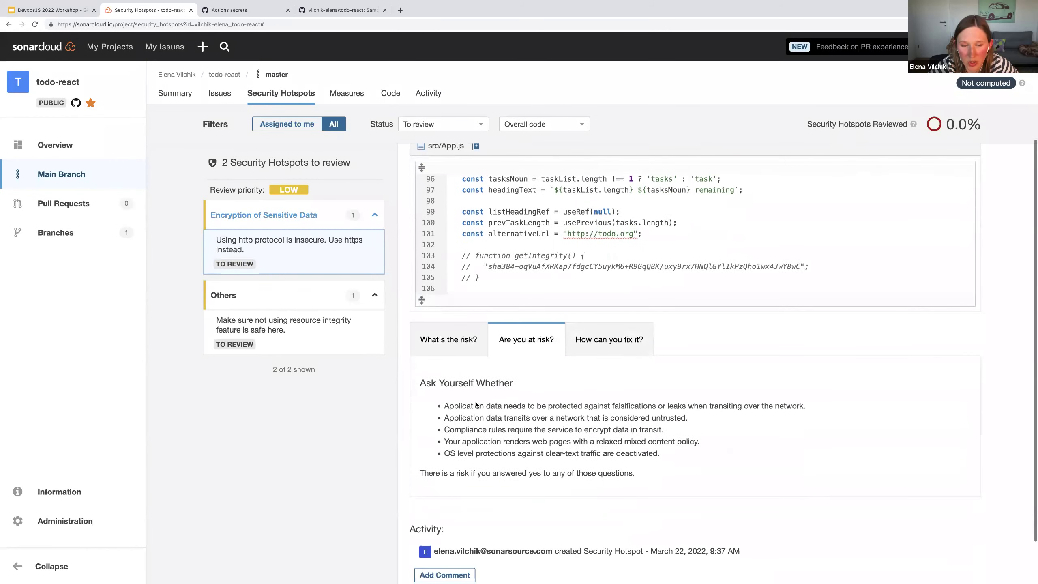
{"action": "left_click_drag", "start_coordinate": [442, 404], "coordinate": [679, 447]}
{"action": "left_click", "coordinate": [706, 462]}
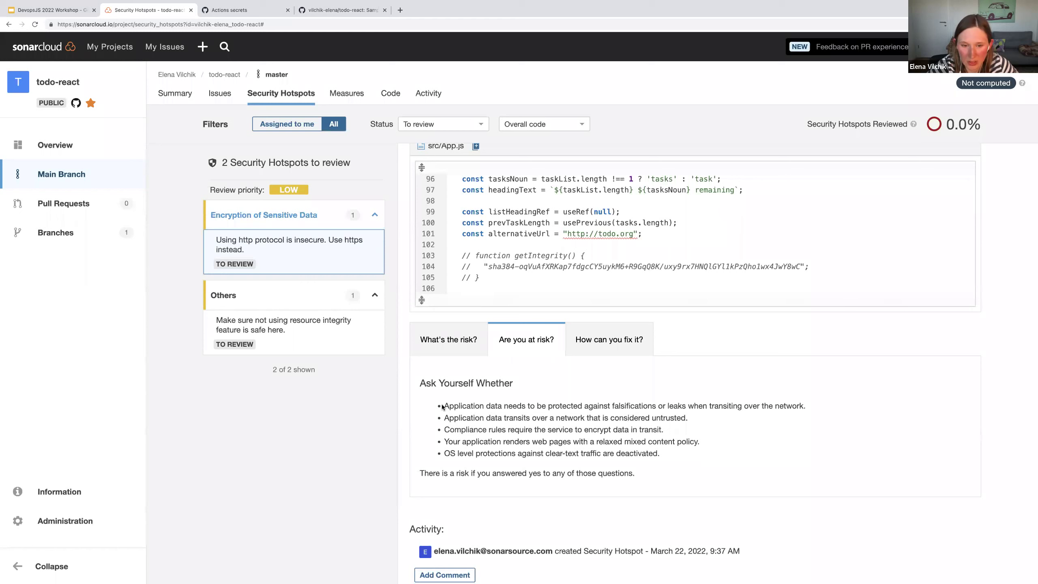
{"action": "left_click", "coordinate": [592, 342]}
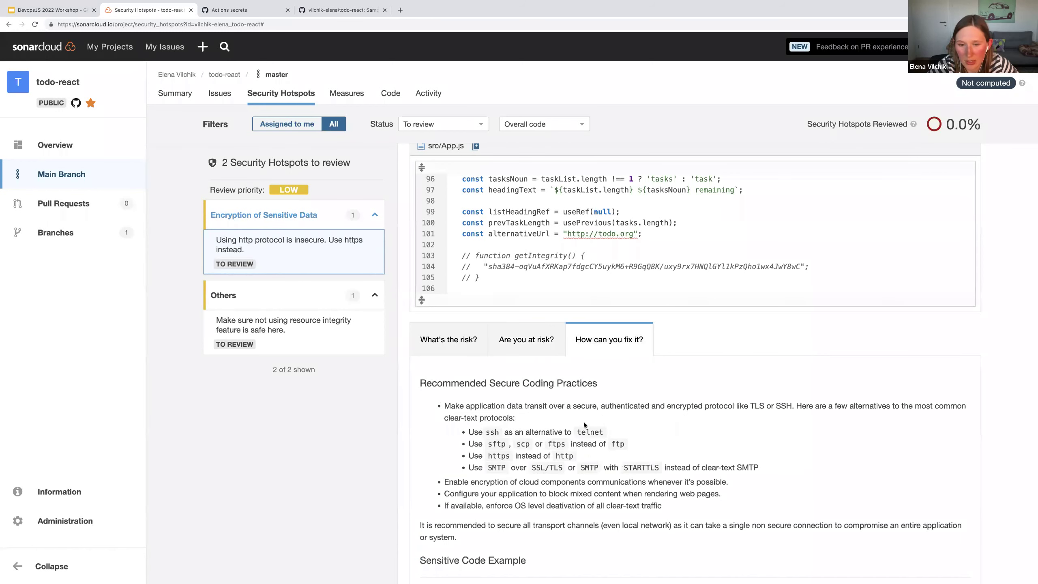
{"action": "scroll", "coordinate": [539, 419], "scroll_direction": "down", "scroll_amount": 2}
{"action": "scroll", "coordinate": [540, 419], "scroll_direction": "down", "scroll_amount": 1}
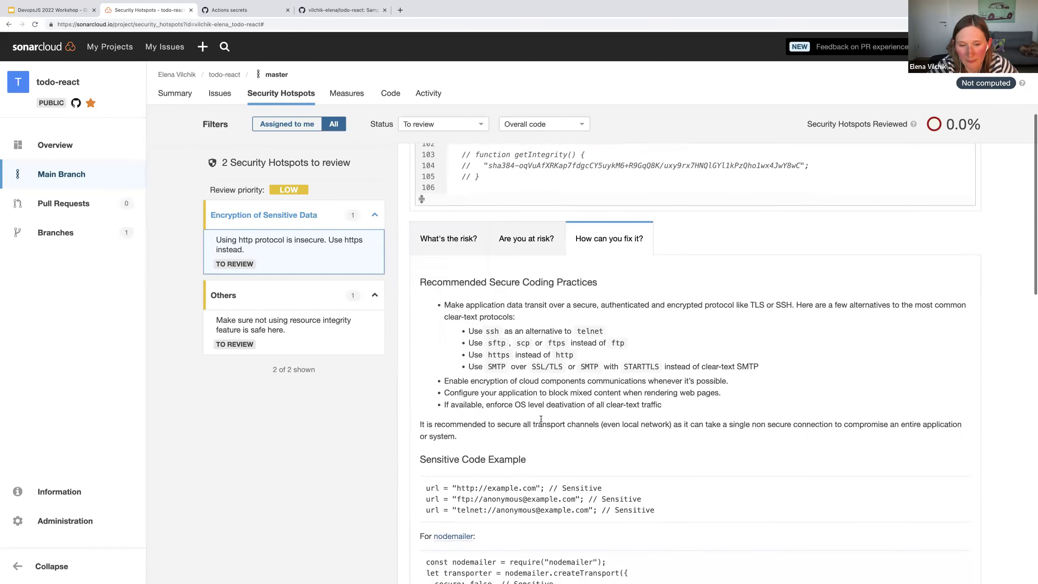
{"action": "scroll", "coordinate": [541, 419], "scroll_direction": "up", "scroll_amount": 2}
{"action": "scroll", "coordinate": [541, 419], "scroll_direction": "down", "scroll_amount": 2}
Highlight the http URL in the src/App.js code and change the hotspot's status to Safe without a comment
{"action": "scroll", "coordinate": [540, 419], "scroll_direction": "up", "scroll_amount": 7}
{"action": "left_click_drag", "start_coordinate": [565, 359], "coordinate": [587, 361]}
{"action": "left_click", "coordinate": [605, 365]}
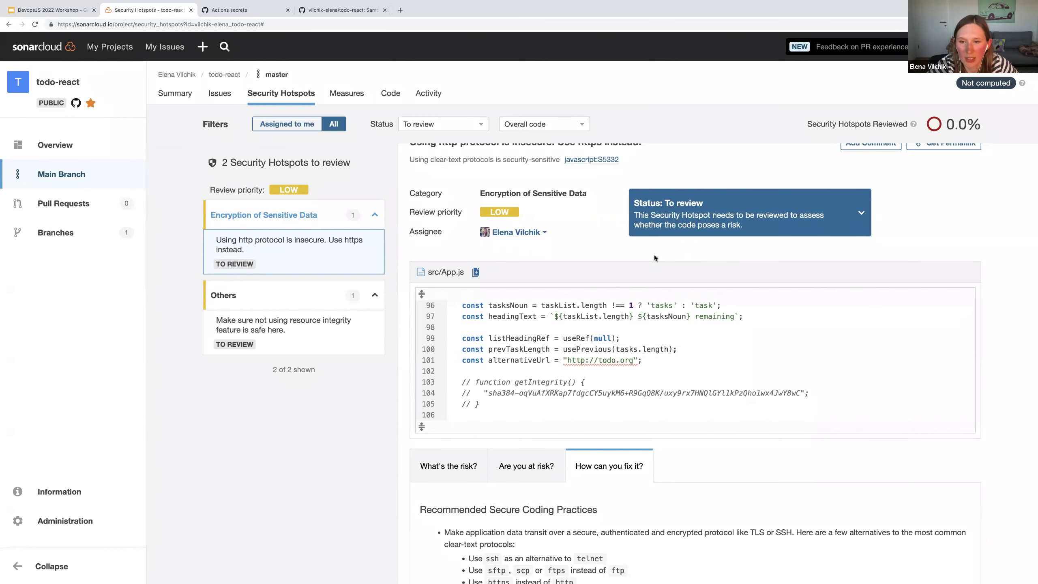
{"action": "left_click", "coordinate": [787, 225]}
{"action": "left_click", "coordinate": [643, 349]}
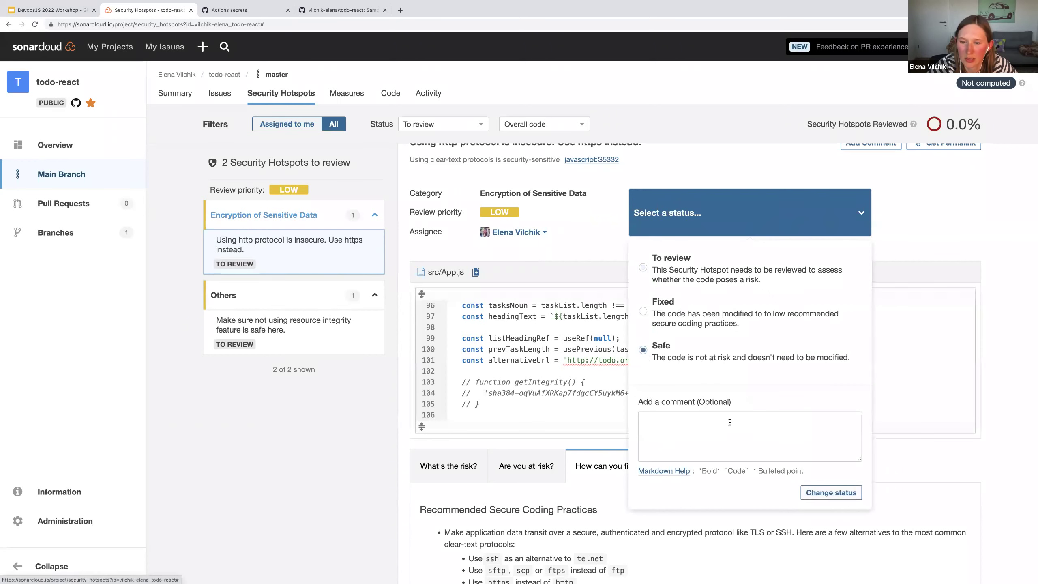
{"action": "left_click", "coordinate": [819, 498]}
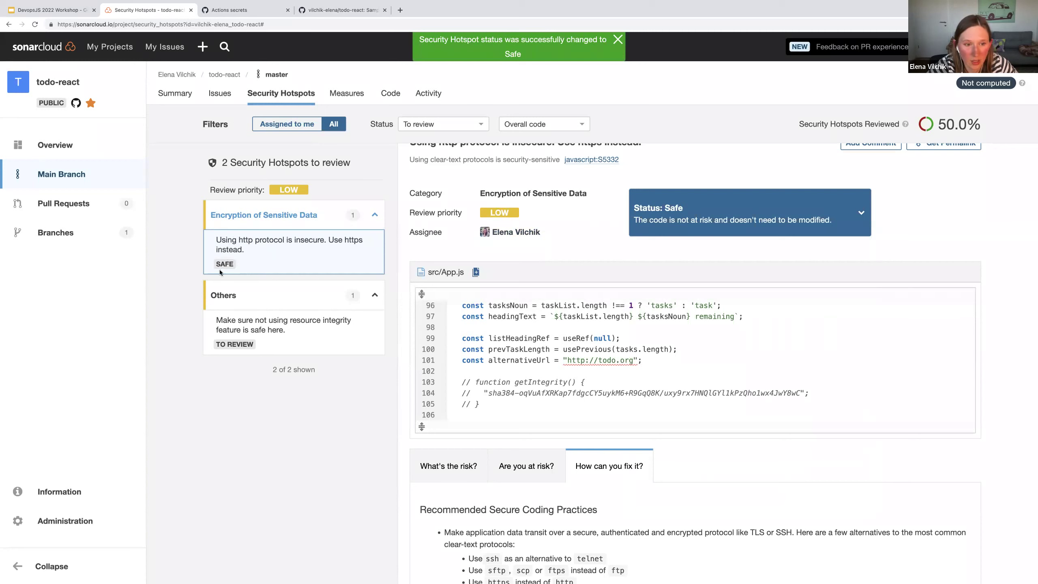
Visit the issues list, reopen the security hotspots and examine the resource integrity hotspot's code and at-risk question
{"action": "left_click", "coordinate": [303, 335]}
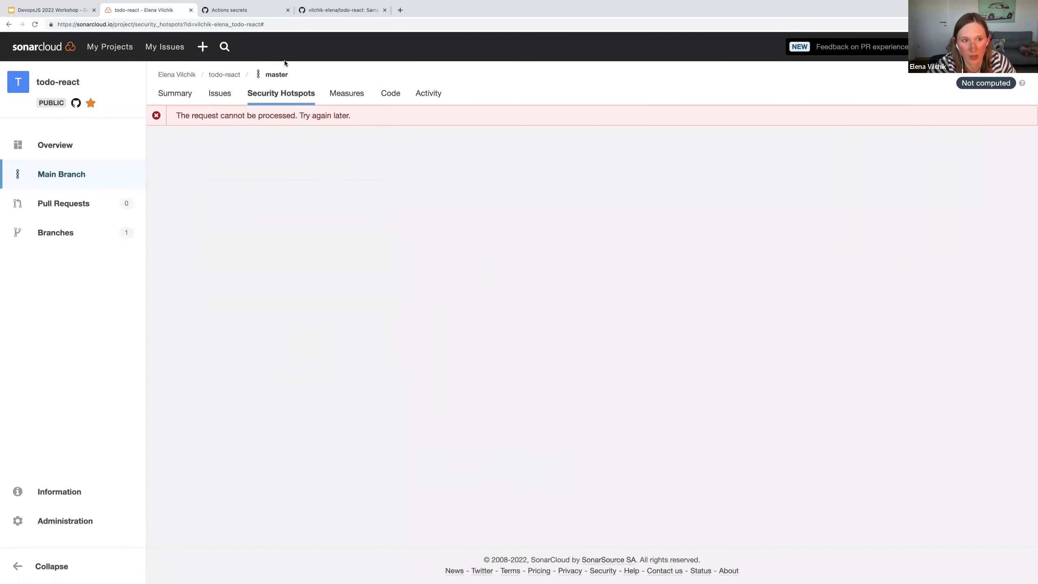
{"action": "left_click", "coordinate": [219, 93]}
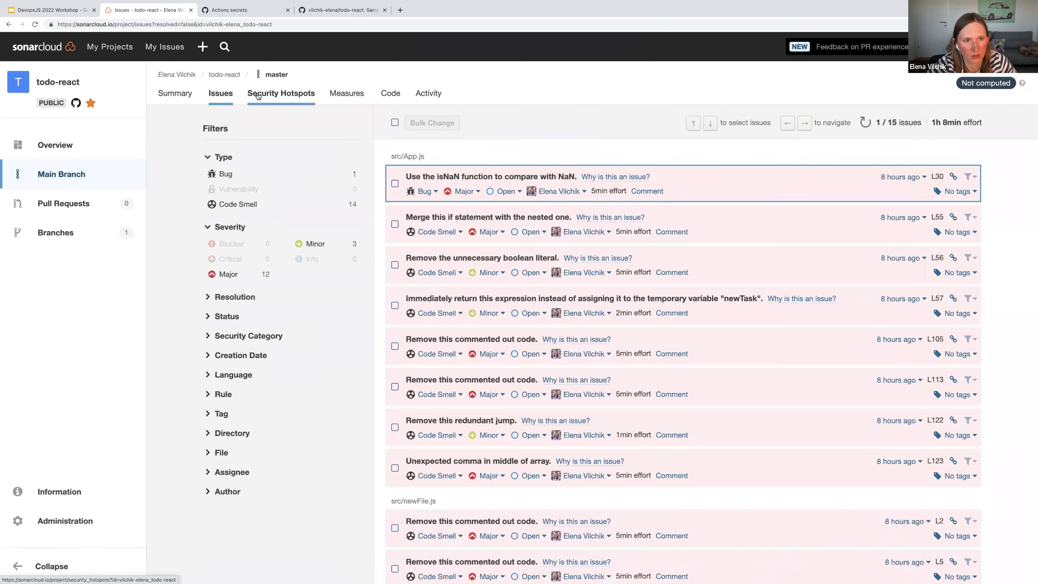
{"action": "left_click", "coordinate": [280, 92]}
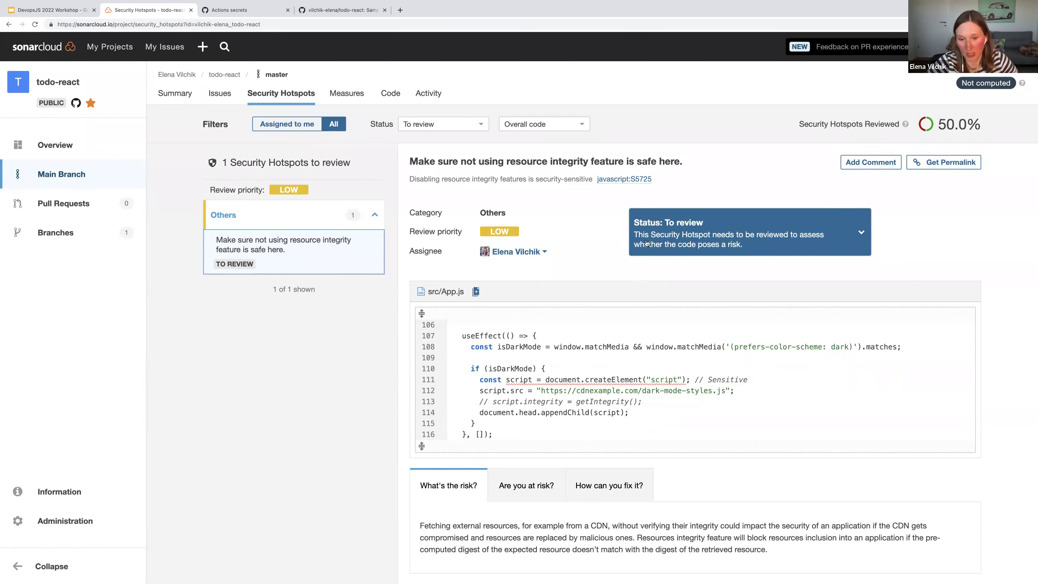
{"action": "scroll", "coordinate": [647, 243], "scroll_direction": "down", "scroll_amount": 3}
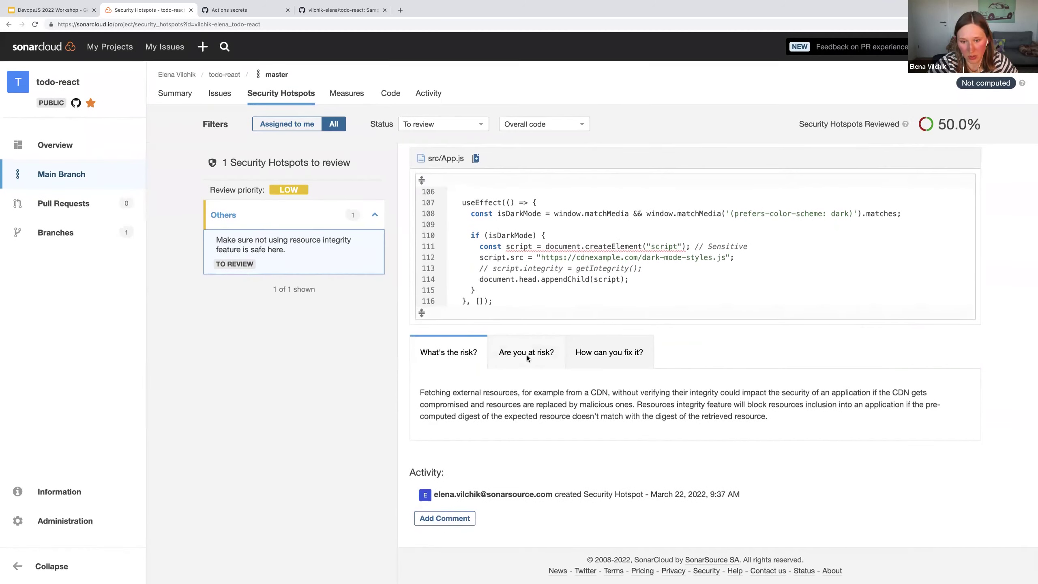
{"action": "left_click", "coordinate": [528, 358]}
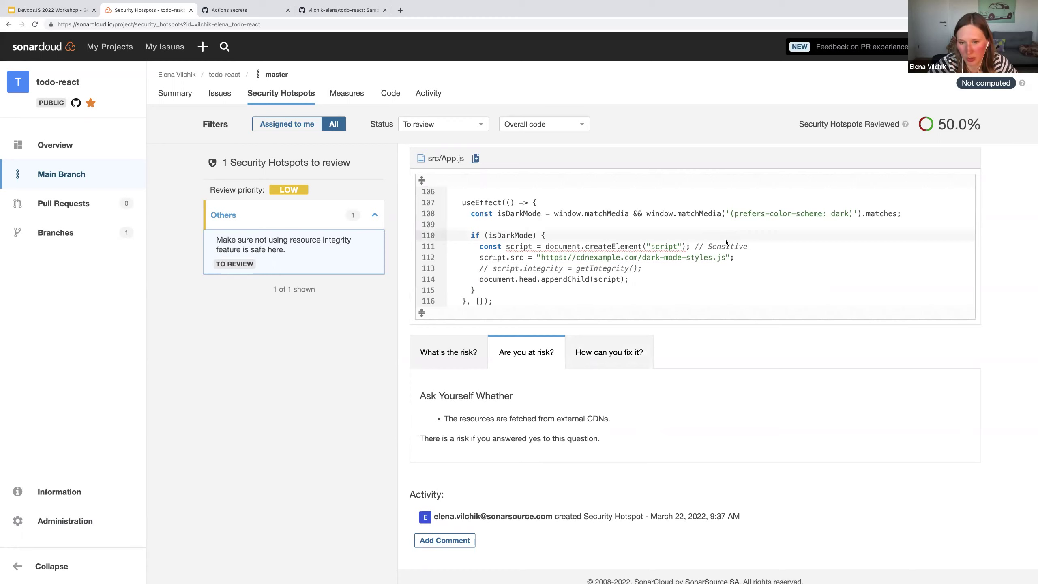
{"action": "scroll", "coordinate": [727, 242], "scroll_direction": "up", "scroll_amount": 1}
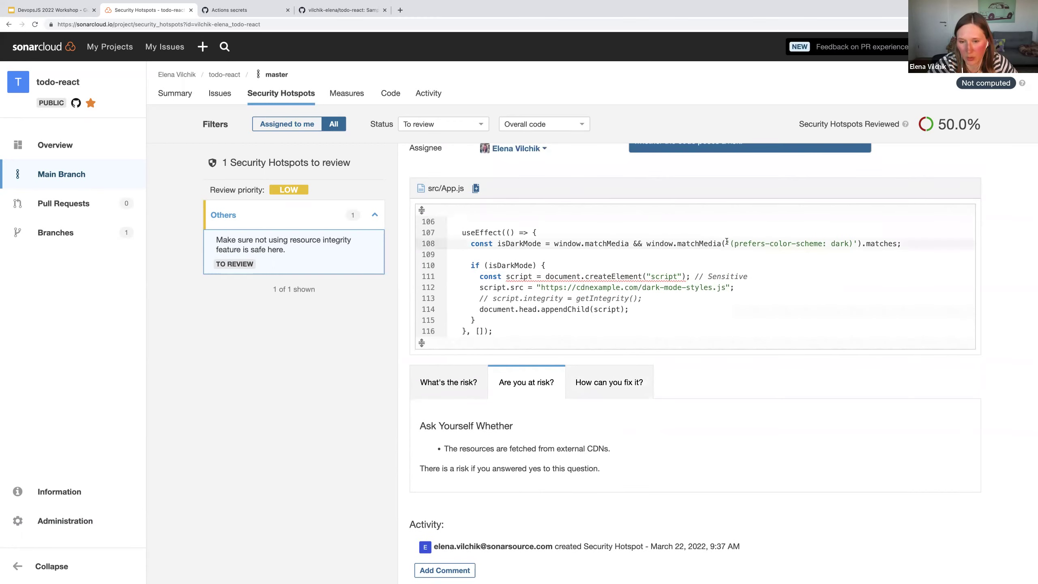
Examine the recommended secure coding practices for the resource integrity hotspot and highlight the sha384 integrity value in the compliant solution
{"action": "scroll", "coordinate": [727, 241], "scroll_direction": "up", "scroll_amount": 1}
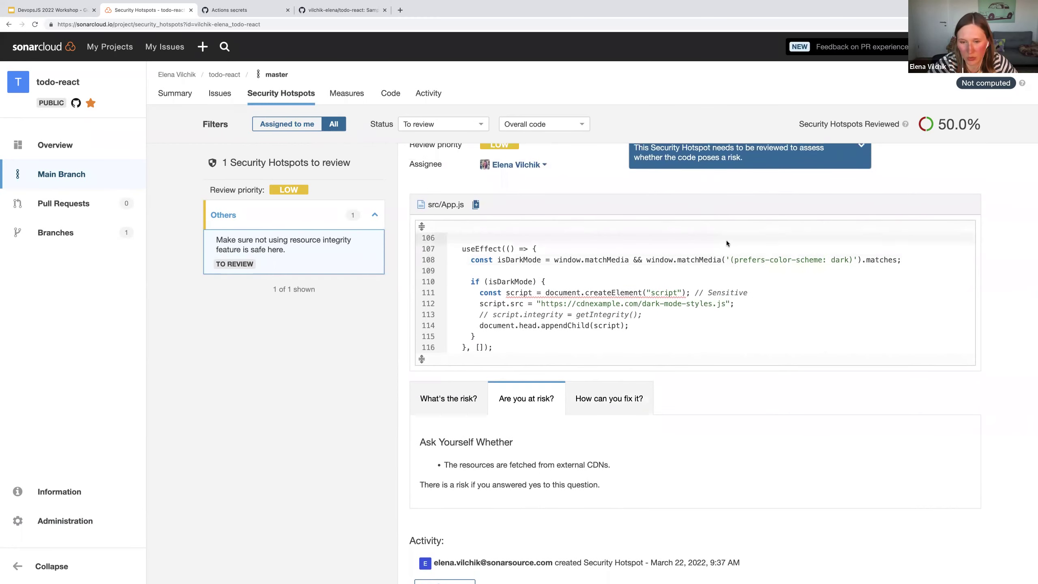
{"action": "left_click", "coordinate": [611, 399]}
{"action": "scroll", "coordinate": [707, 349], "scroll_direction": "down", "scroll_amount": 2}
{"action": "scroll", "coordinate": [706, 348], "scroll_direction": "down", "scroll_amount": 3}
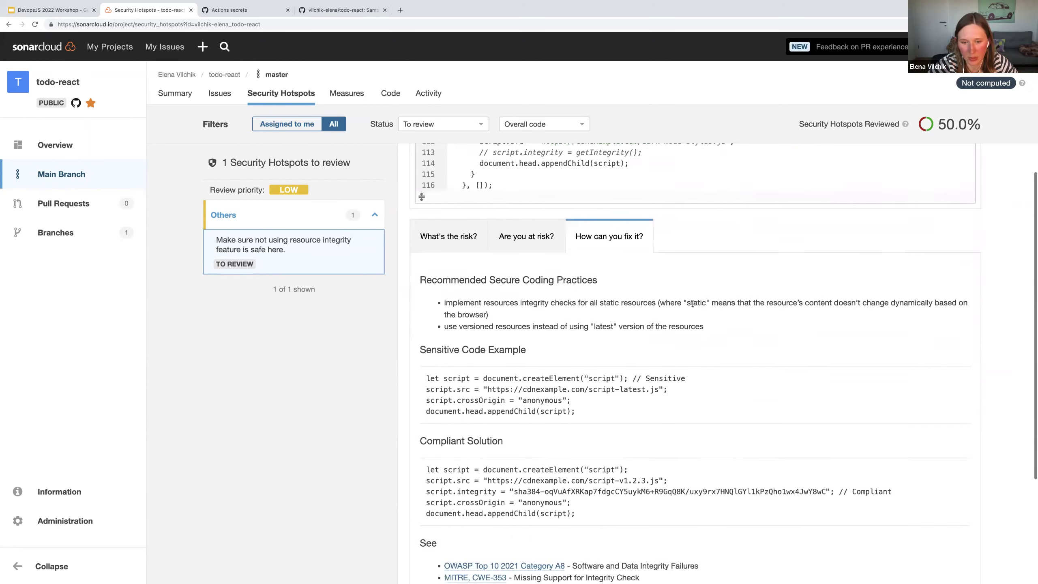
{"action": "left_click_drag", "start_coordinate": [515, 457], "coordinate": [833, 458]}
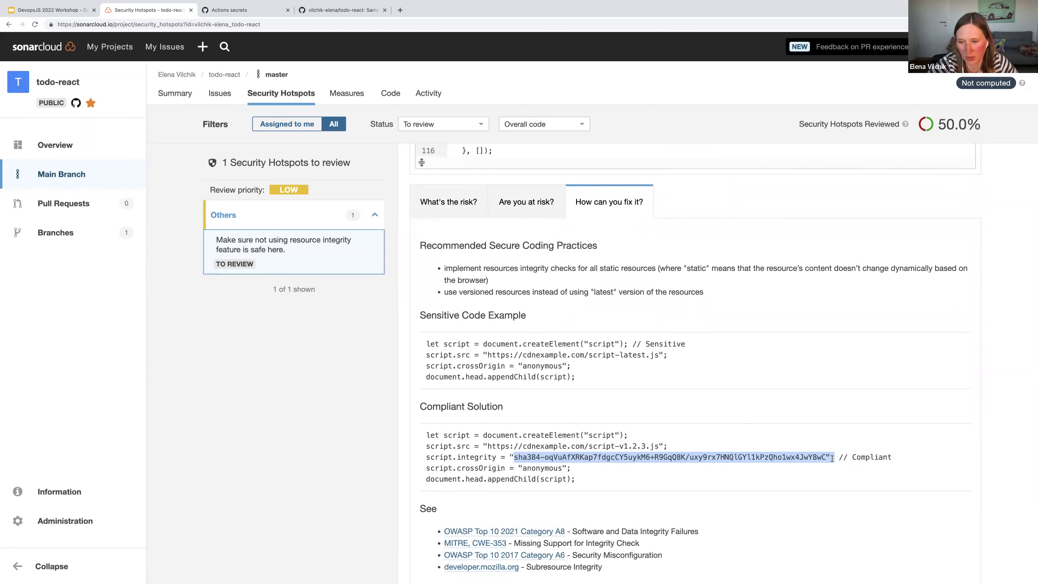
{"action": "scroll", "coordinate": [862, 304], "scroll_direction": "up", "scroll_amount": 1}
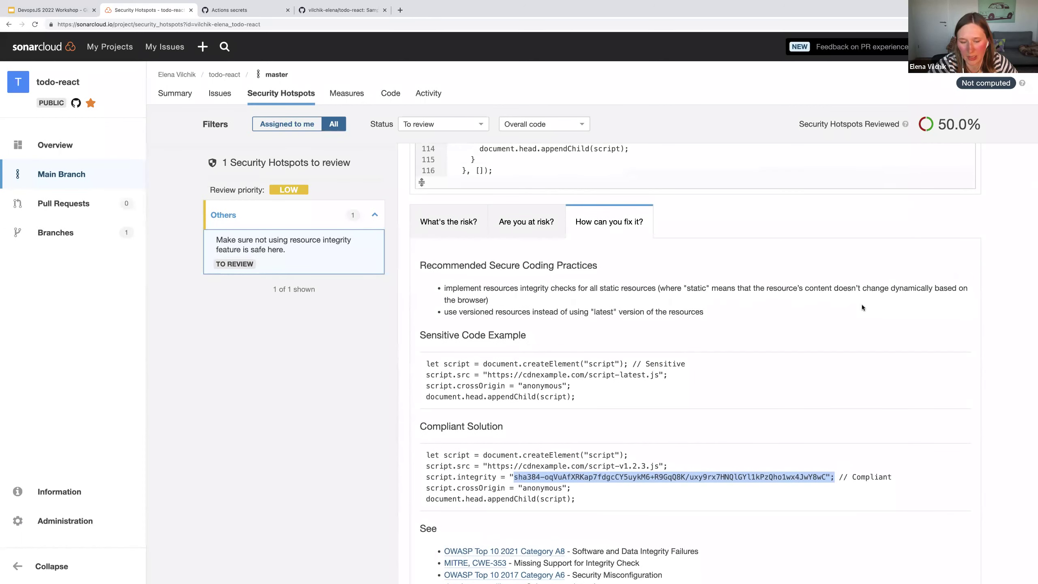
{"action": "scroll", "coordinate": [862, 304], "scroll_direction": "up", "scroll_amount": 3}
{"action": "scroll", "coordinate": [863, 309], "scroll_direction": "up", "scroll_amount": 3}
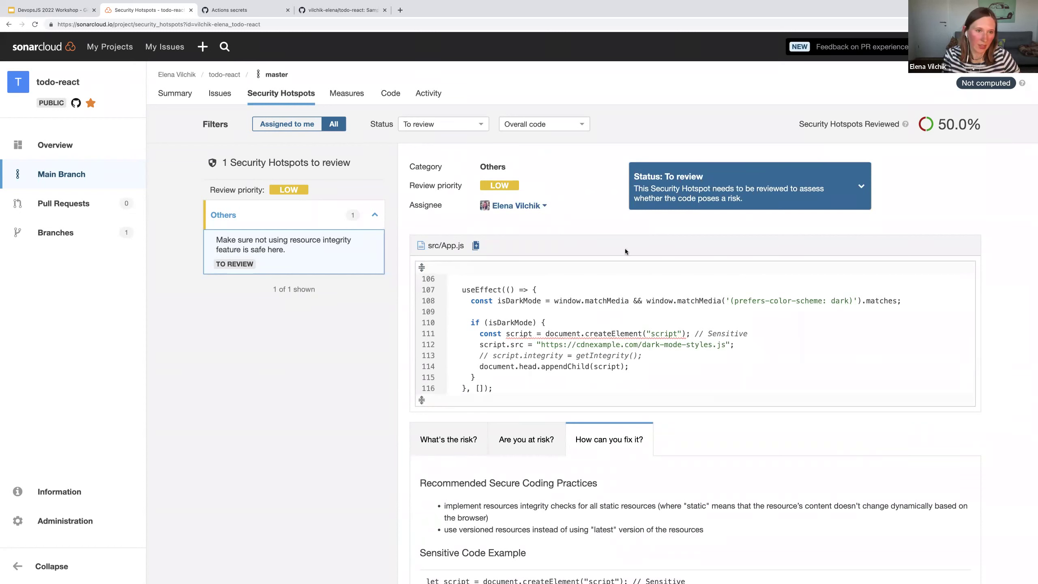
Switch to the terminal and try to push the local commit to GitHub again with git push
{"action": "key", "text": "ctrl+Left"}
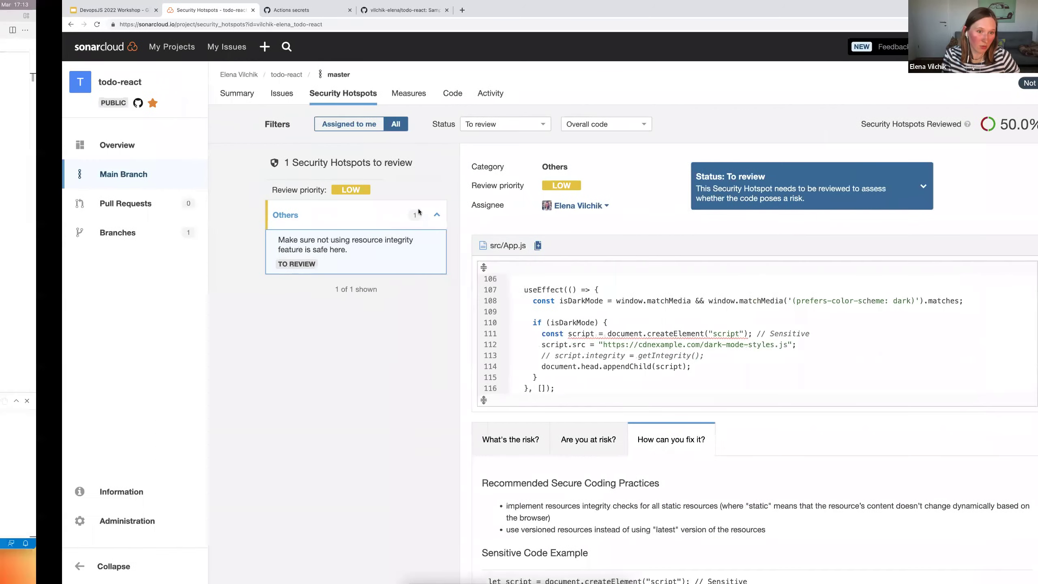
{"action": "key", "text": "Up"}
{"action": "key", "text": "Return"}
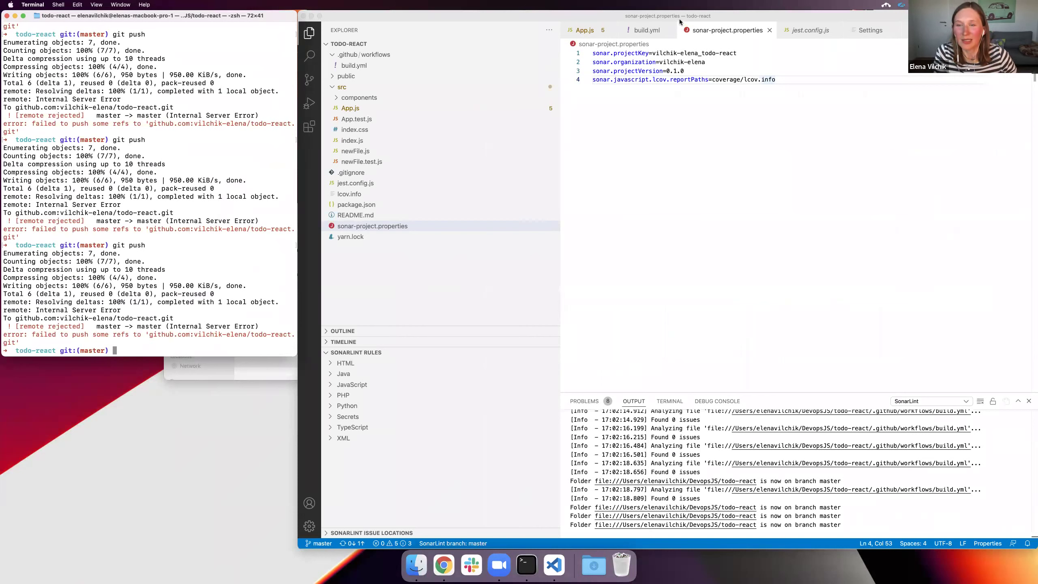
Open src/App.js in VS Code and uncomment the script.integrity = getIntegrity(); line in the dark mode useEffect
{"action": "left_click", "coordinate": [584, 31]}
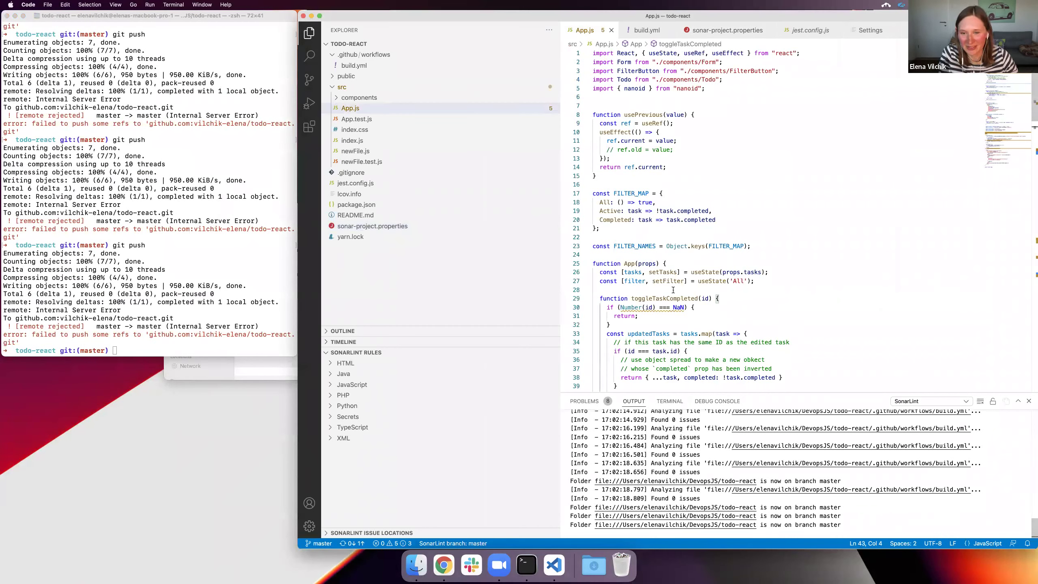
{"action": "scroll", "coordinate": [698, 321], "scroll_direction": "down", "scroll_amount": 5}
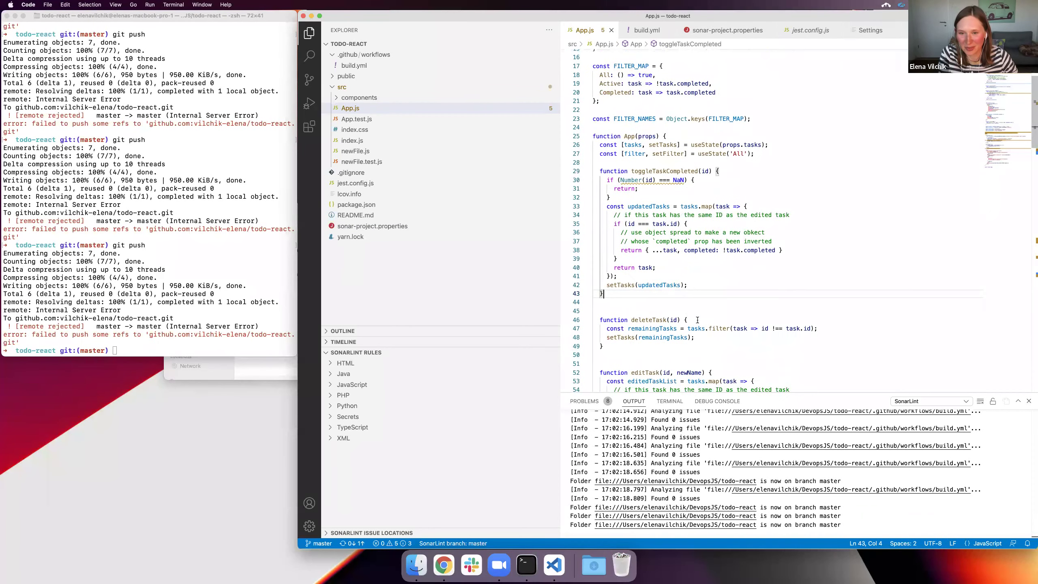
{"action": "scroll", "coordinate": [710, 337], "scroll_direction": "down", "scroll_amount": 5}
{"action": "scroll", "coordinate": [711, 347], "scroll_direction": "down", "scroll_amount": 5}
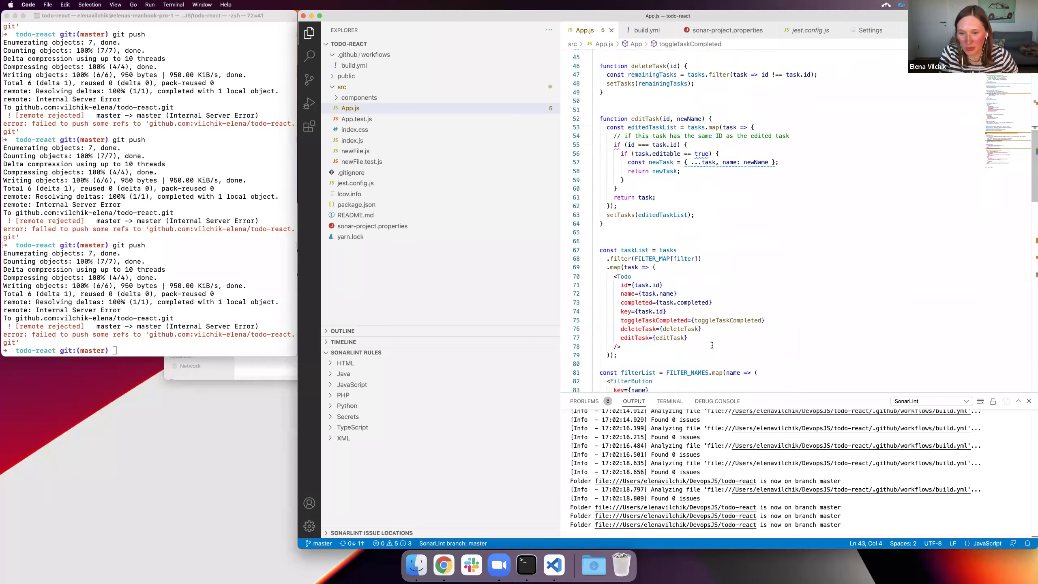
{"action": "key", "text": "ctrl+Right"}
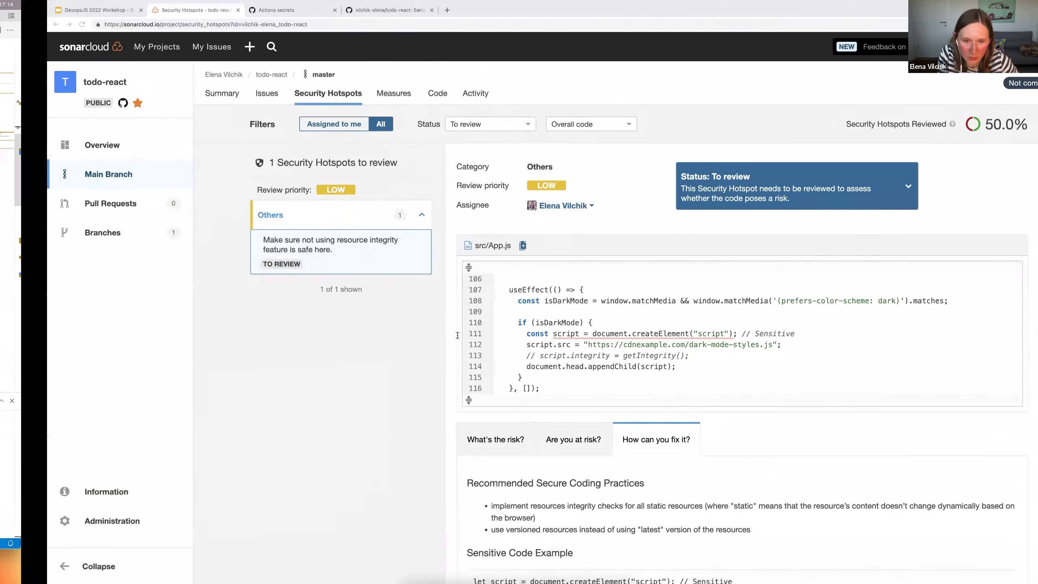
{"action": "key", "text": "ctrl+Left"}
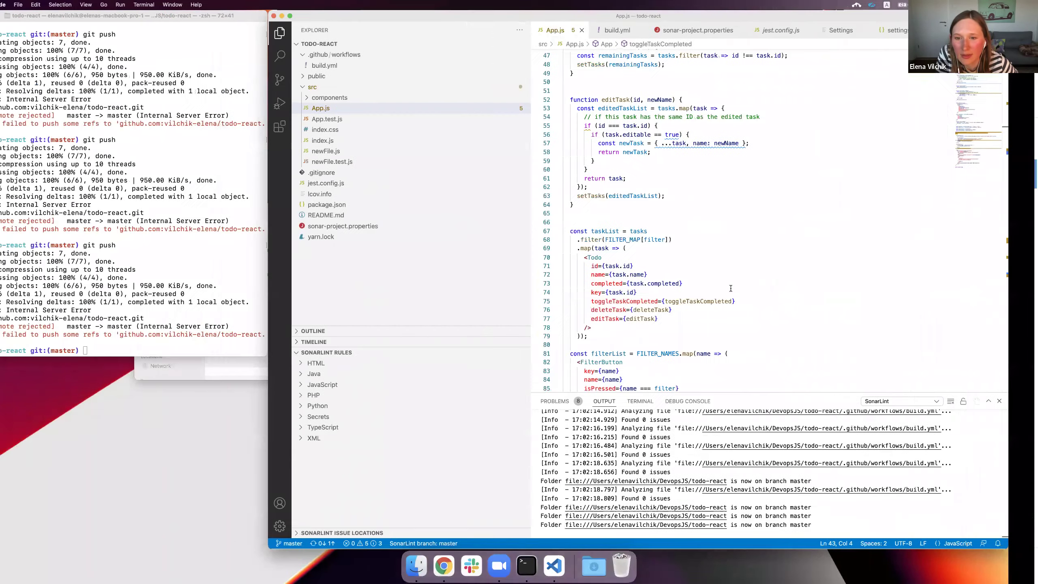
{"action": "scroll", "coordinate": [635, 302], "scroll_direction": "down", "scroll_amount": 7}
{"action": "scroll", "coordinate": [635, 302], "scroll_direction": "down", "scroll_amount": 5}
{"action": "left_click", "coordinate": [634, 301]}
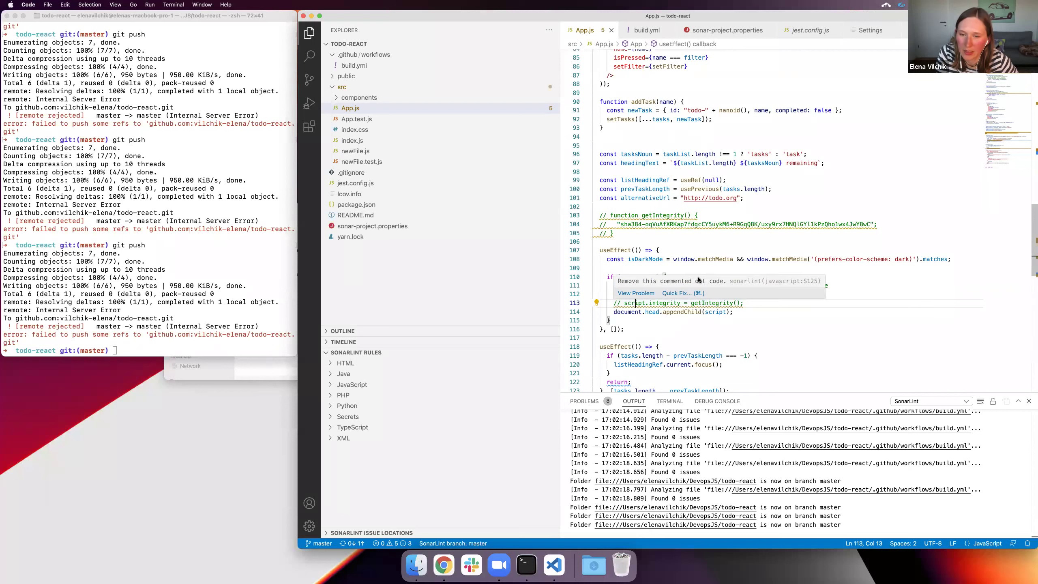
{"action": "left_click_drag", "start_coordinate": [744, 303], "coordinate": [614, 303]}
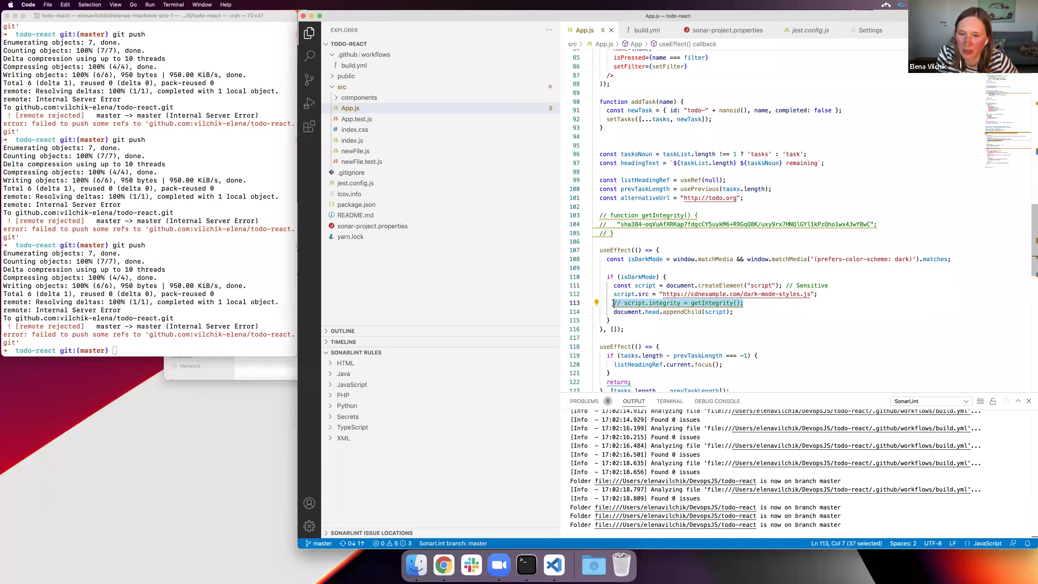
{"action": "key", "text": "super+slash"}
{"action": "left_click", "coordinate": [615, 305]}
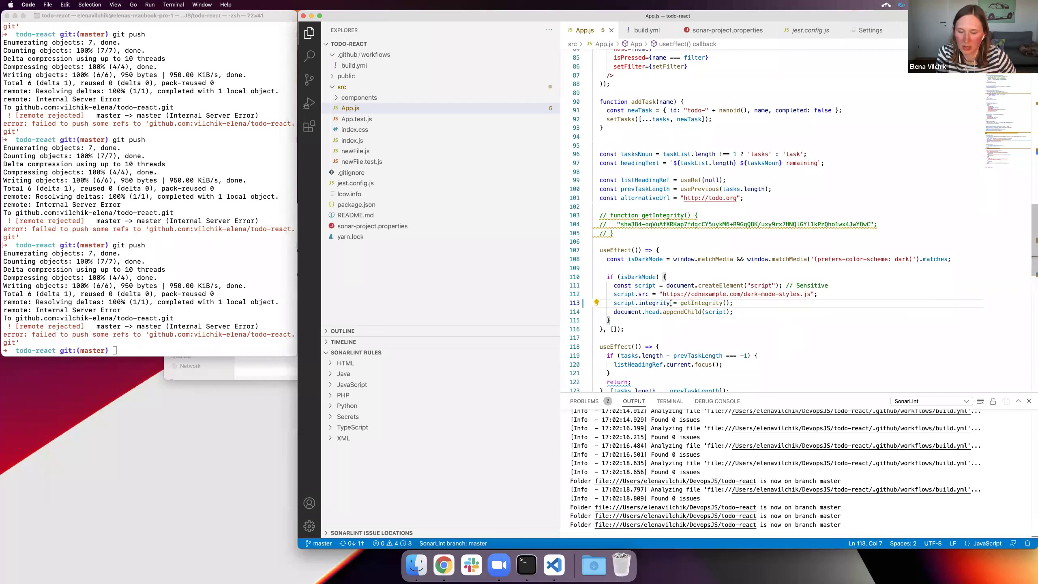
Uncomment the three-line getIntegrity function above the dark mode useEffect in App.js
{"action": "left_click_drag", "start_coordinate": [616, 233], "coordinate": [574, 217]}
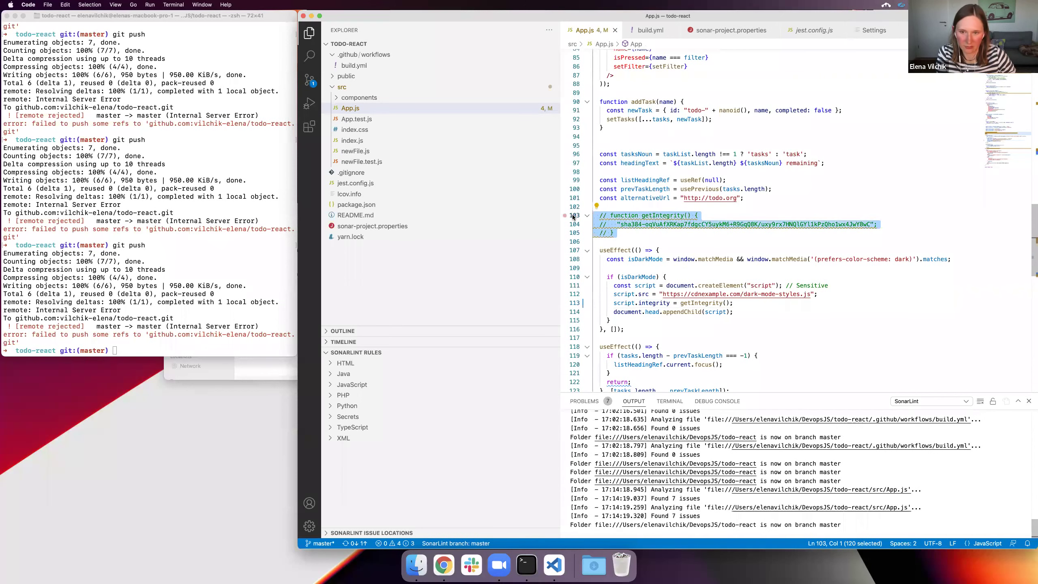
{"action": "key", "text": "super+slash"}
{"action": "left_click", "coordinate": [748, 355]}
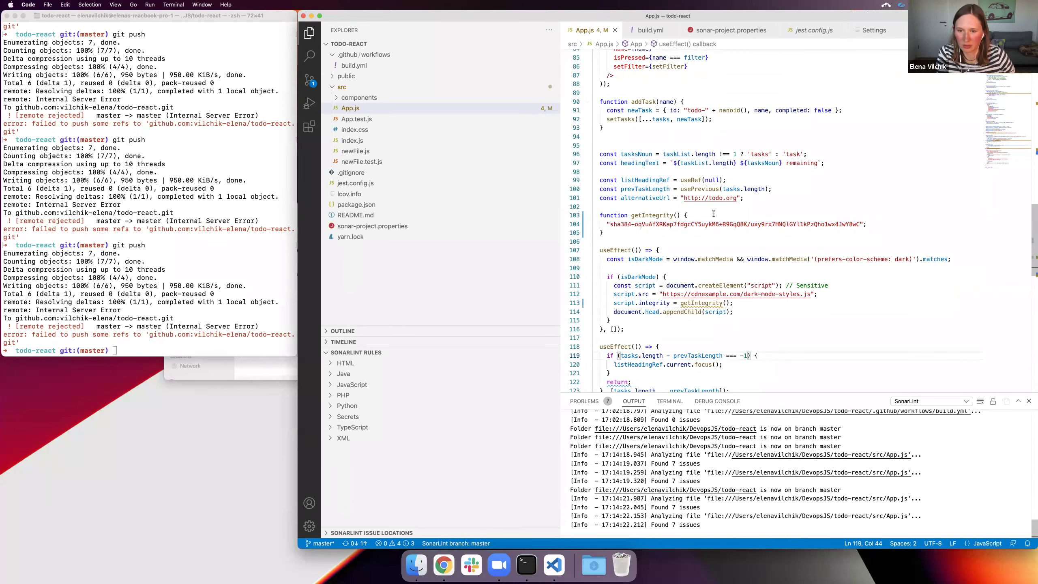
{"action": "left_click", "coordinate": [654, 320]}
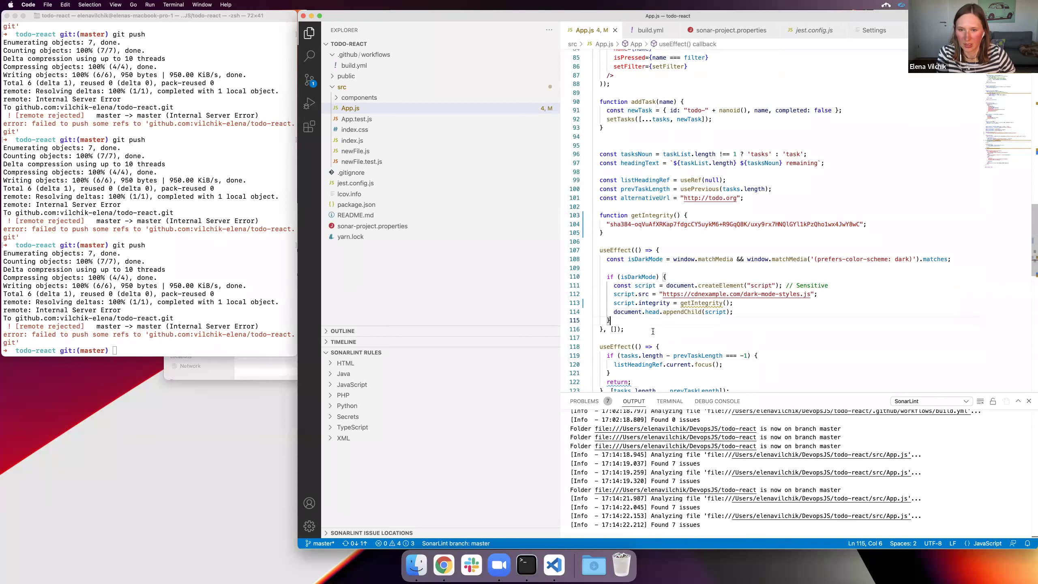
{"action": "left_click", "coordinate": [653, 330]}
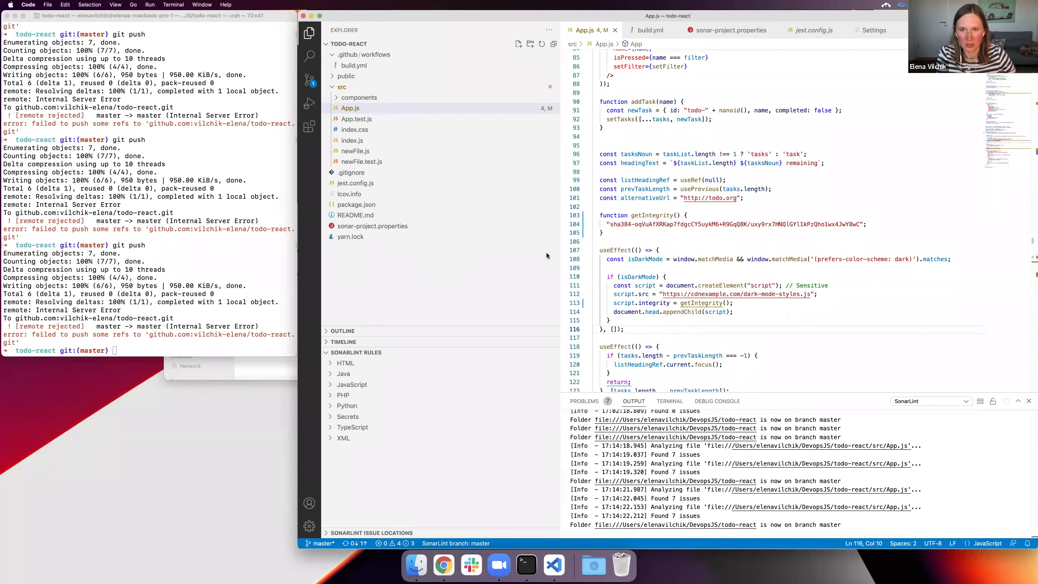
{"action": "scroll", "coordinate": [547, 255], "scroll_direction": "up", "scroll_amount": 2}
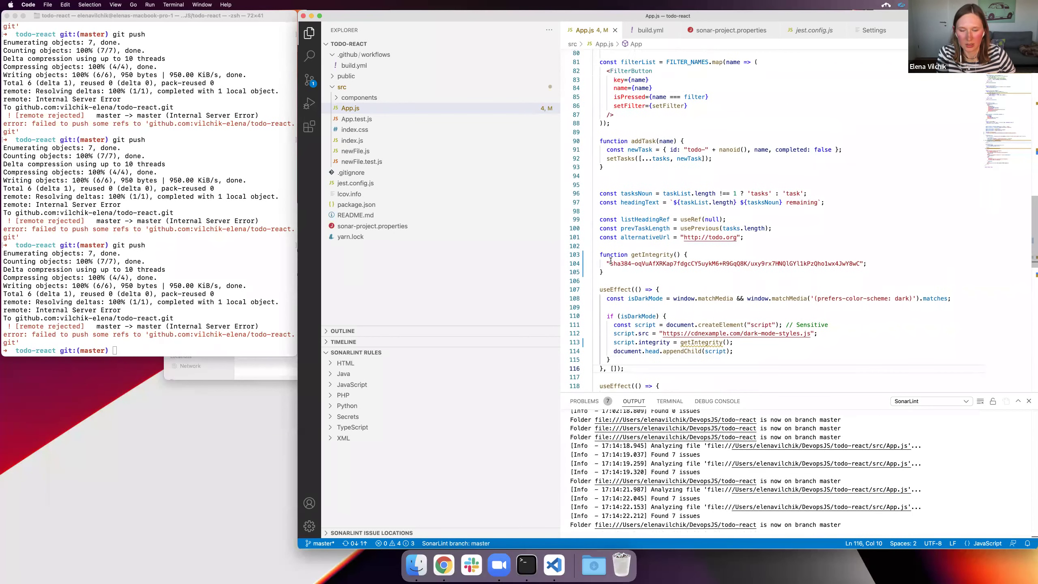
Return to SonarCloud, select the Fixed status for the resource integrity hotspot and dismiss the choice without applying it
{"action": "left_click", "coordinate": [212, 244]}
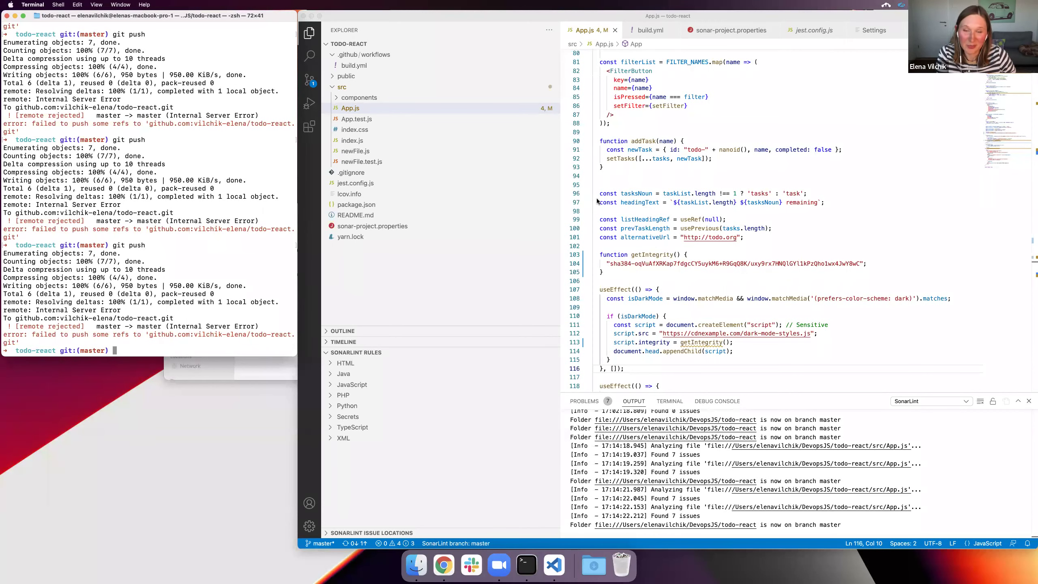
{"action": "key", "text": "ctrl+Right"}
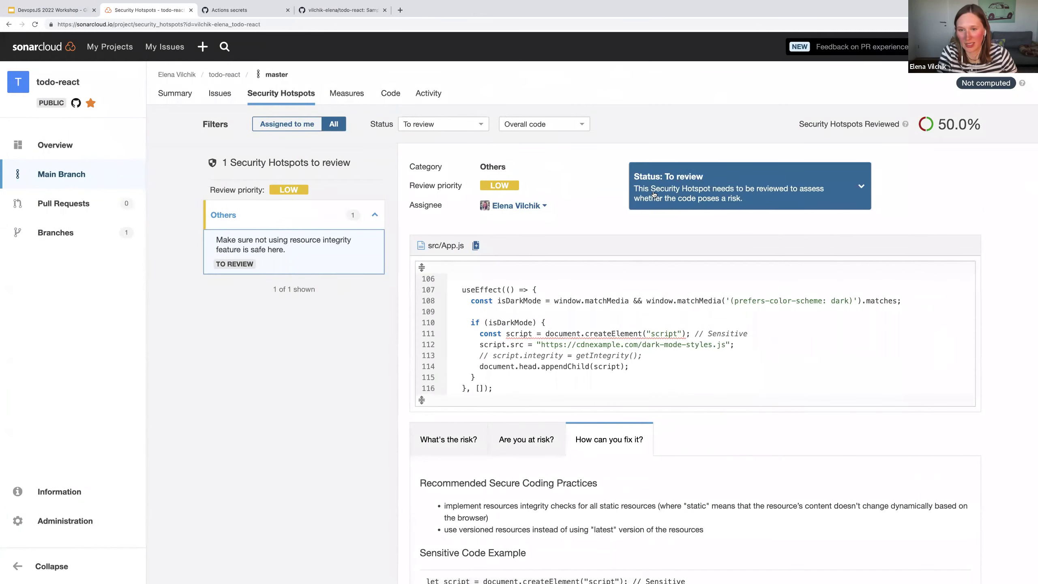
{"action": "left_click", "coordinate": [654, 196]}
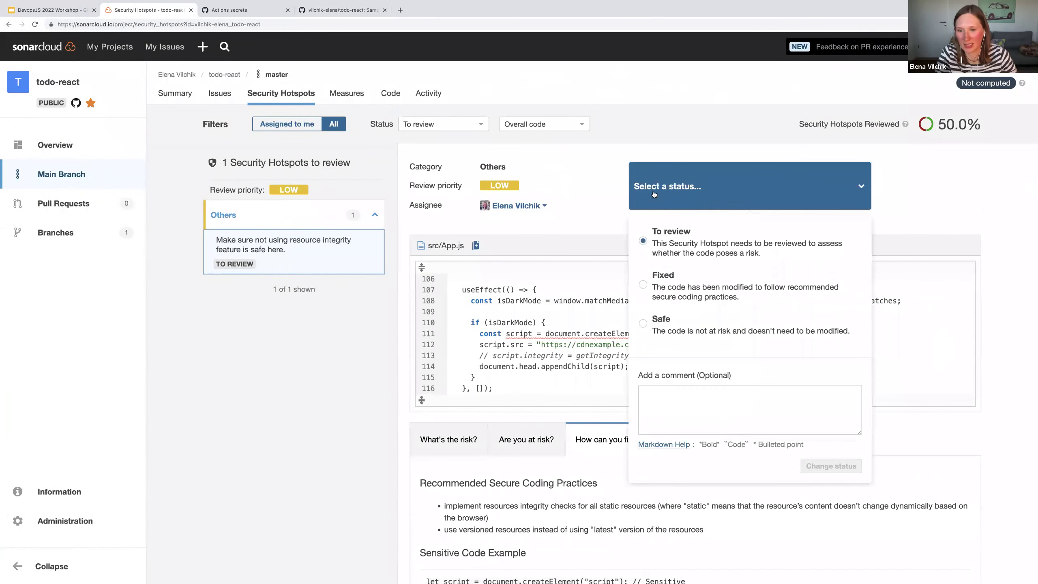
{"action": "left_click", "coordinate": [644, 286]}
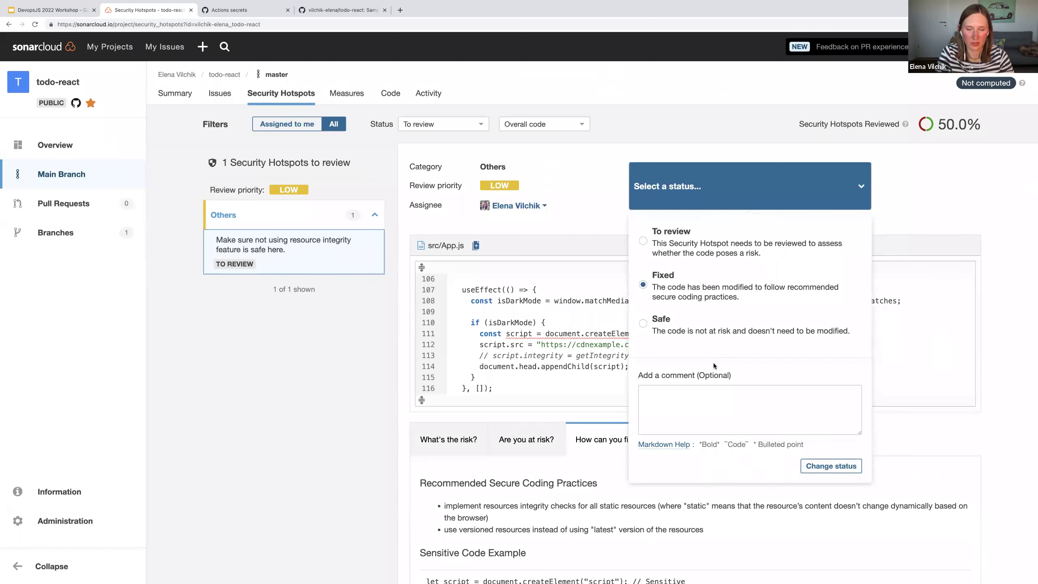
{"action": "key", "text": "Escape"}
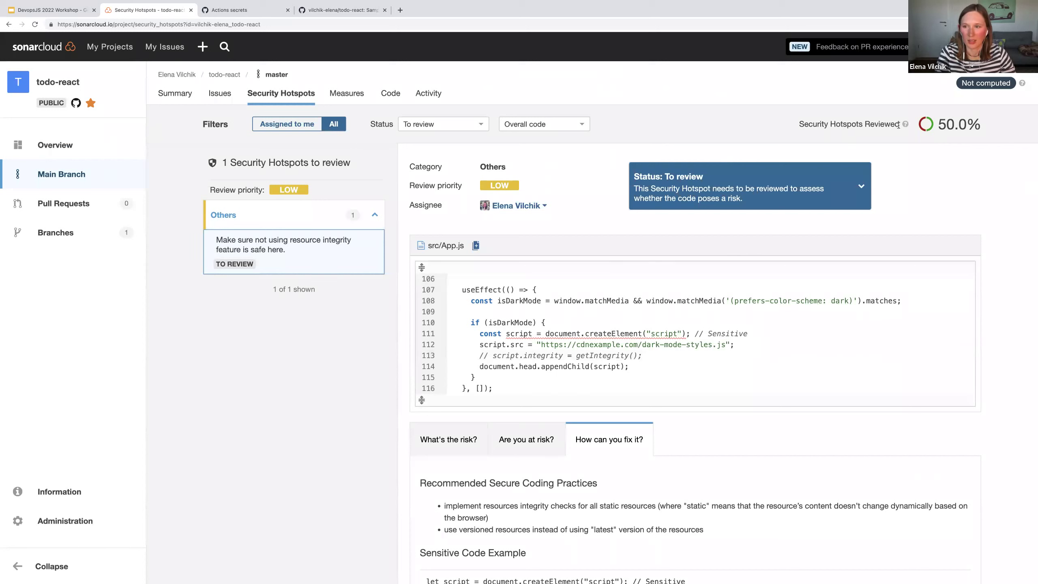
Highlight the Security Hotspots Reviewed percentage and view the main branch's summary
{"action": "left_click_drag", "start_coordinate": [987, 126], "coordinate": [797, 123]}
{"action": "left_click", "coordinate": [944, 127]}
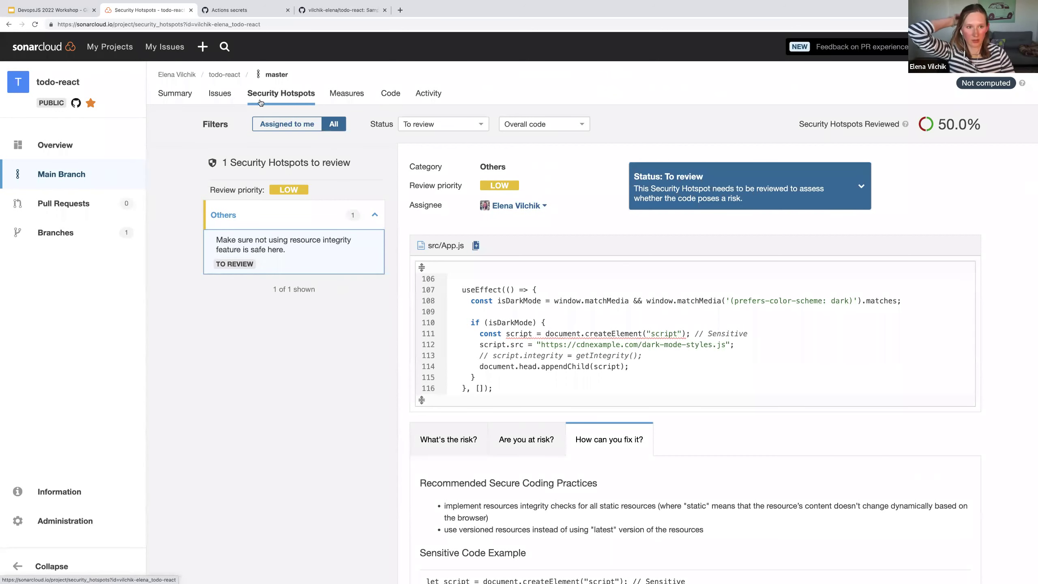
{"action": "left_click", "coordinate": [177, 95]}
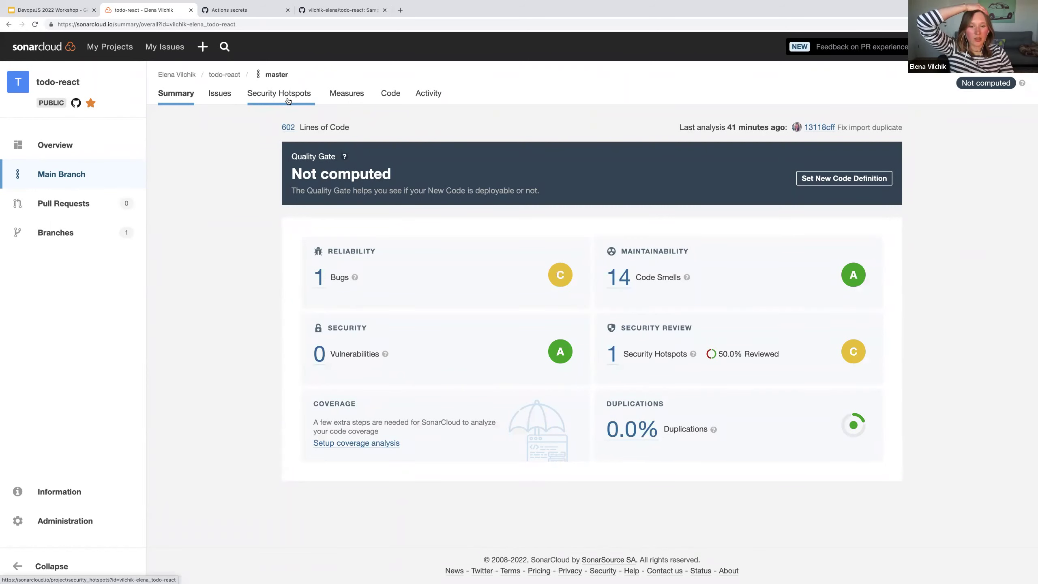
Switch back to the terminal and retry git push on the master branch twice
{"action": "key", "text": "ctrl+Left"}
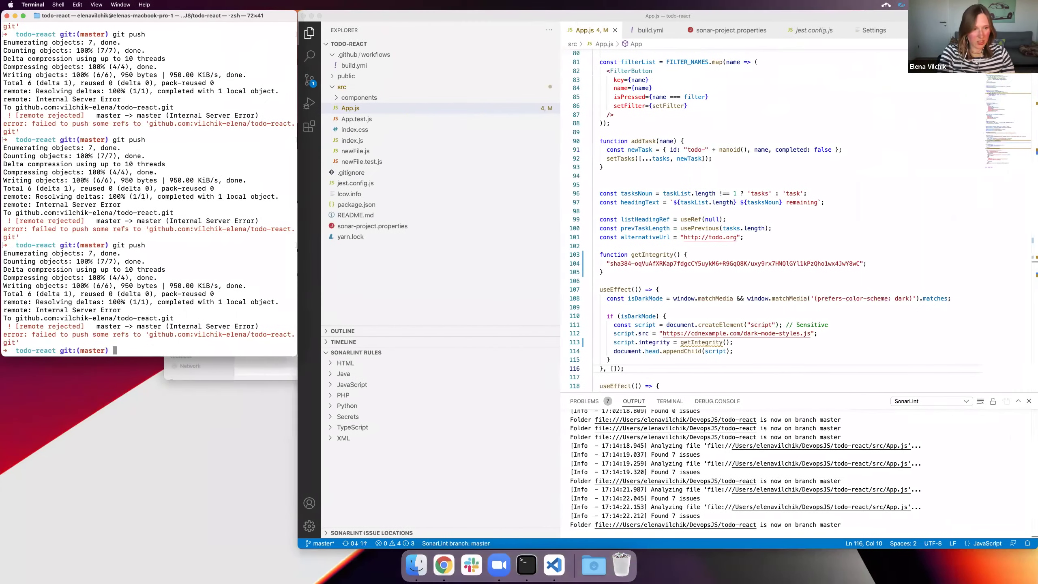
{"action": "key", "text": "Up"}
{"action": "key", "text": "Return"}
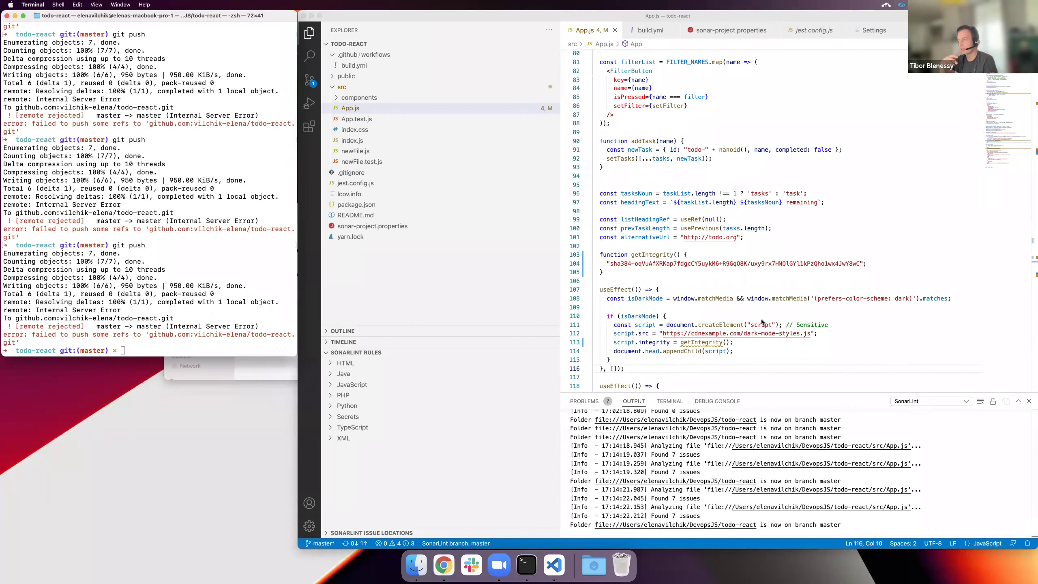
{"action": "key", "text": "Up"}
{"action": "key", "text": "Return"}
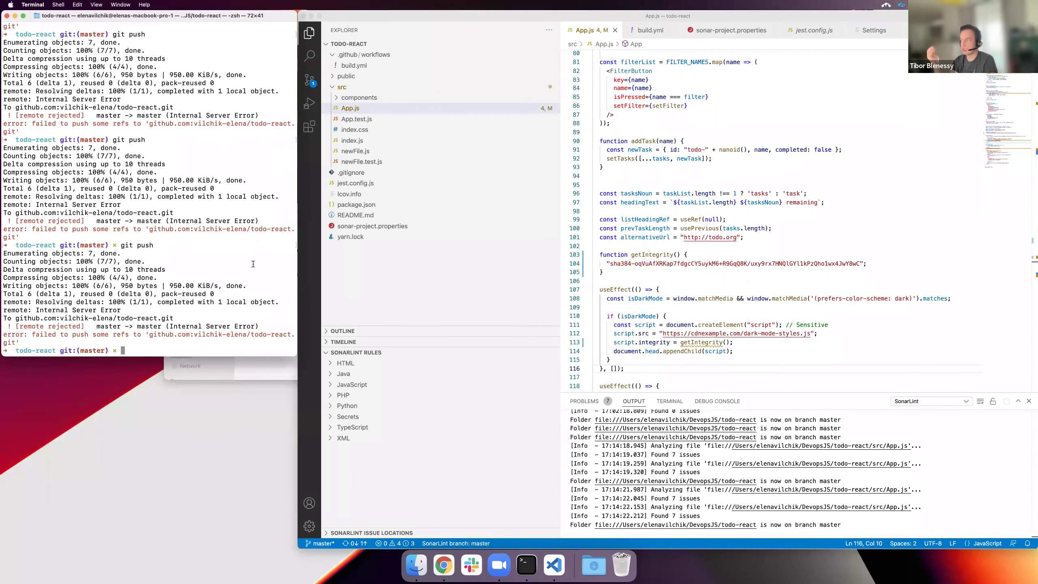
Search for "github status" in a new browser tab and examine the ongoing incident on the GitHub Status page
{"action": "key", "text": "ctrl+Right"}
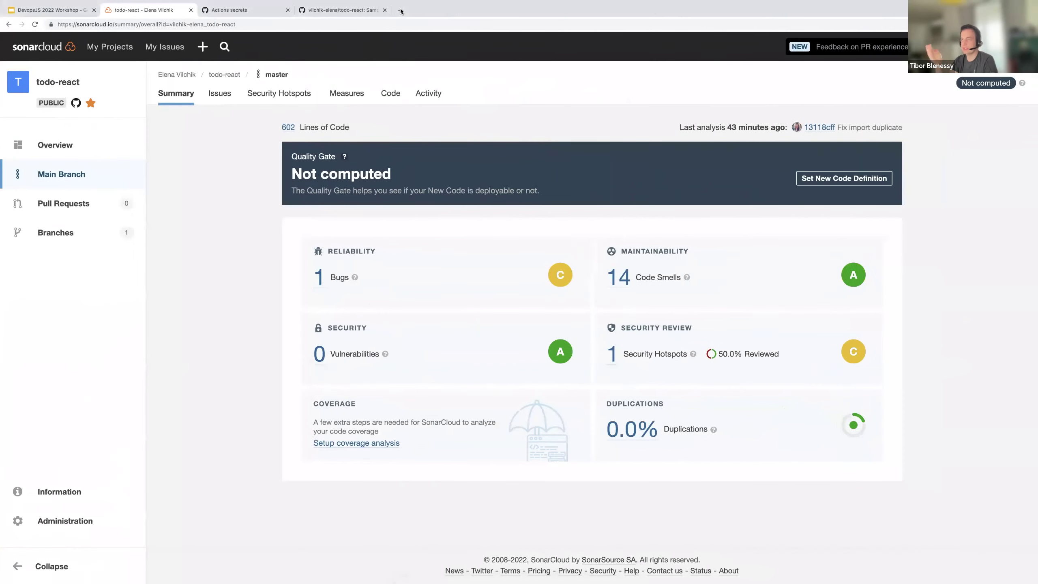
{"action": "left_click", "coordinate": [401, 10]}
{"action": "type", "text": "github"}
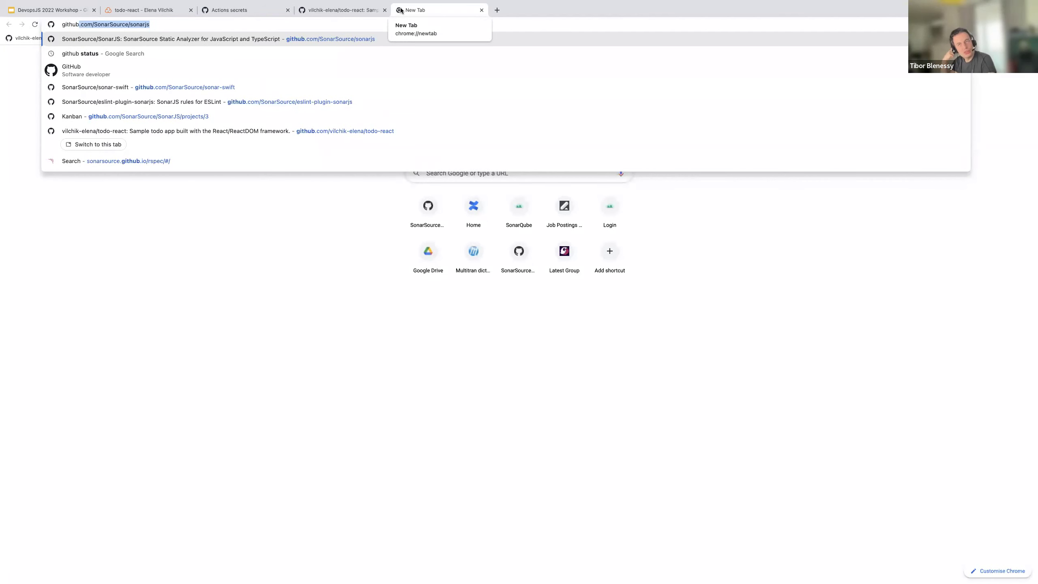
{"action": "key", "text": "Return"}
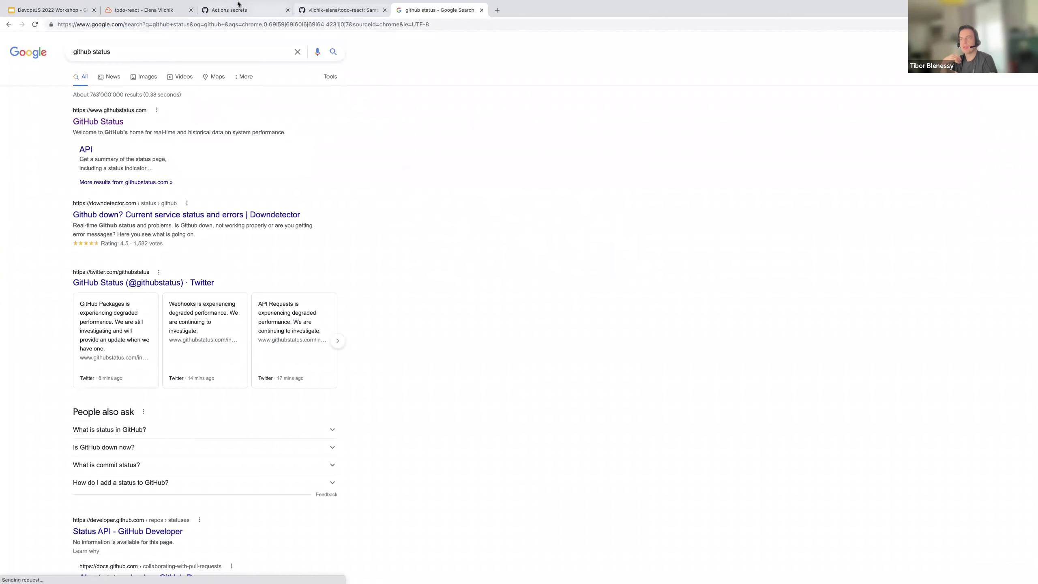
{"action": "left_click", "coordinate": [107, 123]}
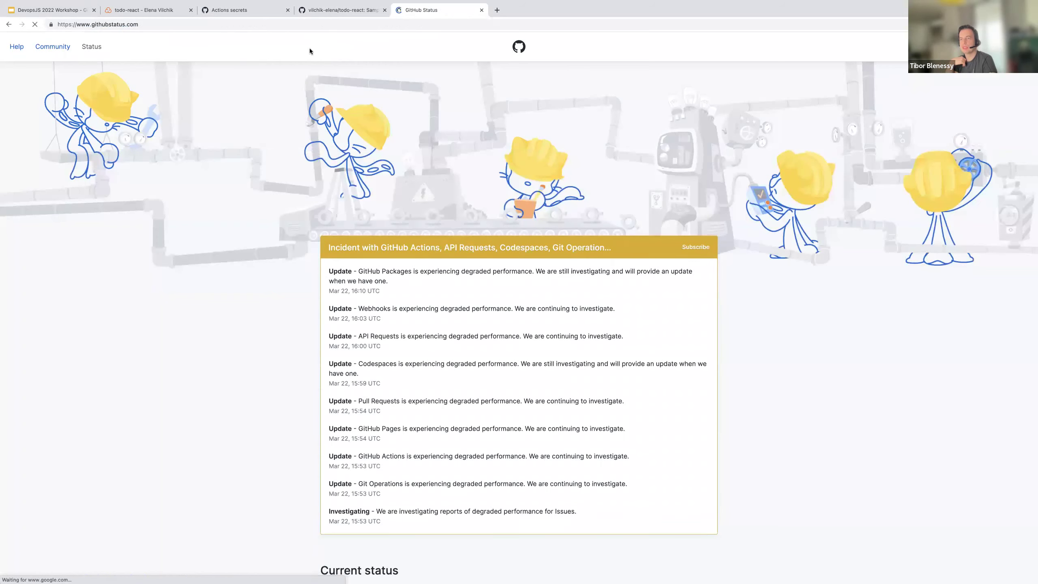
{"action": "mouse_move", "coordinate": [396, 4]}
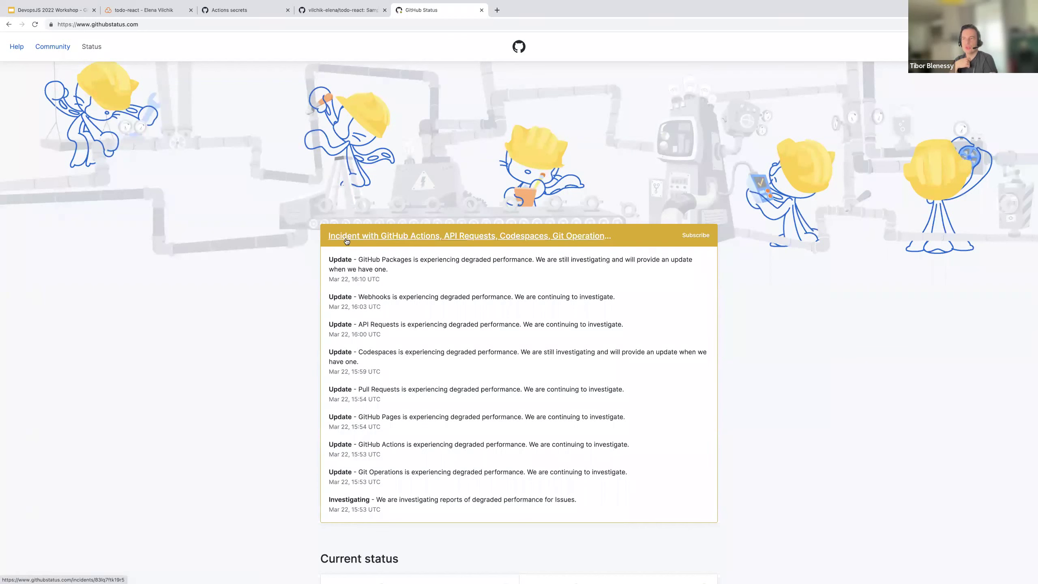
Close the GitHub Status page and examine the main branch's quality gate message in SonarCloud
{"action": "key", "text": "super+w"}
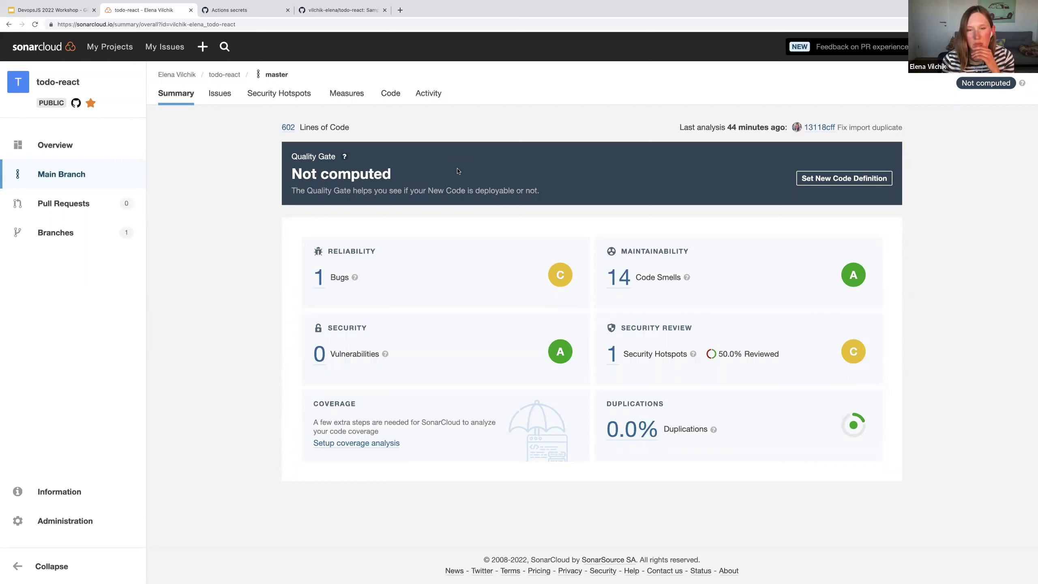
{"action": "left_click_drag", "start_coordinate": [530, 191], "coordinate": [476, 191]}
{"action": "left_click", "coordinate": [519, 192]}
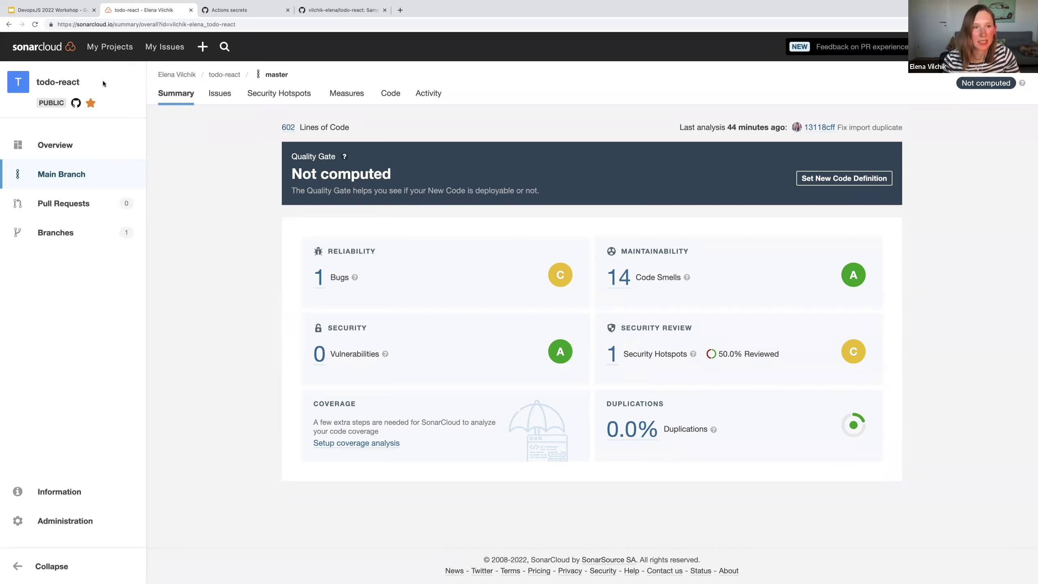
Open the organization in a new browser tab and examine the Sonar way quality gate's conditions on new code
{"action": "left_click_drag", "start_coordinate": [154, 79], "coordinate": [194, 78]}
{"action": "right_click", "coordinate": [172, 75]}
{"action": "key", "text": "Return"}
{"action": "left_click", "coordinate": [210, 9]}
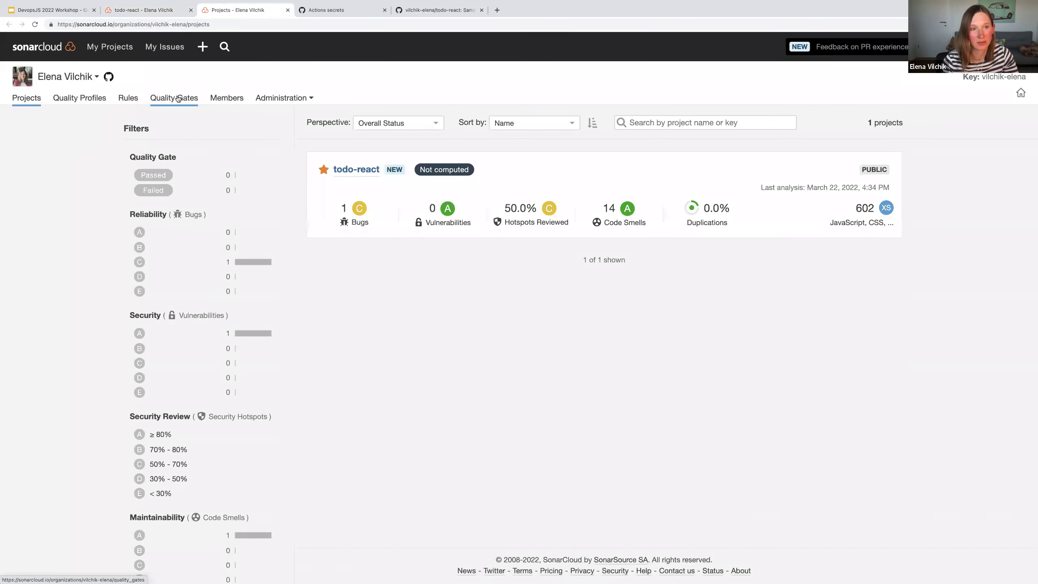
{"action": "left_click", "coordinate": [178, 99]}
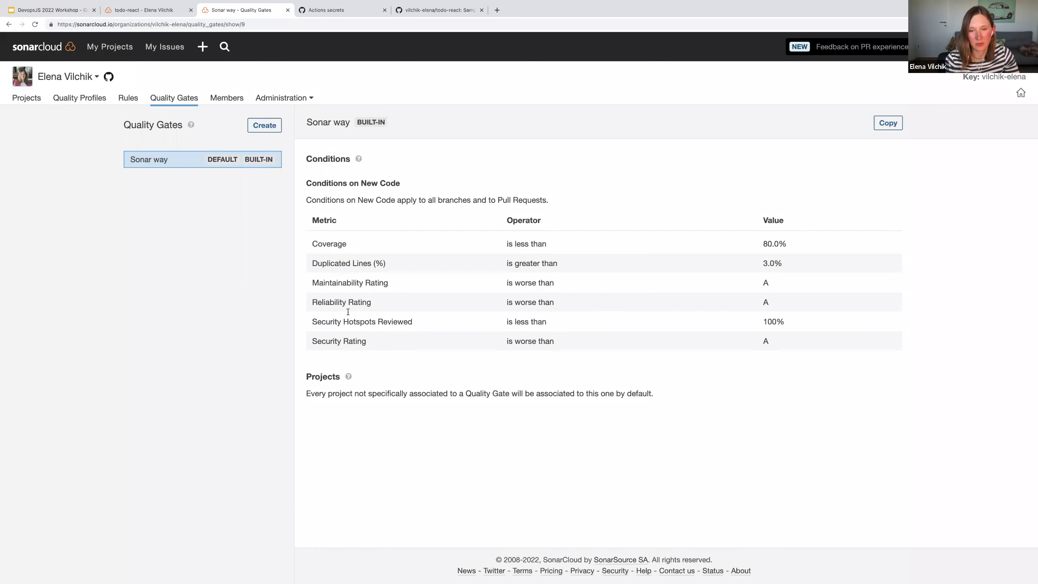
{"action": "left_click_drag", "start_coordinate": [381, 341], "coordinate": [311, 245]}
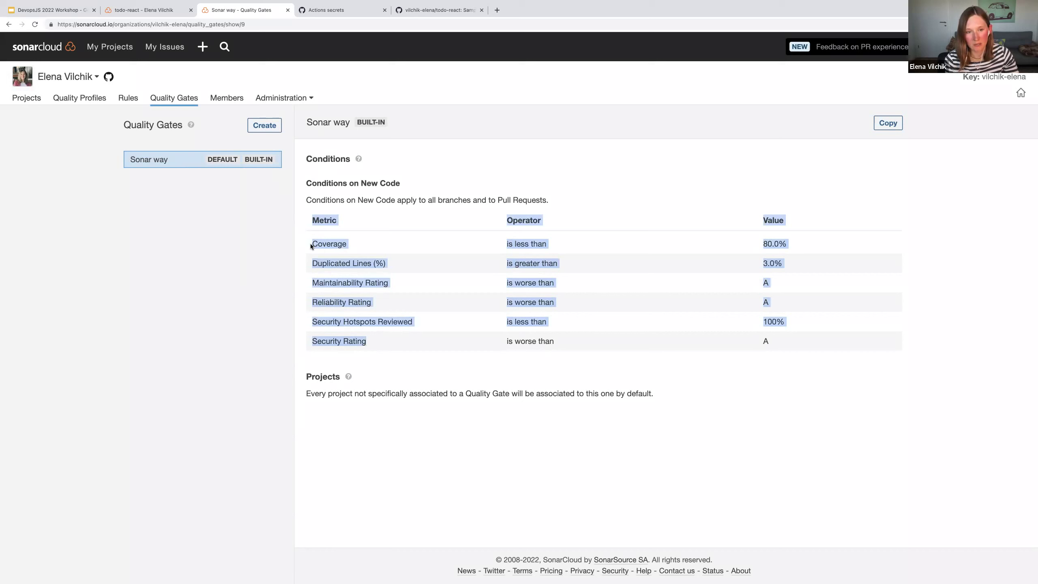
{"action": "left_click", "coordinate": [310, 245]}
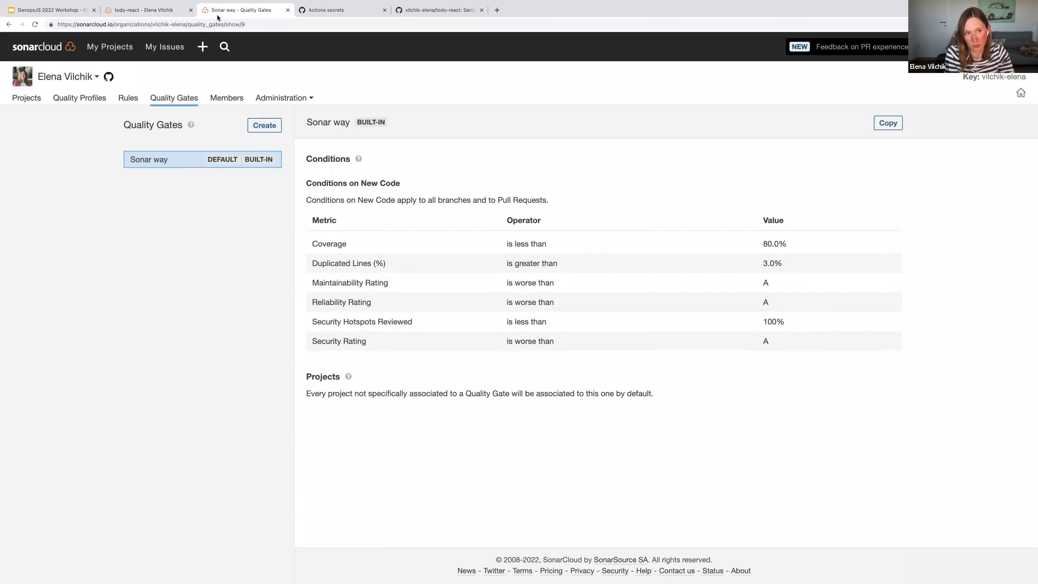
Return to the todo-react main branch summary and set the project's New Code definition to Previous version
{"action": "left_click", "coordinate": [170, 10]}
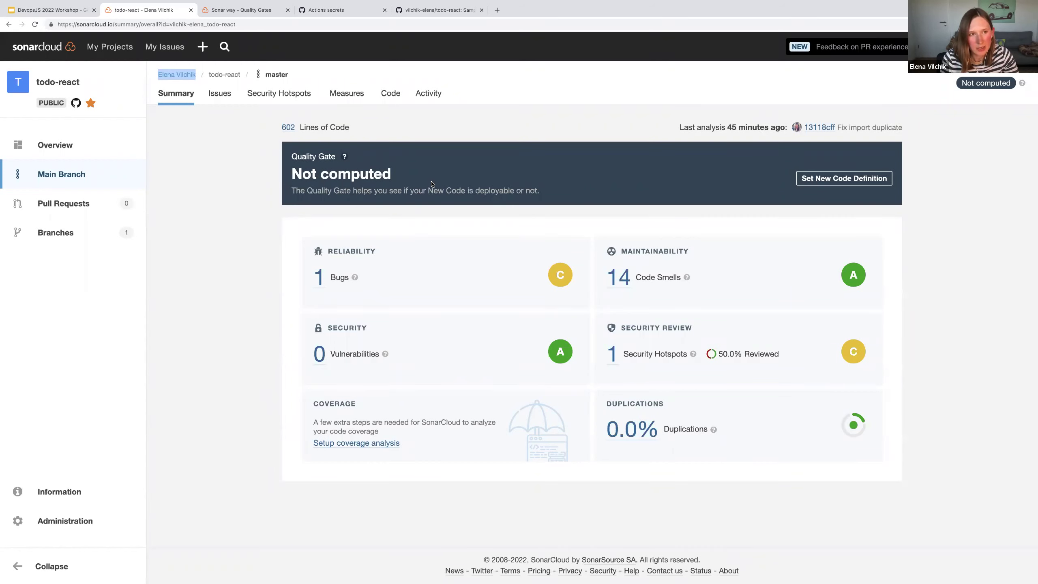
{"action": "left_click_drag", "start_coordinate": [465, 191], "coordinate": [428, 189]}
{"action": "left_click", "coordinate": [444, 200]}
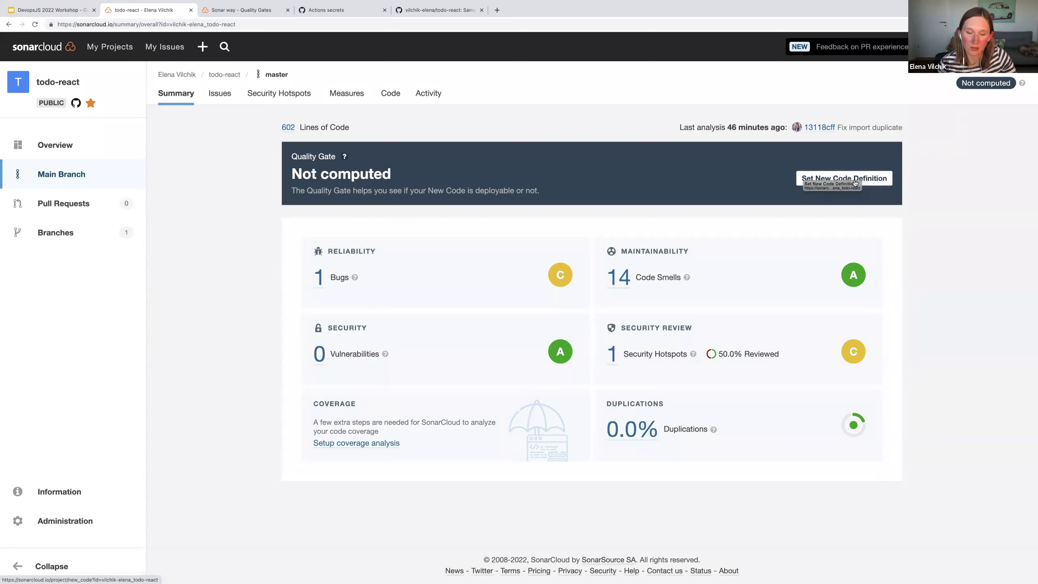
{"action": "left_click", "coordinate": [53, 521]}
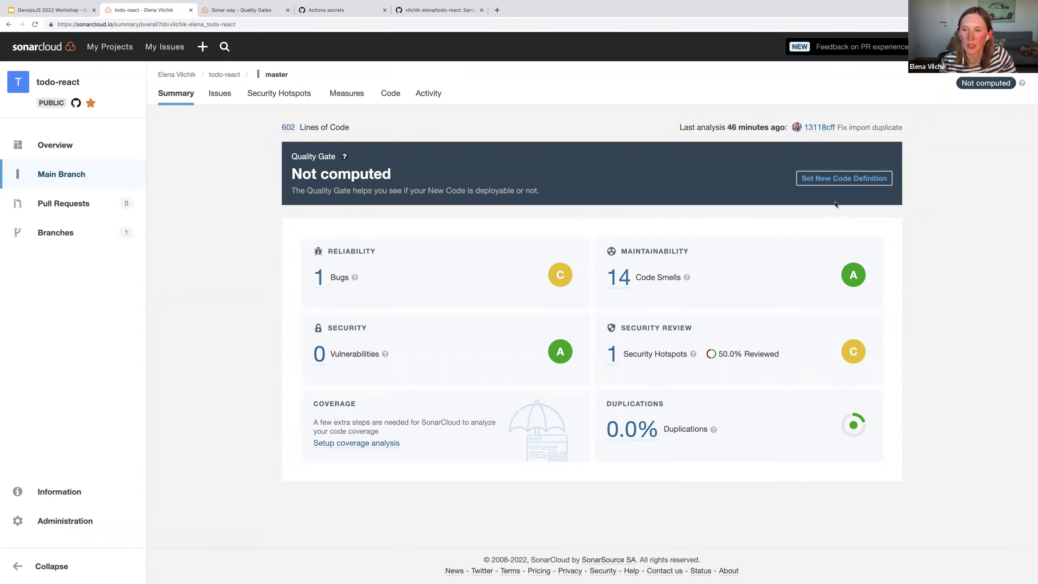
{"action": "left_click", "coordinate": [829, 179]}
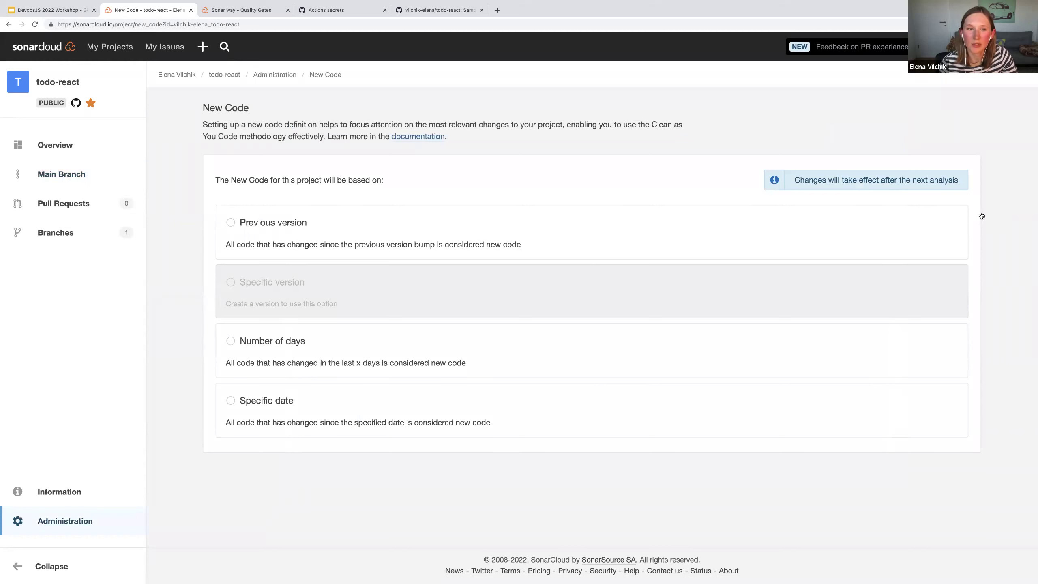
{"action": "left_click", "coordinate": [230, 223]}
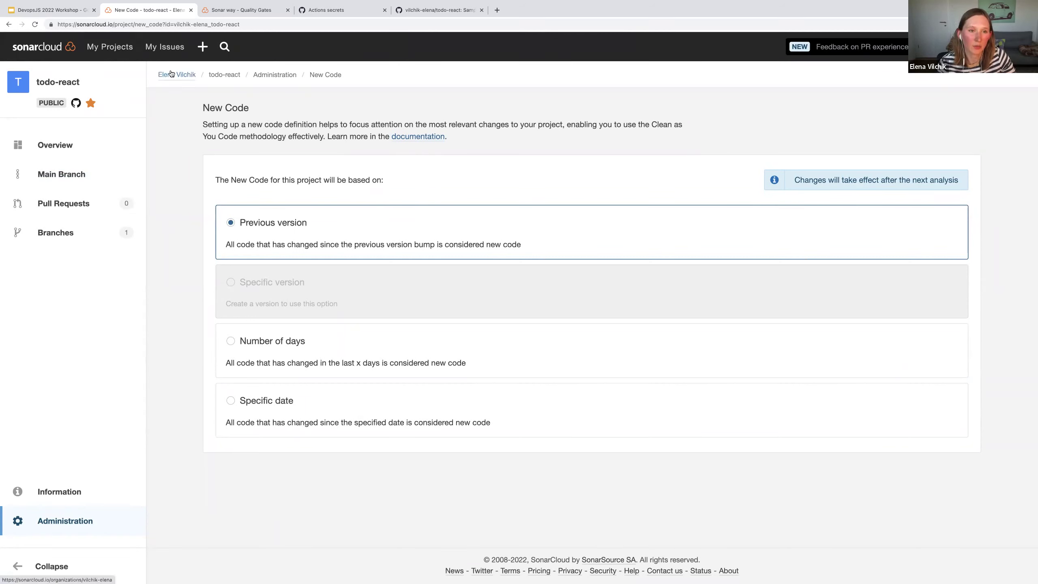
Open the todo-react project overview and examine the quality gate under Main Branch Status
{"action": "left_click", "coordinate": [217, 76]}
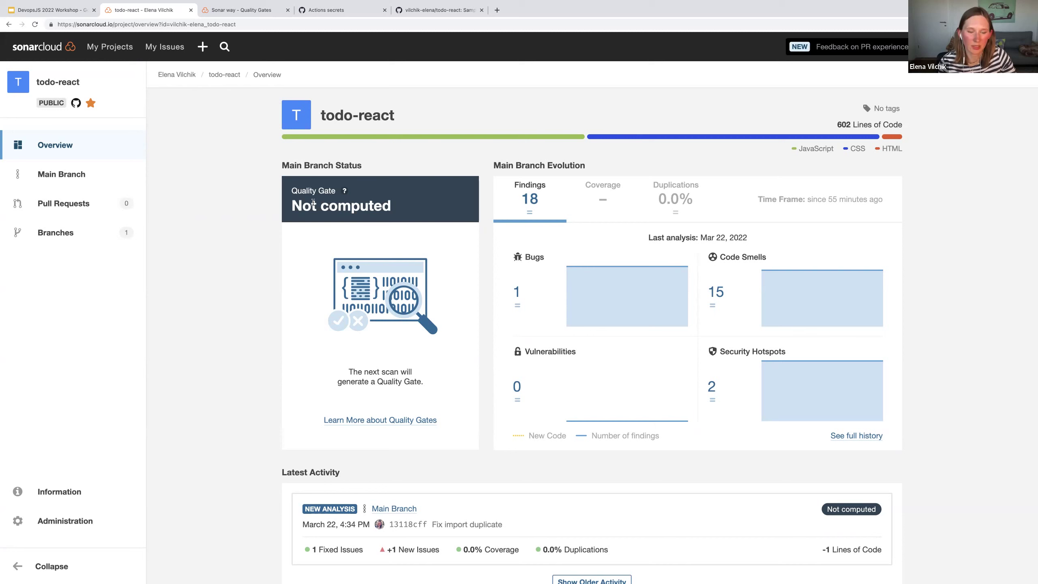
{"action": "left_click_drag", "start_coordinate": [291, 202], "coordinate": [375, 207]}
{"action": "left_click", "coordinate": [409, 224]}
{"action": "scroll", "coordinate": [407, 222], "scroll_direction": "down", "scroll_amount": 1}
{"action": "scroll", "coordinate": [407, 222], "scroll_direction": "up", "scroll_amount": 1}
{"action": "scroll", "coordinate": [407, 222], "scroll_direction": "down", "scroll_amount": 1}
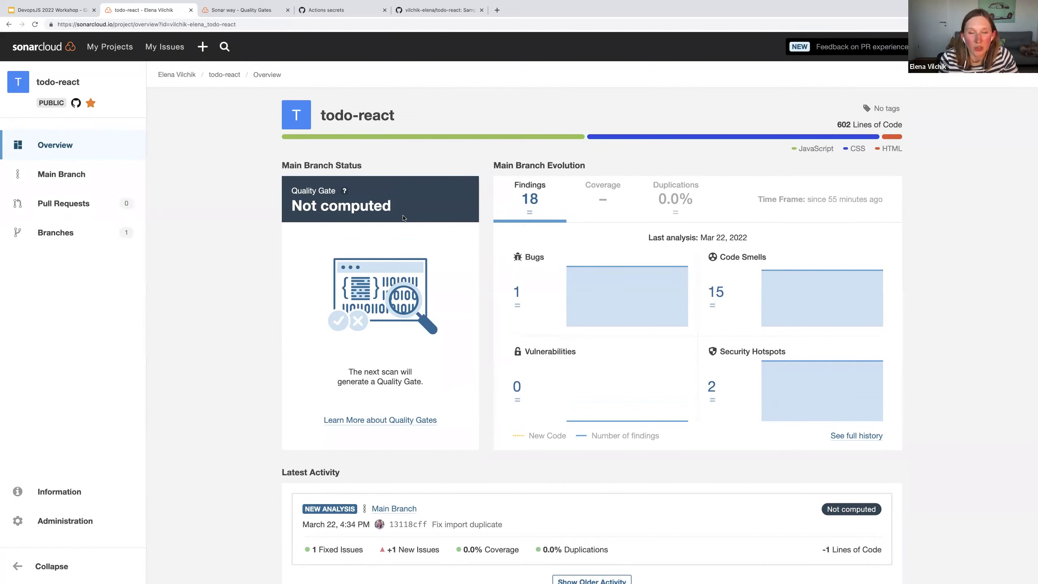
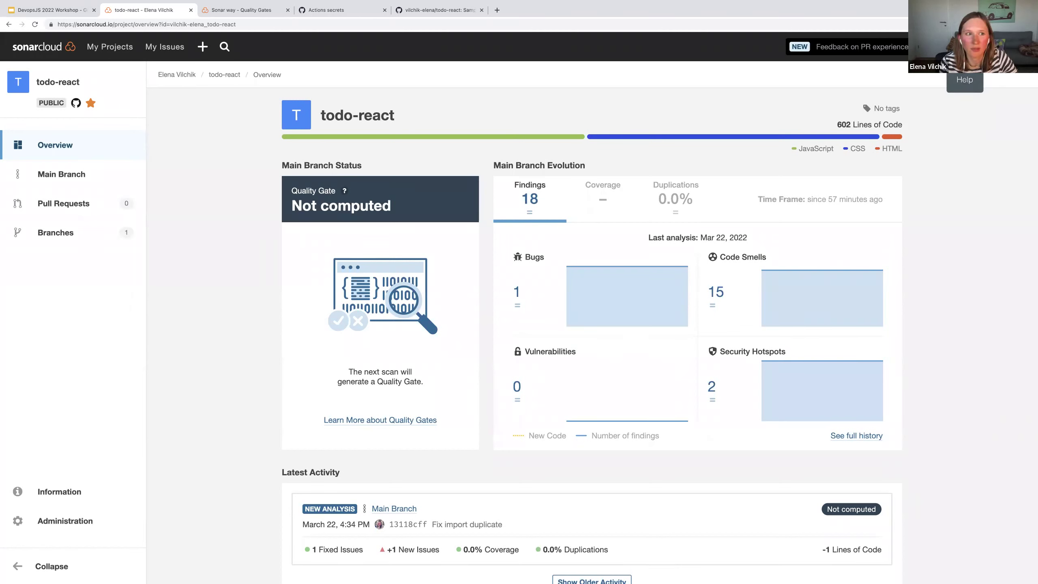
Open the Core Concepts help, read the New vs Overall Code lesson through its New vs Overall Tab page, and close it
{"action": "left_click", "coordinate": [965, 46]}
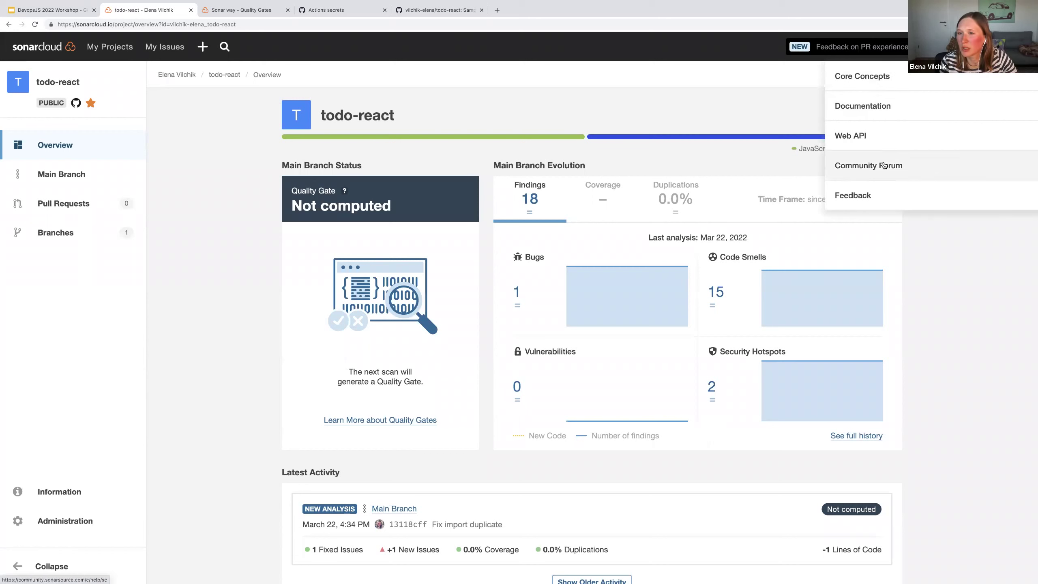
{"action": "left_click", "coordinate": [867, 81]}
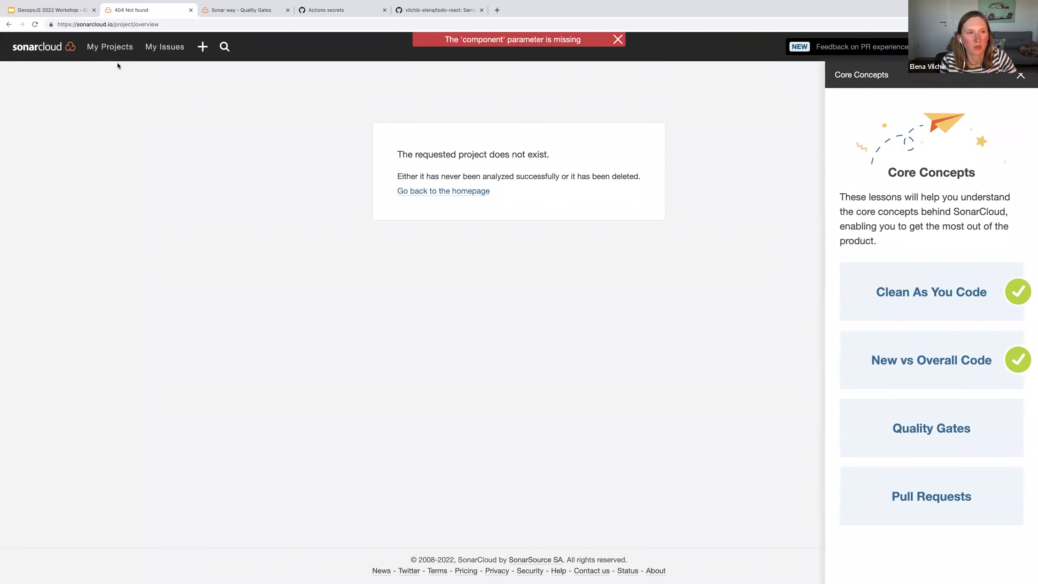
{"action": "left_click", "coordinate": [111, 52]}
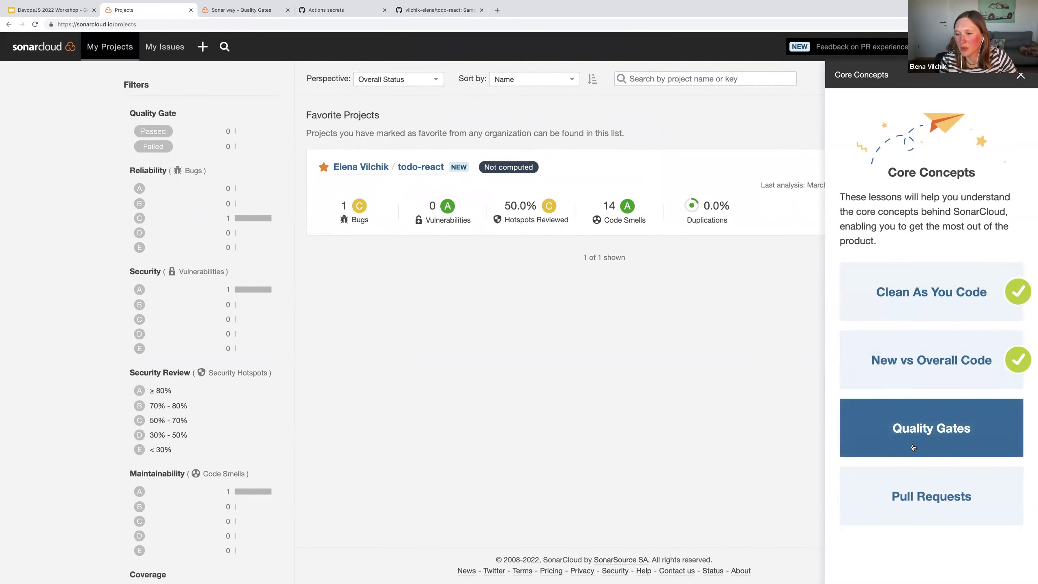
{"action": "left_click", "coordinate": [897, 364]}
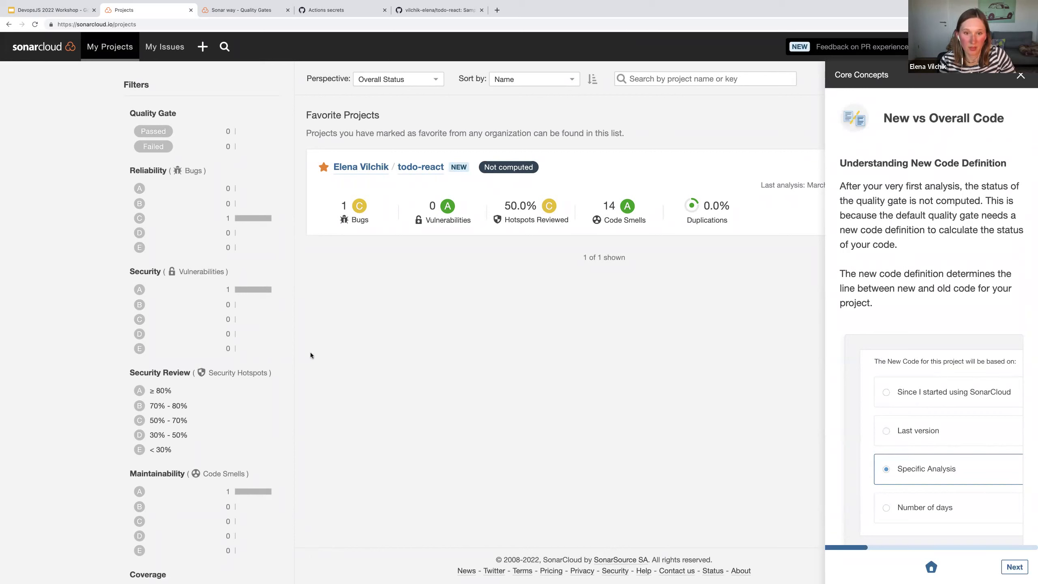
{"action": "left_click", "coordinate": [1013, 566]}
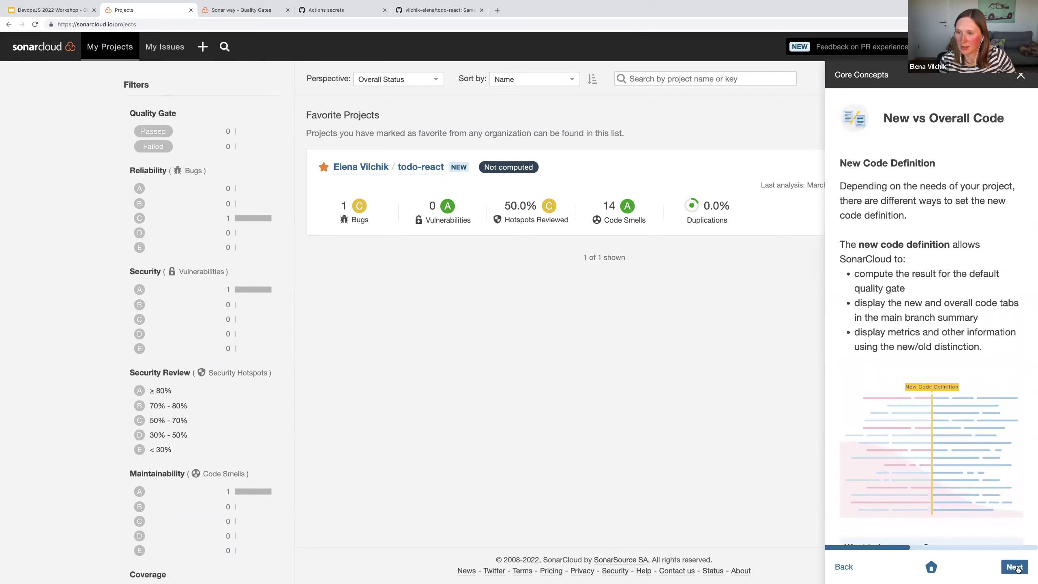
{"action": "left_click", "coordinate": [1017, 569]}
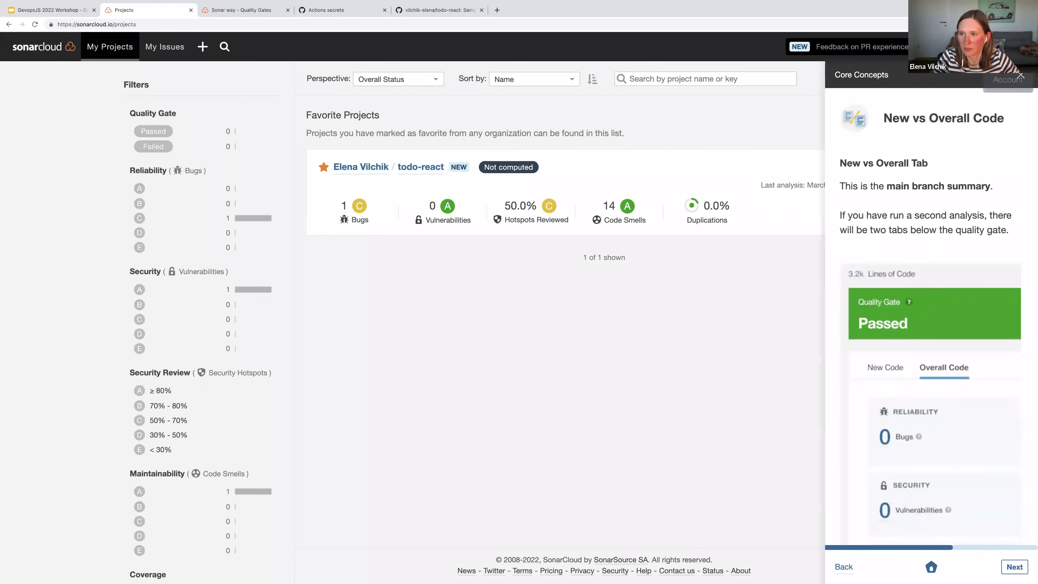
{"action": "left_click", "coordinate": [1020, 78]}
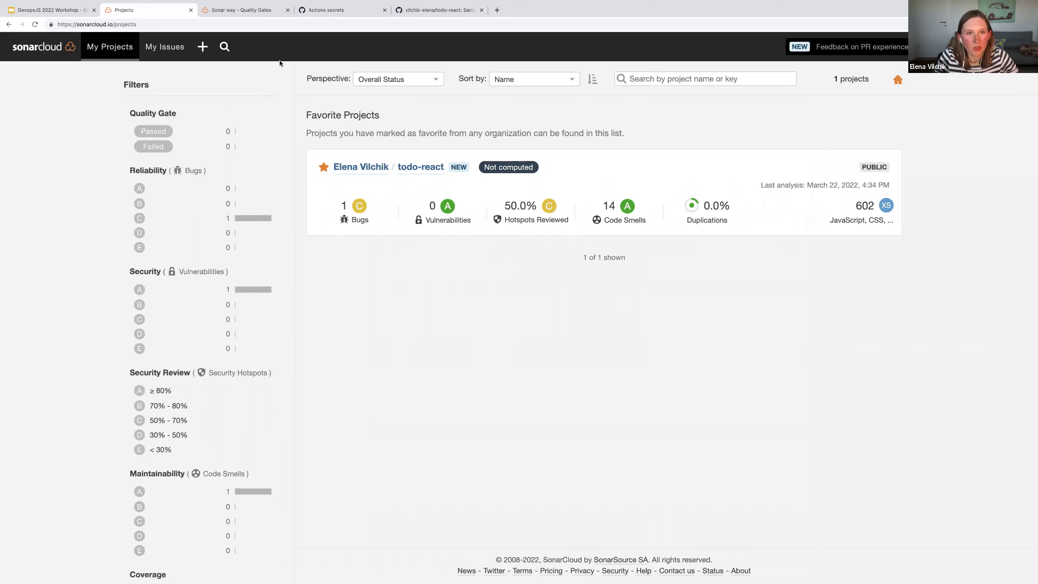
Switch to the terminal and rerun git push for the todo-react master branch
{"action": "key", "text": "ctrl+Left"}
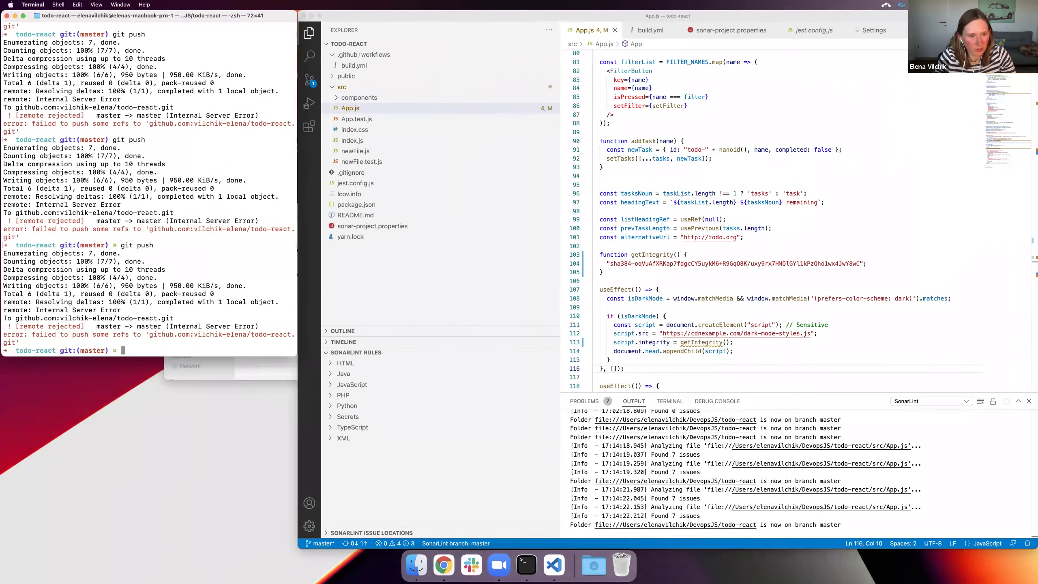
{"action": "key", "text": "Up"}
{"action": "key", "text": "Return"}
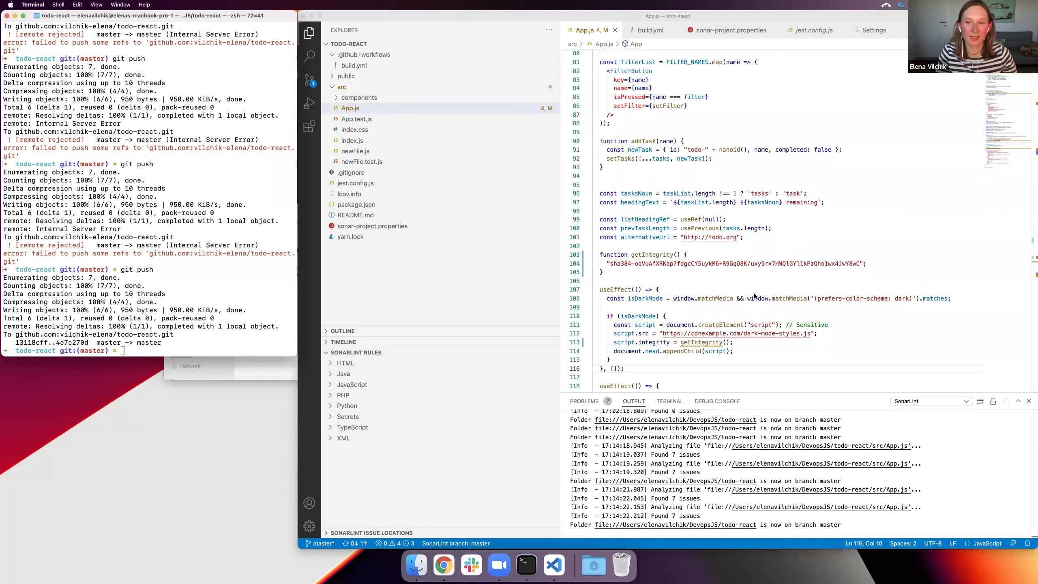
View the SonarCloud job log of the "Set up SonarCloud analysis" run in GitHub Actions and return to SonarCloud's todo-react overview
{"action": "key", "text": "ctrl+Right"}
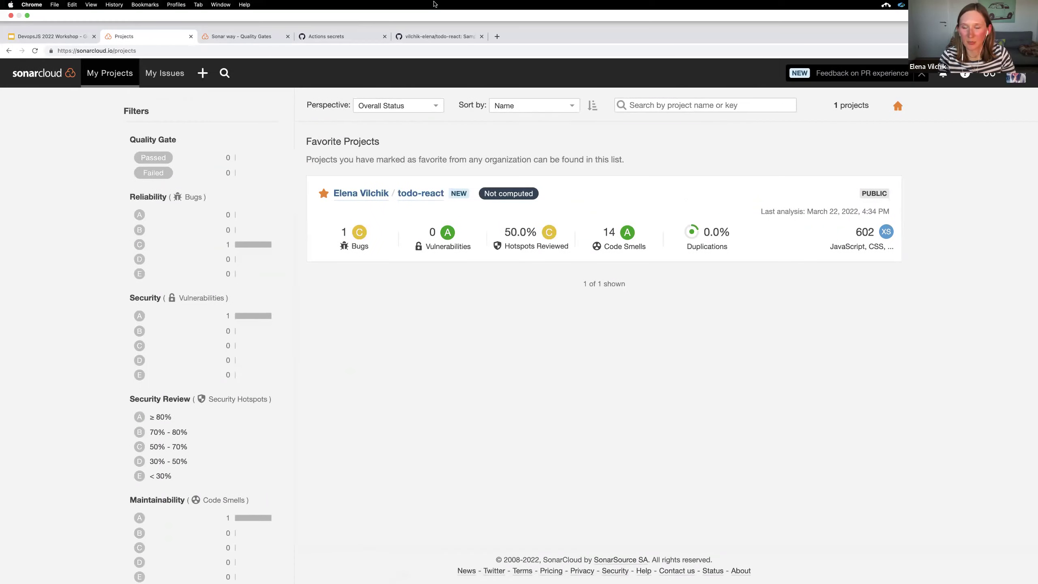
{"action": "left_click", "coordinate": [414, 37]}
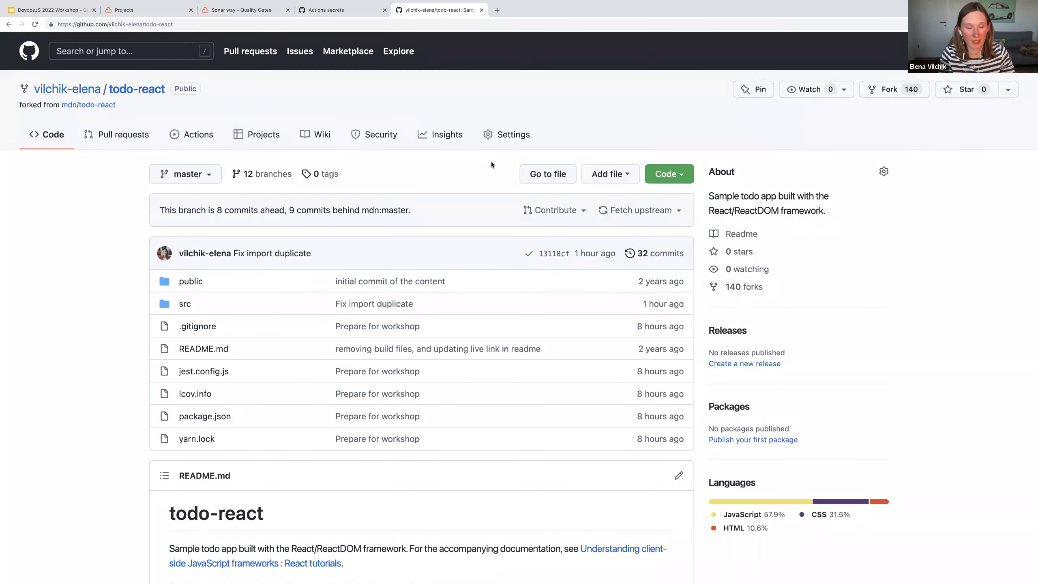
{"action": "left_click", "coordinate": [199, 135]}
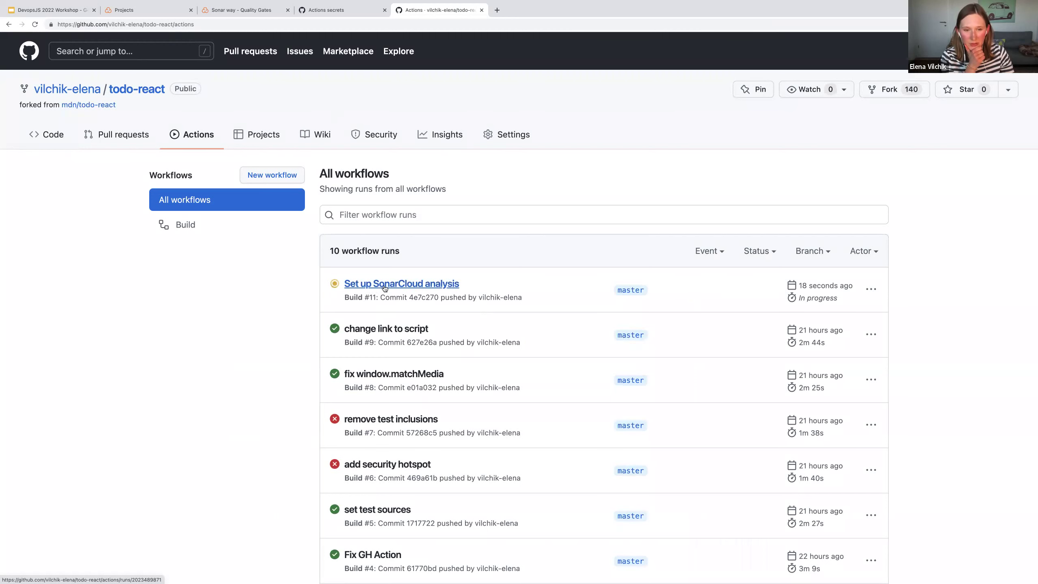
{"action": "left_click", "coordinate": [385, 289]}
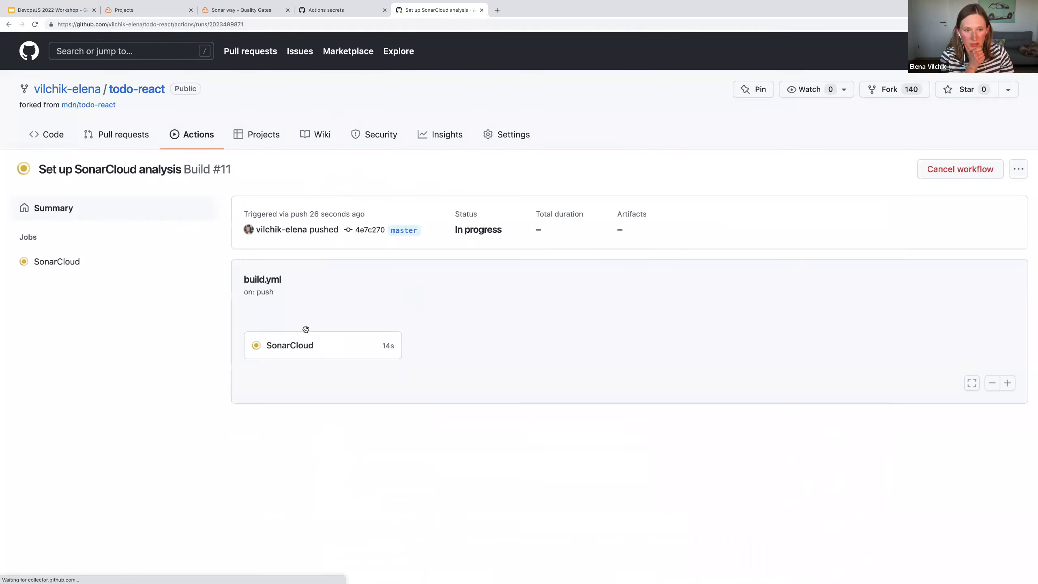
{"action": "left_click", "coordinate": [350, 346]}
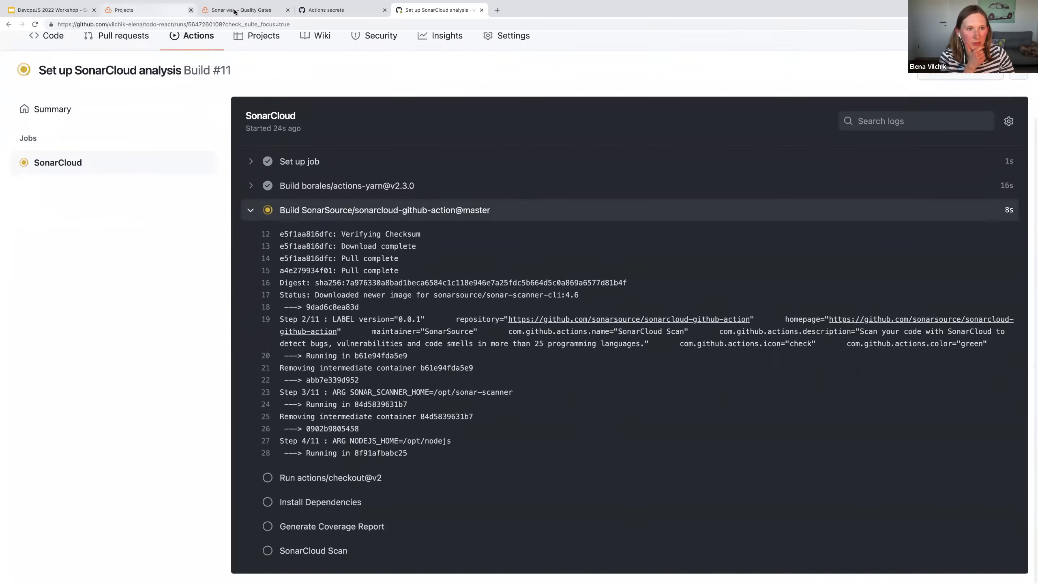
{"action": "left_click", "coordinate": [162, 11]}
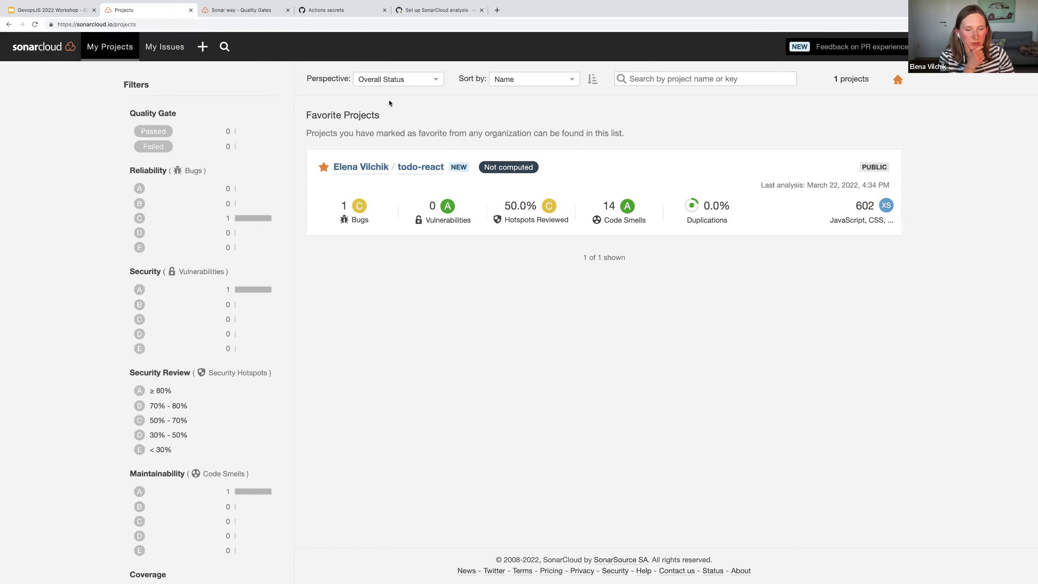
{"action": "left_click", "coordinate": [421, 175]}
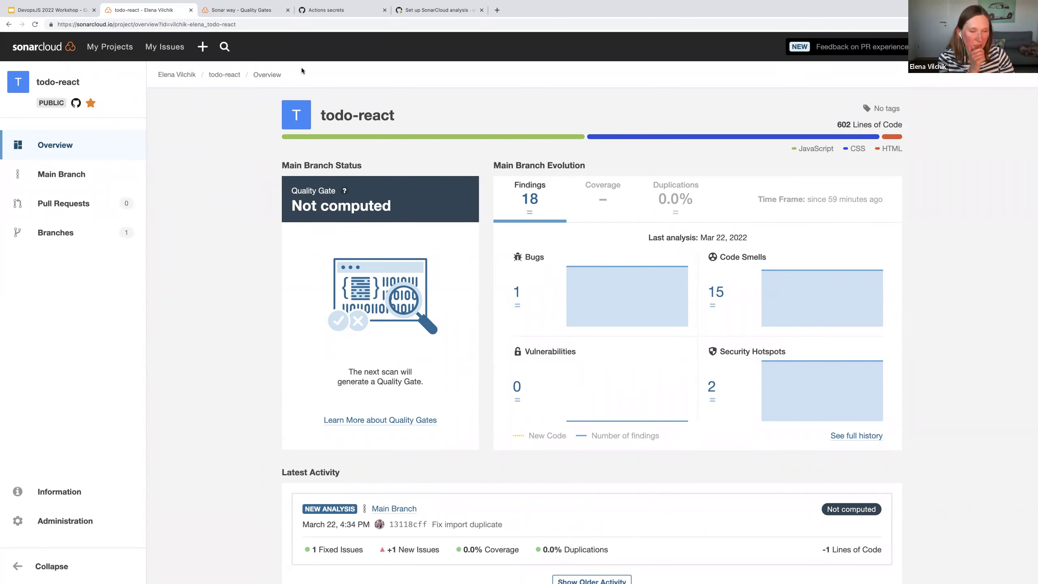
Switch to VS Code and highlight the getIntegrity function and the script.integrity assignment in App.js for inspection
{"action": "key", "text": "ctrl+Left"}
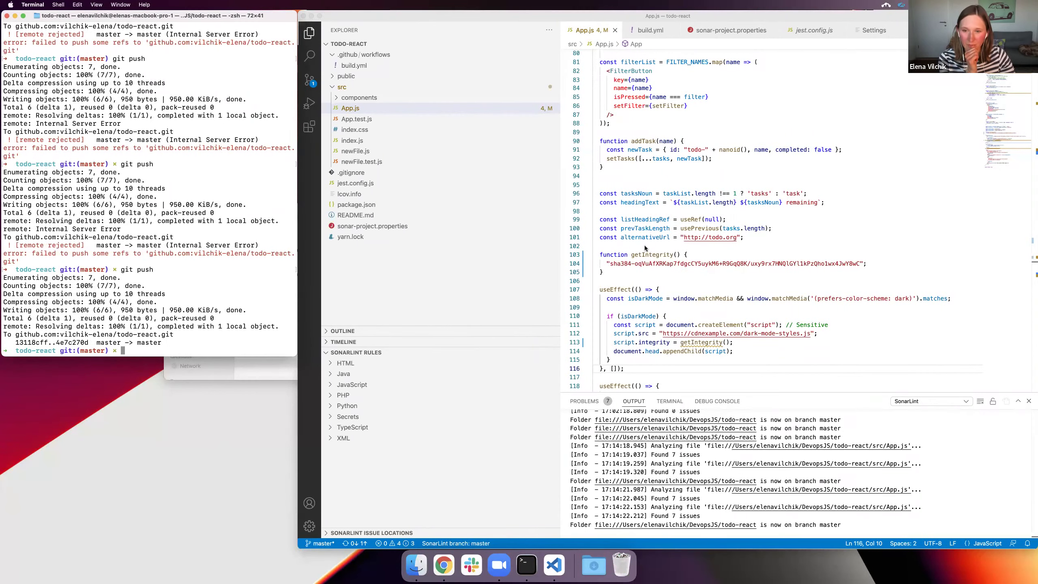
{"action": "left_click", "coordinate": [698, 254]}
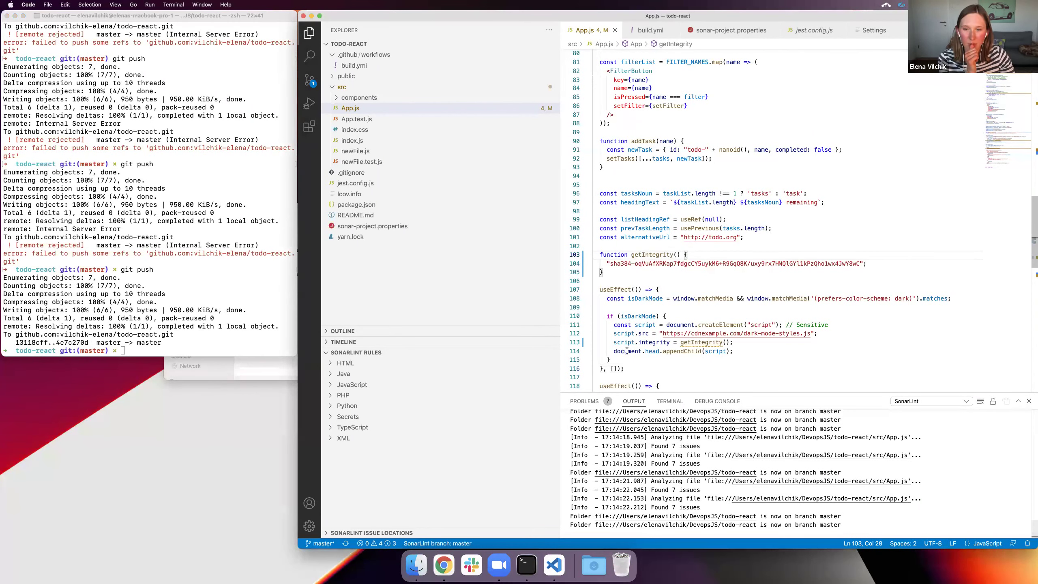
{"action": "left_click_drag", "start_coordinate": [734, 342], "coordinate": [593, 343]}
{"action": "left_click_drag", "start_coordinate": [634, 277], "coordinate": [561, 253]}
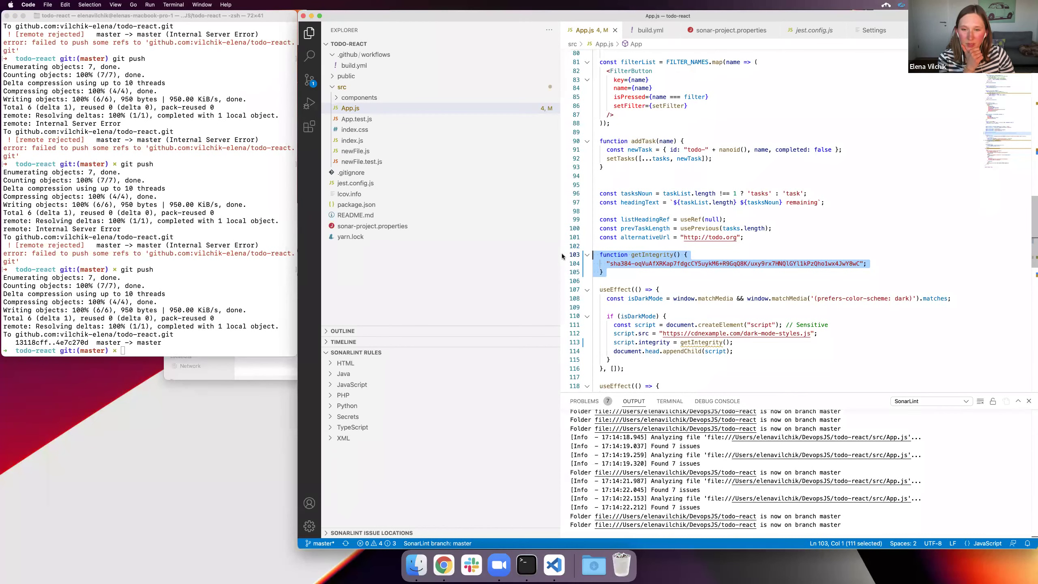
{"action": "left_click", "coordinate": [729, 342]}
{"action": "left_click_drag", "start_coordinate": [722, 345], "coordinate": [614, 343]}
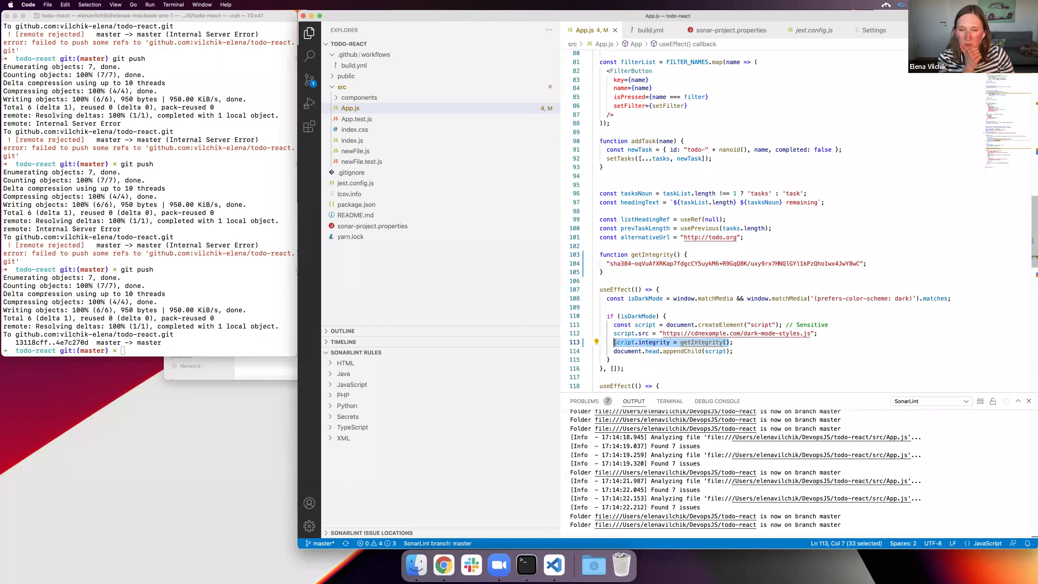
{"action": "left_click", "coordinate": [615, 343]}
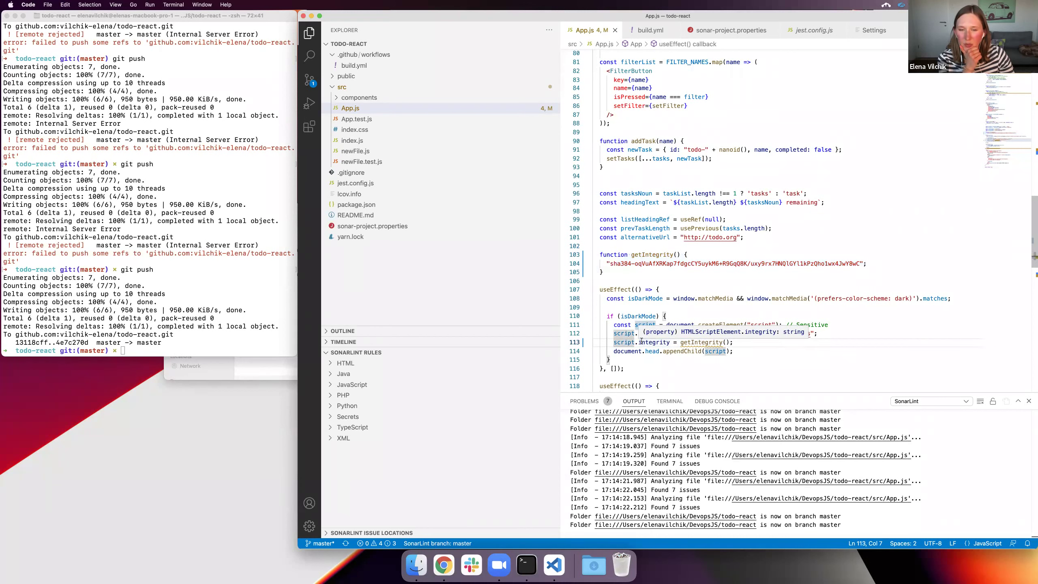
Switch to the terminal and create and check out a new git branch named fix-hotspot
{"action": "double_click", "coordinate": [640, 342]}
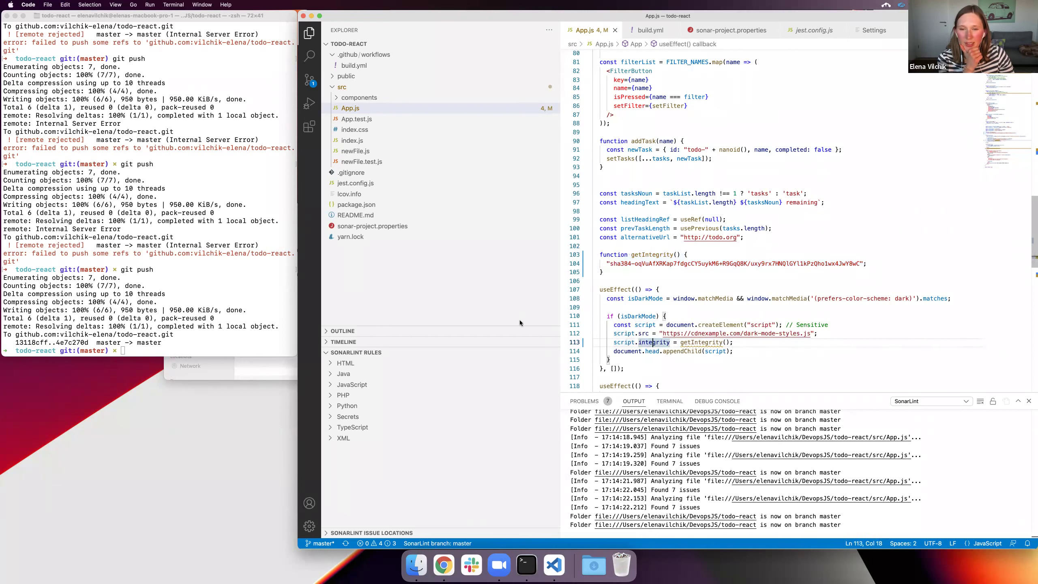
{"action": "left_click", "coordinate": [144, 285]}
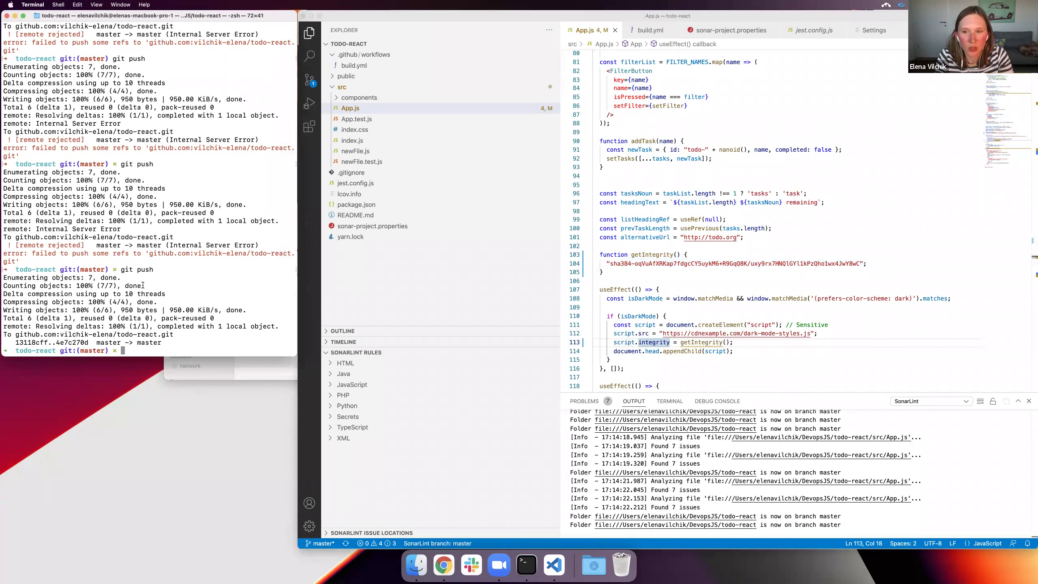
{"action": "type", "text": "g"}
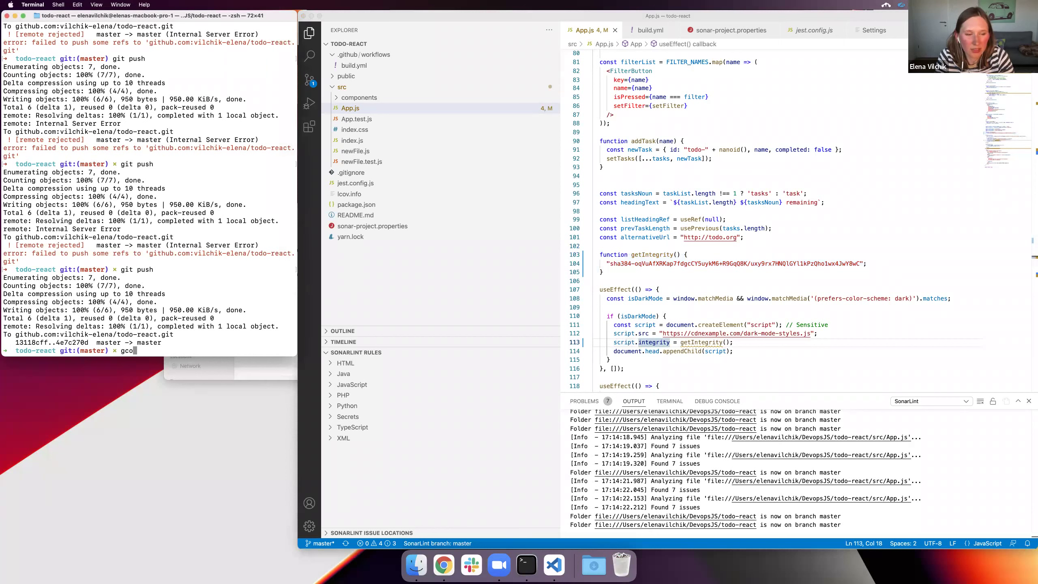
{"action": "type", "text": "it checko"}
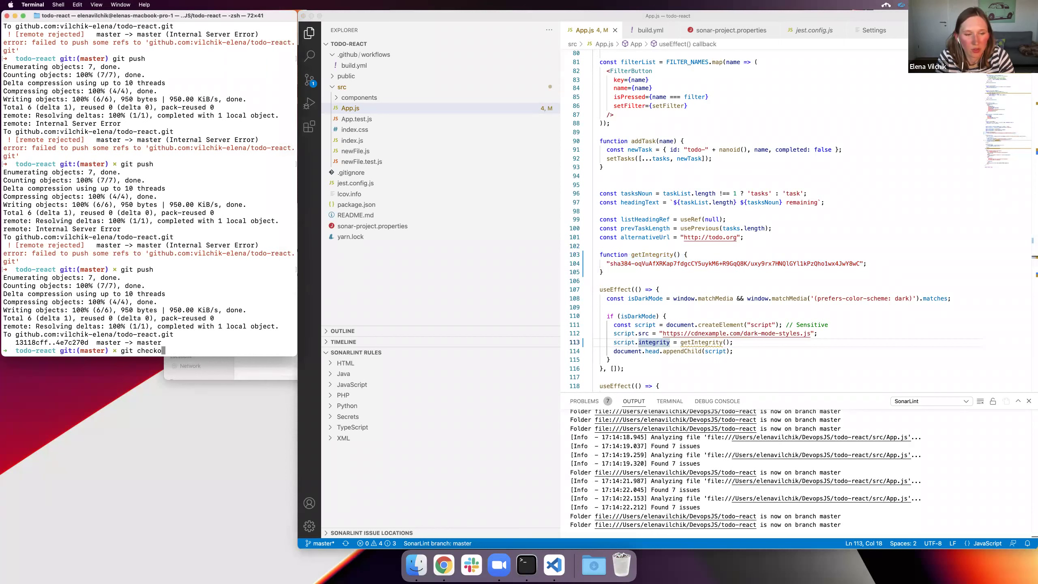
{"action": "type", "text": "ut -b fix-hotspot"}
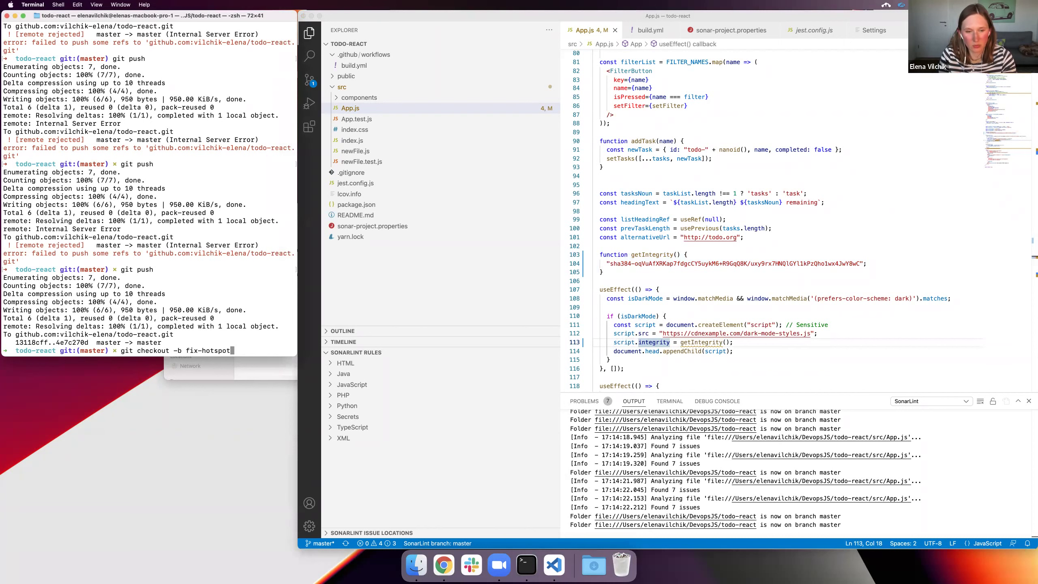
{"action": "key", "text": "Return"}
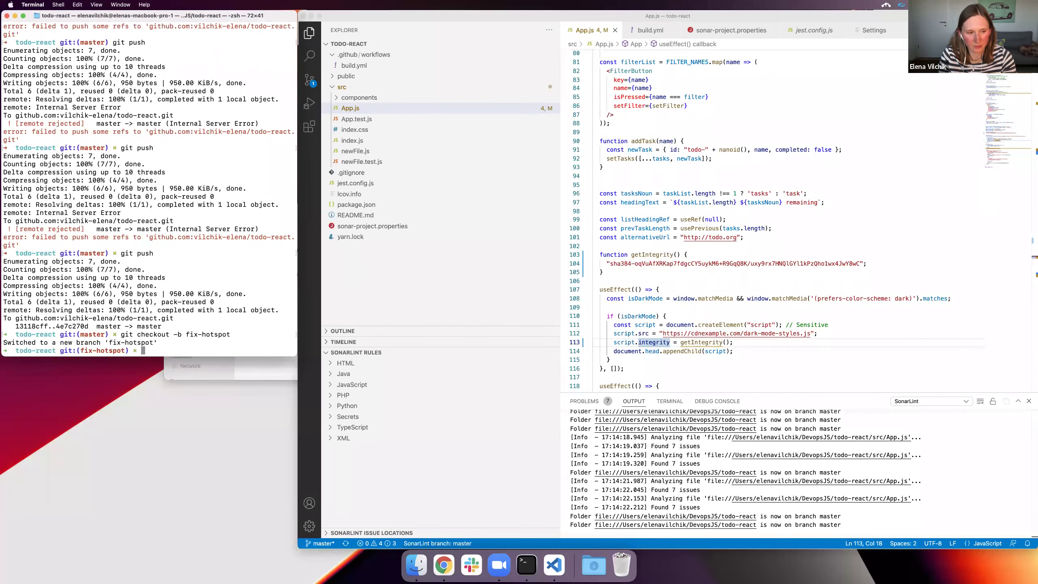
Check the git status and commit all tracked changes with the message "Fix security hotspot"
{"action": "type", "text": "git st"}
{"action": "key", "text": "Return"}
{"action": "type", "text": "g"}
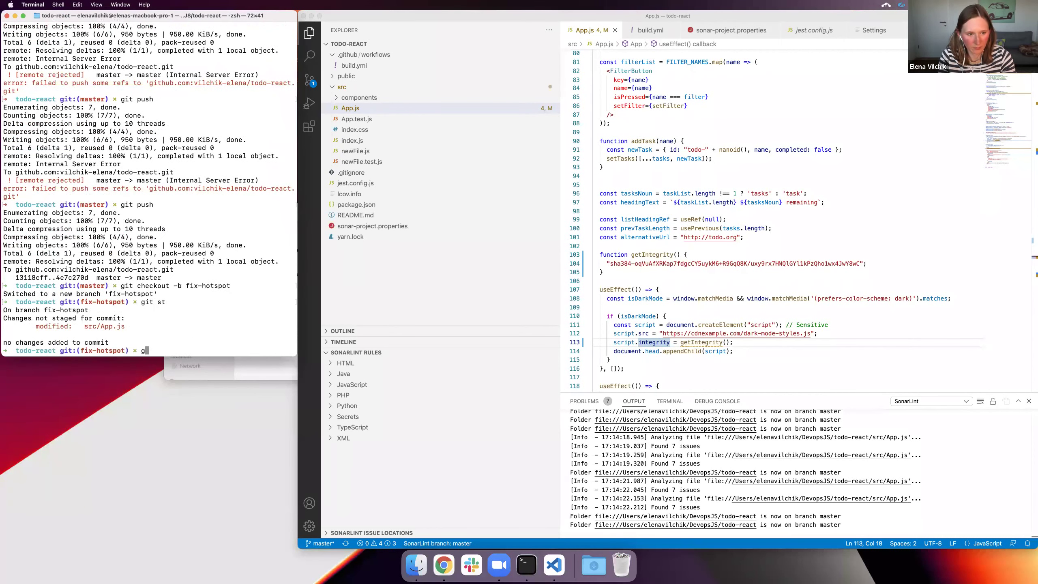
{"action": "type", "text": "it commit -am "}
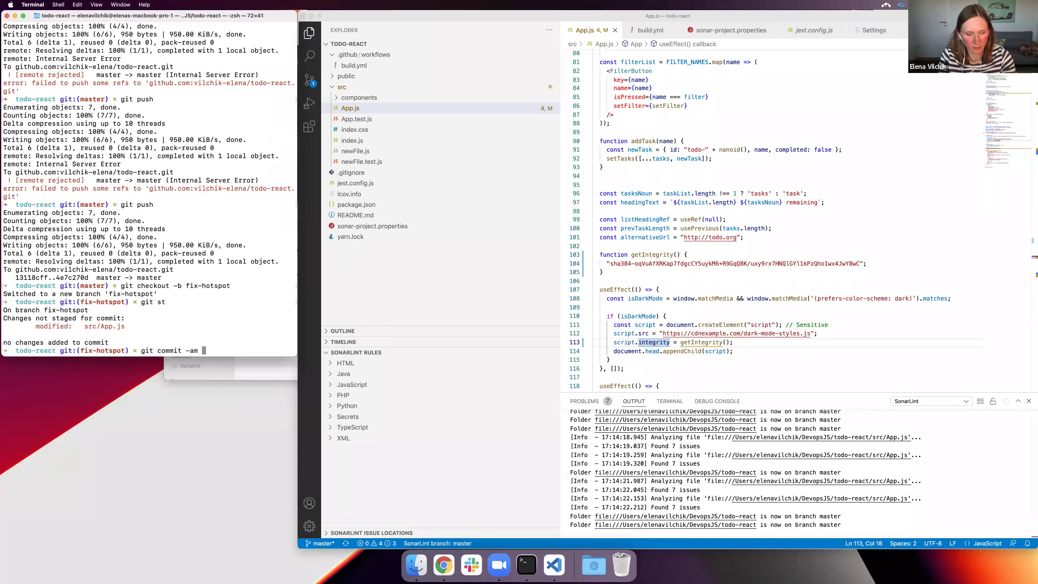
{"action": "type", "text": "\"Fix security hotspot\""}
{"action": "key", "text": "Return"}
Check the git status again and push the fix-hotspot branch to origin with upstream tracking
{"action": "type", "text": "git st"}
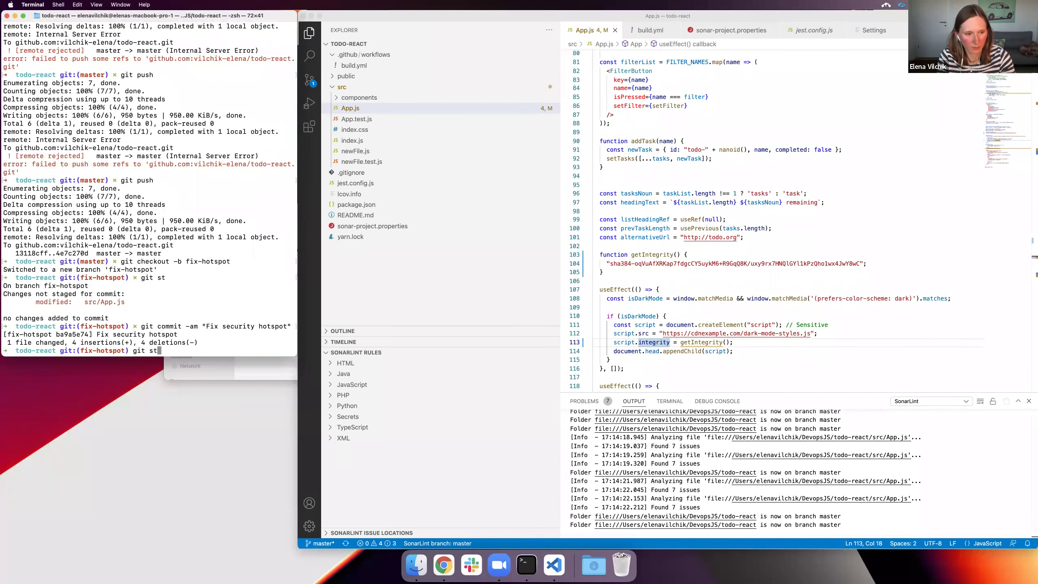
{"action": "key", "text": "Return"}
{"action": "type", "text": "git "}
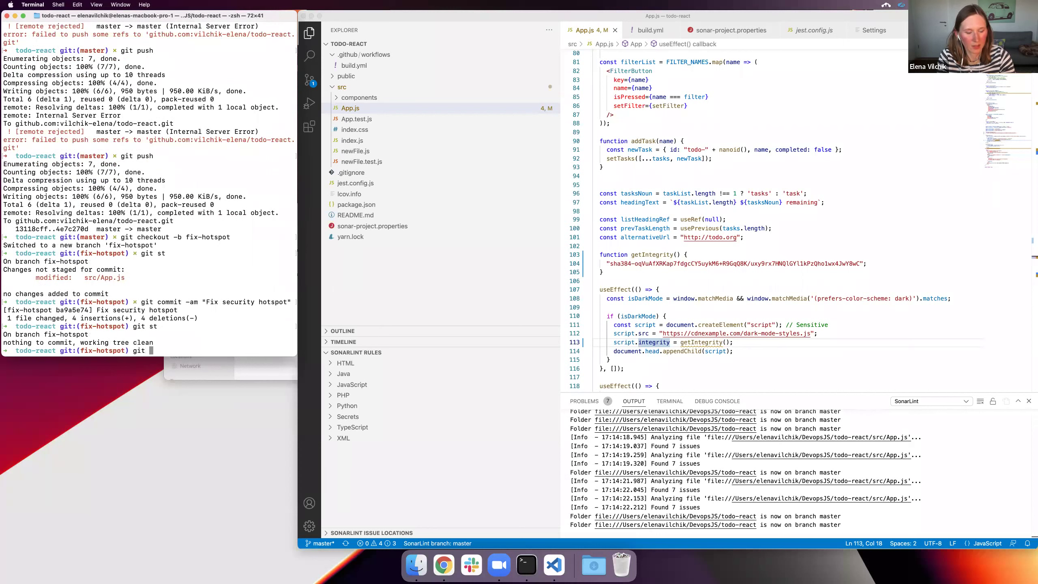
{"action": "type", "text": "push "}
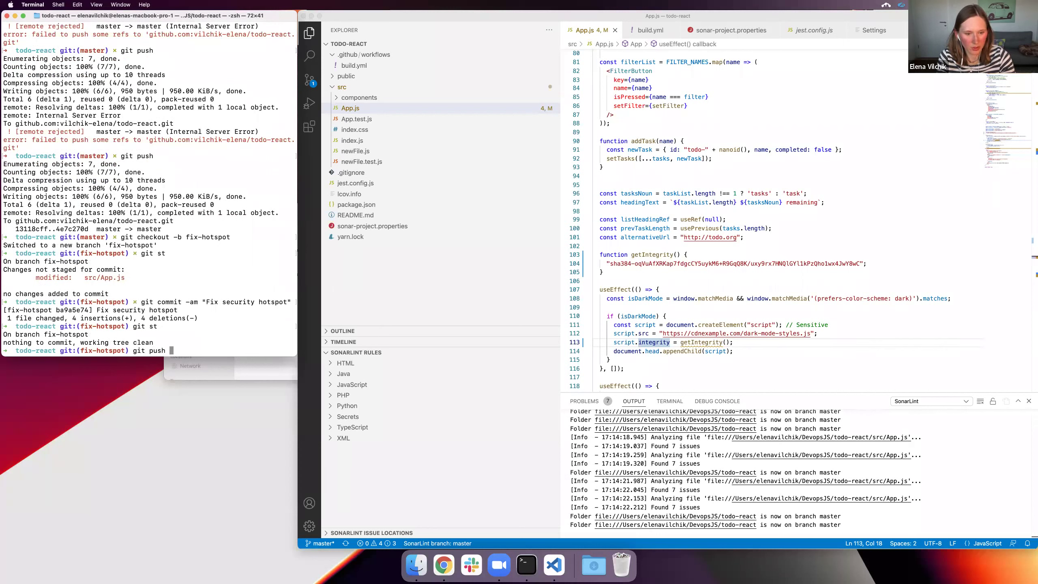
{"action": "type", "text": "-u origin fix-h"}
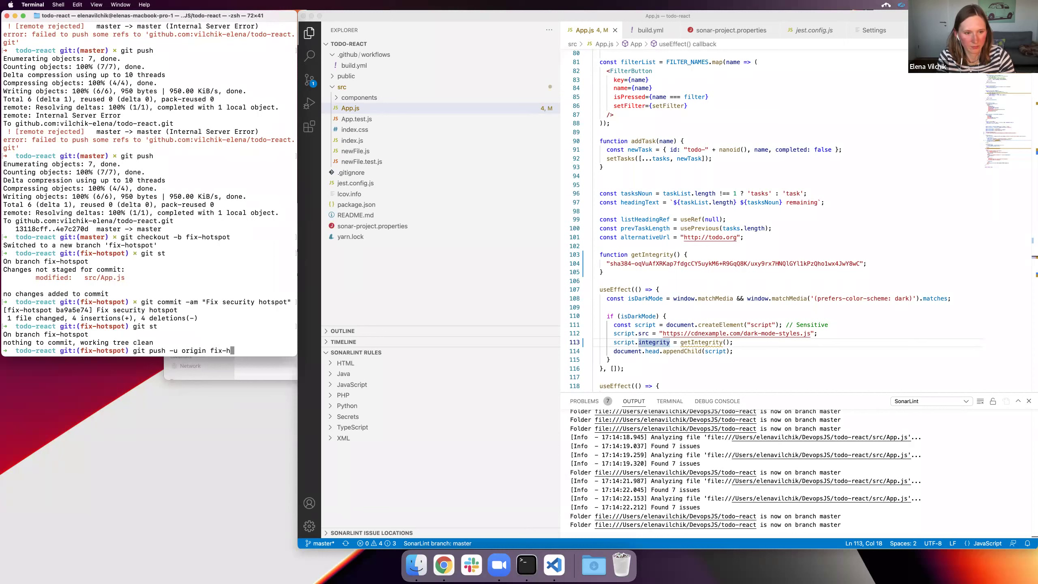
{"action": "type", "text": "otspot"}
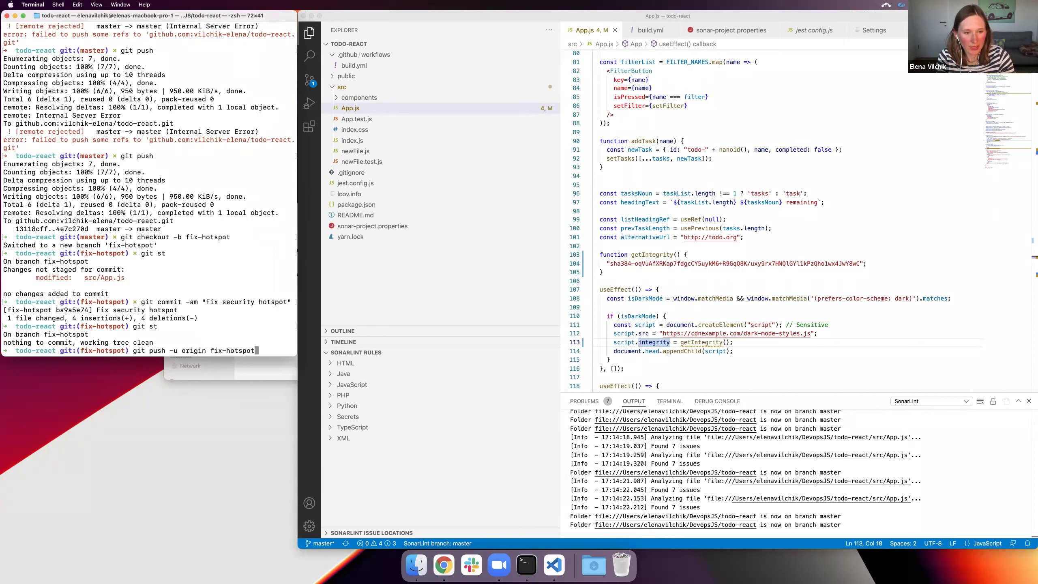
{"action": "key", "text": "Return"}
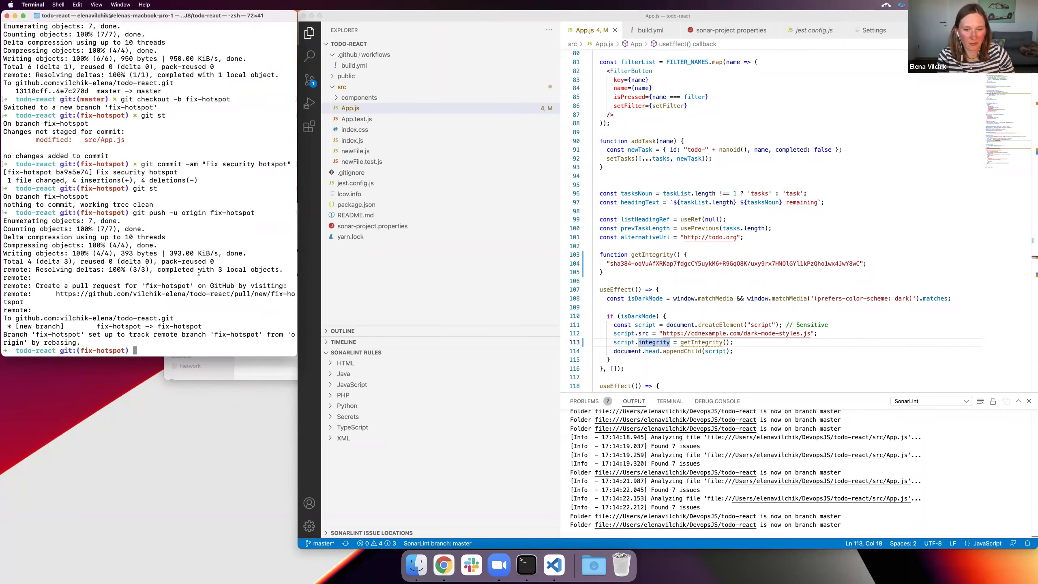
Switch to GitHub in the browser and start a pull request for fix-hotspot, with the personal todo-react fork as base repository
{"action": "key", "text": "ctrl+Right"}
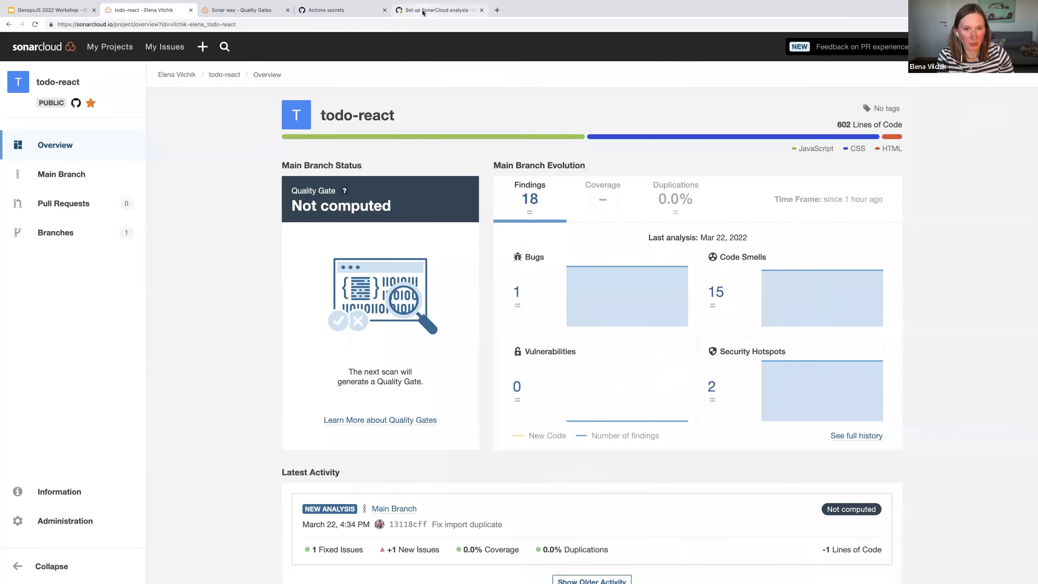
{"action": "left_click", "coordinate": [423, 11]}
{"action": "scroll", "coordinate": [319, 115], "scroll_direction": "down", "scroll_amount": 20}
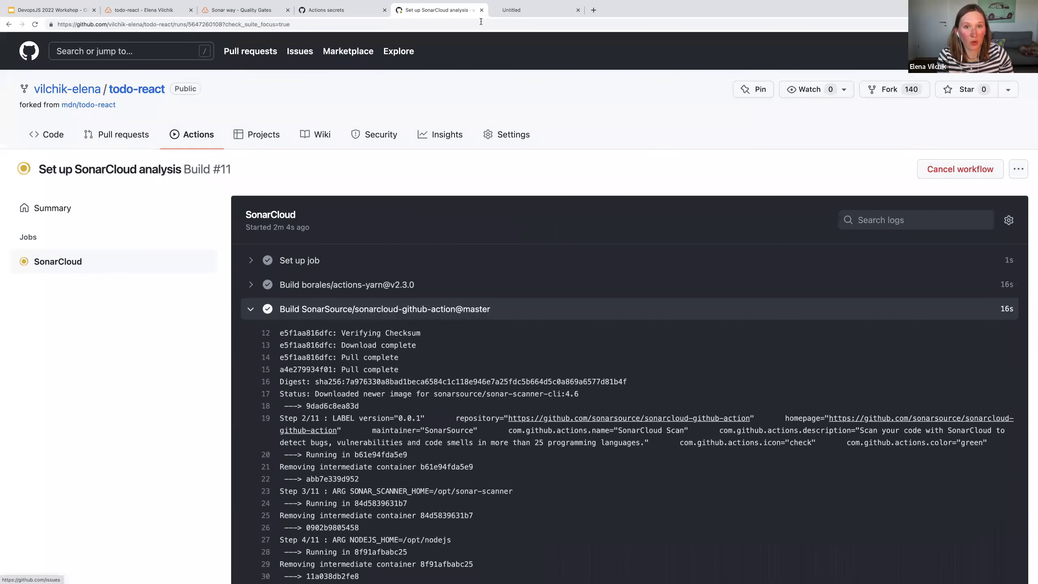
{"action": "left_click", "coordinate": [526, 12]}
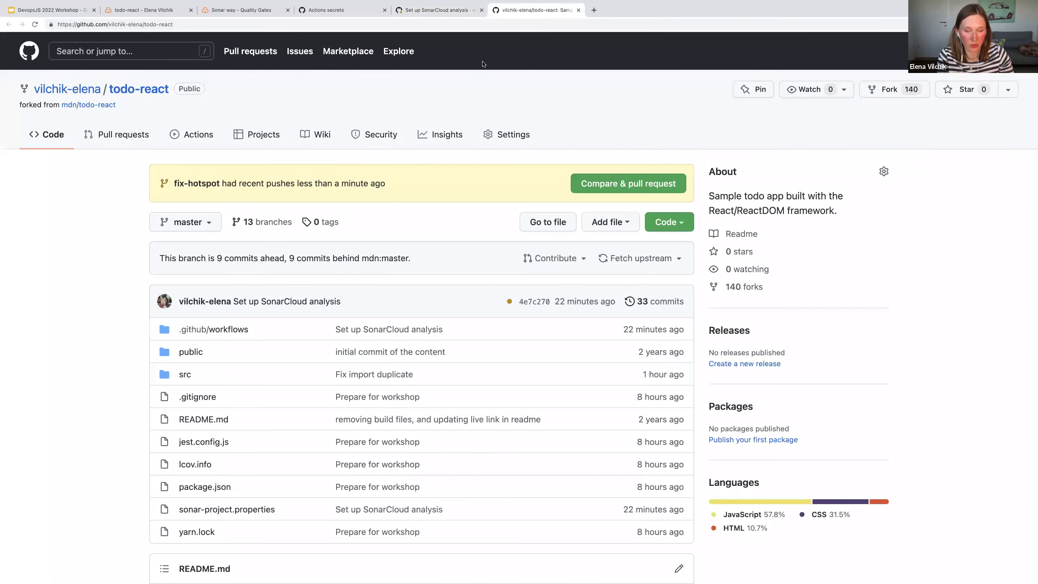
{"action": "left_click", "coordinate": [618, 190]}
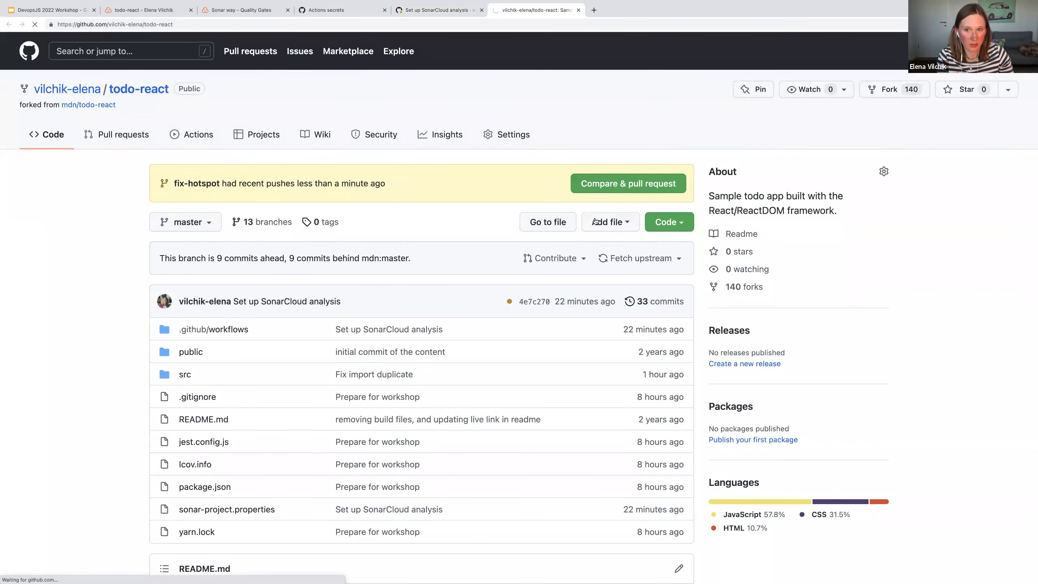
{"action": "left_click", "coordinate": [239, 219]}
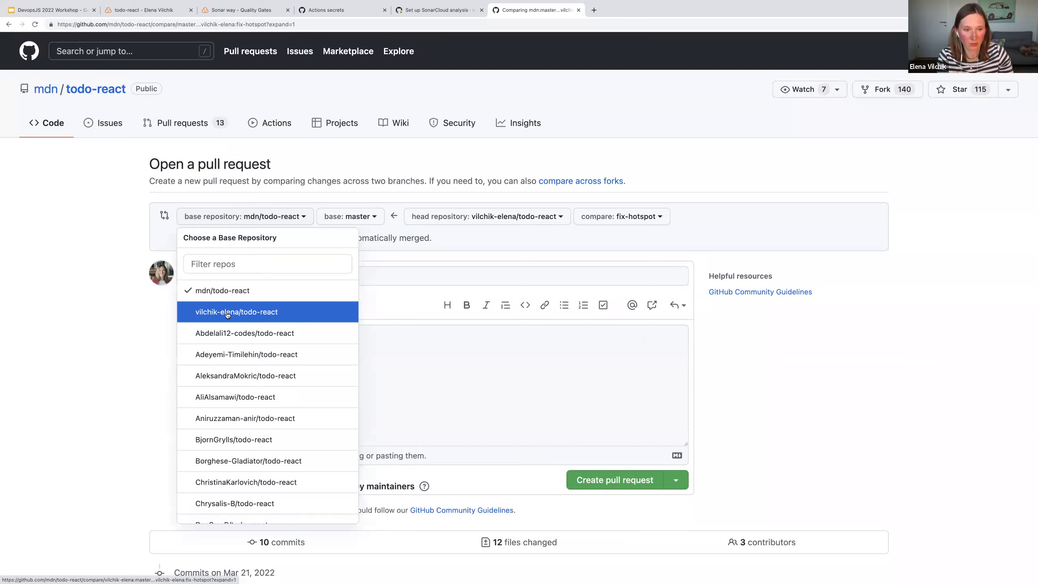
{"action": "left_click", "coordinate": [227, 313]}
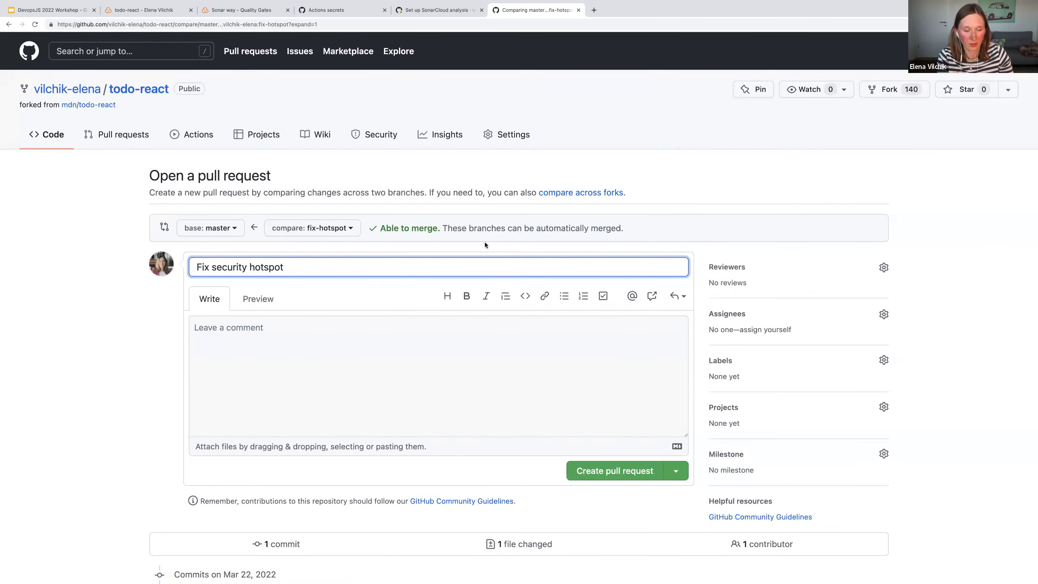
Look over the comparison and create the "Fix security hotspot" pull request from fix-hotspot into master
{"action": "scroll", "coordinate": [410, 312], "scroll_direction": "down", "scroll_amount": 2}
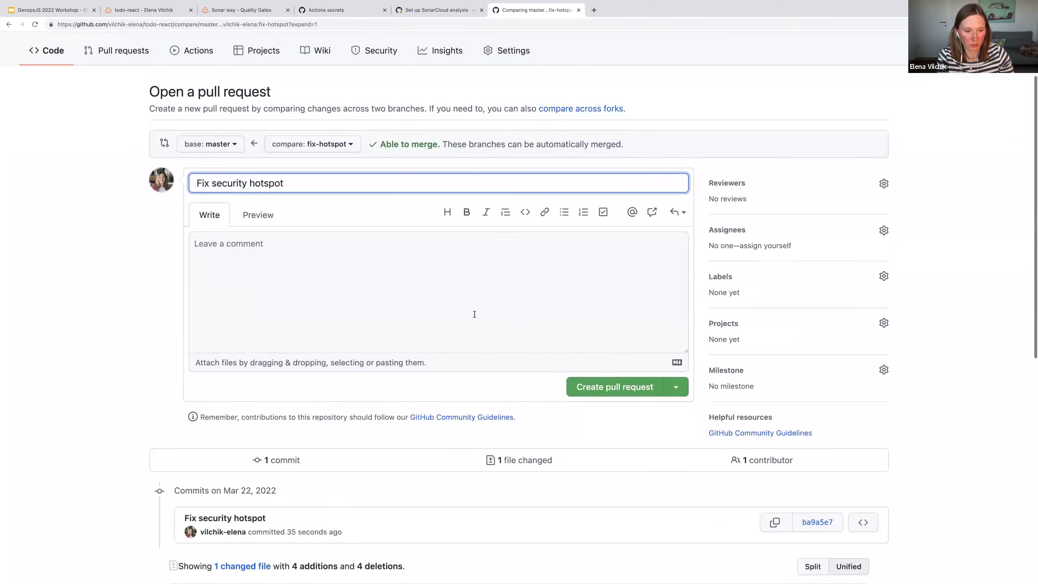
{"action": "scroll", "coordinate": [474, 314], "scroll_direction": "down", "scroll_amount": 2}
{"action": "scroll", "coordinate": [473, 313], "scroll_direction": "up", "scroll_amount": 2}
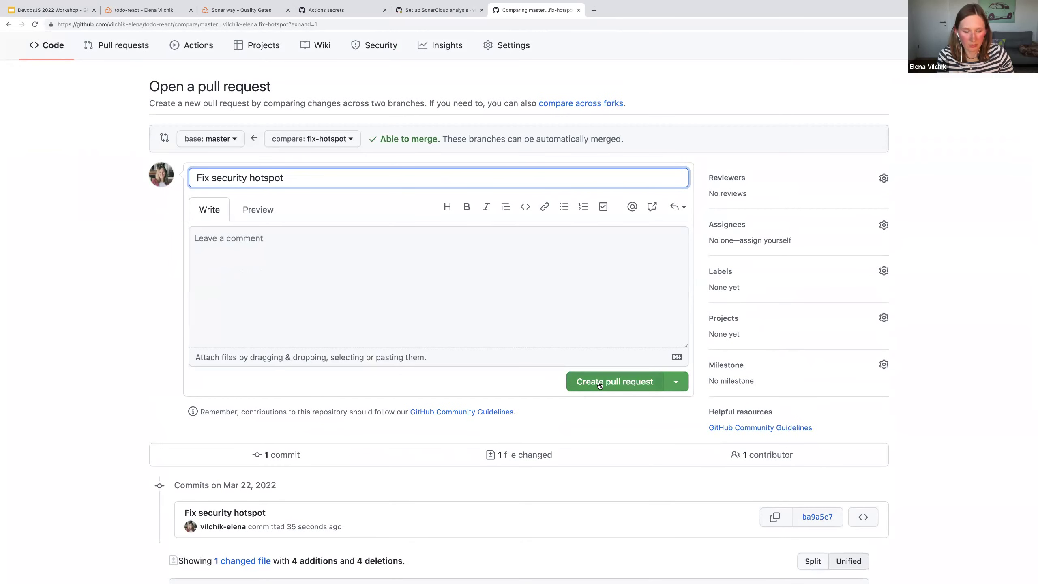
{"action": "scroll", "coordinate": [599, 386], "scroll_direction": "up", "scroll_amount": 1}
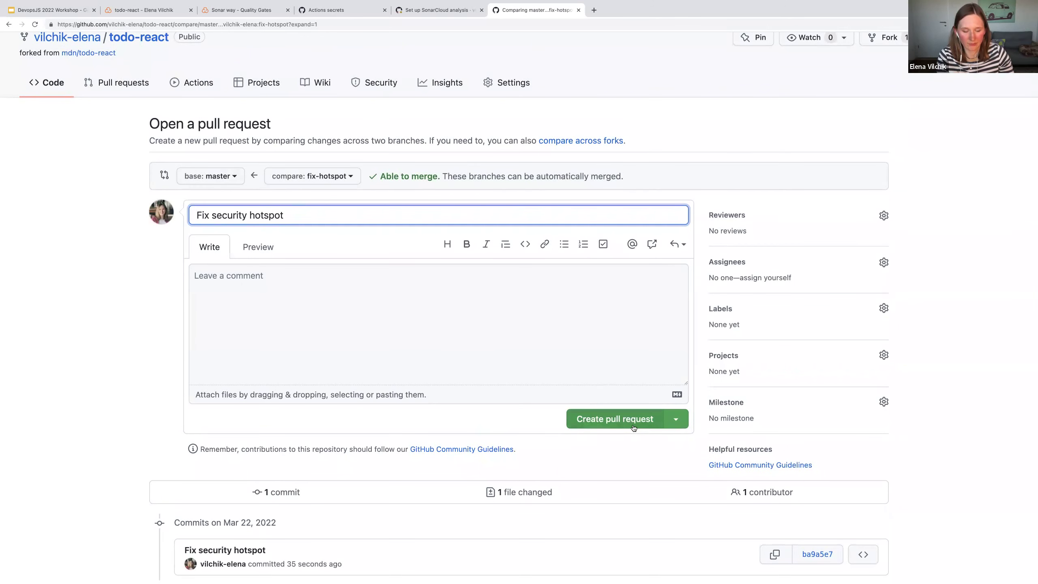
{"action": "left_click", "coordinate": [616, 421]}
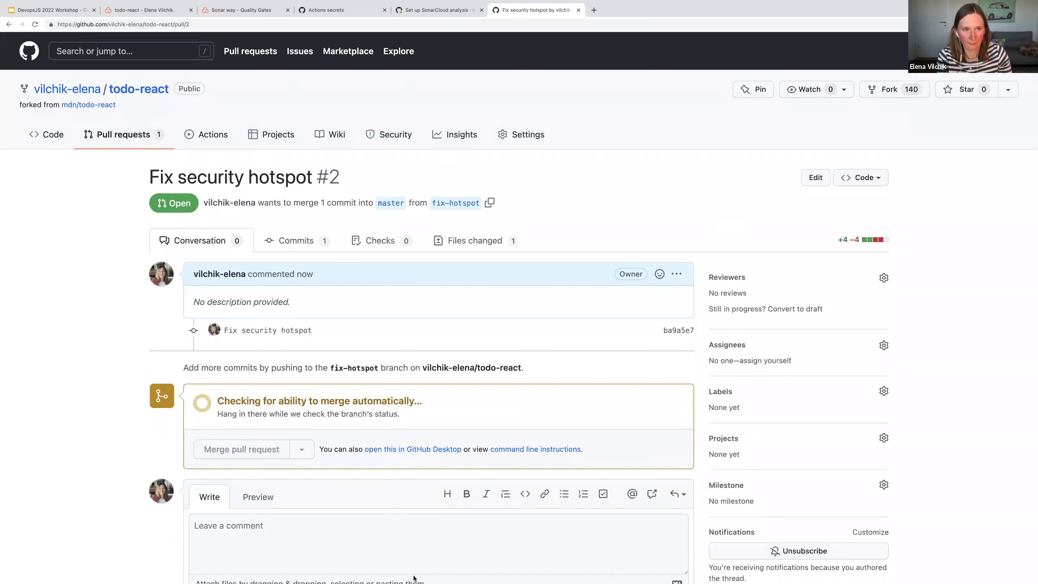
Check the GitHub Actions run, then review todo-react's overview coverage in SonarCloud and highlight the main branch's new code coverage
{"action": "scroll", "coordinate": [561, 229], "scroll_direction": "down", "scroll_amount": 1}
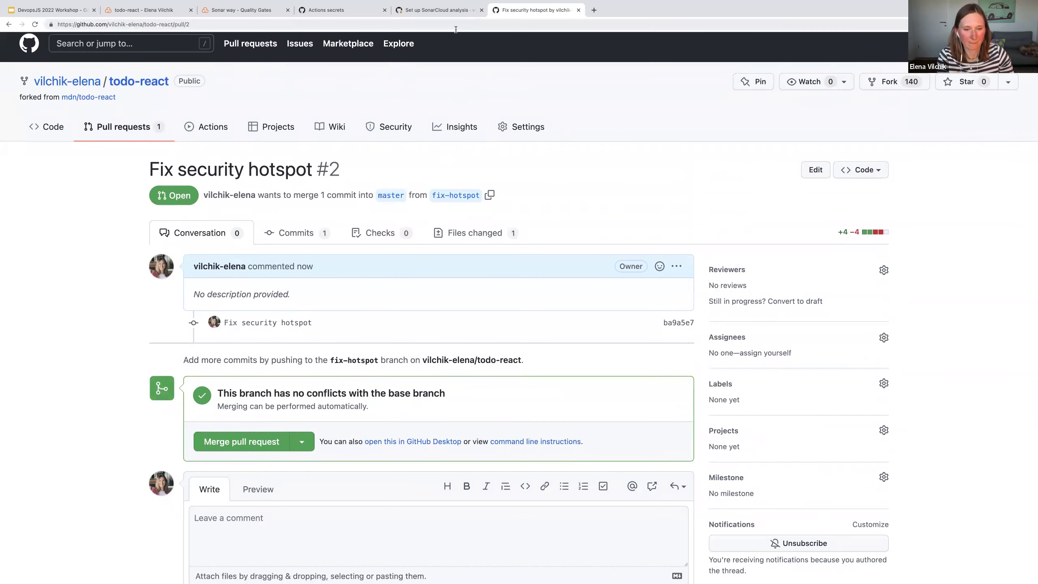
{"action": "left_click", "coordinate": [436, 10]}
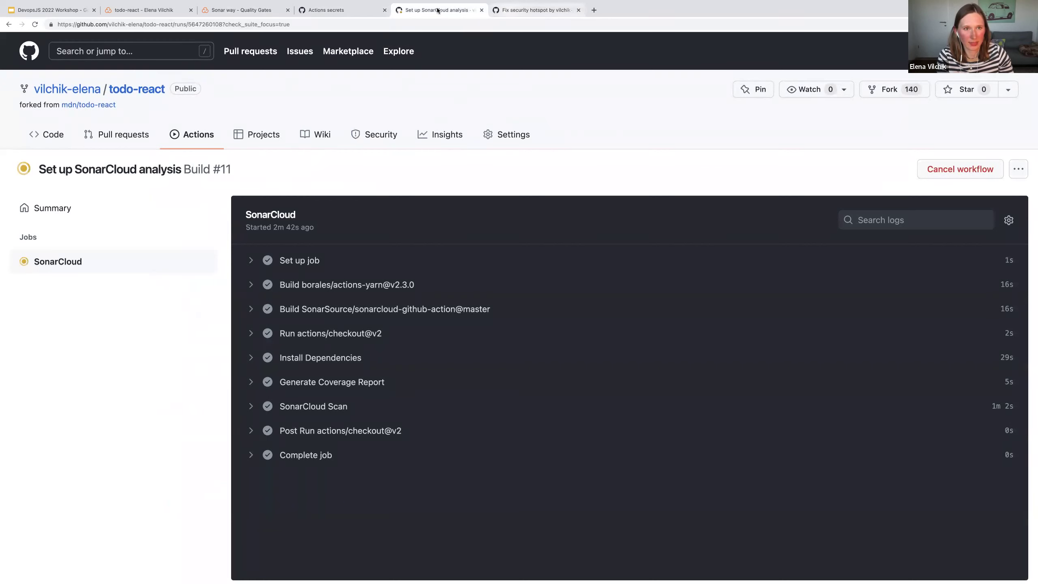
{"action": "left_click", "coordinate": [147, 10]}
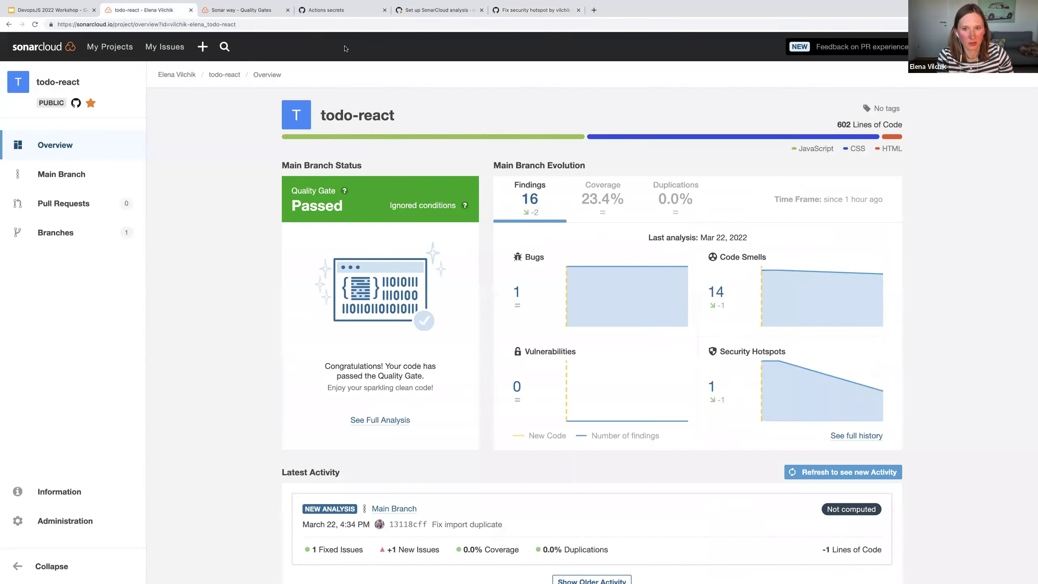
{"action": "left_click", "coordinate": [606, 198]}
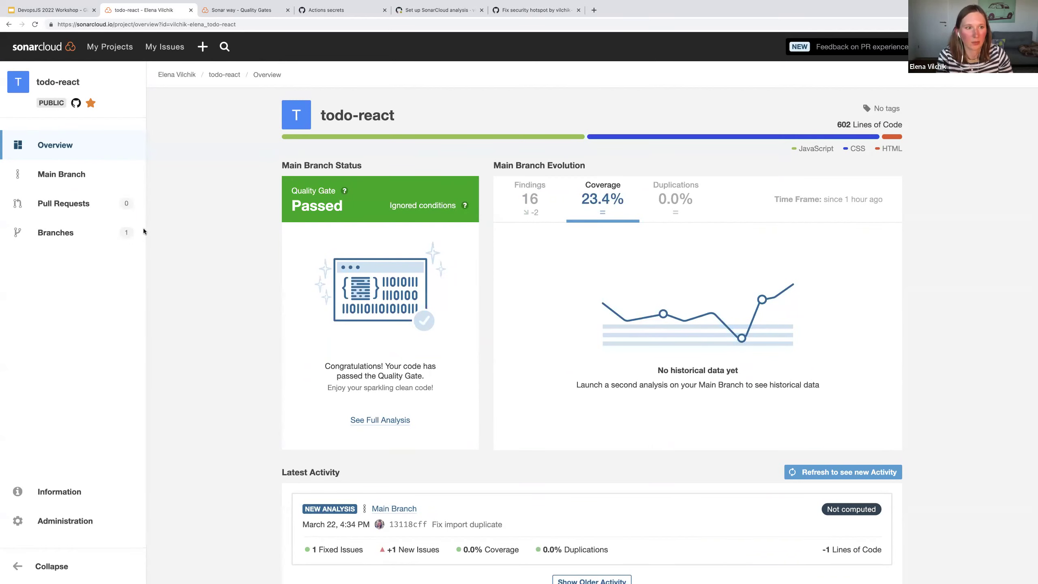
{"action": "left_click", "coordinate": [54, 175]}
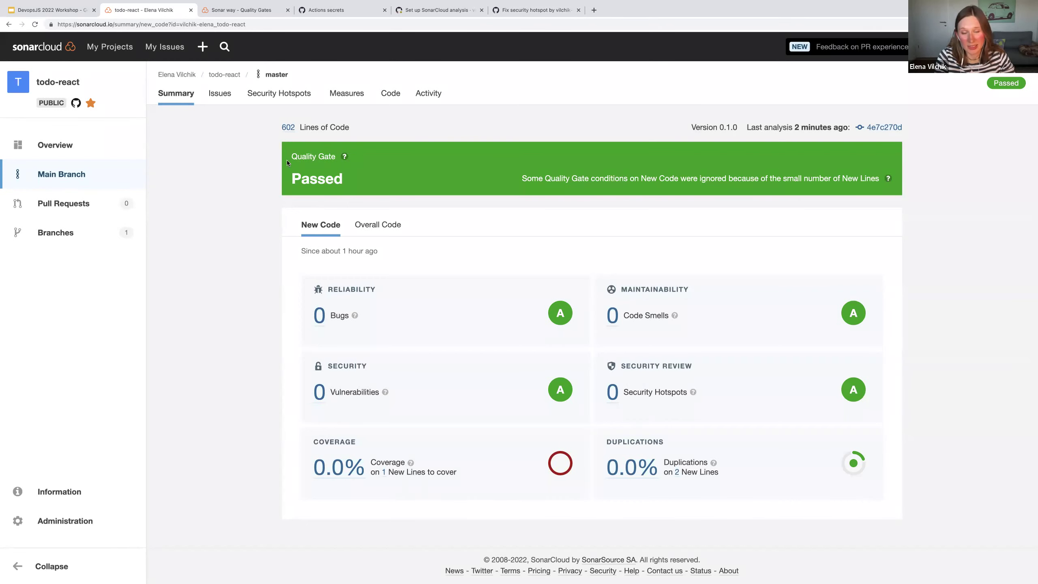
{"action": "left_click_drag", "start_coordinate": [315, 466], "coordinate": [365, 468]}
{"action": "left_click_drag", "start_coordinate": [464, 474], "coordinate": [376, 473]}
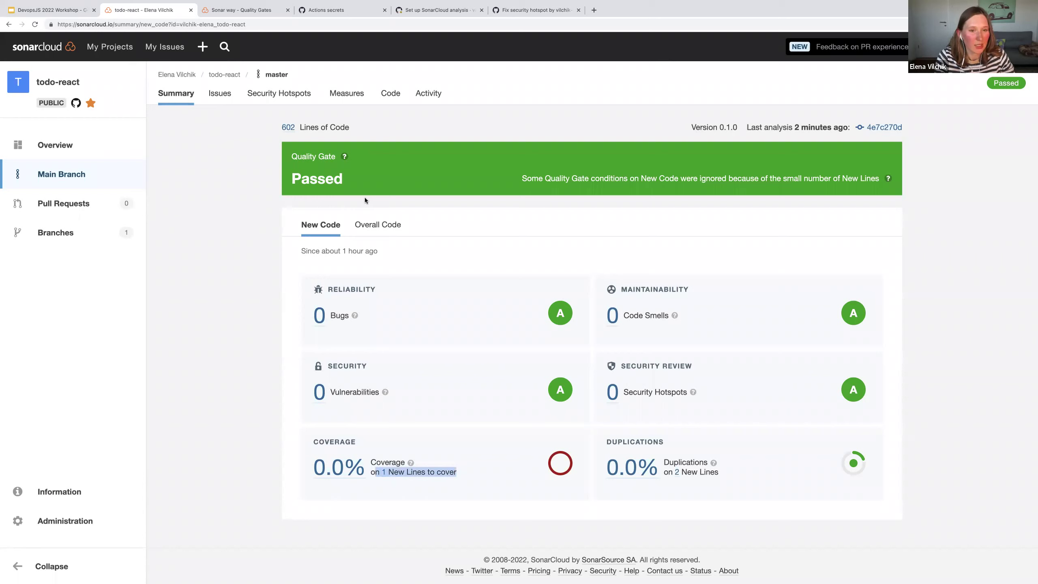
Return to the pull request, switch to the terminal, and view the commit history with git log
{"action": "left_click", "coordinate": [519, 15]}
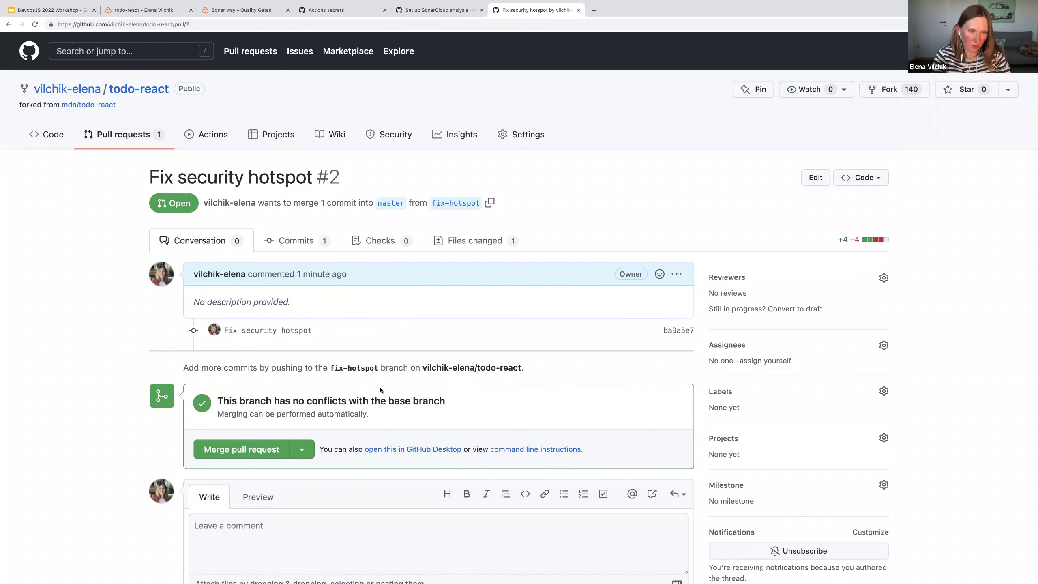
{"action": "key", "text": "ctrl+Left"}
{"action": "type", "text": "git log"}
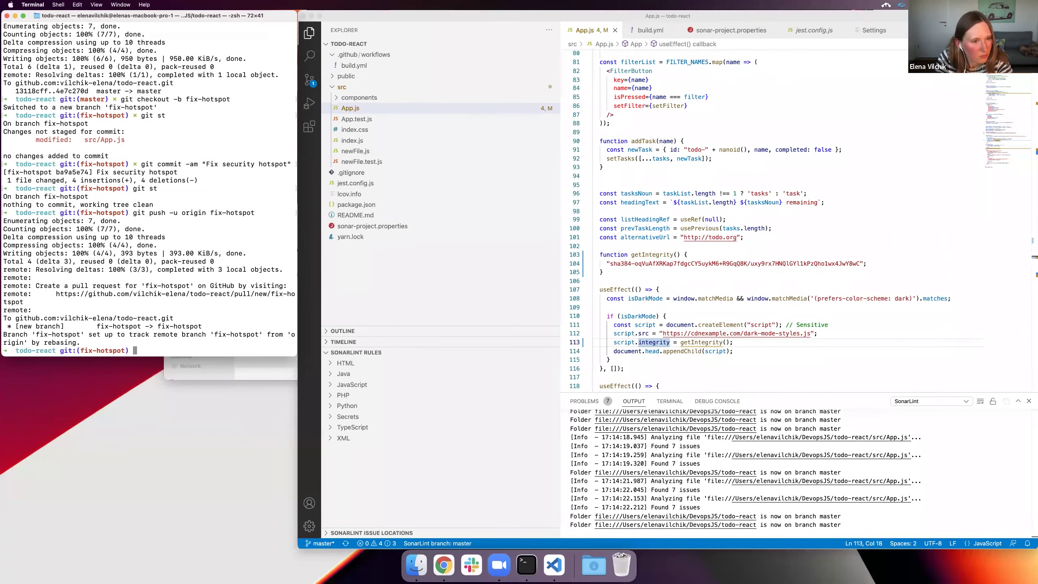
{"action": "key", "text": "Return"}
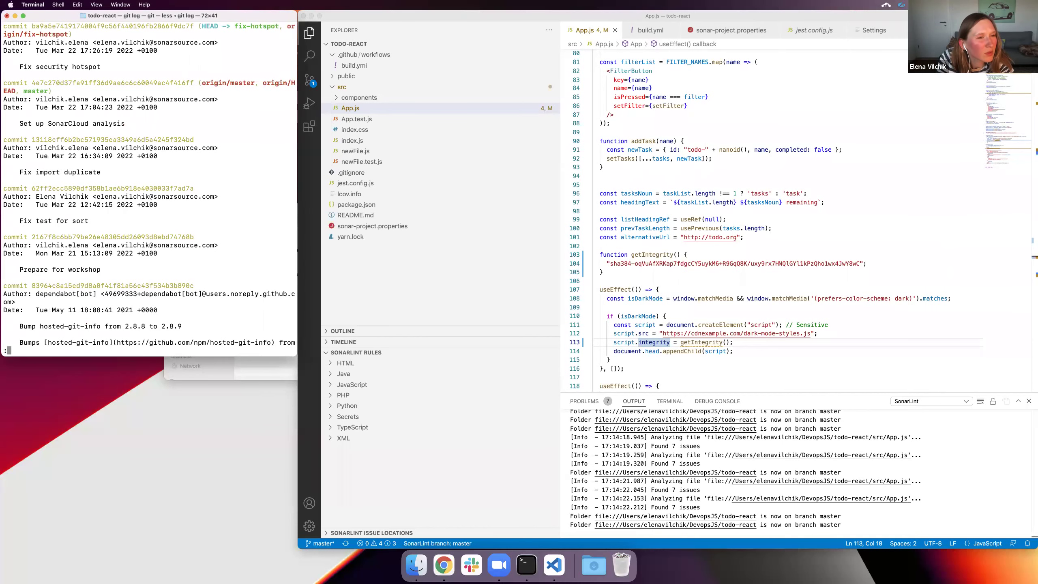
{"action": "key", "text": "q"}
Return to the pull request in the browser, look at its merge options, and open todo-react's Actions page in a new tab
{"action": "key", "text": "ctrl+Right"}
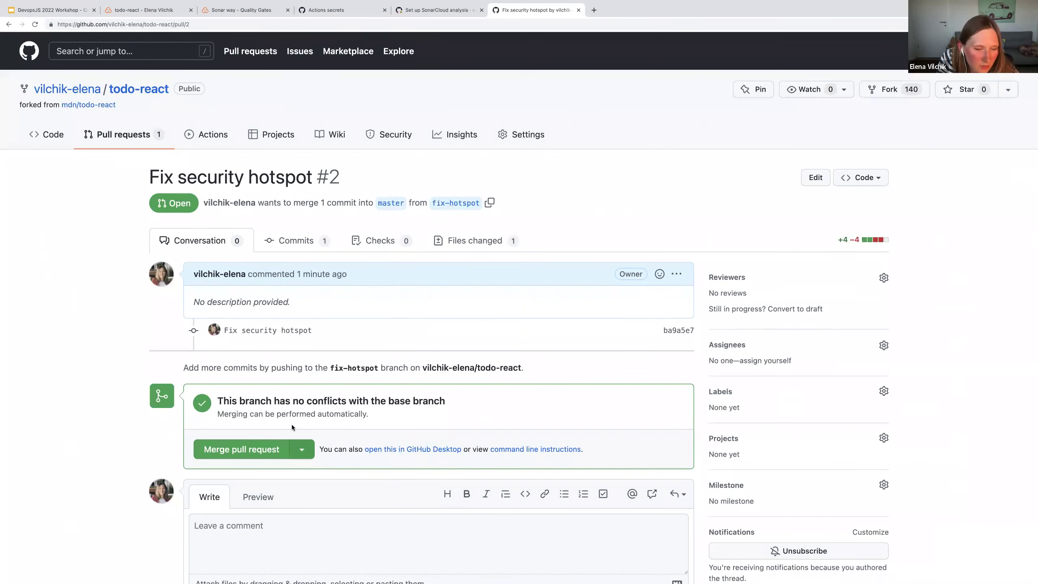
{"action": "left_click", "coordinate": [308, 454]}
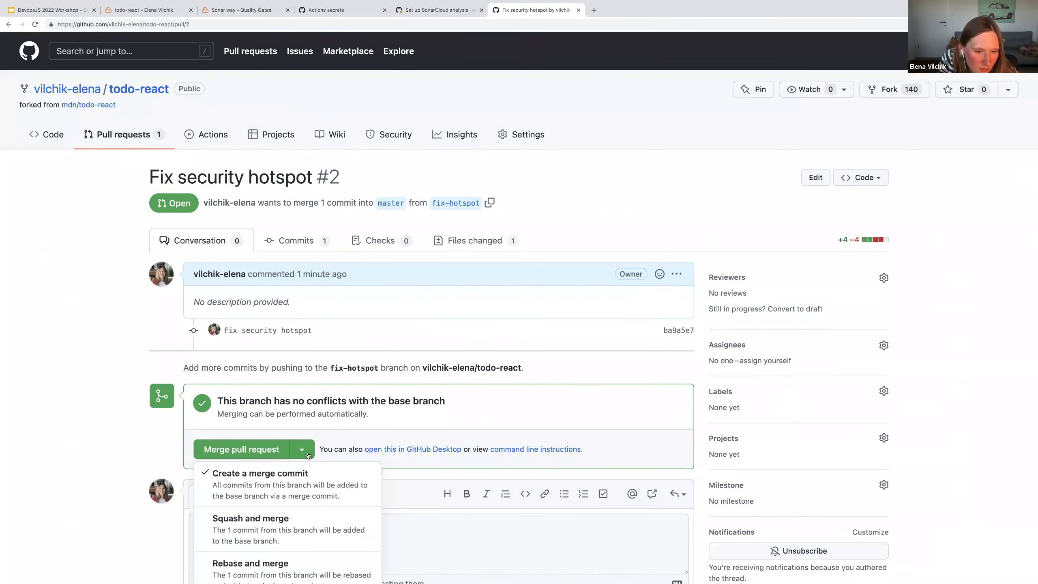
{"action": "left_click", "coordinate": [420, 412]}
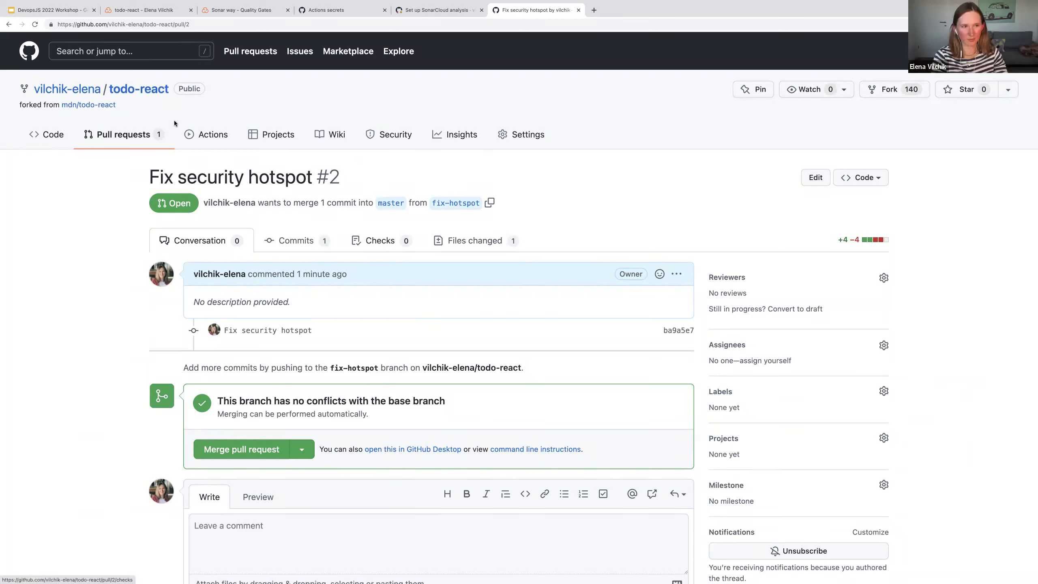
{"action": "left_click", "coordinate": [221, 147], "text": "super"}
{"action": "left_click", "coordinate": [619, 36]}
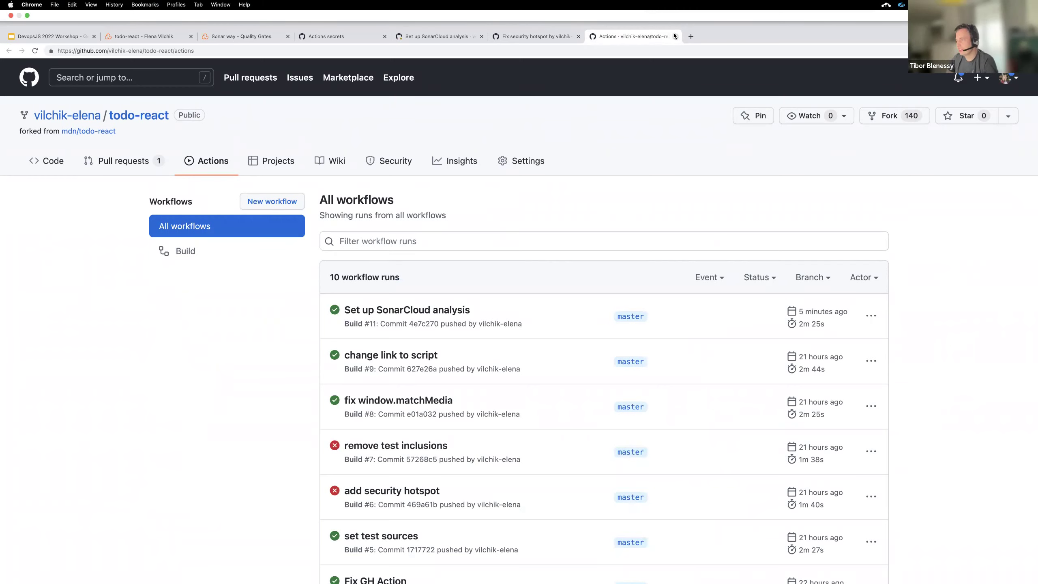
Search the web for "status github" in a new tab and open the GitHub Status page
{"action": "key", "text": "super+t"}
{"action": "type", "text": "st"}
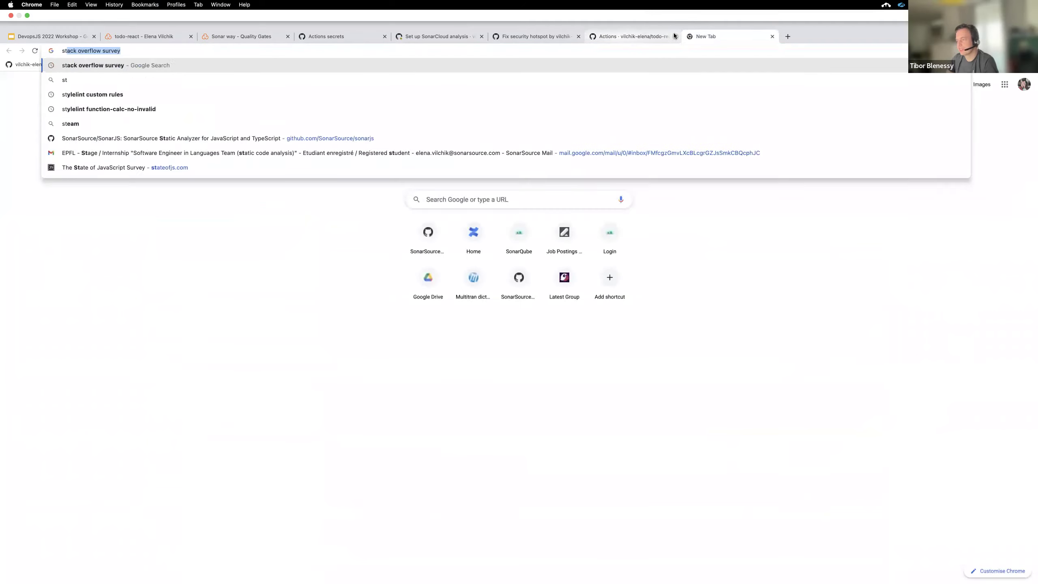
{"action": "type", "text": "atus git"}
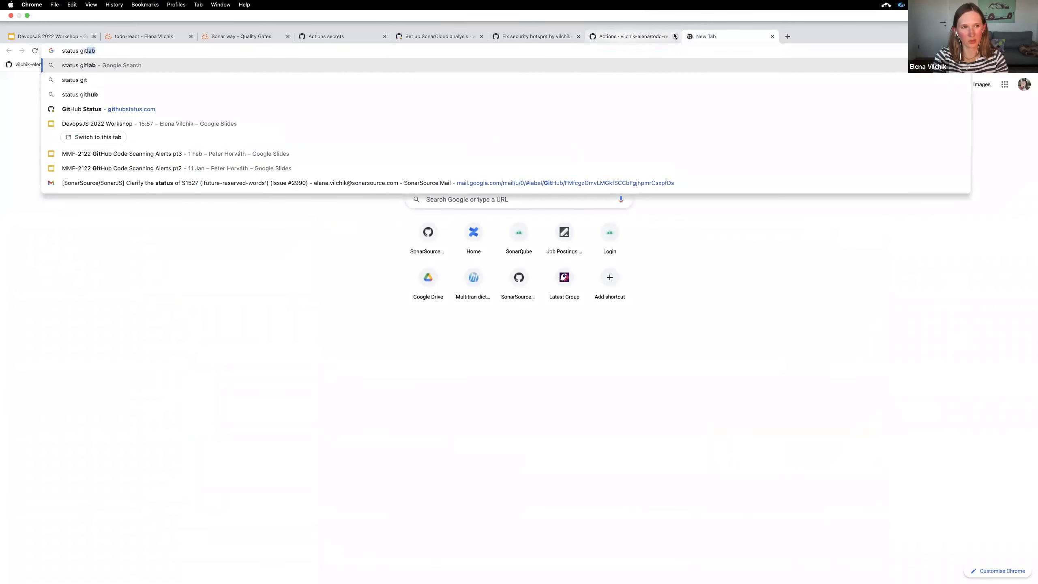
{"action": "key", "text": "Down"}
{"action": "key", "text": "Down"}
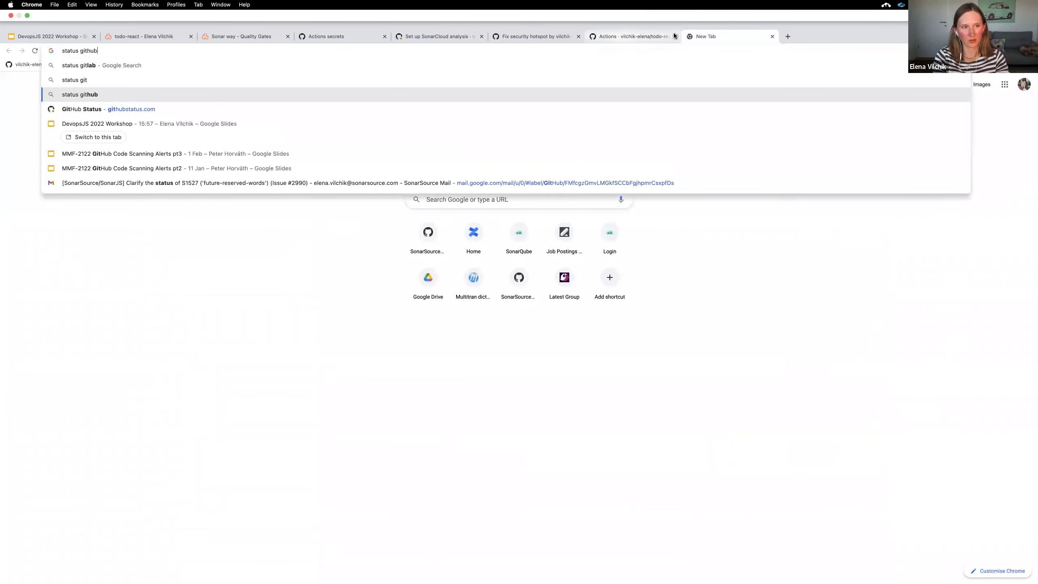
{"action": "key", "text": "Return"}
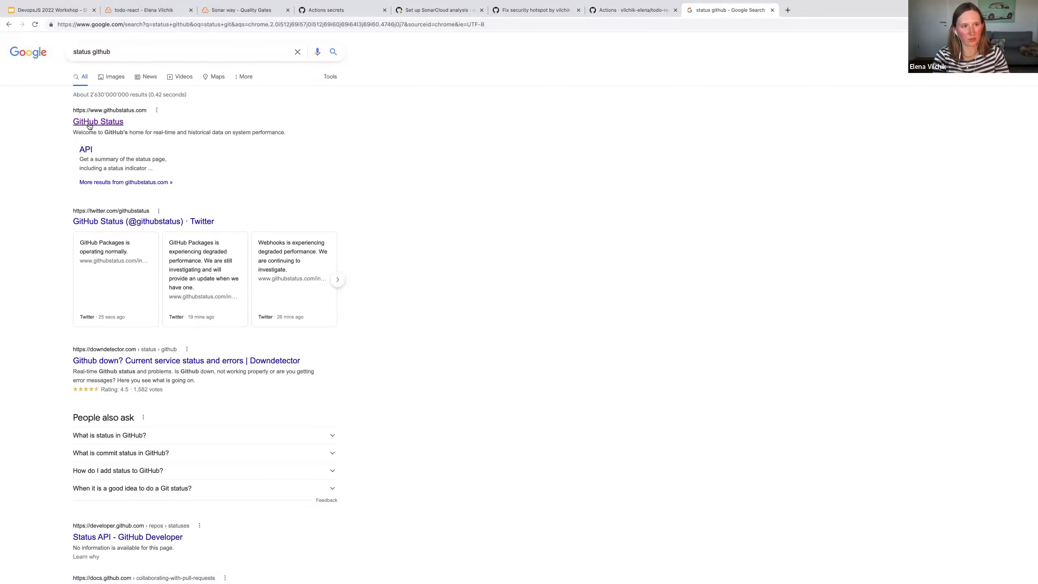
{"action": "left_click", "coordinate": [89, 123]}
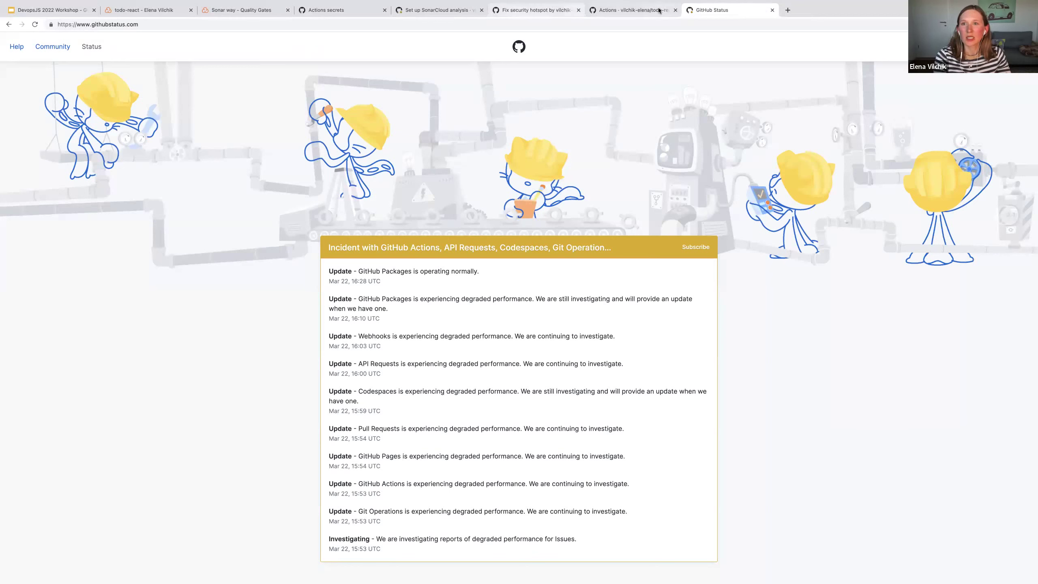
Pin the GitHub Status tab and switch to the "Set up SonarCloud analysis" build #11 run
{"action": "right_click", "coordinate": [696, 15]}
{"action": "left_click", "coordinate": [705, 77]}
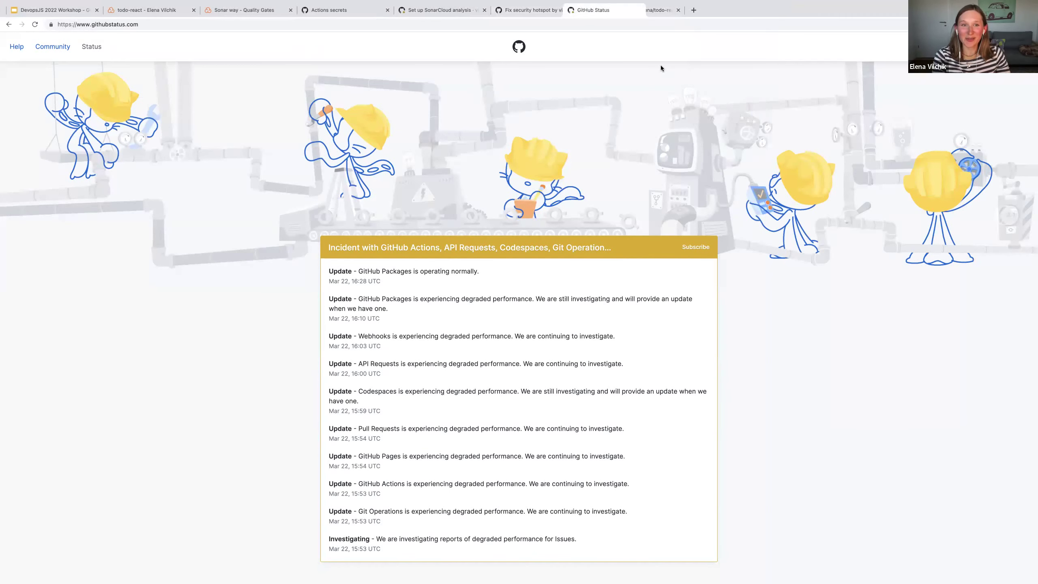
{"action": "mouse_move", "coordinate": [457, 4]}
{"action": "left_click", "coordinate": [437, 32]}
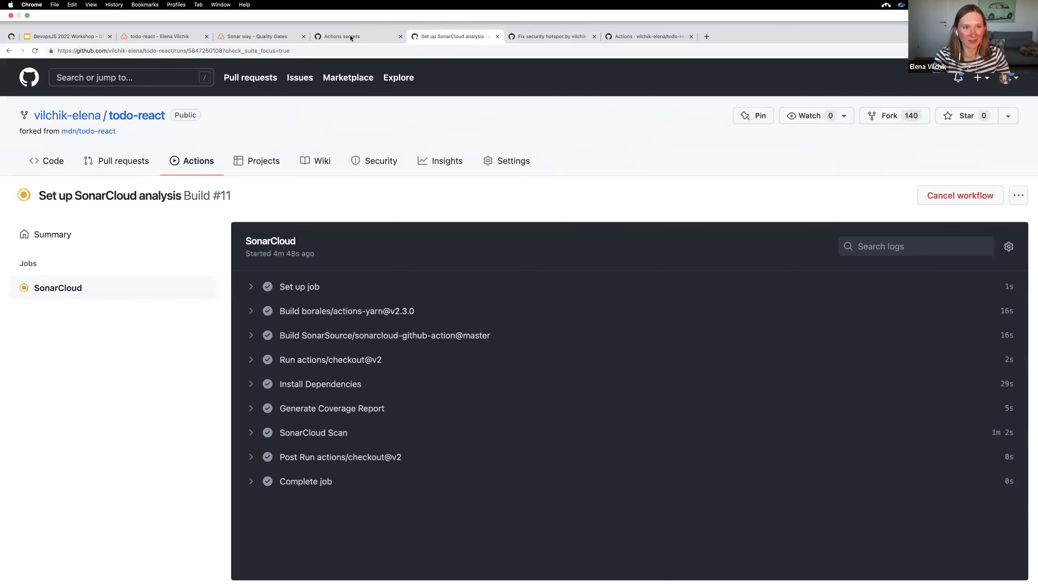
Return to the "Fix security hotspot" pull request, look over its conversation, and open the changed files to view the src/App.js diff
{"action": "left_click", "coordinate": [543, 34]}
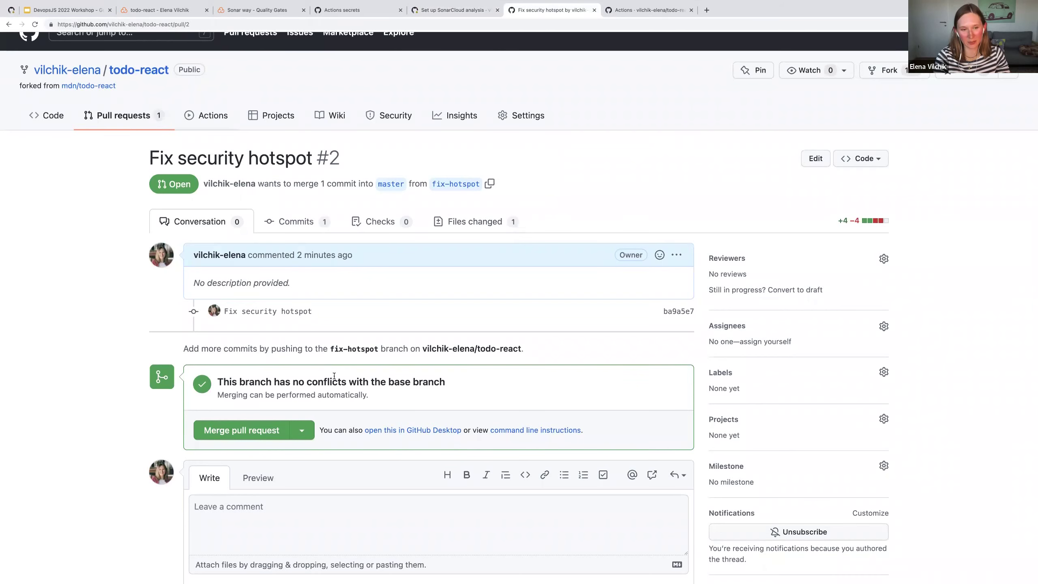
{"action": "scroll", "coordinate": [481, 381], "scroll_direction": "down", "scroll_amount": 1}
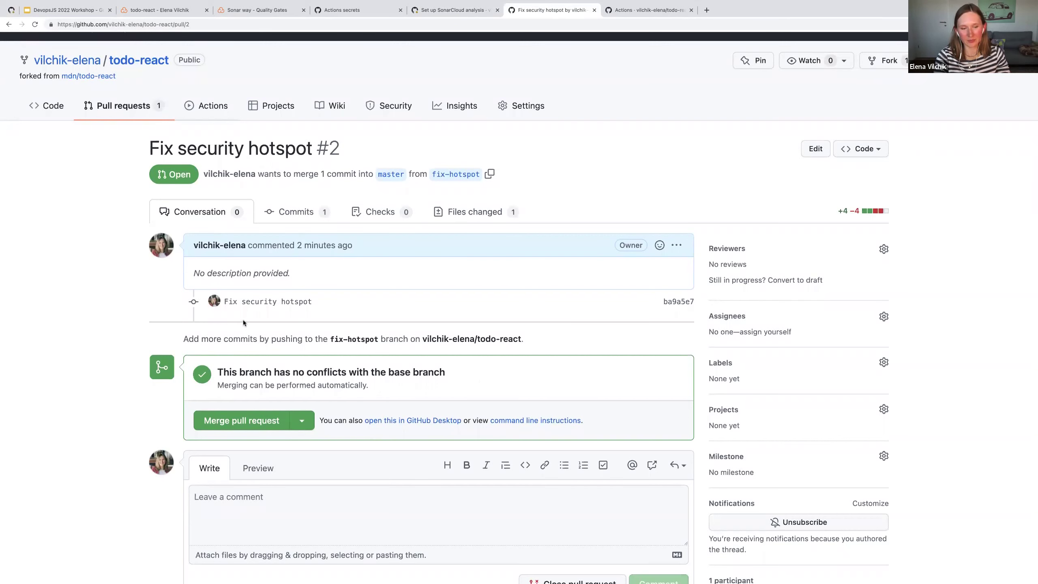
{"action": "scroll", "coordinate": [253, 310], "scroll_direction": "down", "scroll_amount": 1}
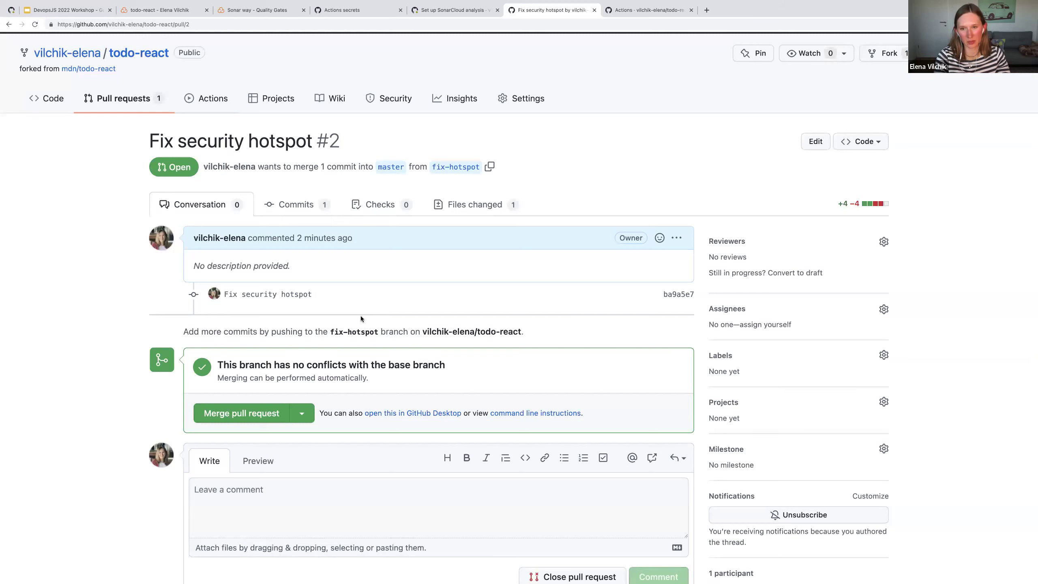
{"action": "scroll", "coordinate": [472, 206], "scroll_direction": "up", "scroll_amount": 1}
{"action": "scroll", "coordinate": [473, 210], "scroll_direction": "down", "scroll_amount": 1}
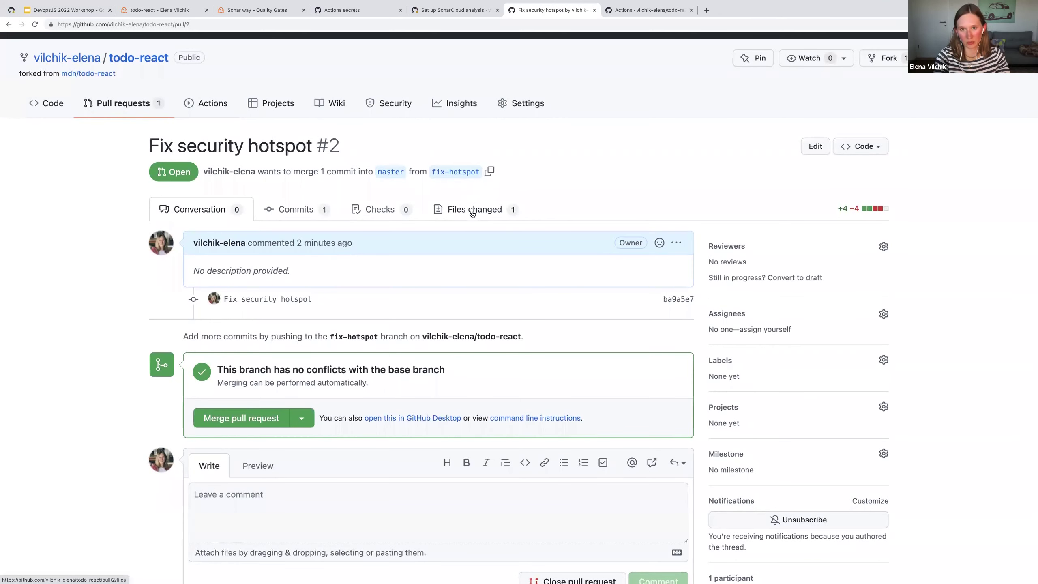
{"action": "left_click", "coordinate": [465, 212]}
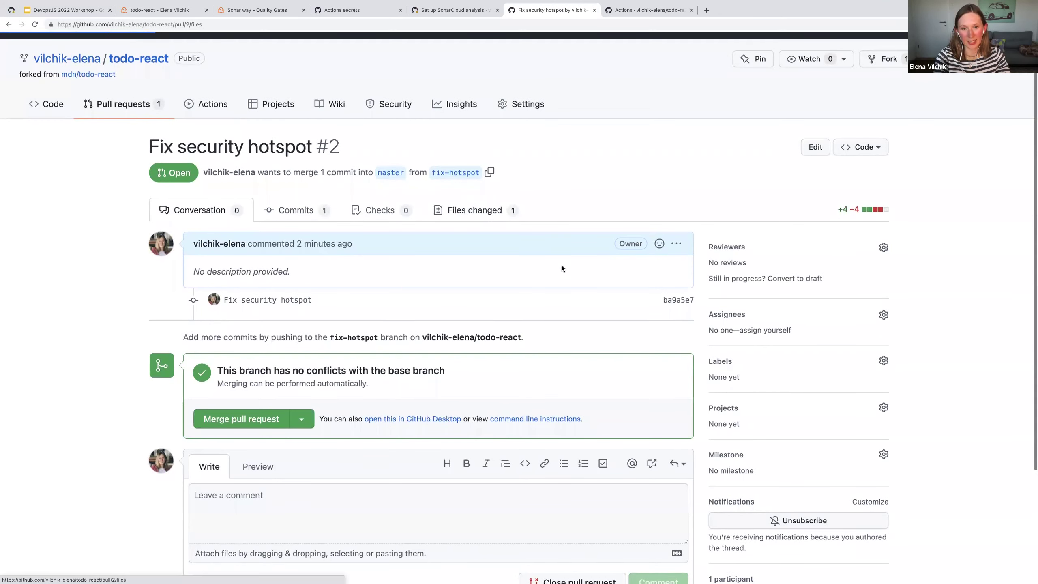
{"action": "scroll", "coordinate": [553, 267], "scroll_direction": "down", "scroll_amount": 2}
{"action": "scroll", "coordinate": [553, 265], "scroll_direction": "down", "scroll_amount": 1}
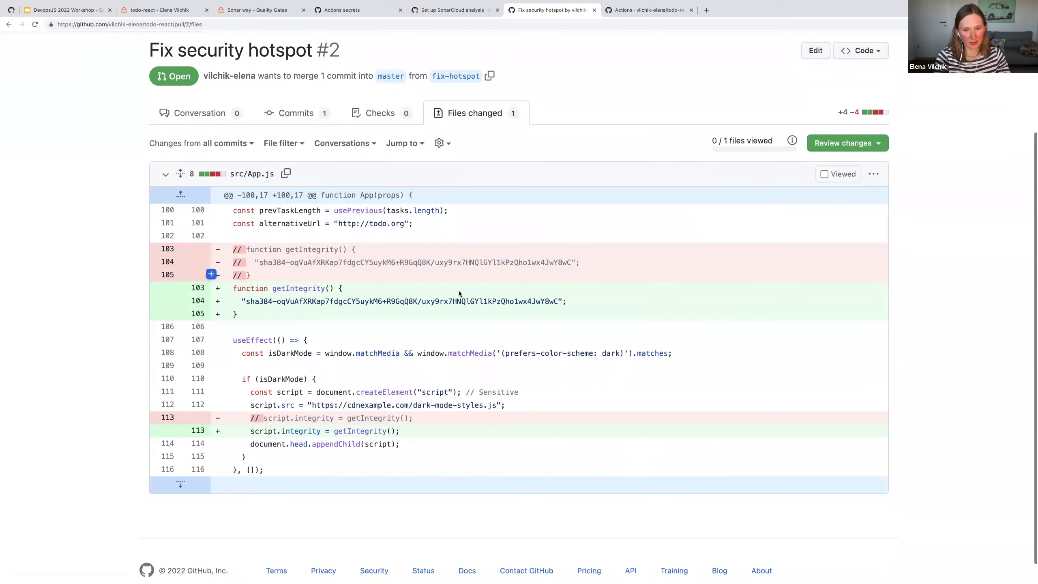
Highlight the sha384 string, the uncommented getIntegrity function and its call on line 113 in the src/App.js diff
{"action": "left_click_drag", "start_coordinate": [569, 301], "coordinate": [242, 301]}
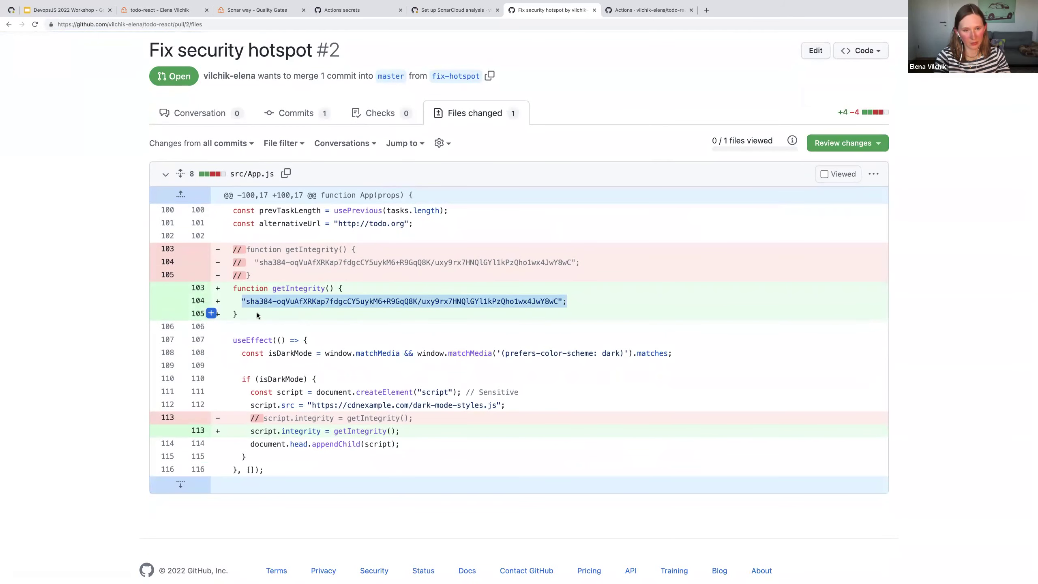
{"action": "left_click", "coordinate": [242, 301]}
{"action": "left_click_drag", "start_coordinate": [233, 289], "coordinate": [260, 320]}
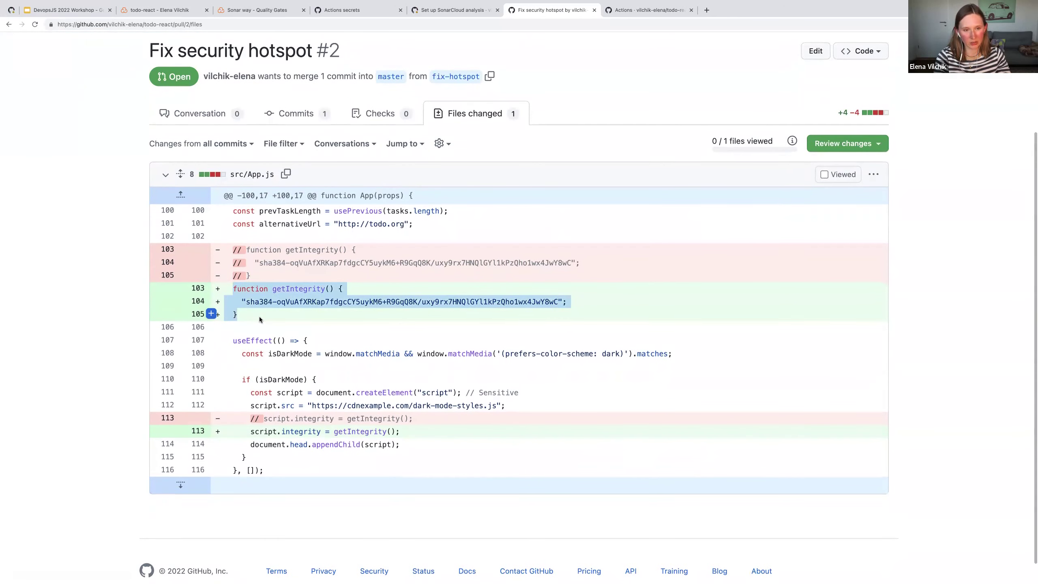
{"action": "left_click", "coordinate": [260, 319]}
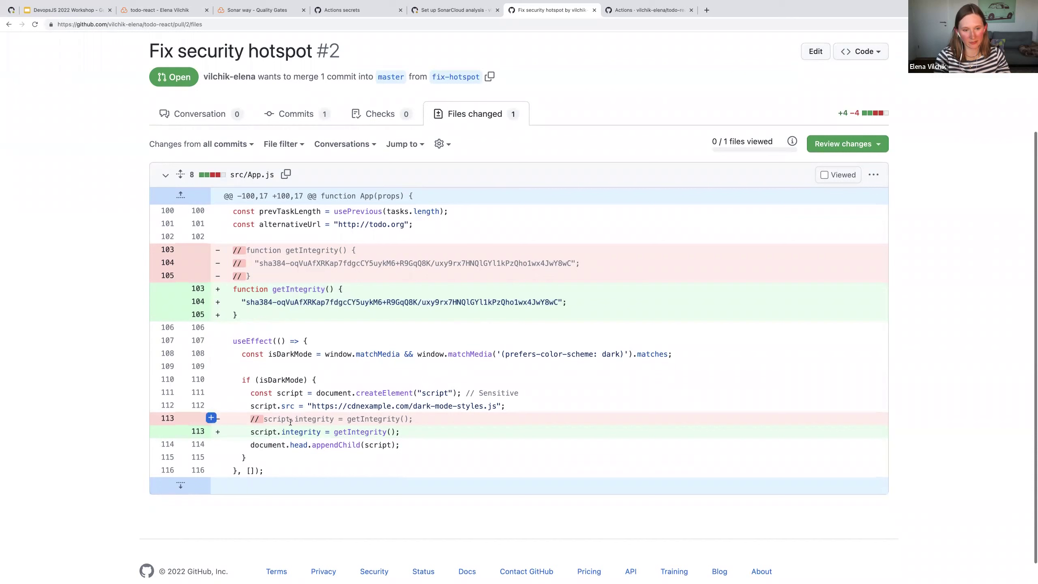
{"action": "left_click_drag", "start_coordinate": [400, 432], "coordinate": [331, 432]}
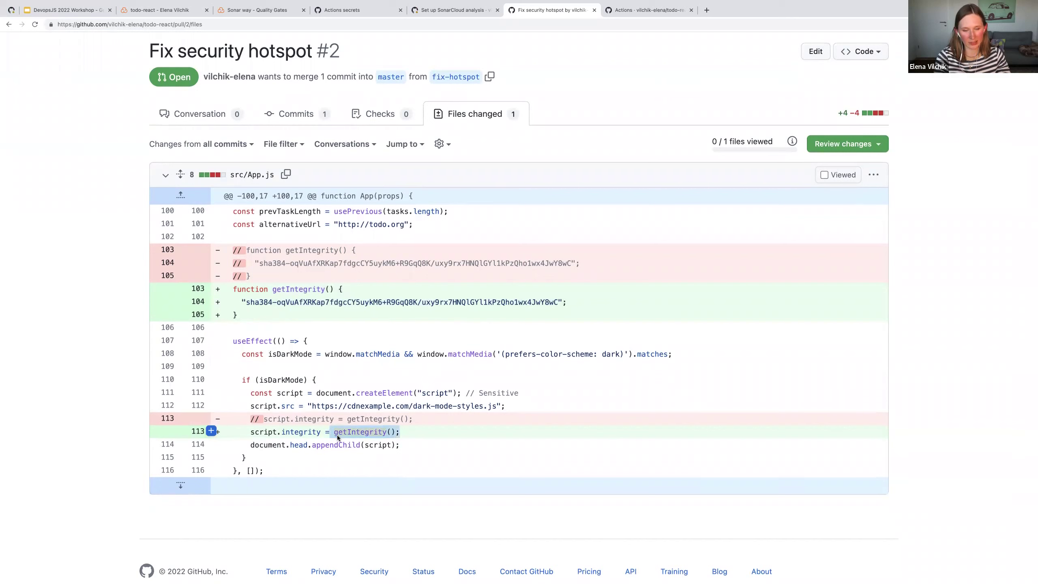
{"action": "left_click", "coordinate": [347, 436]}
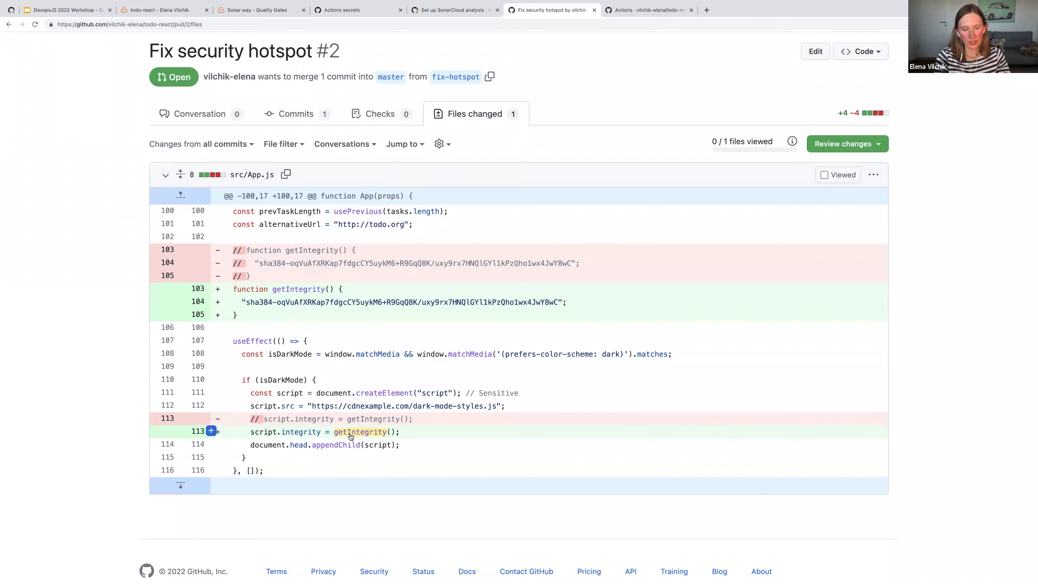
{"action": "scroll", "coordinate": [413, 363], "scroll_direction": "down", "scroll_amount": 1}
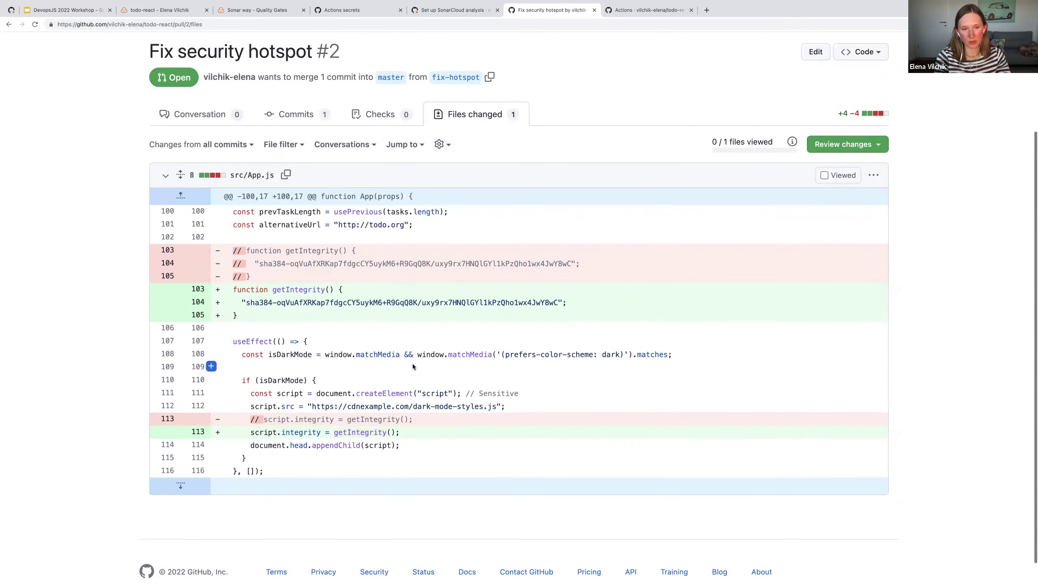
Return to the pull request's conversation, reload it, and compare its check status with the Actions workflow runs
{"action": "left_click", "coordinate": [218, 119]}
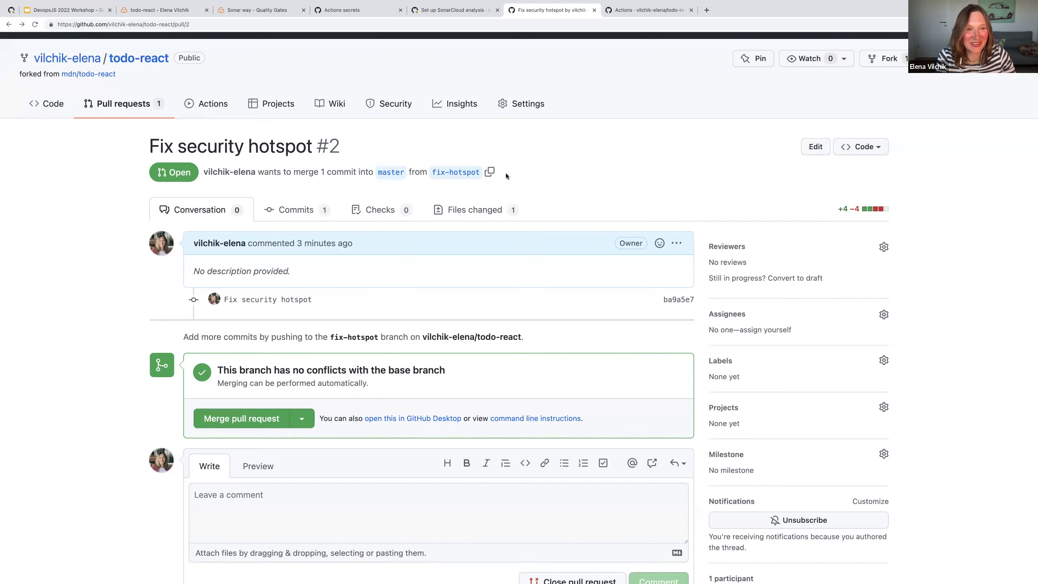
{"action": "left_click", "coordinate": [36, 28]}
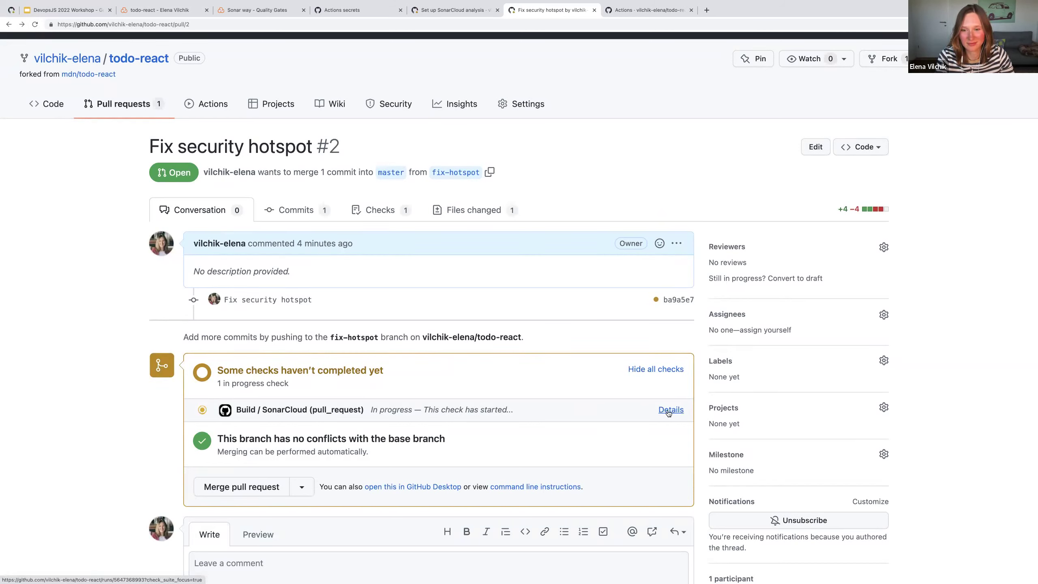
{"action": "left_click", "coordinate": [648, 10]}
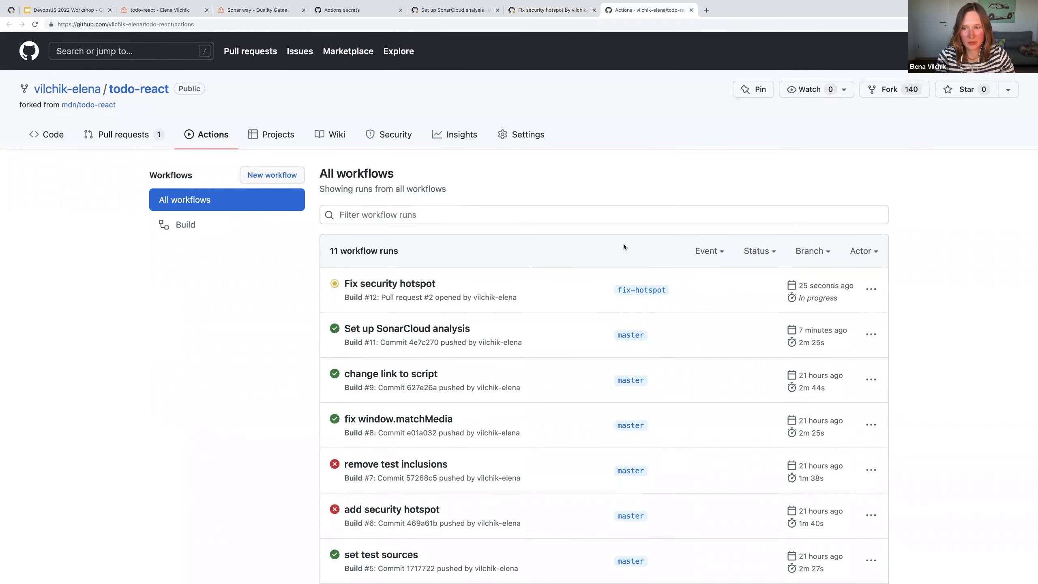
{"action": "left_click", "coordinate": [524, 13]}
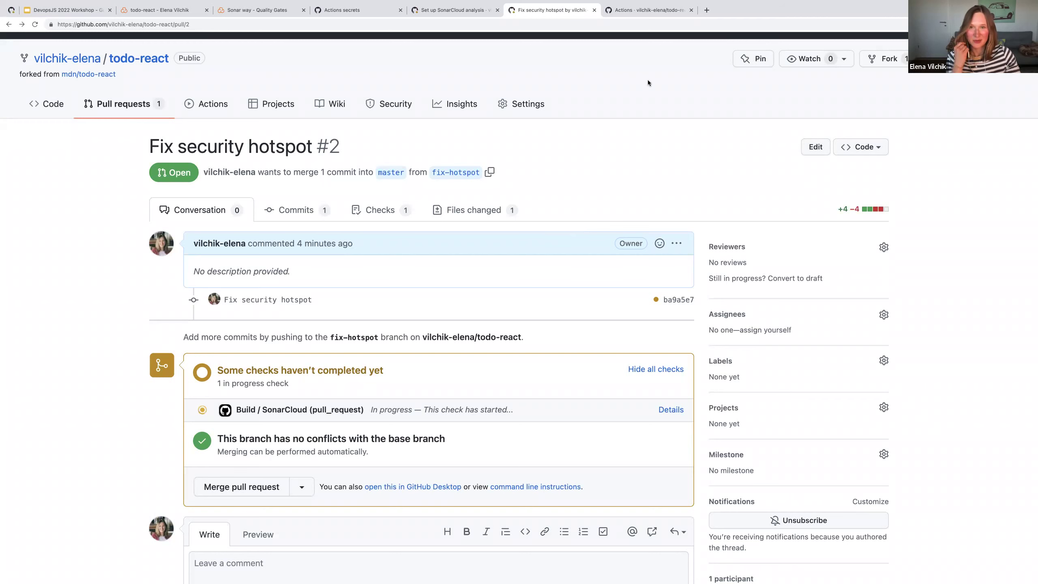
{"action": "left_click", "coordinate": [623, 13]}
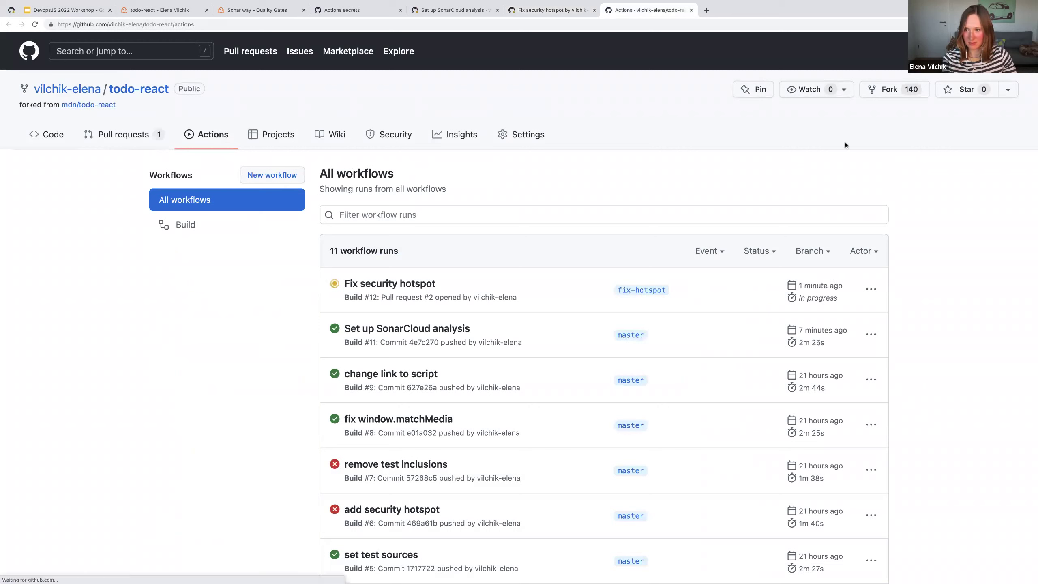
{"action": "left_click", "coordinate": [544, 16]}
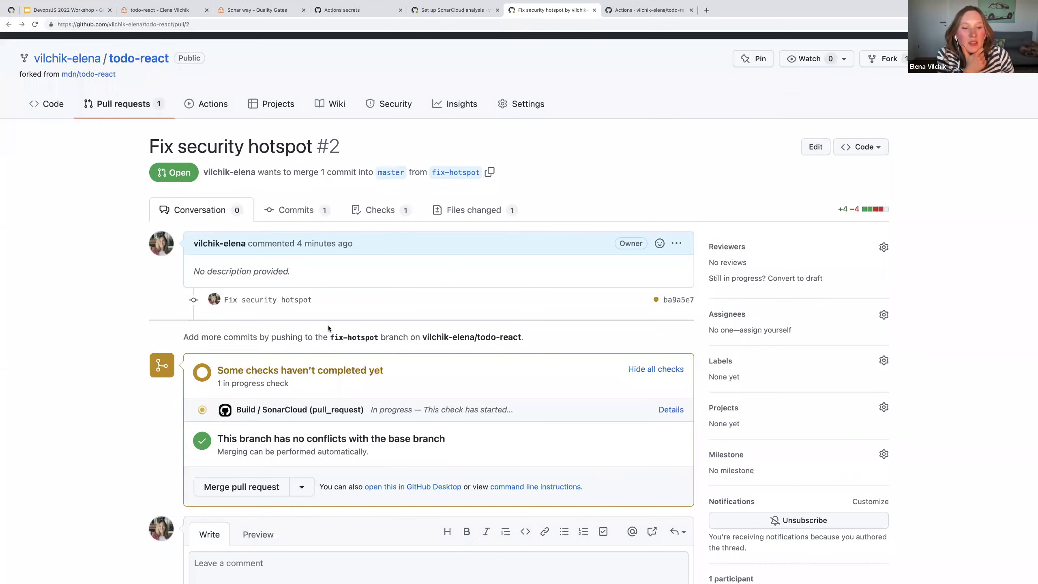
Switch to SonarCloud, close the Quality Gates tab, and view todo-react's analyzed pull requests and branches
{"action": "left_click", "coordinate": [237, 11]}
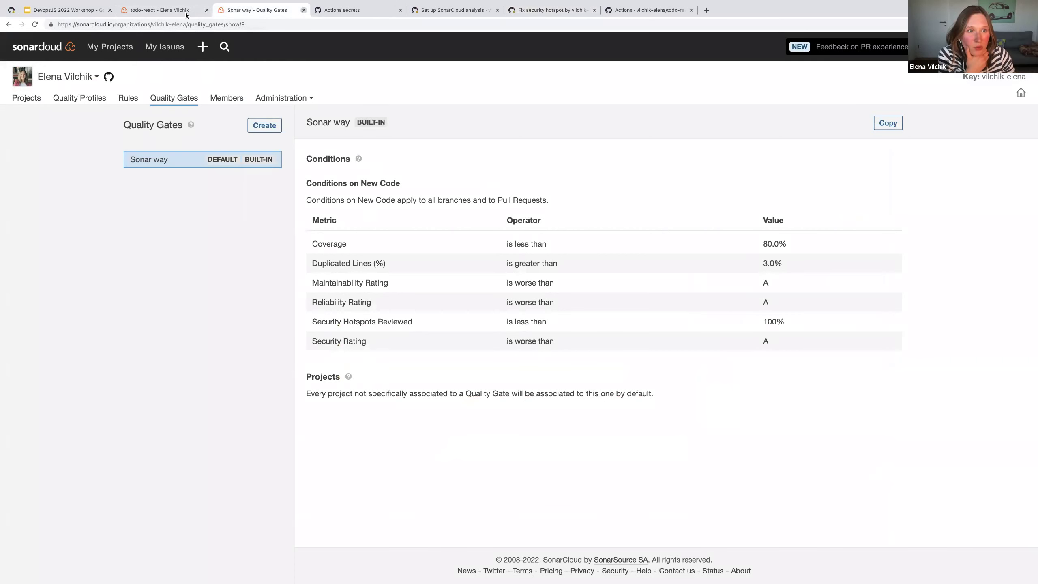
{"action": "left_click", "coordinate": [304, 10]}
{"action": "left_click", "coordinate": [87, 203]}
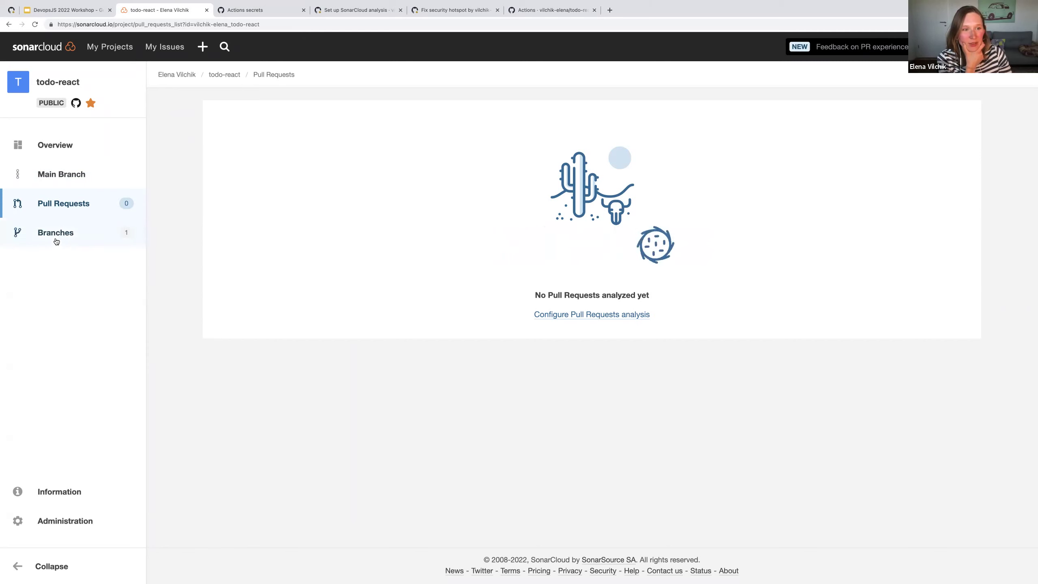
{"action": "left_click", "coordinate": [81, 237]}
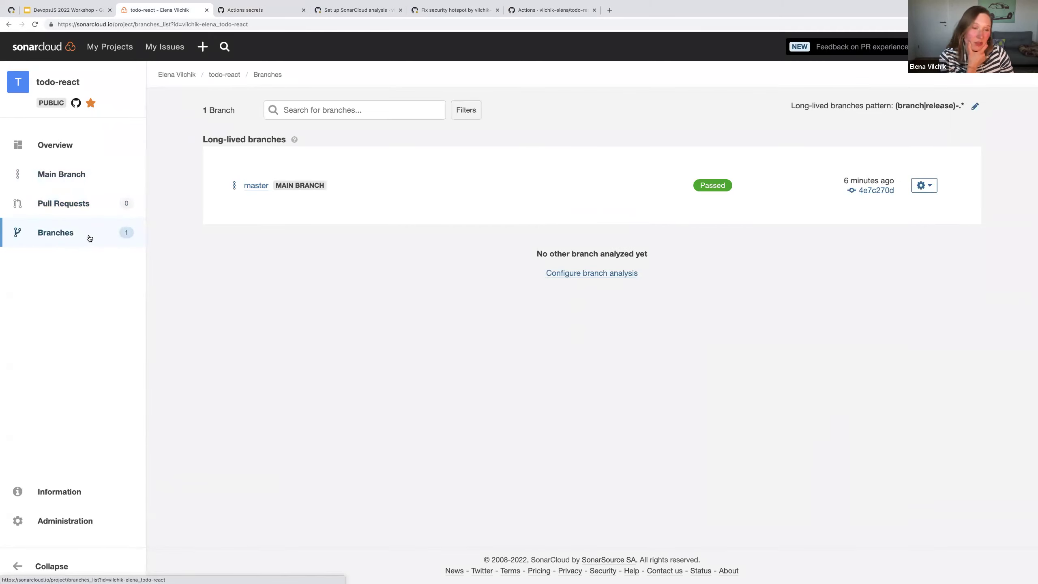
Go back to GitHub Actions, refresh the workflow runs, and open the "Fix security hotspot" build #12 run
{"action": "left_click", "coordinate": [471, 11]}
{"action": "left_click", "coordinate": [529, 11]}
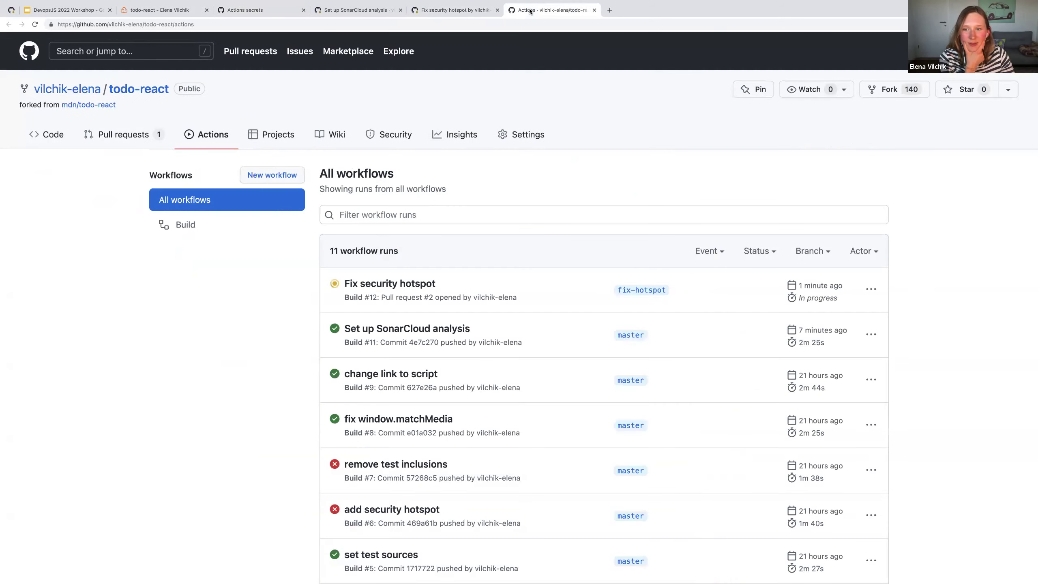
{"action": "key", "text": "super+r"}
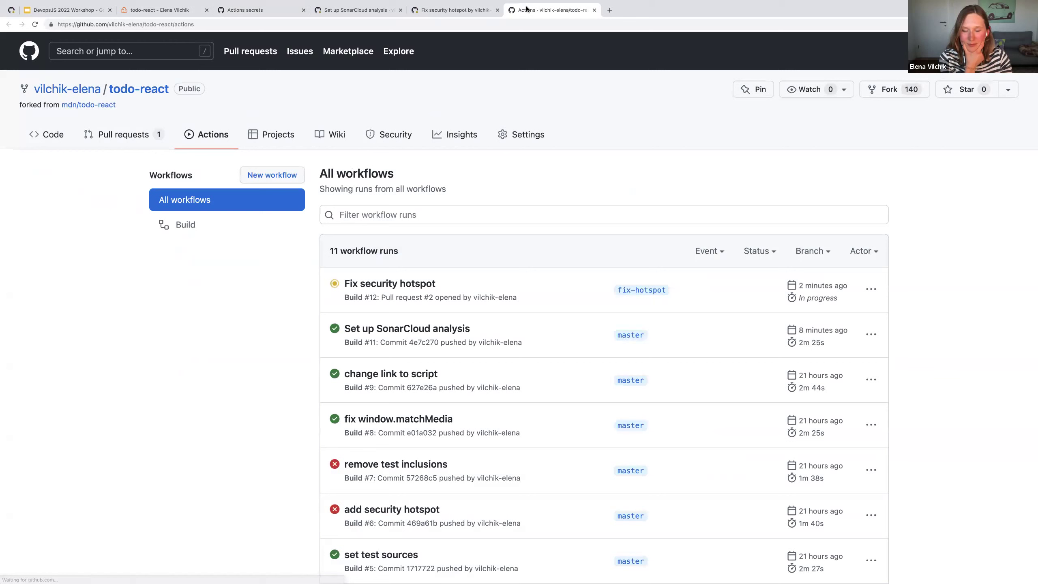
{"action": "left_click", "coordinate": [411, 282]}
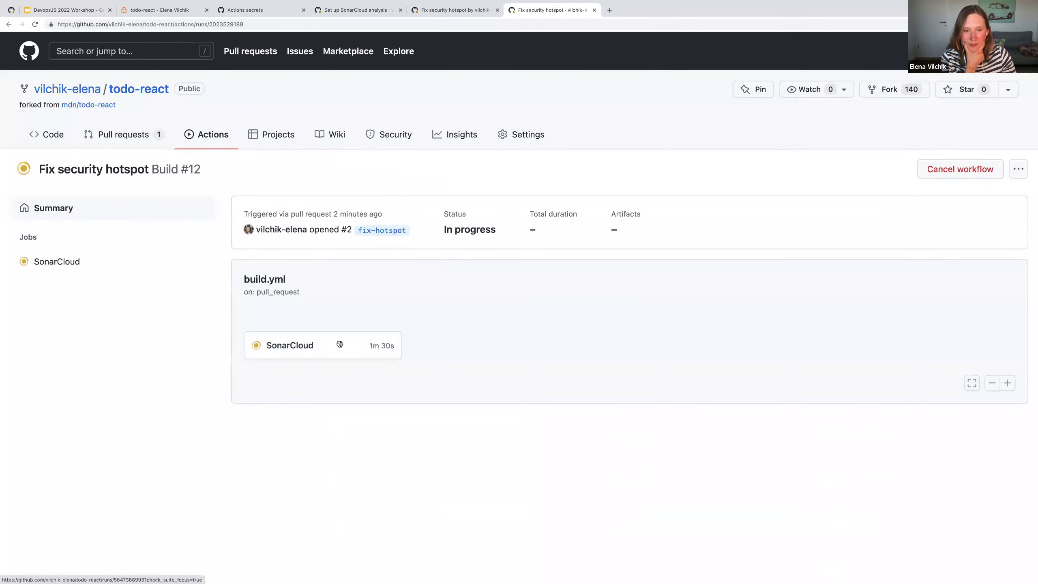
Return to the "Fix security hotspot" pull request and review the status of its checks
{"action": "left_click", "coordinate": [447, 11]}
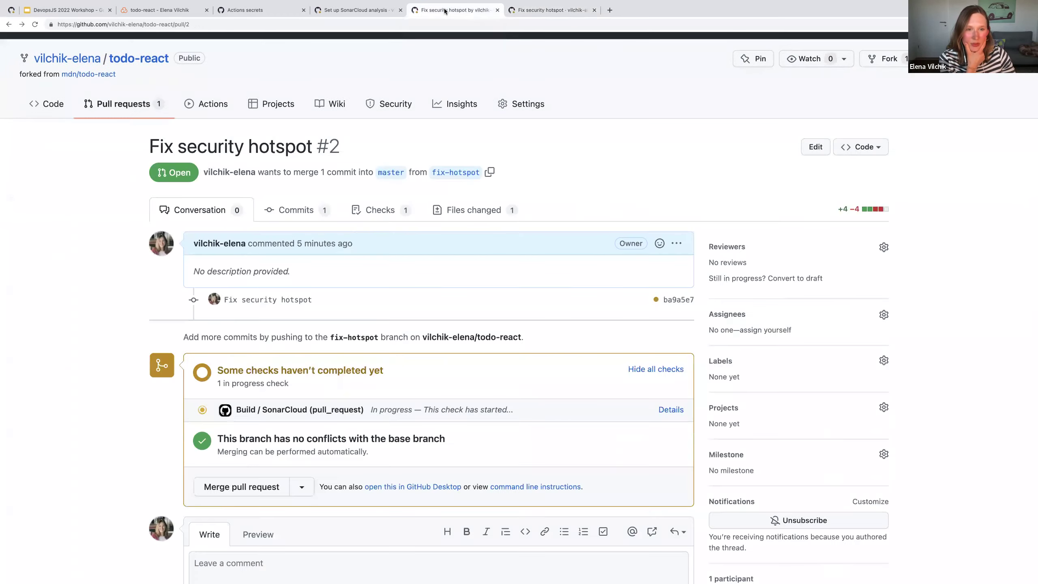
{"action": "scroll", "coordinate": [304, 348], "scroll_direction": "down", "scroll_amount": 1}
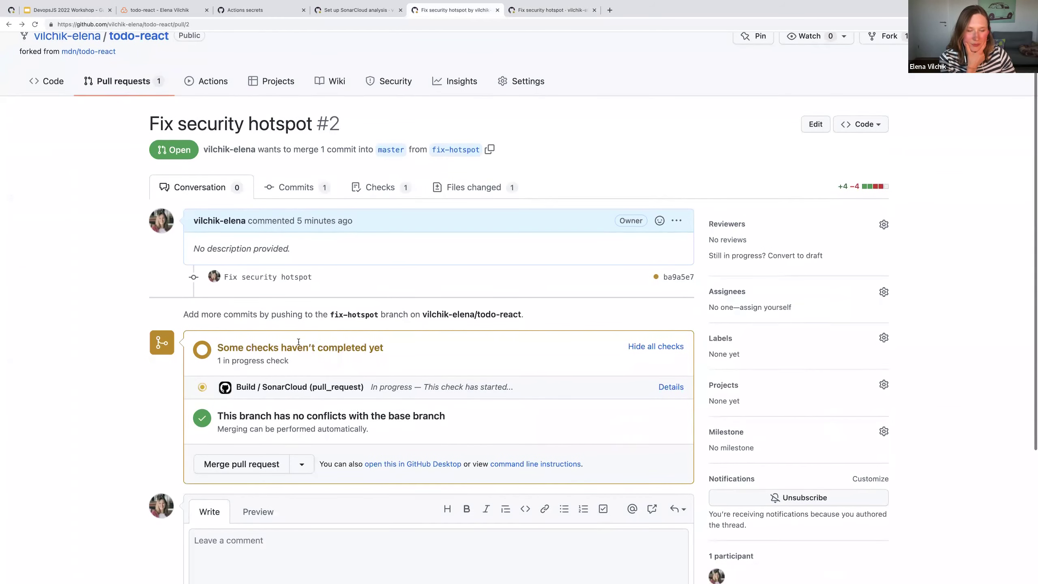
{"action": "scroll", "coordinate": [261, 197], "scroll_direction": "up", "scroll_amount": 2}
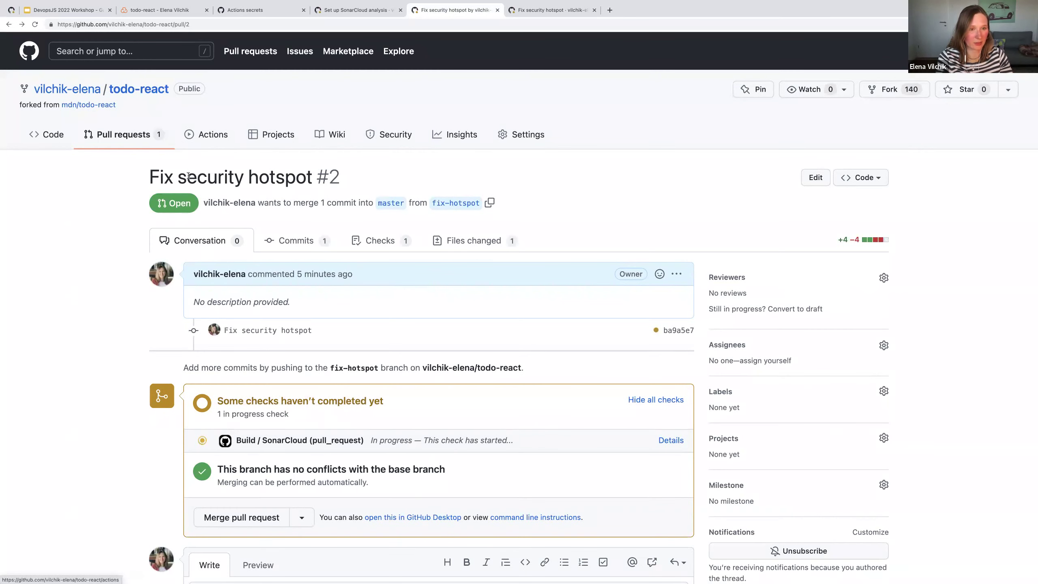
Switch to VS Code and make getIntegrity in App.js return the sha384 string on line 104, then highlight its call on line 113
{"action": "key", "text": "ctrl+Left"}
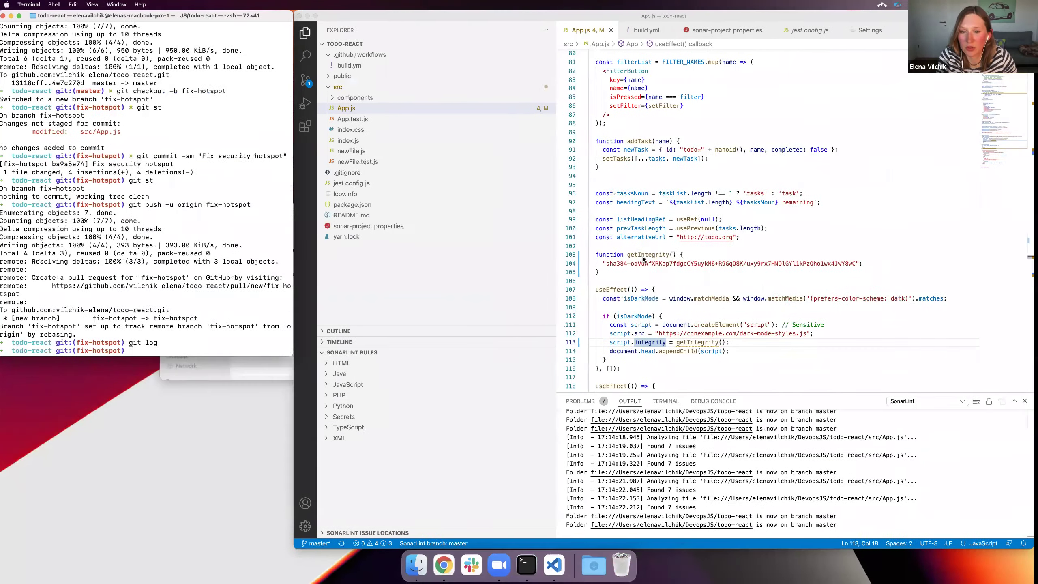
{"action": "left_click", "coordinate": [605, 261]}
{"action": "type", "text": "return"}
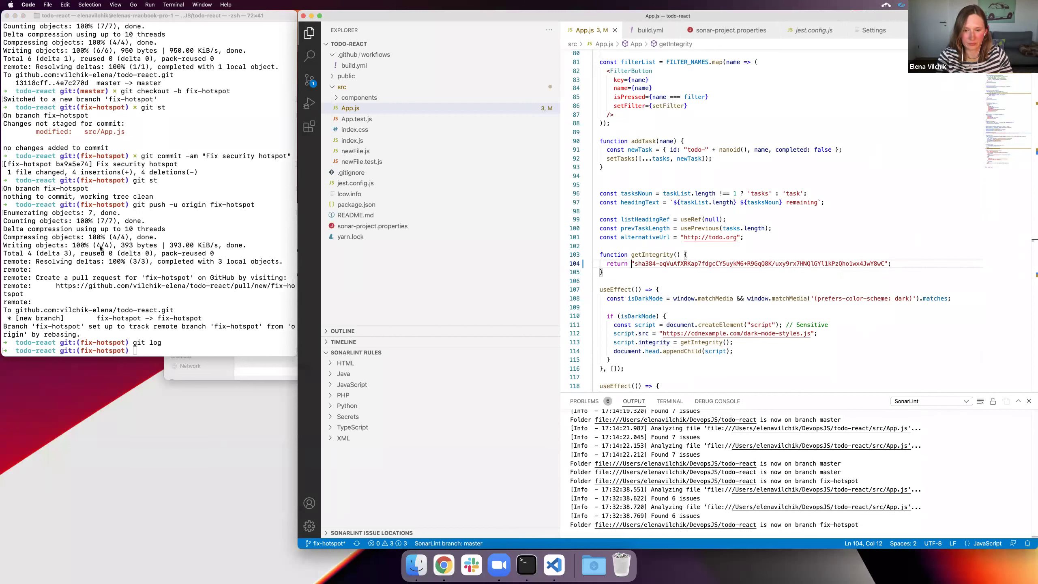
{"action": "double_click", "coordinate": [623, 263]}
{"action": "left_click_drag", "start_coordinate": [735, 342], "coordinate": [611, 342]}
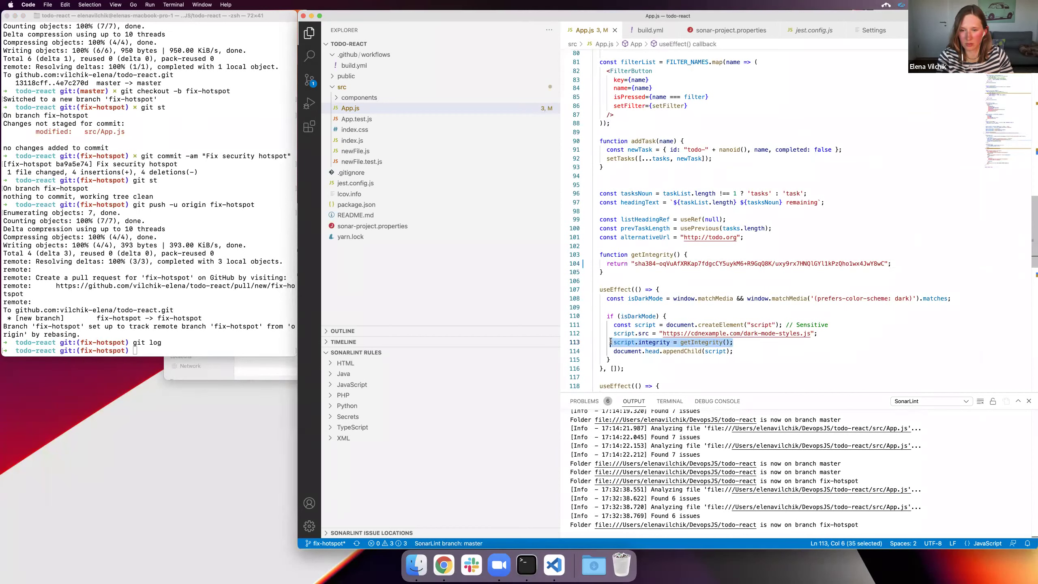
{"action": "left_click", "coordinate": [624, 342]}
In the terminal, check the git status and commit all changes with the message "Return the sha"
{"action": "left_click", "coordinate": [245, 344]}
{"action": "type", "text": "git "}
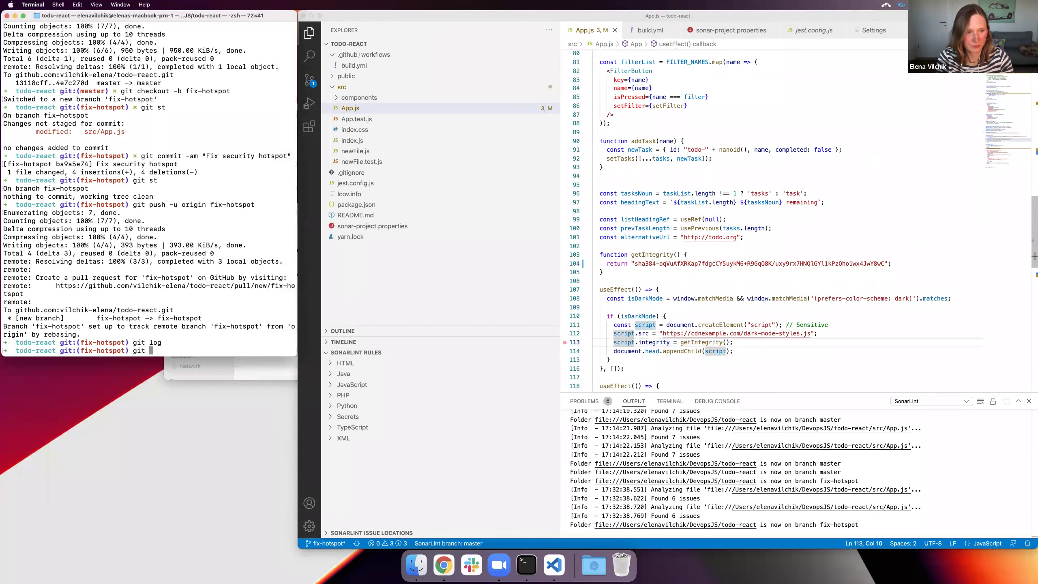
{"action": "type", "text": "st"}
{"action": "key", "text": "Return"}
{"action": "type", "text": "git commit -am \"Fix bug"}
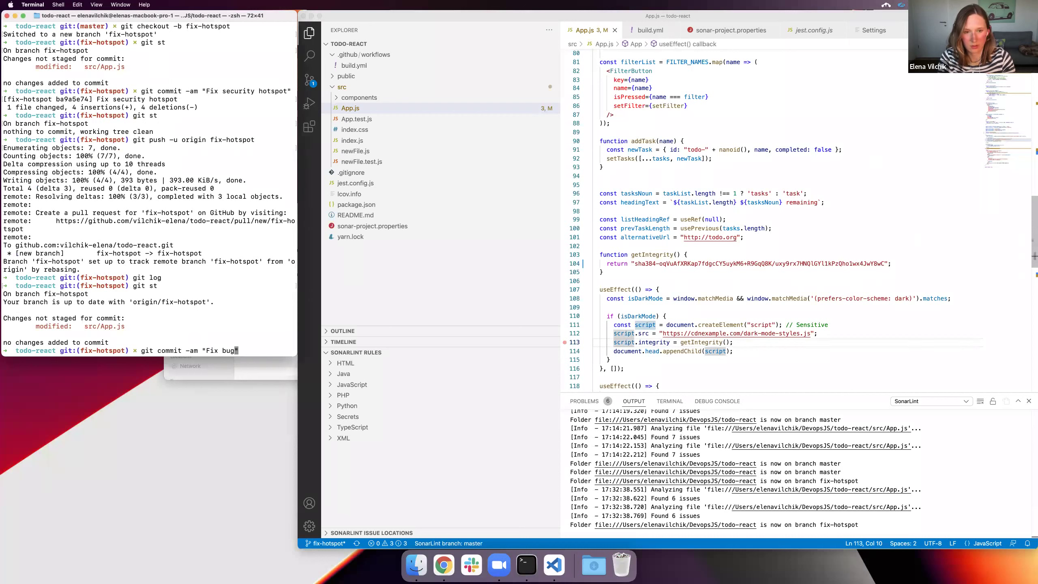
{"action": "key", "text": "BackSpace"}
{"action": "key", "text": "BackSpace"}
{"action": "key", "text": "BackSpace"}
{"action": "key", "text": "BackSpace"}
{"action": "key", "text": "BackSpace"}
{"action": "key", "text": "BackSpace"}
{"action": "key", "text": "BackSpace"}
{"action": "type", "text": "Return the"}
{"action": "type", "text": " sha"}
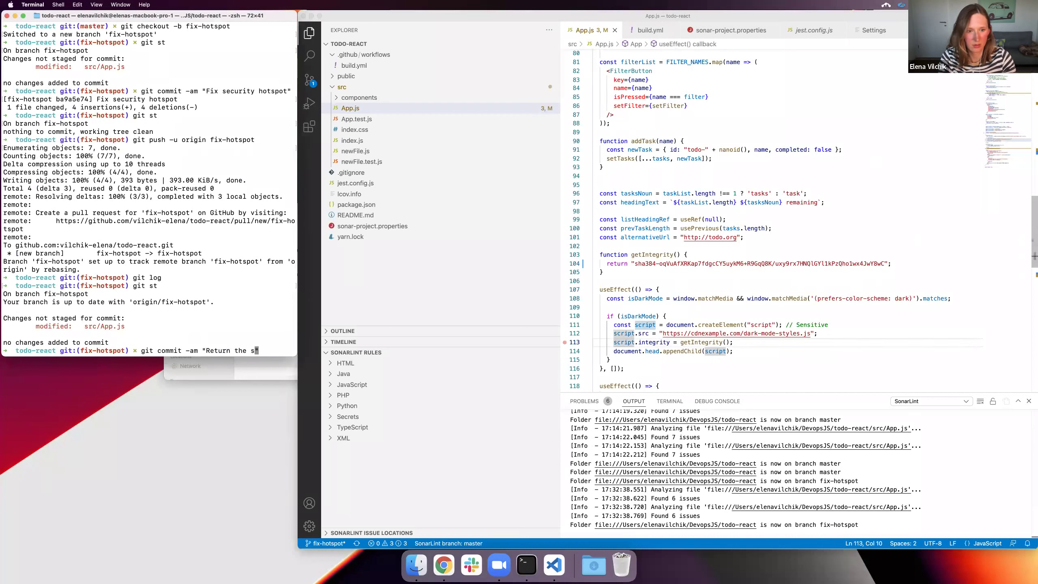
{"action": "key", "text": "Return"}
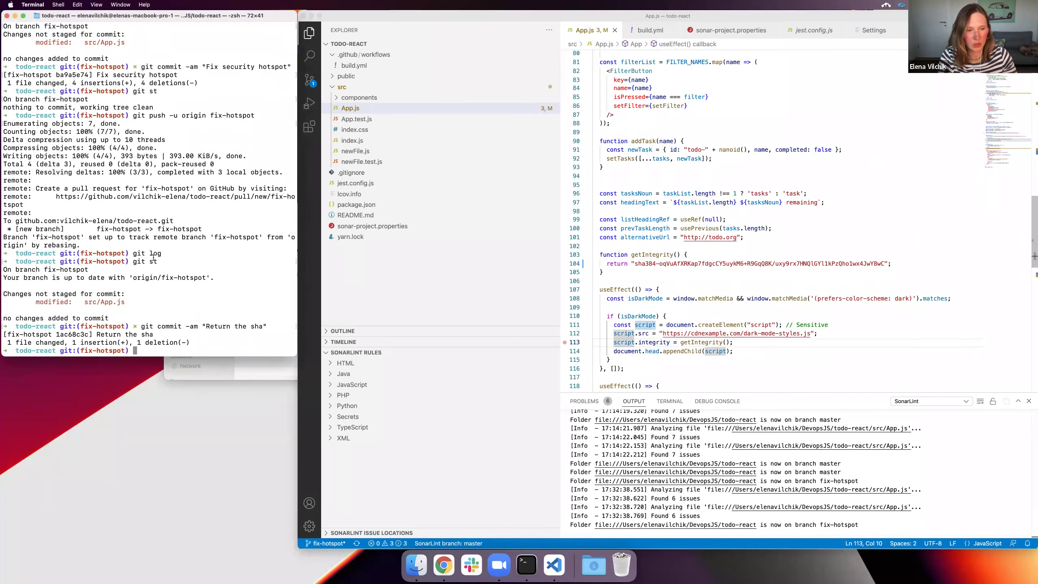
Go back to the browser, check the build #12 run, and review the SonarCloud comment and checks on the pull request
{"action": "key", "text": "ctrl+Right"}
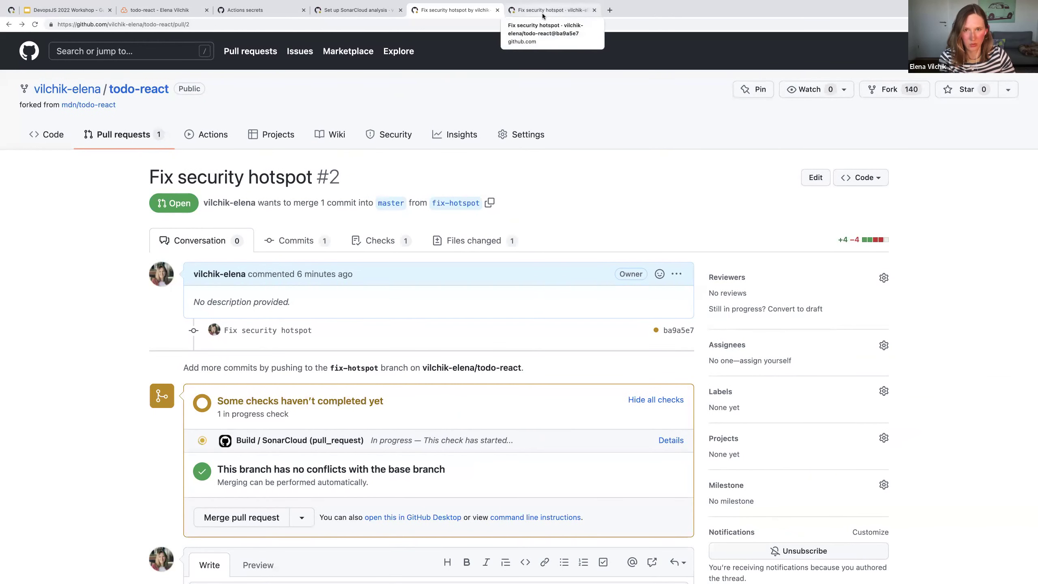
{"action": "left_click", "coordinate": [543, 15]}
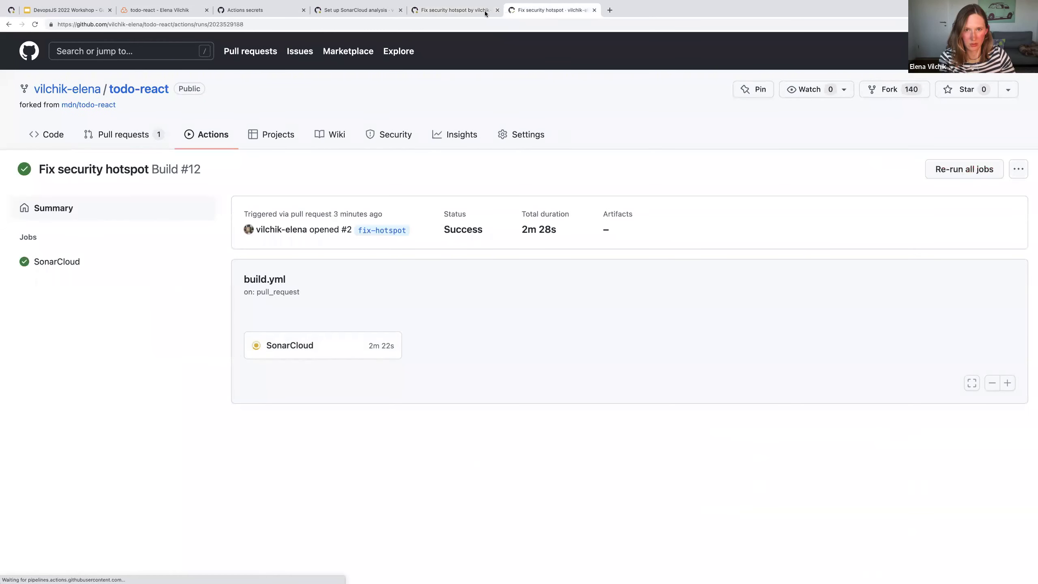
{"action": "left_click", "coordinate": [442, 16]}
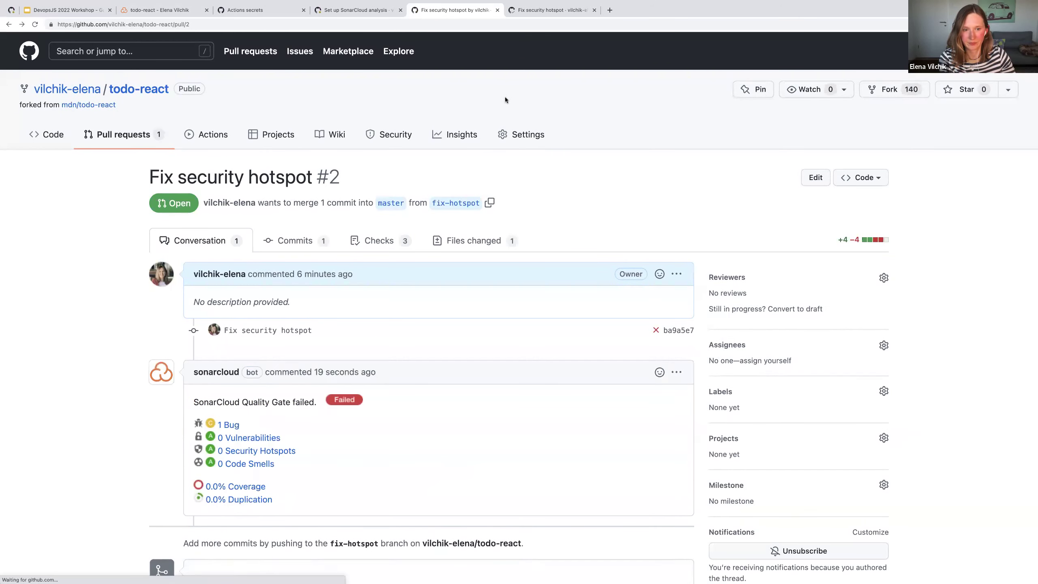
{"action": "scroll", "coordinate": [527, 102], "scroll_direction": "down", "scroll_amount": 5}
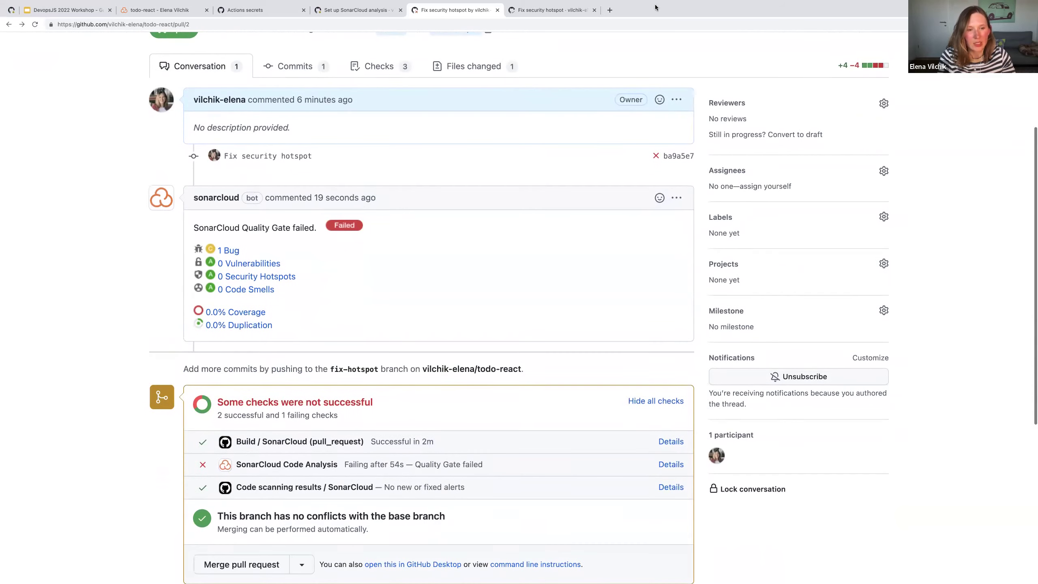
Open the bug reported in the SonarCloud comment, view it in the App.js code, and return to the pull request's checks
{"action": "left_click", "coordinate": [227, 251]}
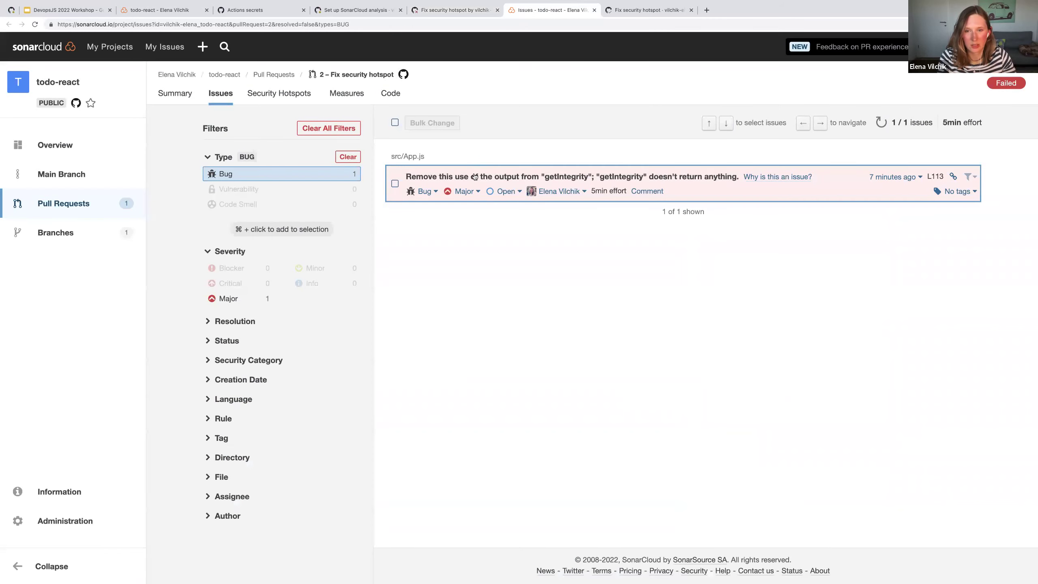
{"action": "left_click", "coordinate": [474, 177]}
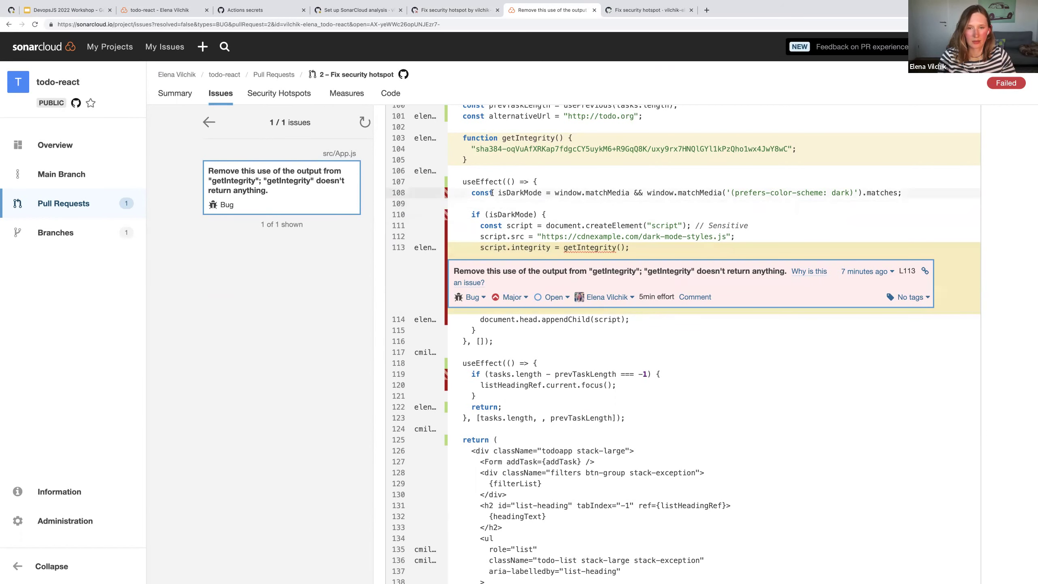
{"action": "key", "text": "ctrl+shift+Tab"}
{"action": "scroll", "coordinate": [380, 203], "scroll_direction": "down", "scroll_amount": 3}
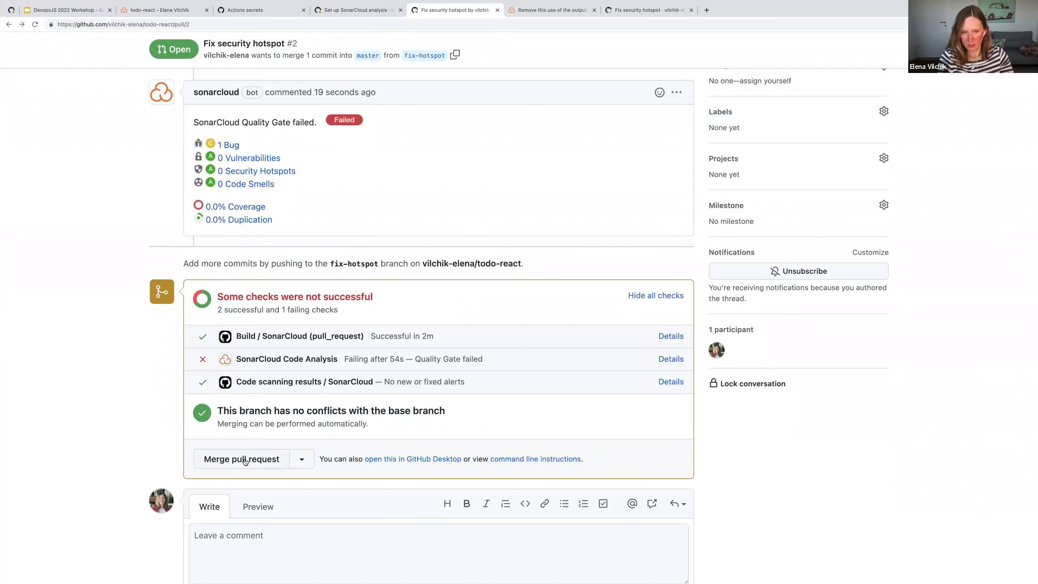
Switch to the terminal and push the new commit on the fix-hotspot branch with git push
{"action": "key", "text": "ctrl+Left"}
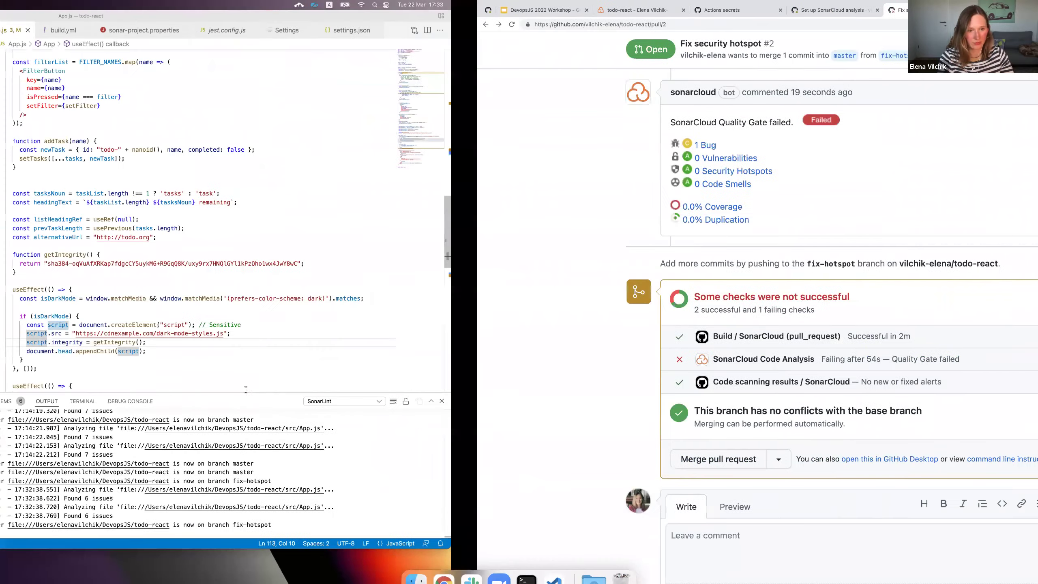
{"action": "type", "text": "gitr"}
{"action": "type", "text": "ush"}
{"action": "key", "text": "Return"}
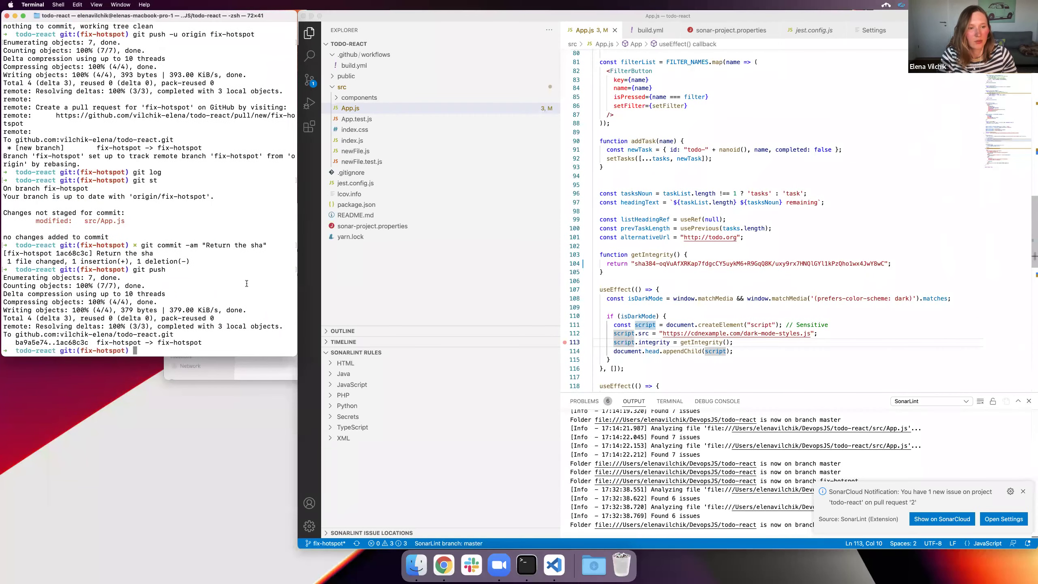
Return to the pull request in the browser and review its conversation and merge status for the pushed commit
{"action": "key", "text": "ctrl+Right"}
{"action": "scroll", "coordinate": [242, 159], "scroll_direction": "up", "scroll_amount": 5}
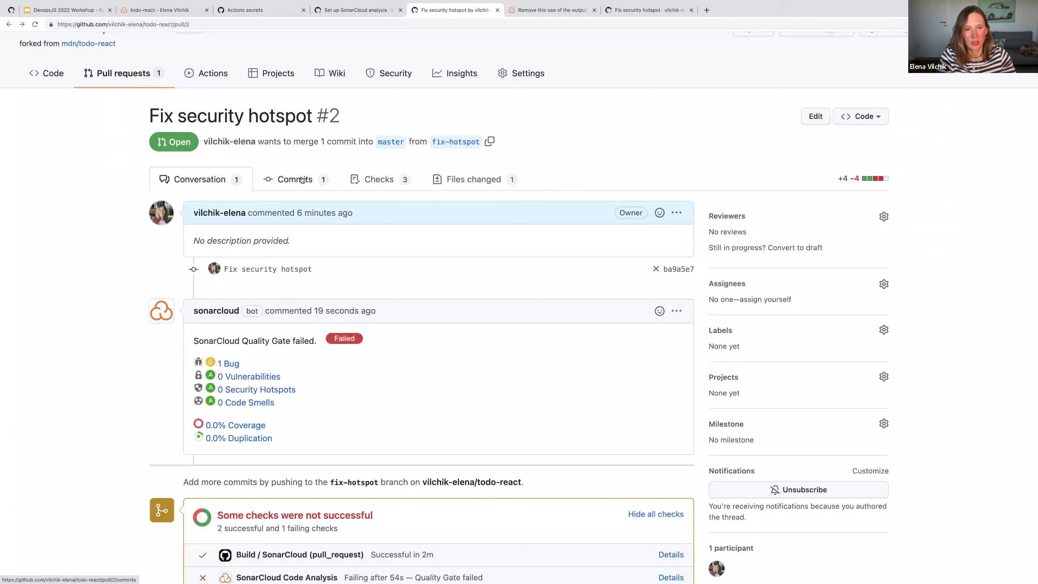
{"action": "left_click", "coordinate": [303, 180]}
{"action": "scroll", "coordinate": [321, 190], "scroll_direction": "down", "scroll_amount": 5}
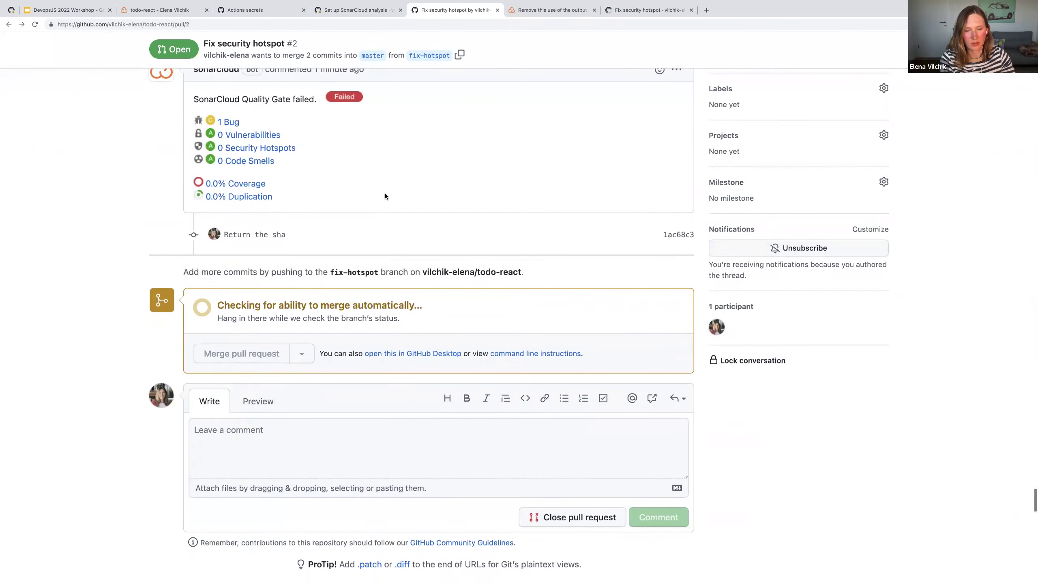
{"action": "scroll", "coordinate": [384, 193], "scroll_direction": "up", "scroll_amount": 6}
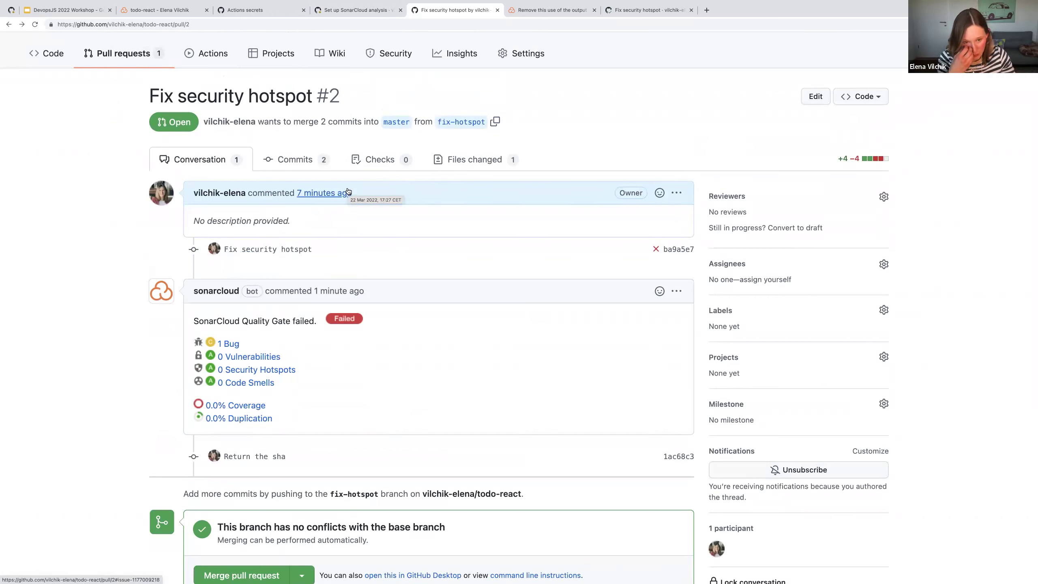
Switch to the terminal and check out the master branch with gco master
{"action": "key", "text": "ctrl+Left"}
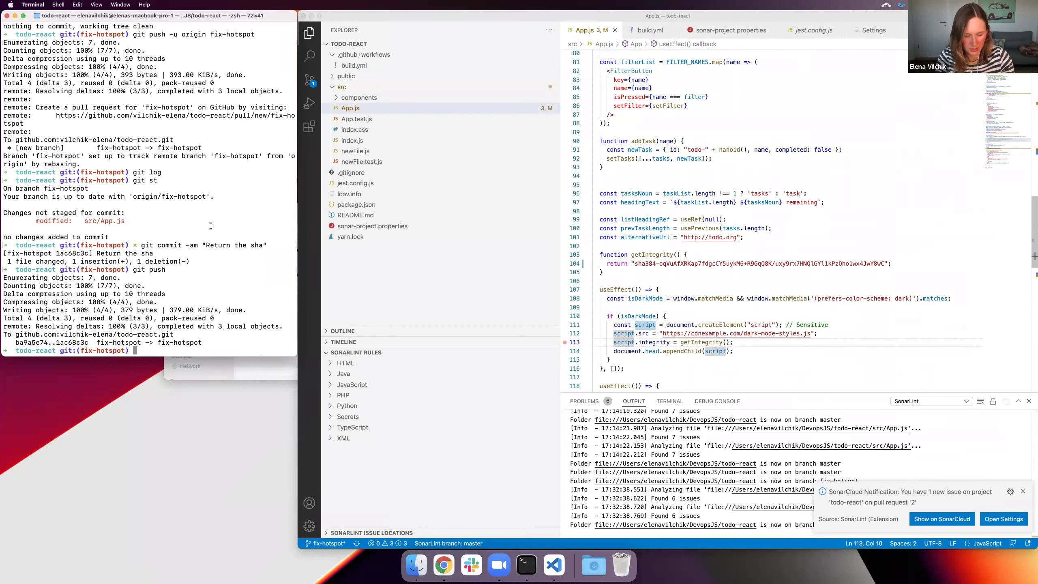
{"action": "type", "text": "gco "}
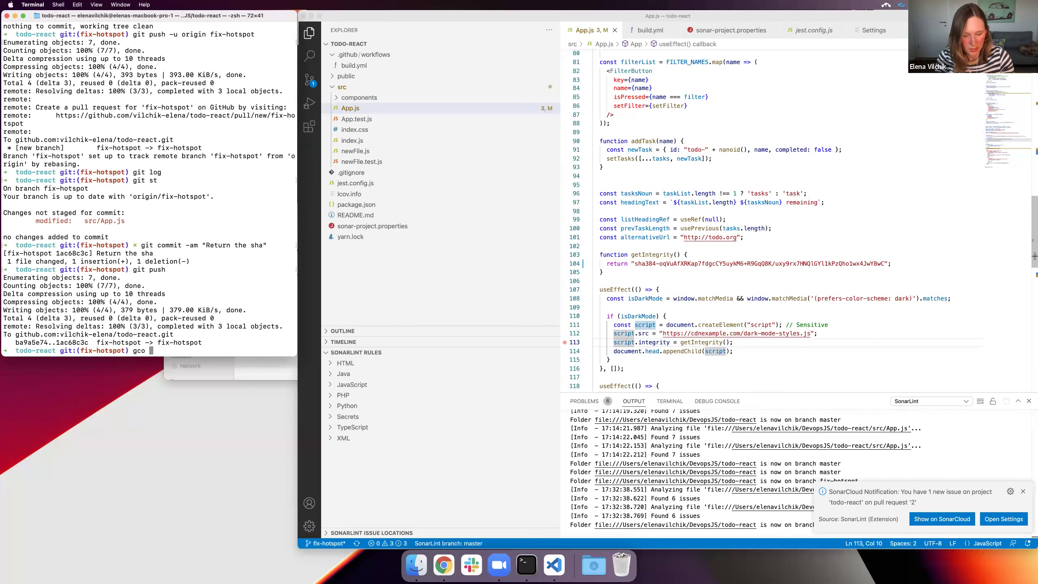
{"action": "type", "text": "master"}
{"action": "key", "text": "Return"}
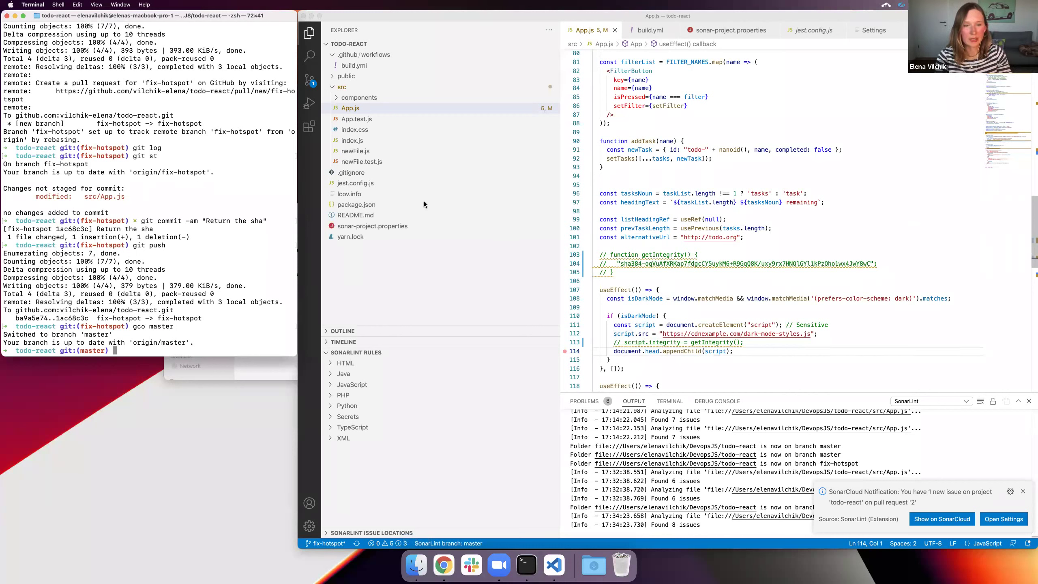
Open src/newFile.js in VS Code and uncomment the entire sort function
{"action": "left_click", "coordinate": [360, 152]}
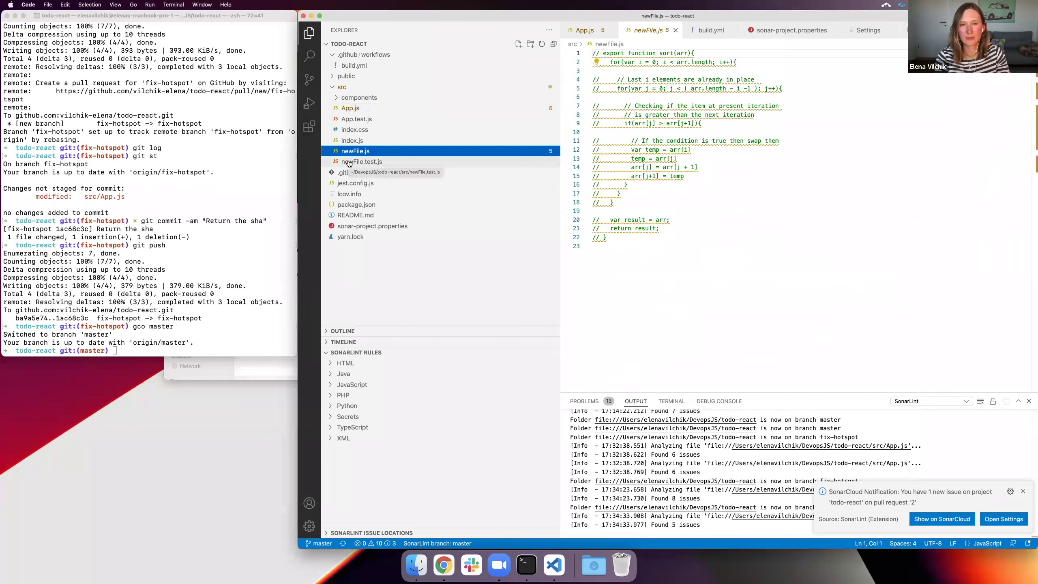
{"action": "left_click", "coordinate": [348, 162]}
{"action": "left_click", "coordinate": [354, 151]}
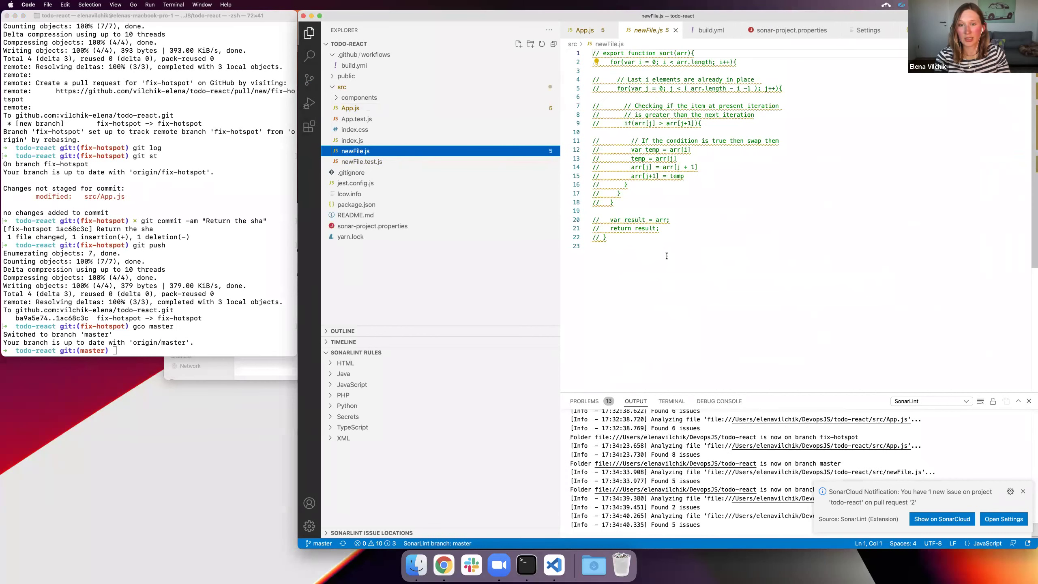
{"action": "left_click_drag", "start_coordinate": [654, 250], "coordinate": [491, 11]}
{"action": "key", "text": "super+slash"}
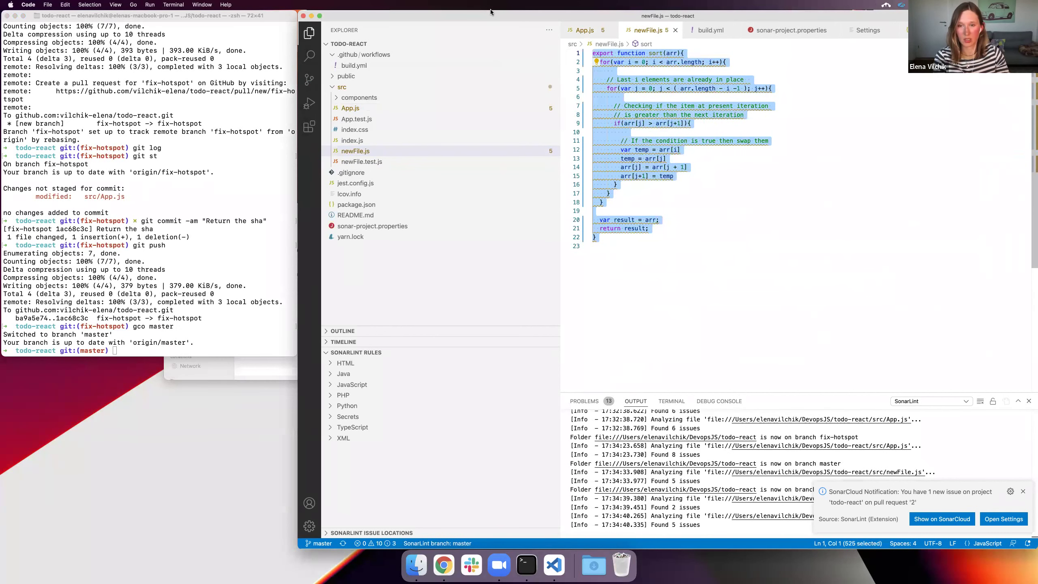
{"action": "left_click", "coordinate": [790, 228]}
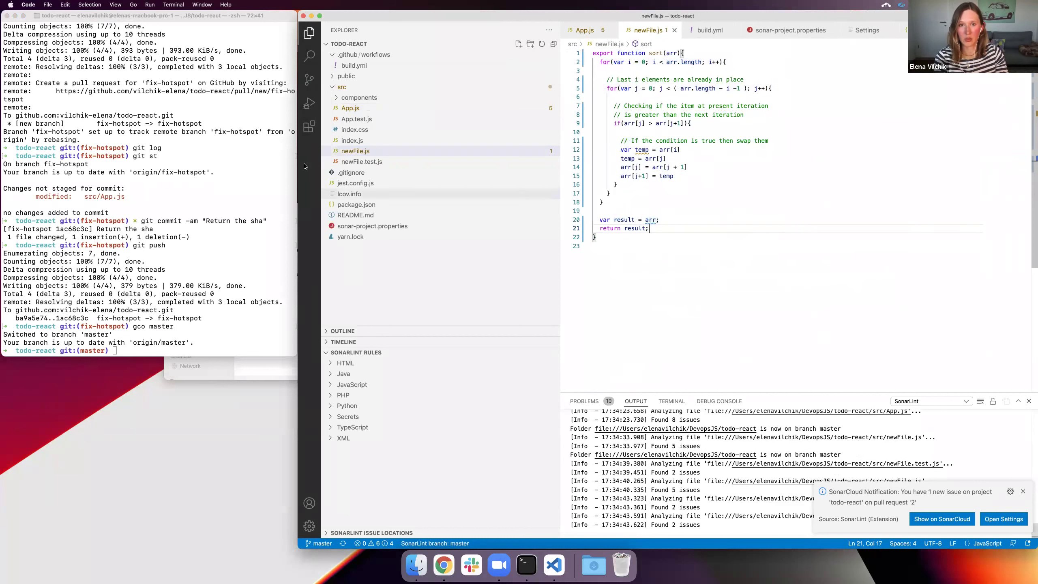
Uncomment the sort import and the expect line in src/newFile.test.js, and bring up the list of SonarLint problems
{"action": "left_click", "coordinate": [354, 162]}
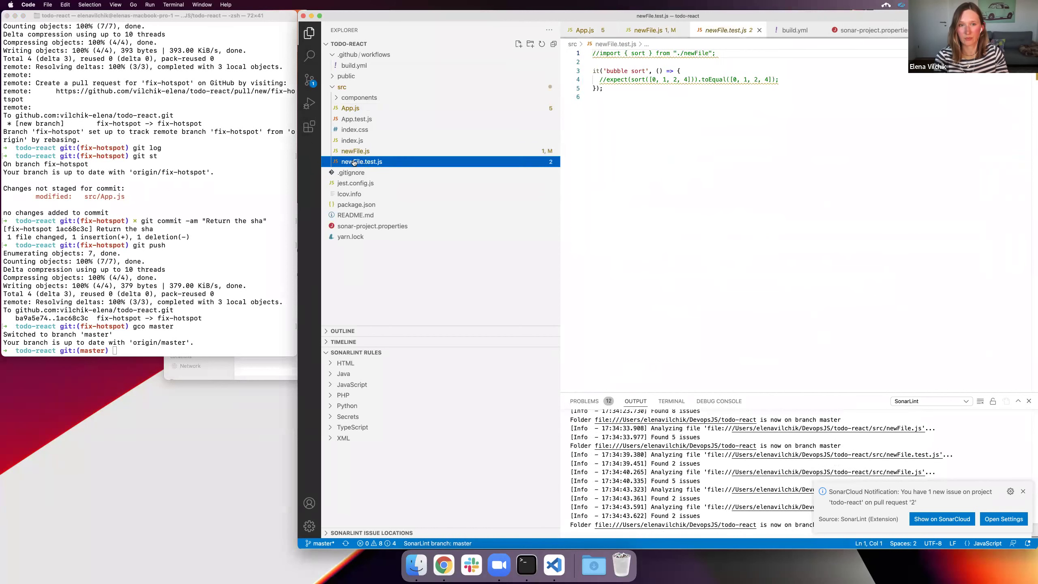
{"action": "left_click", "coordinate": [611, 53]}
{"action": "key", "text": "super+slash"}
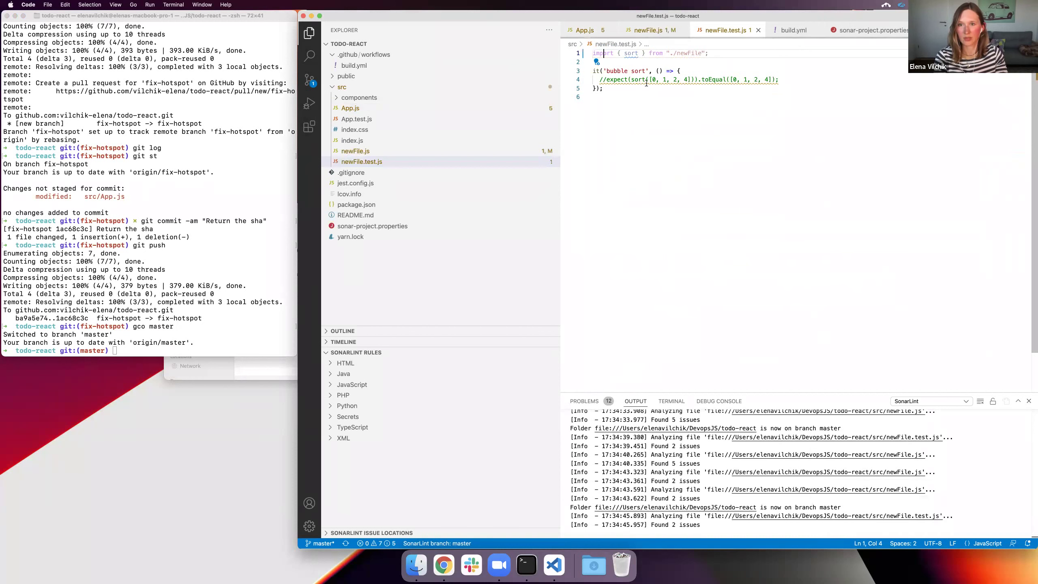
{"action": "left_click", "coordinate": [645, 80]}
{"action": "key", "text": "super+slash"}
{"action": "left_click", "coordinate": [691, 118]}
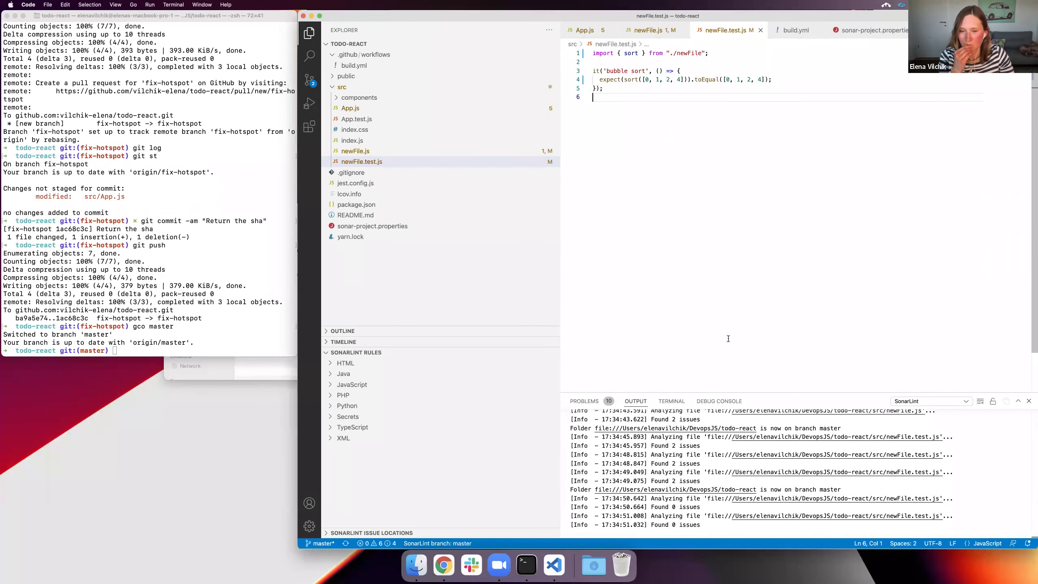
{"action": "left_click", "coordinate": [584, 400]}
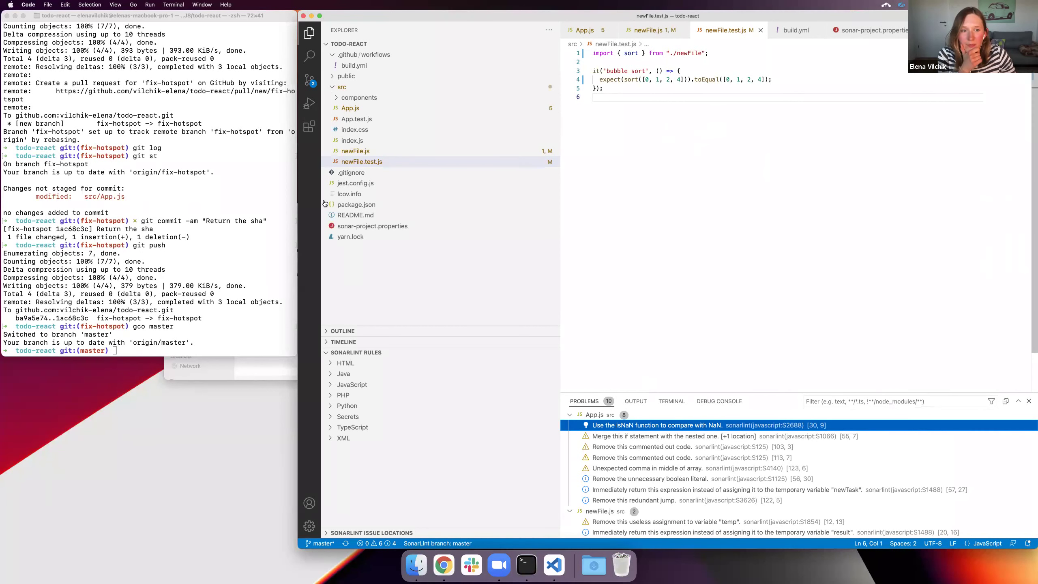
Switch to the terminal, check the git status and write a commit command for all tracked changes with the message "Add new code"
{"action": "key", "text": "super+Tab"}
{"action": "type", "text": "git st"}
{"action": "key", "text": "Return"}
{"action": "type", "text": "git commit -am \""}
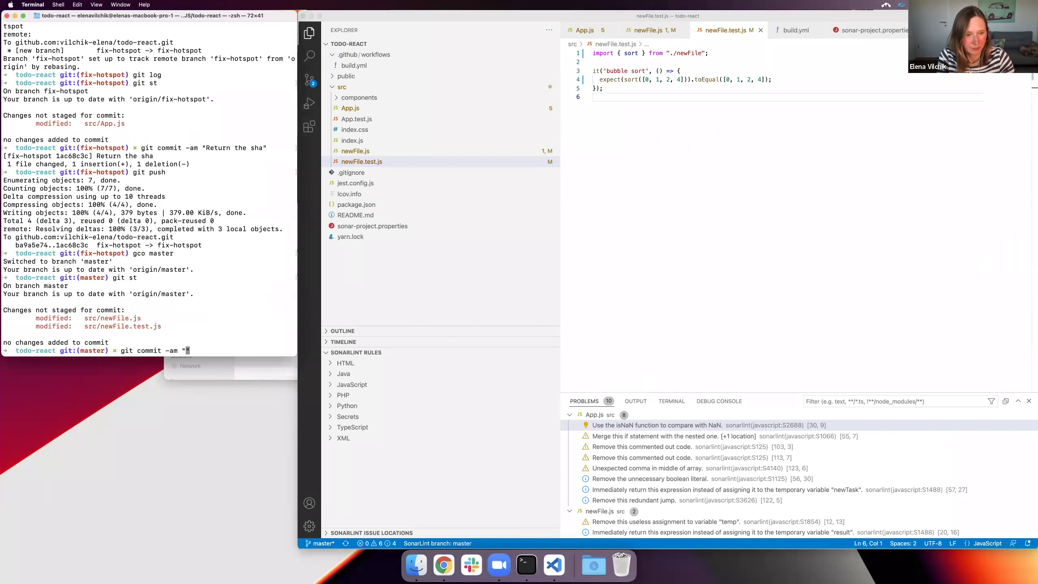
{"action": "type", "text": "Add new code"}
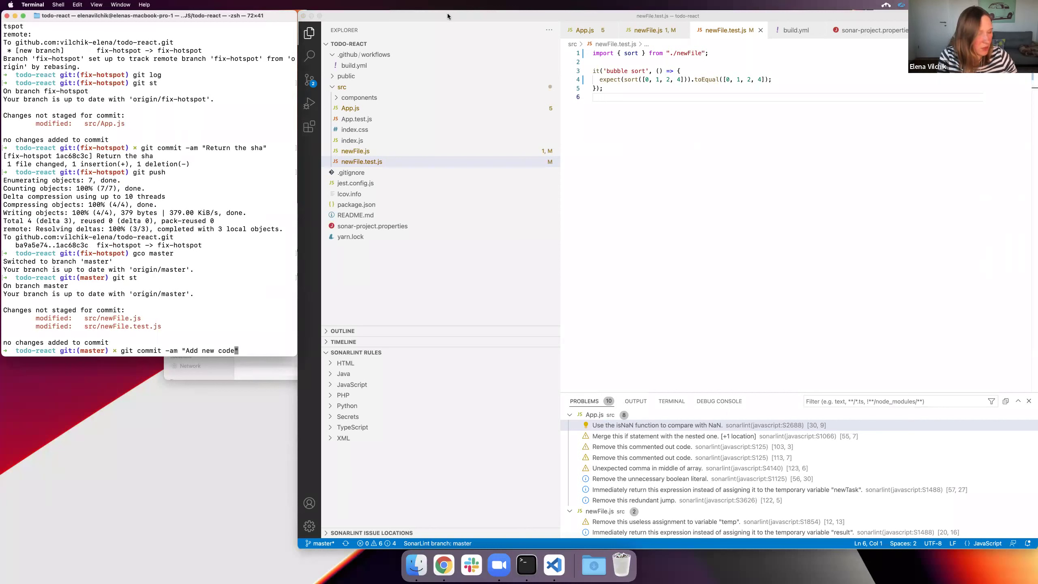
In sonar-project.properties in VS Code, set sonar.projectVersion to 0.2.0 and save the file
{"action": "left_click", "coordinate": [733, 190]}
{"action": "left_click", "coordinate": [871, 30]}
{"action": "key", "text": "Up"}
{"action": "key", "text": "Left"}
{"action": "key", "text": "Left"}
{"action": "key", "text": "Left"}
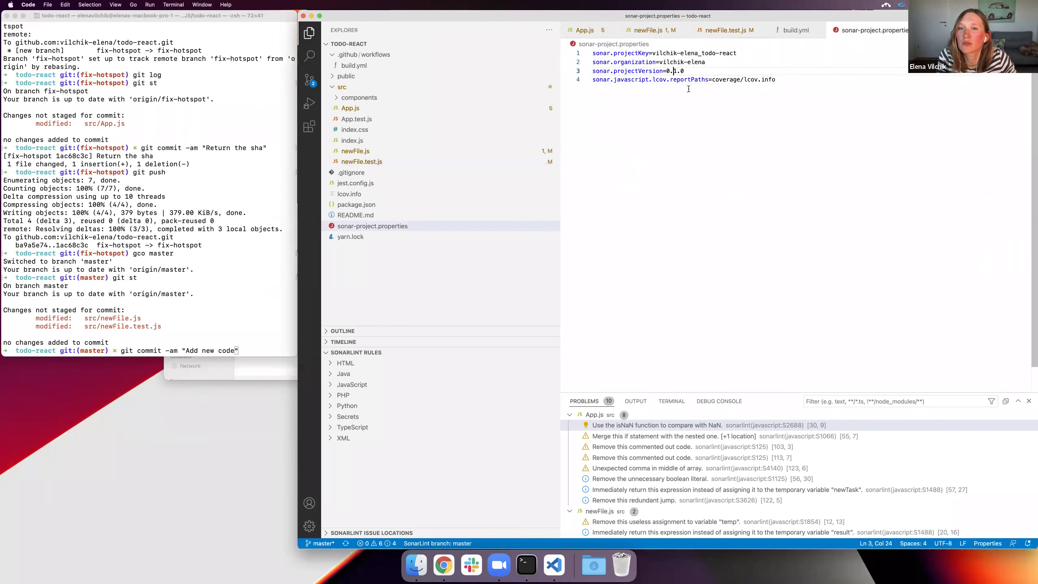
{"action": "key", "text": "BackSpace"}
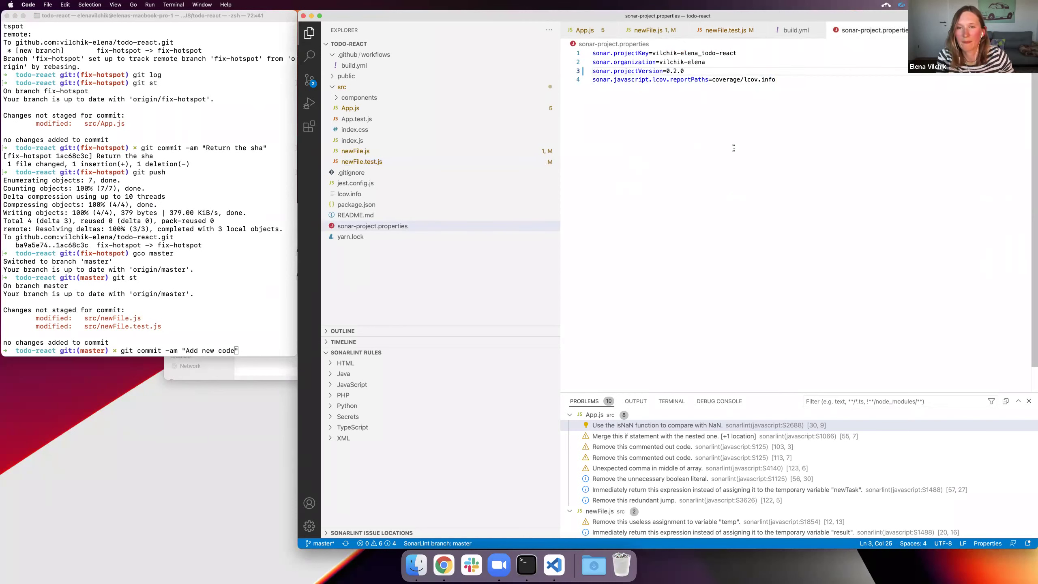
{"action": "key", "text": "super+s"}
{"action": "key", "text": "Up"}
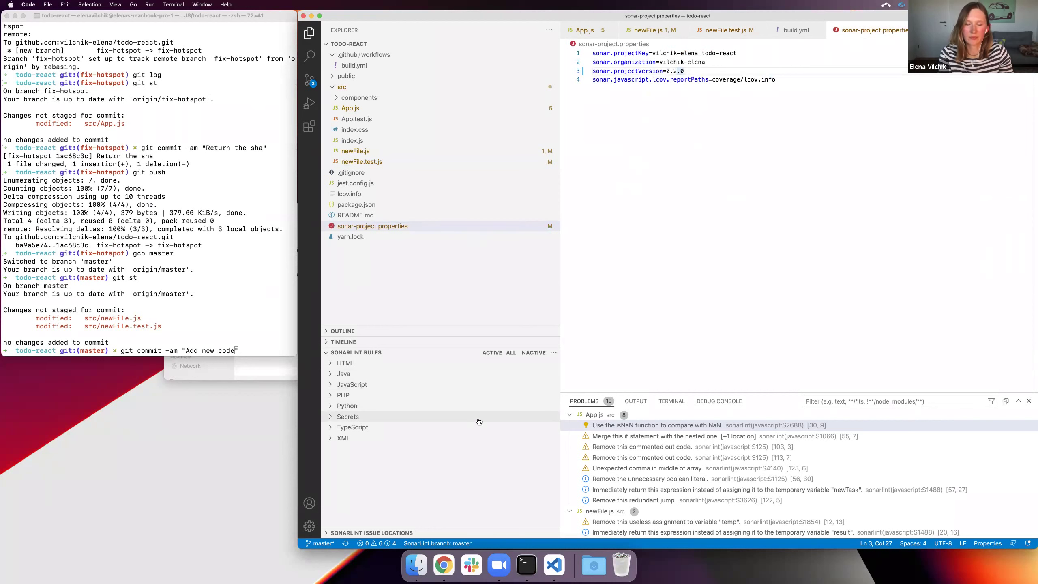
Look over the edited project version line and the changed newFile.js and newFile.test.js files
{"action": "left_click_drag", "start_coordinate": [694, 70], "coordinate": [585, 72]}
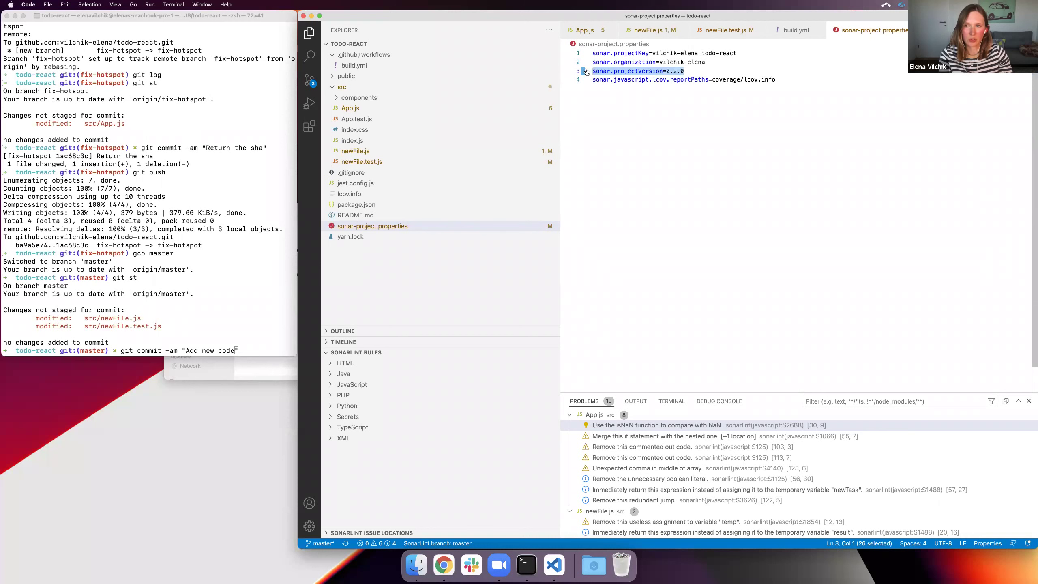
{"action": "double_click", "coordinate": [675, 71]}
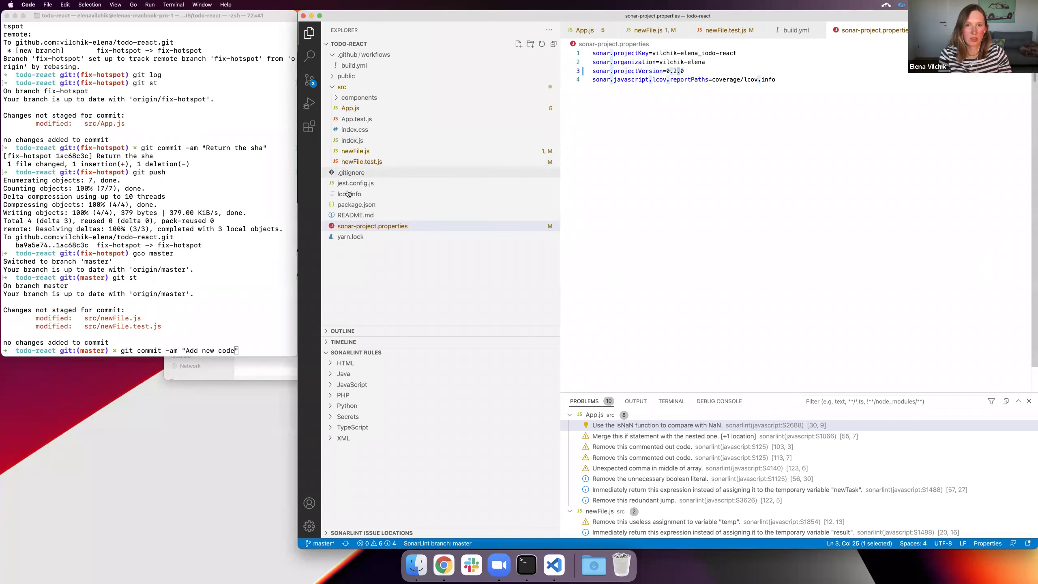
{"action": "left_click", "coordinate": [358, 152]}
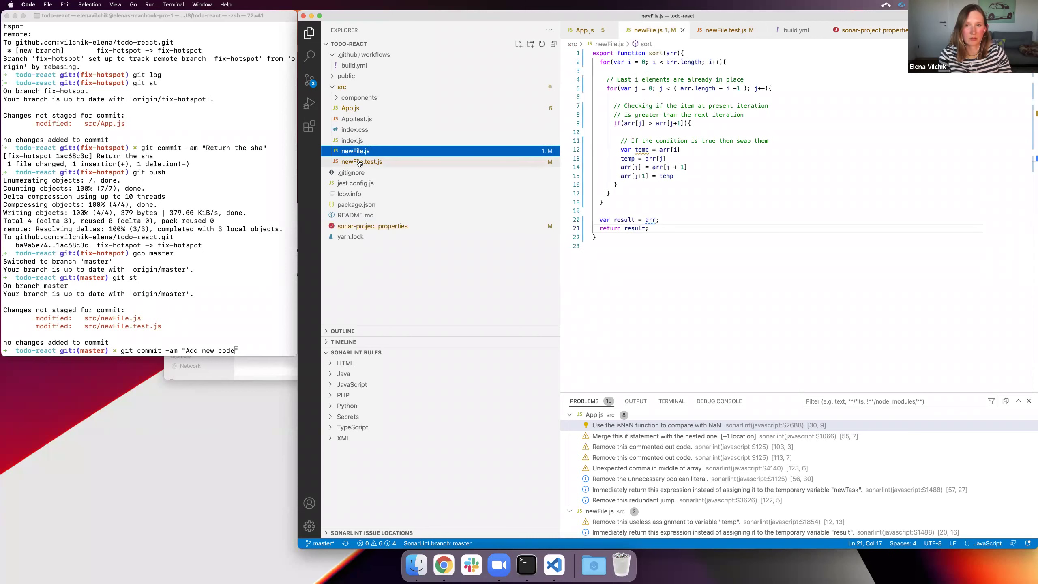
{"action": "left_click", "coordinate": [357, 158]}
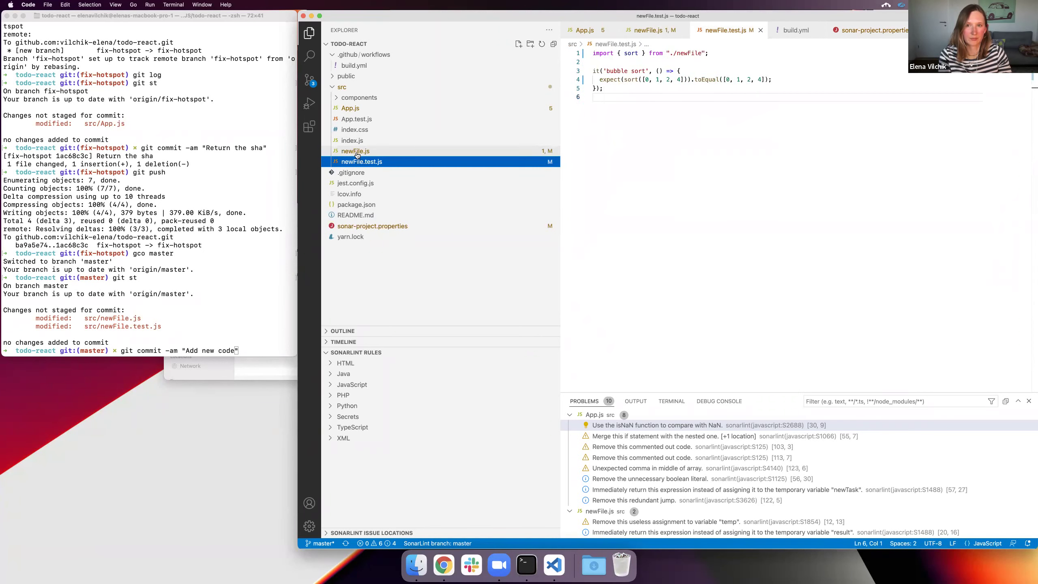
{"action": "left_click", "coordinate": [356, 153]}
Return to the terminal and commit all tracked changes with the message "Add new code"
{"action": "left_click", "coordinate": [175, 202]}
{"action": "type", "text": "git commit -am \"Add new code"}
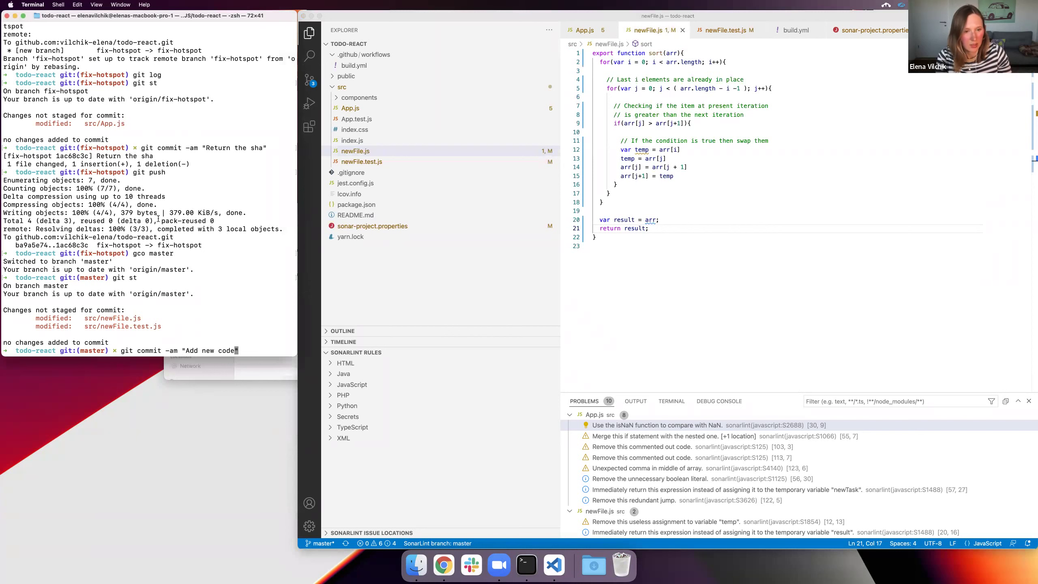
{"action": "type", "text": "\""}
{"action": "key", "text": "Return"}
Check the git status of master and push the commit with git push
{"action": "type", "text": "git t"}
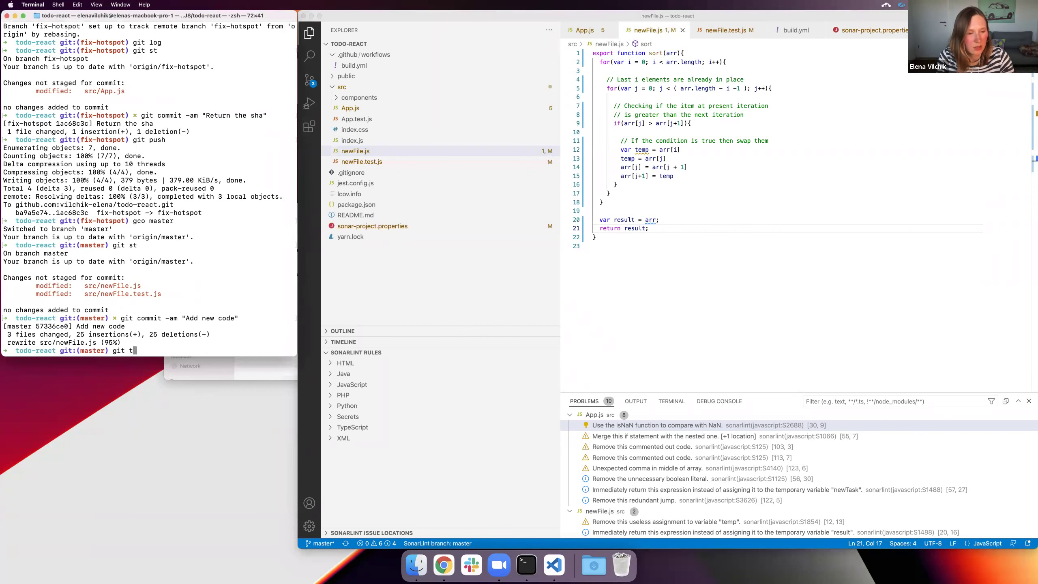
{"action": "key", "text": "BackSpace"}
{"action": "type", "text": "st"}
{"action": "key", "text": "Return"}
{"action": "type", "text": "git push"}
{"action": "key", "text": "Return"}
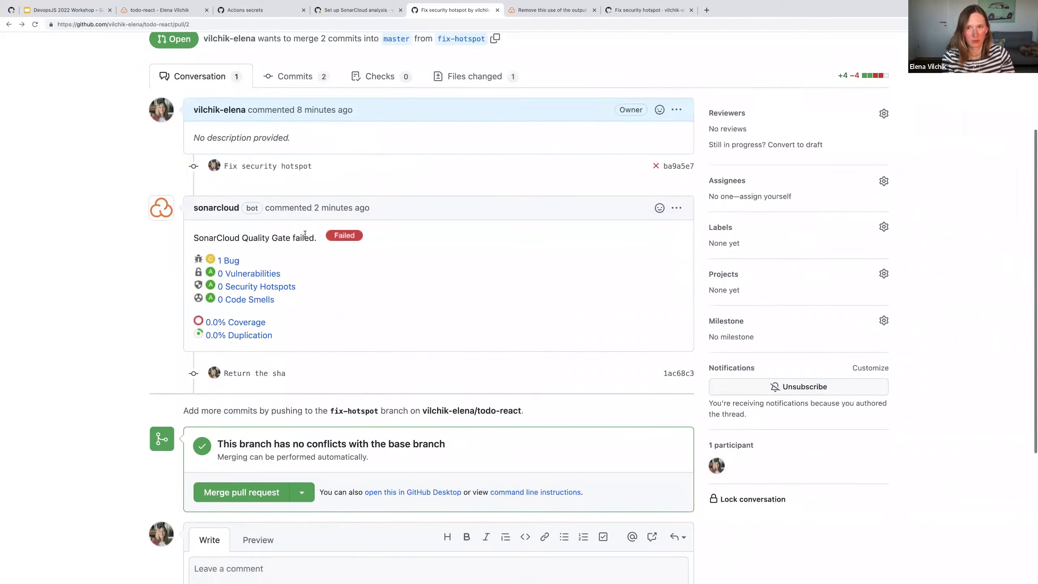
Review the Fix security hotspot pull request's conversation, commit list and merge status on GitHub
{"action": "scroll", "coordinate": [305, 234], "scroll_direction": "down", "scroll_amount": 3}
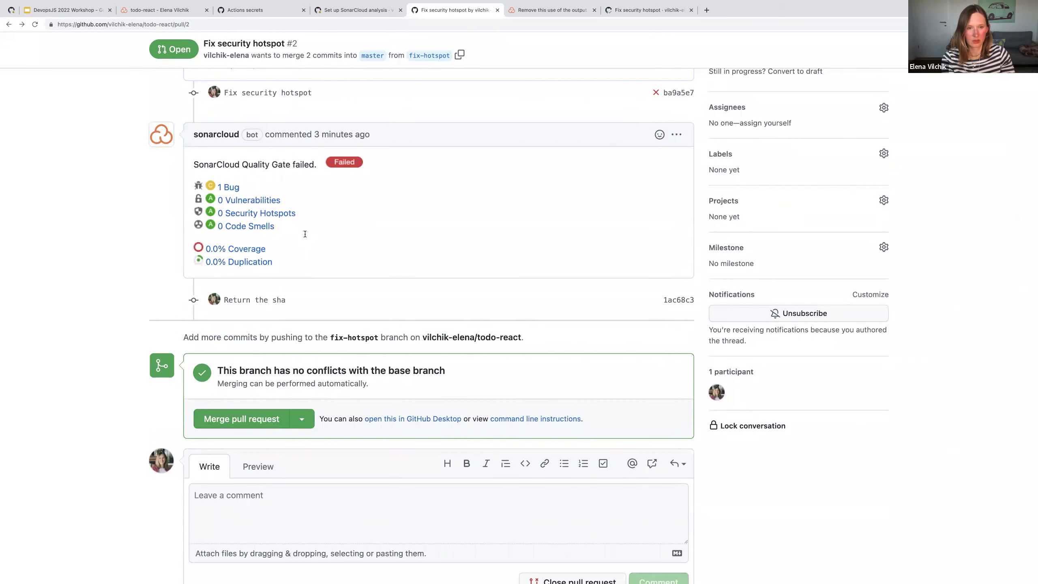
{"action": "scroll", "coordinate": [305, 234], "scroll_direction": "down", "scroll_amount": 1}
{"action": "scroll", "coordinate": [305, 234], "scroll_direction": "up", "scroll_amount": 5}
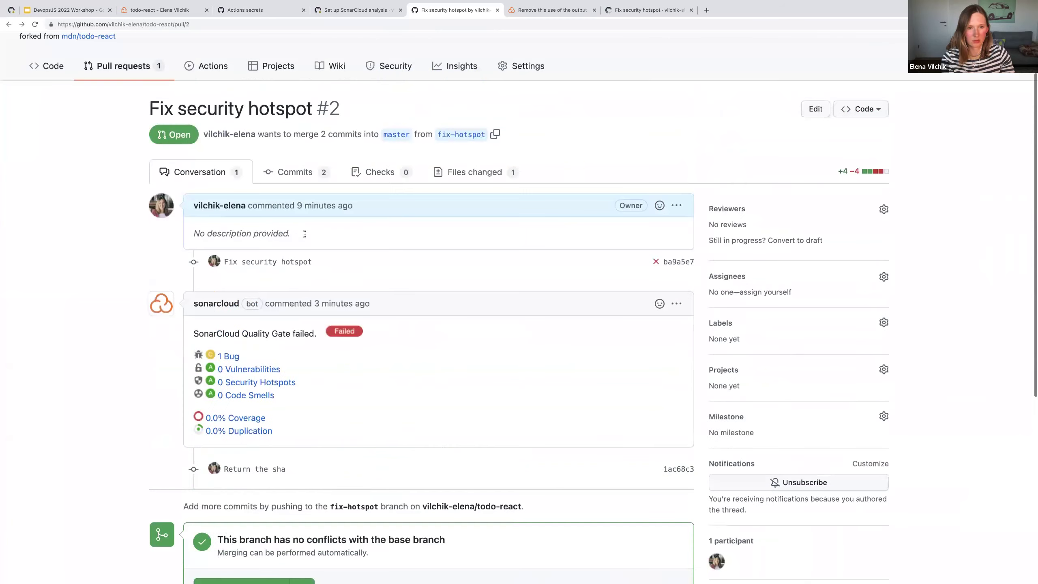
{"action": "left_click", "coordinate": [294, 170]}
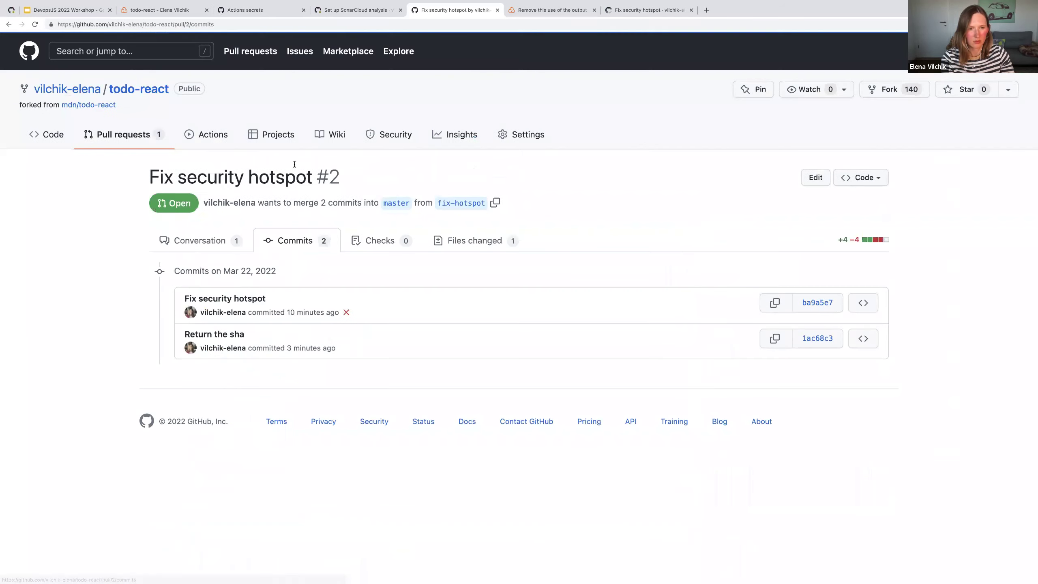
{"action": "left_click", "coordinate": [192, 241]}
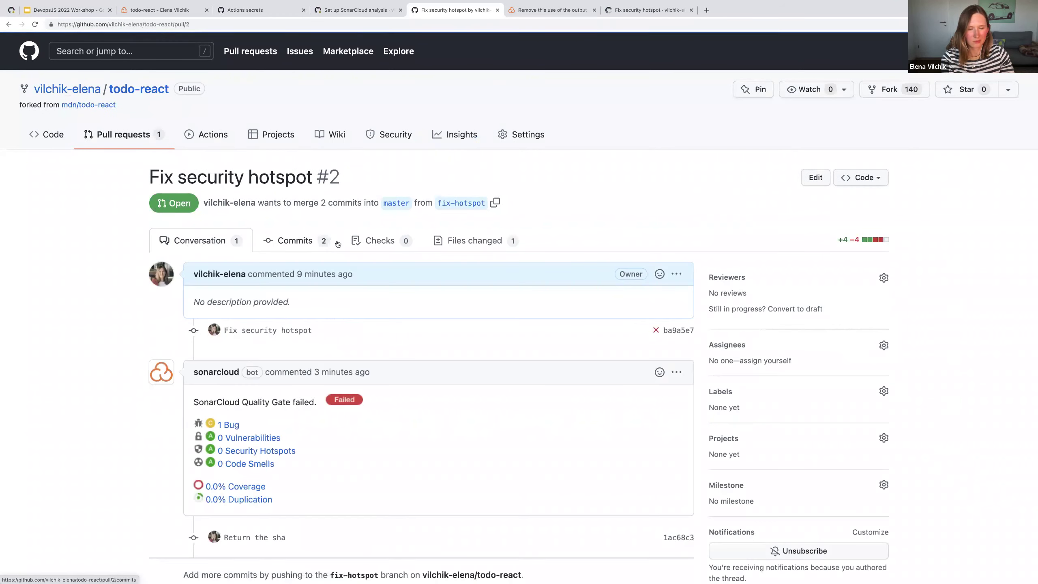
{"action": "scroll", "coordinate": [338, 244], "scroll_direction": "down", "scroll_amount": 6}
{"action": "scroll", "coordinate": [336, 242], "scroll_direction": "up", "scroll_amount": 3}
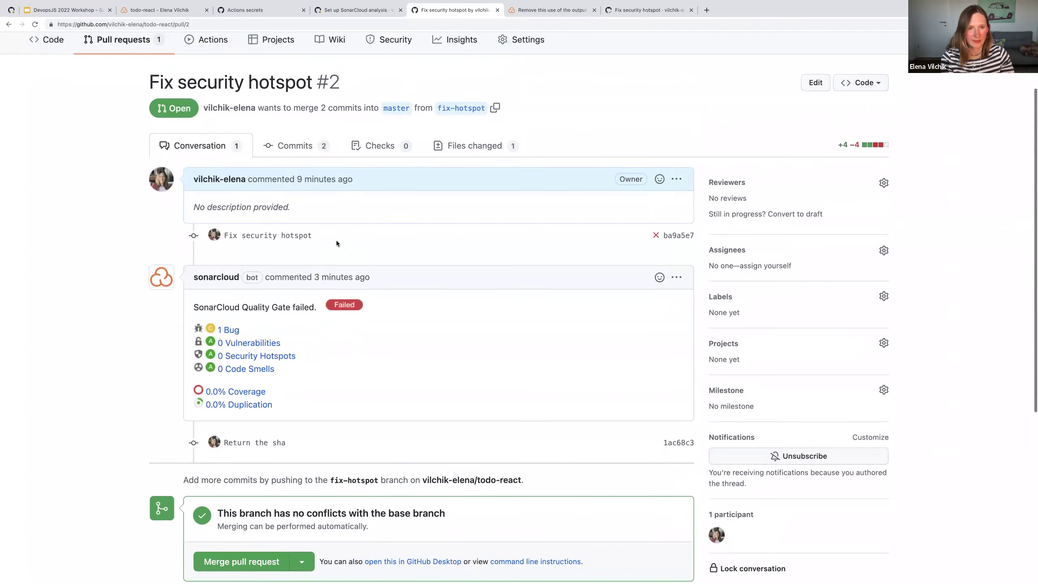
{"action": "scroll", "coordinate": [344, 237], "scroll_direction": "up", "scroll_amount": 2}
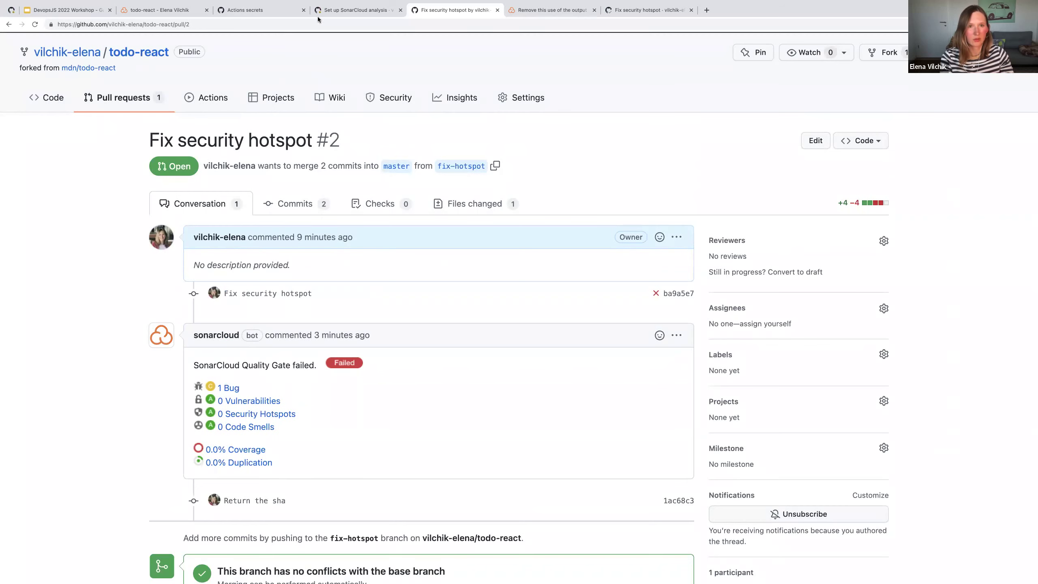
Open the todo-react workflow runs on GitHub, and revisit sonar-project.properties in VS Code before returning to the runs
{"action": "left_click", "coordinate": [343, 6]}
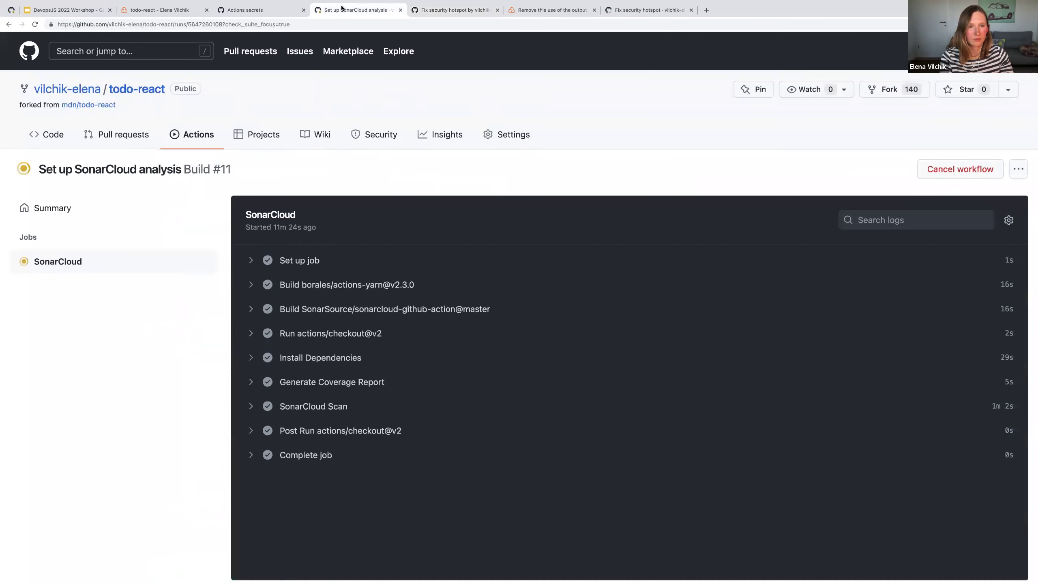
{"action": "left_click", "coordinate": [195, 131]}
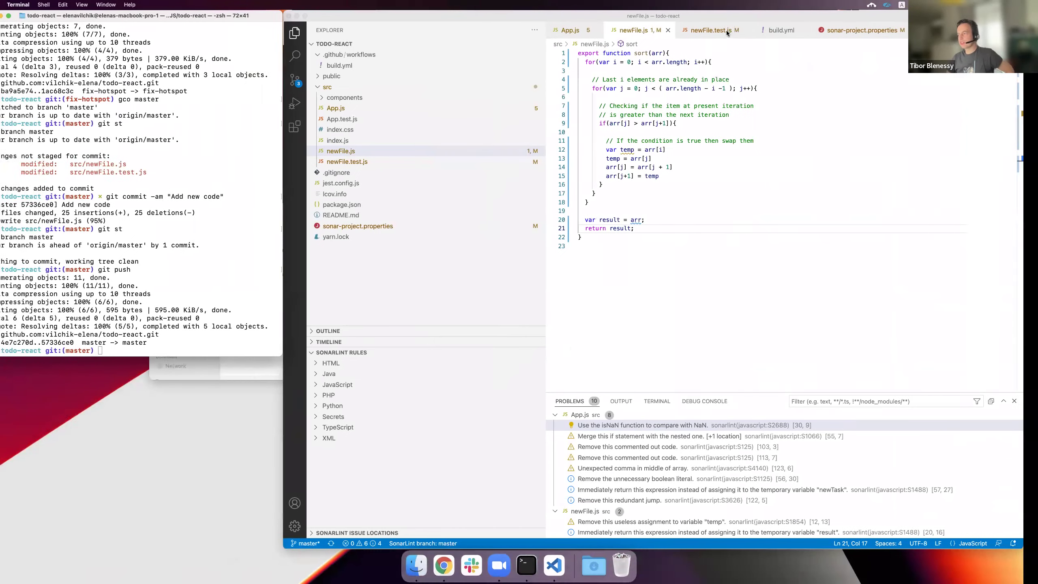
{"action": "left_click", "coordinate": [763, 30]}
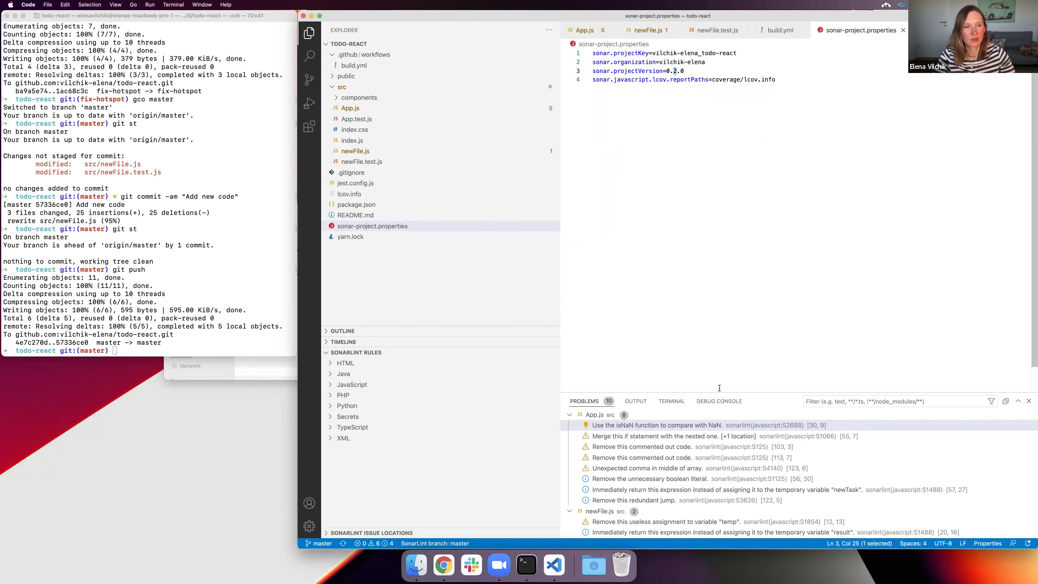
{"action": "left_click", "coordinate": [240, 159]}
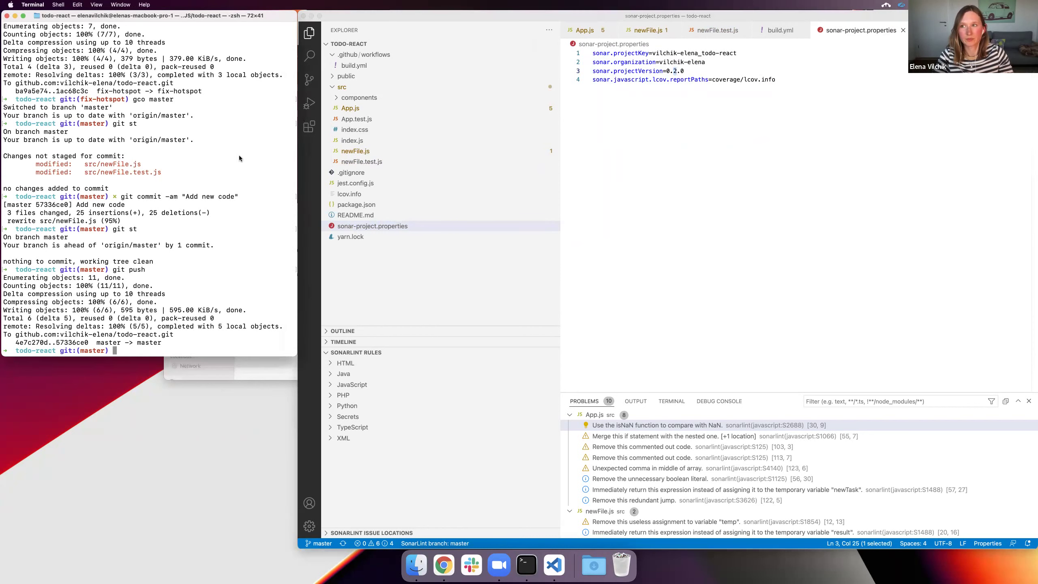
{"action": "left_click", "coordinate": [503, 165]}
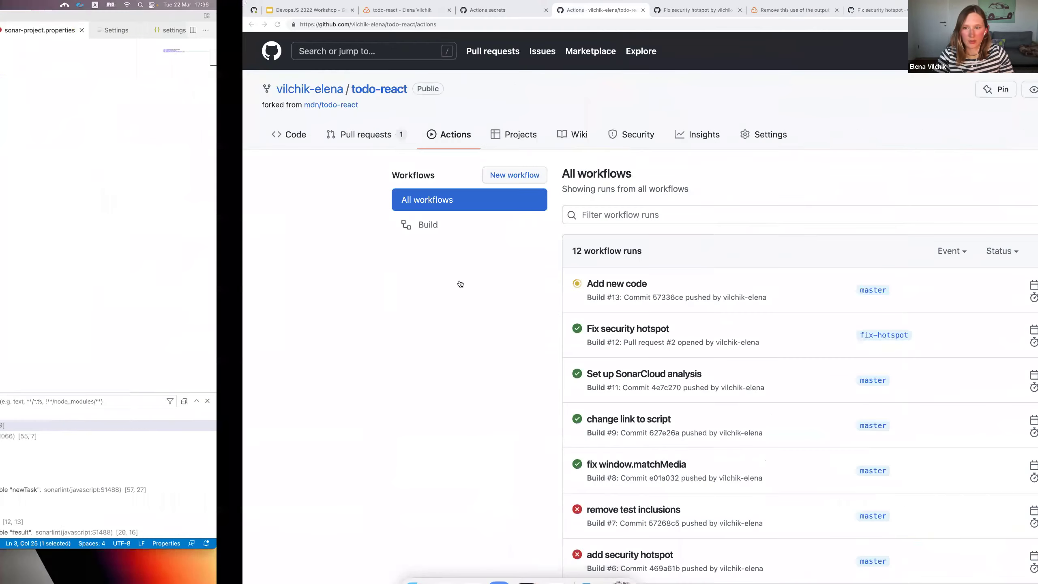
{"action": "left_click", "coordinate": [733, 290]}
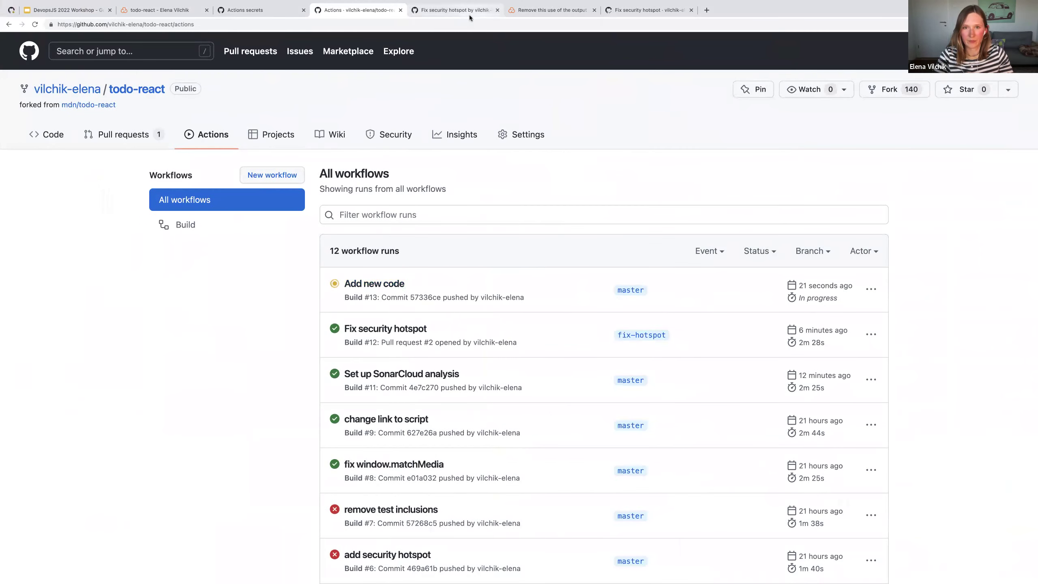
Open the Fix security hotspot pull request from the repository's pull request list and examine its SonarCloud check status
{"action": "left_click", "coordinate": [645, 12]}
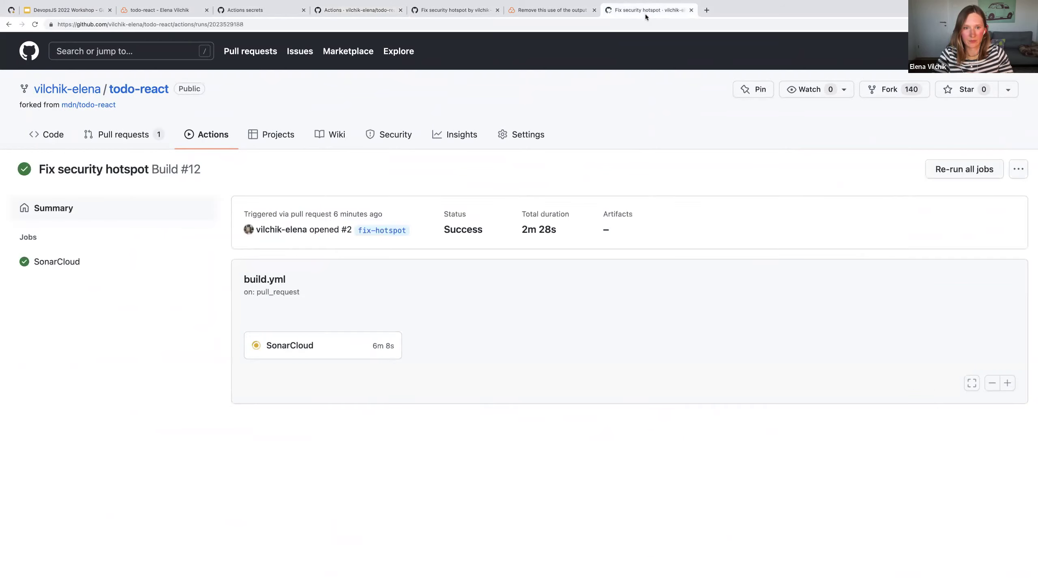
{"action": "left_click", "coordinate": [147, 139]}
{"action": "left_click", "coordinate": [252, 240]}
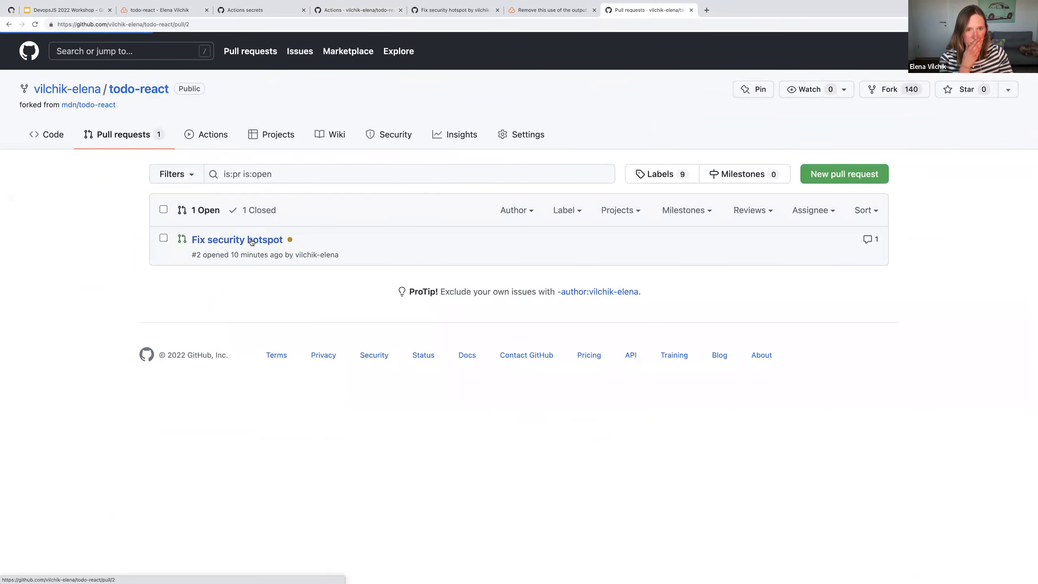
{"action": "scroll", "coordinate": [252, 242], "scroll_direction": "down", "scroll_amount": 8}
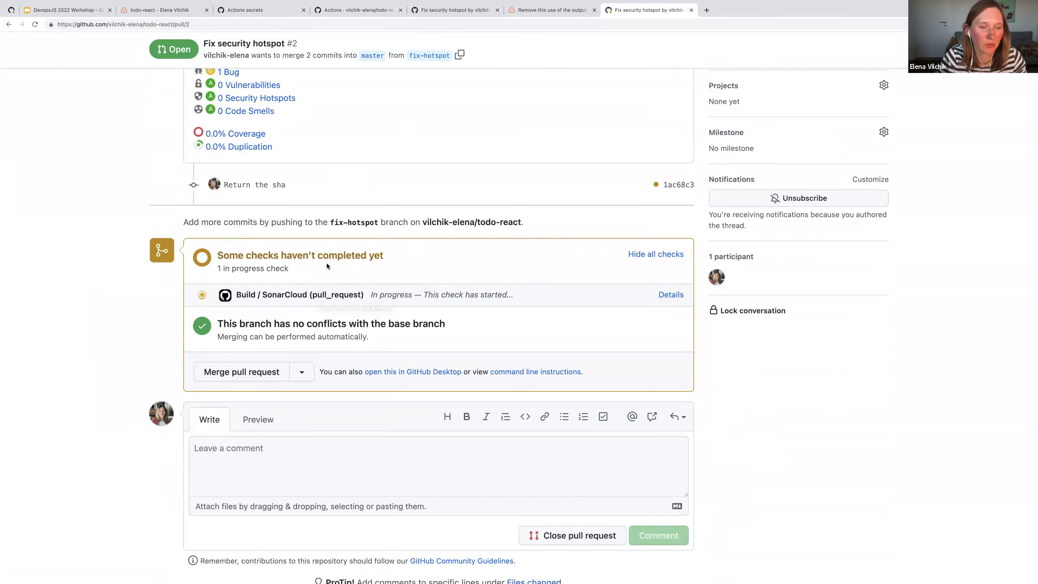
{"action": "scroll", "coordinate": [329, 267], "scroll_direction": "up", "scroll_amount": 2}
{"action": "scroll", "coordinate": [331, 266], "scroll_direction": "up", "scroll_amount": 2}
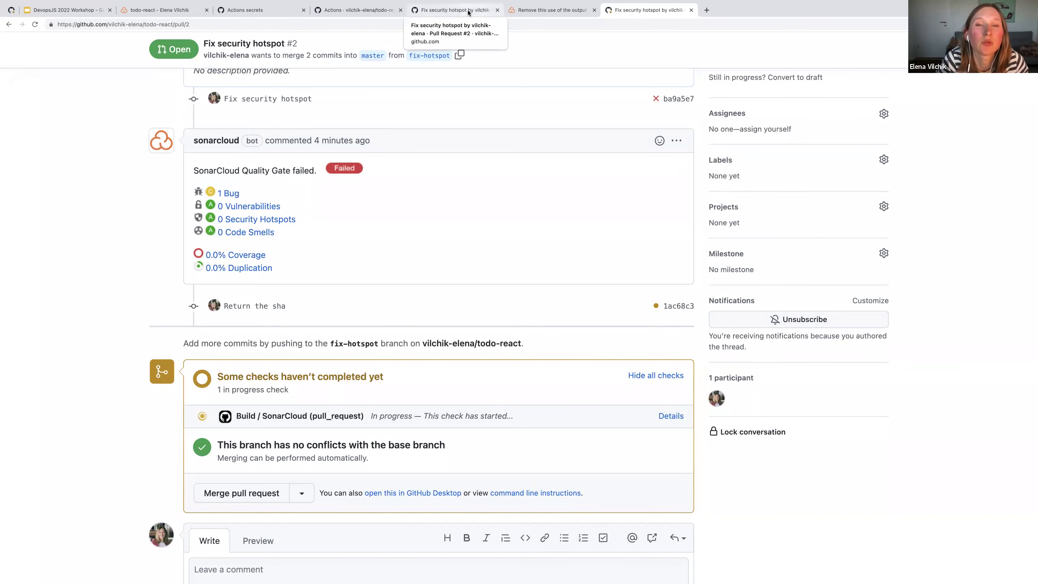
Open the todo-react project on SonarCloud and compare the main branch's overall code and new code results
{"action": "left_click", "coordinate": [520, 12]}
{"action": "left_click", "coordinate": [221, 76]}
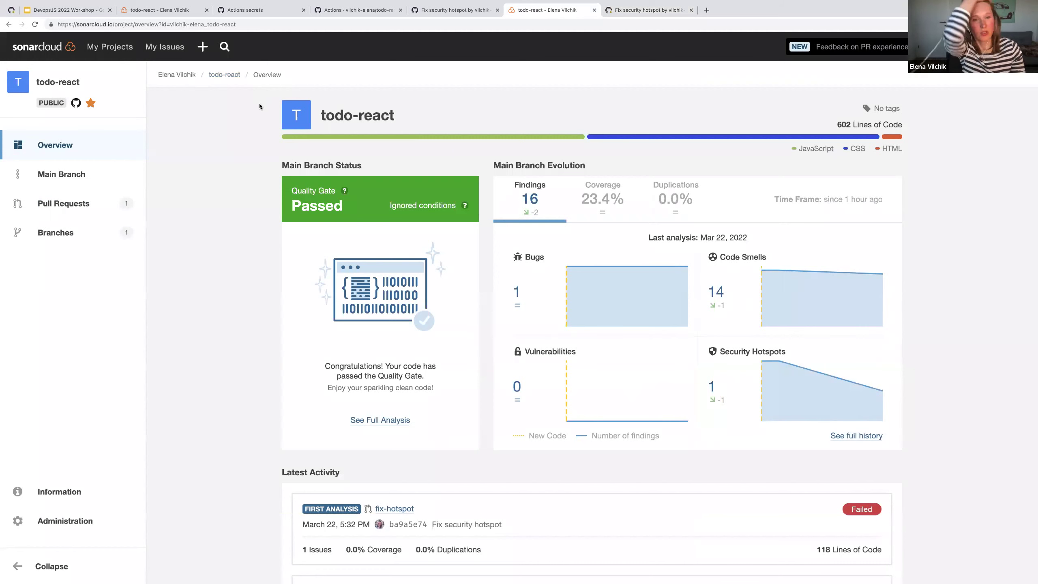
{"action": "left_click", "coordinate": [37, 176]}
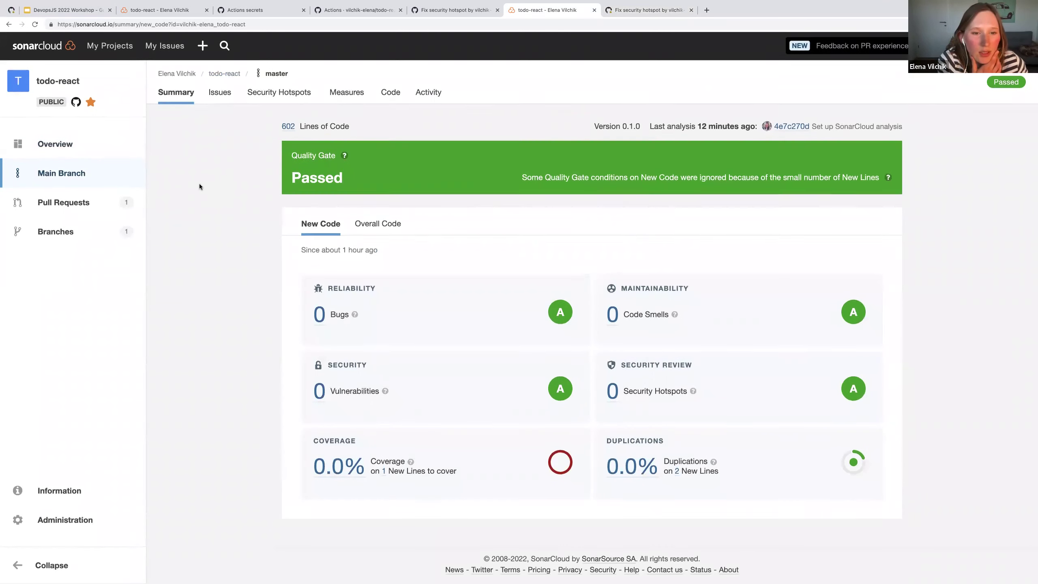
{"action": "left_click", "coordinate": [369, 229]}
{"action": "left_click", "coordinate": [326, 231]}
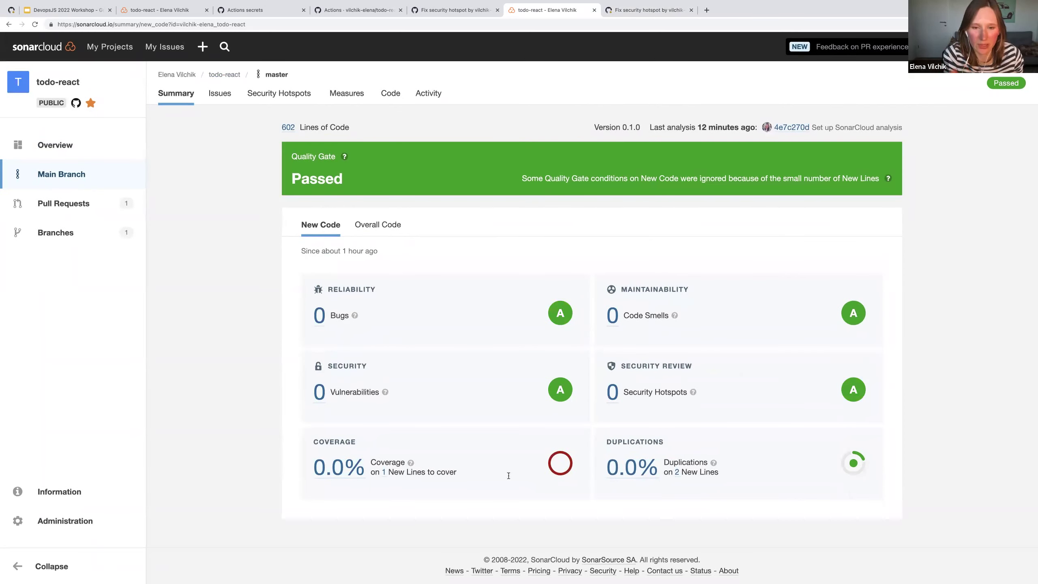
Examine the main branch's overall and new code results for version 0.2.0, reload the summary, and highlight the new code period
{"action": "left_click", "coordinate": [377, 229]}
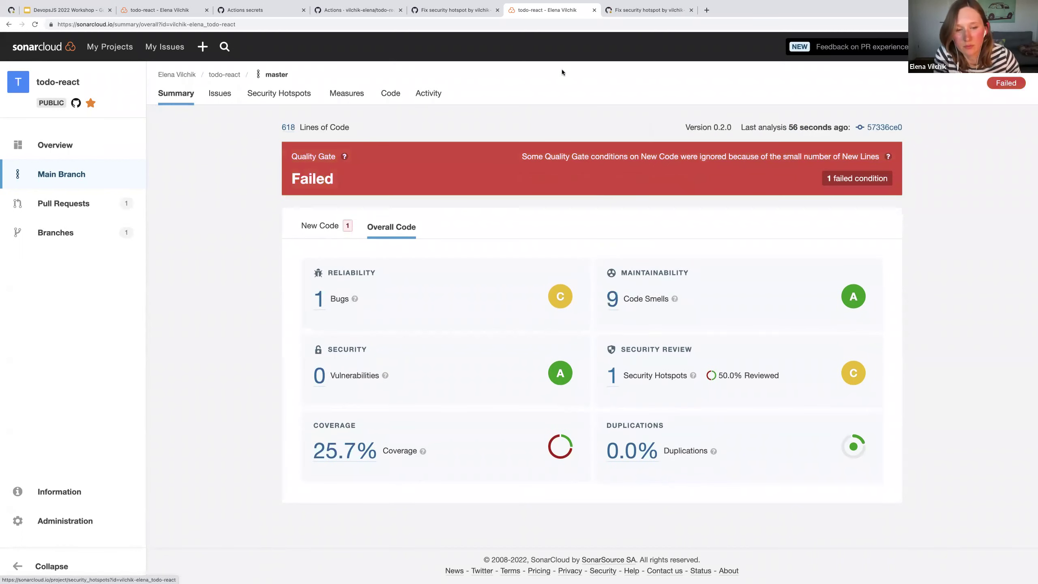
{"action": "left_click", "coordinate": [327, 230]}
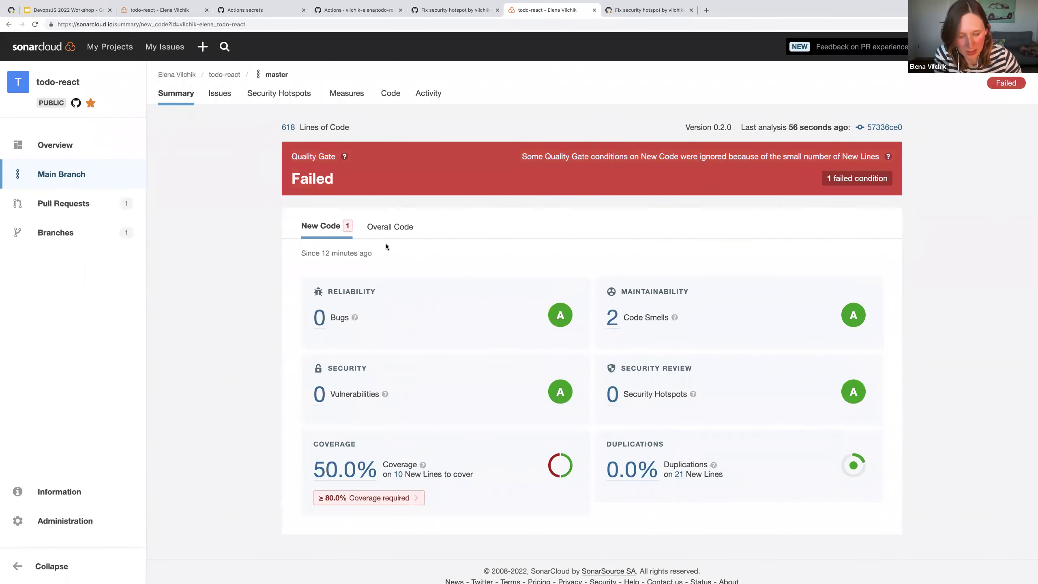
{"action": "key", "text": "super+r"}
{"action": "scroll", "coordinate": [410, 296], "scroll_direction": "up", "scroll_amount": 1}
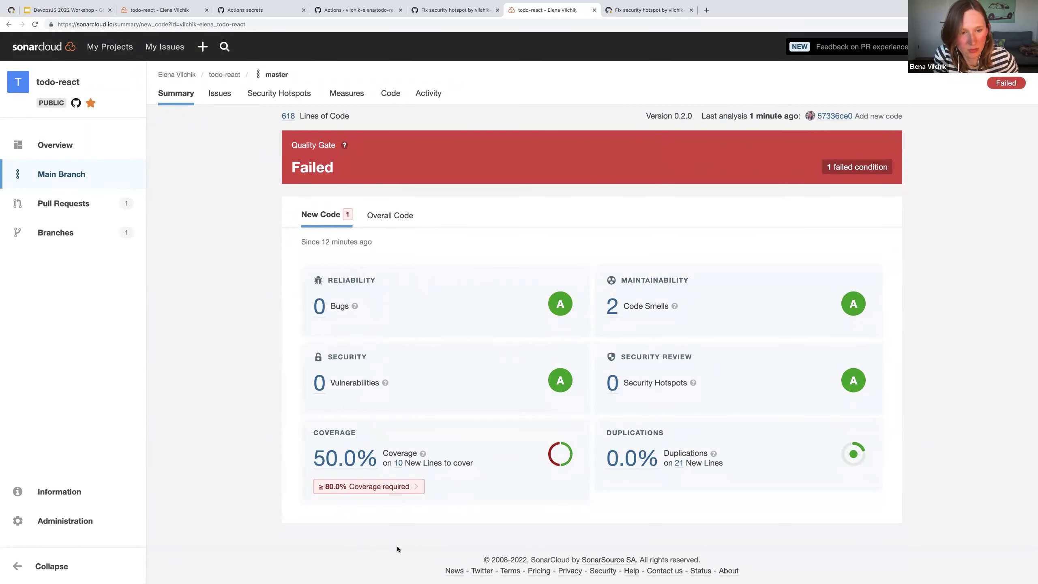
{"action": "left_click_drag", "start_coordinate": [383, 247], "coordinate": [302, 244]}
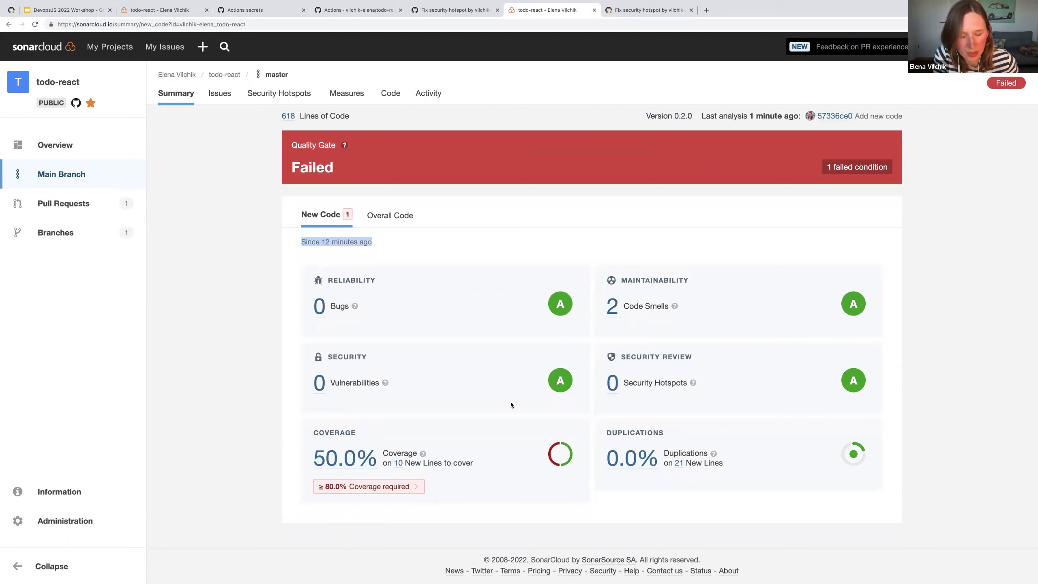
Open the main branch's new-code code smells, examine the flagged temp and result lines in src/newFile.js, and return to the summary
{"action": "left_click", "coordinate": [461, 485]}
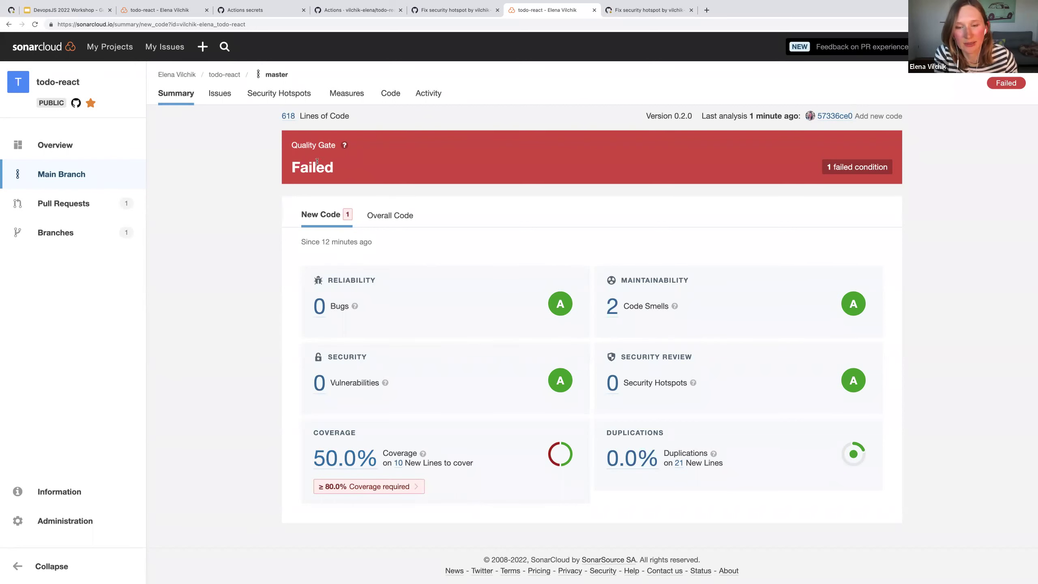
{"action": "left_click", "coordinate": [613, 312]}
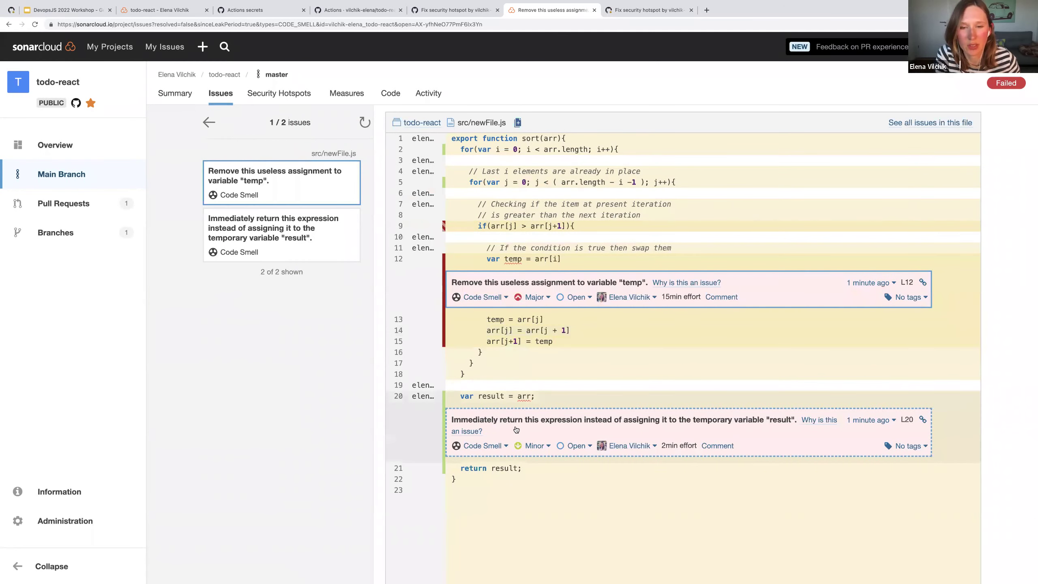
{"action": "left_click_drag", "start_coordinate": [573, 257], "coordinate": [487, 260]}
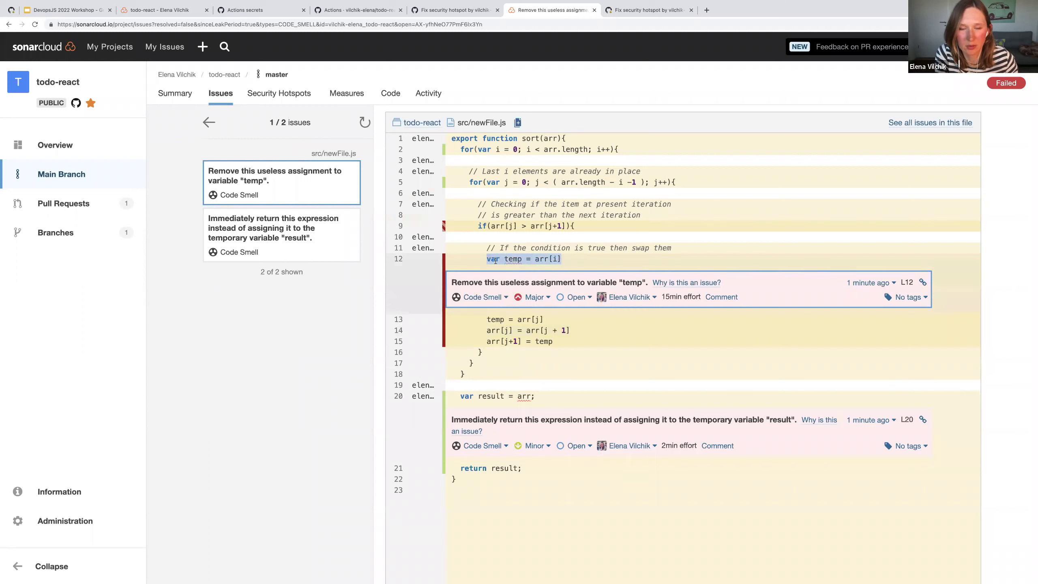
{"action": "left_click", "coordinate": [496, 260]}
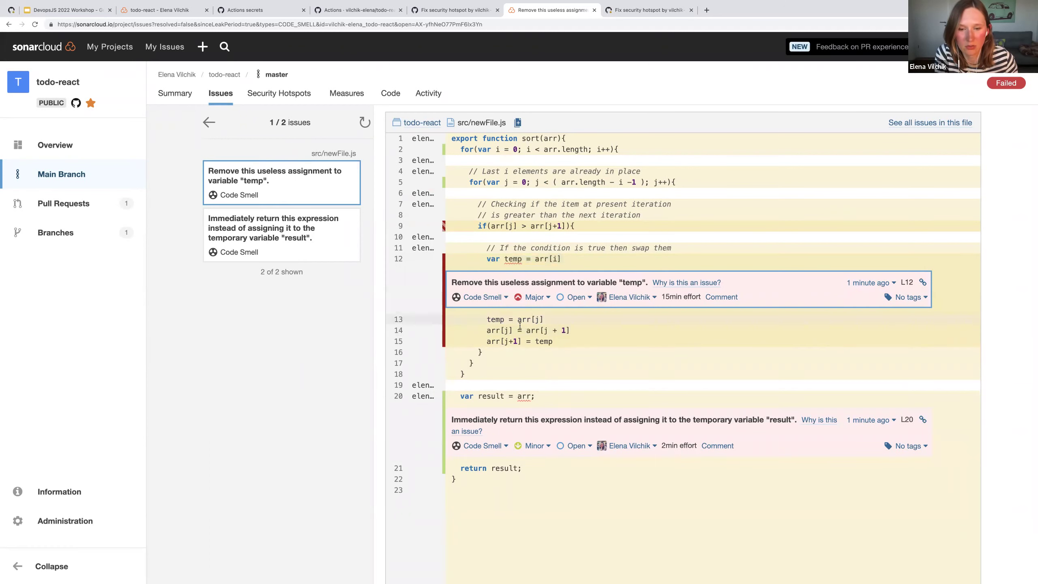
{"action": "left_click_drag", "start_coordinate": [538, 398], "coordinate": [518, 399]}
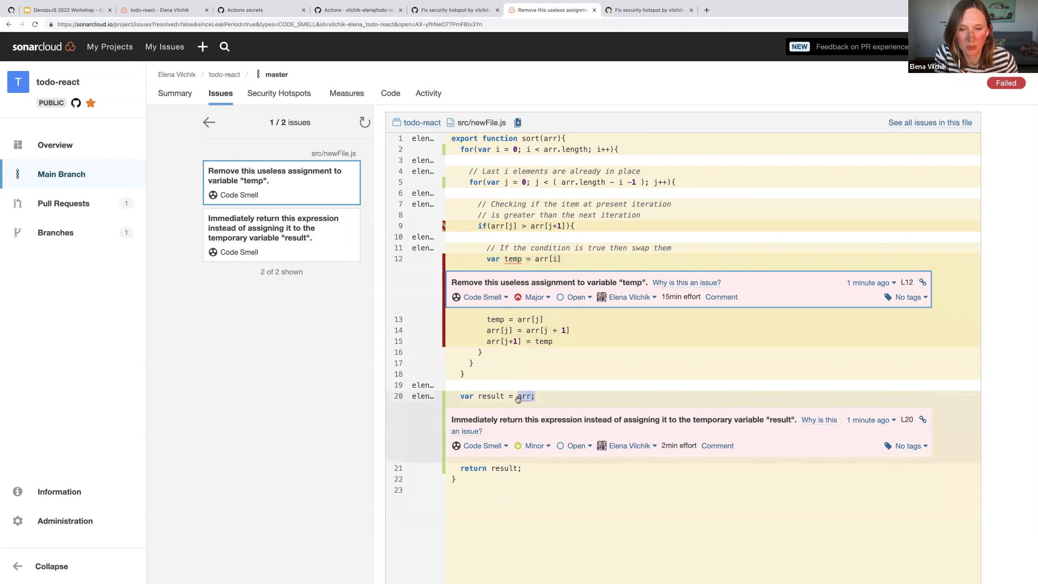
{"action": "left_click", "coordinate": [490, 398]}
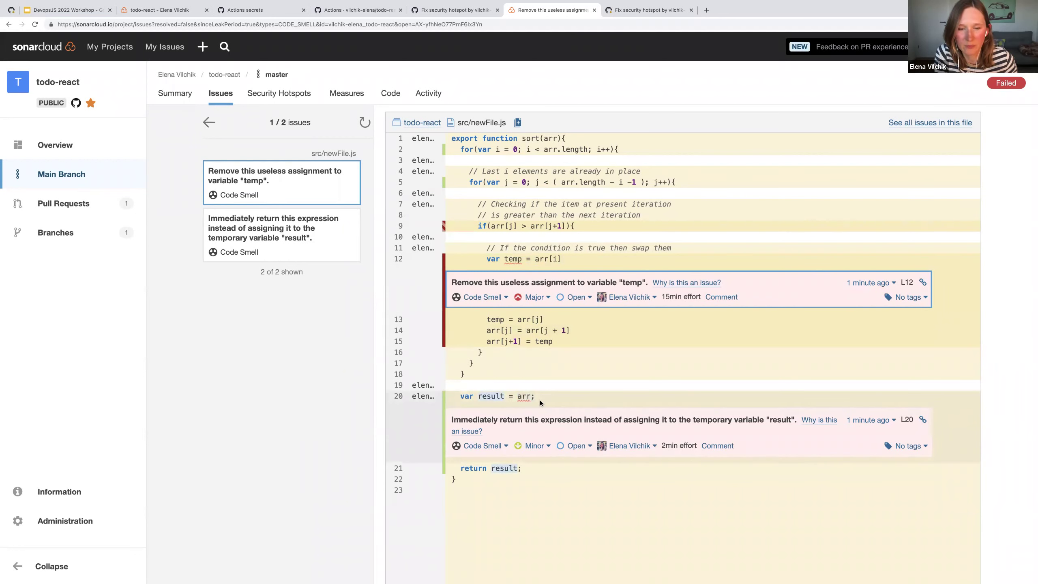
{"action": "scroll", "coordinate": [489, 314], "scroll_direction": "up", "scroll_amount": 1}
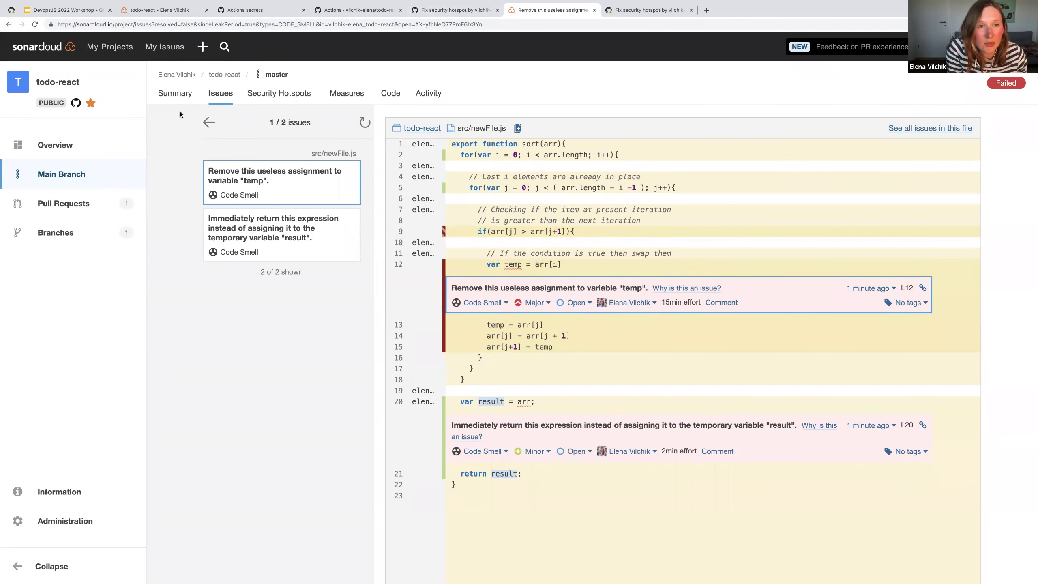
{"action": "left_click", "coordinate": [175, 95]}
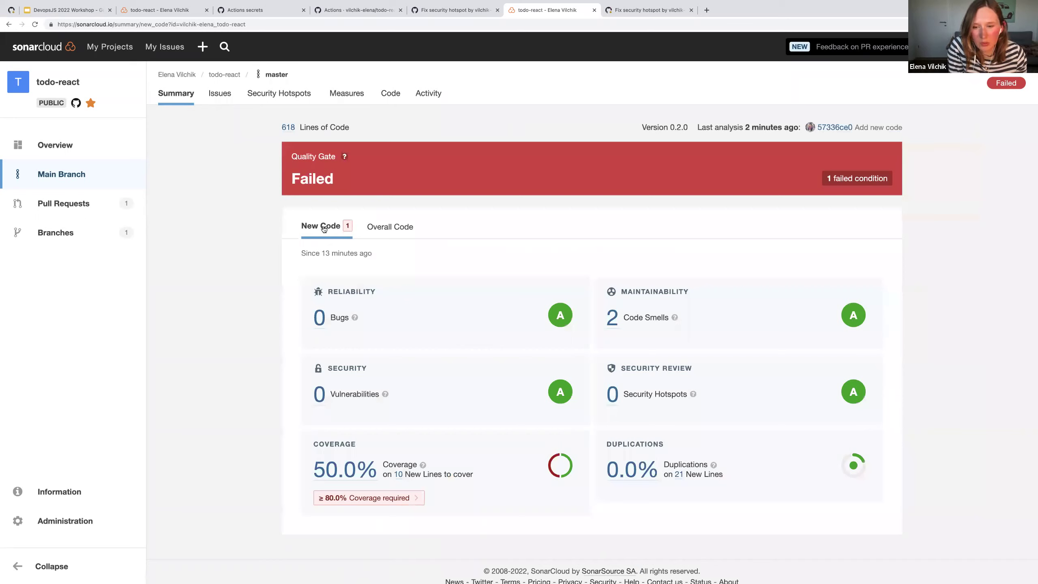
Switch to the Fix security hotspot pull request on GitHub and examine its updated SonarCloud quality gate comment and merge checks
{"action": "left_click", "coordinate": [428, 12]}
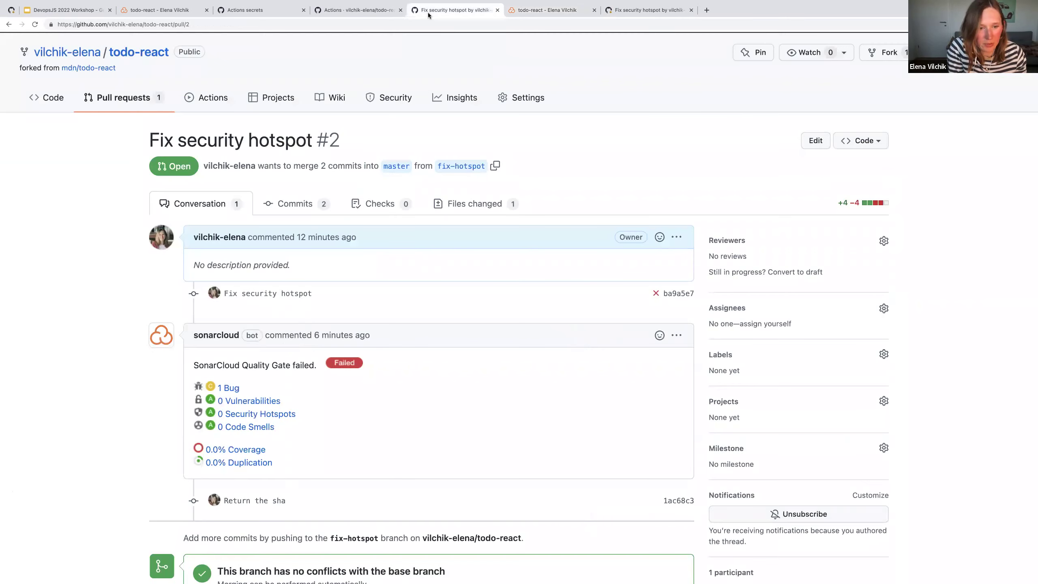
{"action": "scroll", "coordinate": [384, 279], "scroll_direction": "down", "scroll_amount": 2}
{"action": "scroll", "coordinate": [384, 279], "scroll_direction": "down", "scroll_amount": 2}
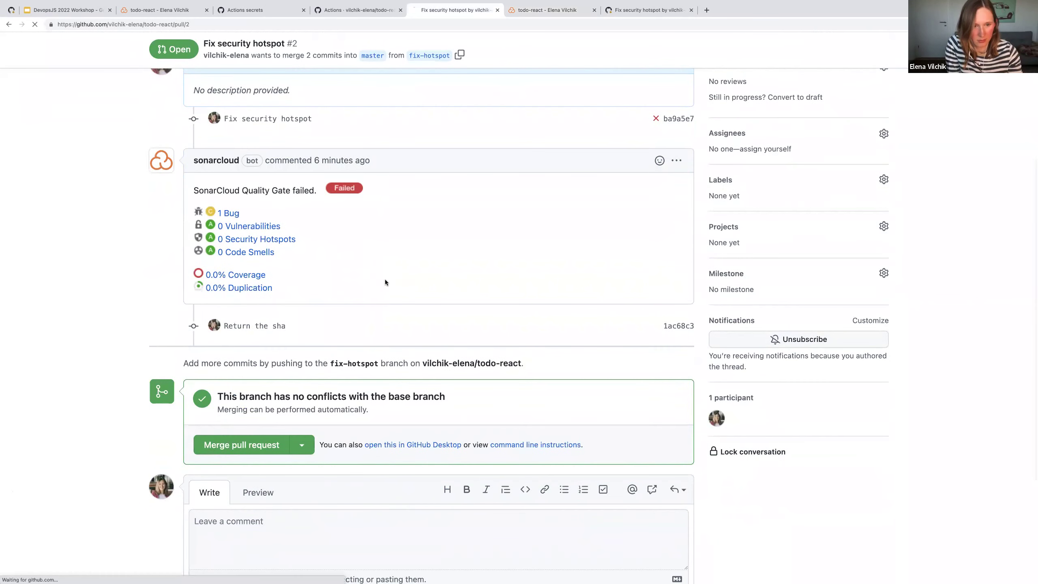
{"action": "scroll", "coordinate": [380, 331], "scroll_direction": "down", "scroll_amount": 2}
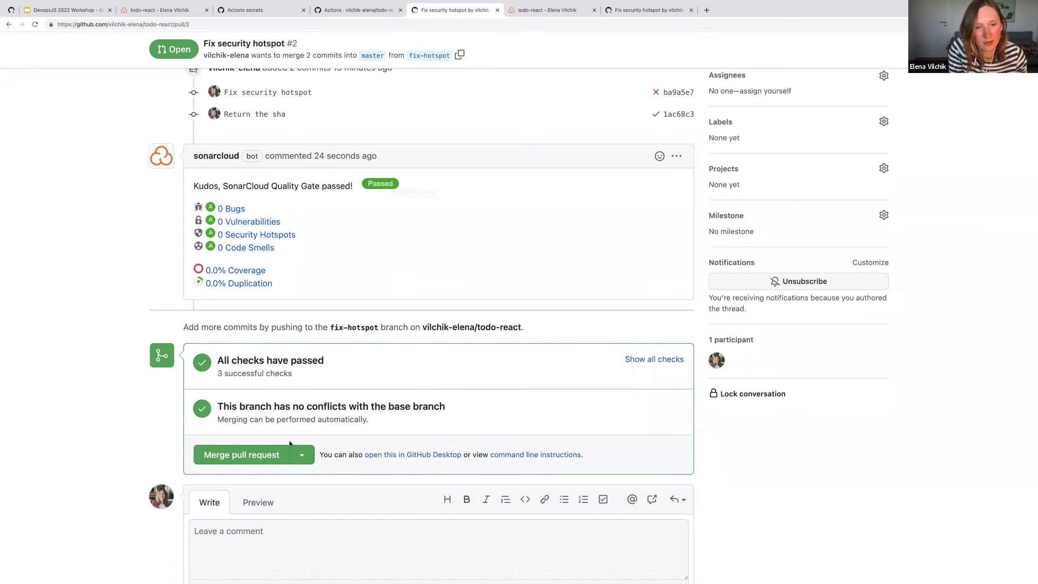
{"action": "scroll", "coordinate": [218, 468], "scroll_direction": "up", "scroll_amount": 1}
{"action": "left_click", "coordinate": [232, 464]}
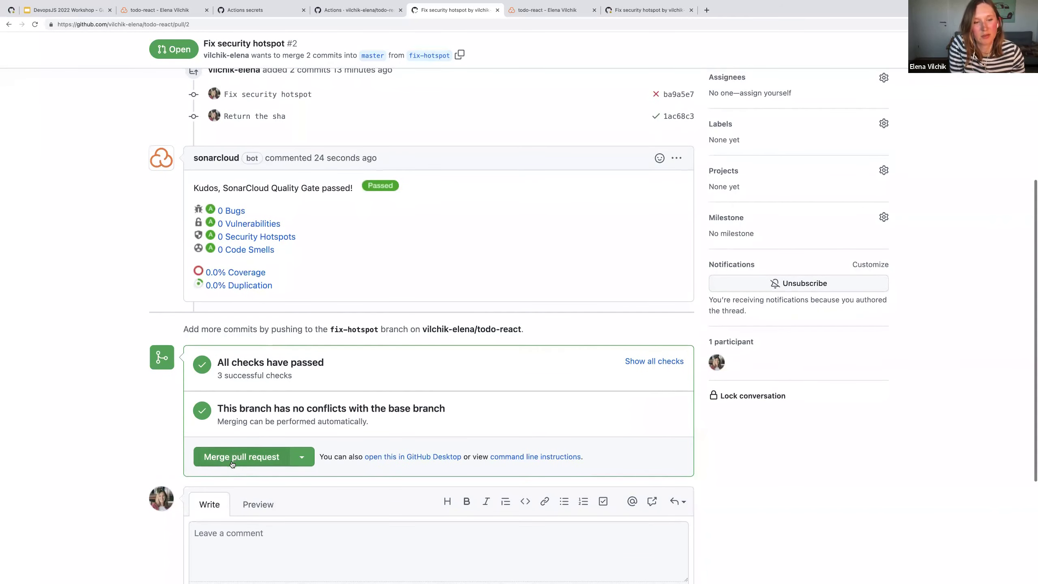
{"action": "scroll", "coordinate": [260, 428], "scroll_direction": "up", "scroll_amount": 1}
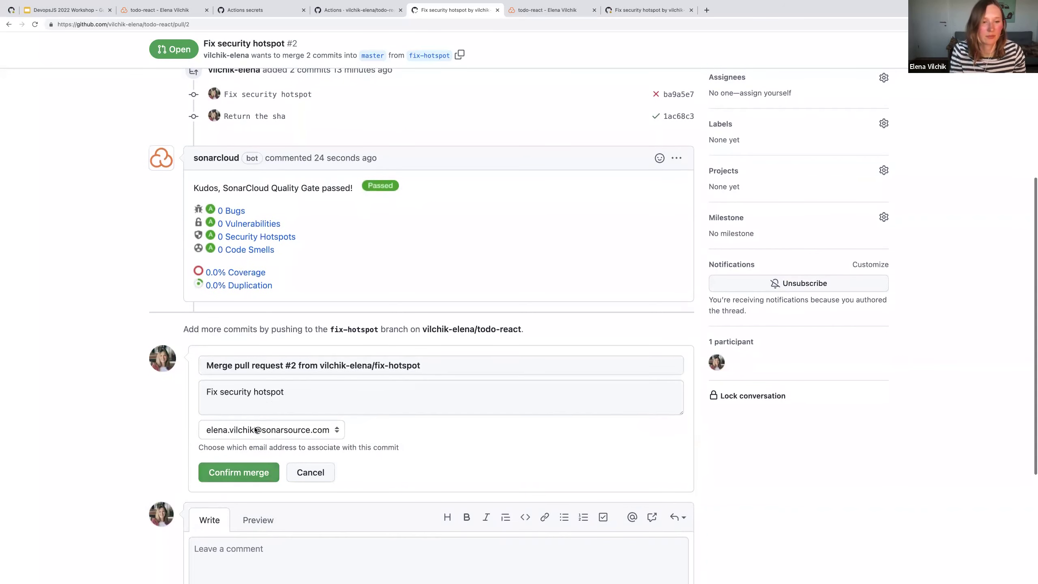
{"action": "left_click", "coordinate": [306, 473]}
Squash and merge the Fix security hotspot pull request into master with the extended commit description cleared
{"action": "left_click", "coordinate": [292, 457]}
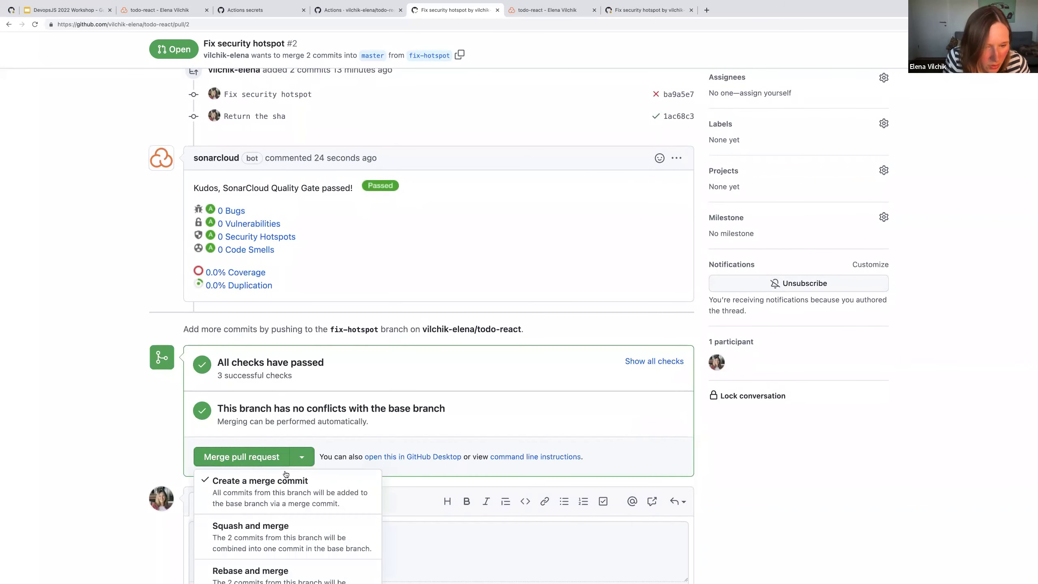
{"action": "scroll", "coordinate": [286, 466], "scroll_direction": "down", "scroll_amount": 2}
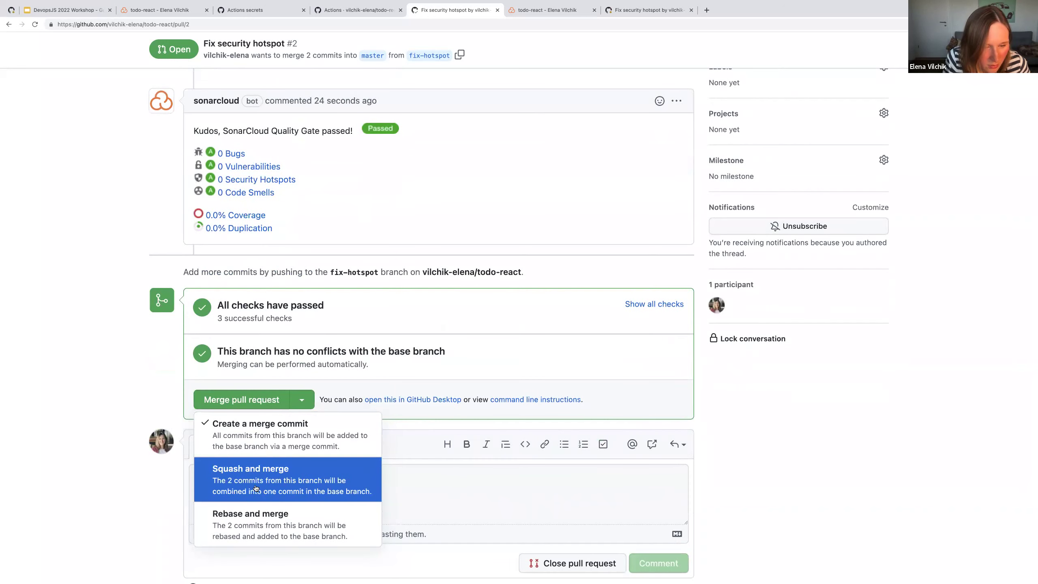
{"action": "left_click", "coordinate": [244, 488]}
{"action": "left_click", "coordinate": [238, 399]}
{"action": "left_click", "coordinate": [262, 359]}
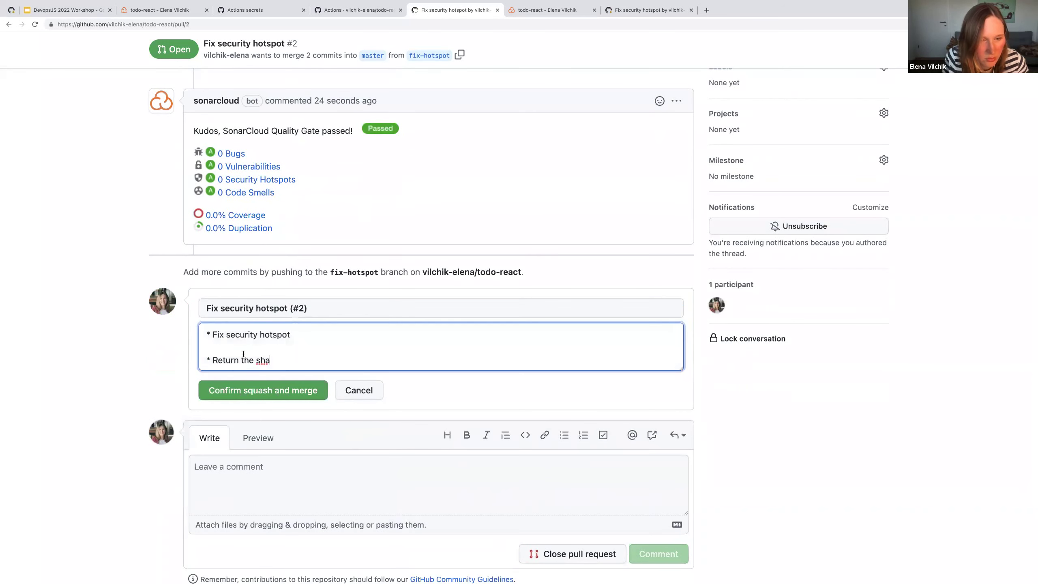
{"action": "key", "text": "super+a"}
{"action": "key", "text": "BackSpace"}
{"action": "left_click", "coordinate": [242, 378]}
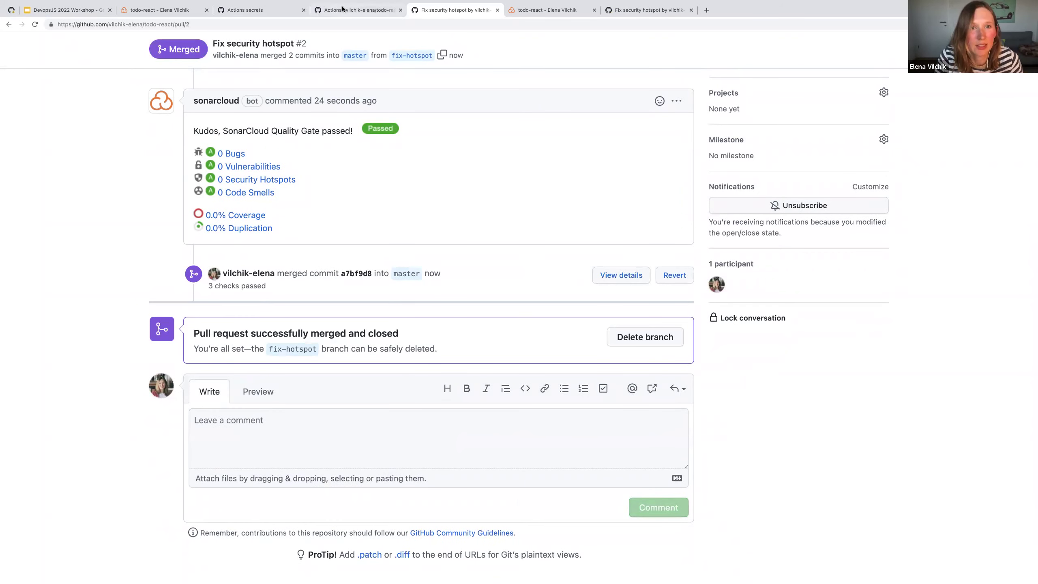
Return to SonarCloud and examine the quality gate results of the Fix security hotspot pull request in todo-react
{"action": "left_click", "coordinate": [552, 10]}
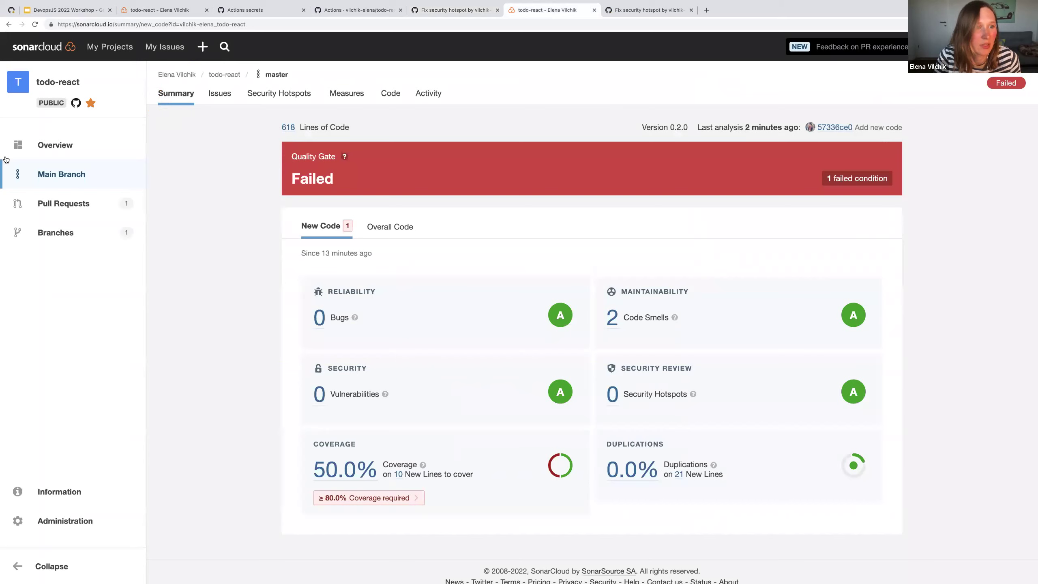
{"action": "left_click", "coordinate": [70, 201]}
{"action": "left_click", "coordinate": [259, 169]}
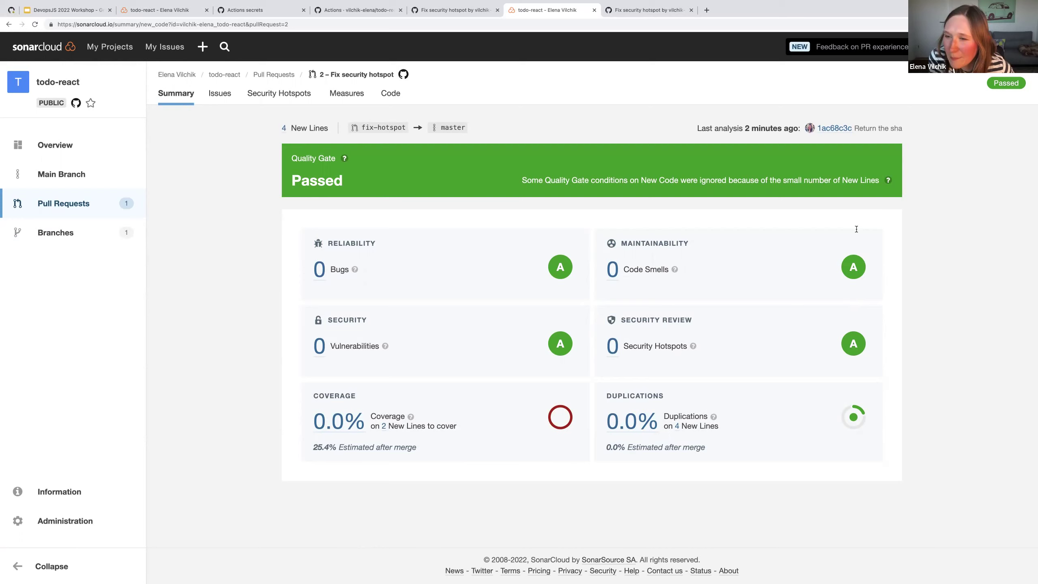
{"action": "key", "text": "ctrl+super+f"}
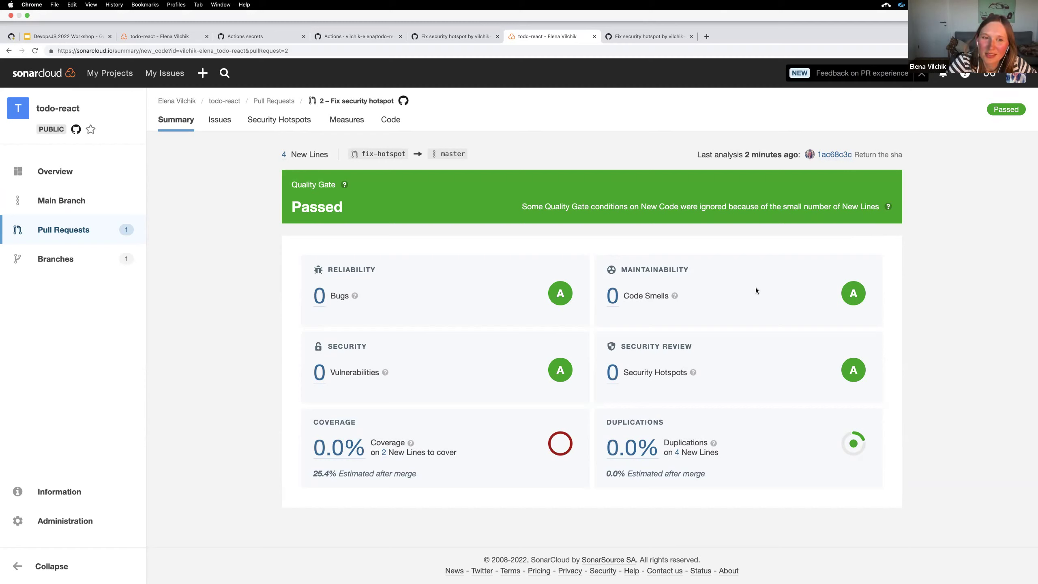
Reopen the main branch summary and examine the coverage result for its new code
{"action": "left_click", "coordinate": [62, 174]}
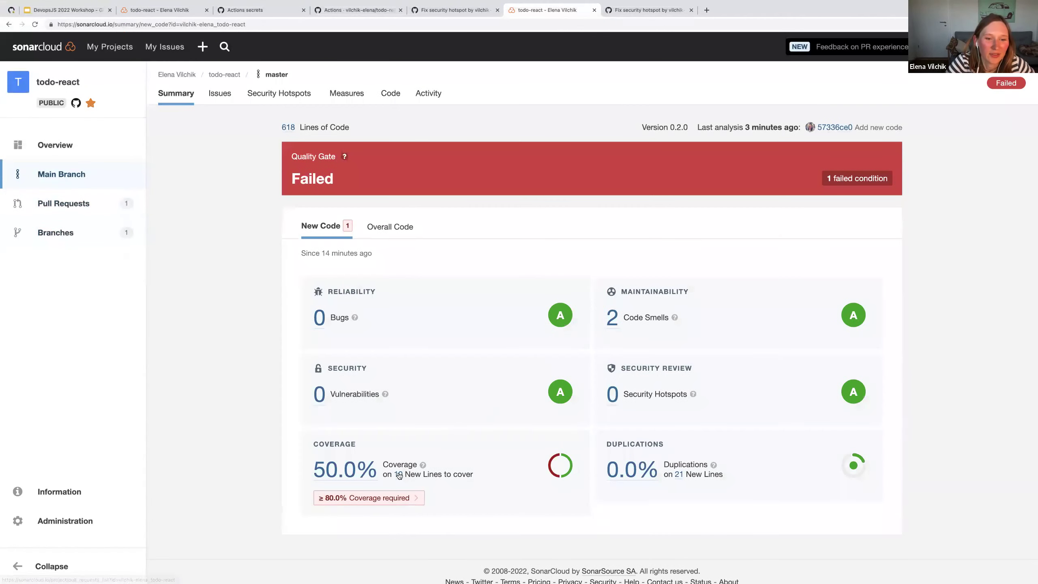
{"action": "left_click_drag", "start_coordinate": [357, 469], "coordinate": [295, 469]}
{"action": "left_click", "coordinate": [295, 469]}
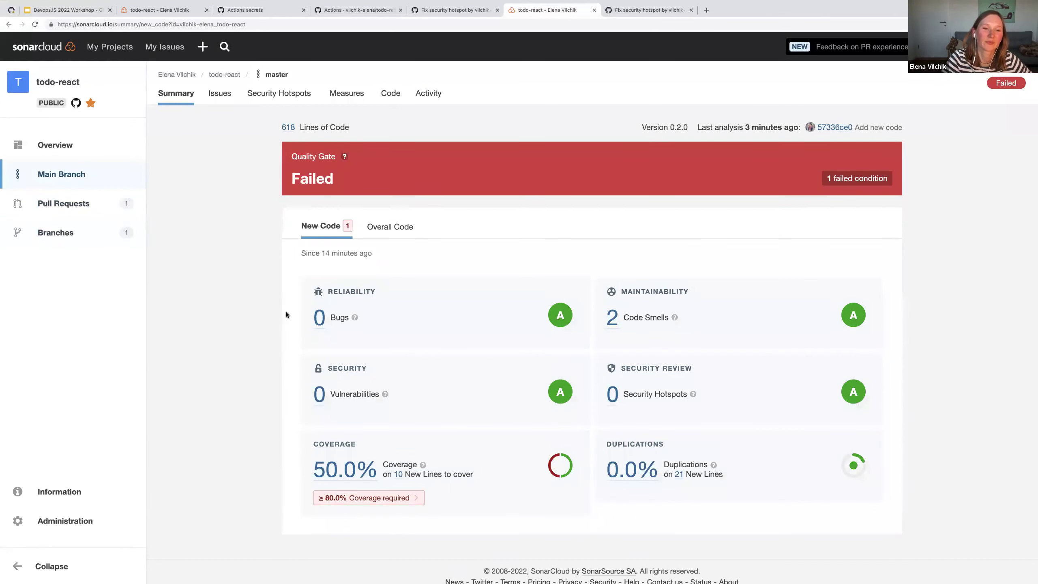